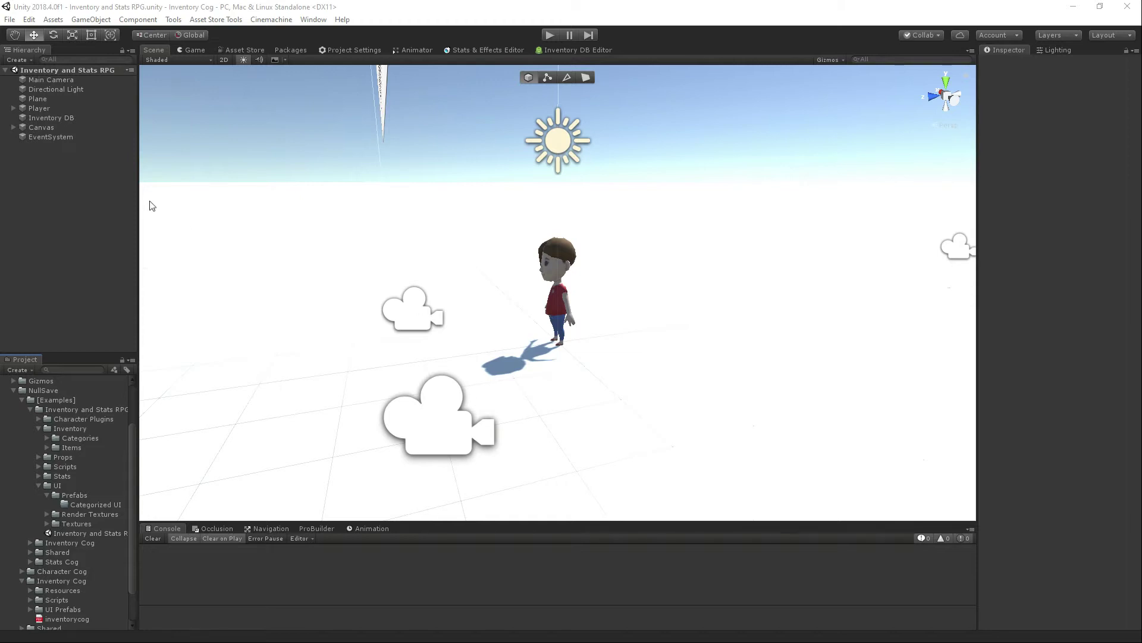
# Step: Examine the Player object's Inventory Camera, Inventory Preview Container and Inventory Preview Camera in the scene
pyautogui.click(41, 109)
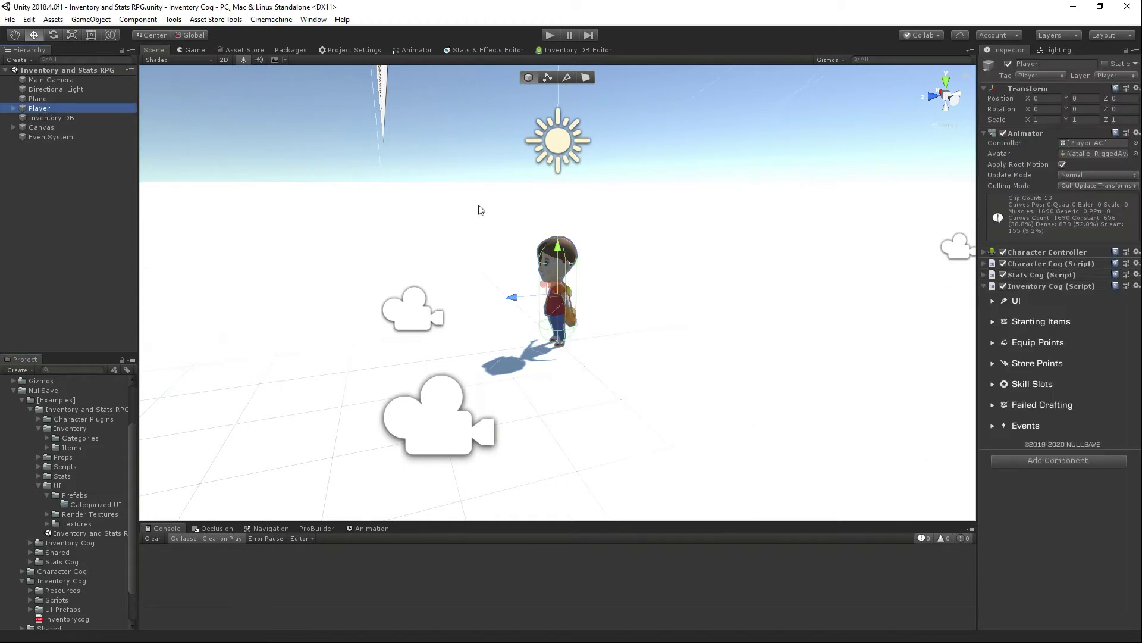
pyautogui.press('f')
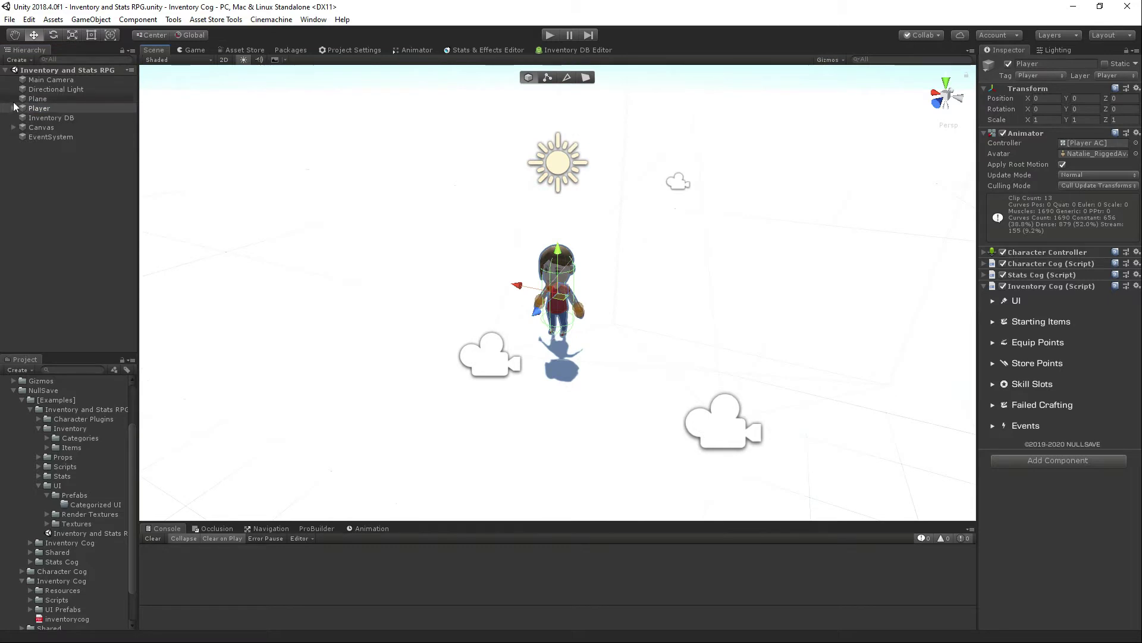
pyautogui.click(14, 108)
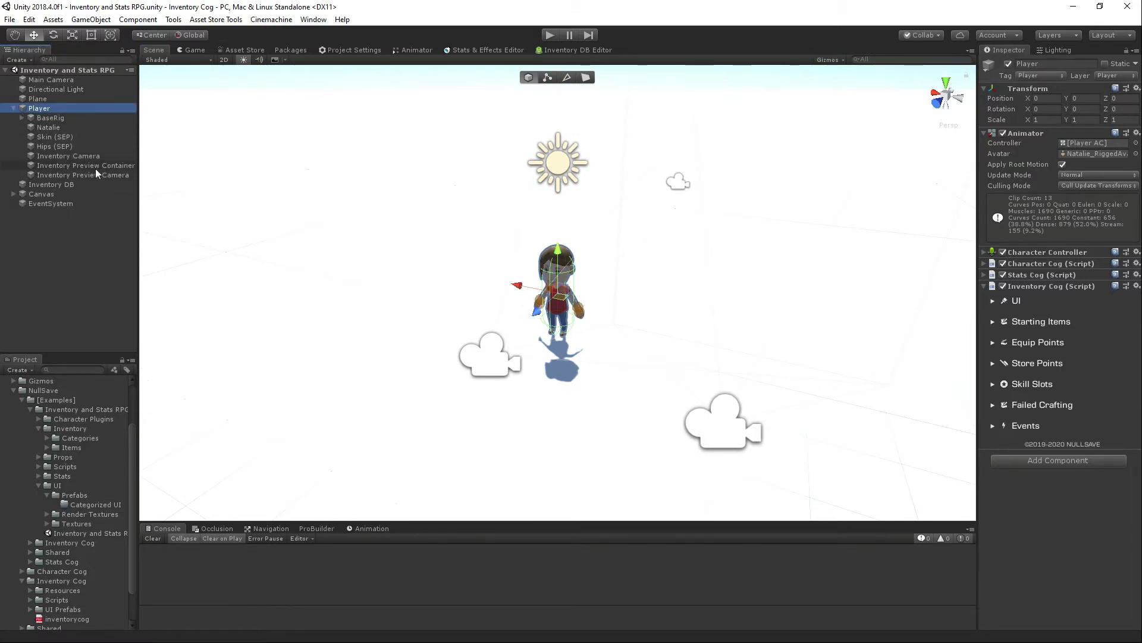
pyautogui.click(70, 158)
pyautogui.keyDown('alt'); pyautogui.moveTo(616, 321); pyautogui.dragTo(327, 309); pyautogui.keyUp('alt')
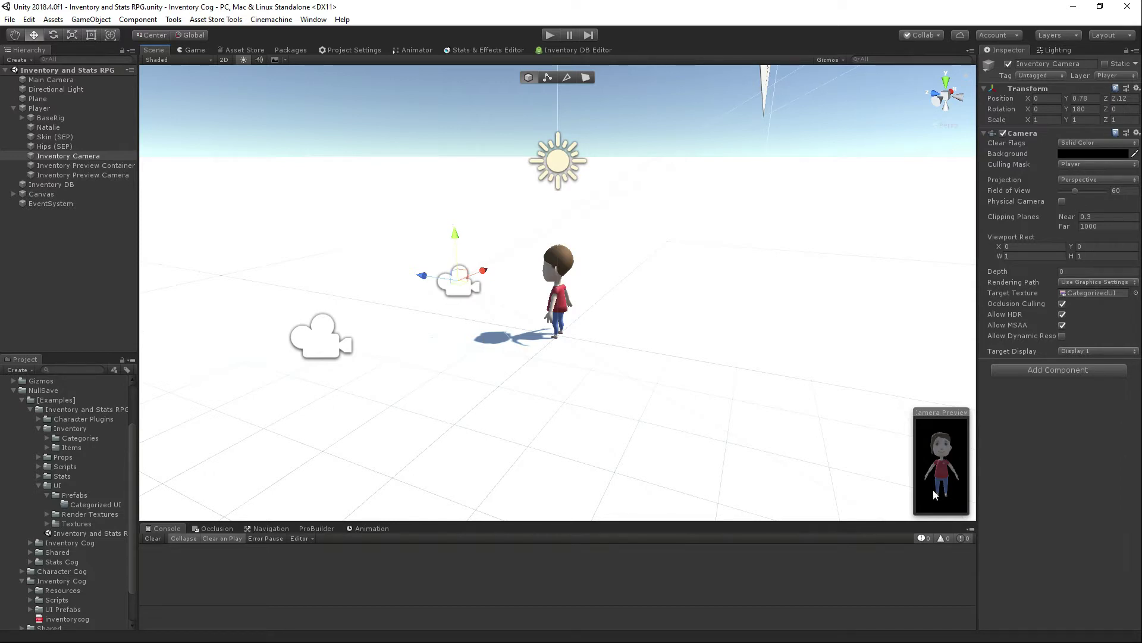
pyautogui.click(96, 173)
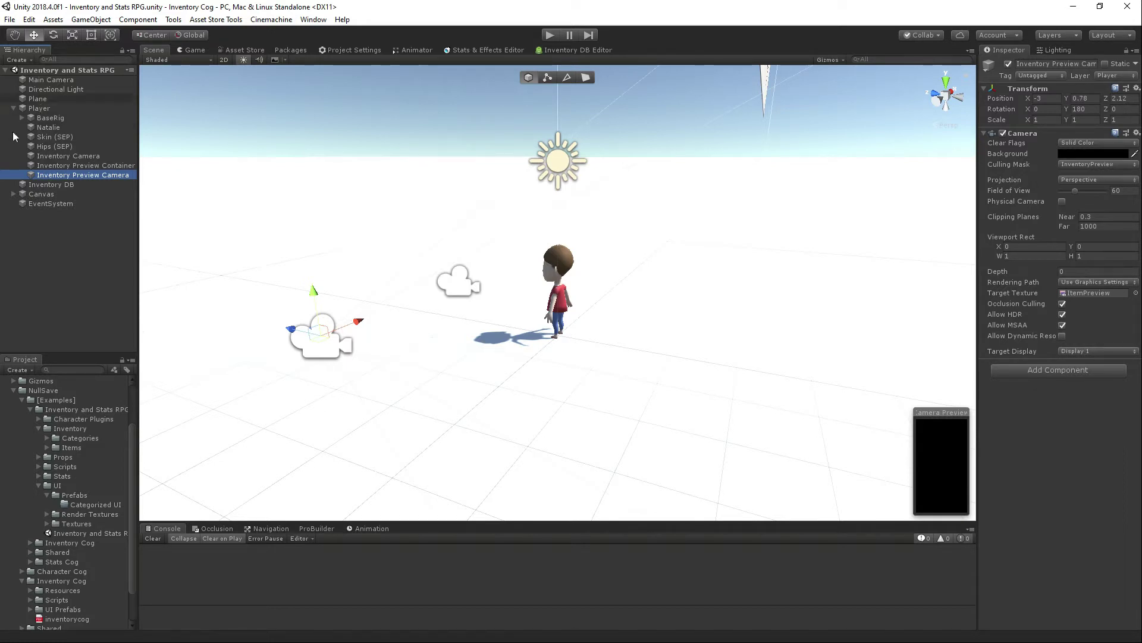
pyautogui.click(76, 165)
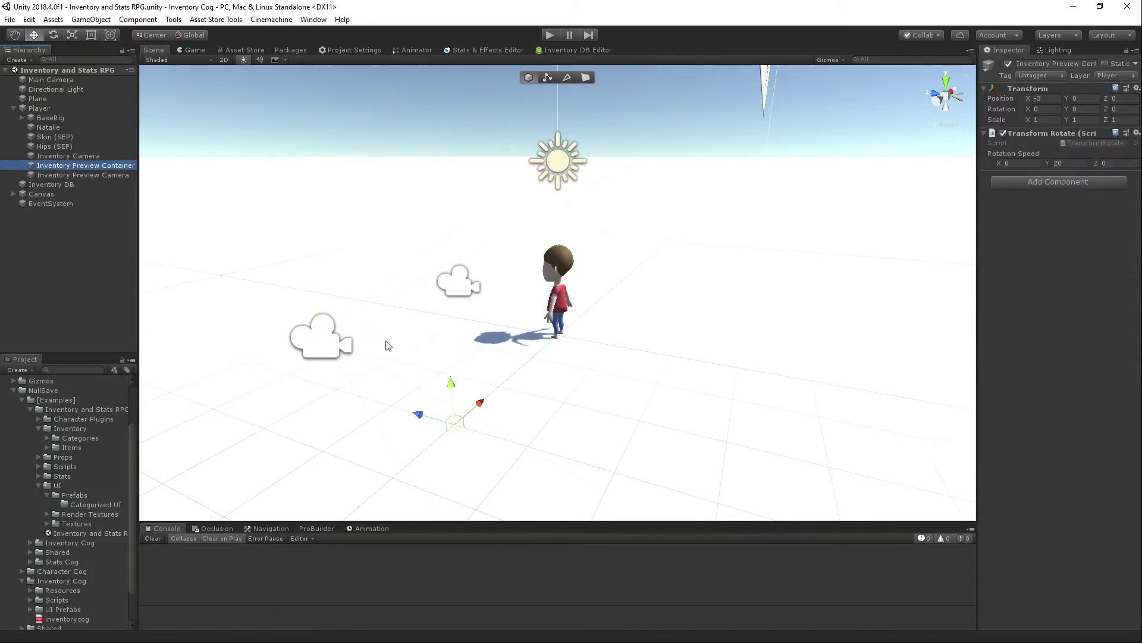
pyautogui.click(109, 176)
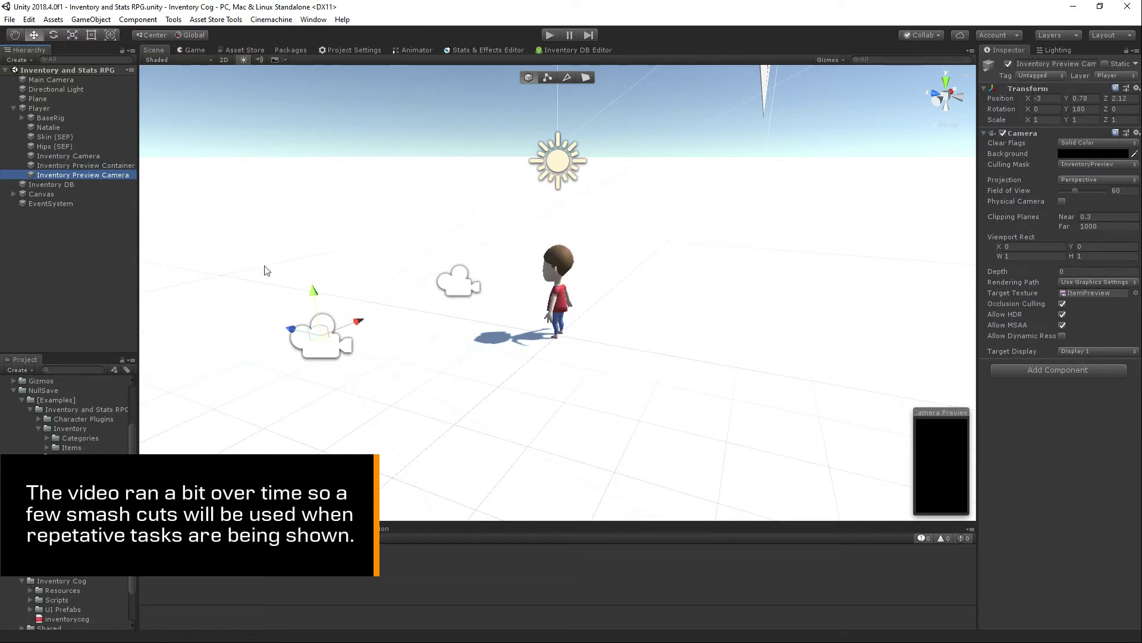
# Step: Find the Key item's folder under Inventory Items, preview its loot and preview prefabs, and open Key (Preview) for editing
pyautogui.click(46, 448)
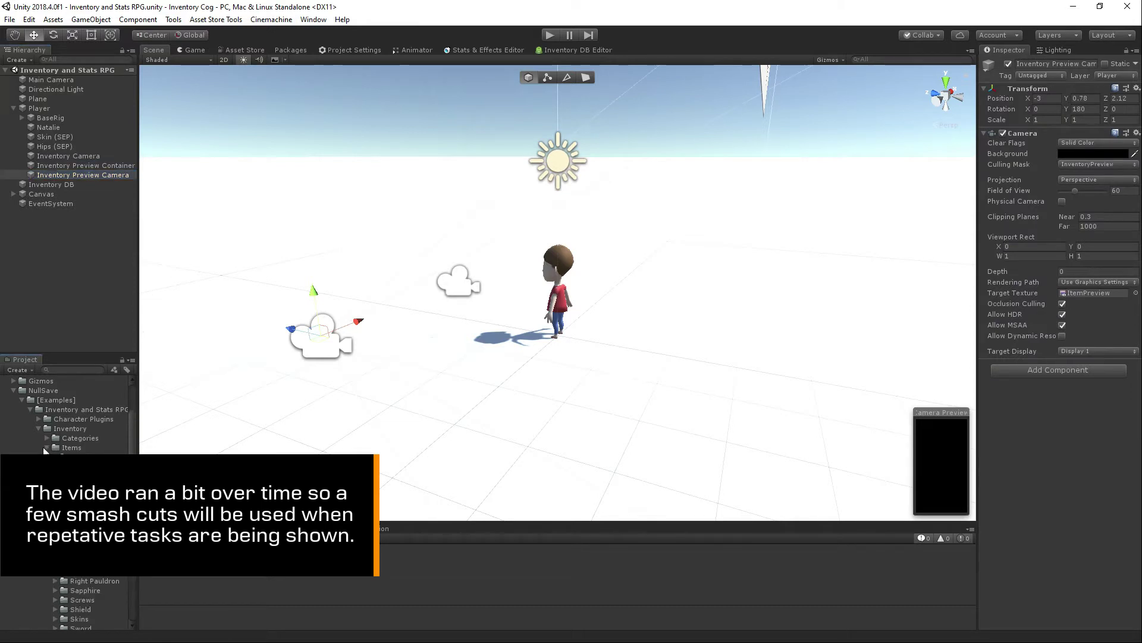
pyautogui.click(47, 447)
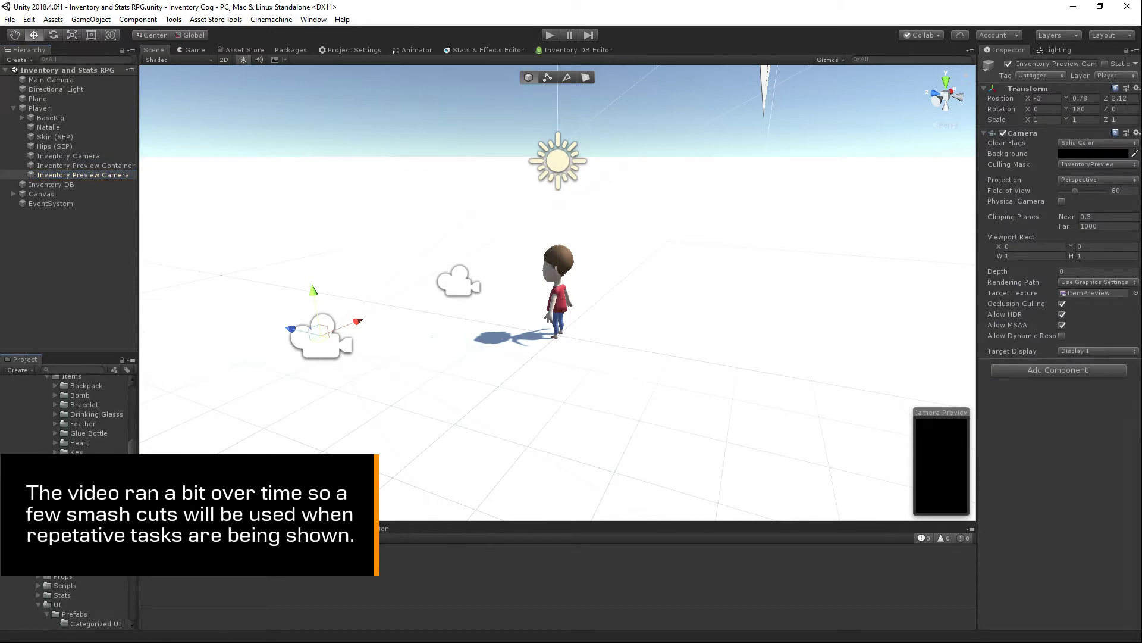
pyautogui.click(55, 452)
pyautogui.click(89, 471)
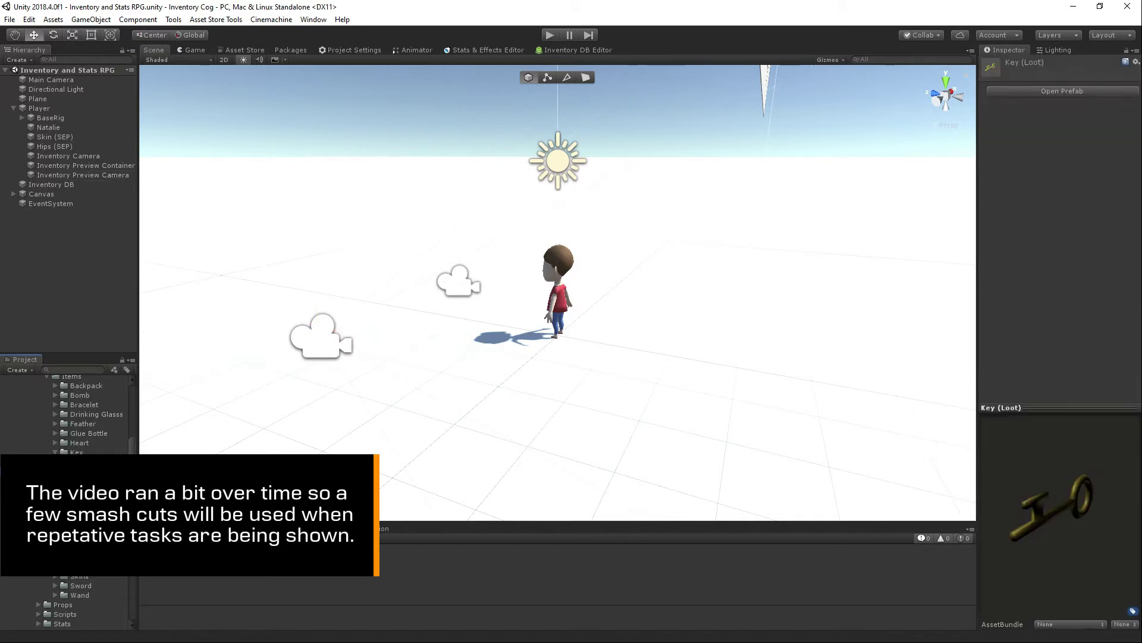
pyautogui.click(95, 481)
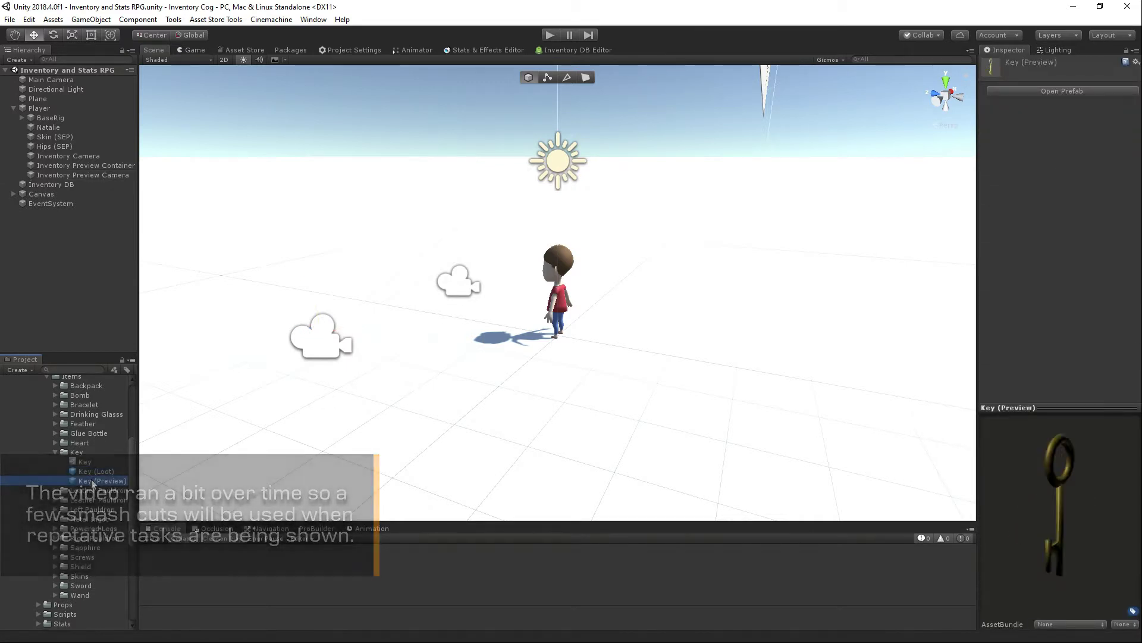
pyautogui.doubleClick(92, 481)
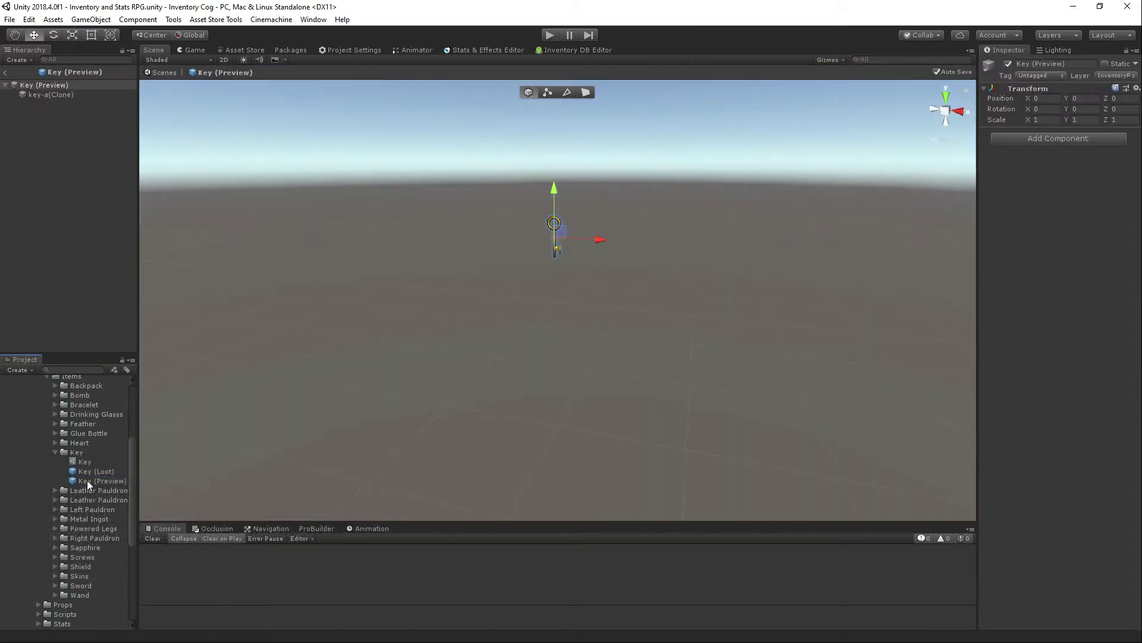
# Step: Review the layer options of the Key (Preview) prefab, keeping it on the InventoryPreview layer
pyautogui.click(1114, 77)
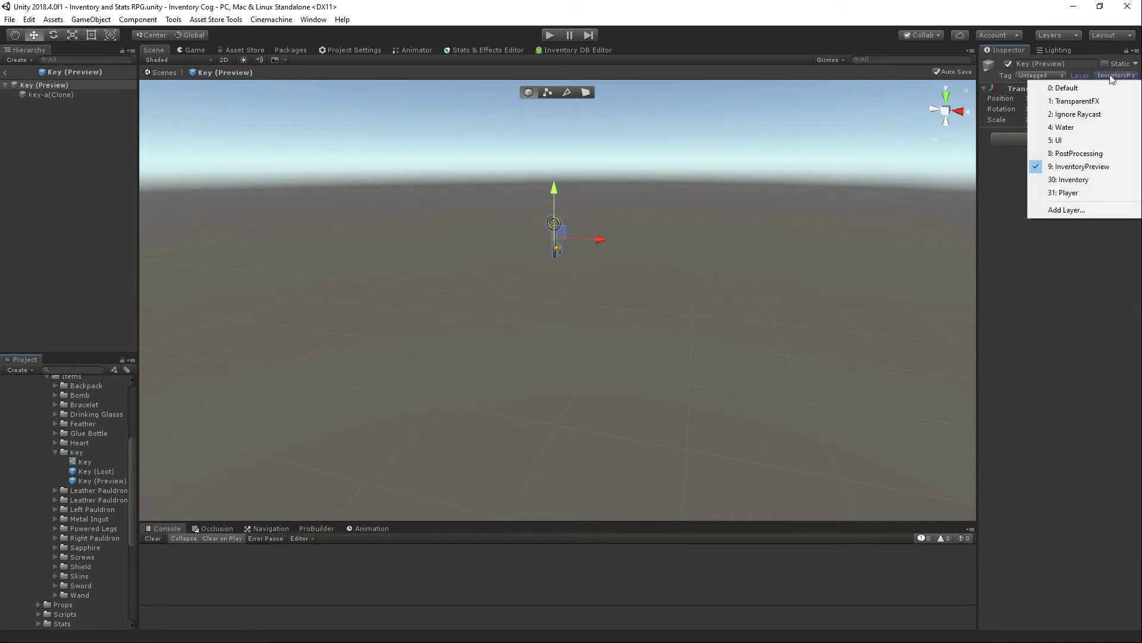
pyautogui.click(1082, 169)
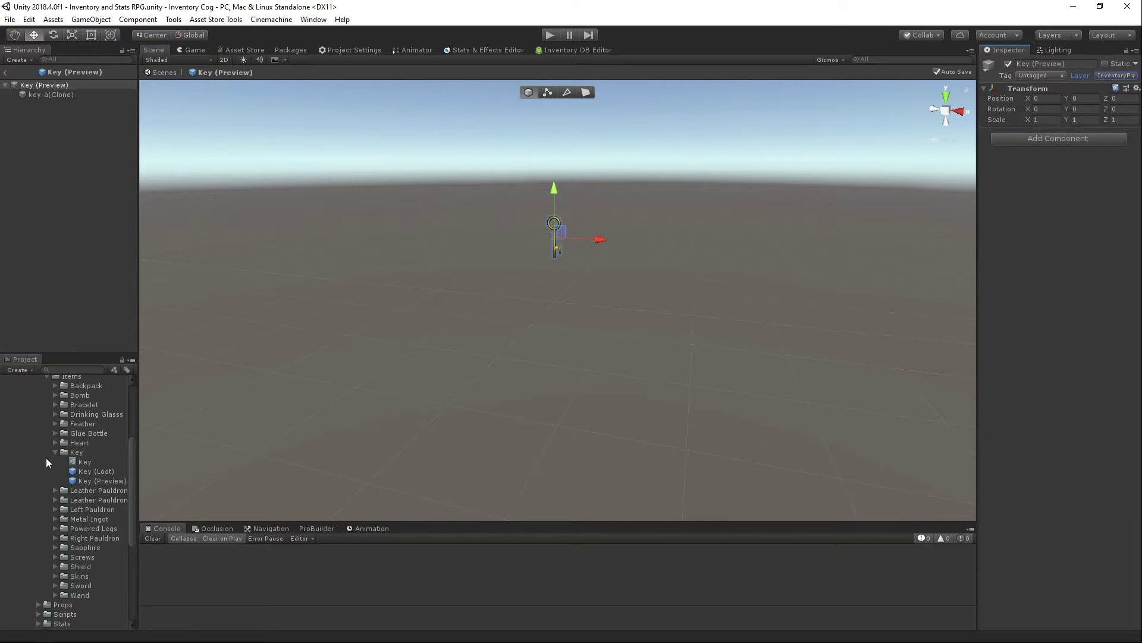
pyautogui.click(1108, 76)
pyautogui.click(1046, 319)
# Step: Collapse the Key and Inventory folders in the project and exit the prefab back to the main scene
pyautogui.click(55, 452)
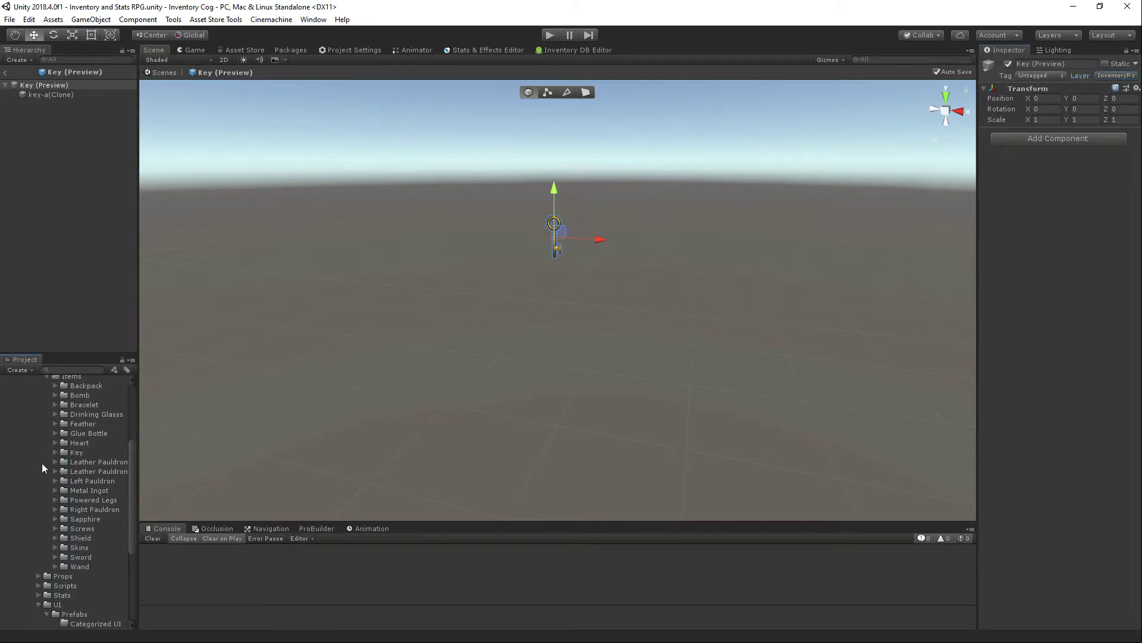
pyautogui.scroll(4, 42, 464)
pyautogui.click(38, 464)
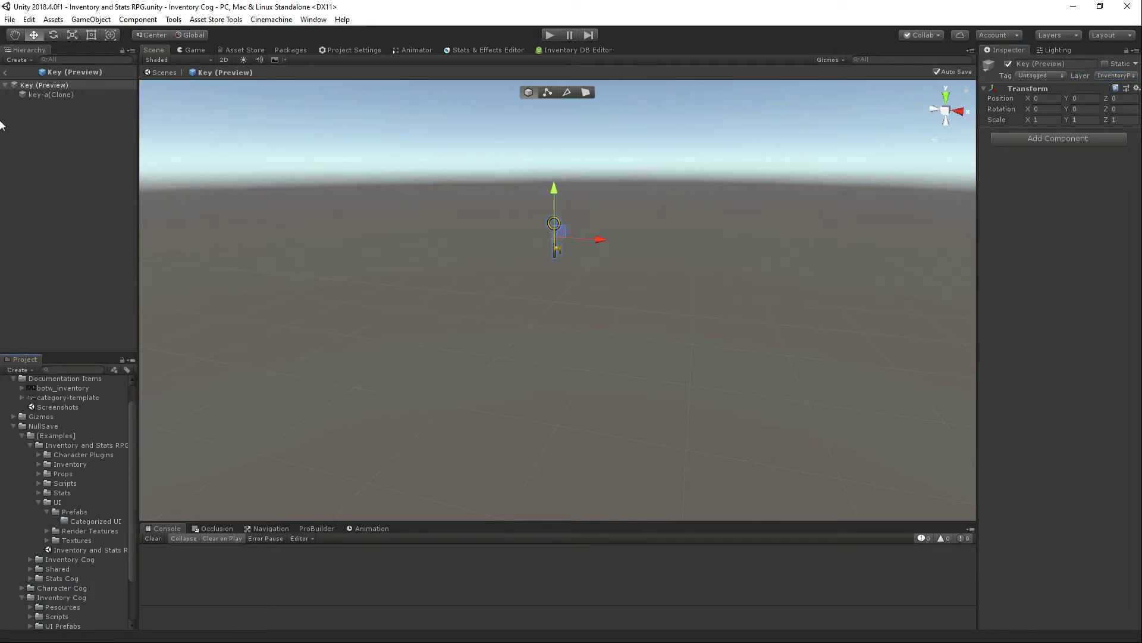
pyautogui.click(4, 72)
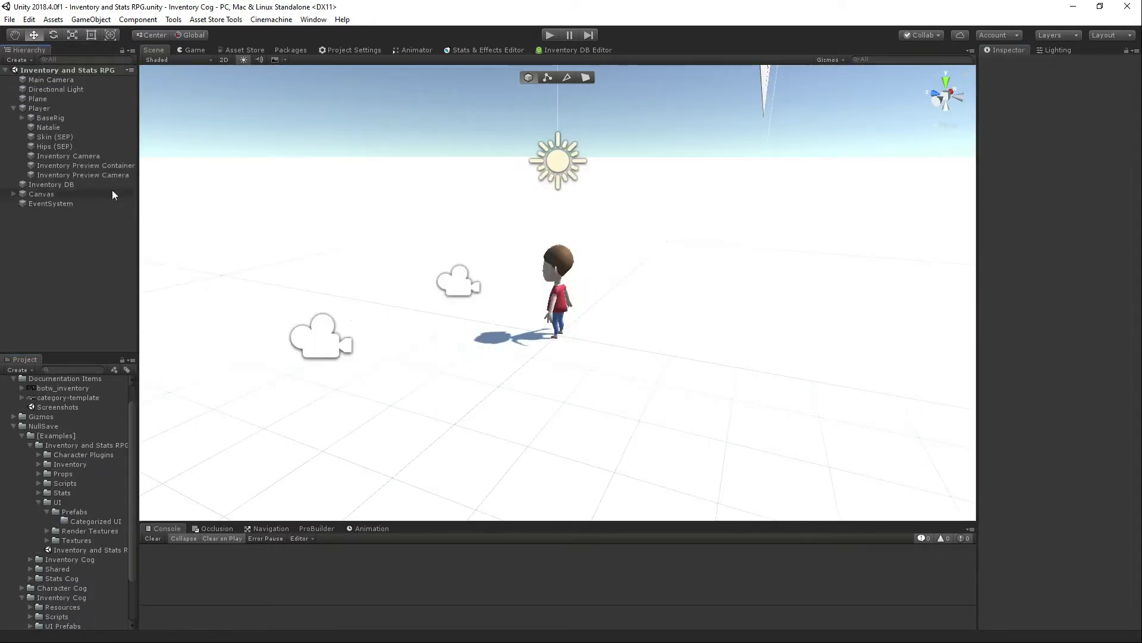
# Step: Switch the scene view to 2D and frame the Canvas so that it fills the view
pyautogui.scroll(-1, 574, 167)
pyautogui.scroll(-3, 574, 178)
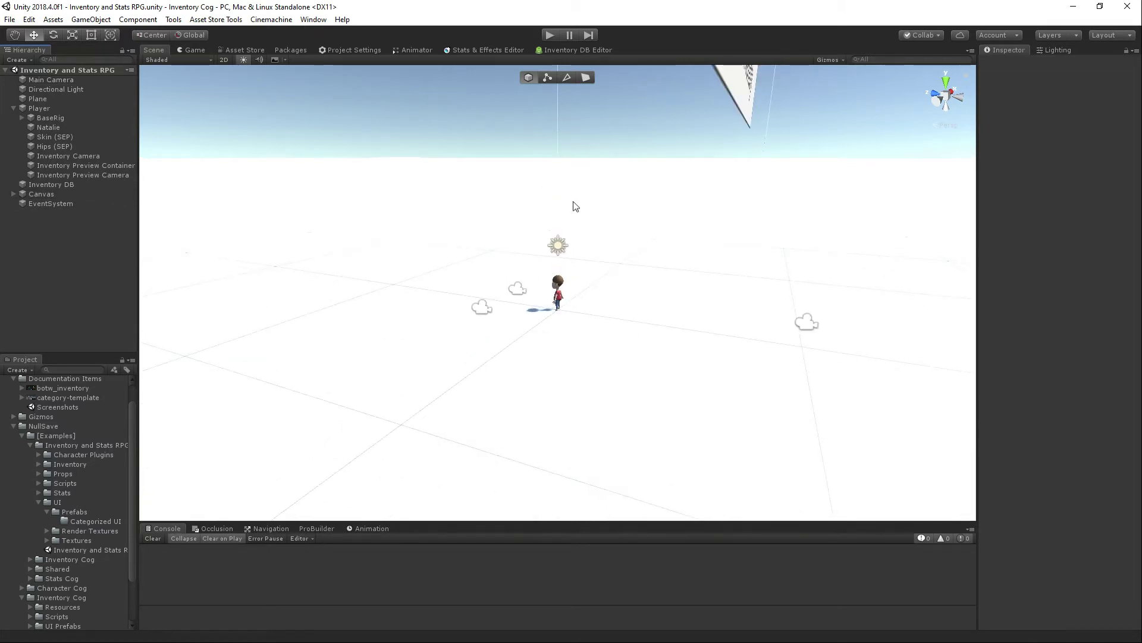
pyautogui.click(445, 172)
pyautogui.press('2')
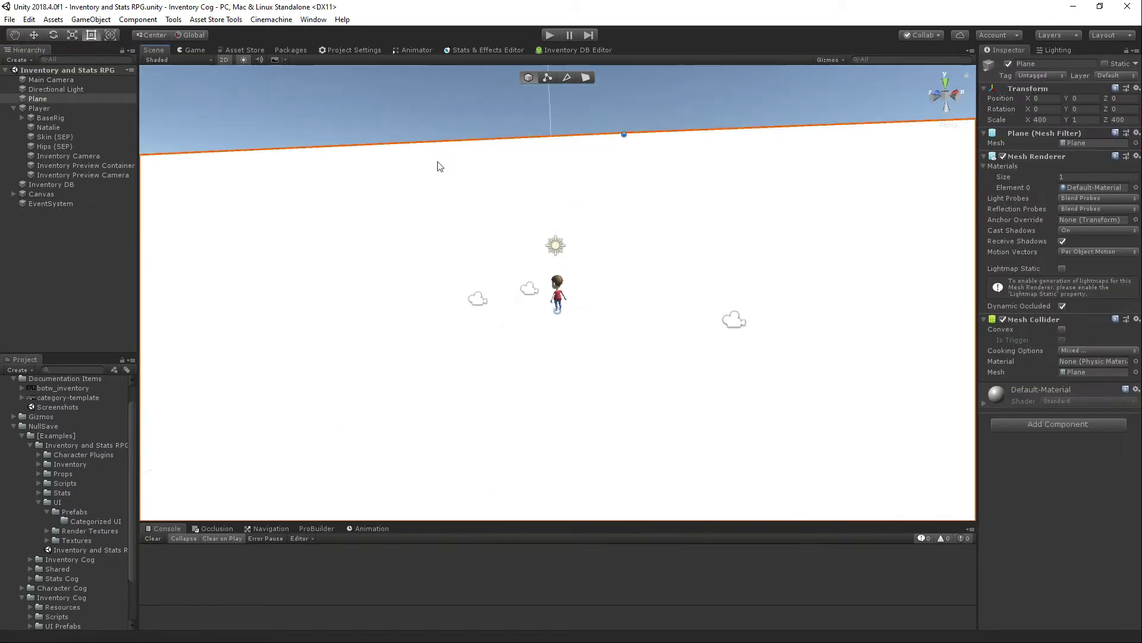
pyautogui.click(40, 193)
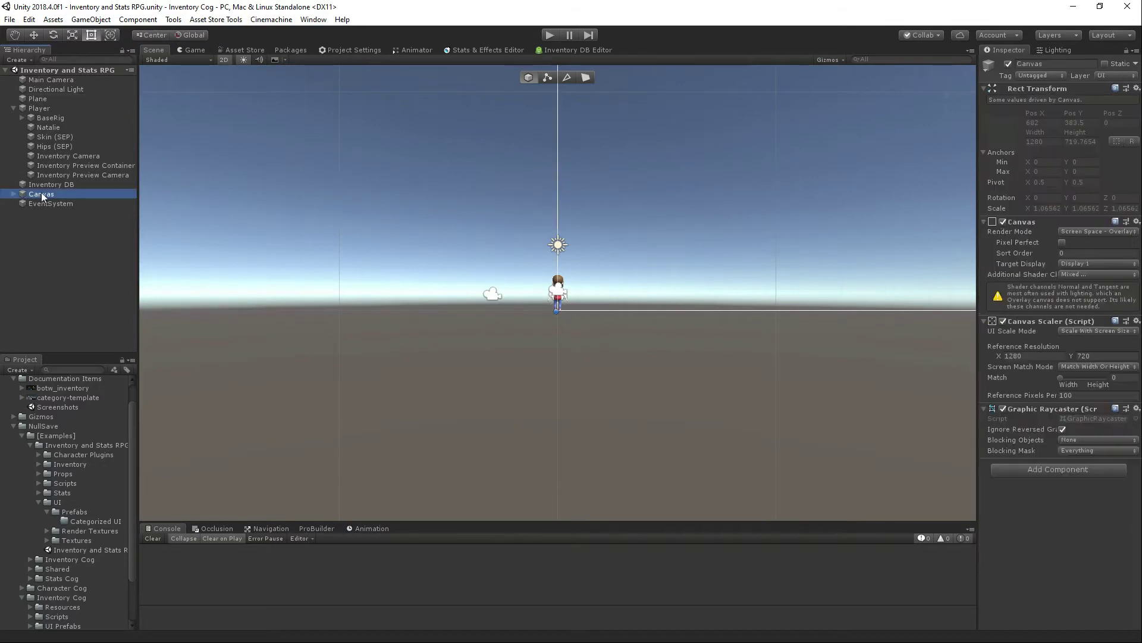
pyautogui.press('f')
pyautogui.scroll(-2, 666, 284)
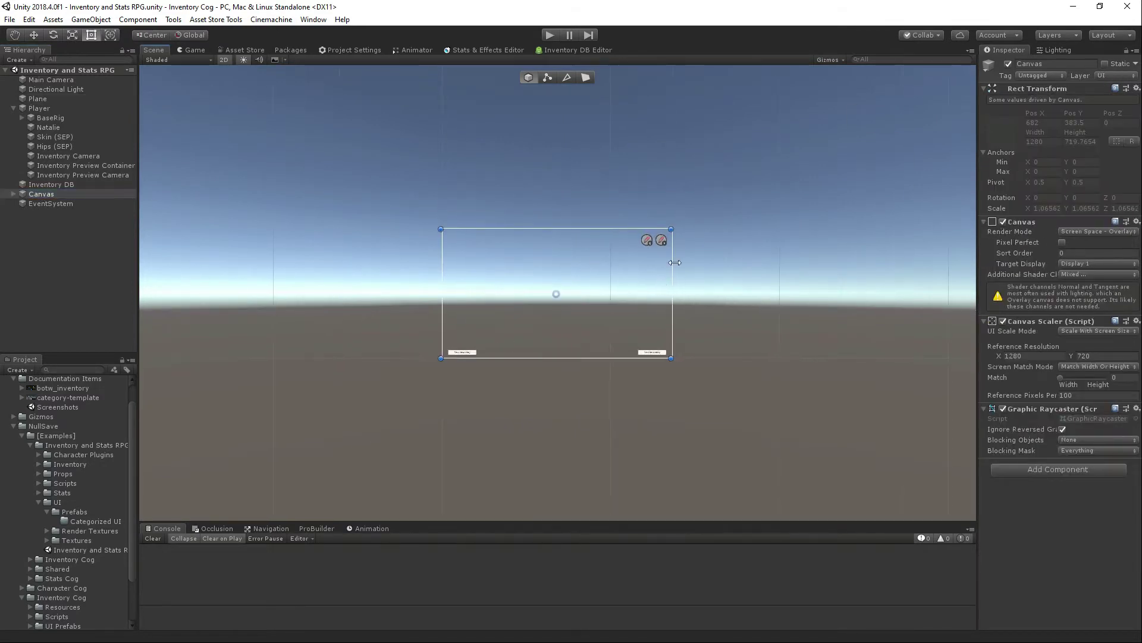
pyautogui.scroll(5, 570, 287)
pyautogui.press('q')
pyautogui.moveTo(426, 305); pyautogui.dragTo(507, 260)
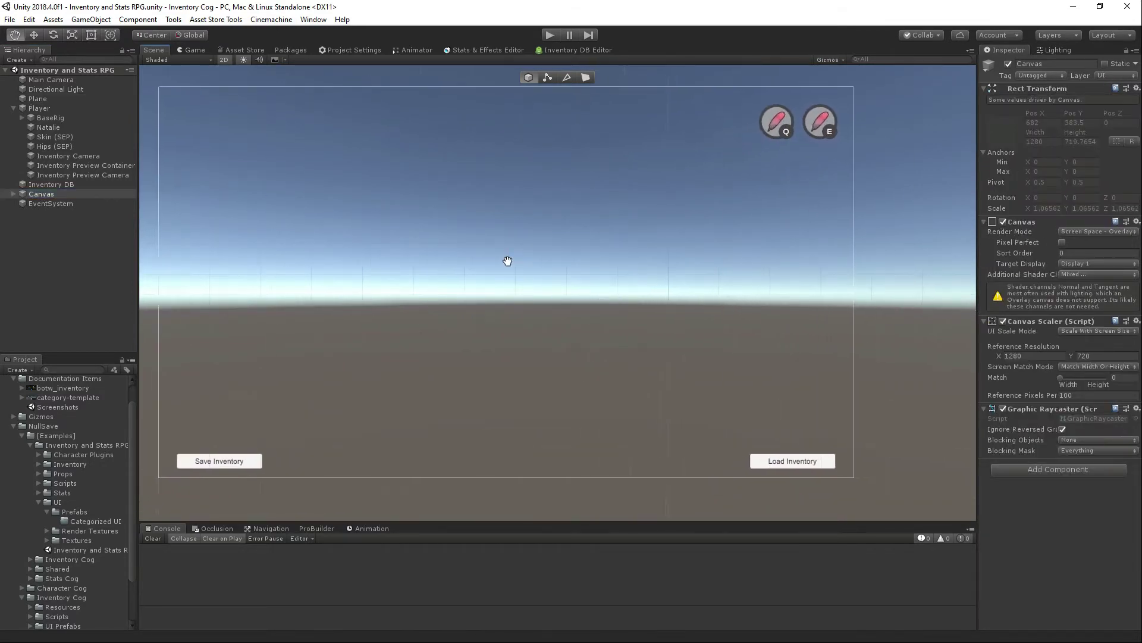
# Step: Expand the Canvas and its Skills object, and examine SkillSlot1 and SkillSlot2
pyautogui.click(13, 193)
pyautogui.click(13, 193)
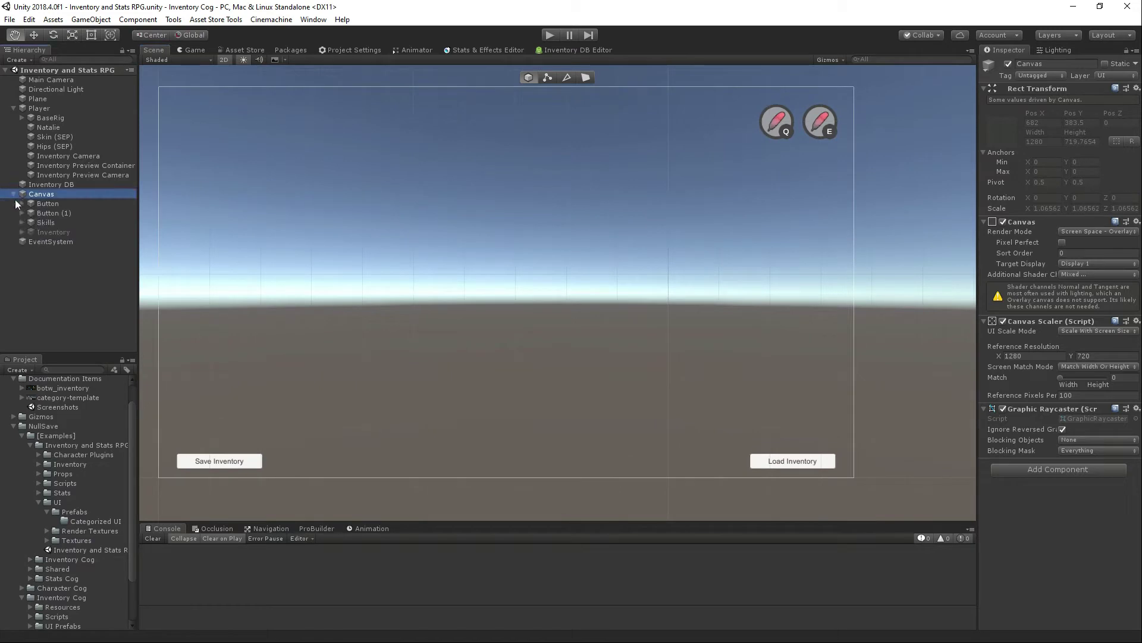
pyautogui.click(36, 223)
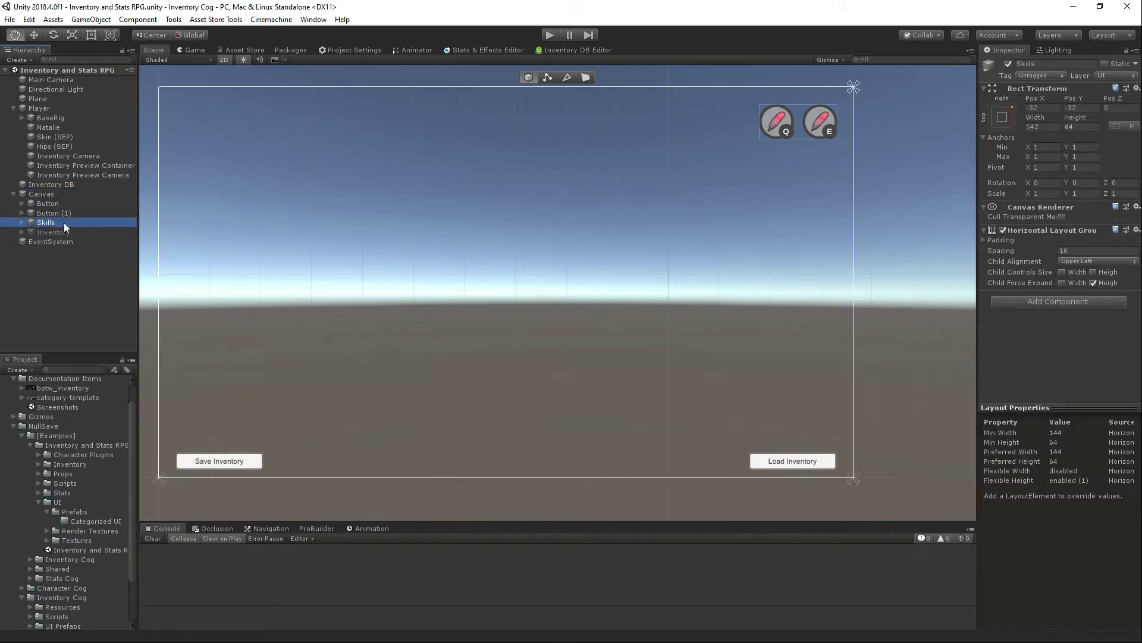
pyautogui.click(21, 223)
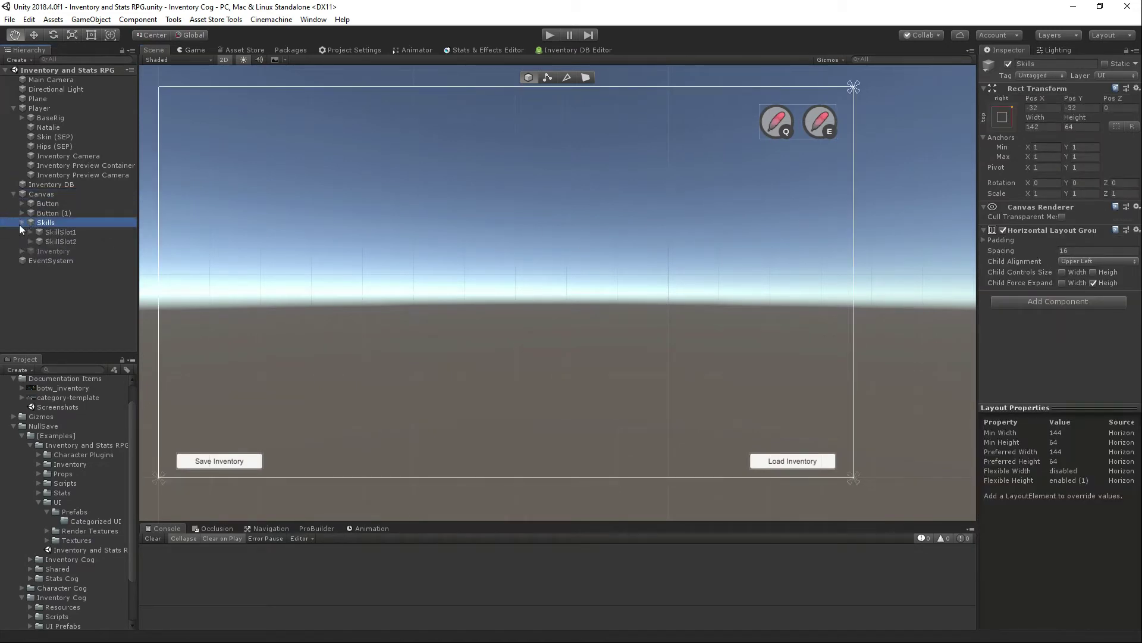
pyautogui.click(54, 234)
pyautogui.click(56, 241)
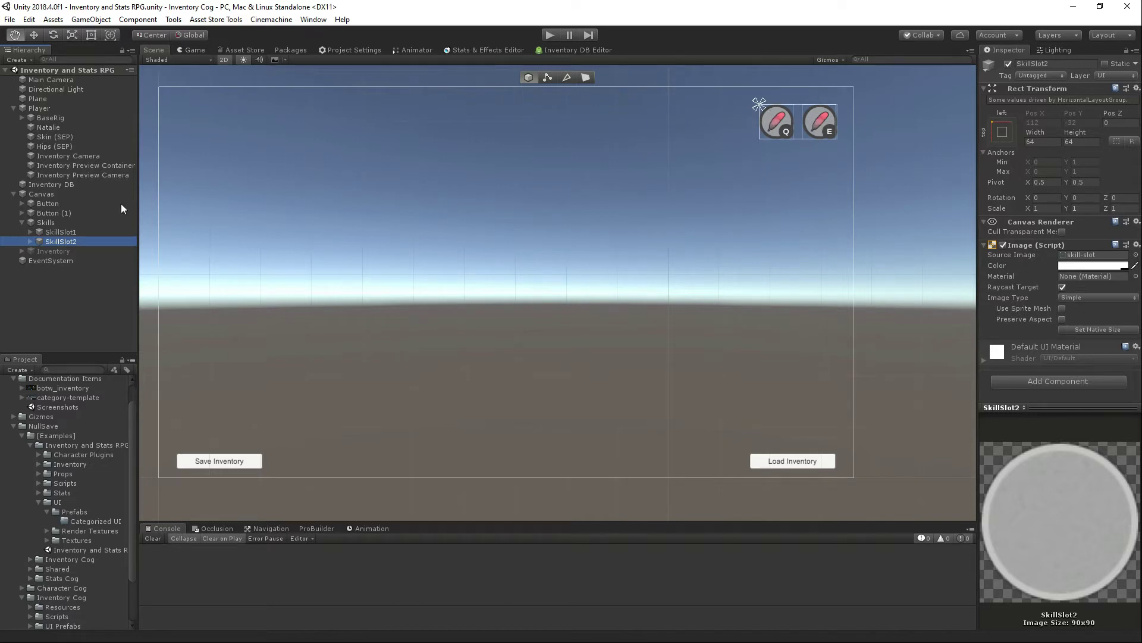
# Step: Expand the Inventory object under Canvas and activate it to show the categorized inventory layout
pyautogui.click(22, 251)
pyautogui.click(26, 251)
pyautogui.click(1007, 64)
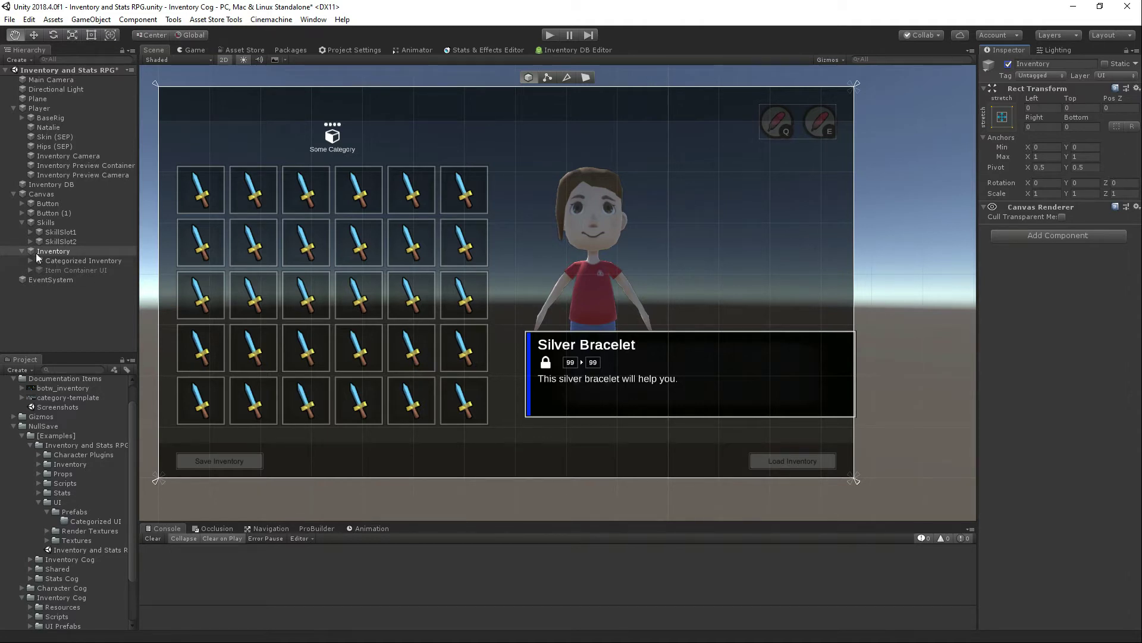
# Step: Activate the Item Container UI under Inventory to view its layout, then deactivate it again
pyautogui.click(48, 271)
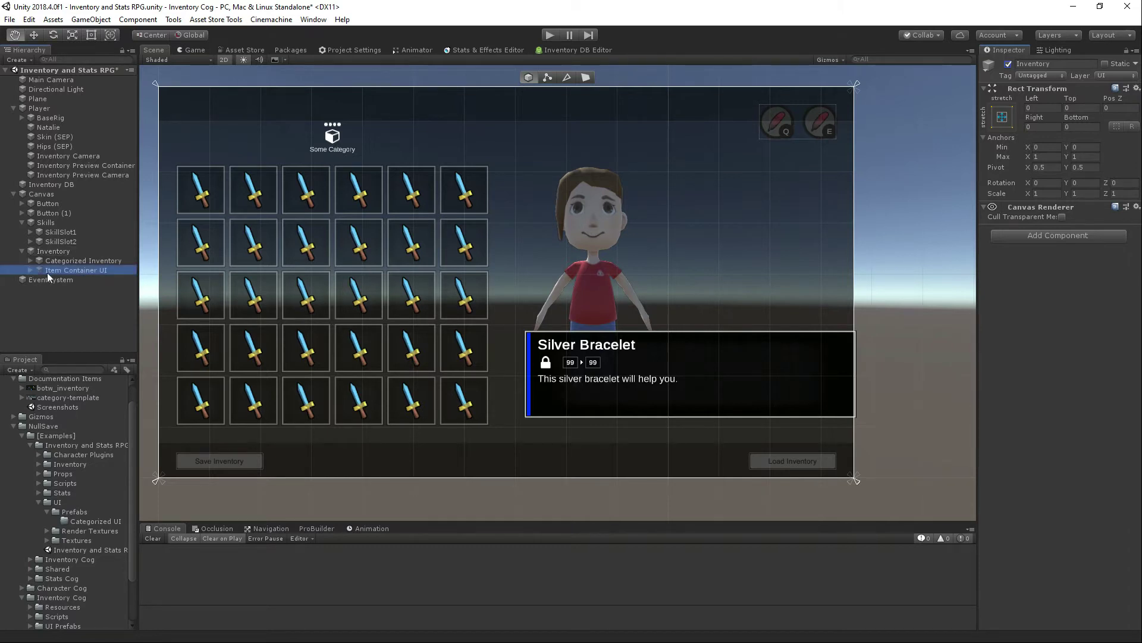
pyautogui.click(30, 271)
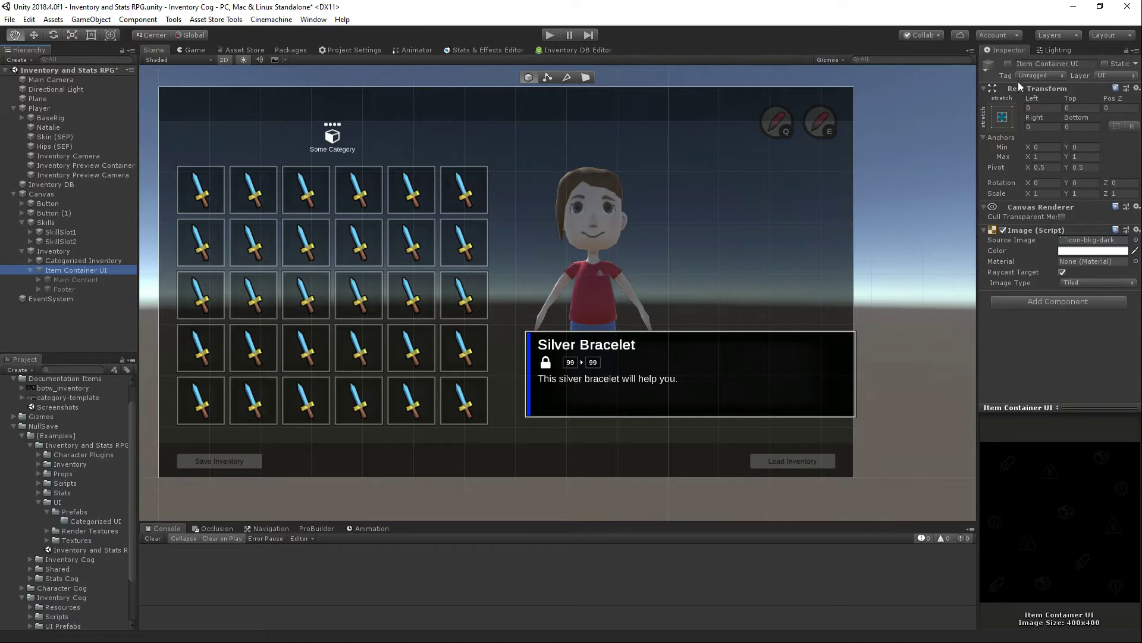
pyautogui.click(1007, 63)
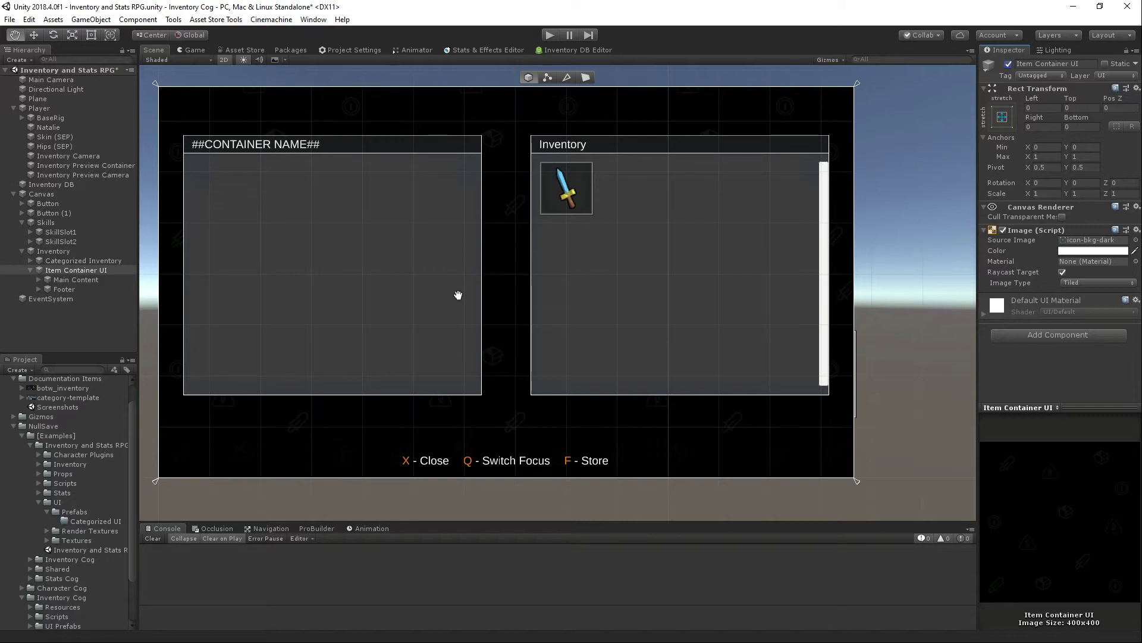
pyautogui.click(1008, 64)
# Step: Deactivate the Inventory object under Canvas to hide the inventory screen again
pyautogui.click(88, 251)
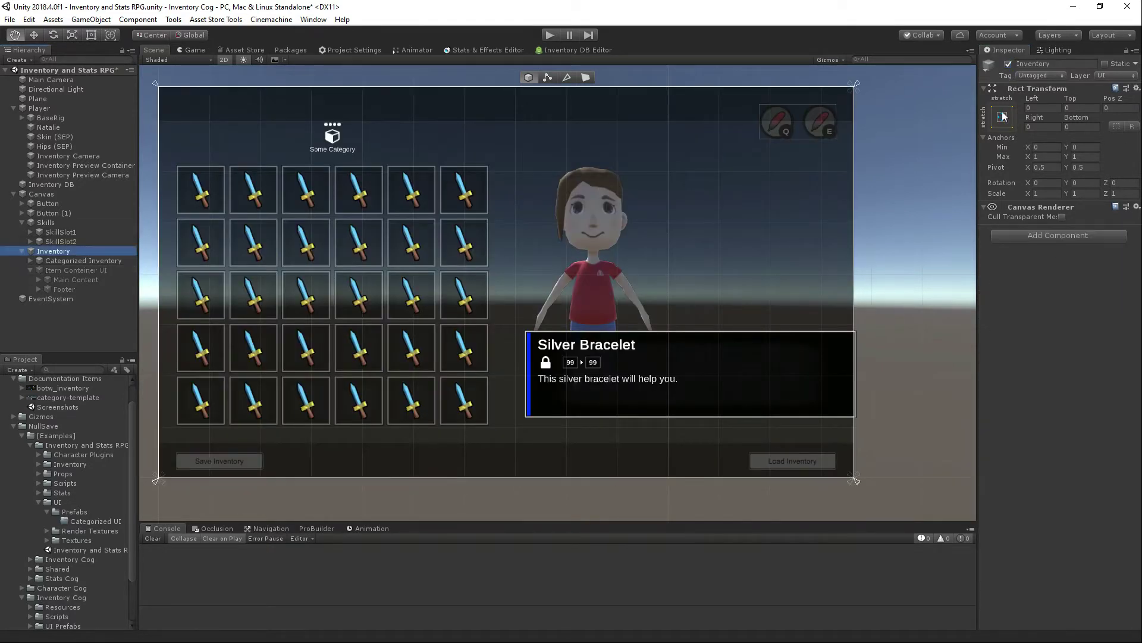
pyautogui.click(30, 197)
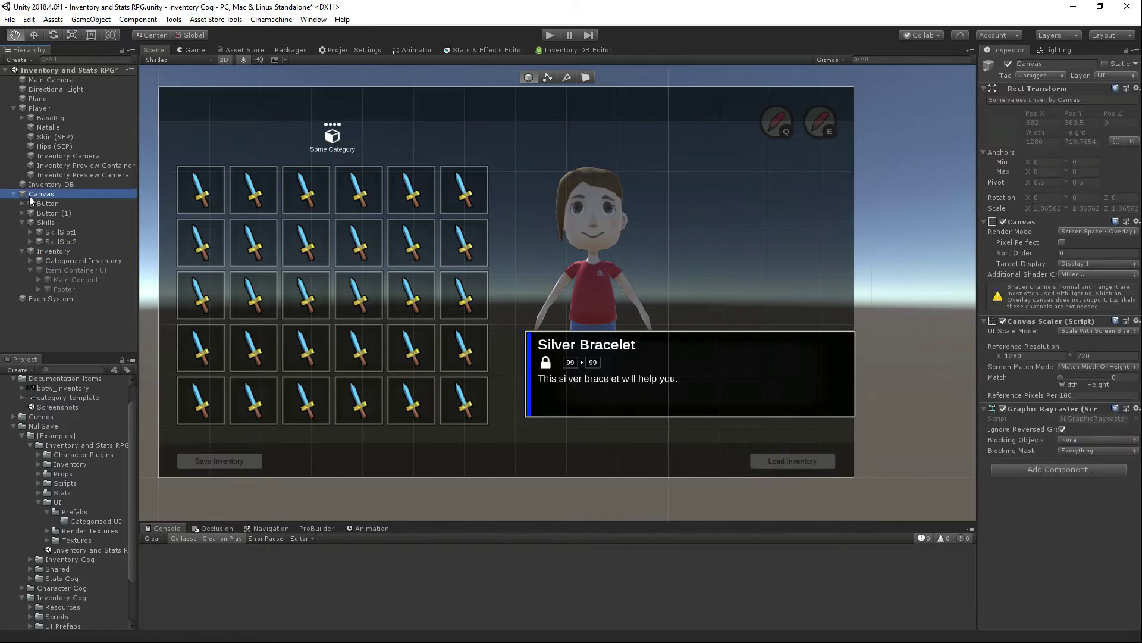
pyautogui.click(52, 251)
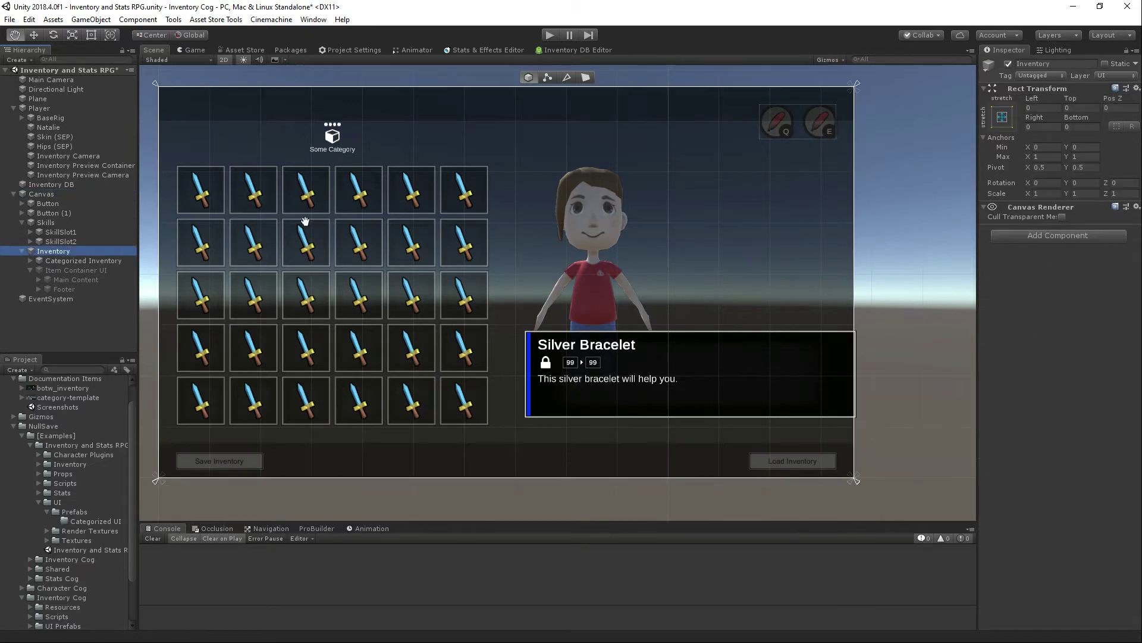
pyautogui.click(1007, 63)
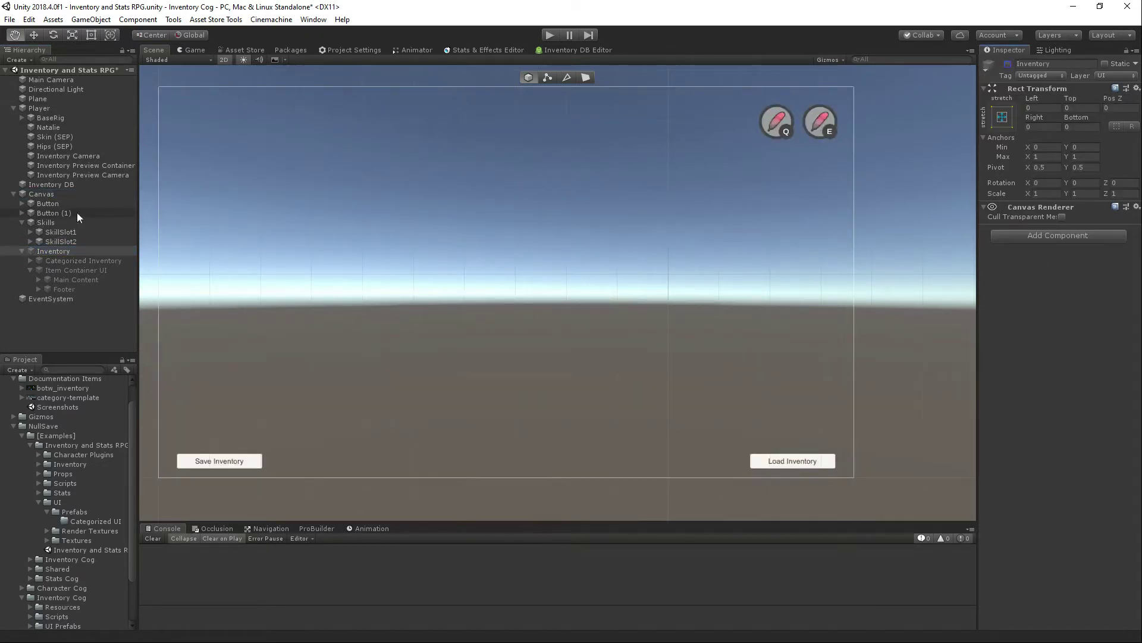
# Step: Try to assign the Inventory object as the Menu Client in the UI settings of Player's Inventory Cog
pyautogui.click(59, 108)
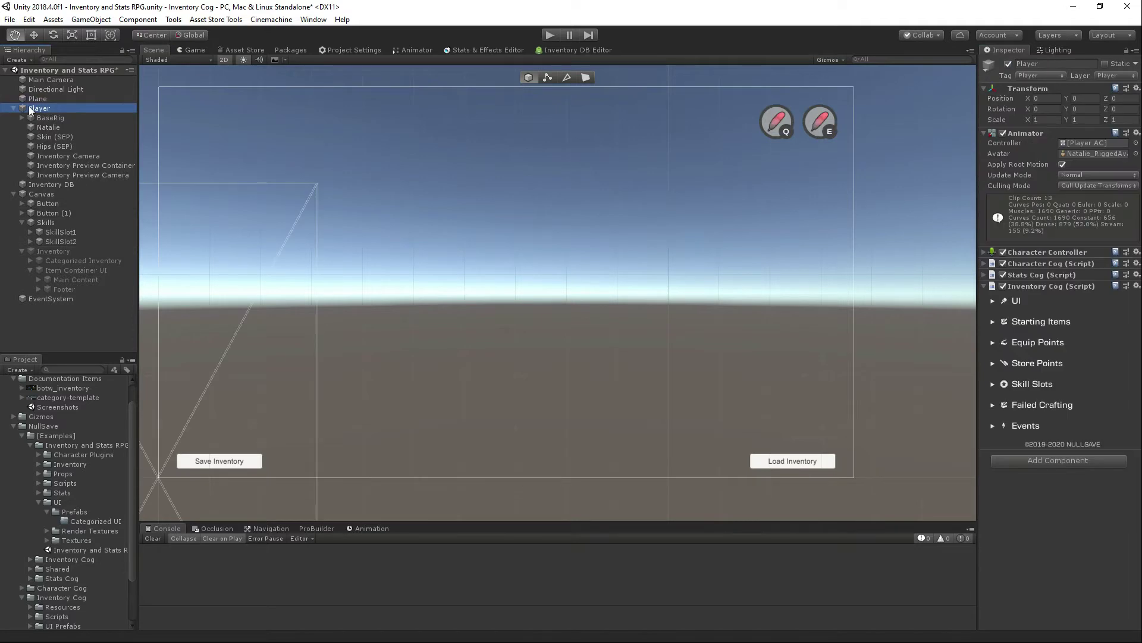
pyautogui.click(993, 300)
pyautogui.scroll(-5, 1012, 353)
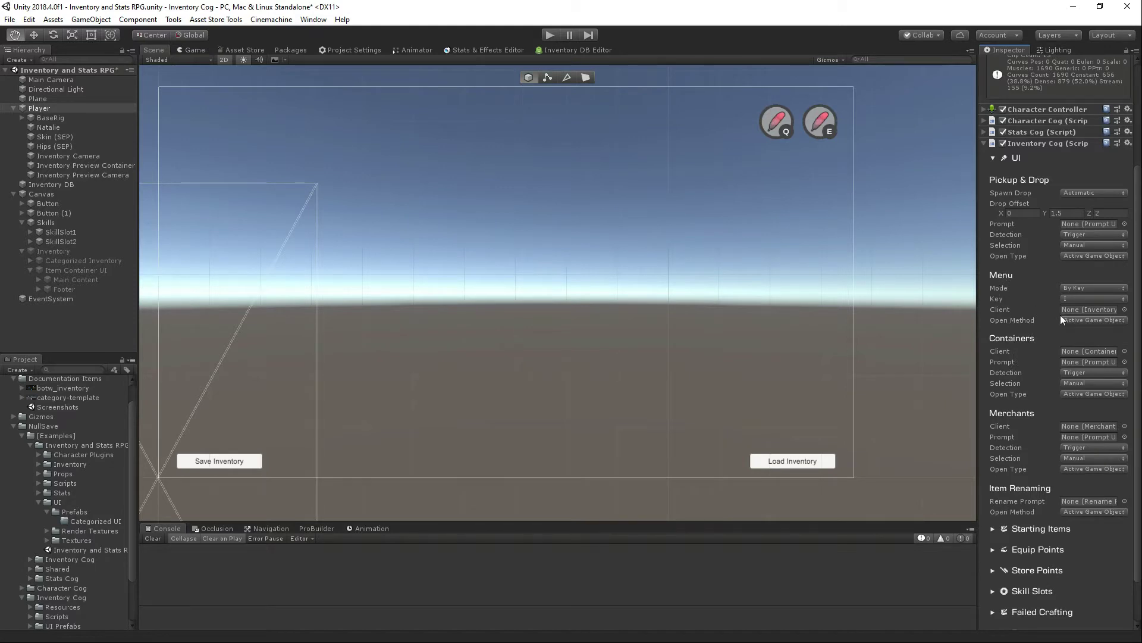
pyautogui.moveTo(48, 250); pyautogui.dragTo(1082, 311)
# Step: Add an Inventory Menu UI component to the Inventory object under Canvas
pyautogui.click(55, 251)
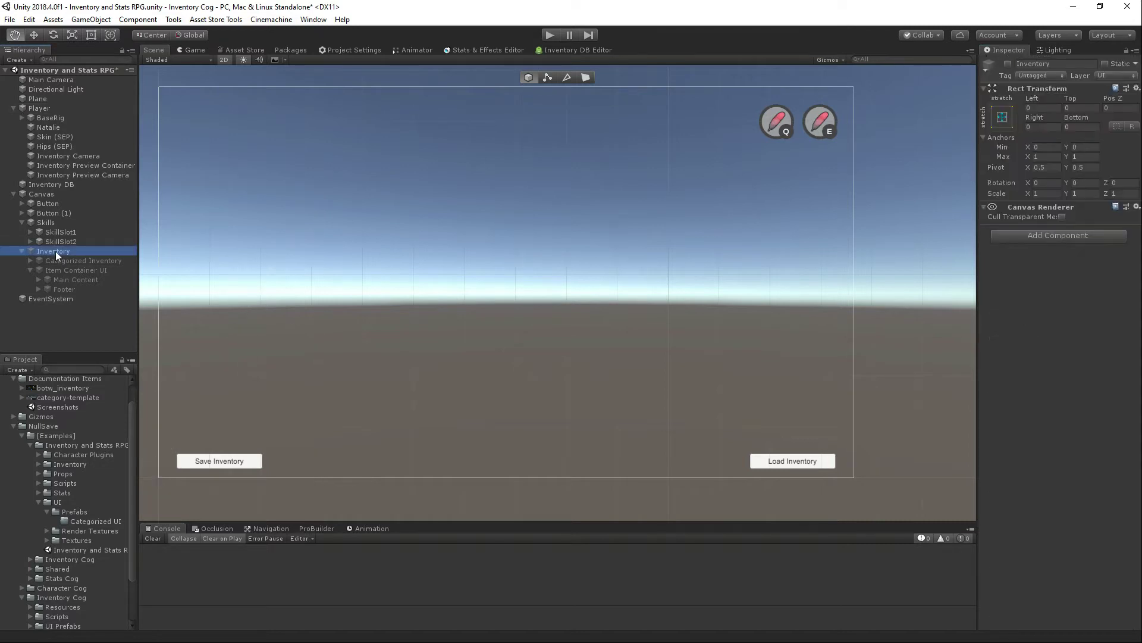
pyautogui.click(1059, 240)
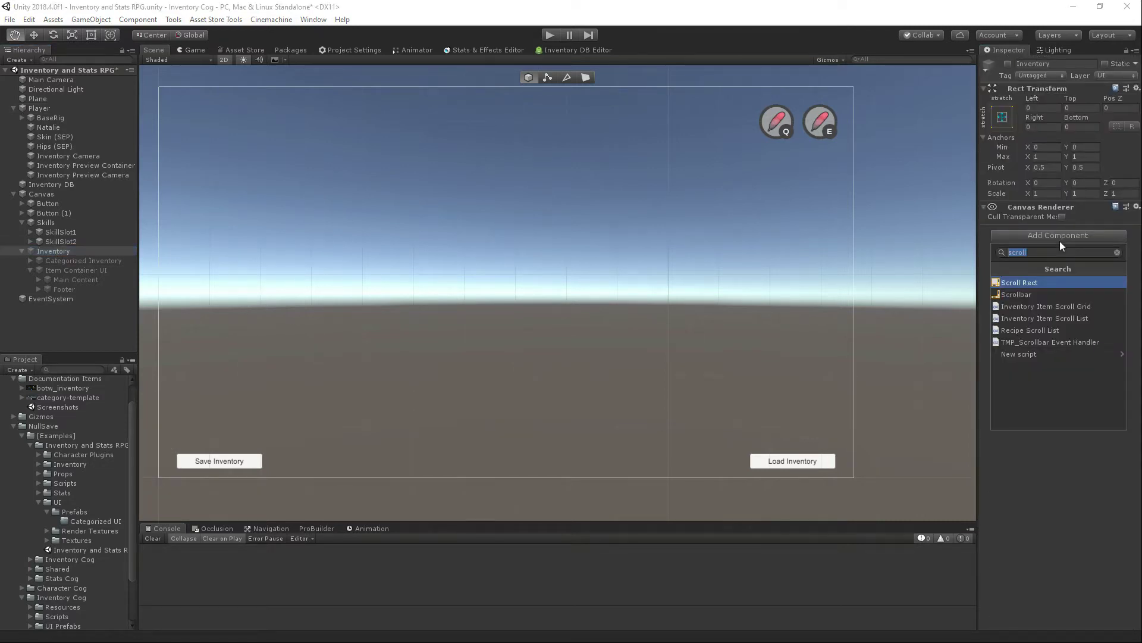
pyautogui.write('in')
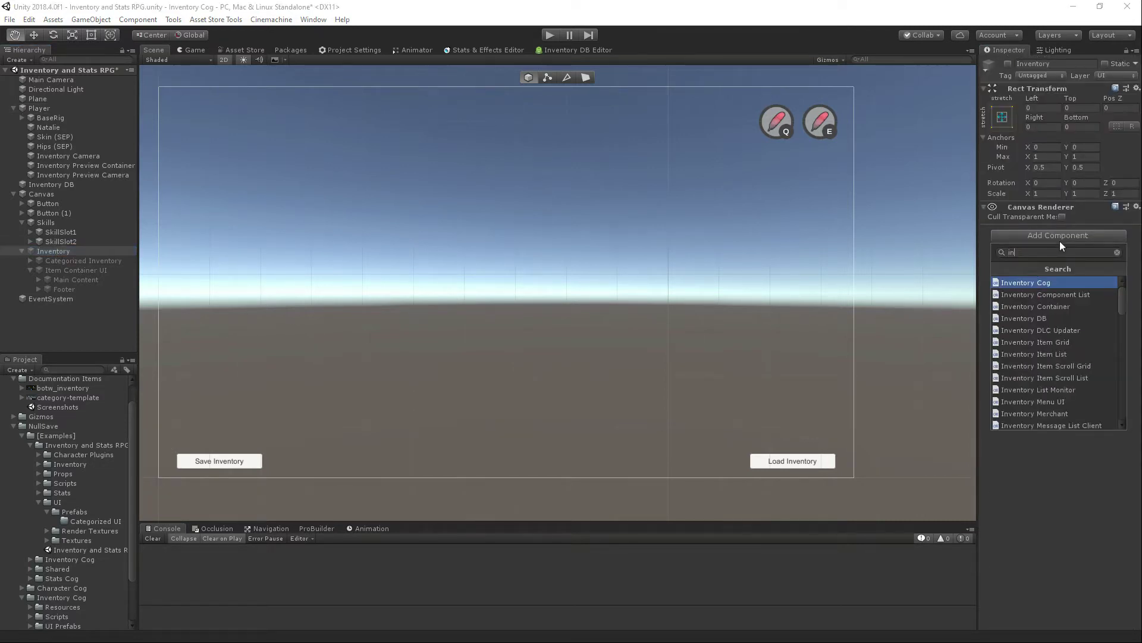
pyautogui.click(1054, 404)
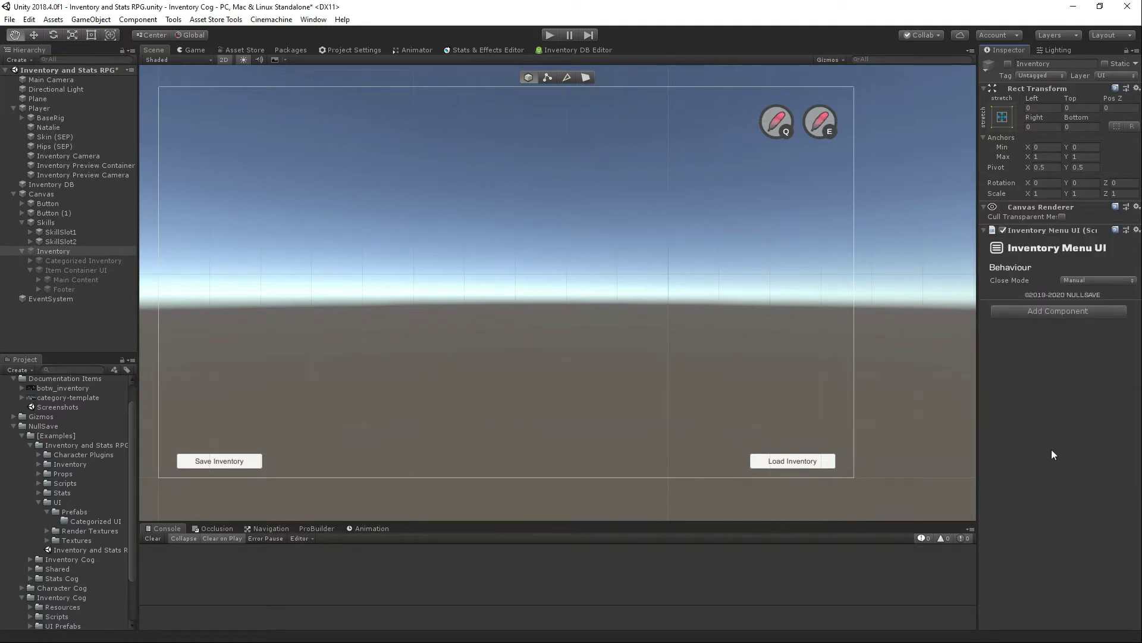
# Step: Set the Inventory Menu UI's Close Mode to By Key and its key to I
pyautogui.click(1078, 282)
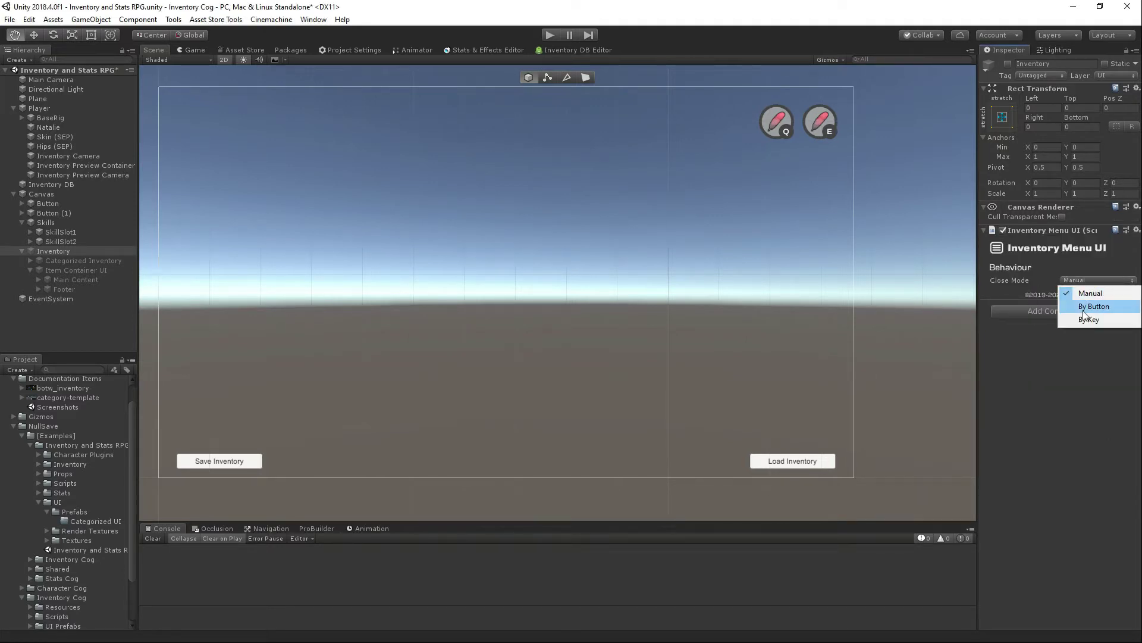
pyautogui.click(1084, 321)
pyautogui.click(1079, 288)
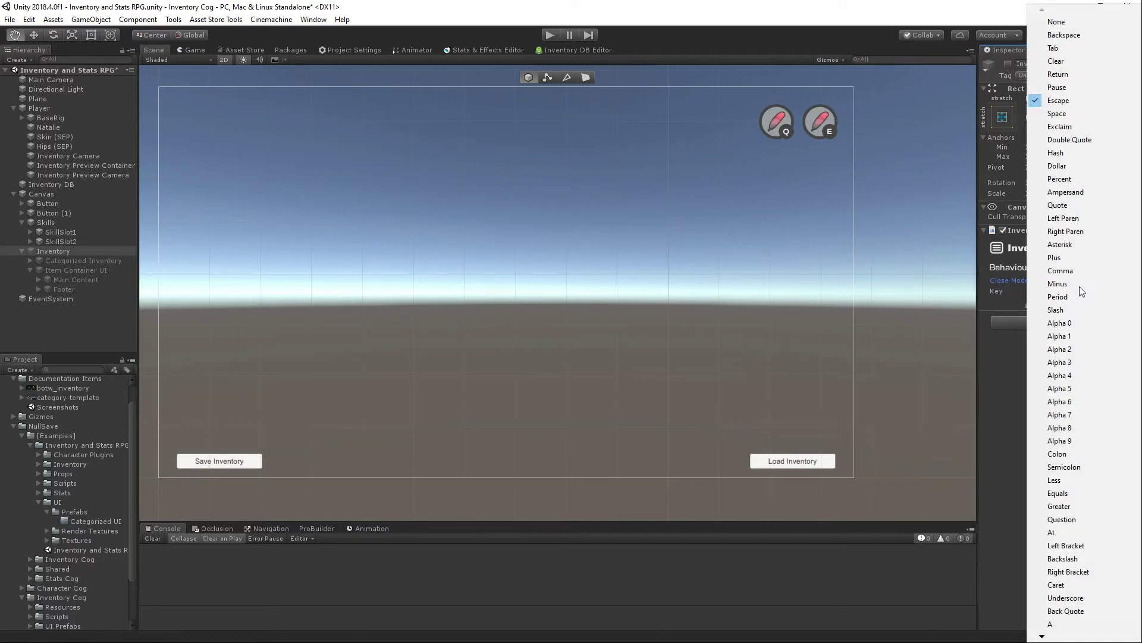
pyautogui.press('Return')
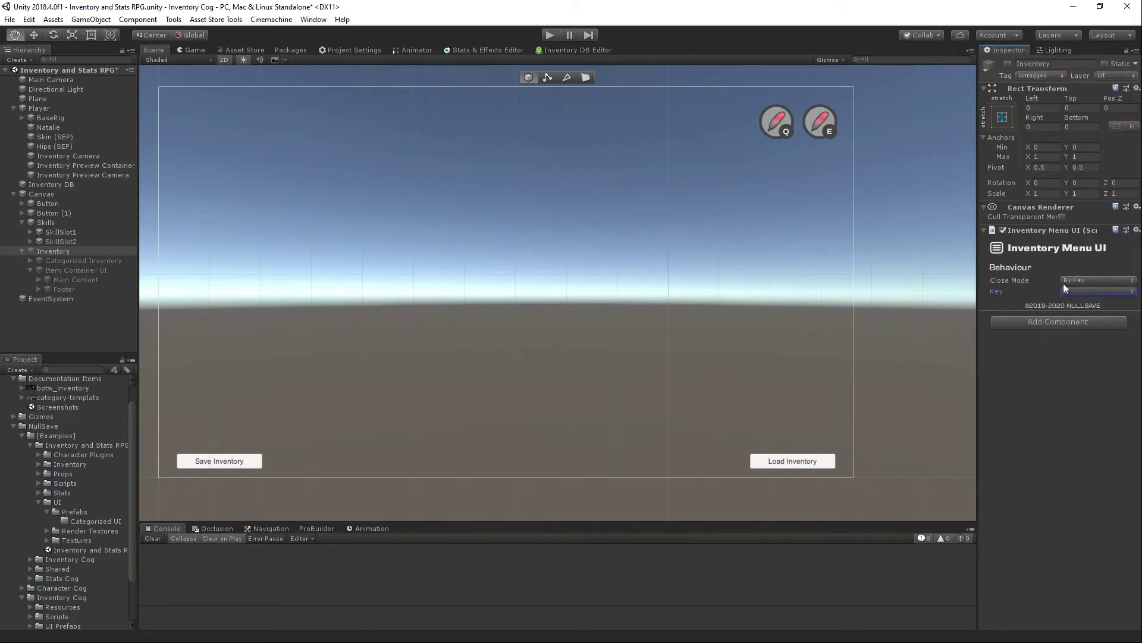
# Step: Assign the Canvas's Inventory object as the Menu Client in Player's Inventory Cog
pyautogui.click(42, 108)
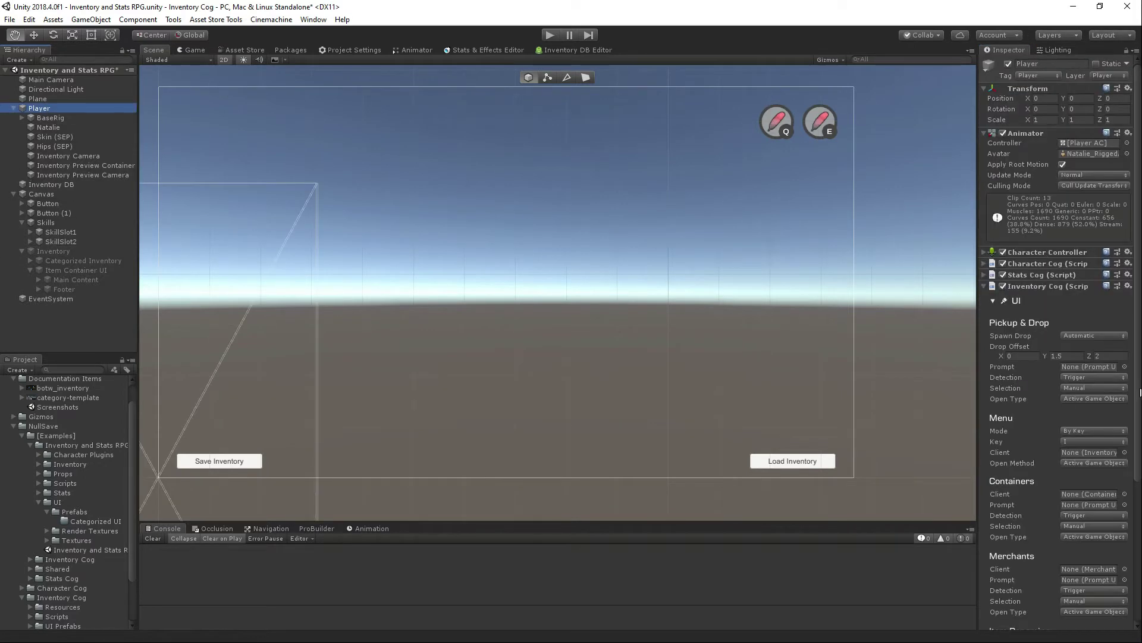
pyautogui.scroll(-3, 1140, 392)
pyautogui.moveTo(44, 251); pyautogui.dragTo(1085, 412)
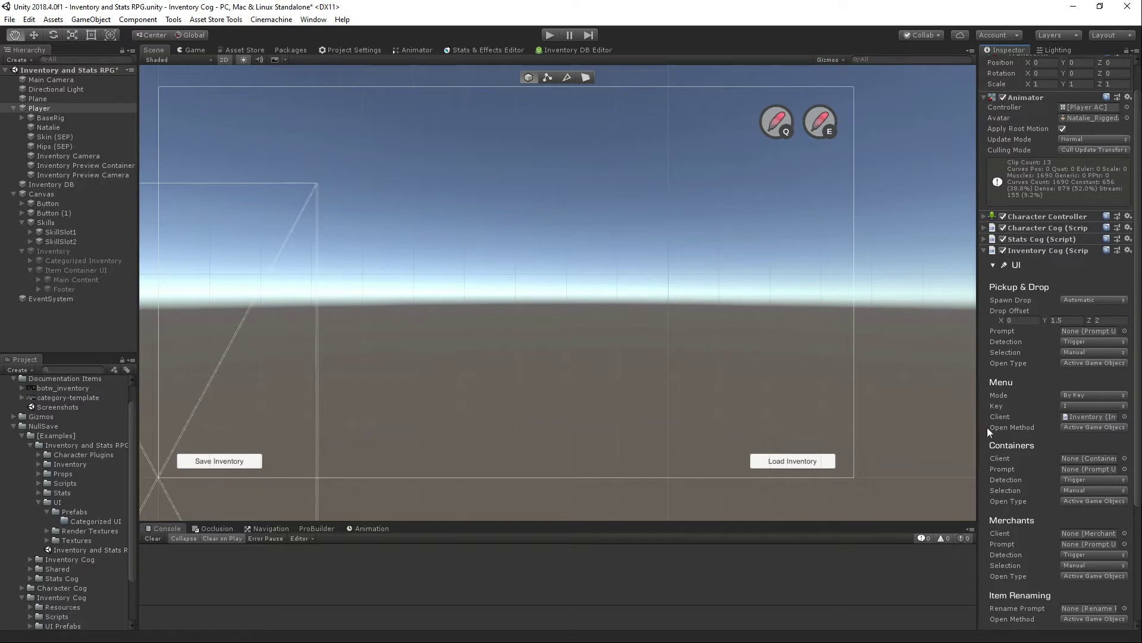
# Step: Create a prefab from the Inventory object in the Categorized UI folder of the example's UI prefabs
pyautogui.scroll(-3, 44, 516)
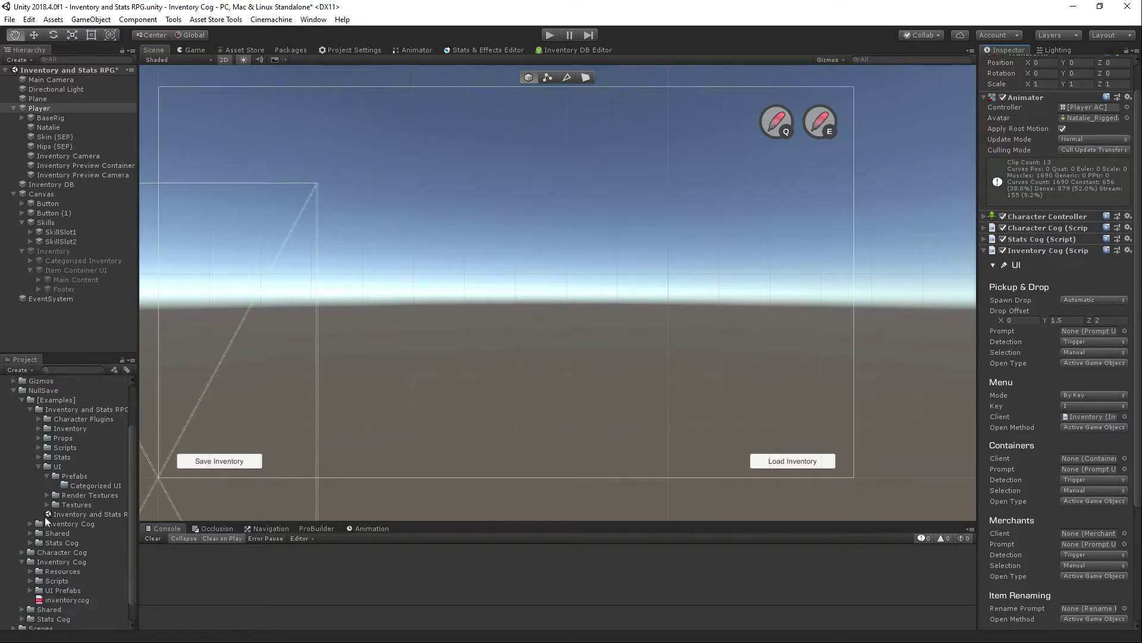
pyautogui.moveTo(55, 252); pyautogui.dragTo(106, 495)
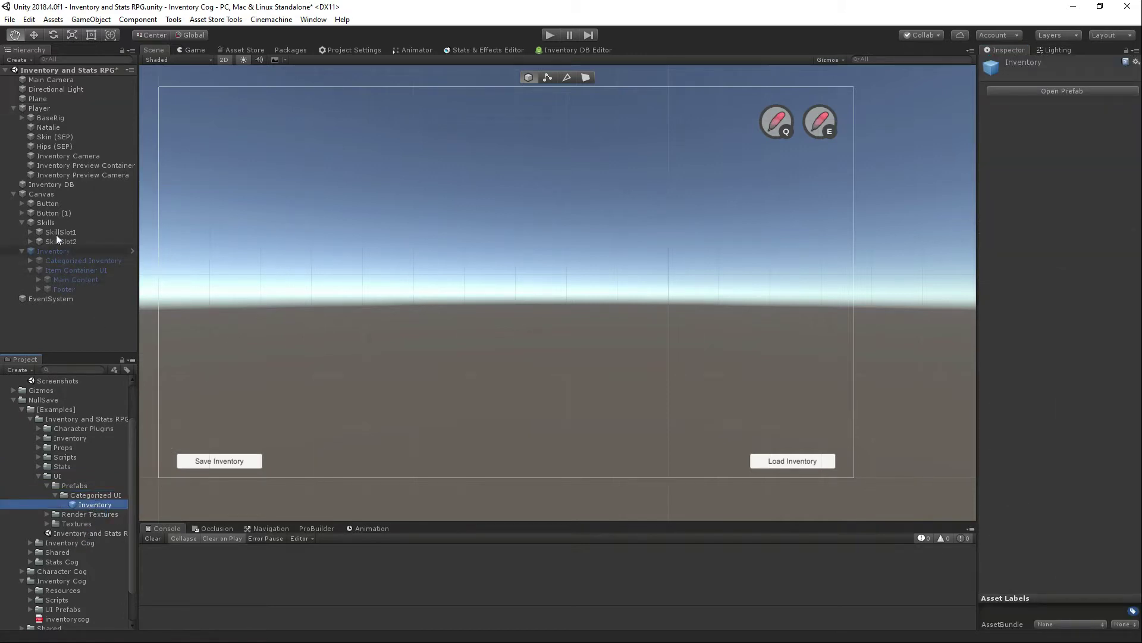
# Step: Tag the Canvas object as PlayerUI
pyautogui.click(42, 193)
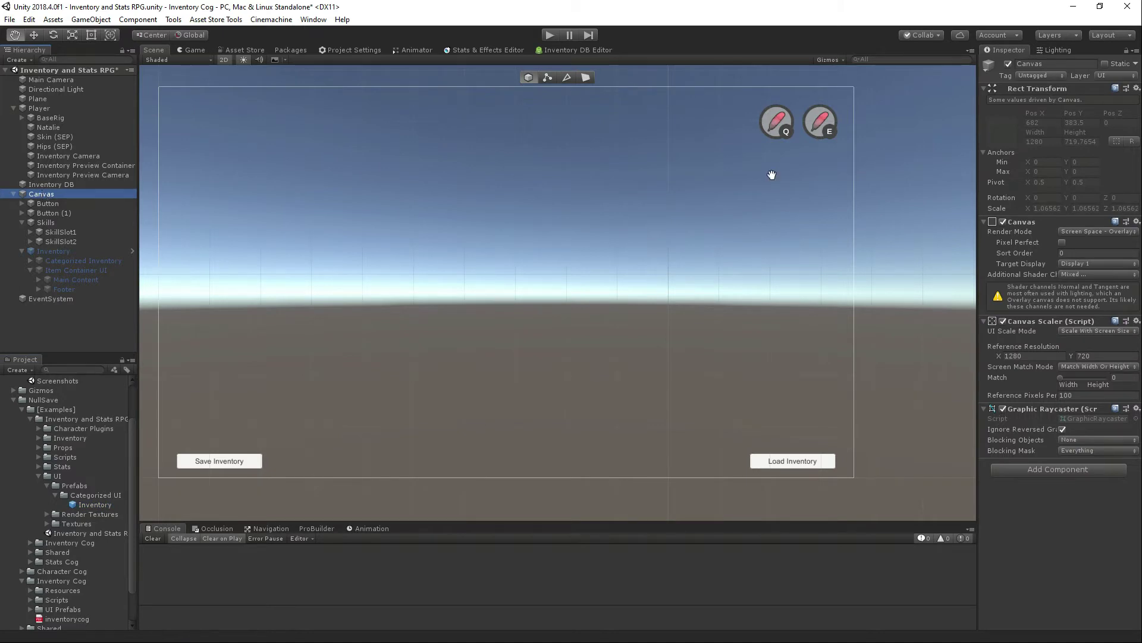
pyautogui.click(1033, 76)
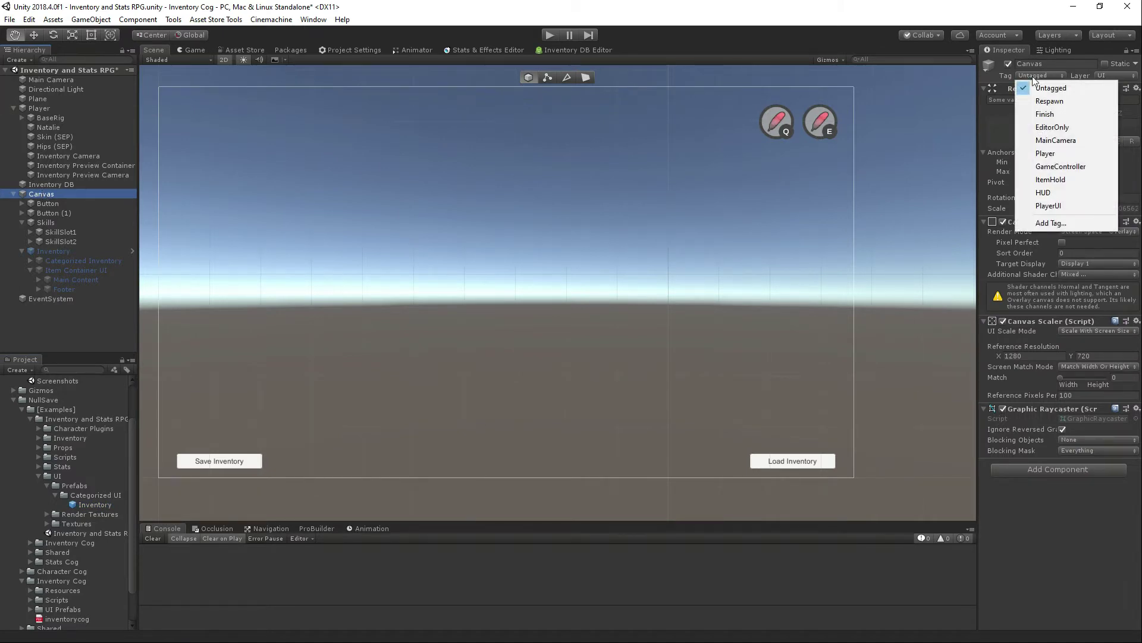
pyautogui.click(1047, 206)
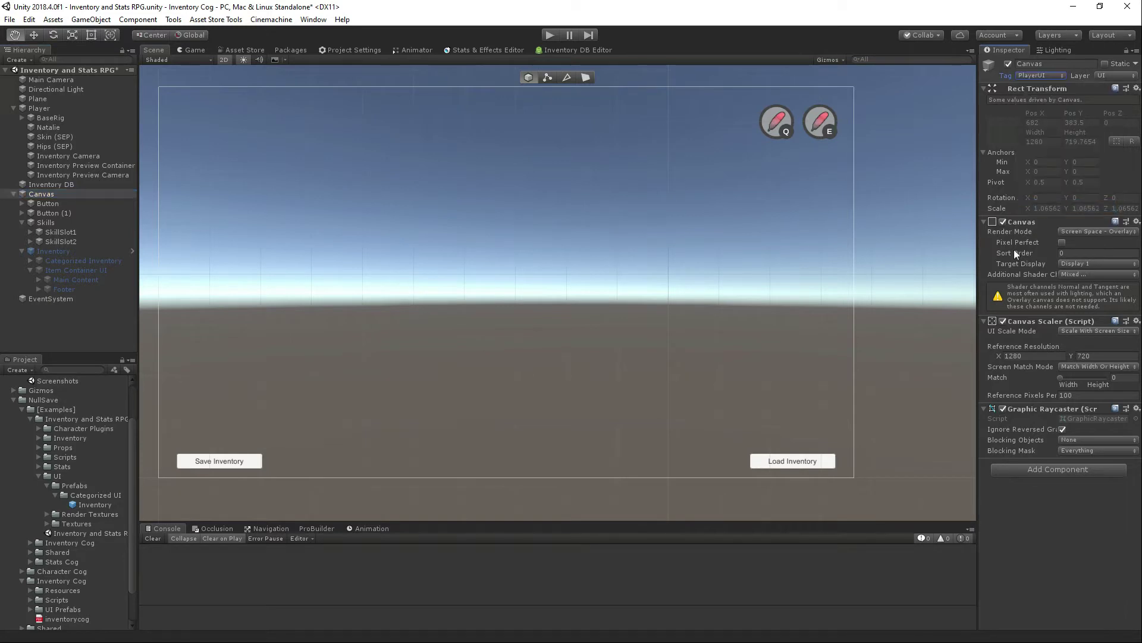
# Step: Set the Menu Open Method in Player's Inventory Cog to Spawn In Tag
pyautogui.click(46, 109)
pyautogui.scroll(-2, 1034, 473)
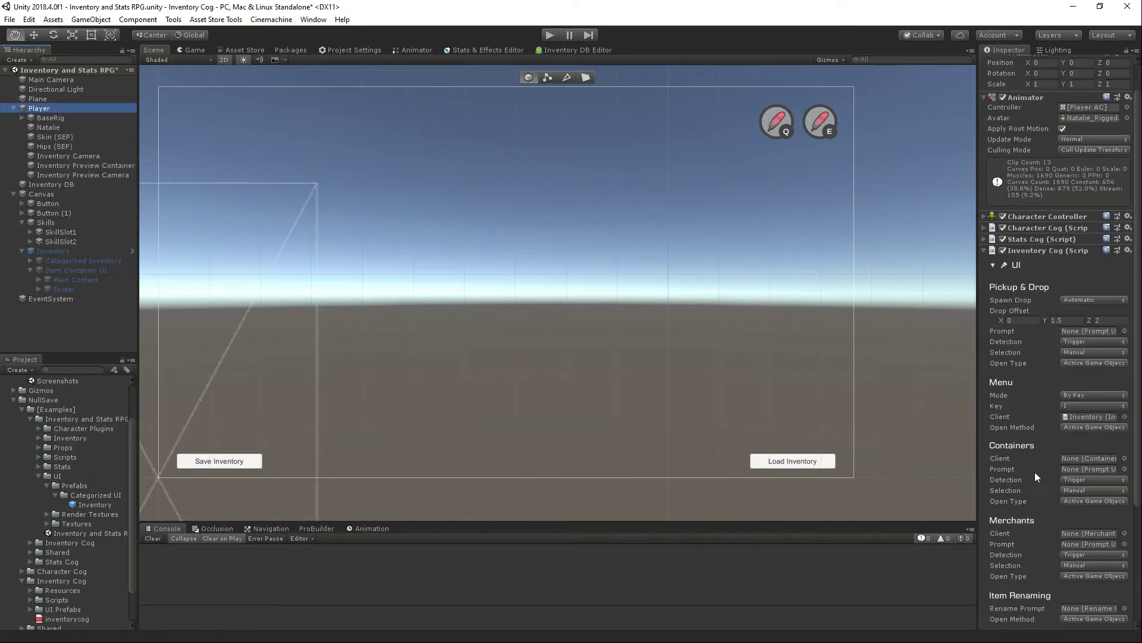
pyautogui.click(1080, 428)
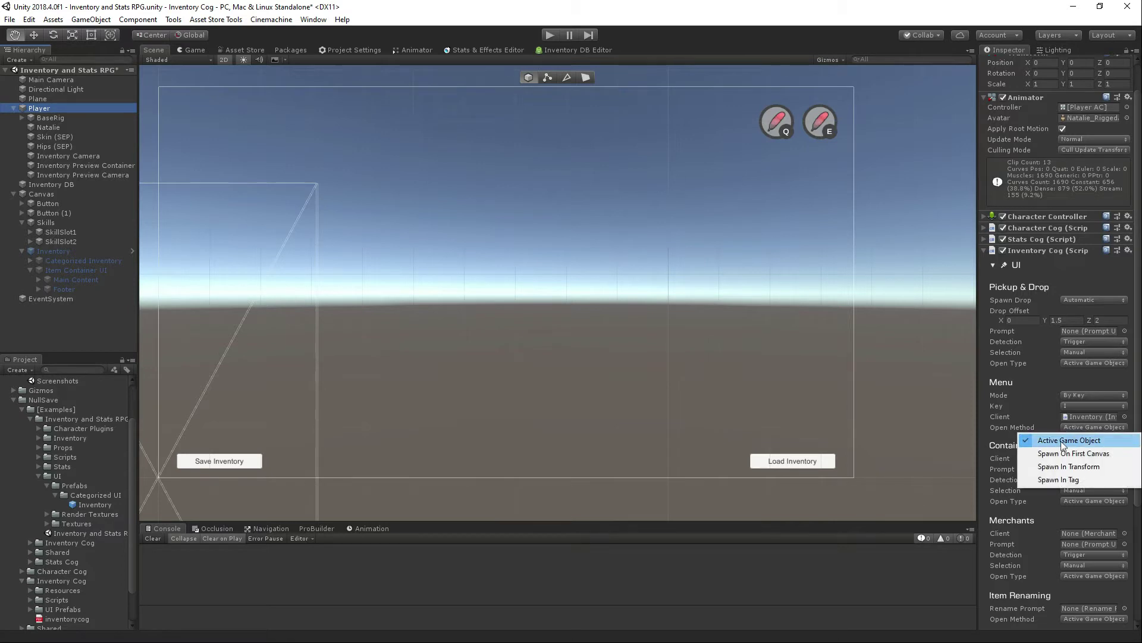
pyautogui.click(1063, 480)
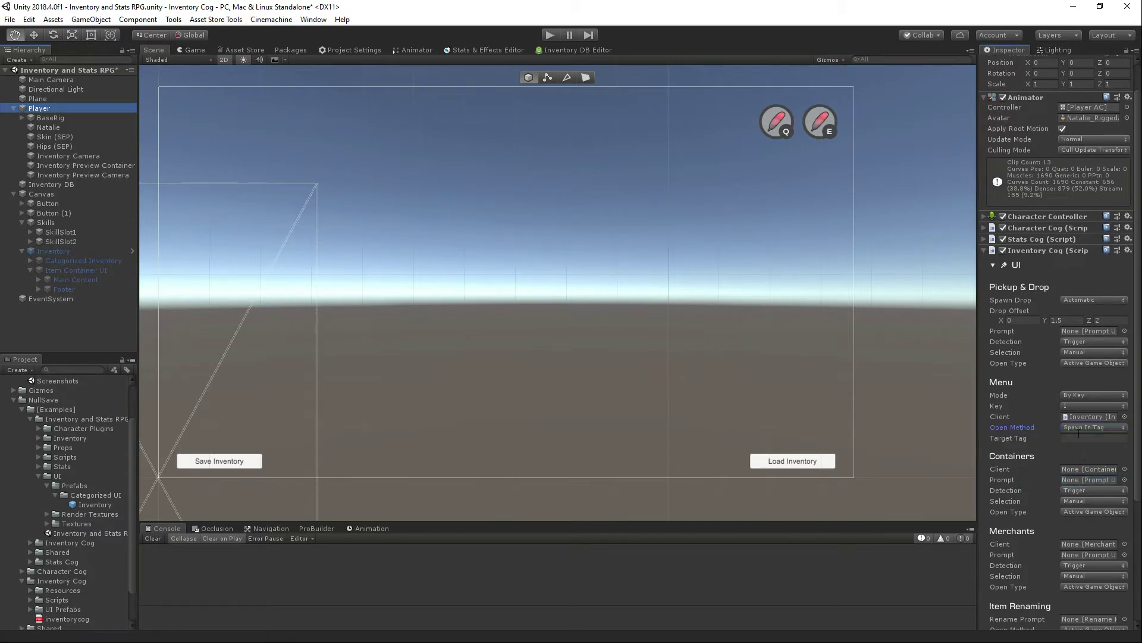
# Step: Return the Menu Open Method in Player's Inventory Cog to Active Game Object
pyautogui.click(1078, 429)
pyautogui.click(991, 420)
pyautogui.click(1082, 429)
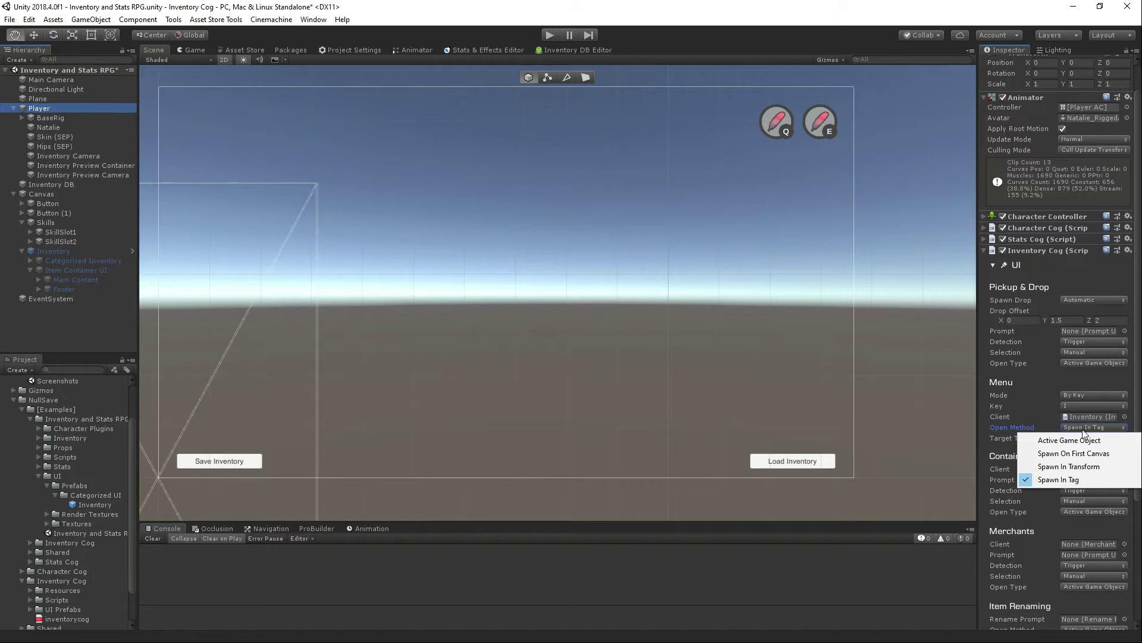
pyautogui.click(1082, 440)
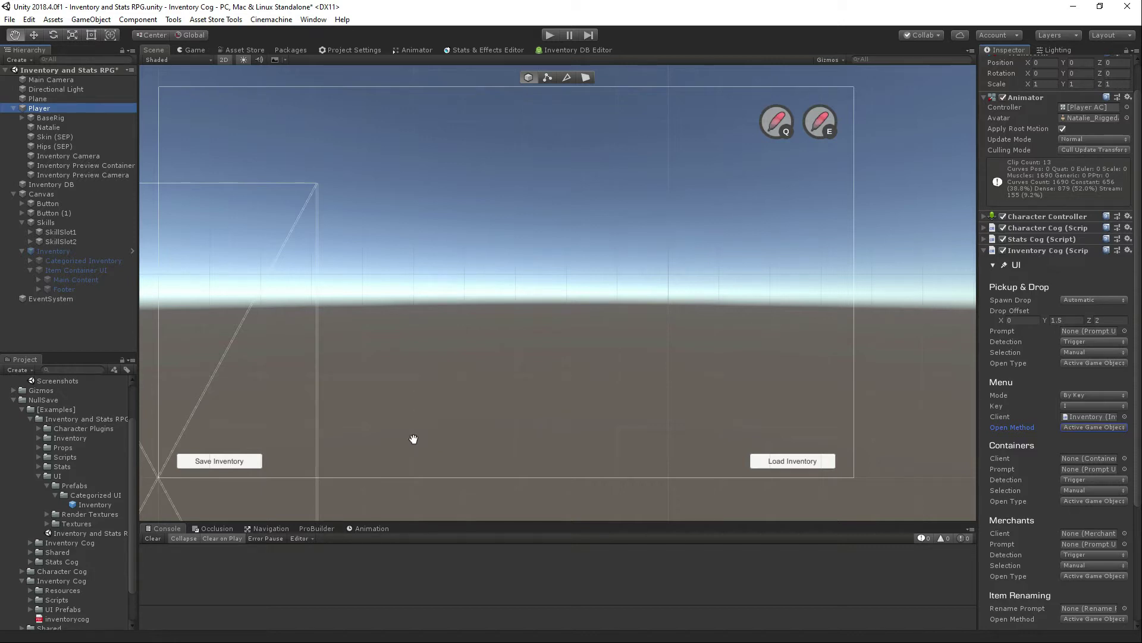
# Step: Unpack the Inventory prefab instance under Canvas and delete the Inventory prefab asset from the Categorized UI folder
pyautogui.click(44, 253)
pyautogui.rightClick(43, 255)
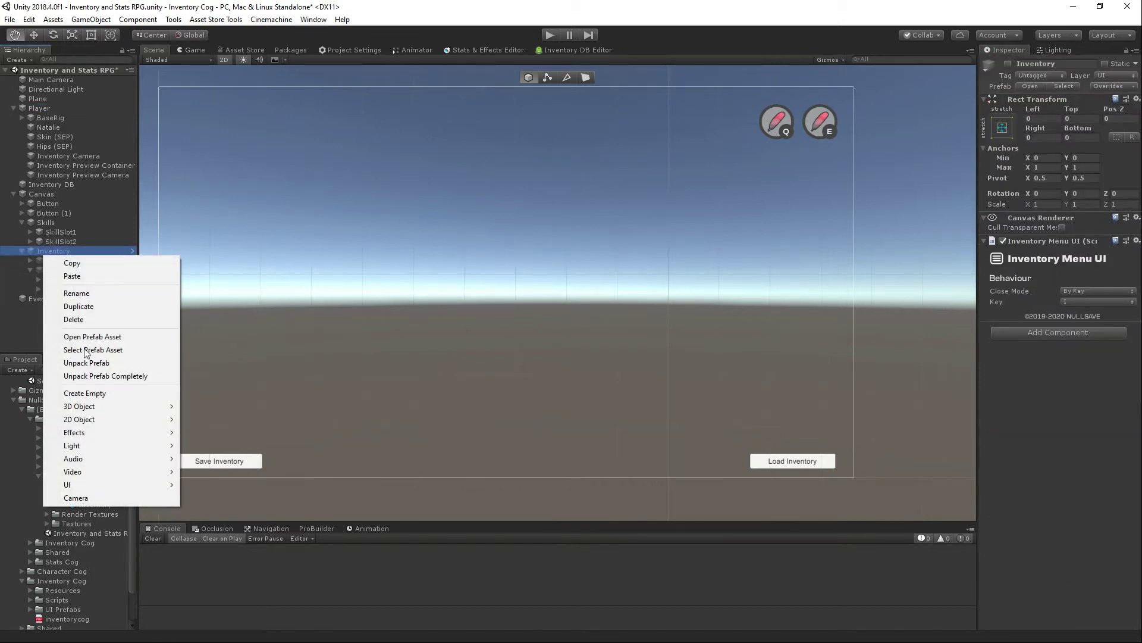
pyautogui.click(78, 361)
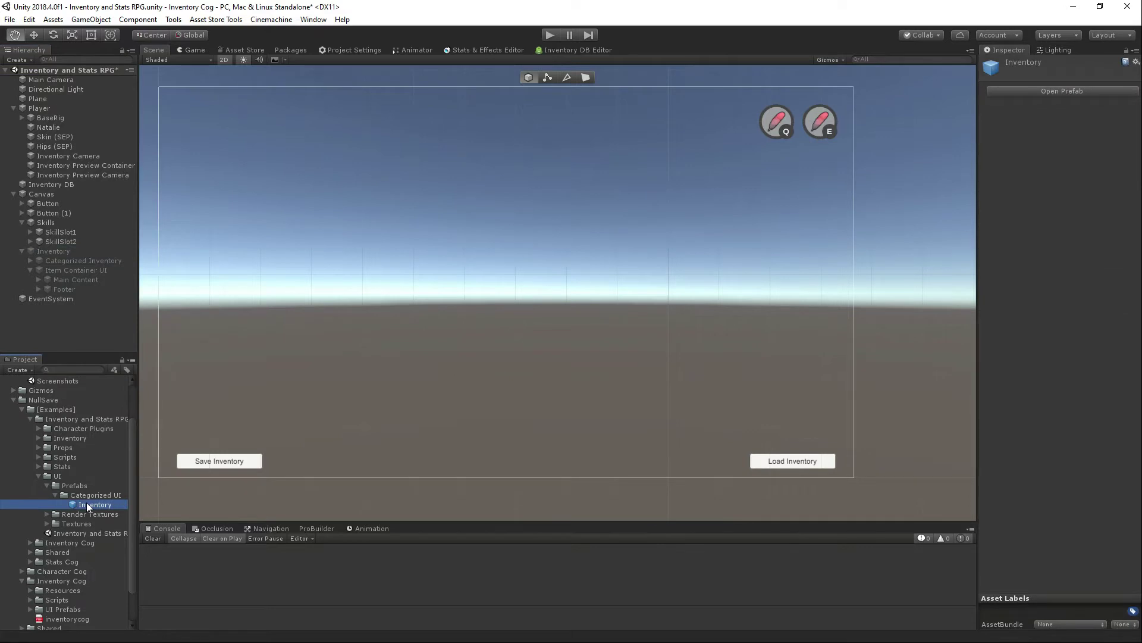
pyautogui.press('Delete')
pyautogui.press('Return')
# Step: Play-test the scene by opening and closing the inventory menu with its assigned key, and stop play mode
pyautogui.click(44, 251)
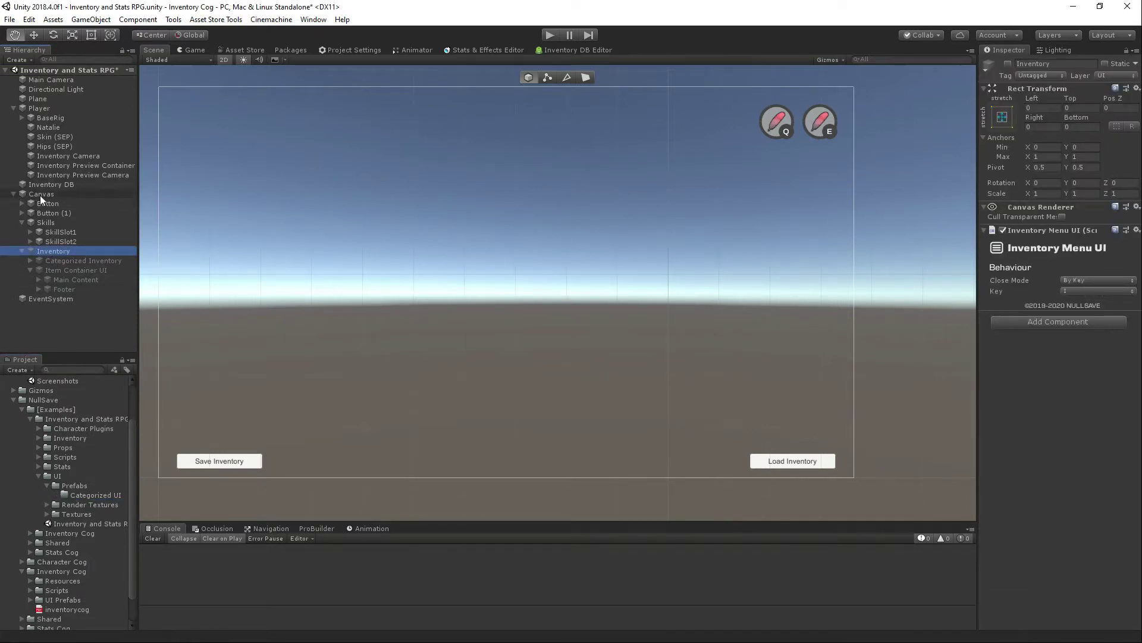
pyautogui.click(548, 36)
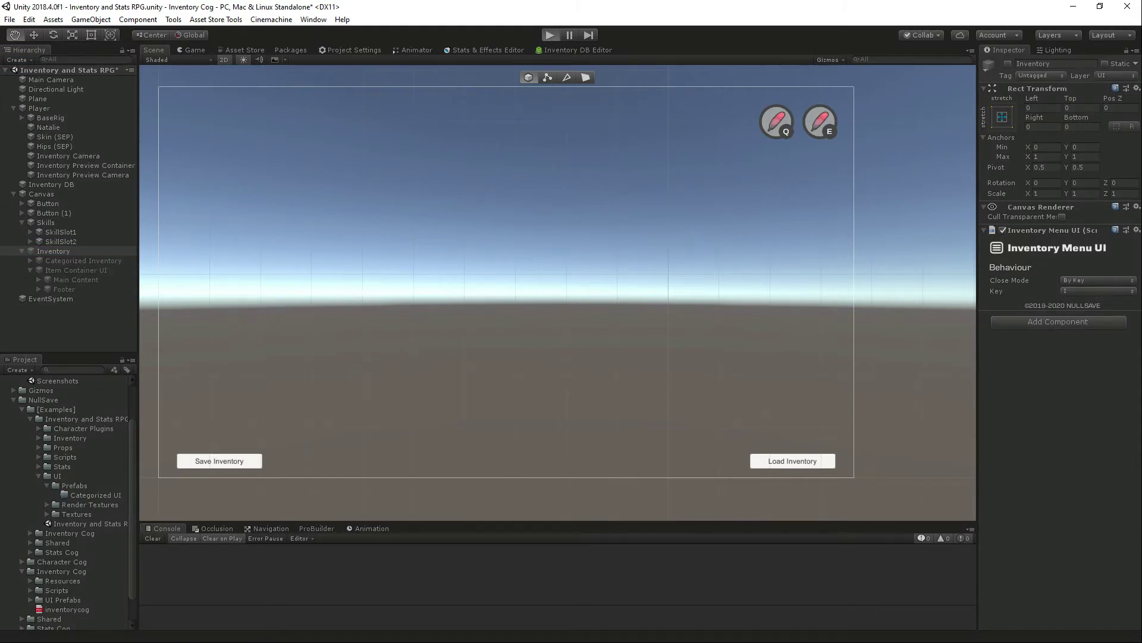
pyautogui.press('i')
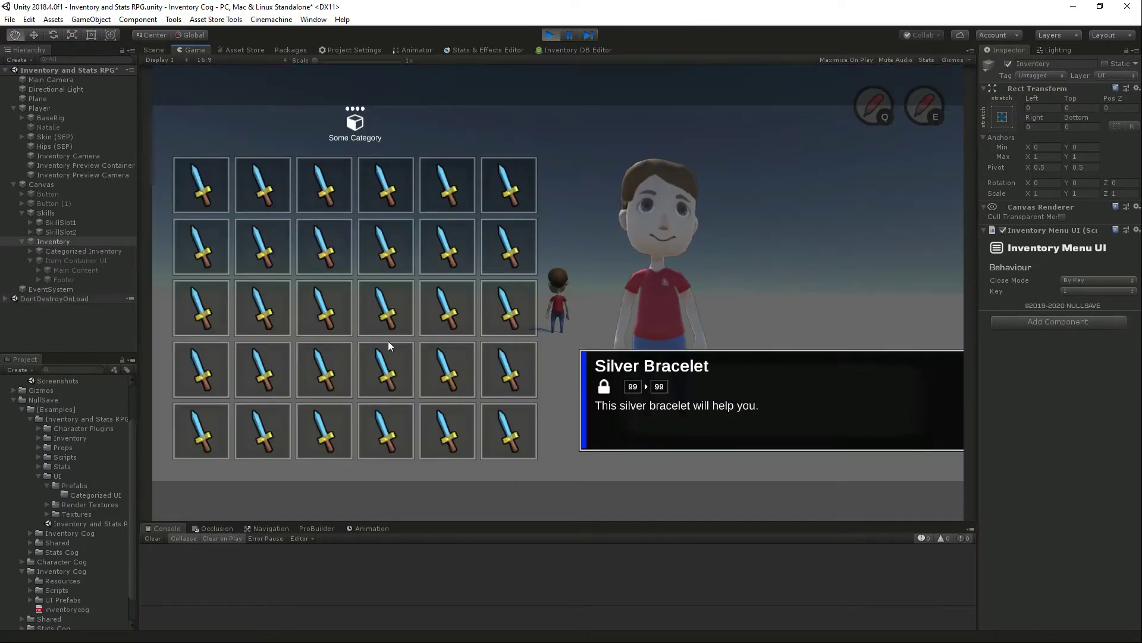
pyautogui.press('i')
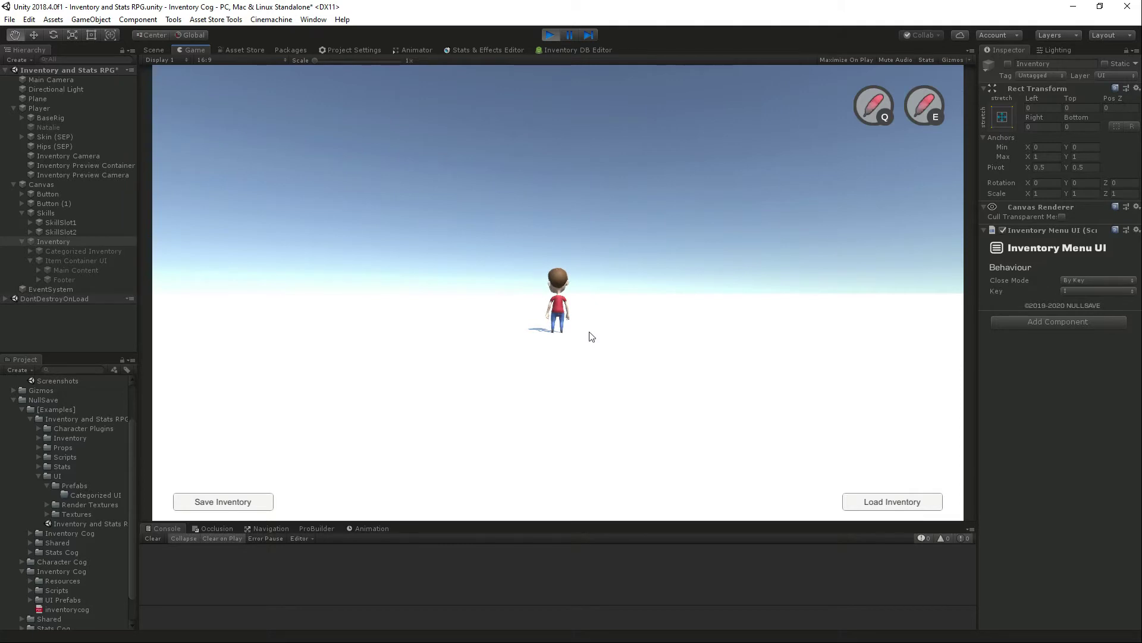
pyautogui.click(549, 38)
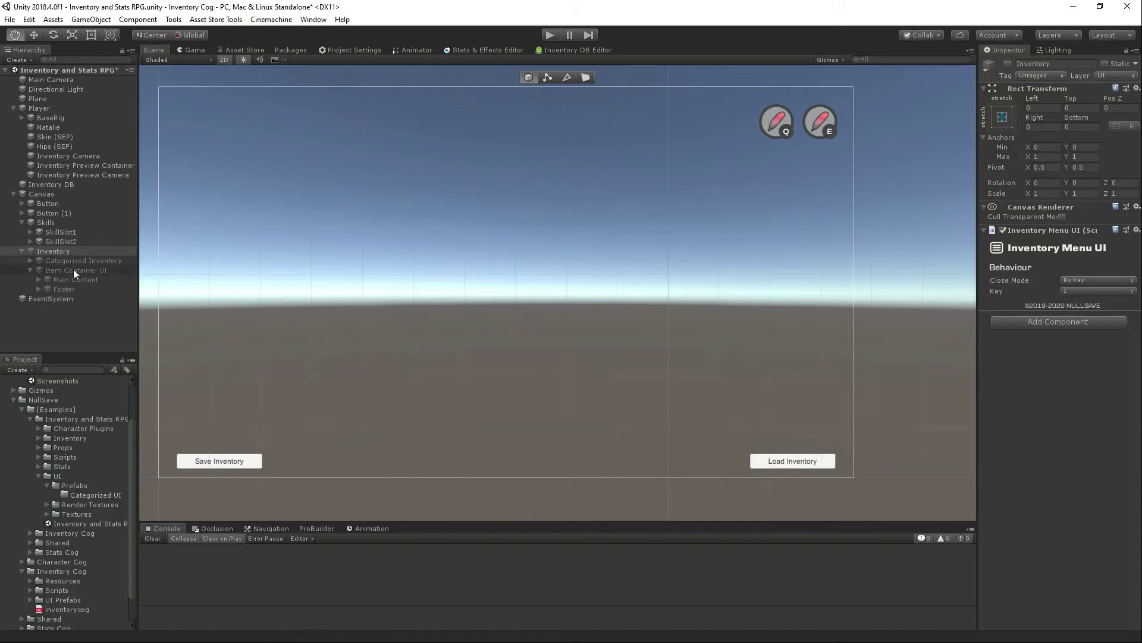
# Step: Activate the Inventory object and expand Categorized Inventory, its Content and the nested Inventory to reveal the Category List
pyautogui.click(1008, 64)
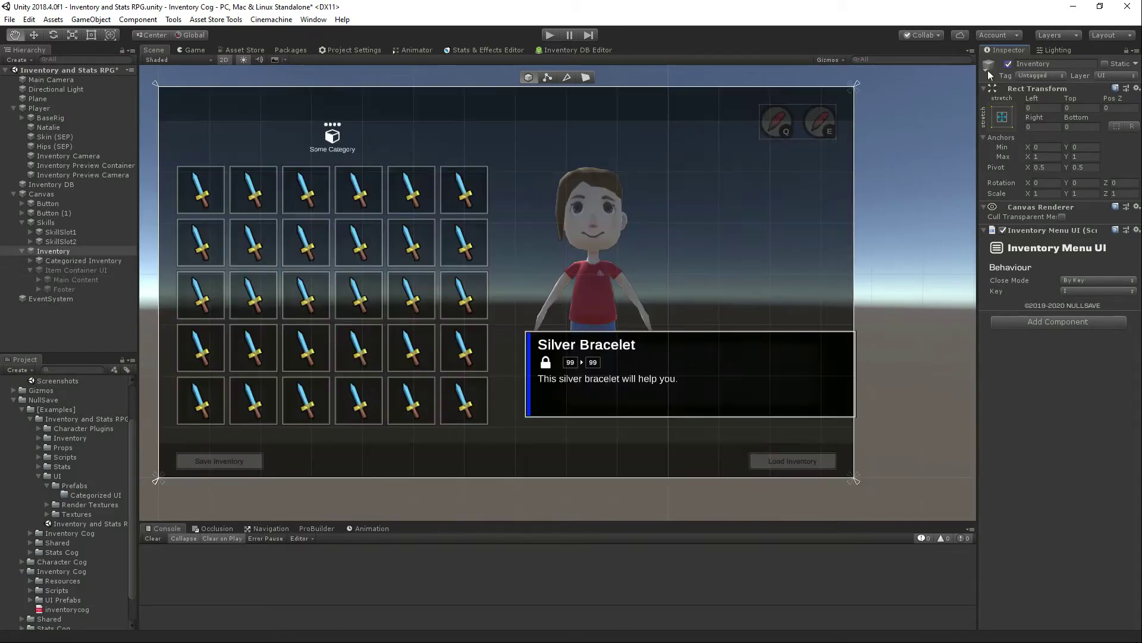
pyautogui.click(68, 262)
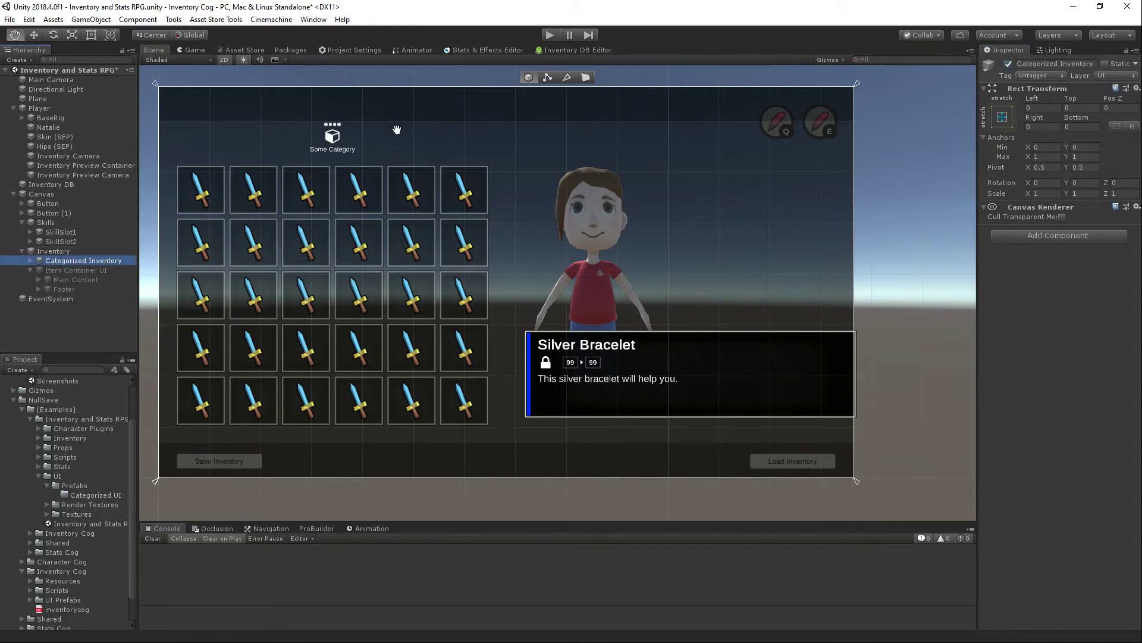
pyautogui.click(30, 262)
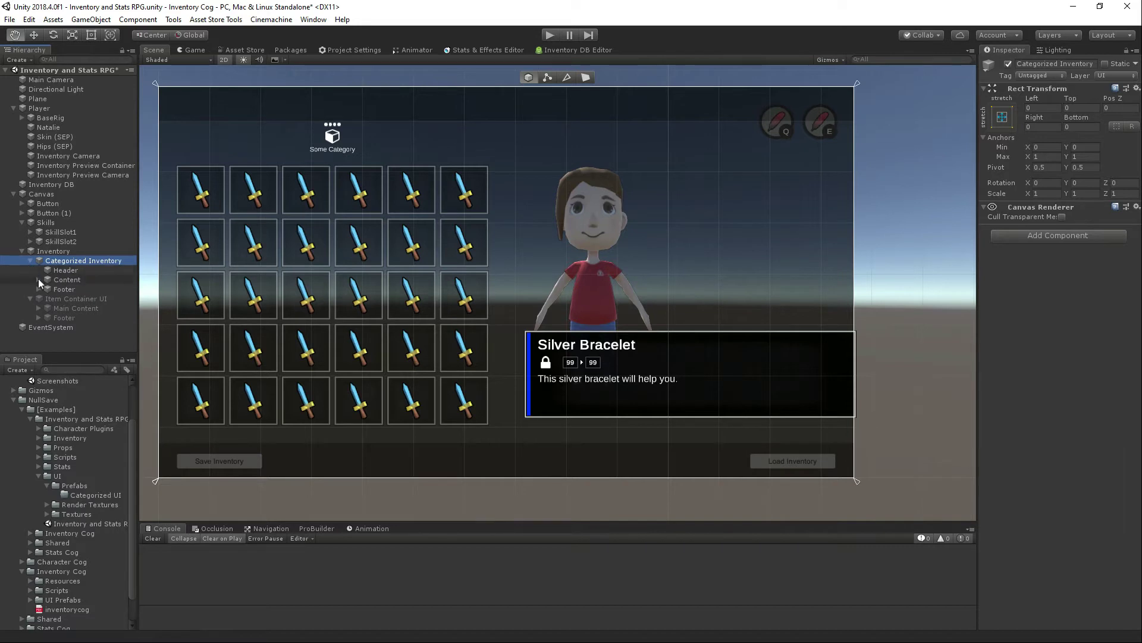
pyautogui.click(37, 280)
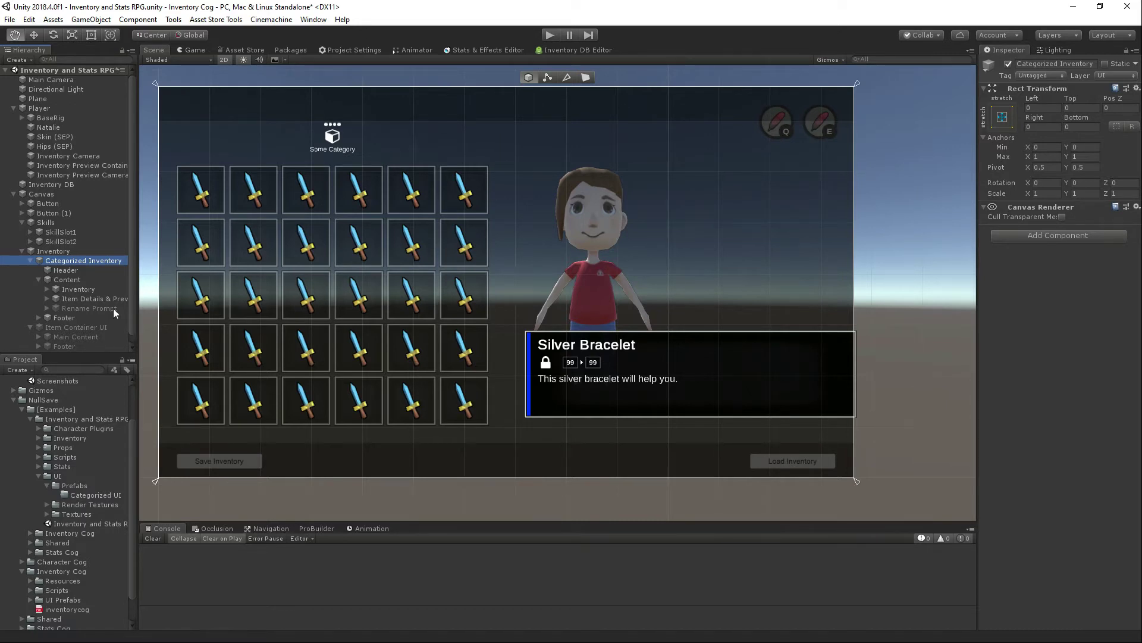
pyautogui.click(45, 291)
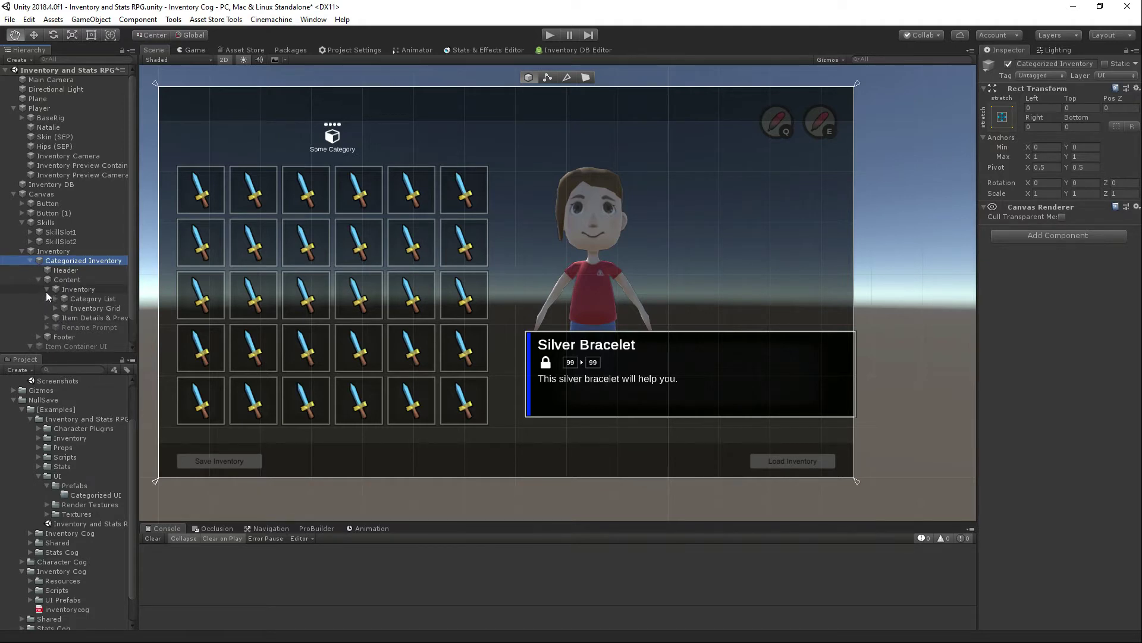
# Step: Check the Category List's Horizontal Layout Group and duplicate its Category UI entry twice
pyautogui.click(82, 298)
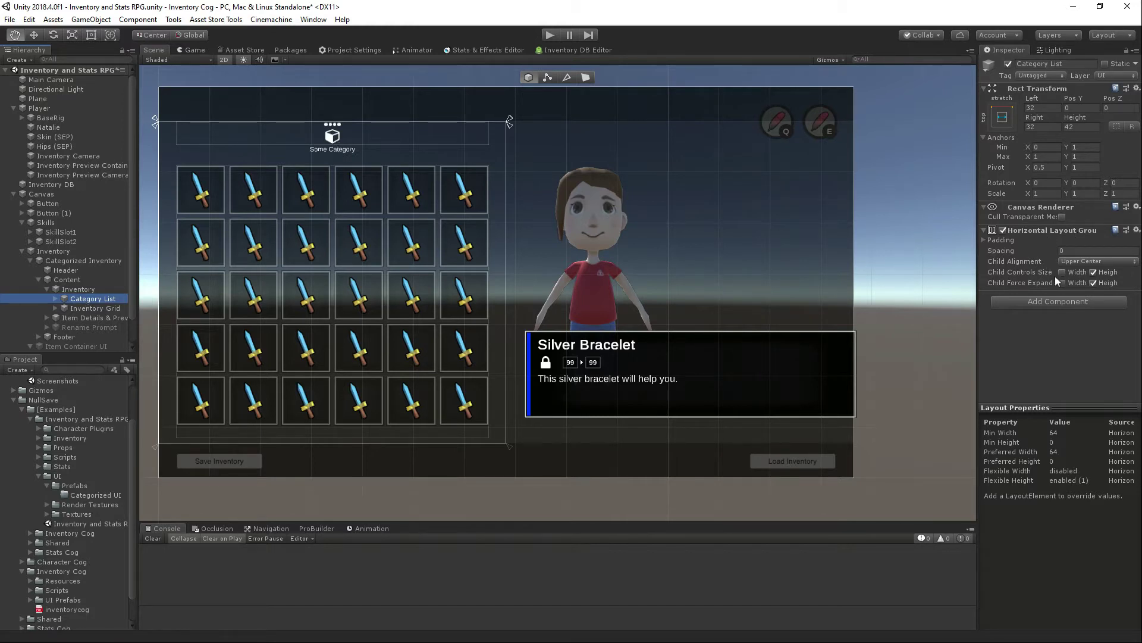
pyautogui.click(57, 298)
pyautogui.click(82, 308)
pyautogui.hotkey('ctrl', 'd')
pyautogui.hotkey('ctrl', 'd')
pyautogui.hotkey('ctrl', 'd')
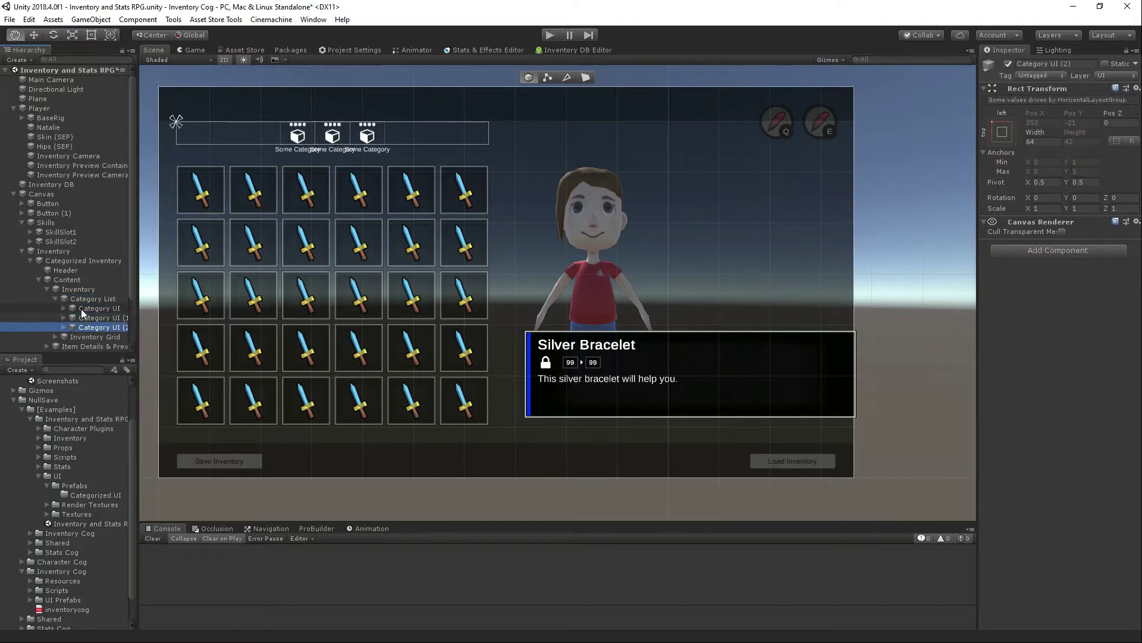
# Step: Delete the duplicated Category UI entries under the Category List, keeping only the original
pyautogui.keyDown('shift'); pyautogui.click(87, 314); pyautogui.keyUp('shift')
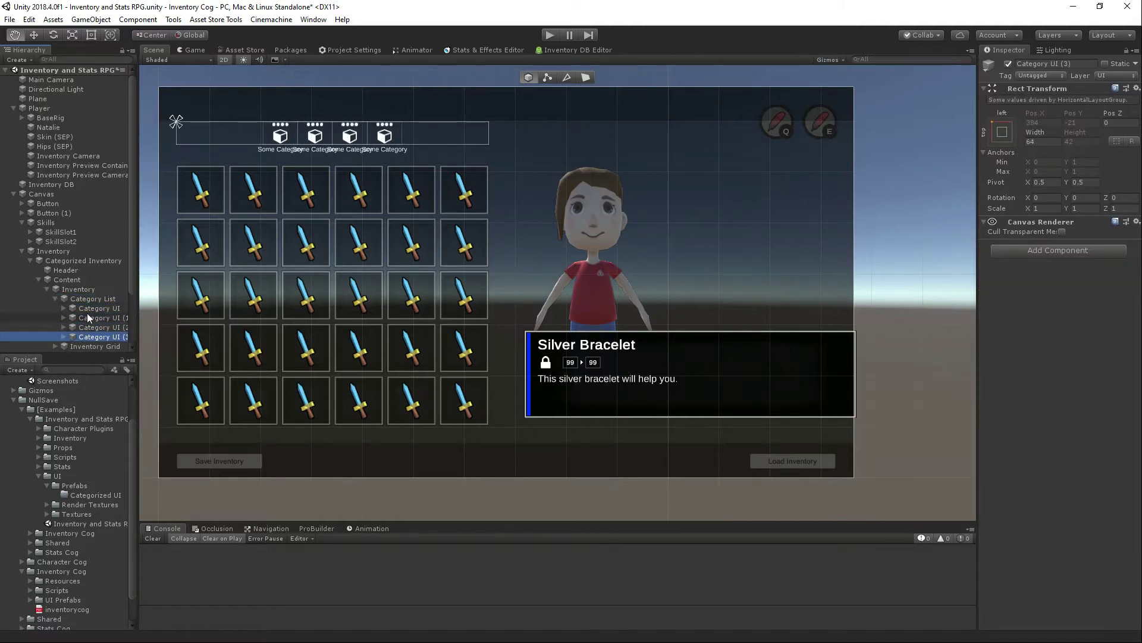
pyautogui.press('Delete')
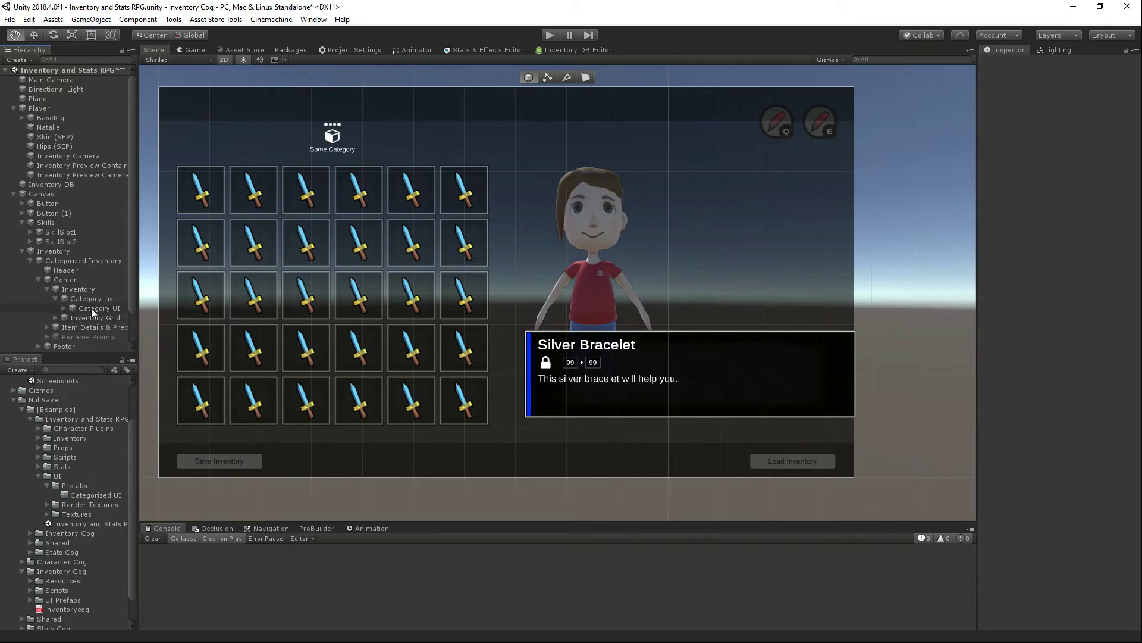
pyautogui.click(91, 308)
pyautogui.scroll(-2, 91, 308)
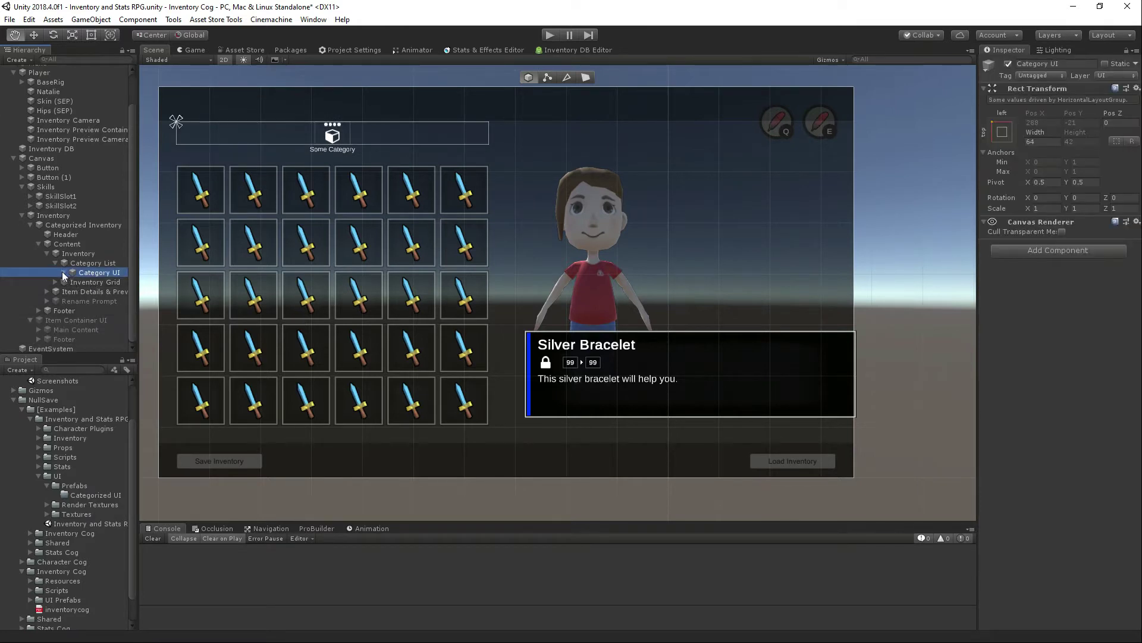
# Step: Examine the Category UI's child objects: Page Indicator Container, Category Icon and Category Title
pyautogui.click(64, 272)
pyautogui.click(100, 283)
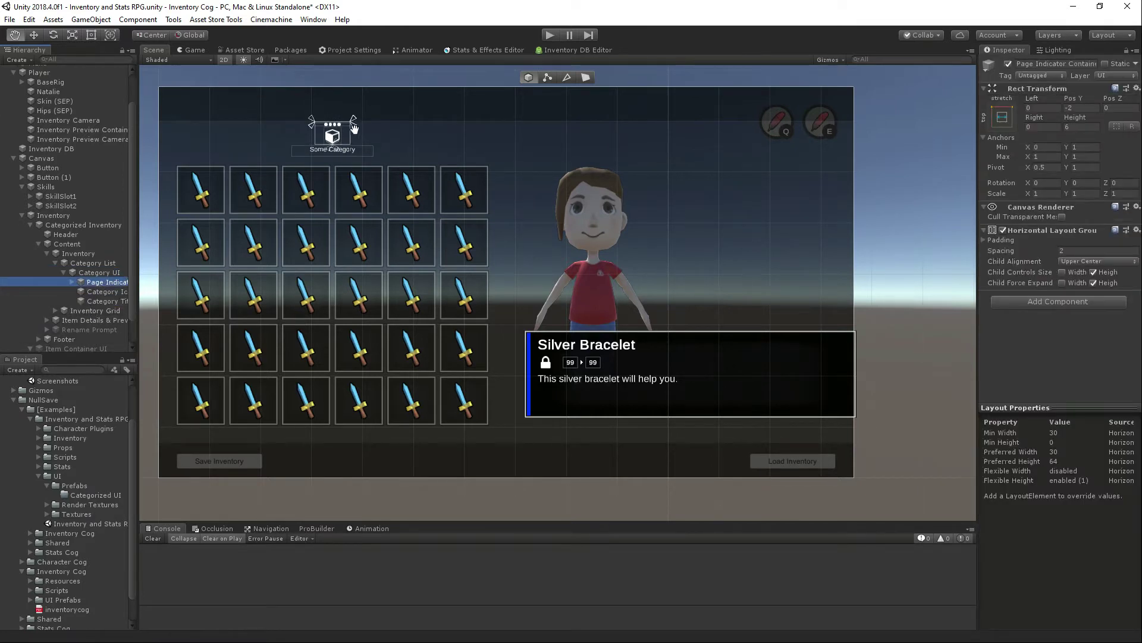
pyautogui.click(93, 292)
pyautogui.click(94, 301)
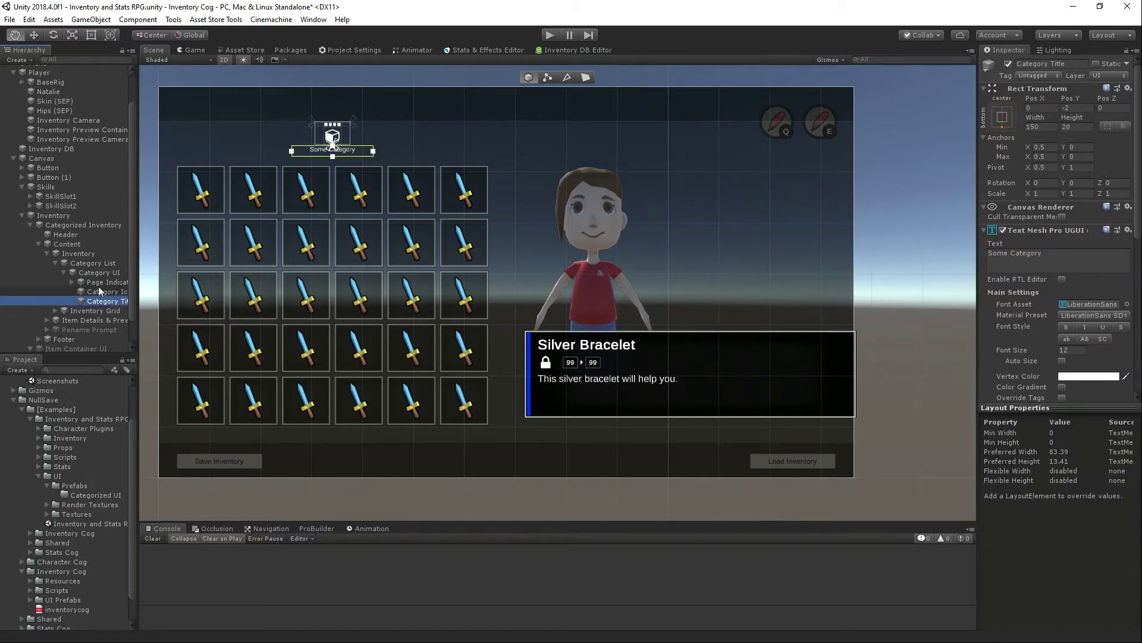
pyautogui.press('Up')
pyautogui.press('Up')
pyautogui.press('Up')
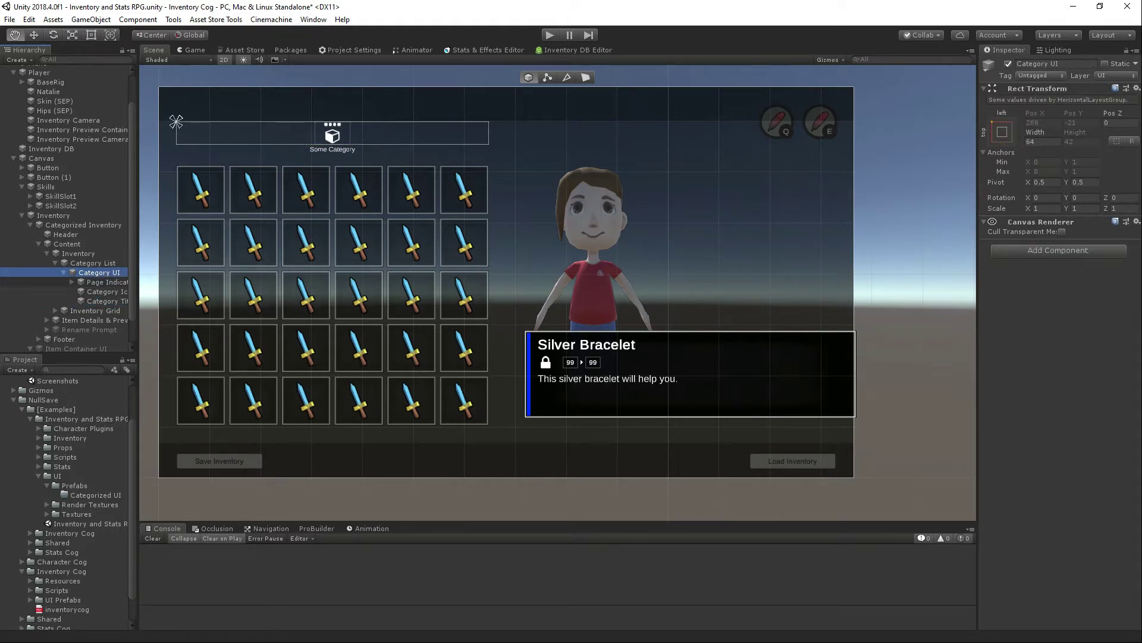
pyautogui.click(87, 285)
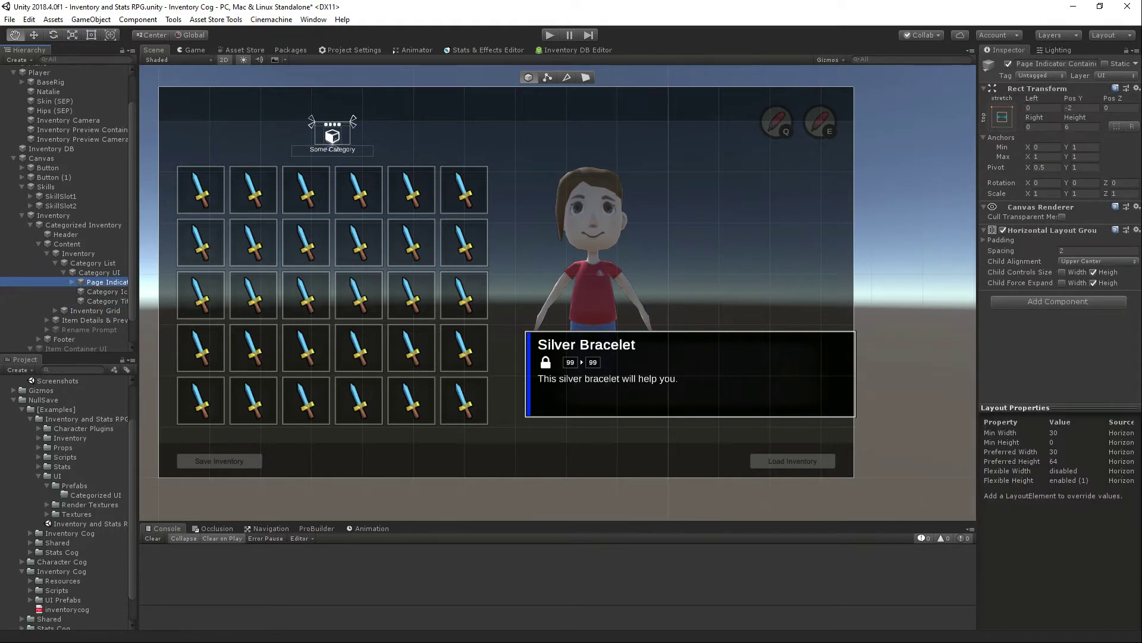
# Step: Check the source image of the first Page Indicator in the Page Indicator Container and add a Page Indicator UI component to it
pyautogui.click(72, 282)
pyautogui.scroll(-3, 94, 294)
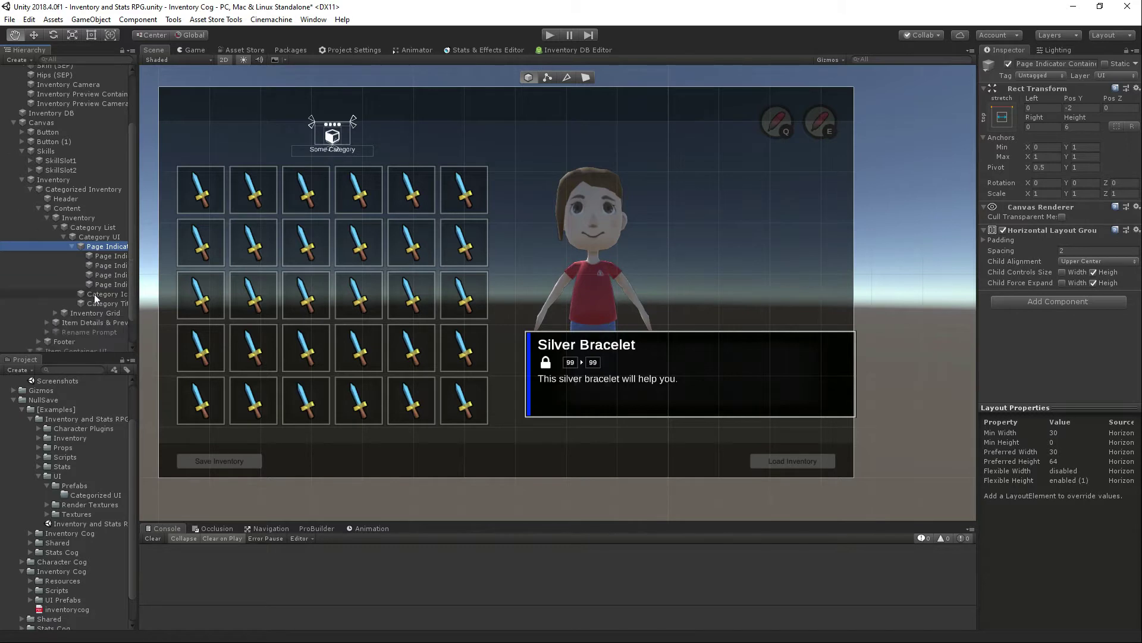
pyautogui.click(102, 256)
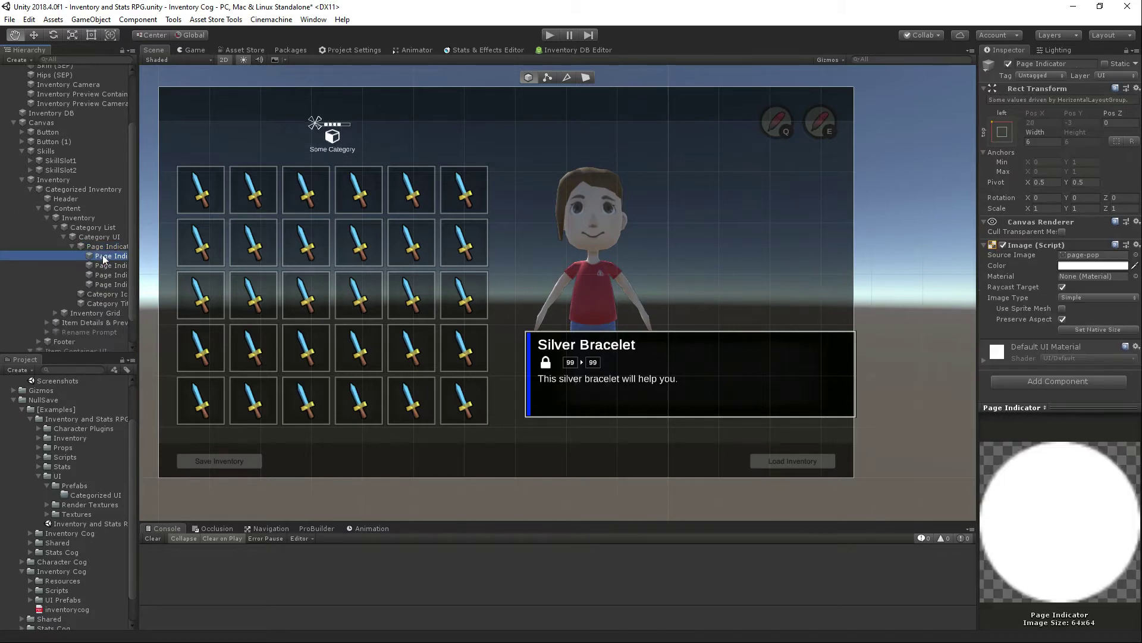
pyautogui.click(1084, 254)
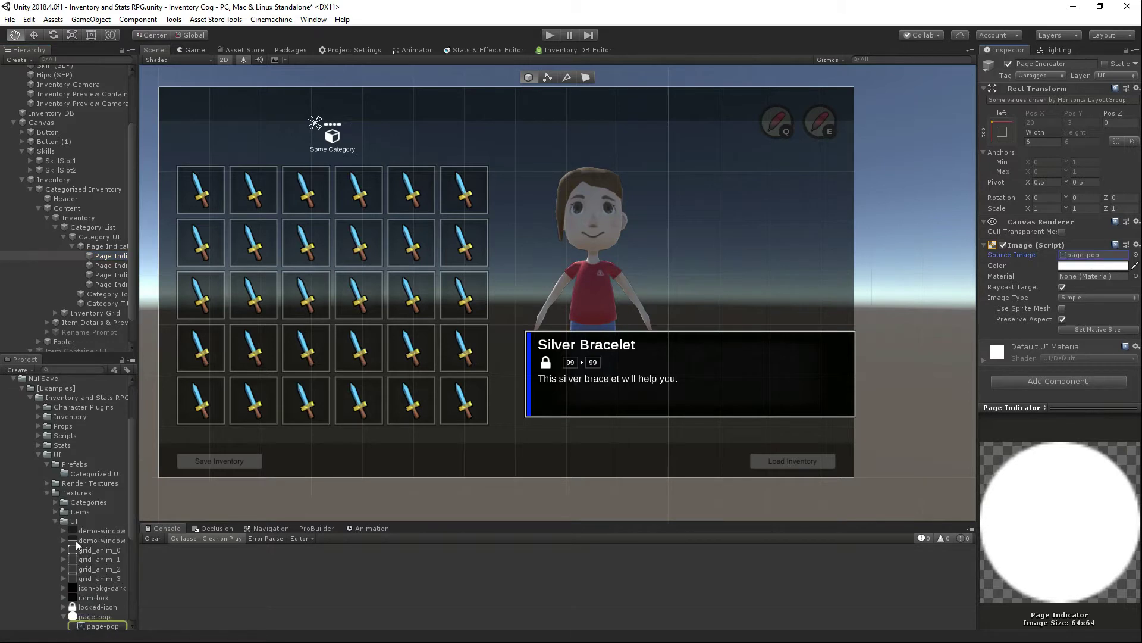
pyautogui.scroll(-2, 83, 550)
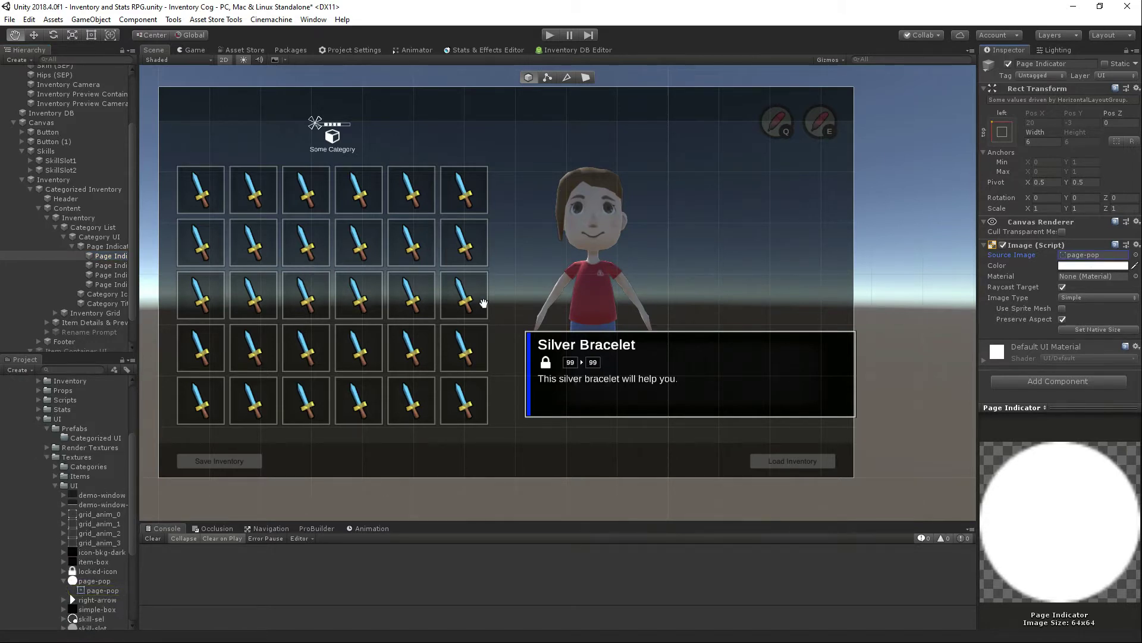
pyautogui.click(1038, 382)
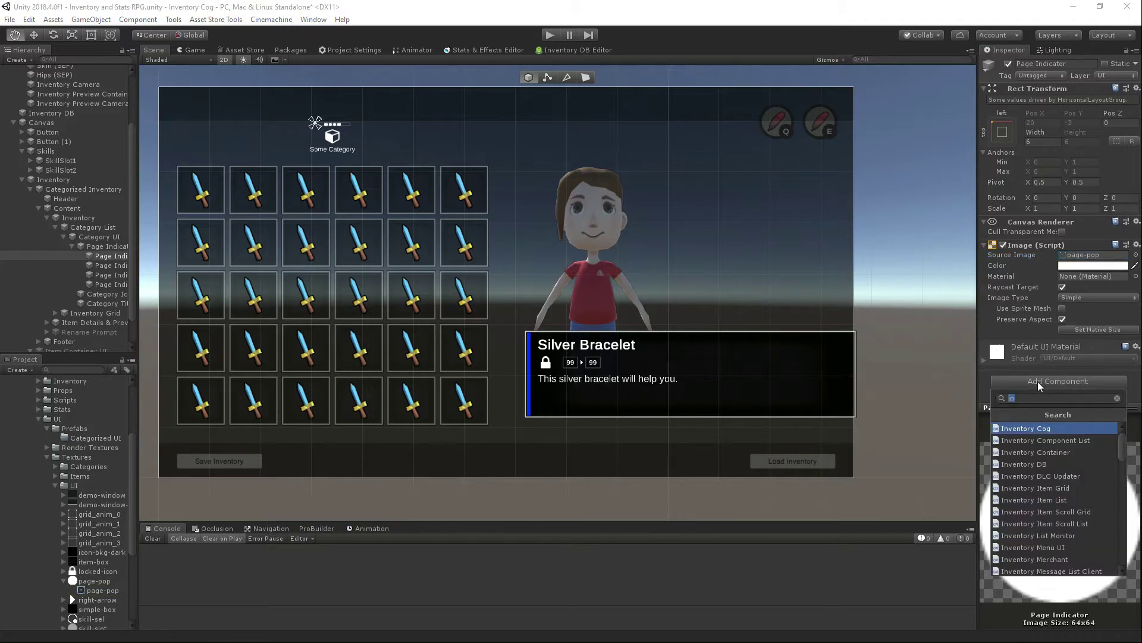
pyautogui.write('page')
pyautogui.press('Return')
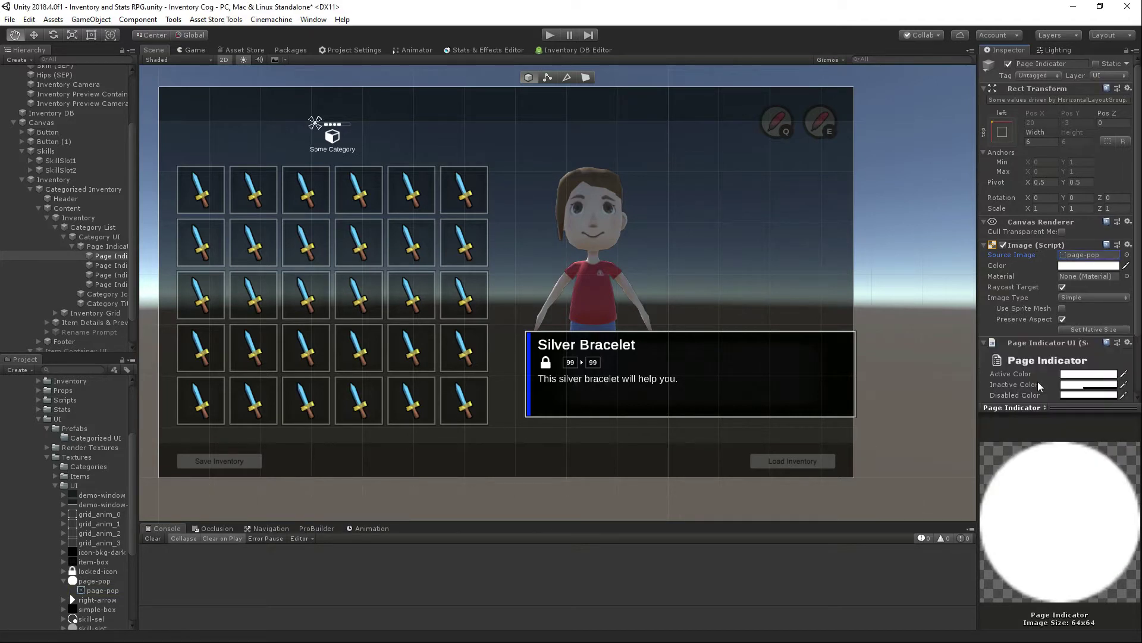
pyautogui.scroll(-3, 1038, 386)
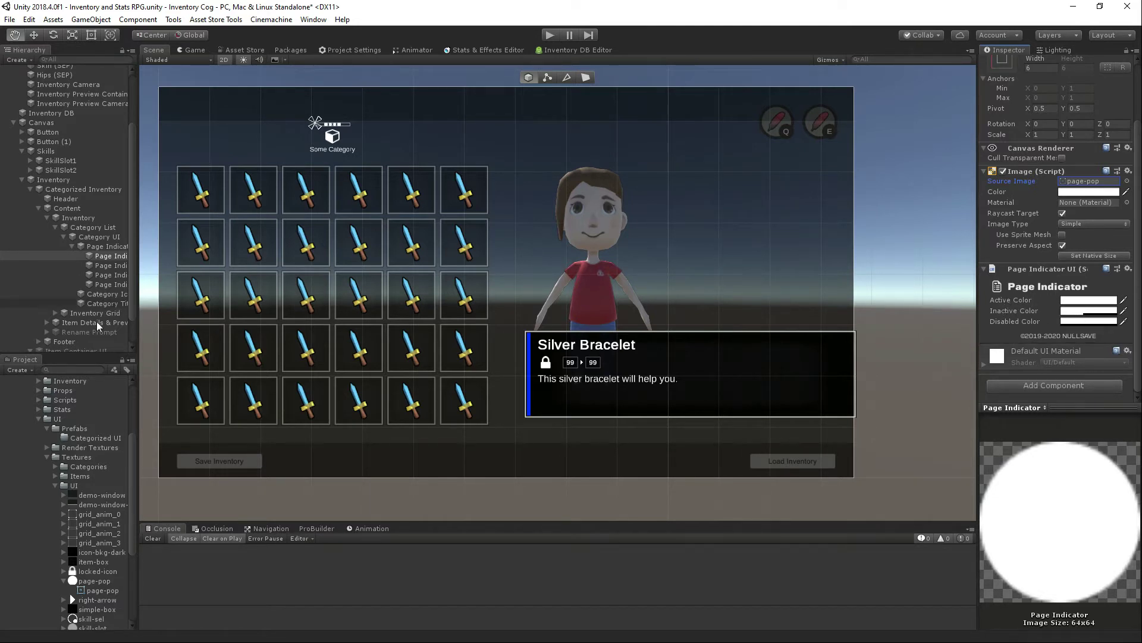
# Step: Save the first Page Indicator as a prefab in the Categorized UI folder and delete all four indicators from the container
pyautogui.scroll(3, 100, 449)
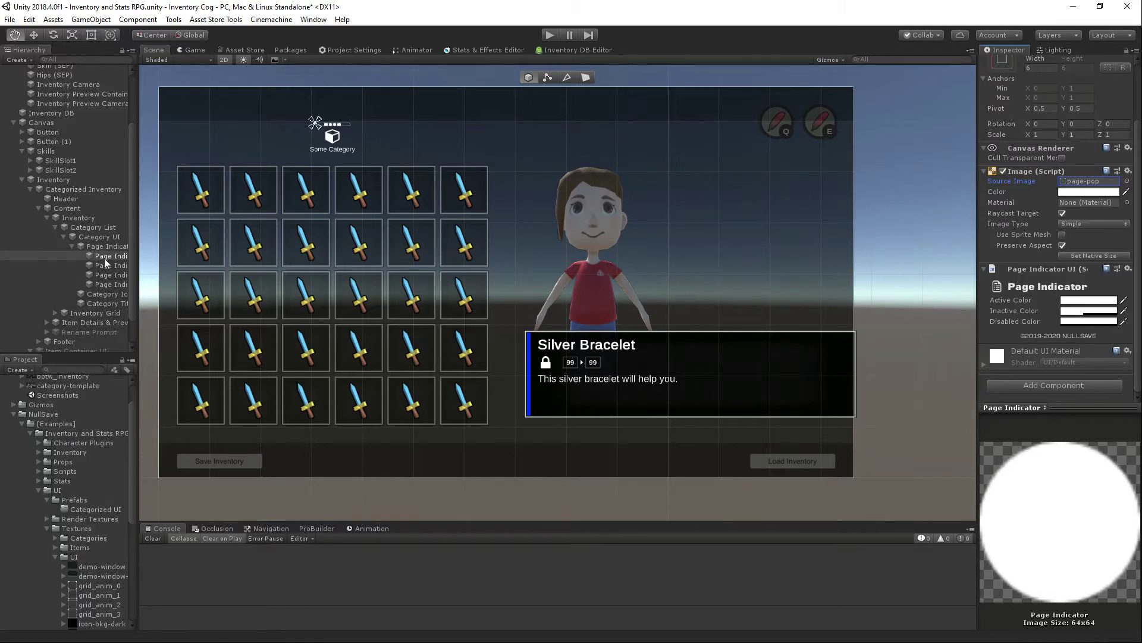
pyautogui.moveTo(116, 257); pyautogui.dragTo(89, 520)
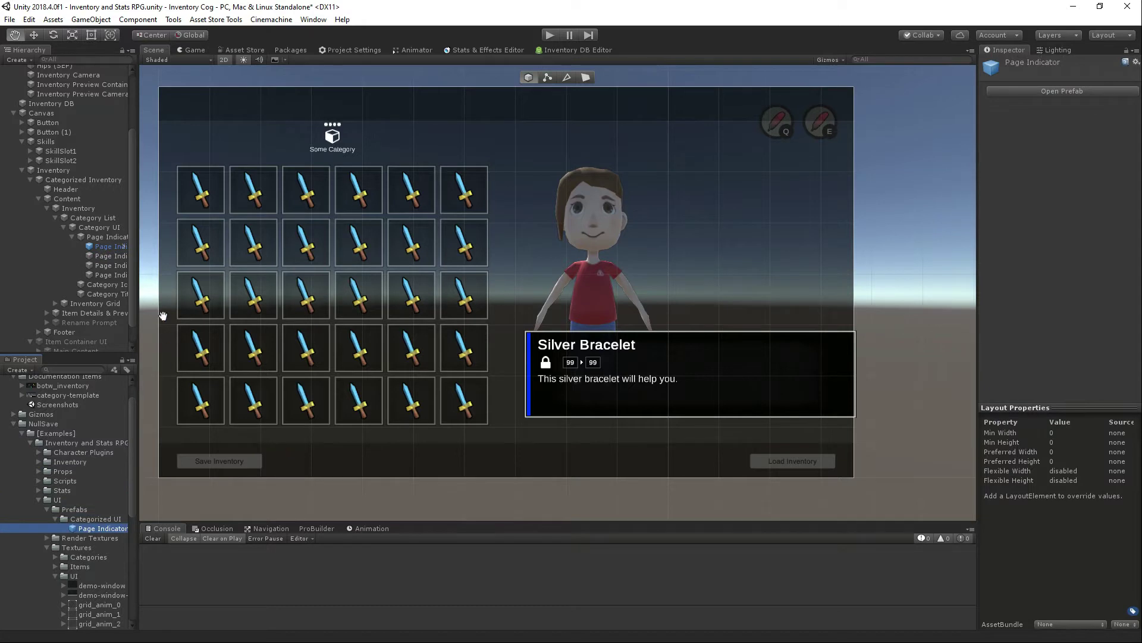
pyautogui.click(105, 249)
pyautogui.keyDown('shift'); pyautogui.click(111, 275); pyautogui.keyUp('shift')
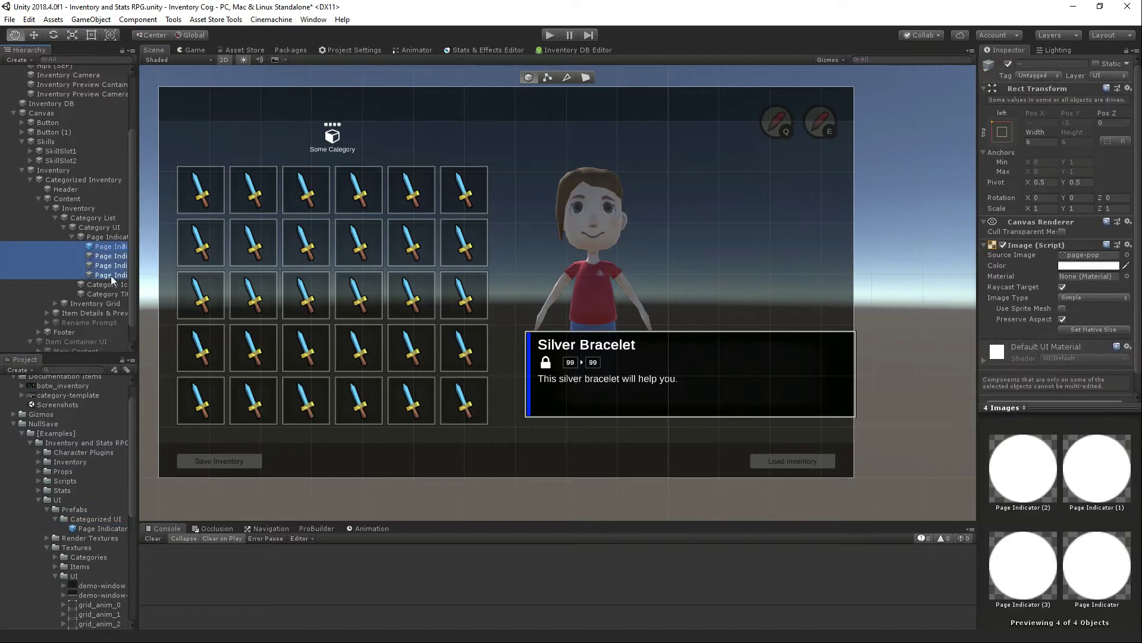
pyautogui.press('Delete')
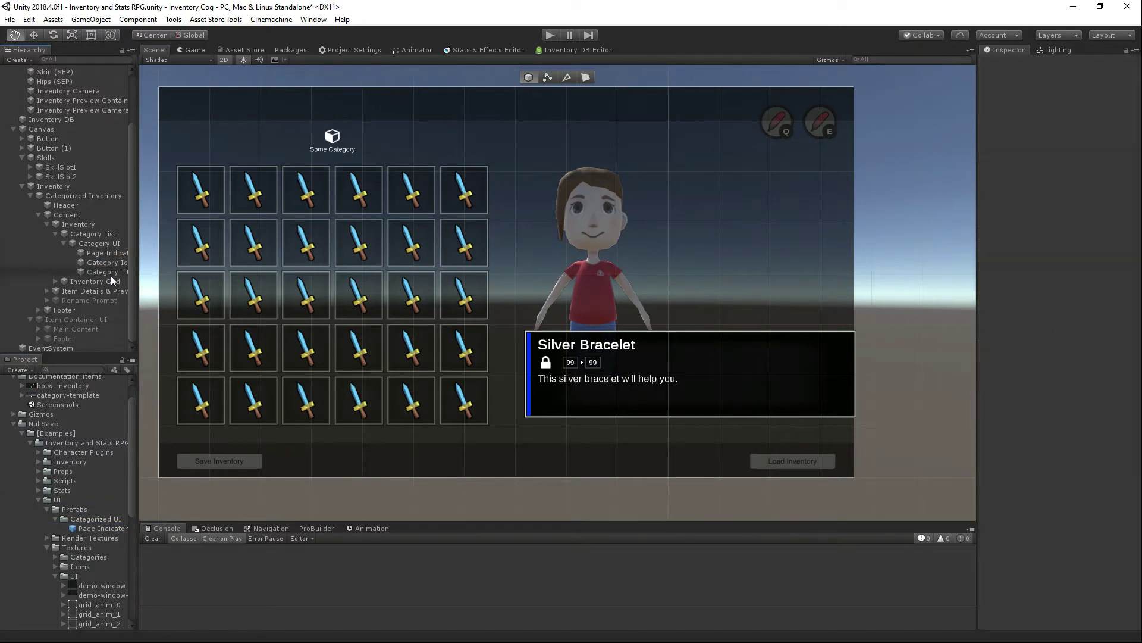
# Step: Add a Category UI component to the Category UI object in the Category List
pyautogui.click(102, 245)
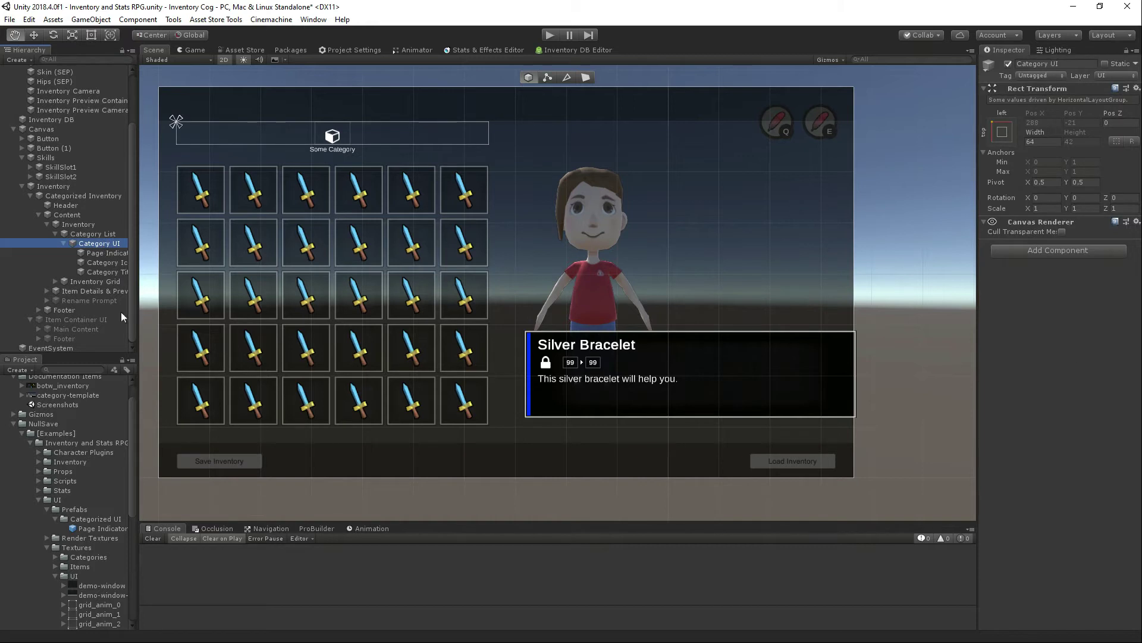
pyautogui.click(1057, 253)
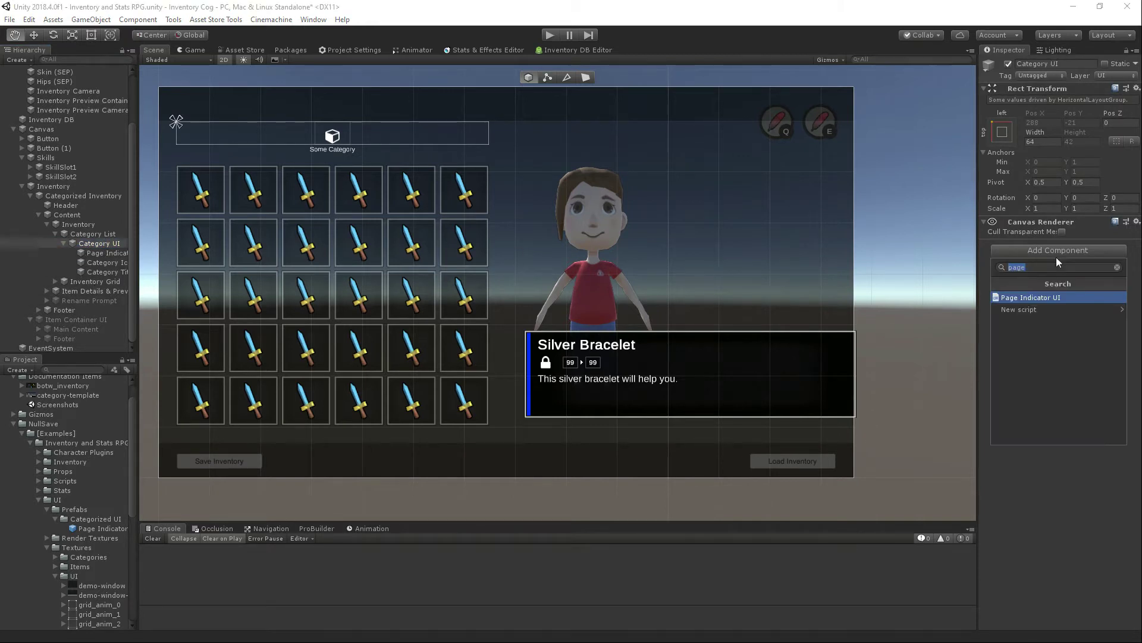
pyautogui.write('cat')
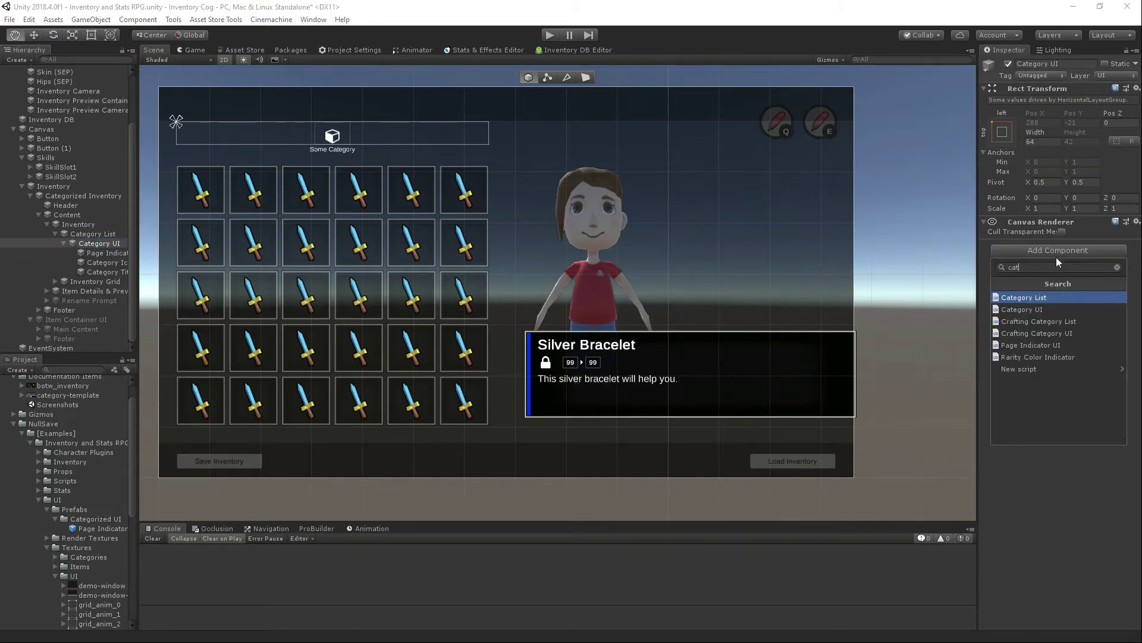
pyautogui.press('Down')
pyautogui.press('Return')
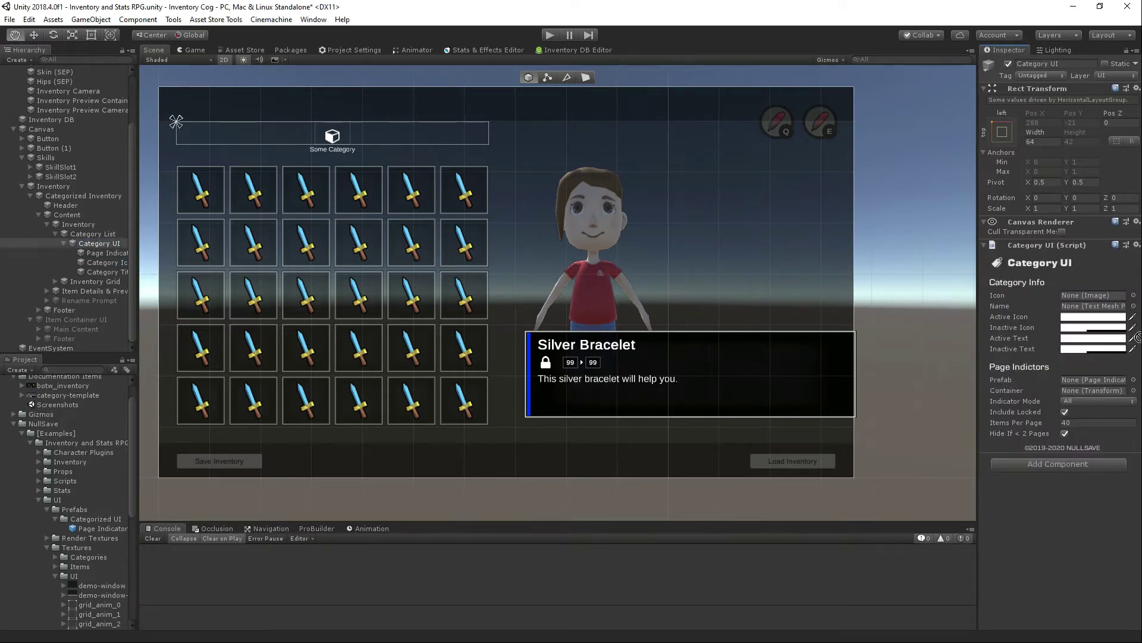
# Step: Assign Category Icon, Category Title, the Page Indicator prefab and the Page Indicator Container to the Category UI component's icon, name, prefab and container
pyautogui.moveTo(1138, 337); pyautogui.dragTo(1084, 300)
pyautogui.moveTo(139, 270); pyautogui.dragTo(174, 271)
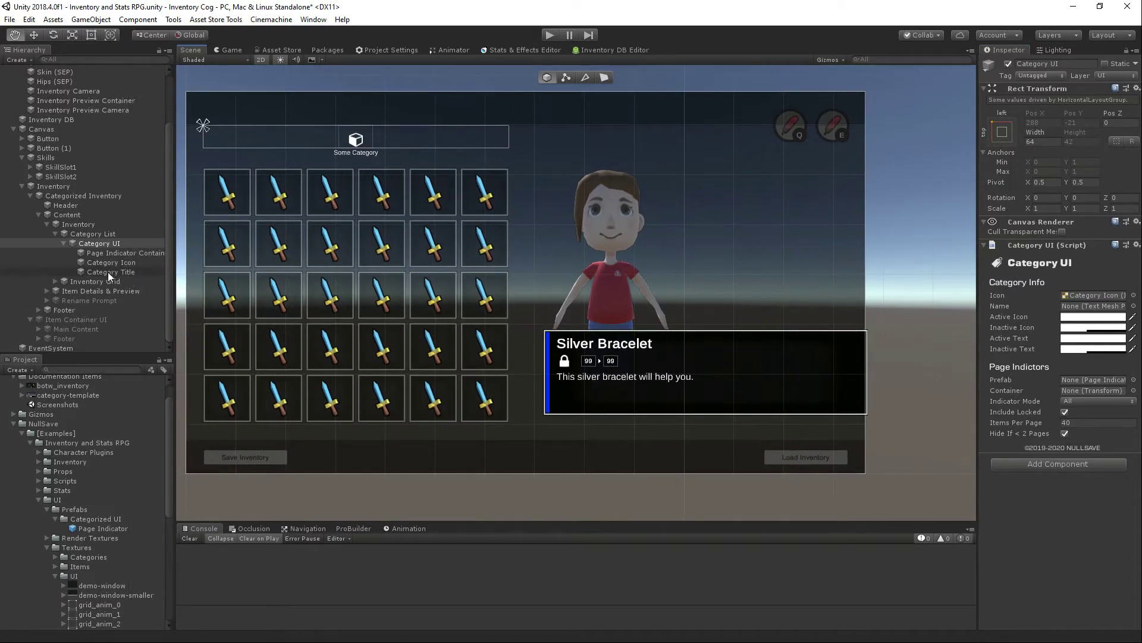
pyautogui.moveTo(97, 273); pyautogui.dragTo(1098, 309)
pyautogui.moveTo(103, 258); pyautogui.dragTo(1092, 392)
pyautogui.moveTo(877, 418); pyautogui.dragTo(1091, 381)
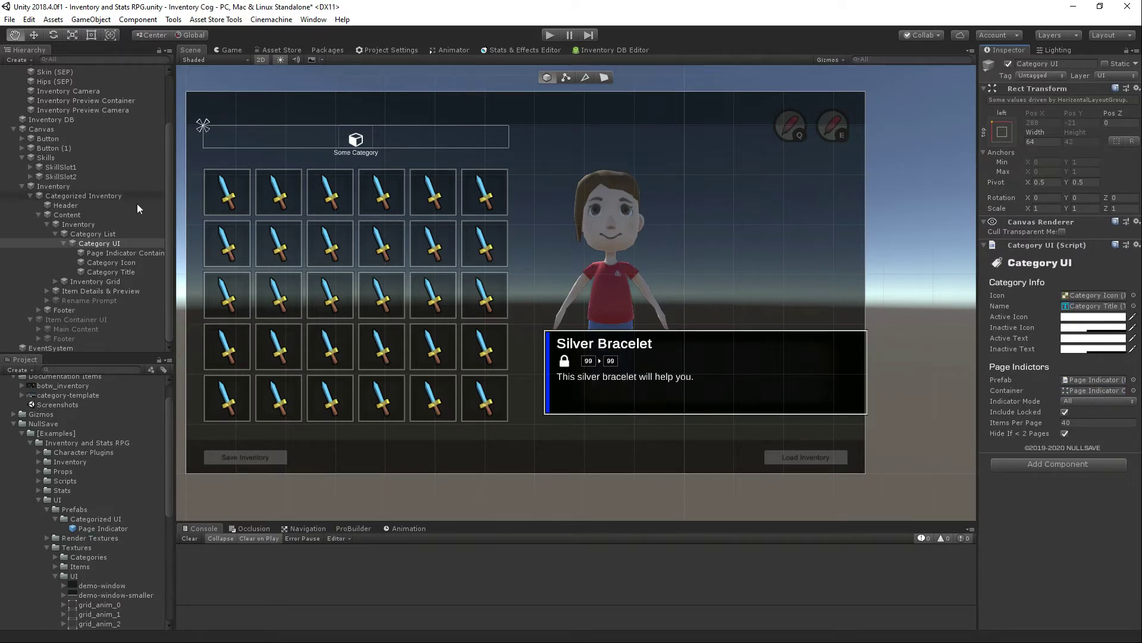
# Step: Save the Category UI object as a prefab in the Categorized UI folder and delete its instance from the Category List
pyautogui.click(66, 240)
pyautogui.moveTo(94, 270); pyautogui.dragTo(108, 528)
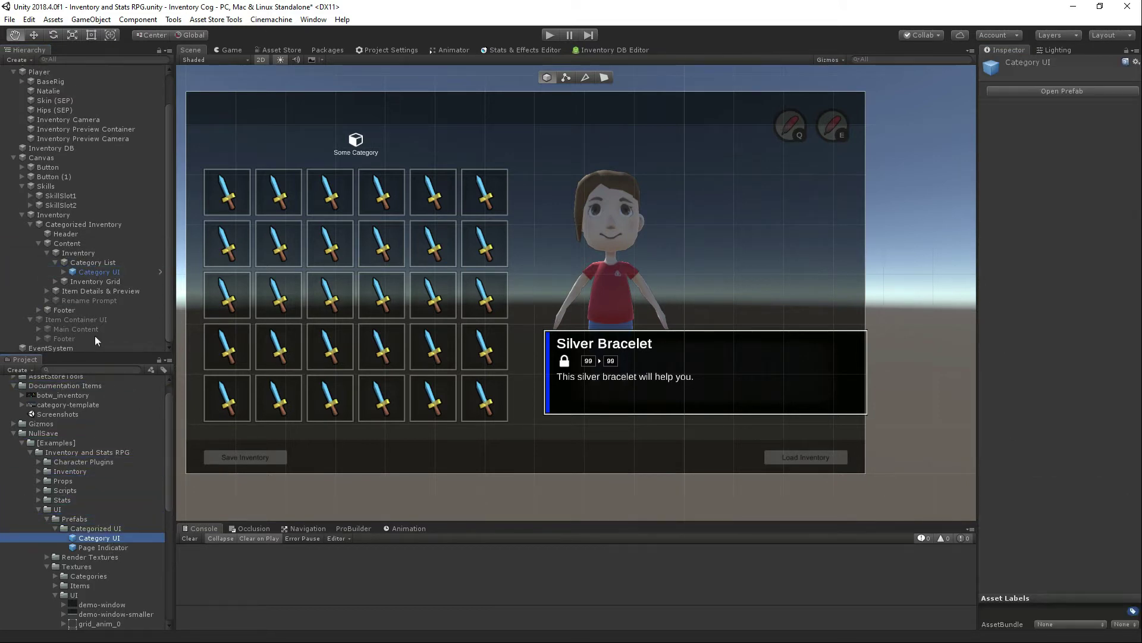
pyautogui.click(95, 272)
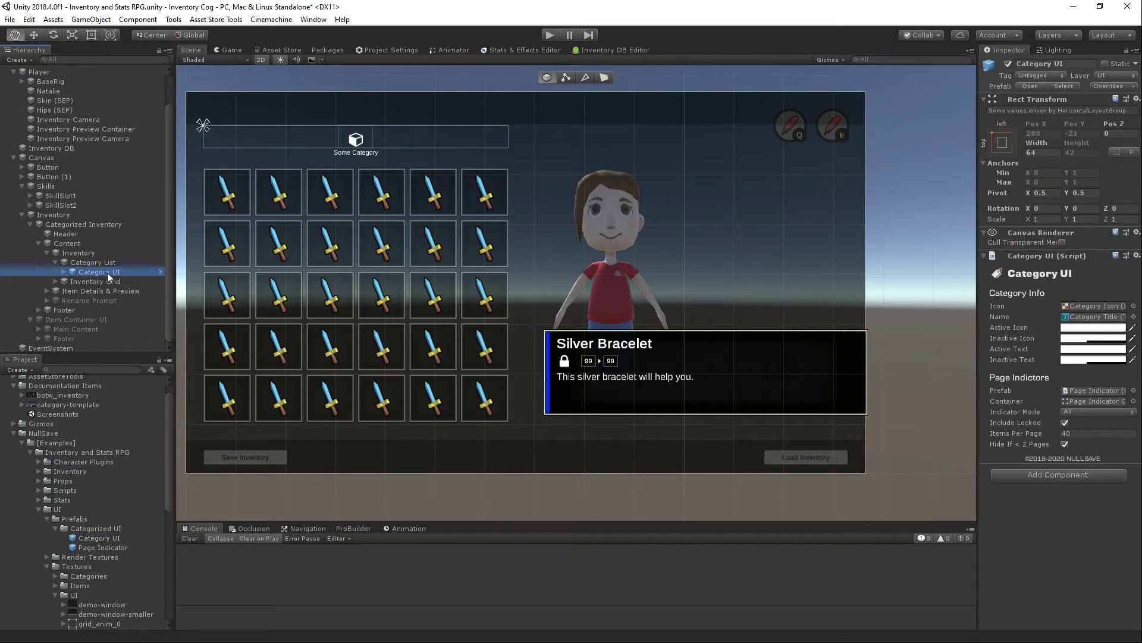
pyautogui.press('Delete')
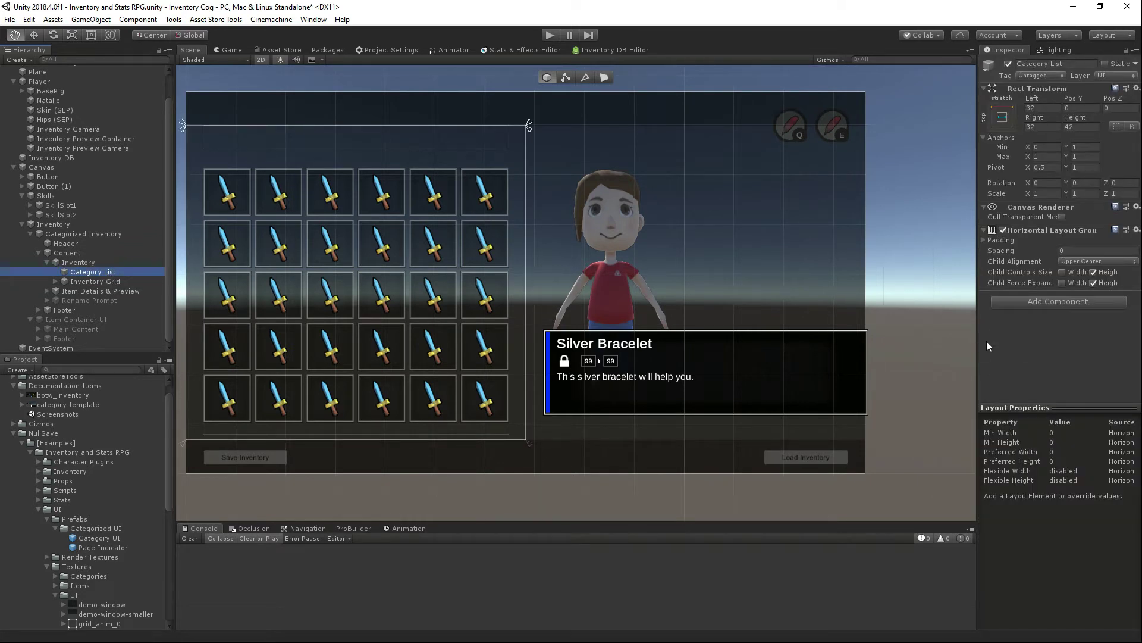
# Step: Add a Category List component to the Category List object
pyautogui.click(1033, 301)
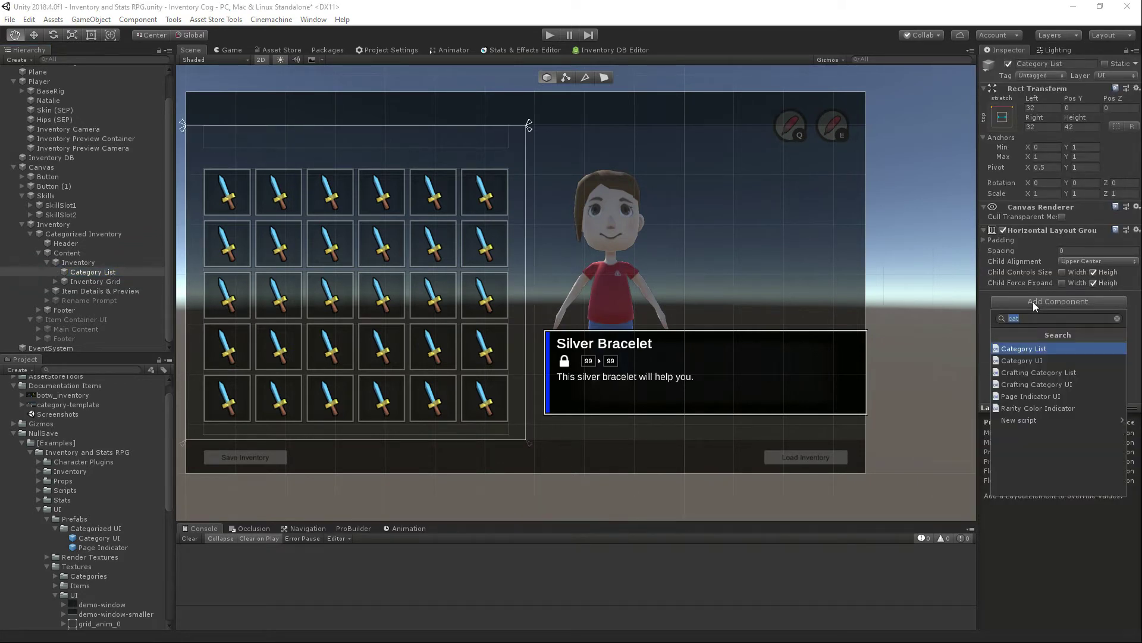
pyautogui.press('Return')
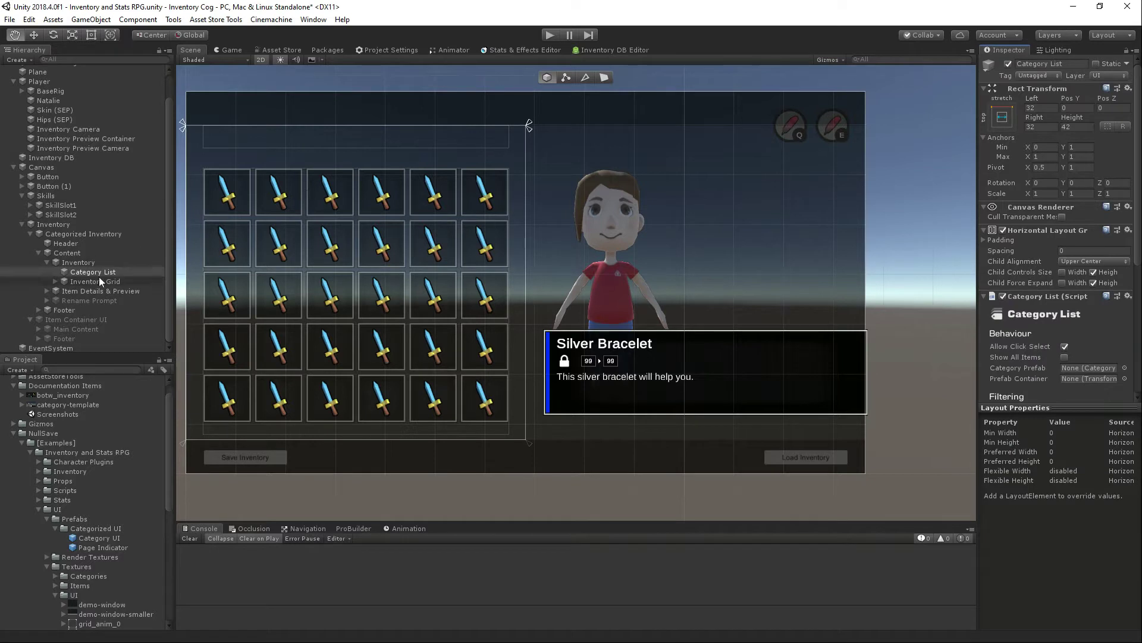
pyautogui.scroll(-2, 980, 355)
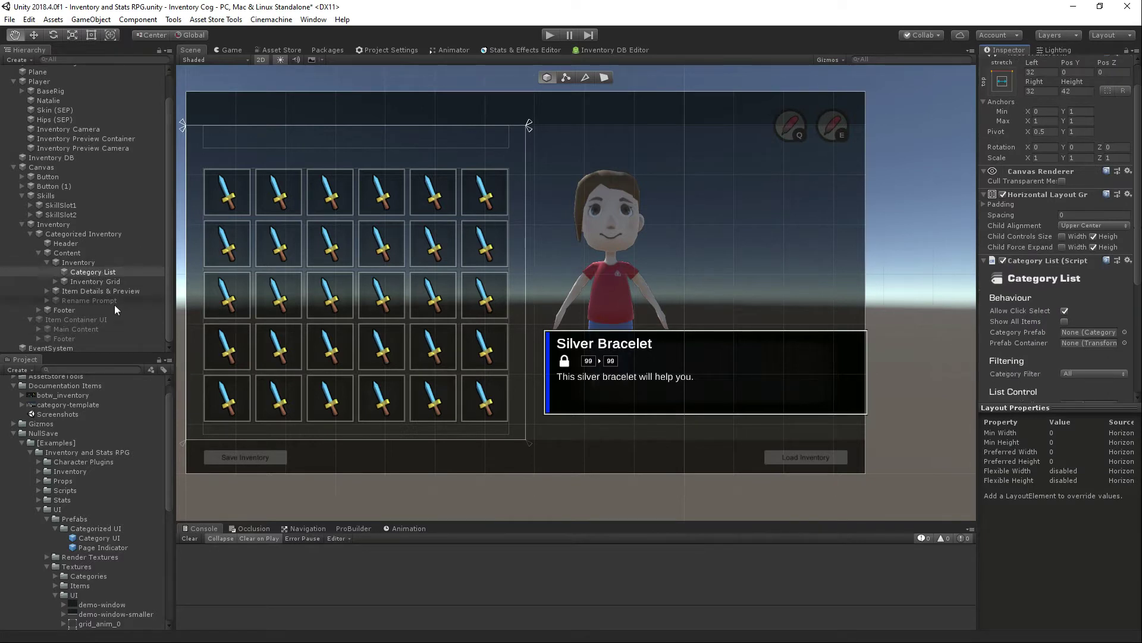
# Step: Assign the Category List object as prefab container and the Category UI prefab as category prefab, and enable Allow Auto Wrap
pyautogui.moveTo(77, 273); pyautogui.dragTo(1066, 343)
pyautogui.moveTo(88, 538); pyautogui.dragTo(1086, 335)
pyautogui.scroll(-5, 1059, 345)
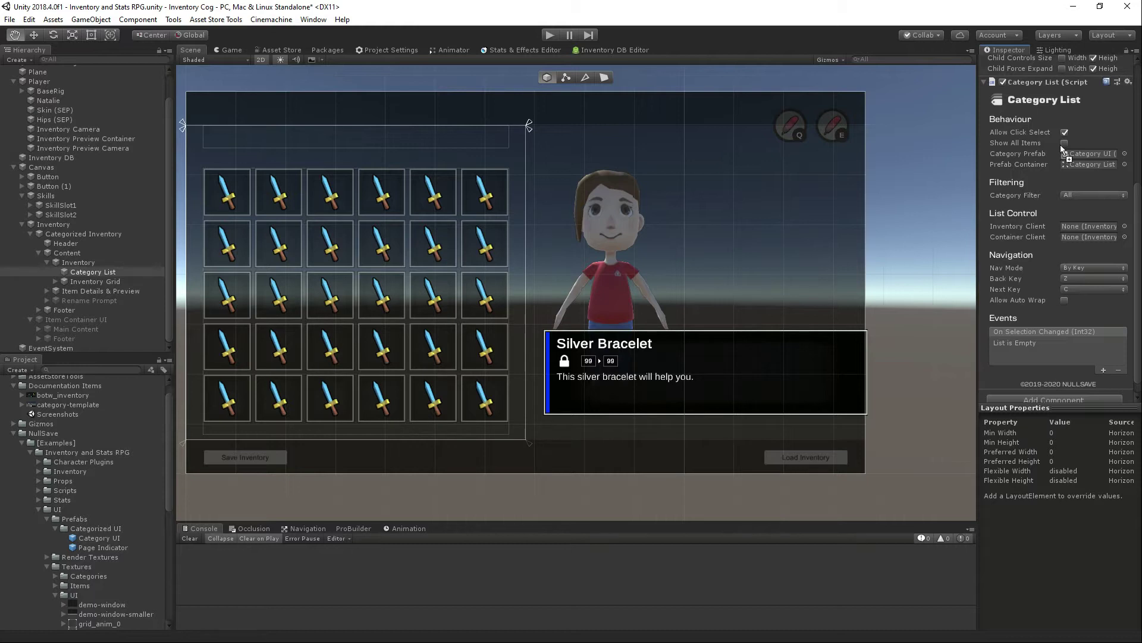
pyautogui.scroll(-1, 1014, 246)
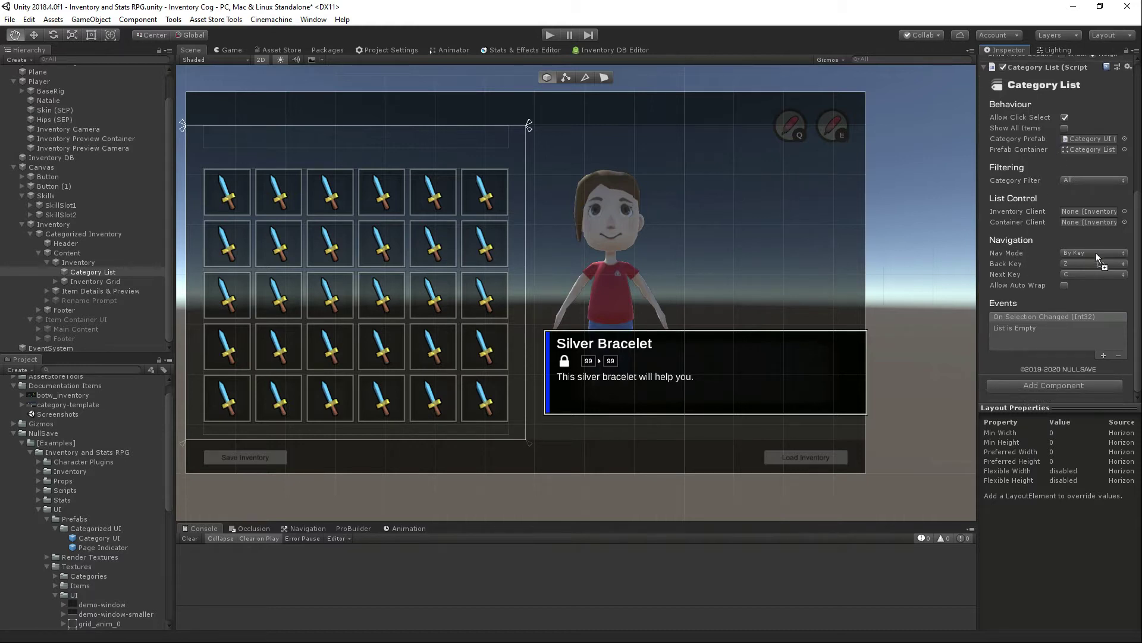
pyautogui.click(1063, 287)
# Step: Deactivate the Inventory object, play-test the scene and open the inventory menu with its assigned key
pyautogui.click(40, 224)
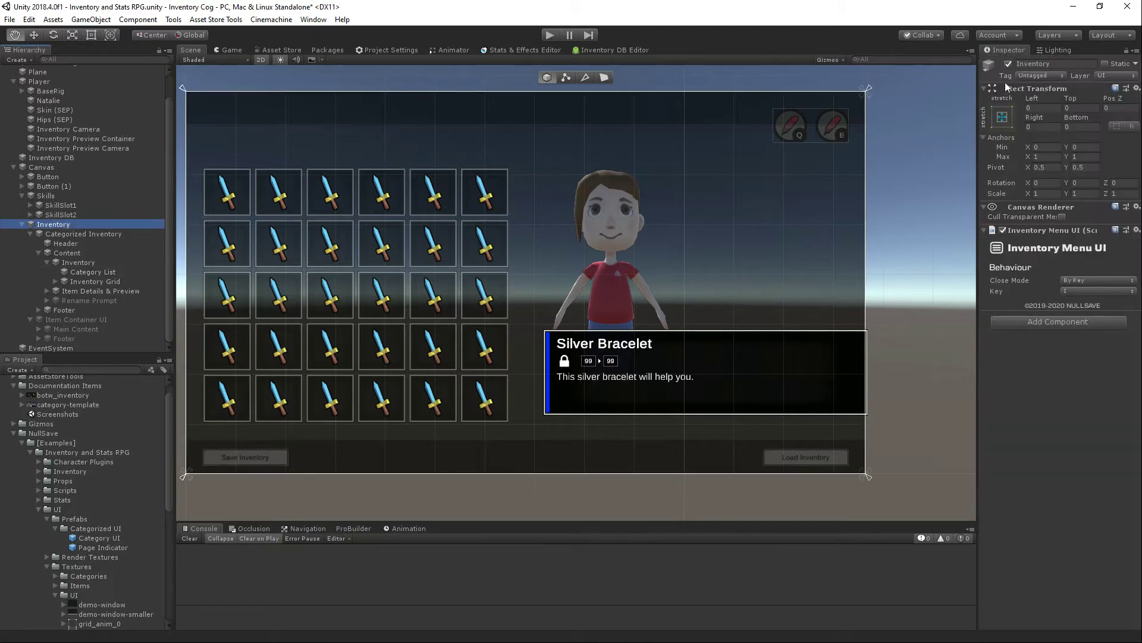
pyautogui.click(1008, 63)
pyautogui.click(550, 35)
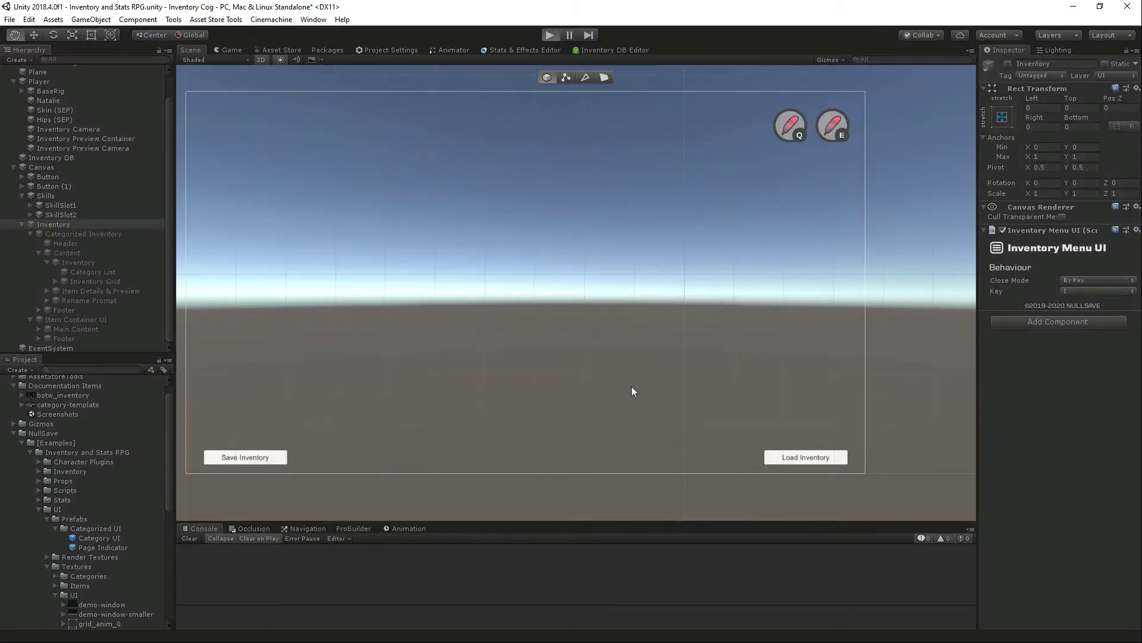
pyautogui.press('i')
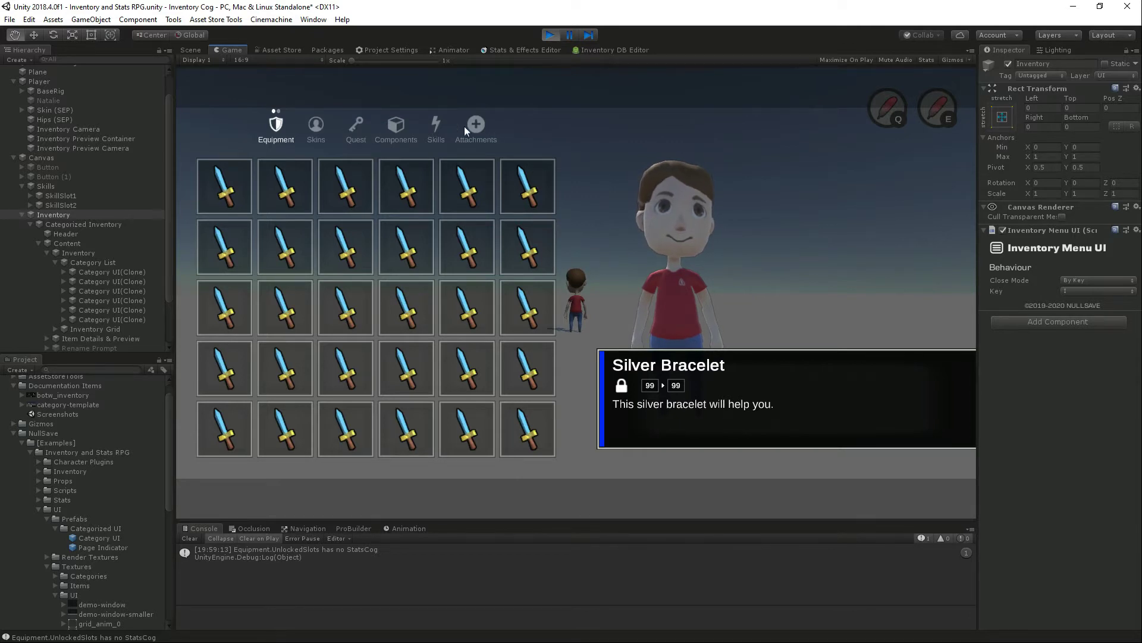
# Step: Cycle through the inventory categories in both directions to test navigation, and stop the play test
pyautogui.press('Right')
pyautogui.press('Right')
pyautogui.press('Right')
pyautogui.press('Right')
pyautogui.press('Right')
pyautogui.press('Left')
pyautogui.press('Left')
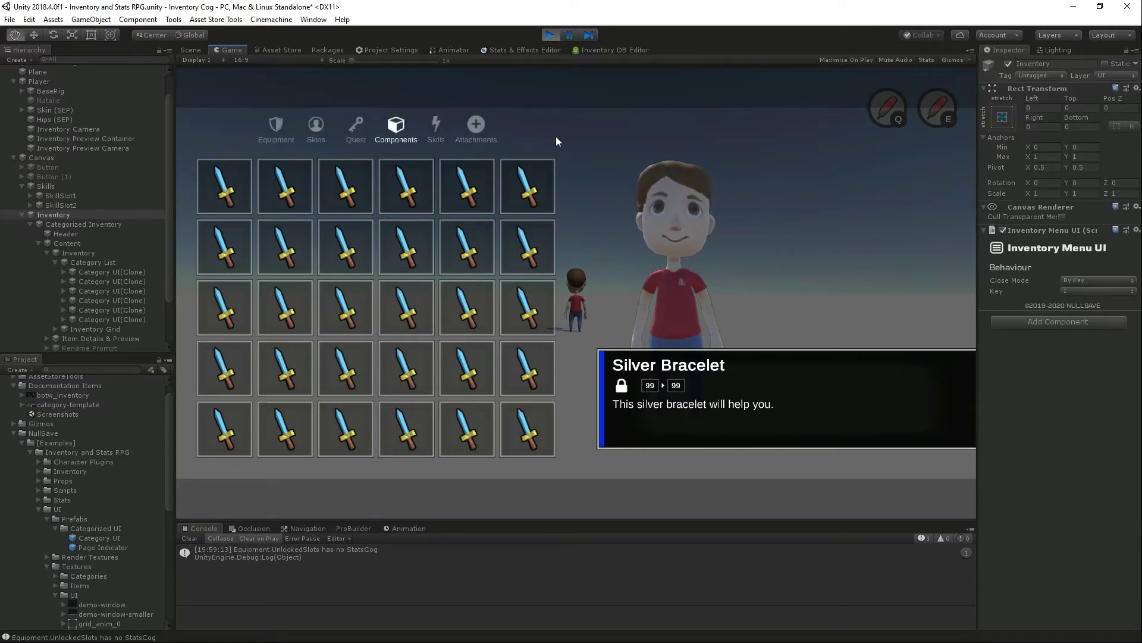
pyautogui.press('Left')
pyautogui.press('Left')
pyautogui.press('Left')
pyautogui.press('Right')
pyautogui.press('Right')
pyautogui.press('Right')
pyautogui.press('Left')
pyautogui.click(550, 35)
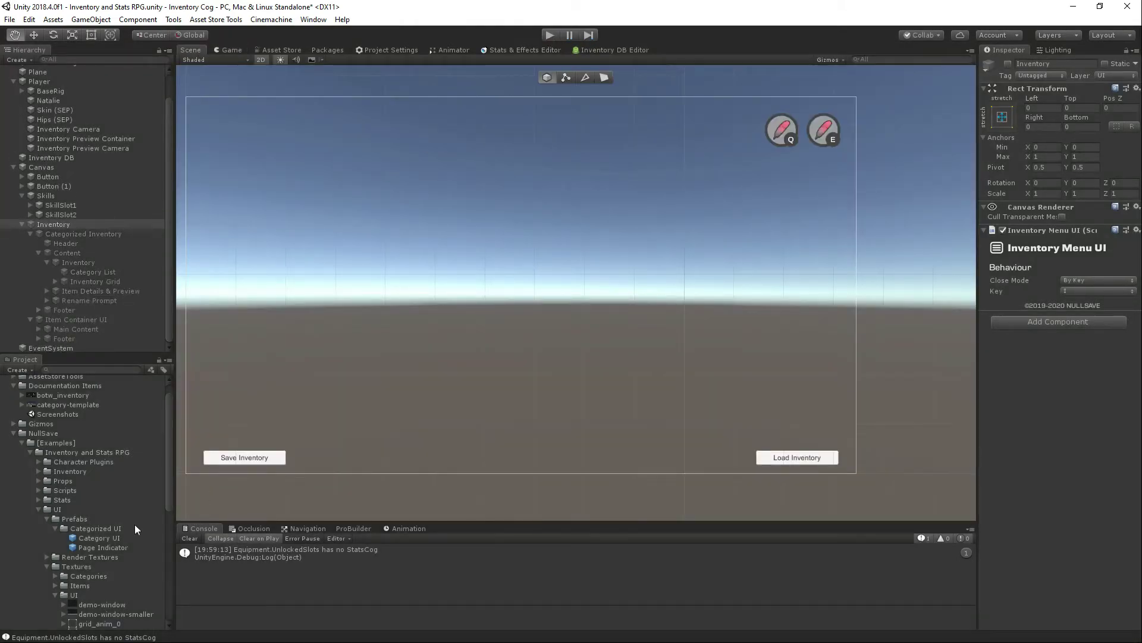
# Step: Open the Category UI prefab for editing and add an Event Trigger component to its root object
pyautogui.doubleClick(106, 537)
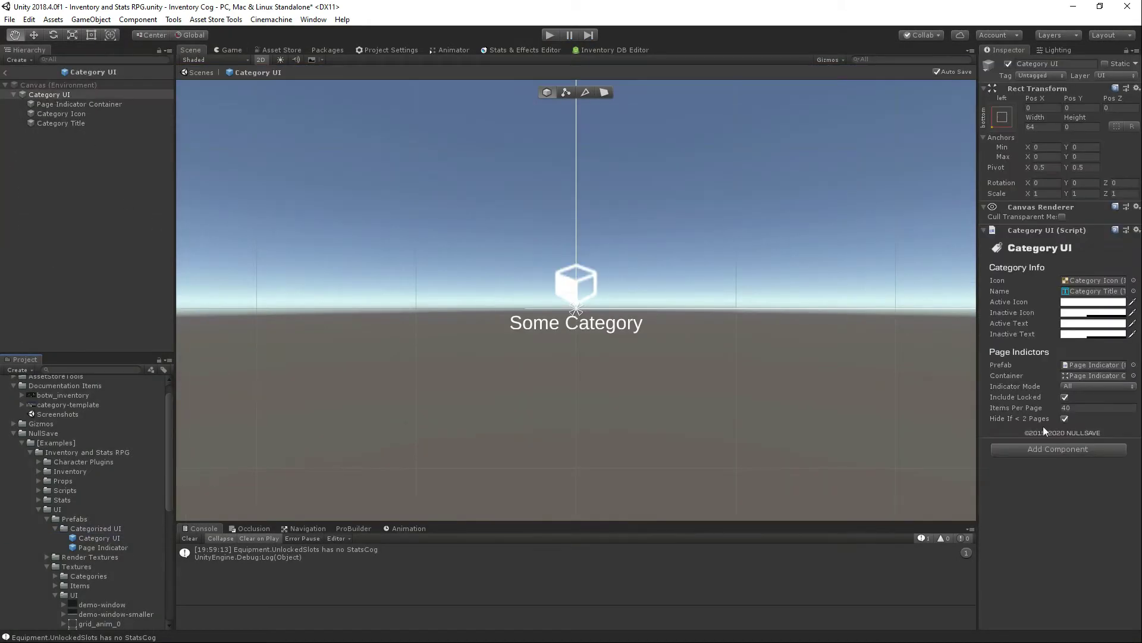
pyautogui.click(1066, 448)
pyautogui.write('even')
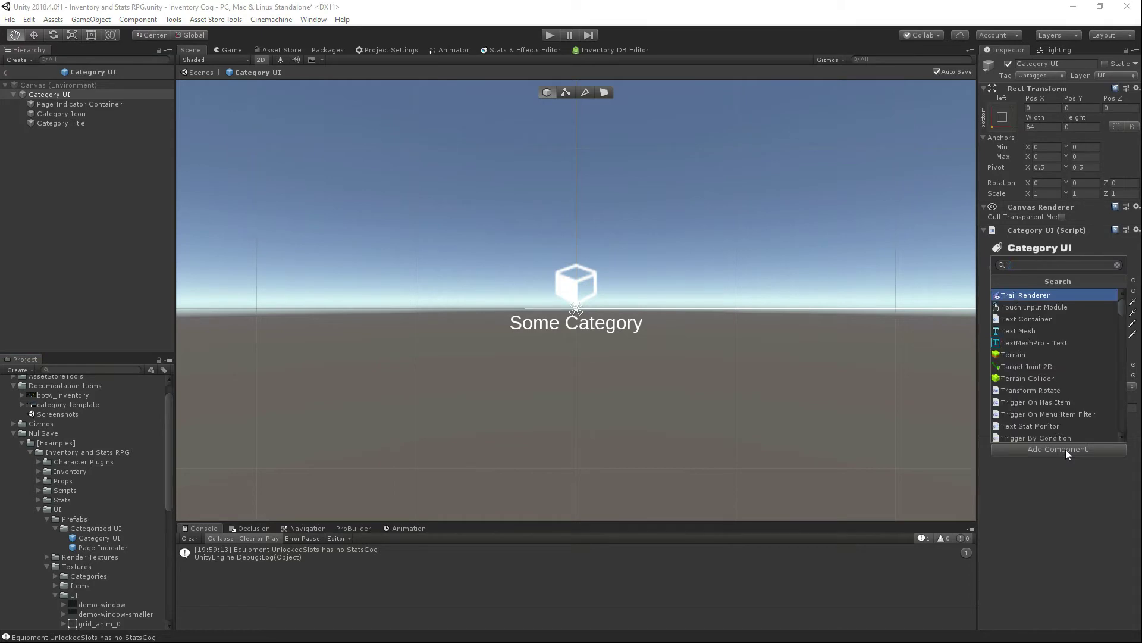
pyautogui.press('Down')
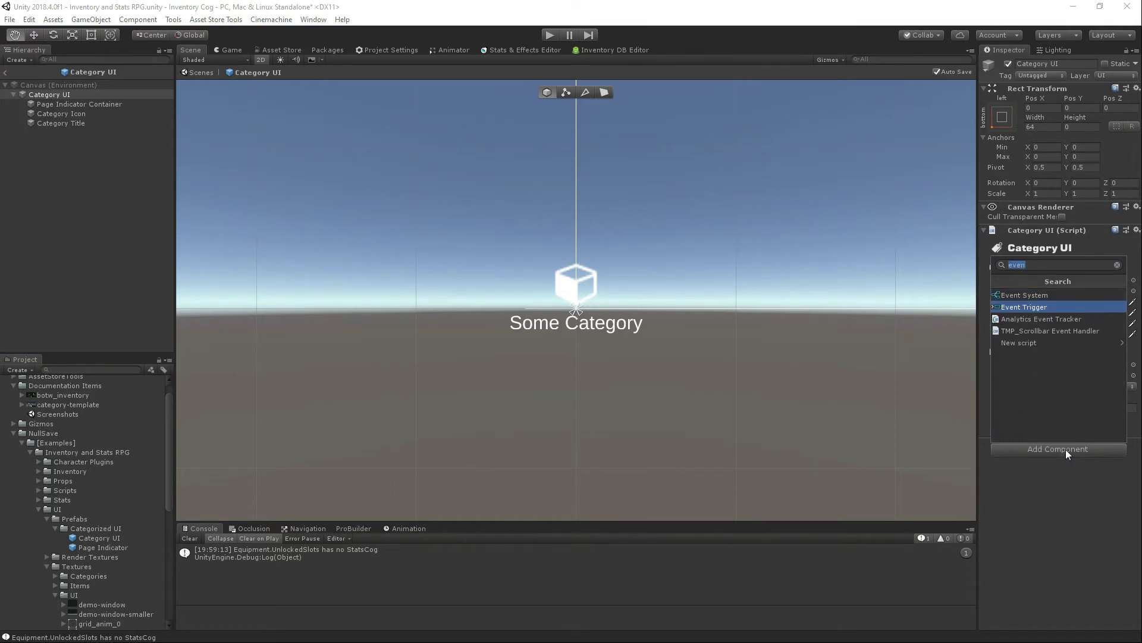
pyautogui.press('Return')
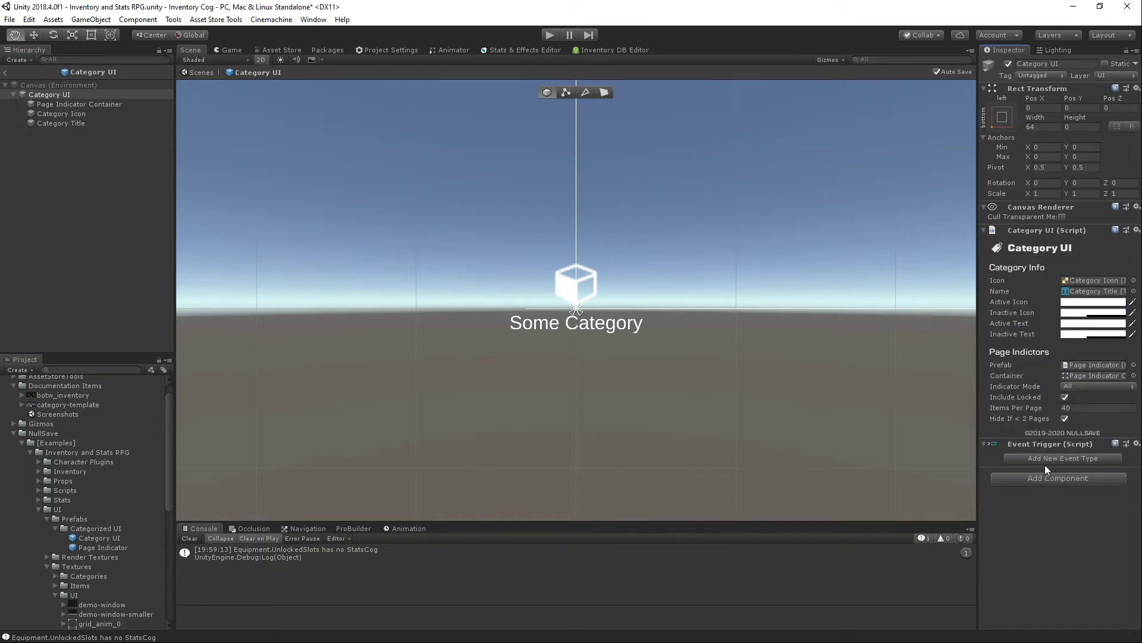
# Step: Add a PointerClick event calling CategoryUI.Click on the Category UI object itself, and return to the scene
pyautogui.click(1041, 459)
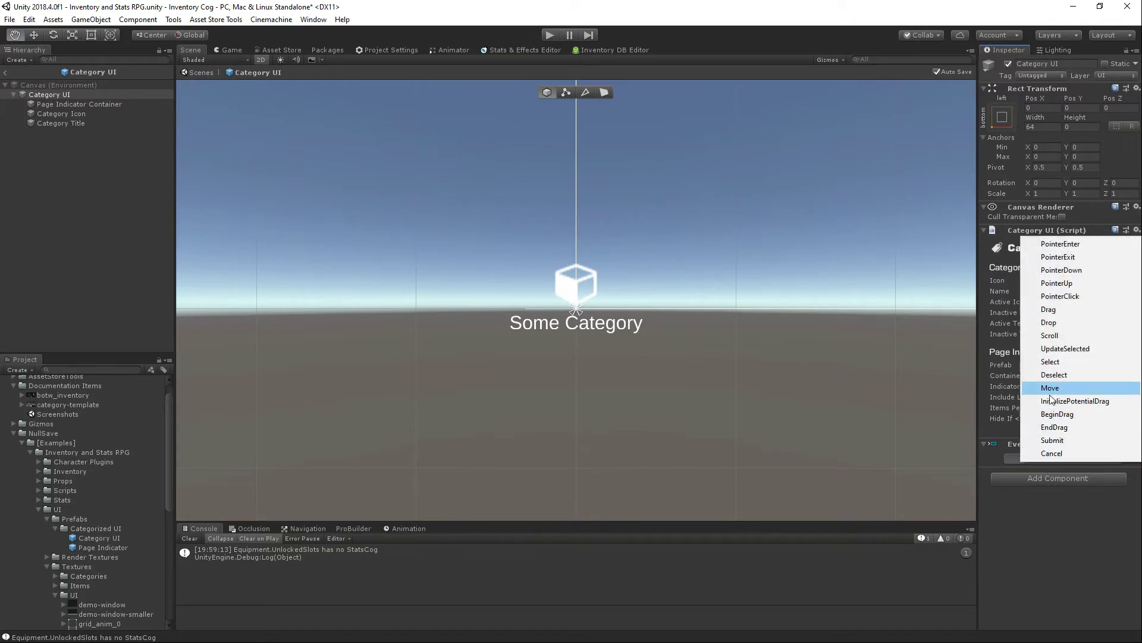
pyautogui.click(1062, 296)
pyautogui.click(1115, 496)
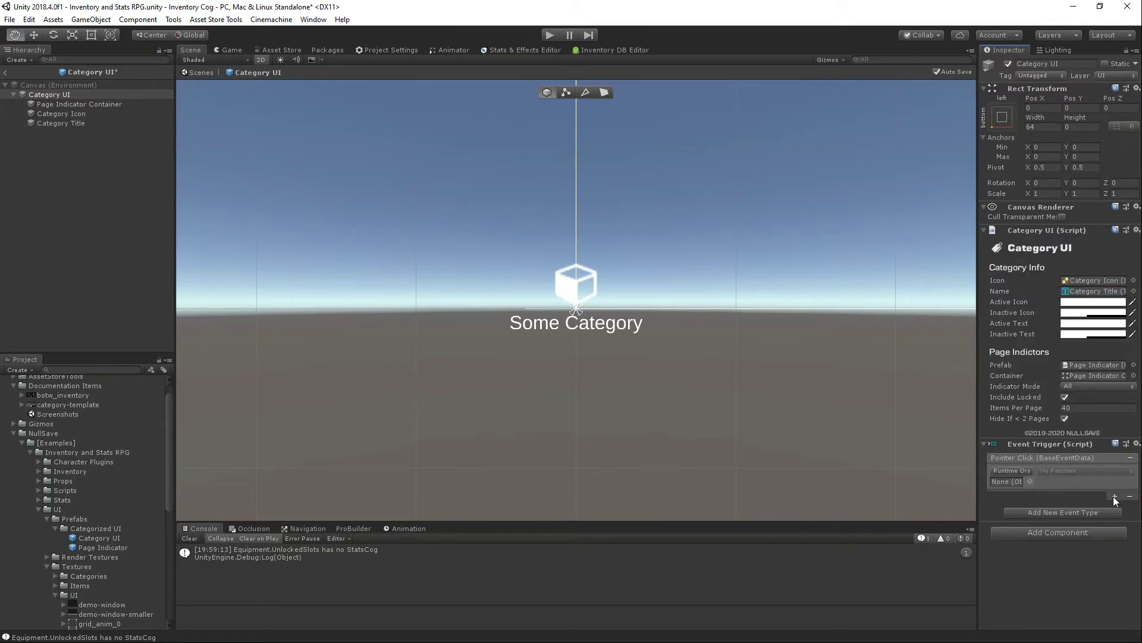
pyautogui.moveTo(198, 166); pyautogui.dragTo(1007, 481)
pyautogui.click(1059, 469)
pyautogui.moveTo(1091, 541)
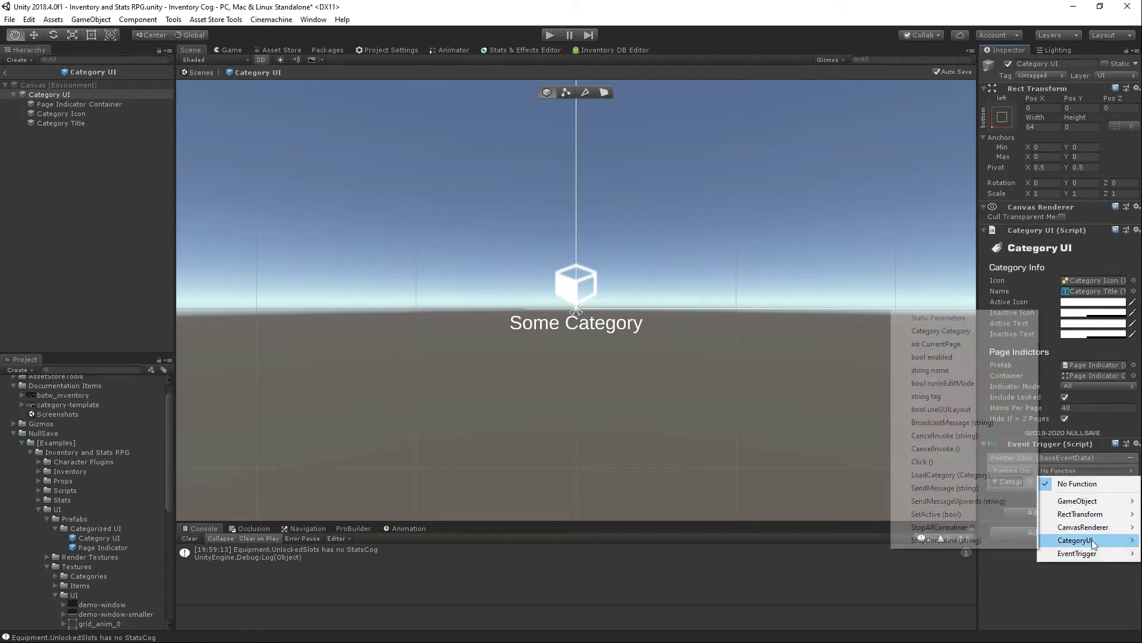
pyautogui.click(1019, 463)
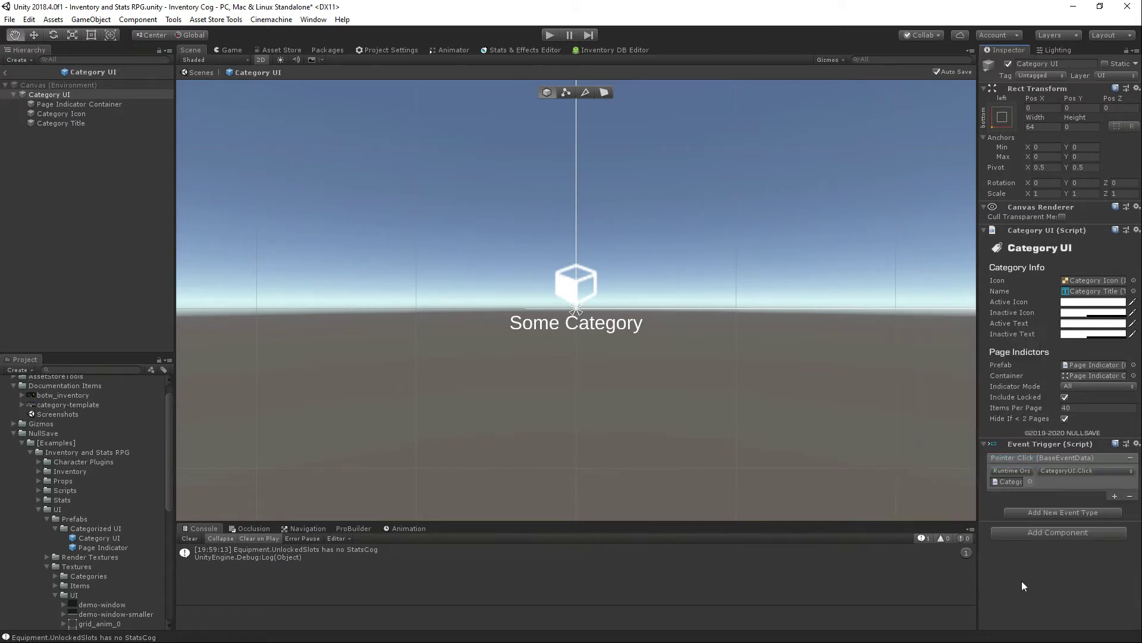
pyautogui.click(5, 74)
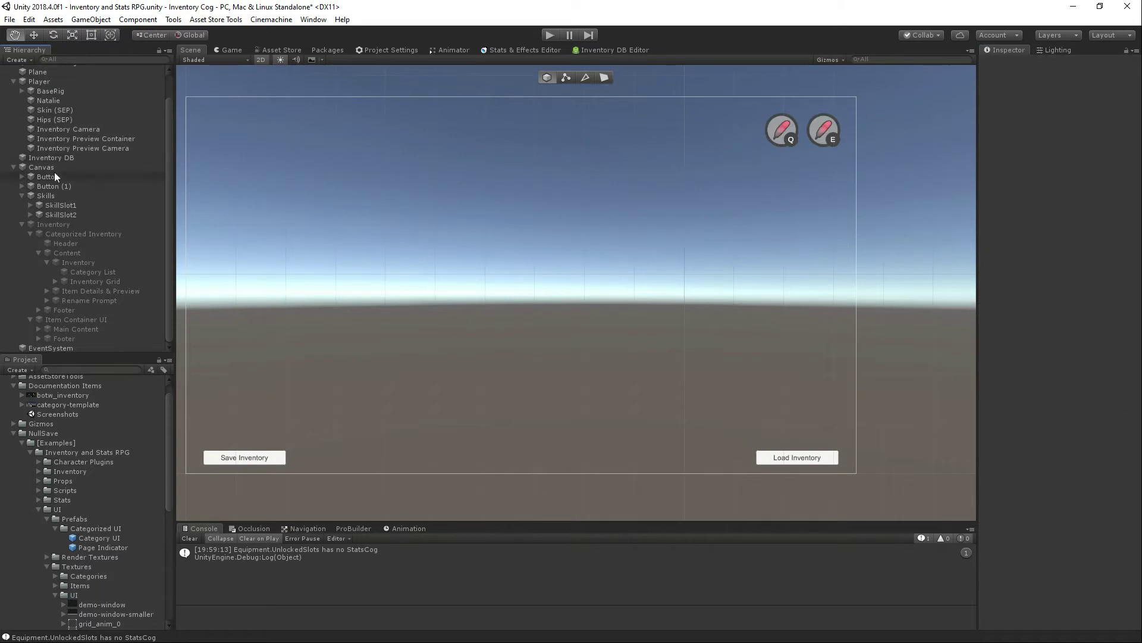
# Step: Review the Category List component's settings and play-test choosing inventory categories with the pointer
pyautogui.click(87, 272)
pyautogui.scroll(-5, 1015, 310)
pyautogui.scroll(-5, 1015, 311)
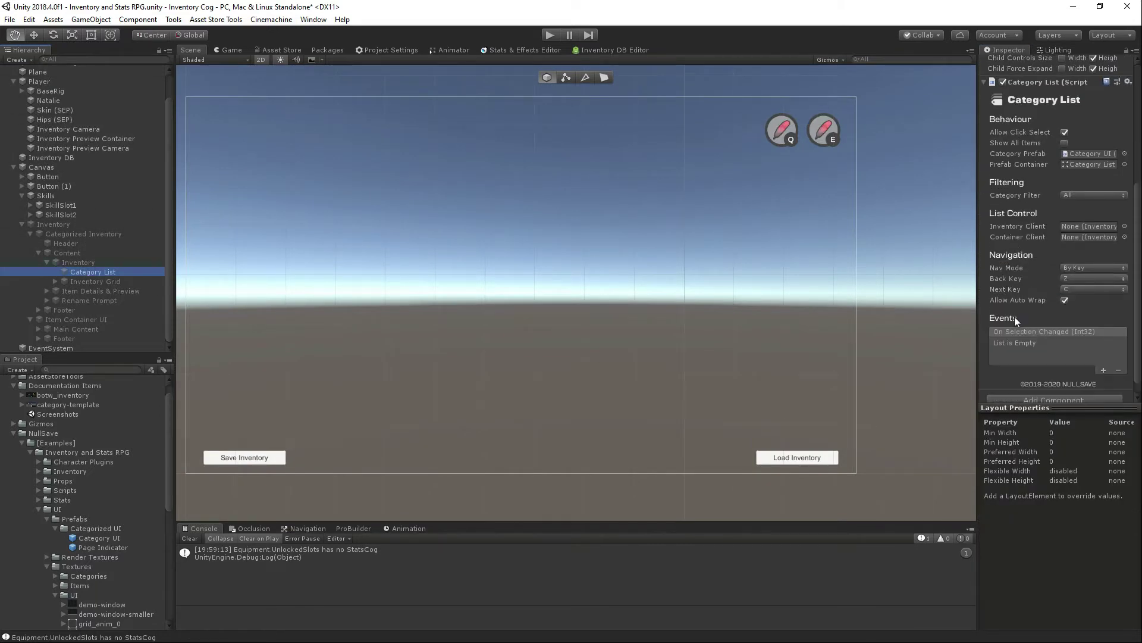
pyautogui.scroll(-1, 1018, 320)
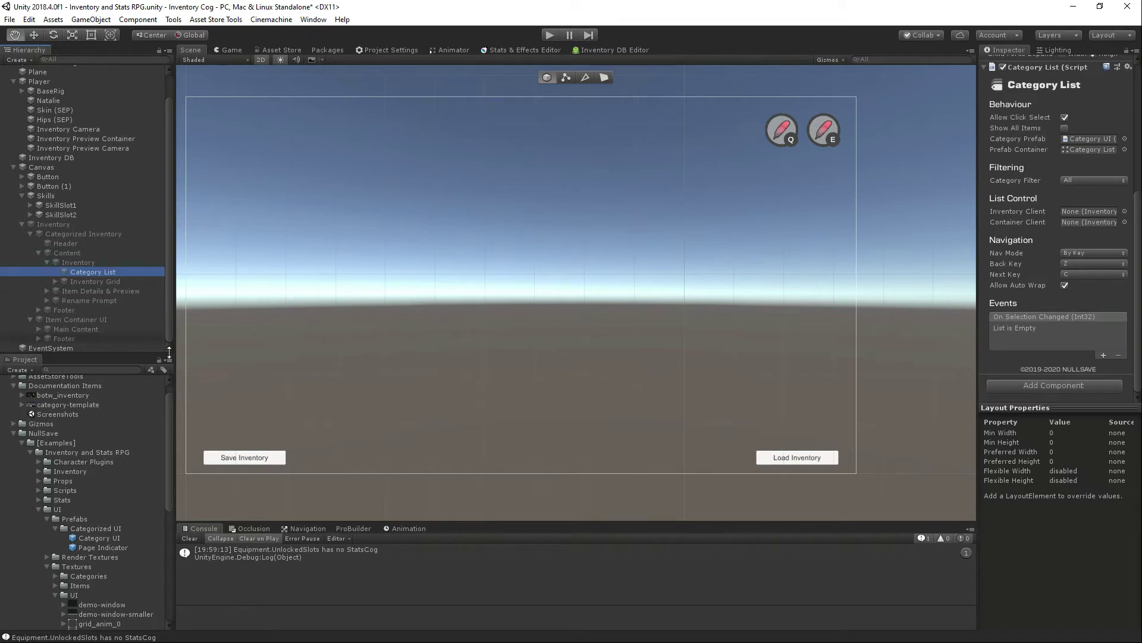
pyautogui.hotkey('ctrl', 'p')
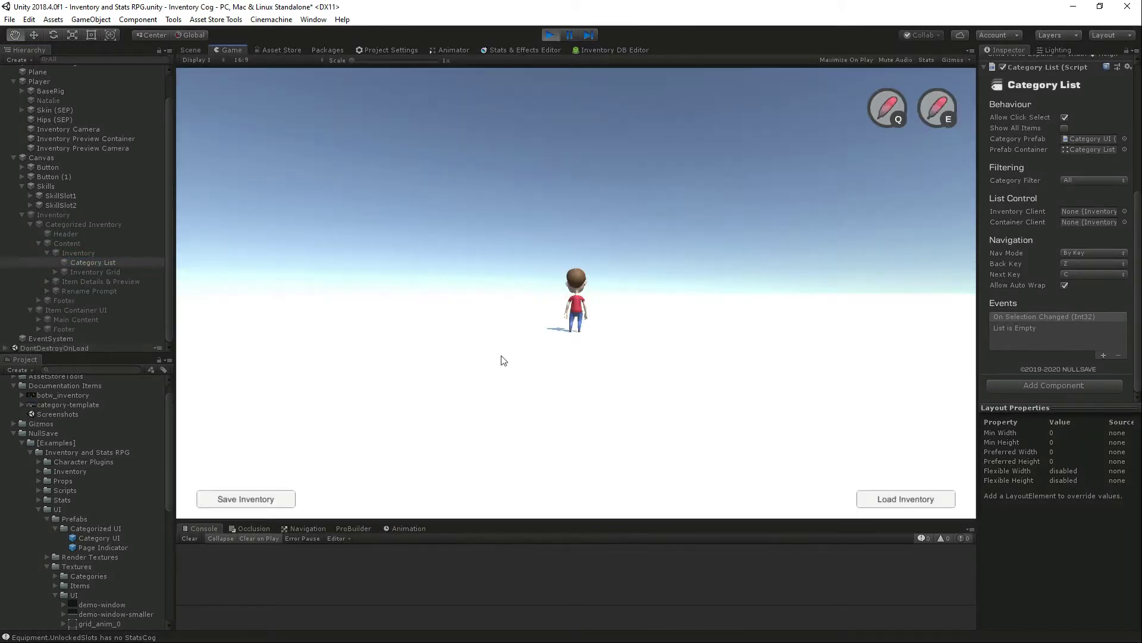
pyautogui.press('i')
pyautogui.click(321, 129)
pyautogui.click(356, 127)
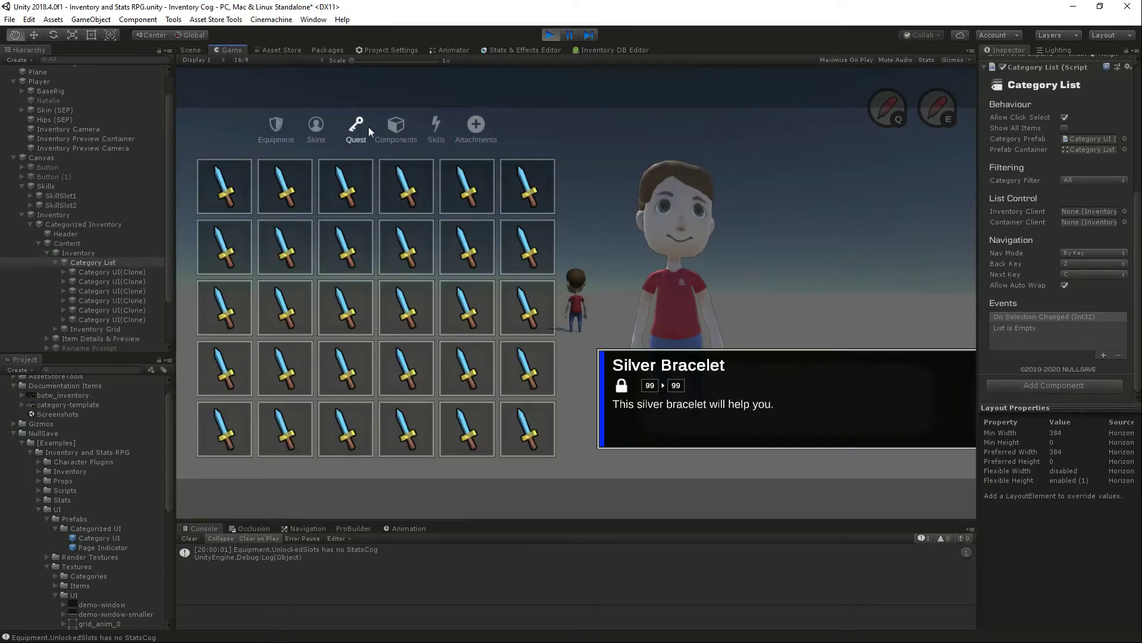
pyautogui.click(395, 128)
pyautogui.click(436, 128)
pyautogui.click(474, 128)
pyautogui.click(277, 126)
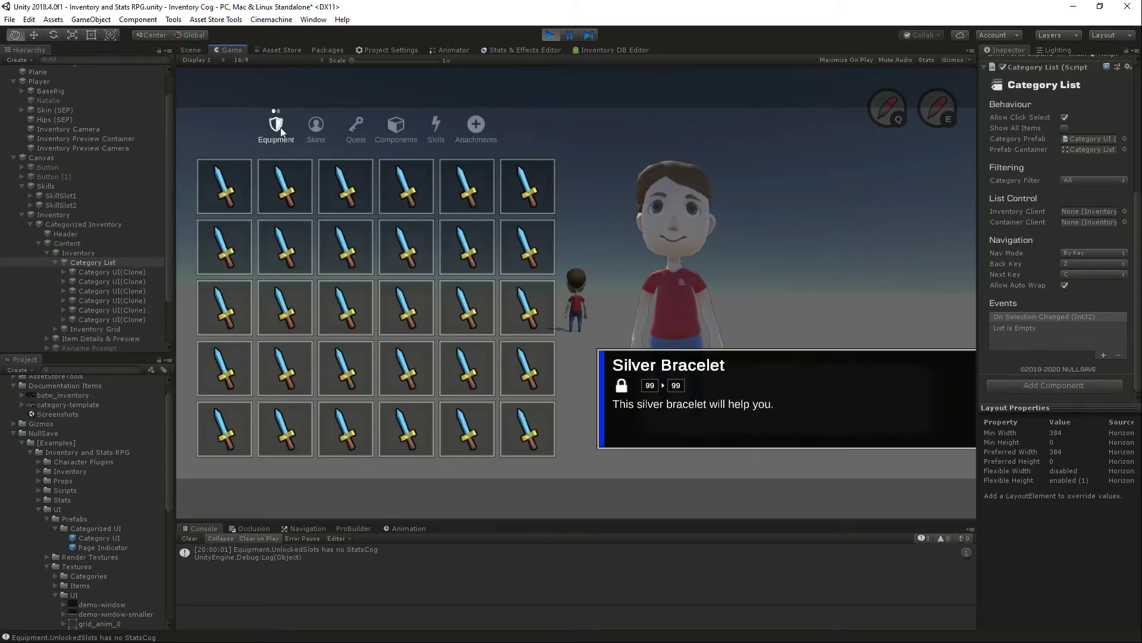
pyautogui.click(551, 34)
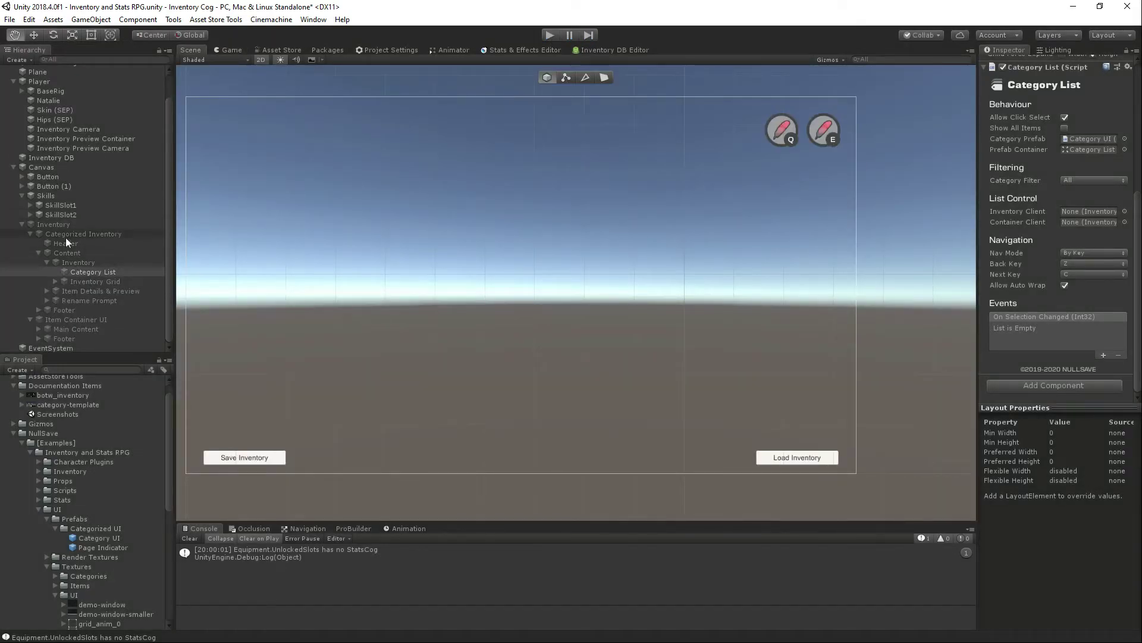
# Step: Reactivate the Inventory object in the scene
pyautogui.click(55, 232)
pyautogui.click(55, 226)
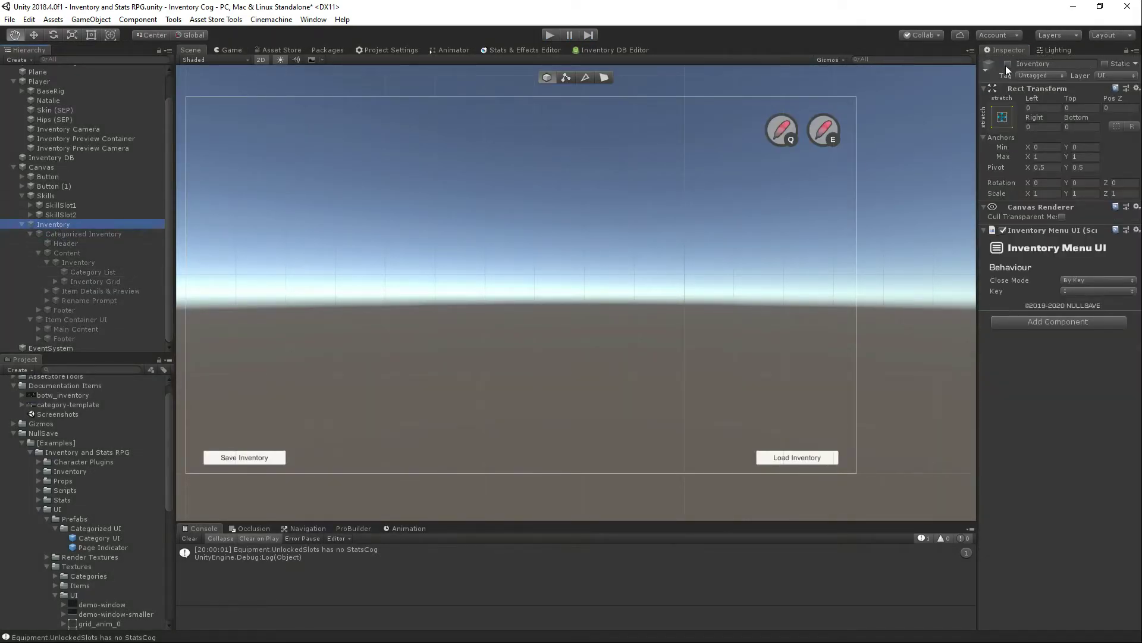
pyautogui.click(1007, 64)
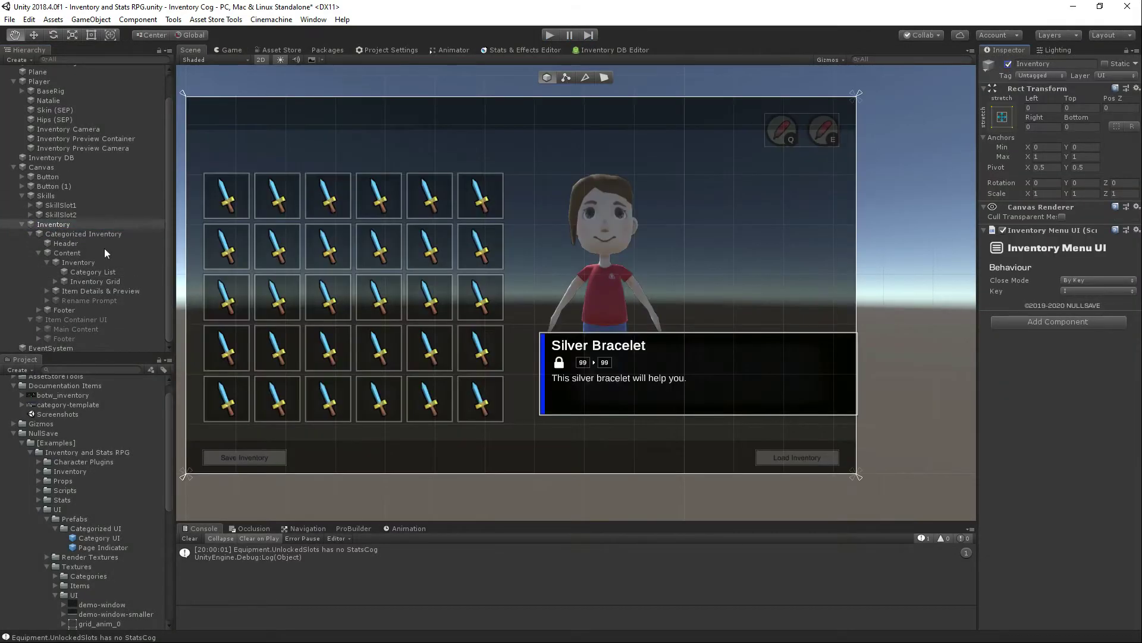
# Step: Add an Item UI component to the first Item UI (Grid) object in the Inventory Grid
pyautogui.click(73, 283)
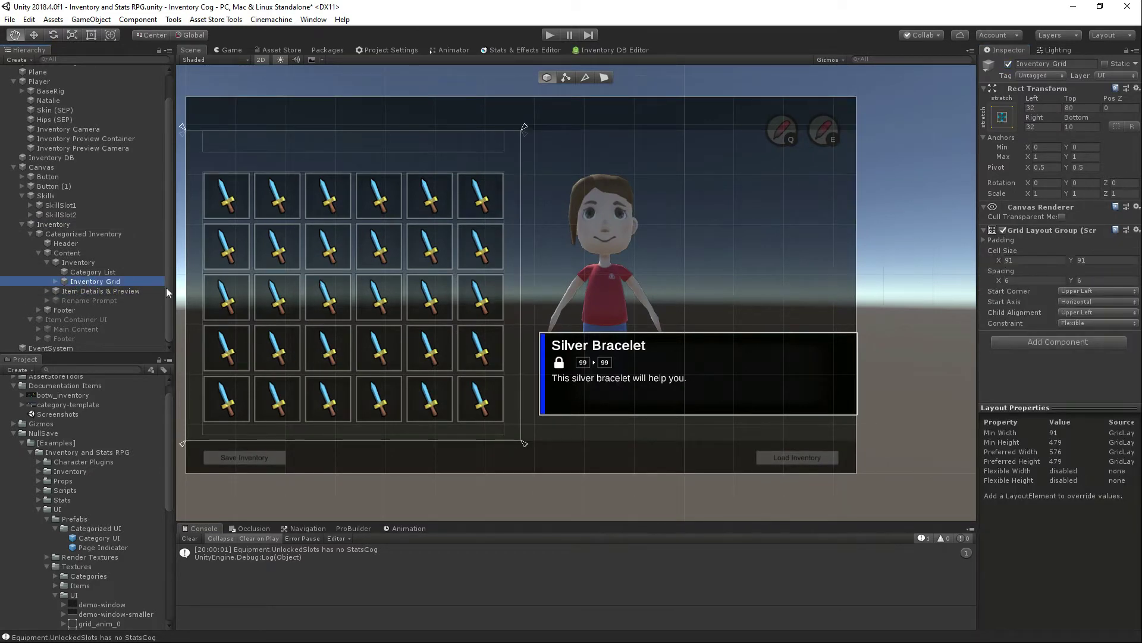
pyautogui.click(55, 281)
pyautogui.scroll(-3, 56, 281)
pyautogui.scroll(2, 138, 220)
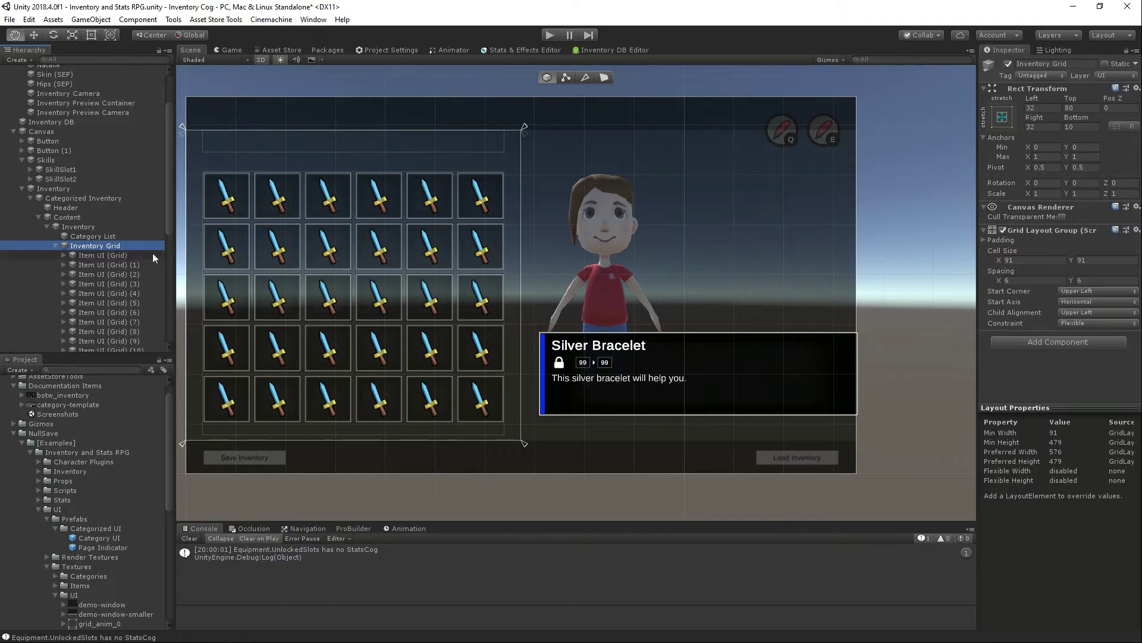
pyautogui.click(91, 255)
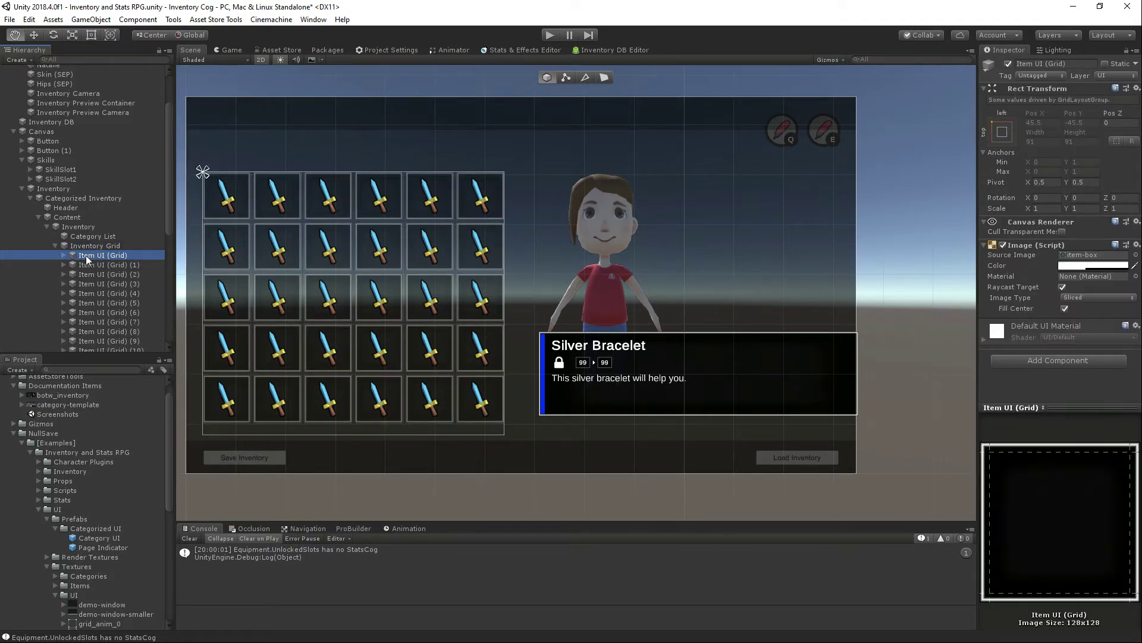
pyautogui.click(1028, 360)
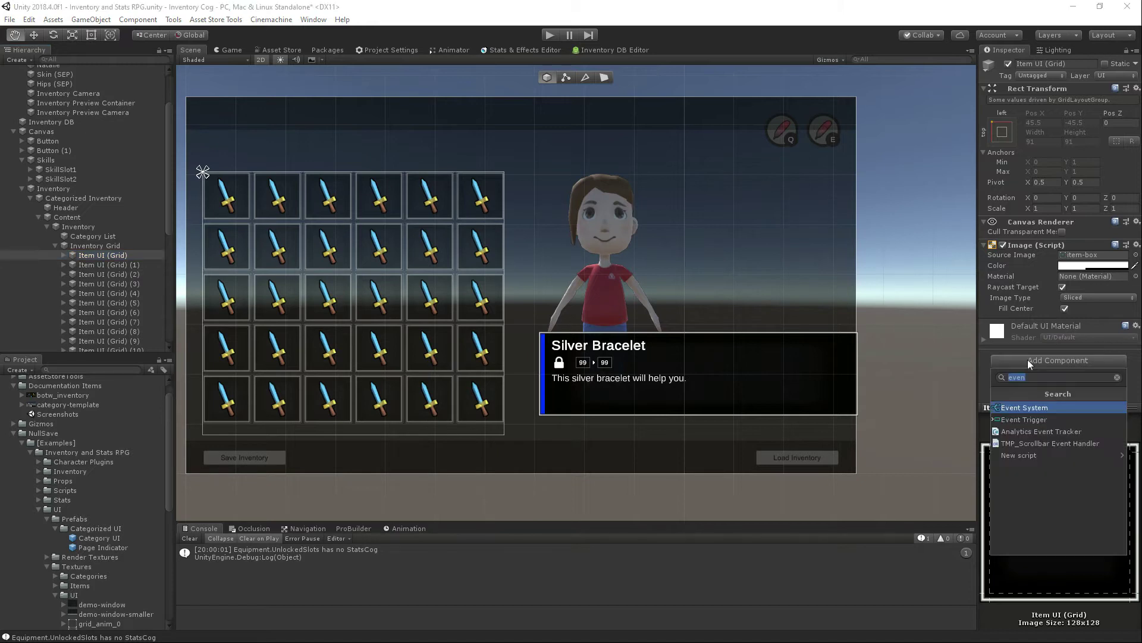
pyautogui.write('it')
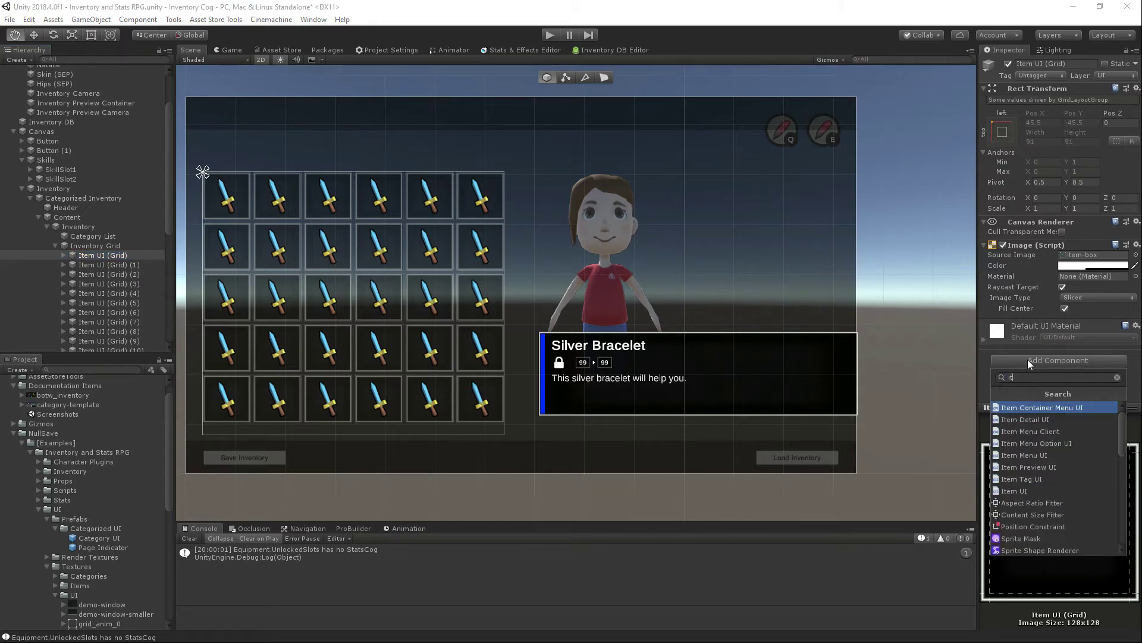
pyautogui.press('Down')
pyautogui.press('Down')
pyautogui.press('Down')
pyautogui.press('Down')
pyautogui.press('Down')
pyautogui.press('Down')
pyautogui.press('Down')
pyautogui.press('Return')
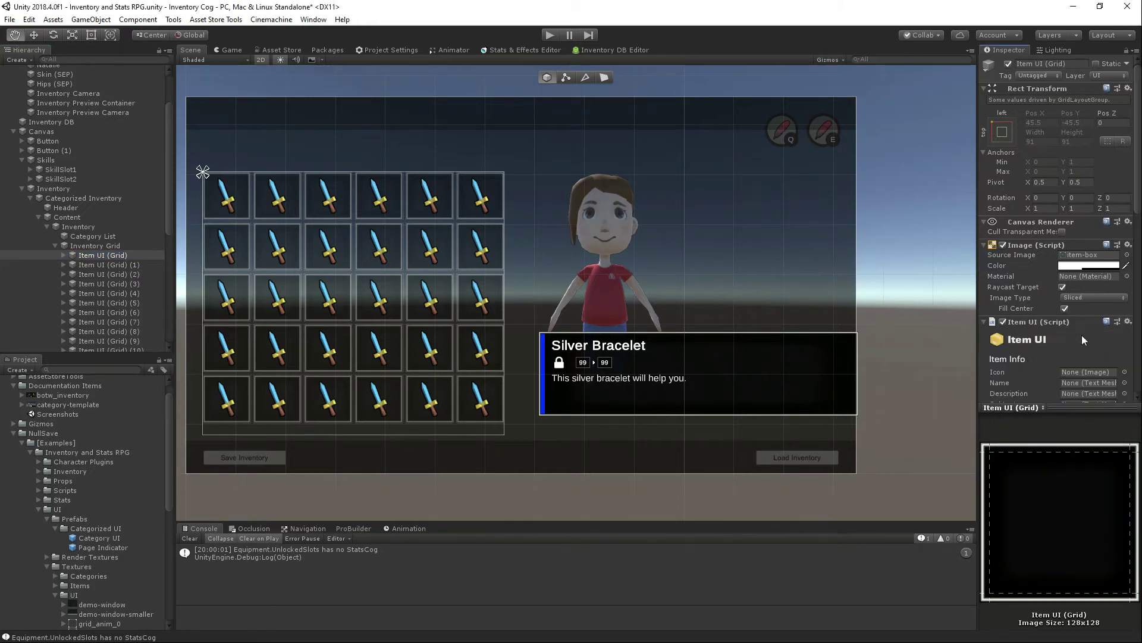
# Step: Review the Item UI component's fields and assign the Equipped Indicator child object as its Is Equiped indicator
pyautogui.scroll(-7, 1081, 334)
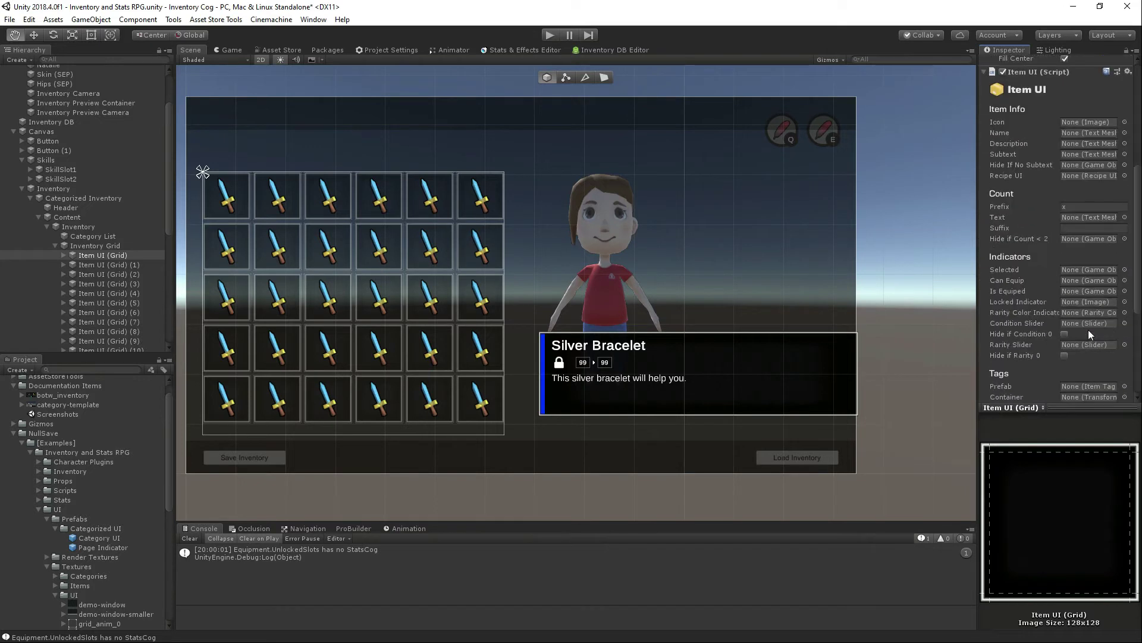
pyautogui.click(59, 255)
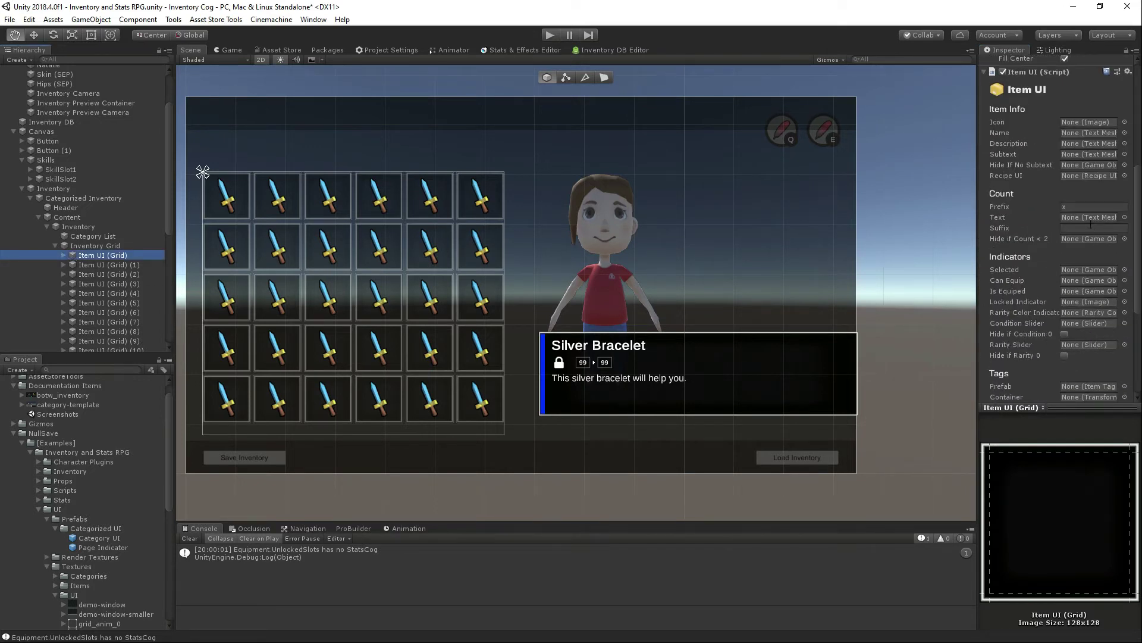
pyautogui.scroll(-1, 1039, 266)
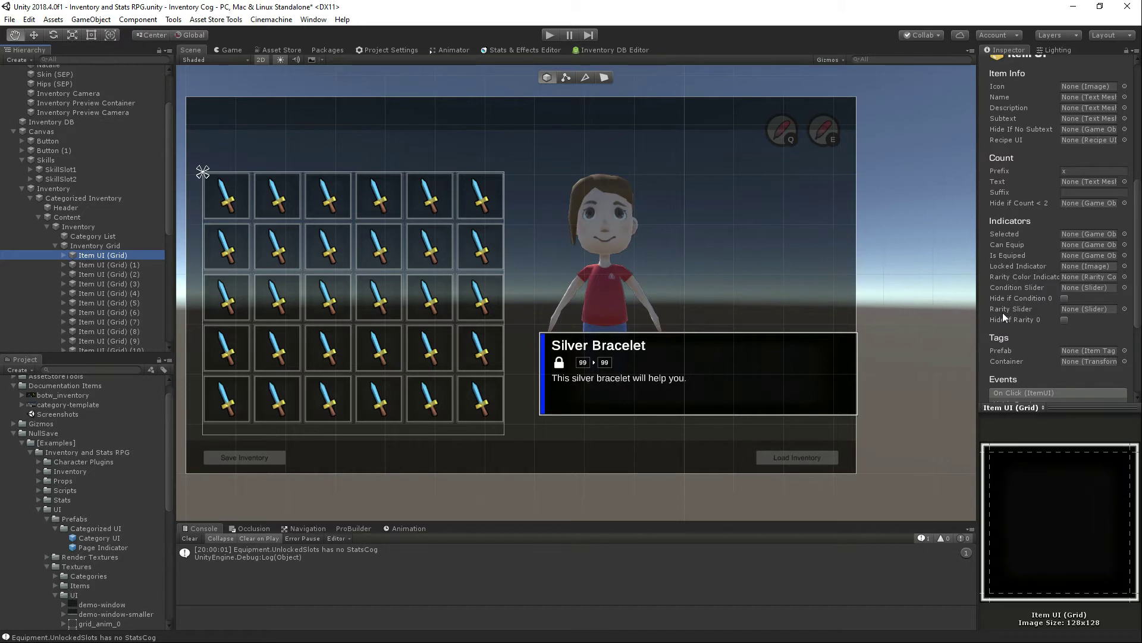
pyautogui.scroll(-3, 1025, 345)
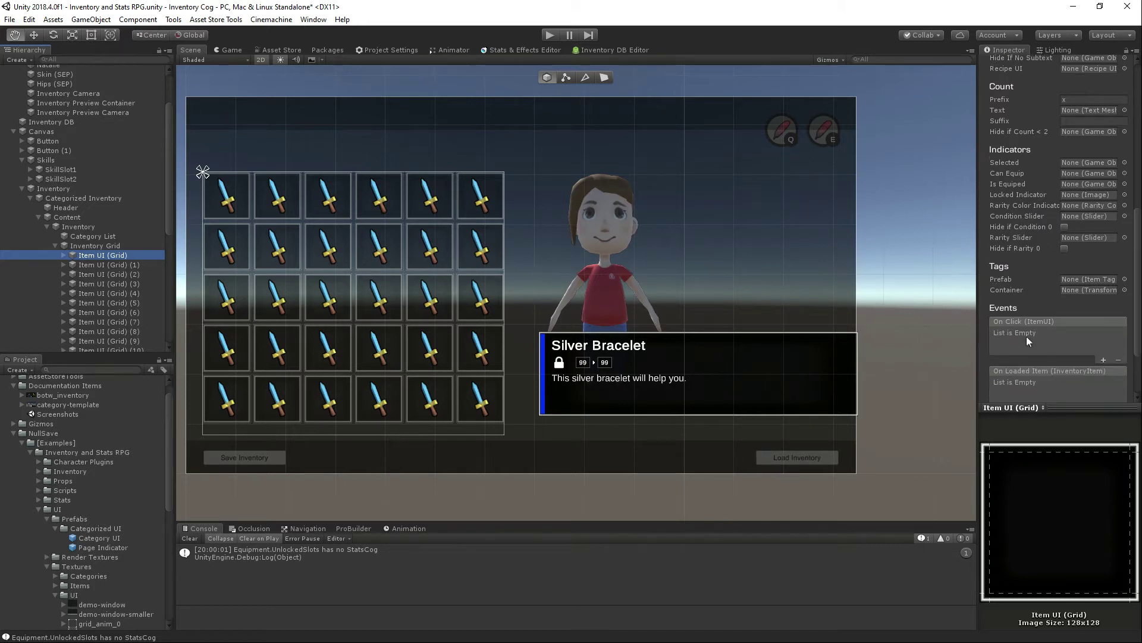
pyautogui.scroll(6, 1058, 373)
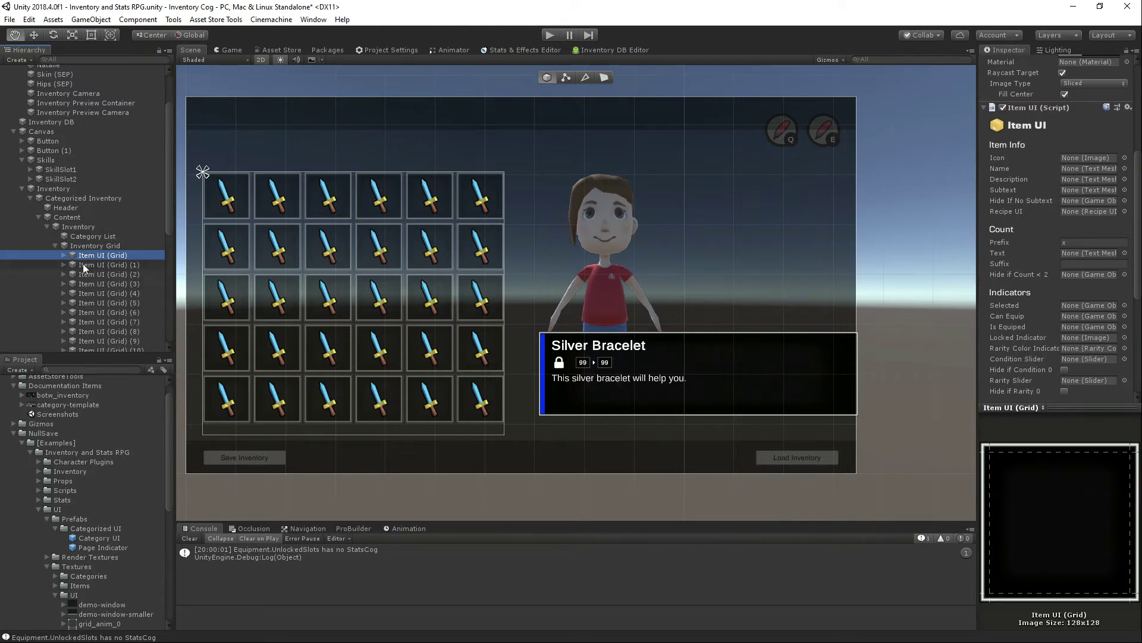
pyautogui.click(63, 255)
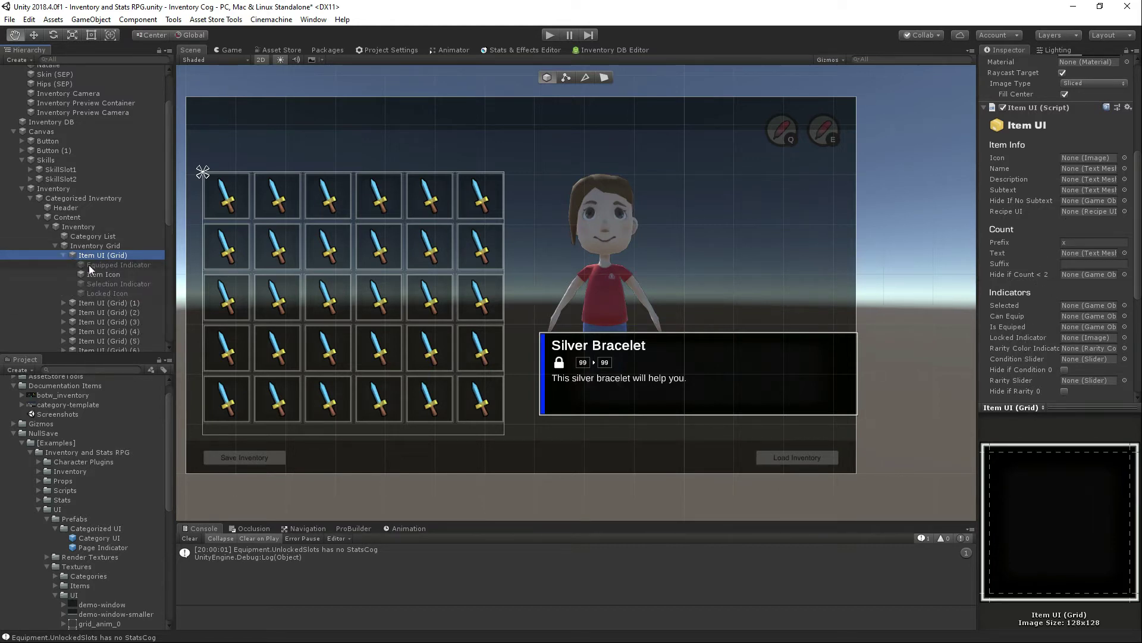
pyautogui.moveTo(89, 266); pyautogui.dragTo(1082, 328)
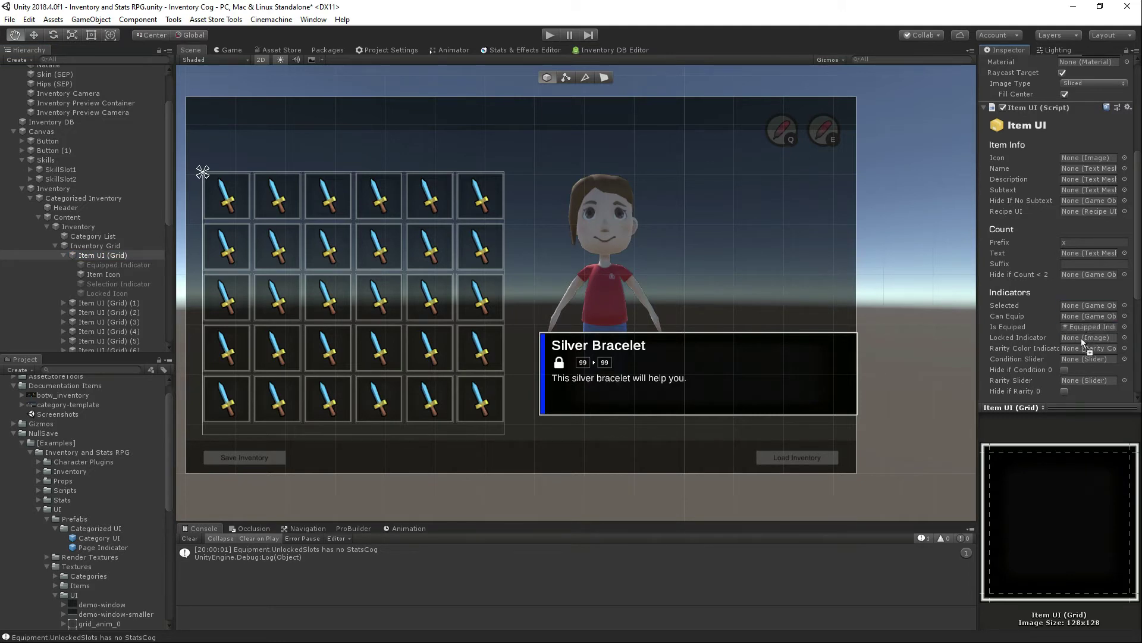
# Step: Assign the Item Icon child object as the Item UI component's icon
pyautogui.click(133, 266)
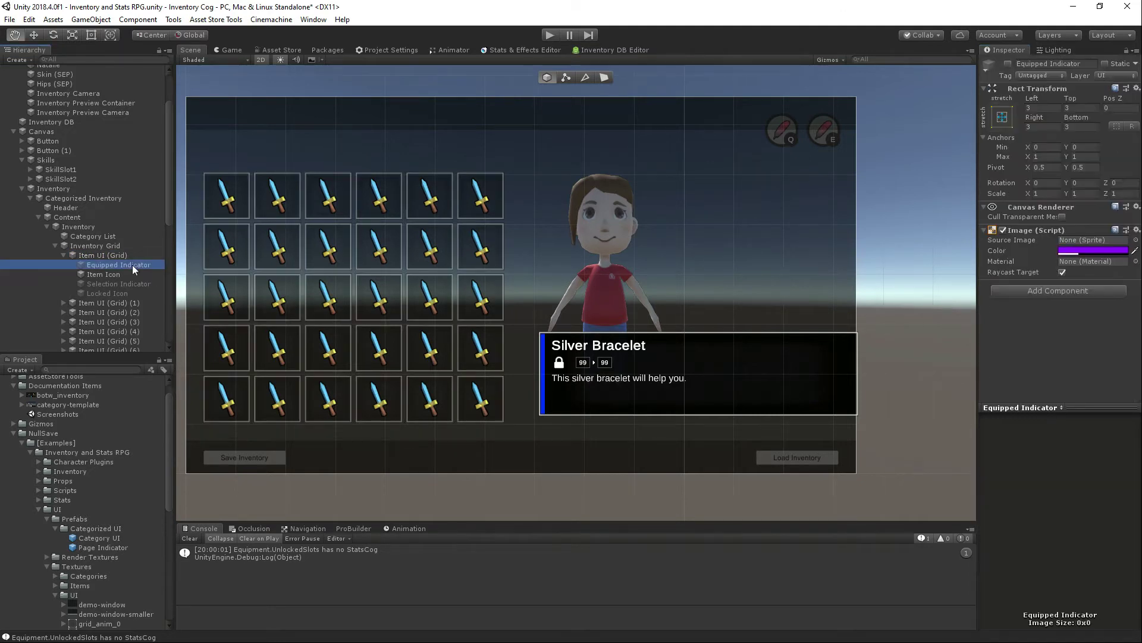
pyautogui.click(99, 255)
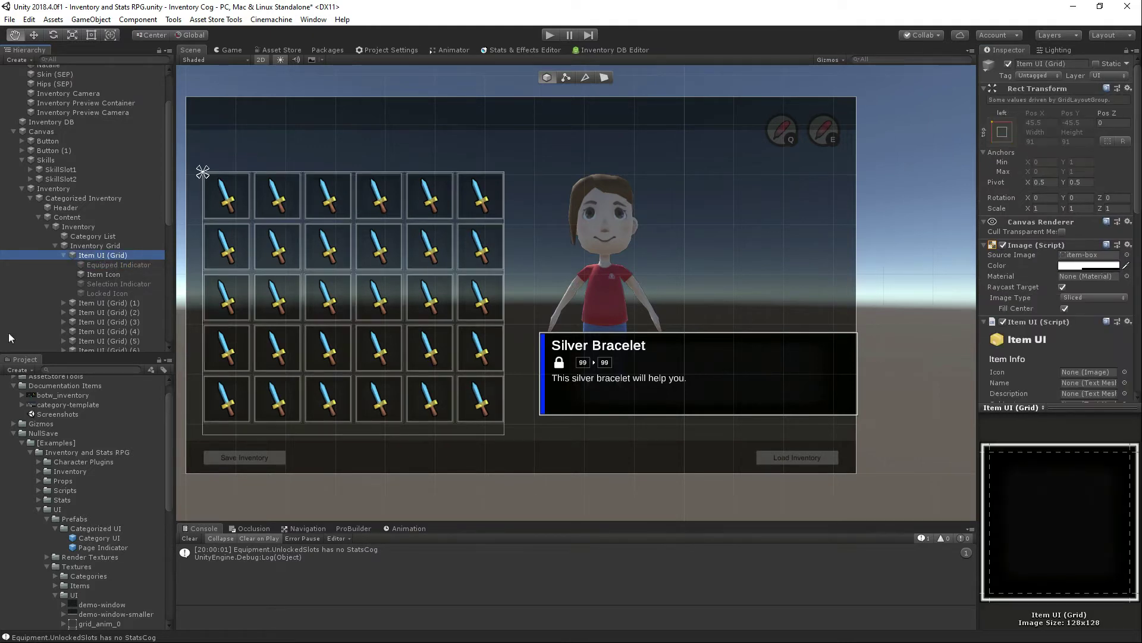
pyautogui.moveTo(94, 273); pyautogui.dragTo(1089, 374)
pyautogui.scroll(-3, 1050, 318)
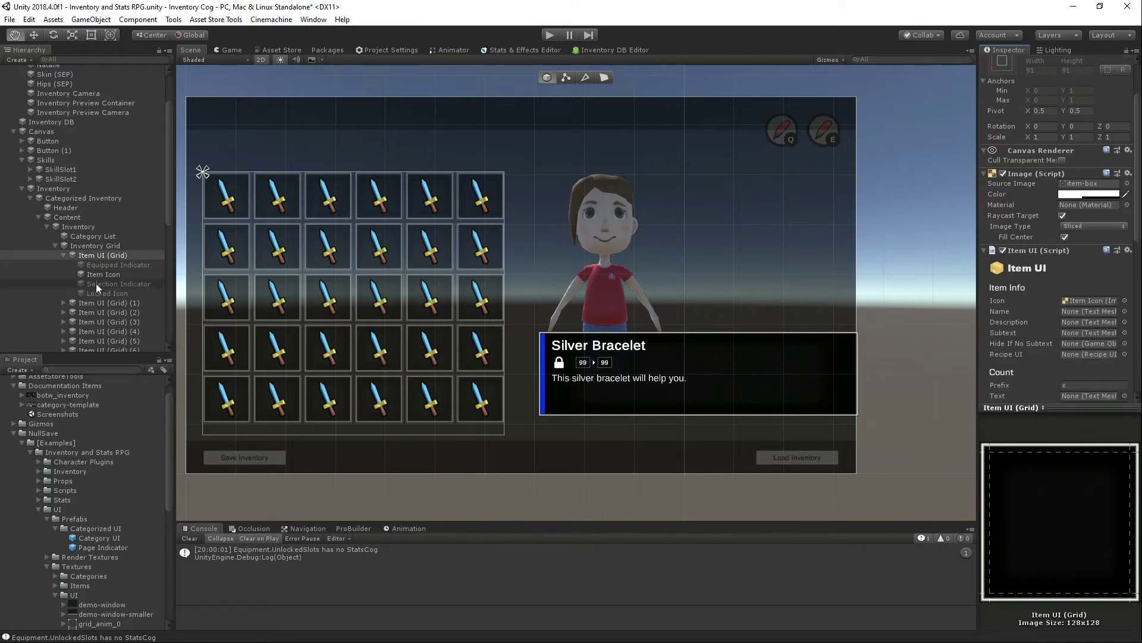
# Step: Assign the Selection Indicator child as the Item UI's Selected indicator and the Locked Icon child as its Locked Indicator
pyautogui.moveTo(95, 283); pyautogui.dragTo(1089, 373)
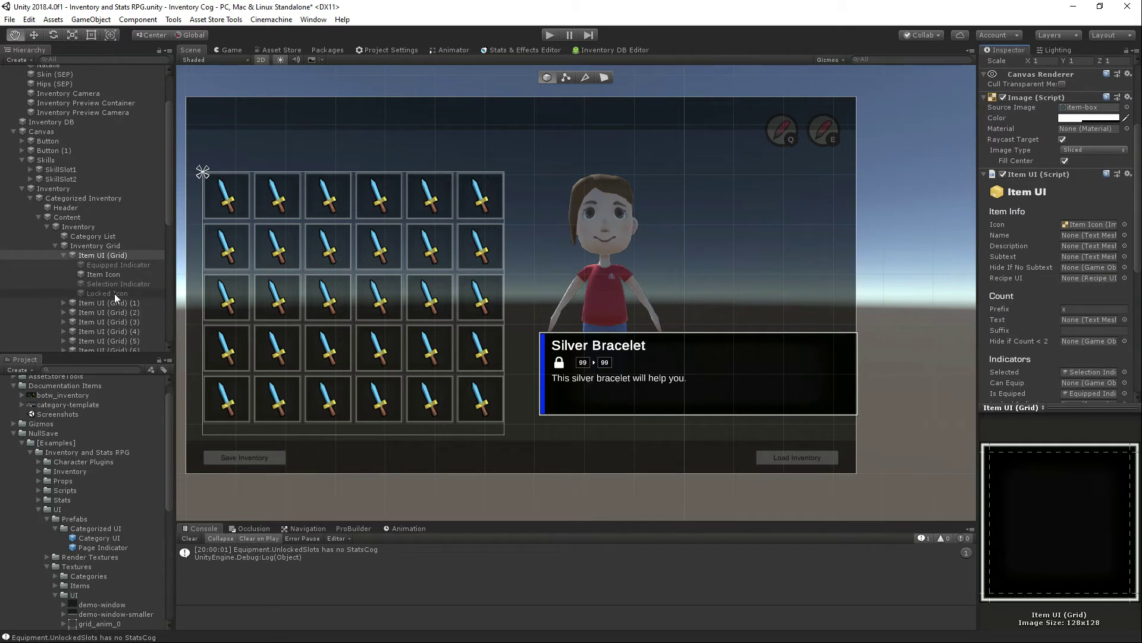
pyautogui.scroll(-2, 1062, 323)
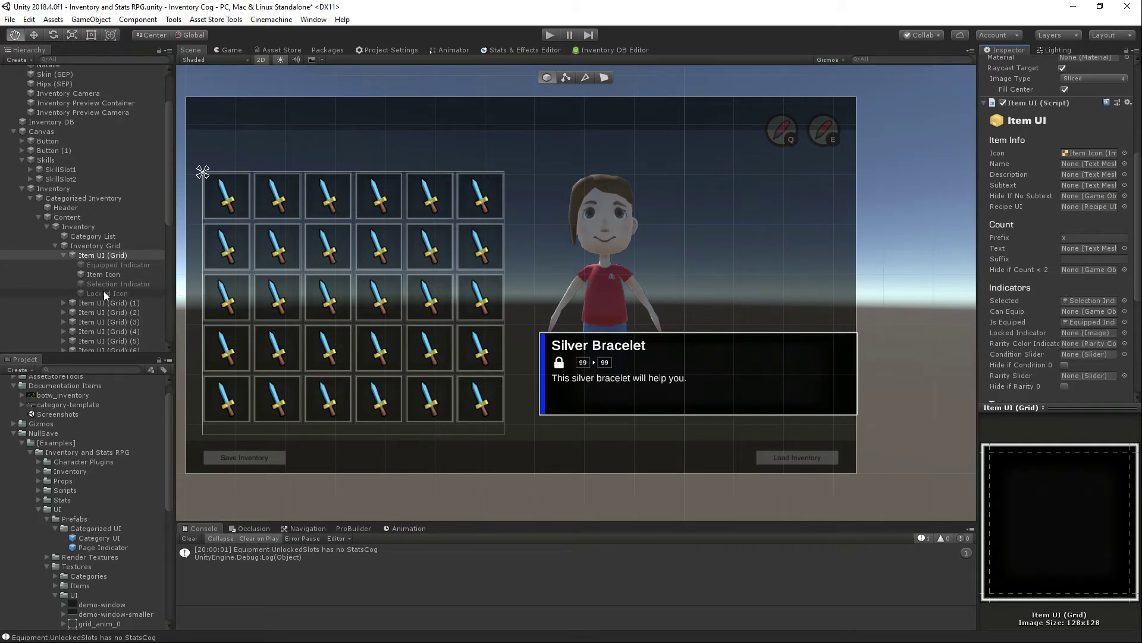
pyautogui.moveTo(103, 291); pyautogui.dragTo(1069, 343)
pyautogui.scroll(-5, 1065, 298)
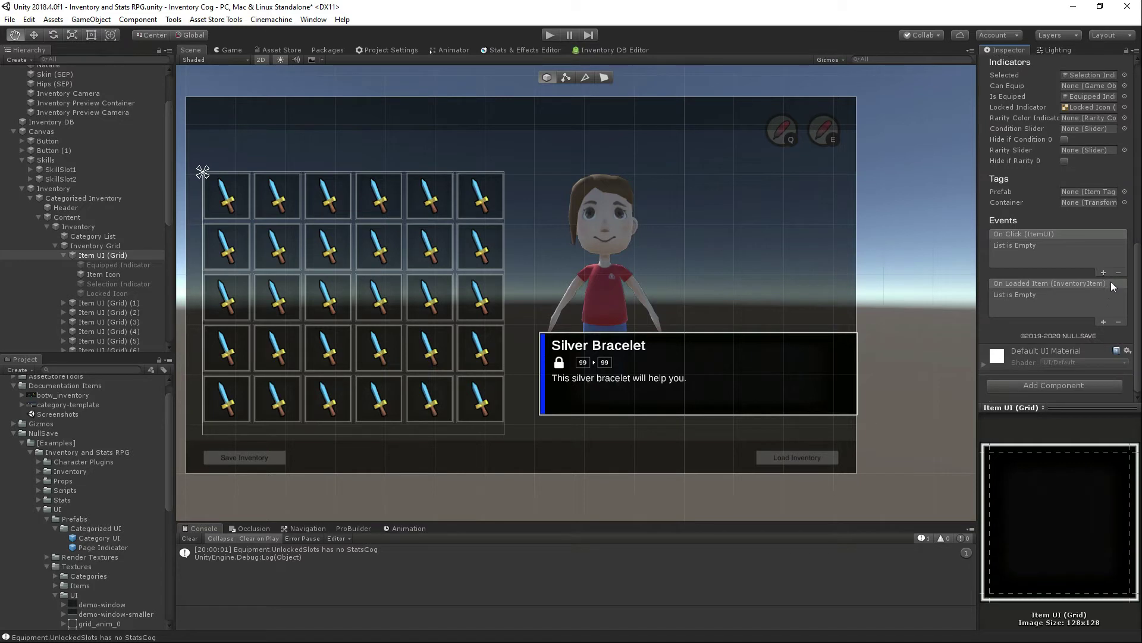
pyautogui.scroll(4, 1103, 278)
pyautogui.scroll(-4, 1101, 278)
# Step: Add an Event Trigger component to the first Item UI (Grid) object
pyautogui.click(1035, 385)
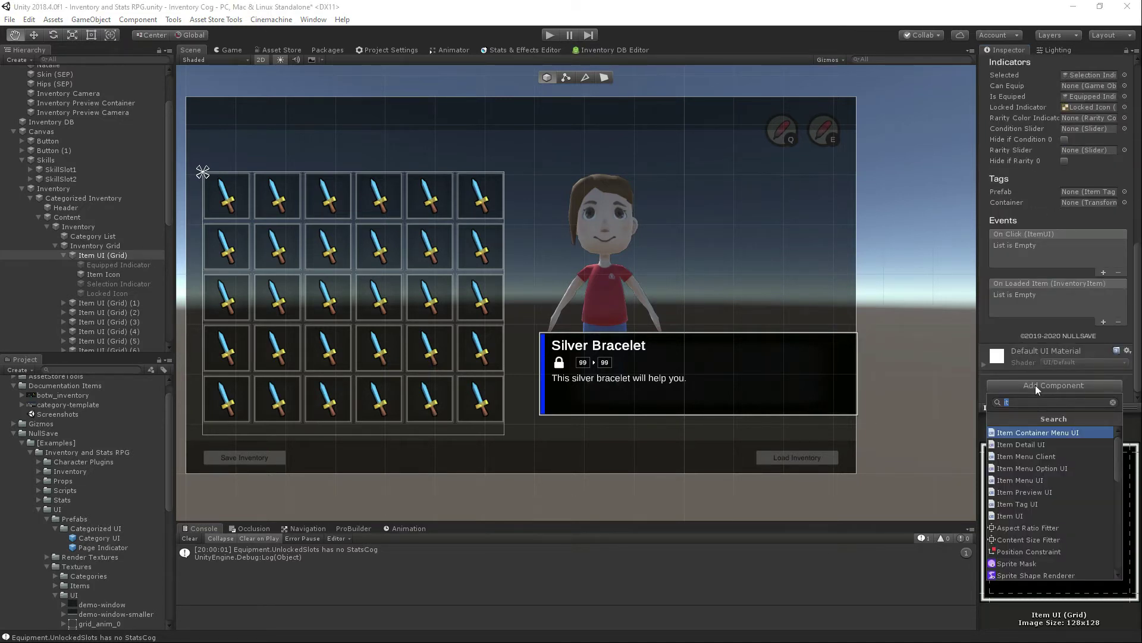
pyautogui.write('even')
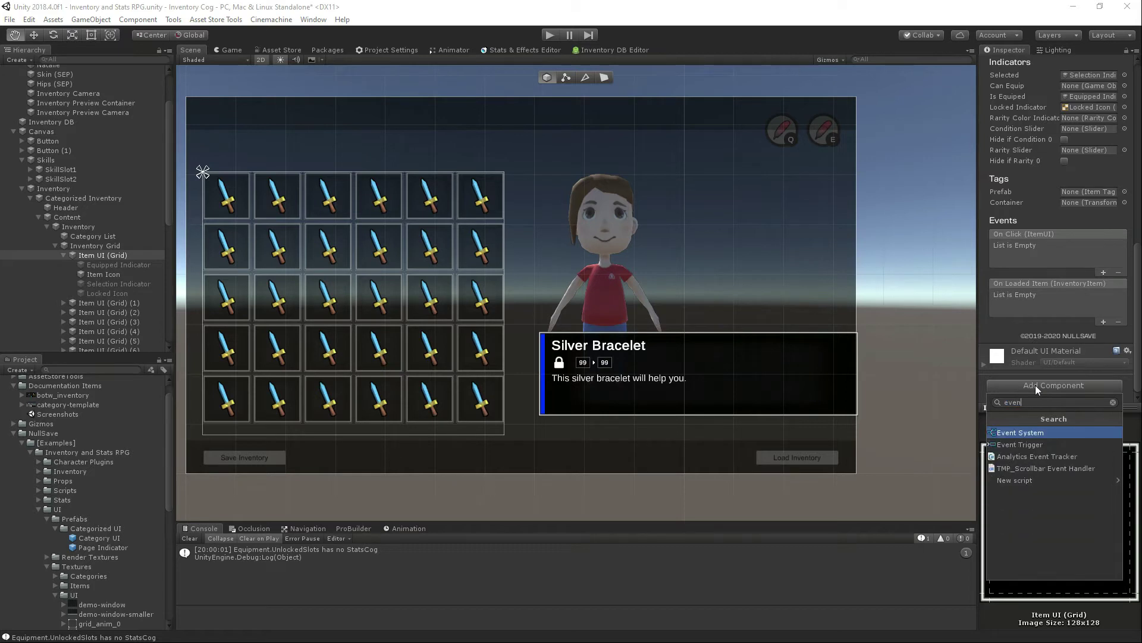
pyautogui.press('Down')
pyautogui.press('Return')
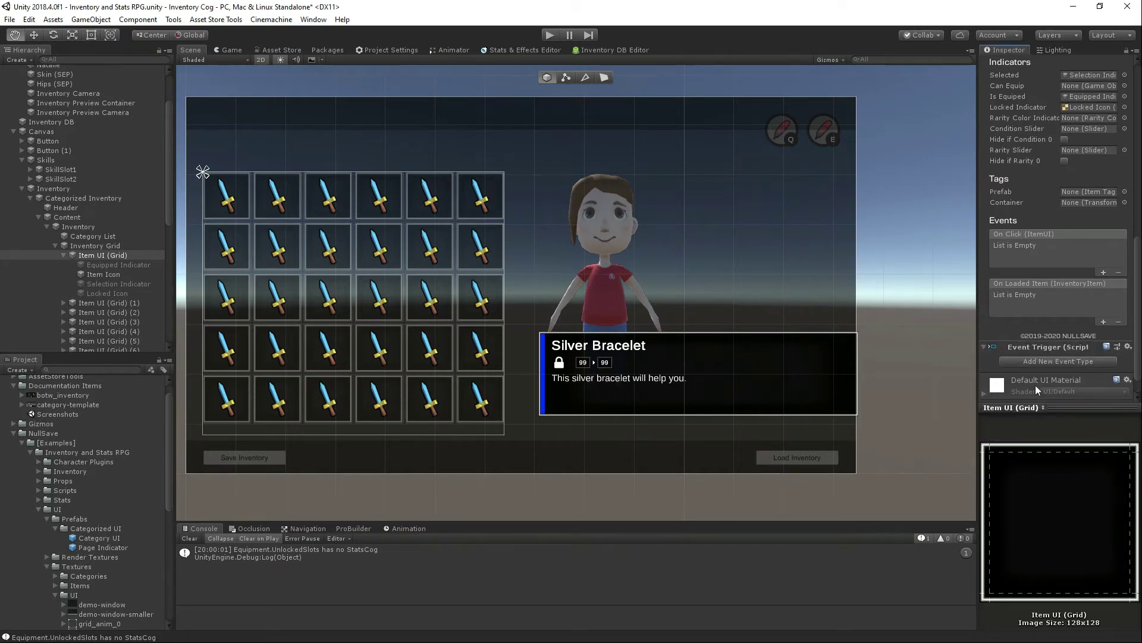
# Step: Add a PointerClick event to the Event Trigger that calls ItemUI.Click on the Item UI (Grid) object itself
pyautogui.click(1041, 362)
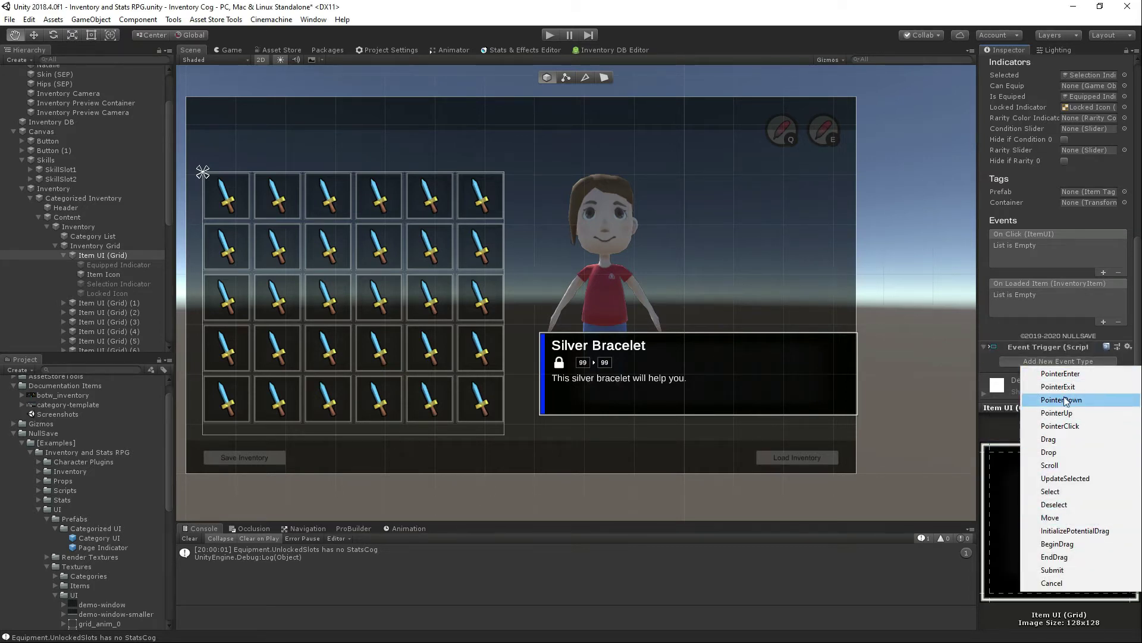
pyautogui.click(1075, 426)
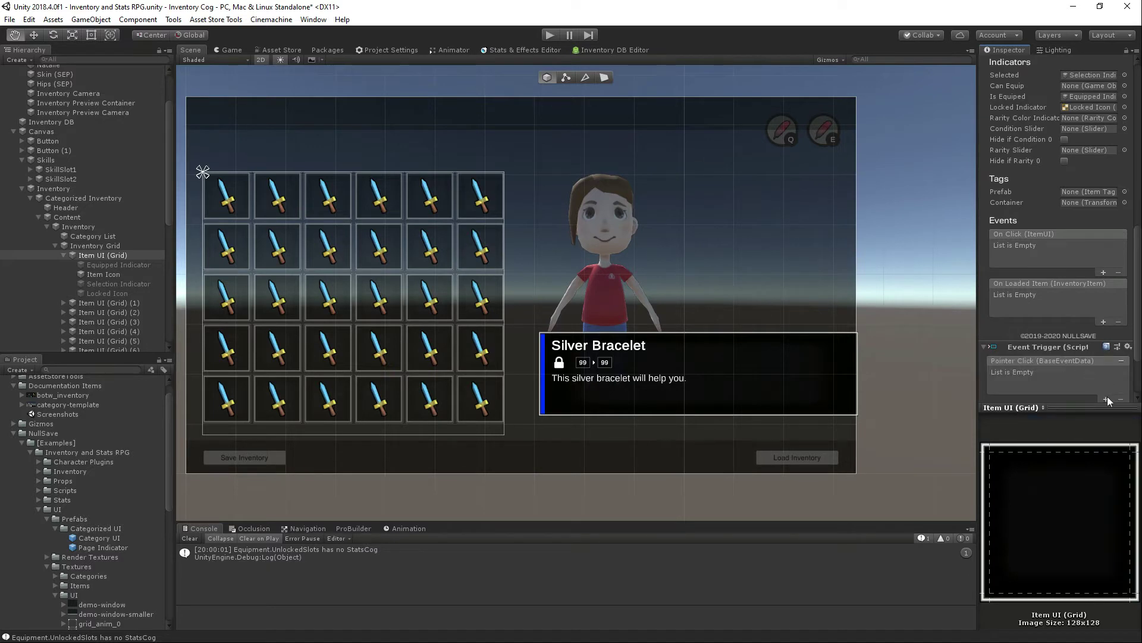
pyautogui.click(1107, 398)
pyautogui.moveTo(102, 254); pyautogui.dragTo(1011, 384)
pyautogui.click(1076, 375)
pyautogui.moveTo(1098, 458)
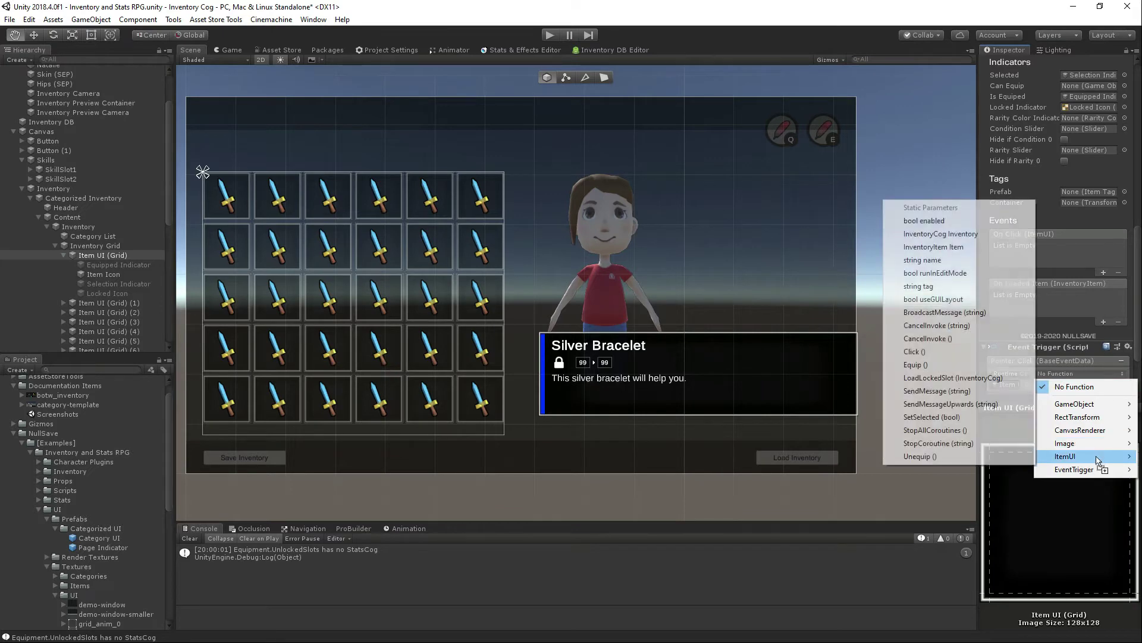
pyautogui.click(928, 352)
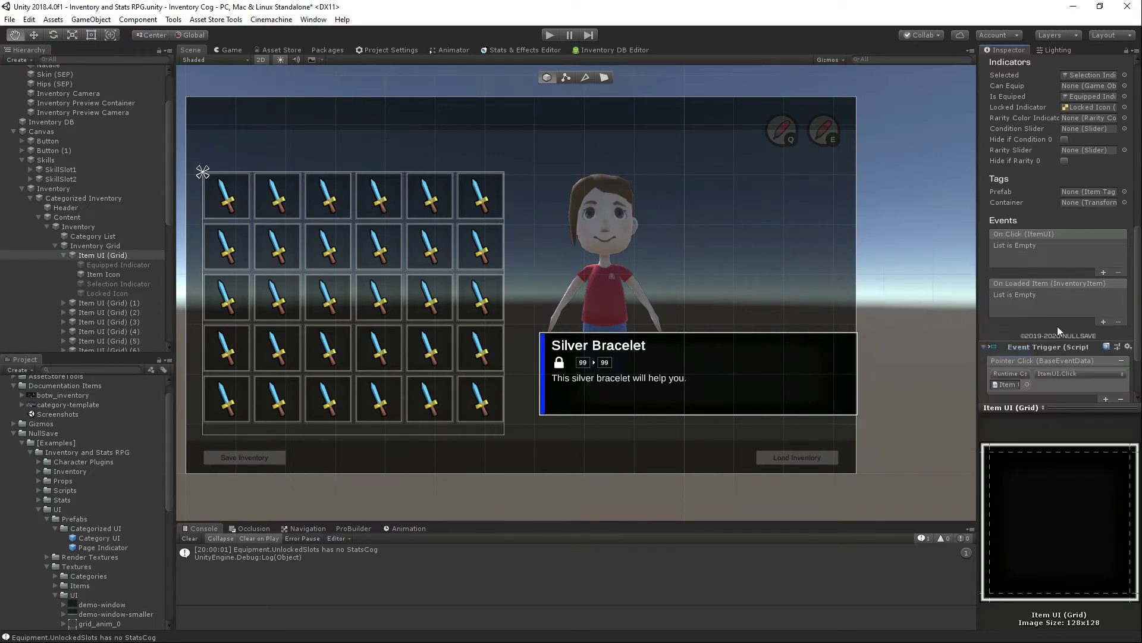
# Step: Save Item UI (Grid) as a prefab in the Categorized UI folder, and delete all Item UI (Grid) objects from the Inventory Grid
pyautogui.scroll(7, 1067, 267)
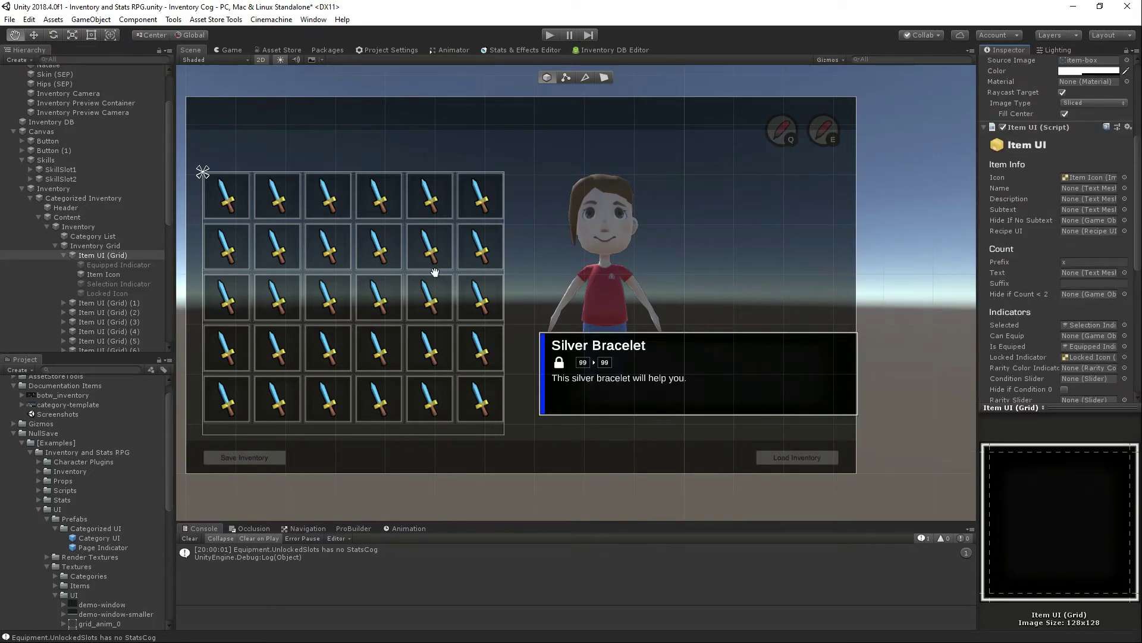
pyautogui.moveTo(98, 256); pyautogui.dragTo(102, 527)
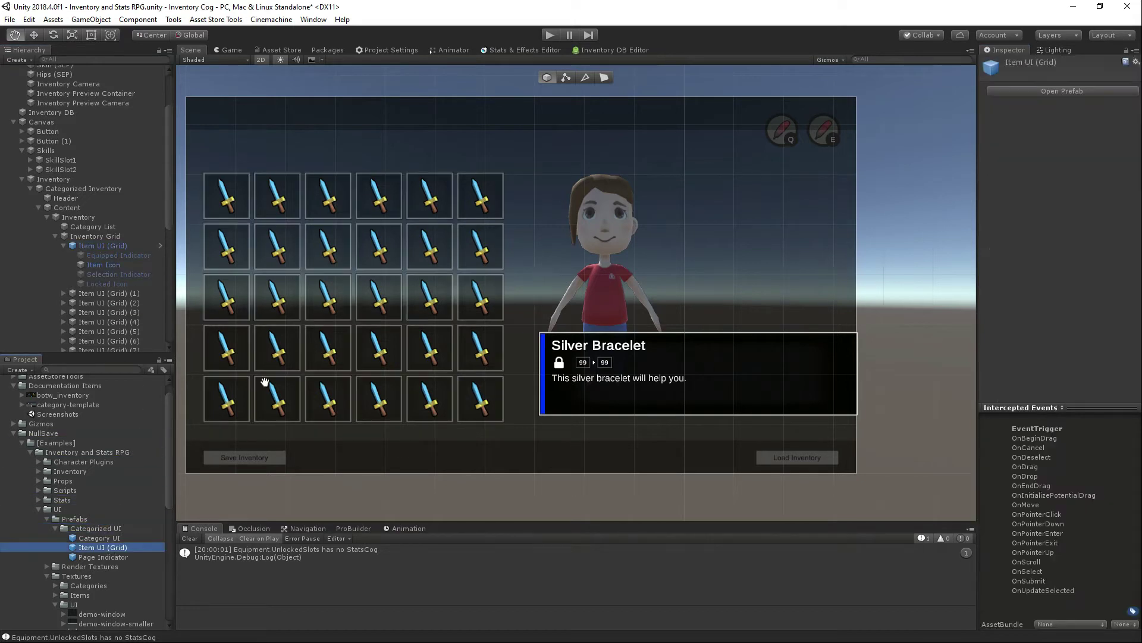
pyautogui.click(66, 247)
pyautogui.scroll(-5, 83, 247)
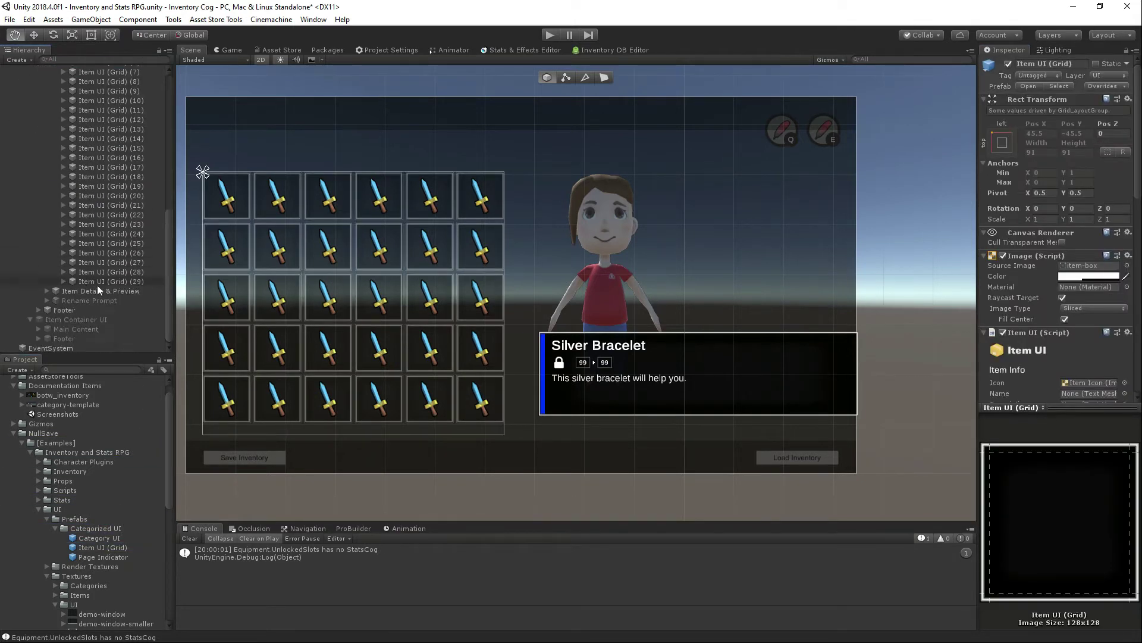
pyautogui.keyDown('shift'); pyautogui.click(98, 284); pyautogui.keyUp('shift')
pyautogui.press('Delete')
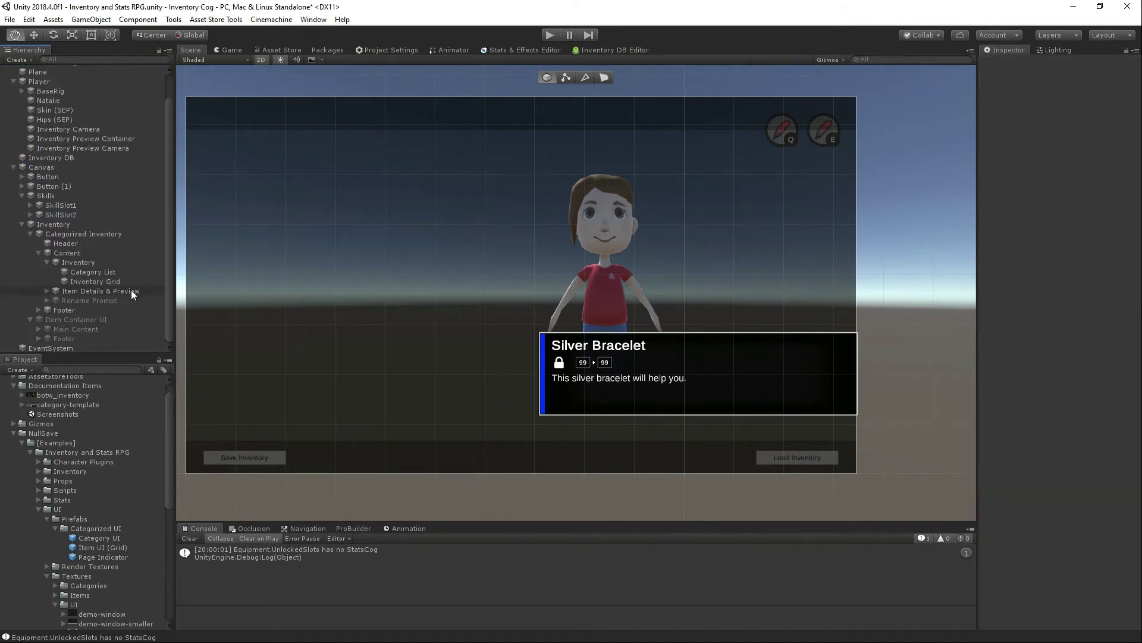
# Step: Add an Inventory Item Grid component to the Inventory Grid object
pyautogui.click(105, 280)
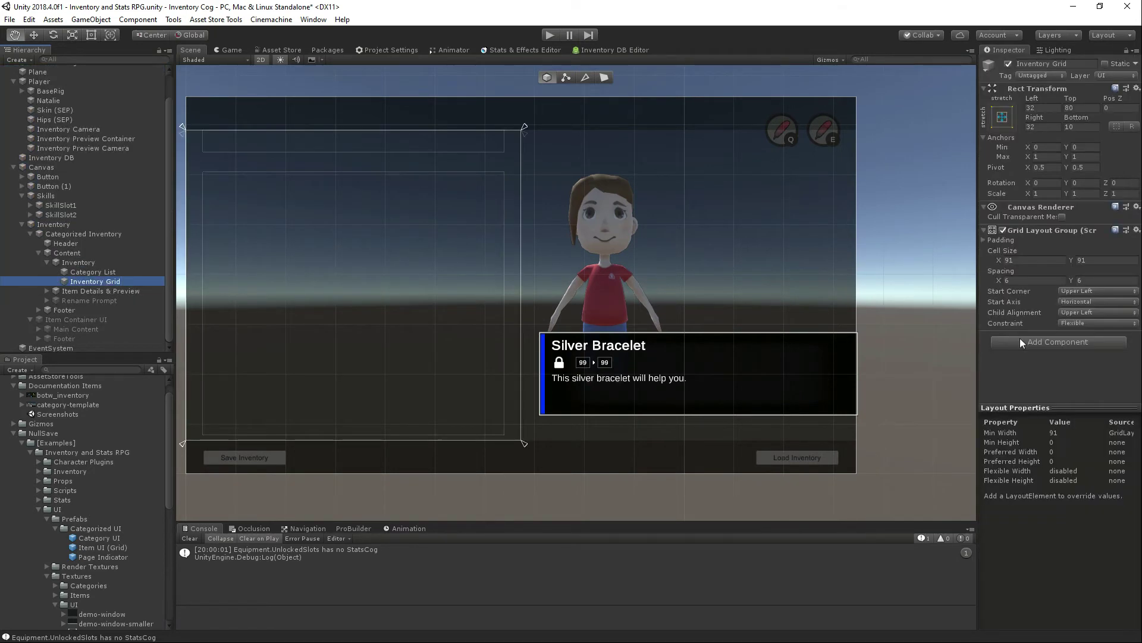
pyautogui.click(1044, 344)
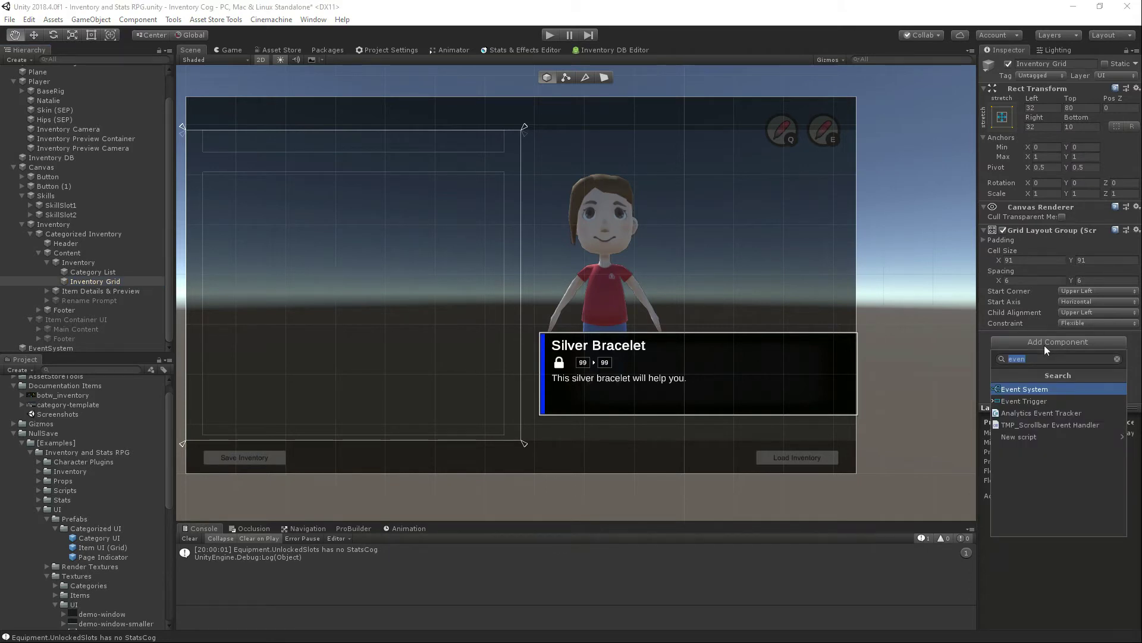
pyautogui.write('item gri')
pyautogui.press('Down')
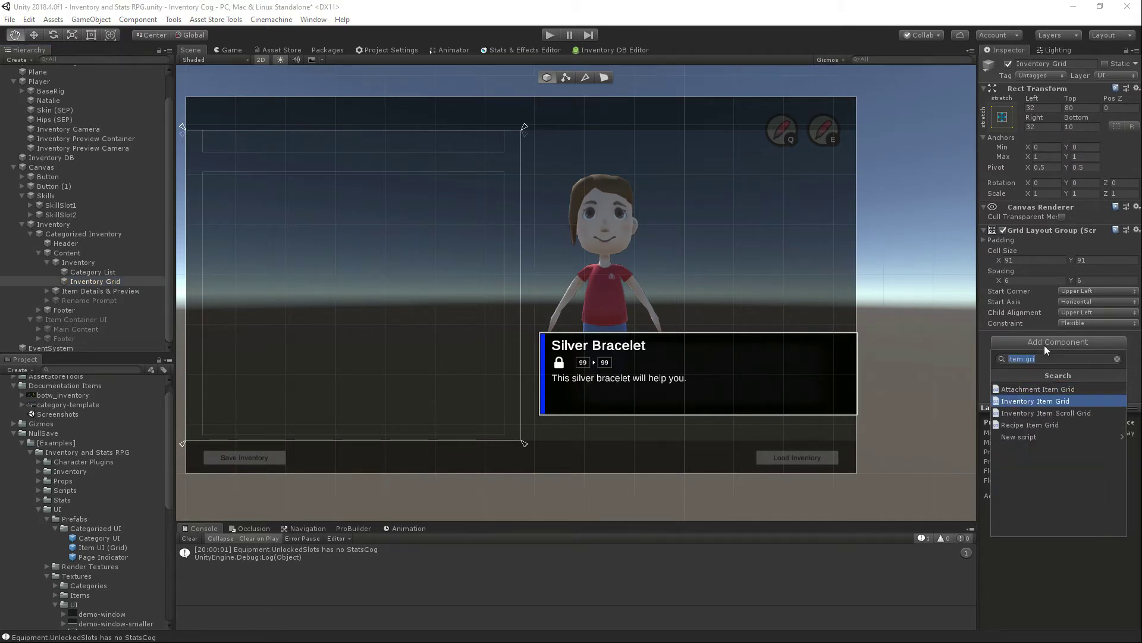
pyautogui.press('Return')
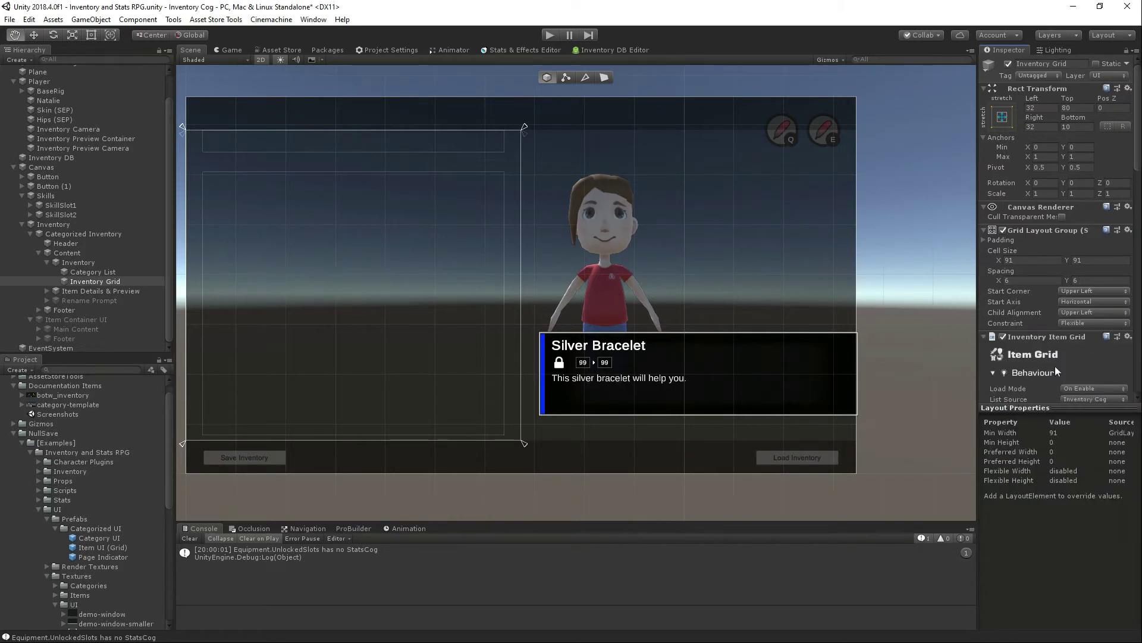
# Step: Examine the Item Grid's list source options and the component settings of the Category List and the top-level Inventory object
pyautogui.scroll(-4, 1055, 366)
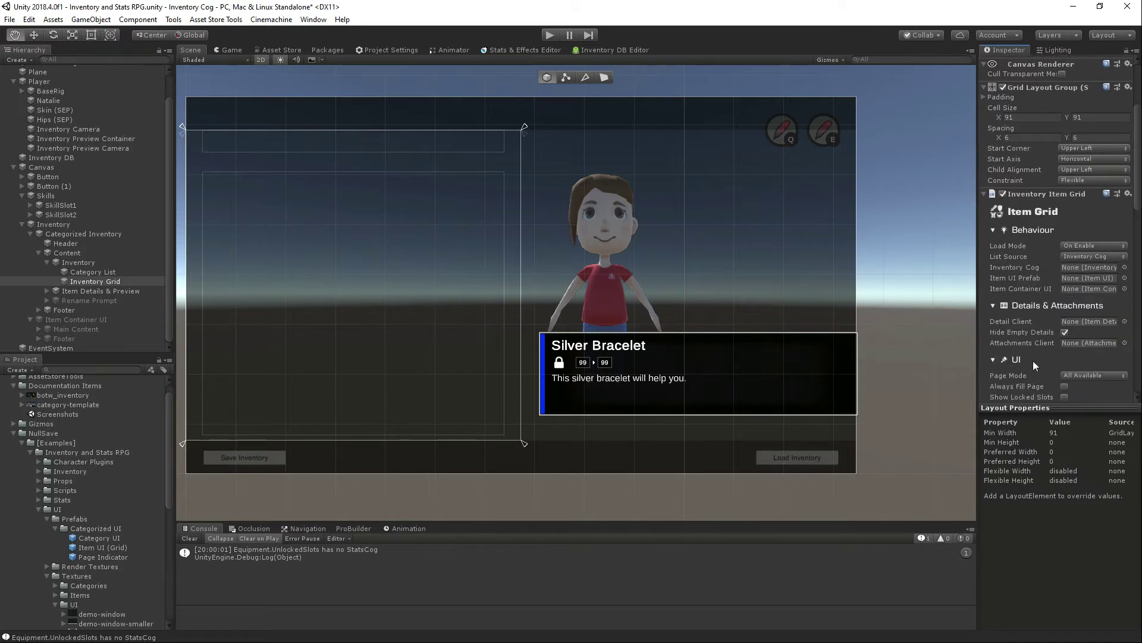
pyautogui.click(1069, 256)
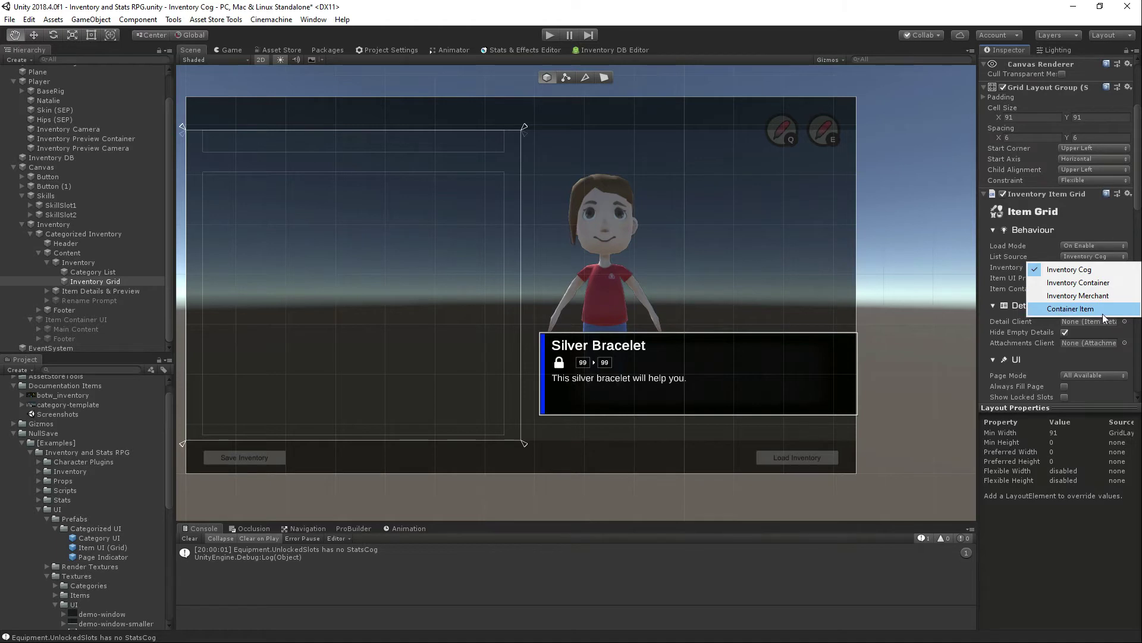
pyautogui.click(989, 266)
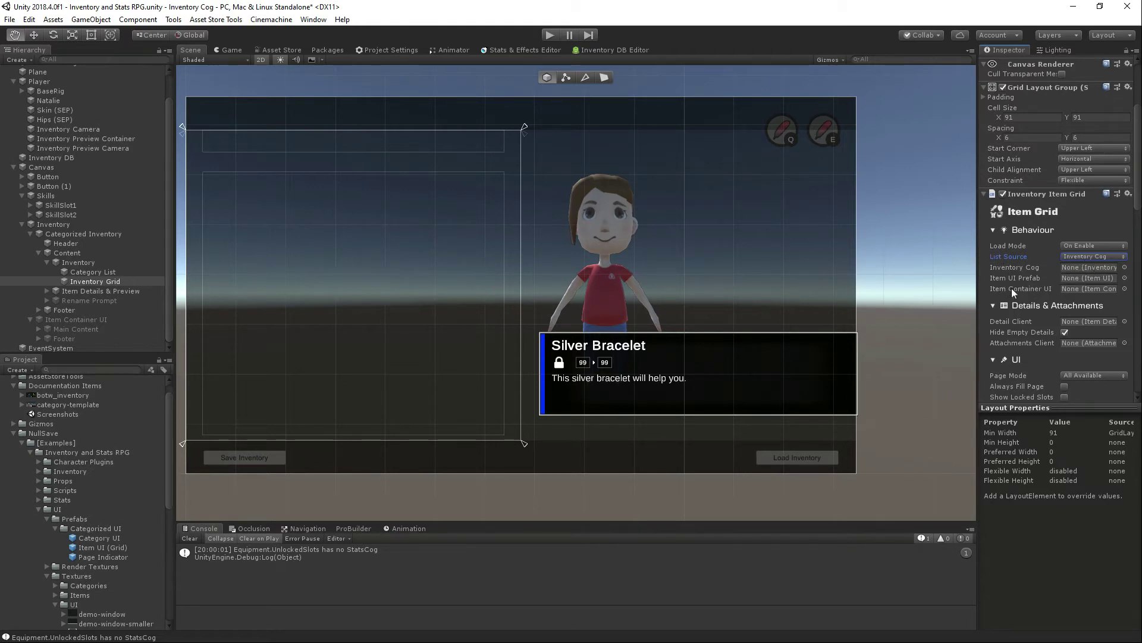
pyautogui.click(91, 271)
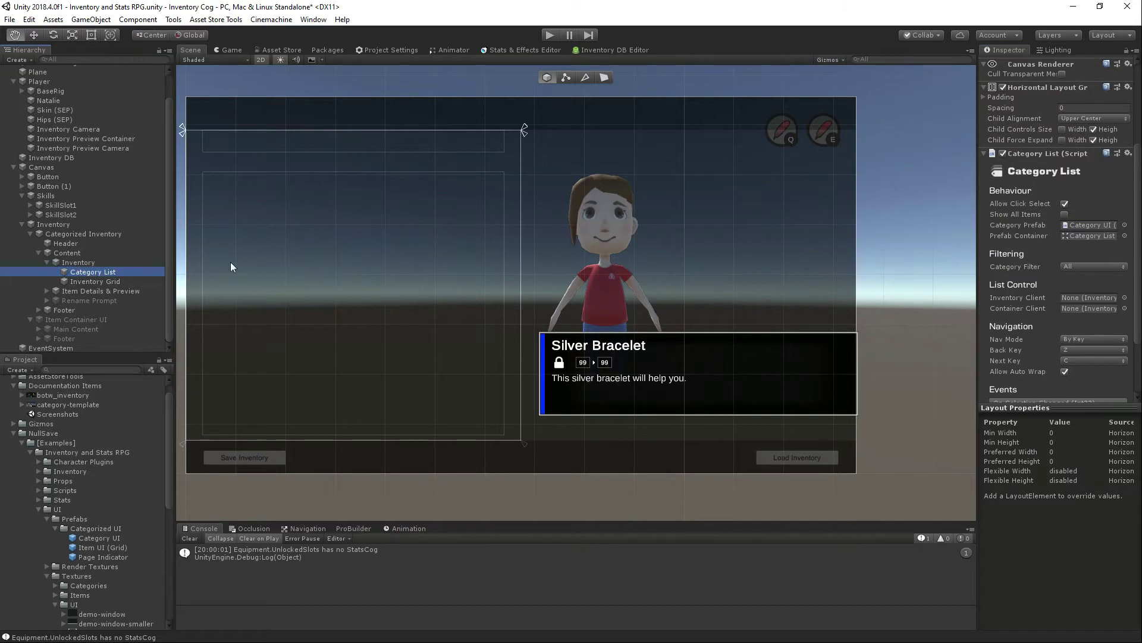
pyautogui.click(53, 224)
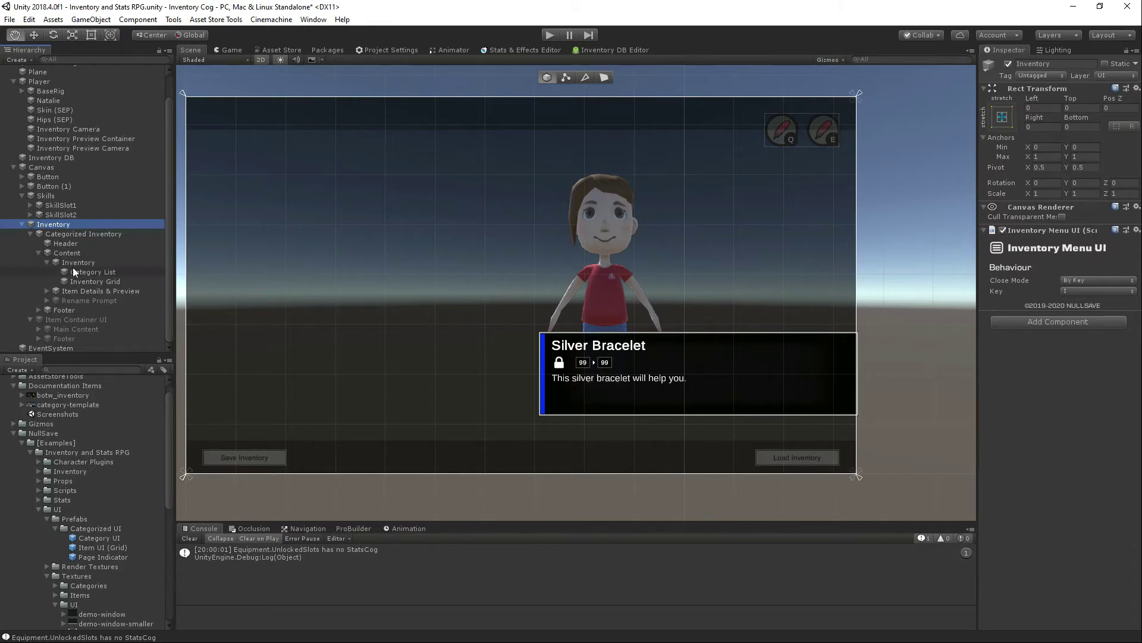
pyautogui.click(86, 282)
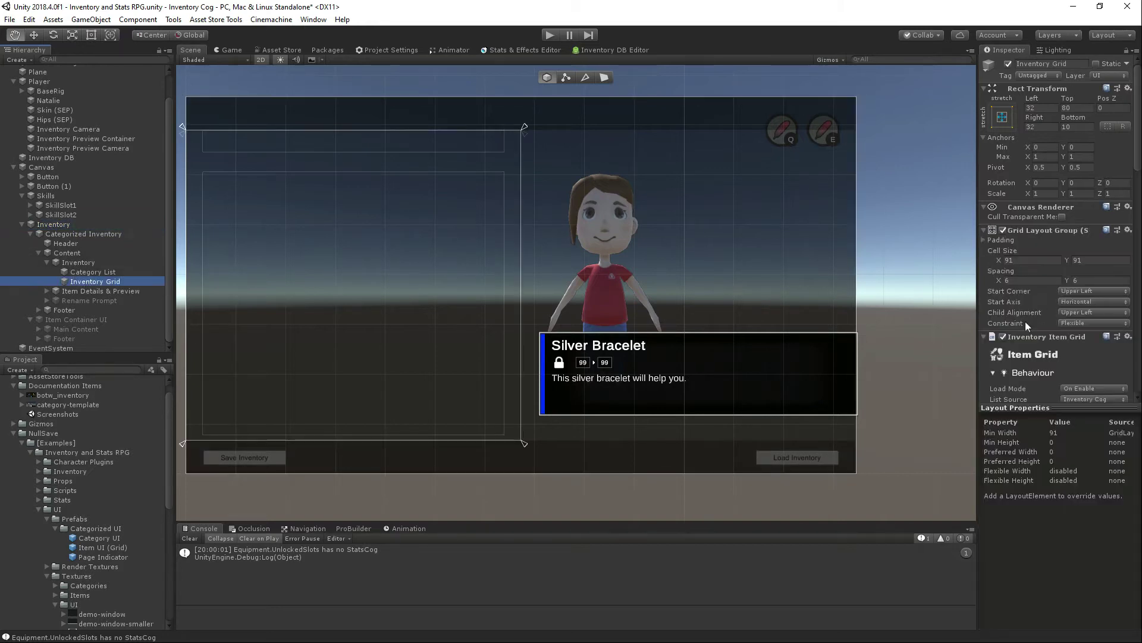
# Step: Assign the Item UI (Grid) prefab as the Item UI Prefab of the Inventory Grid's Item Grid component
pyautogui.scroll(-5, 1059, 291)
pyautogui.scroll(-4, 1059, 238)
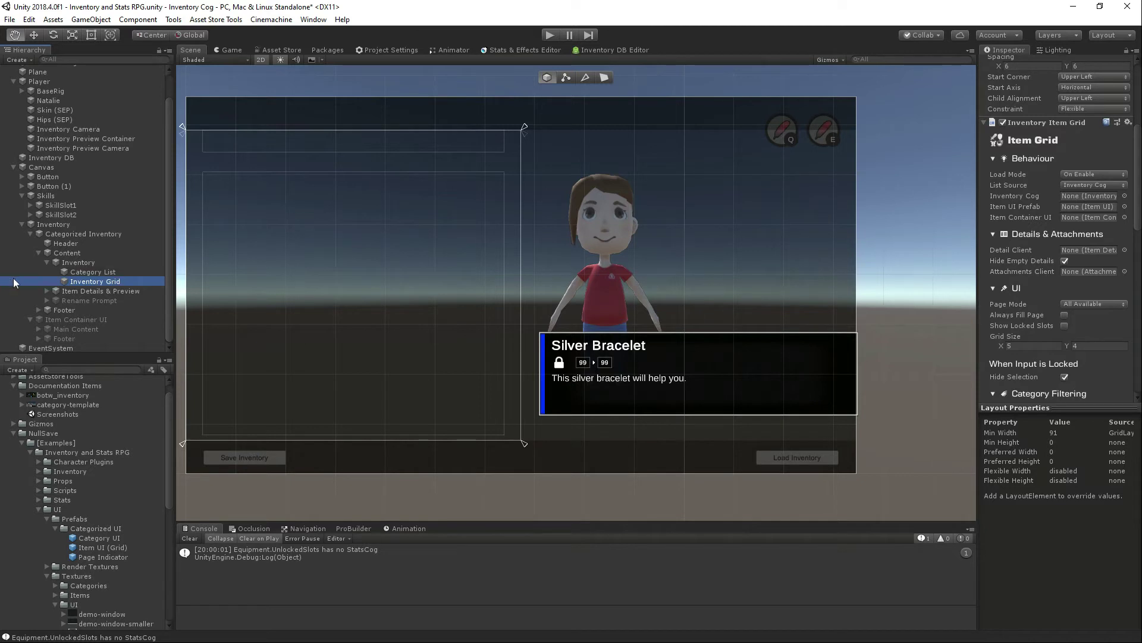
pyautogui.moveTo(74, 279); pyautogui.dragTo(1085, 221)
pyautogui.click(1091, 219)
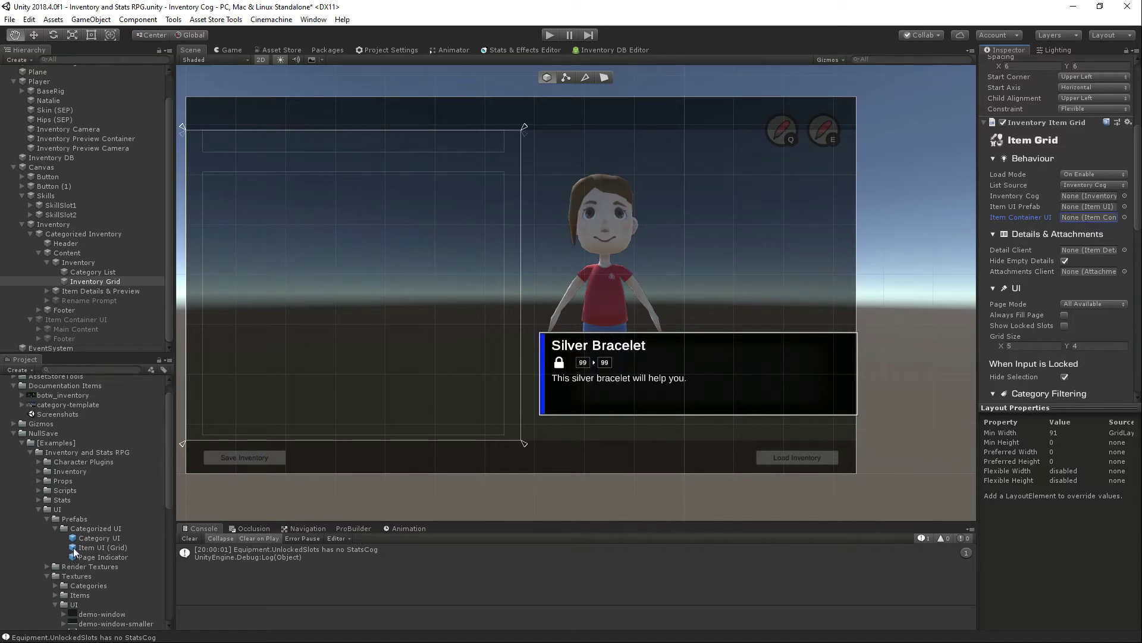
pyautogui.moveTo(74, 547); pyautogui.dragTo(1103, 209)
# Step: Keep the Item Grid's page mode at All Available and enable Show Locked Slots
pyautogui.scroll(-1, 1012, 288)
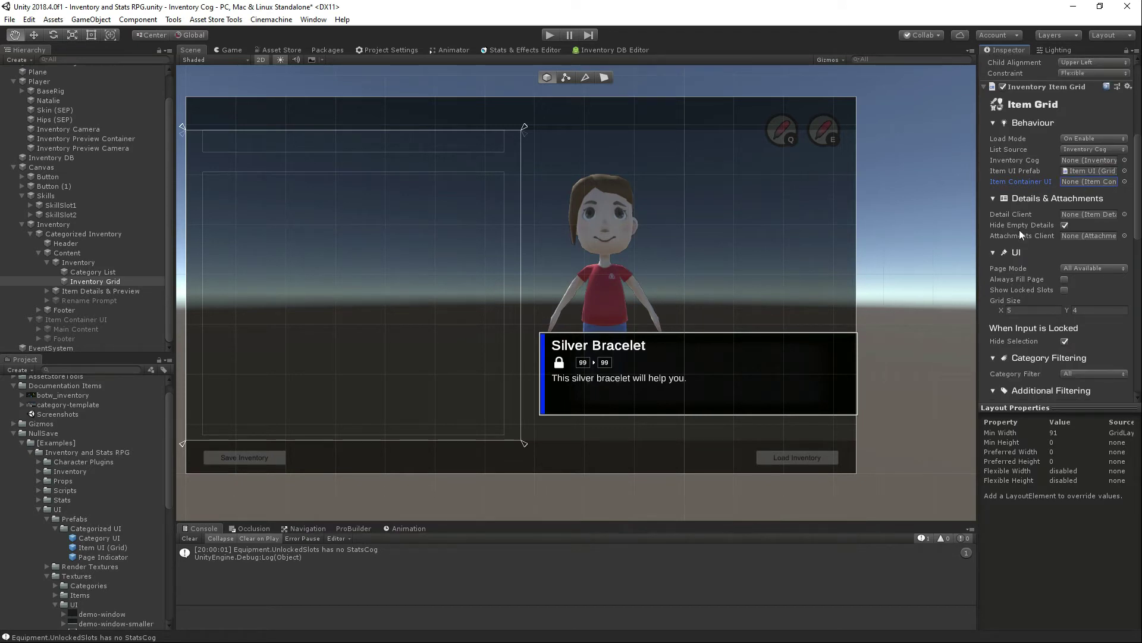
pyautogui.scroll(-2, 1019, 228)
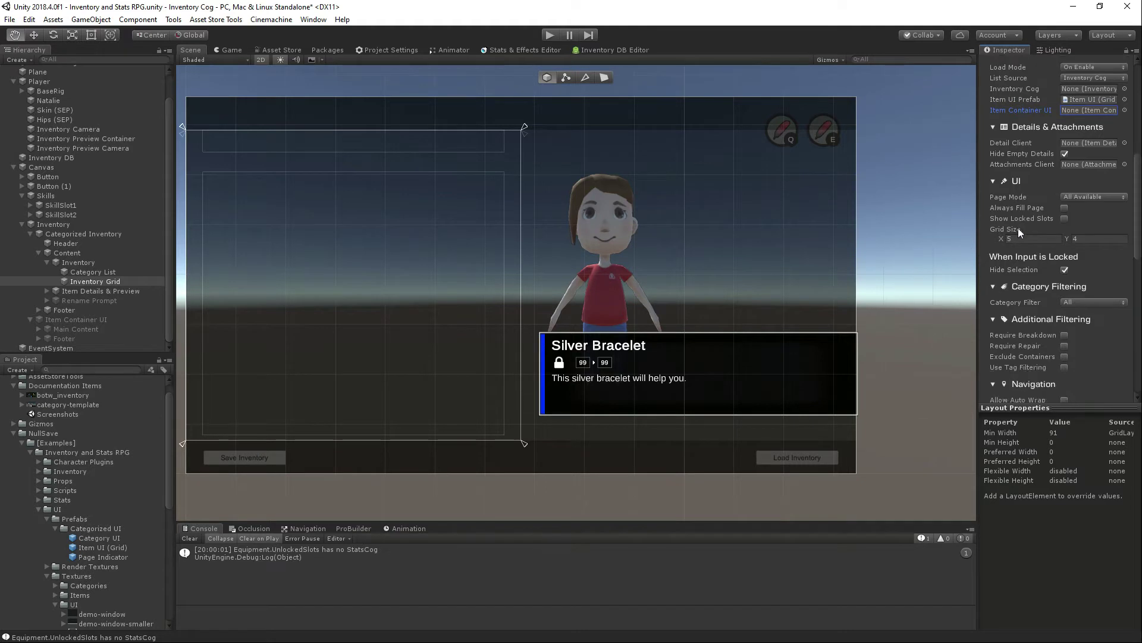
pyautogui.click(1080, 196)
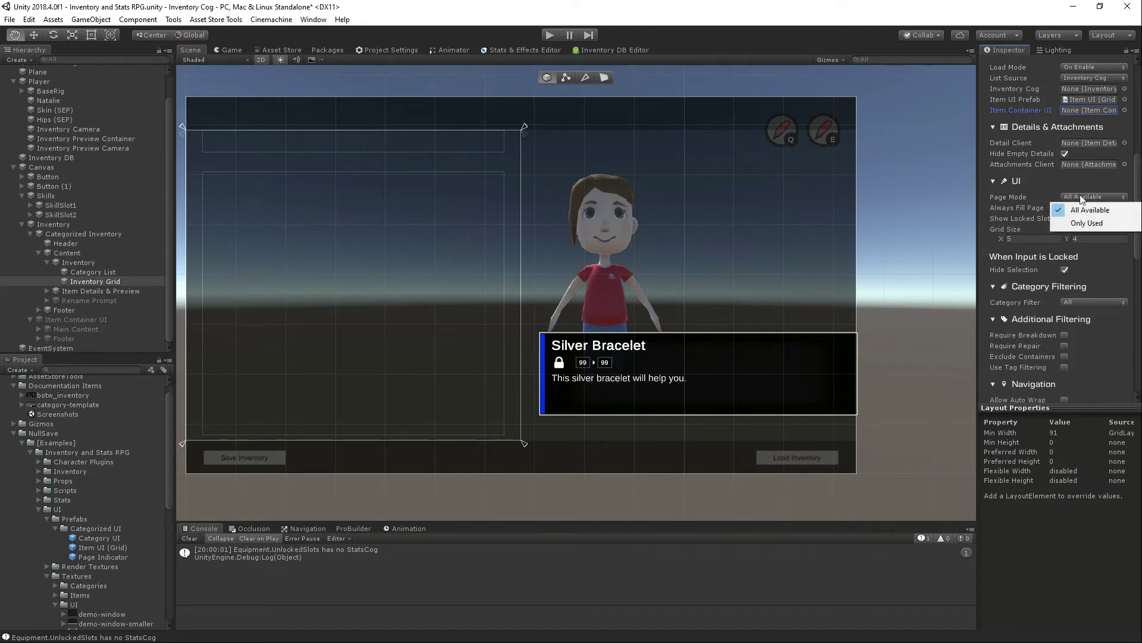
pyautogui.click(1010, 203)
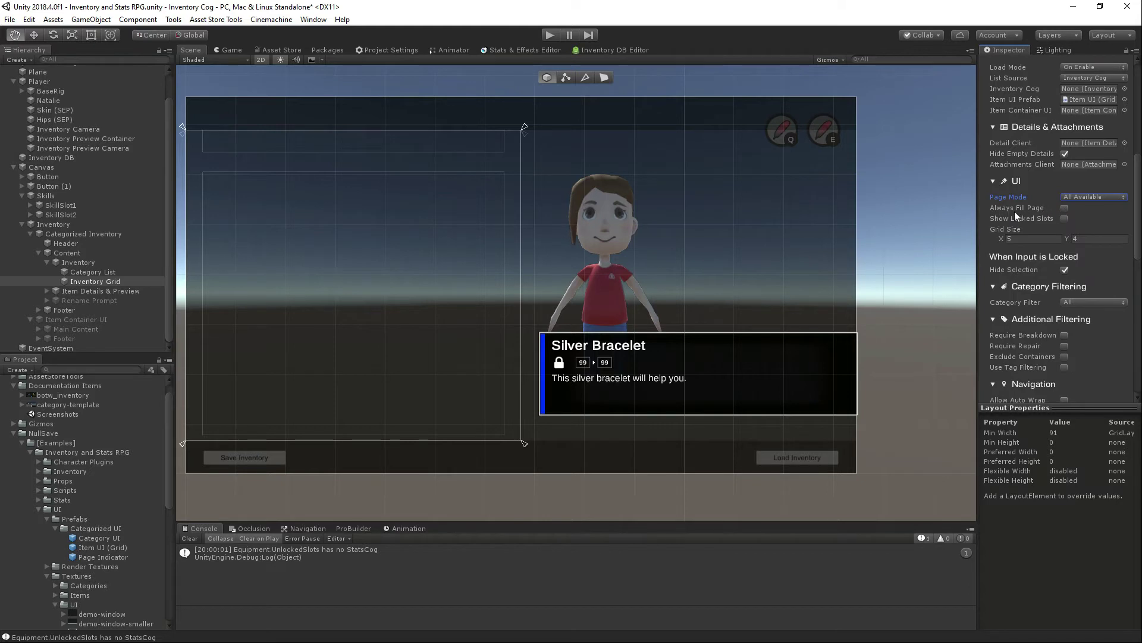
pyautogui.click(1064, 219)
# Step: Enable Can Click Select in the Item Grid's navigation settings and set the navigation mode to By Button
pyautogui.scroll(-3, 1048, 274)
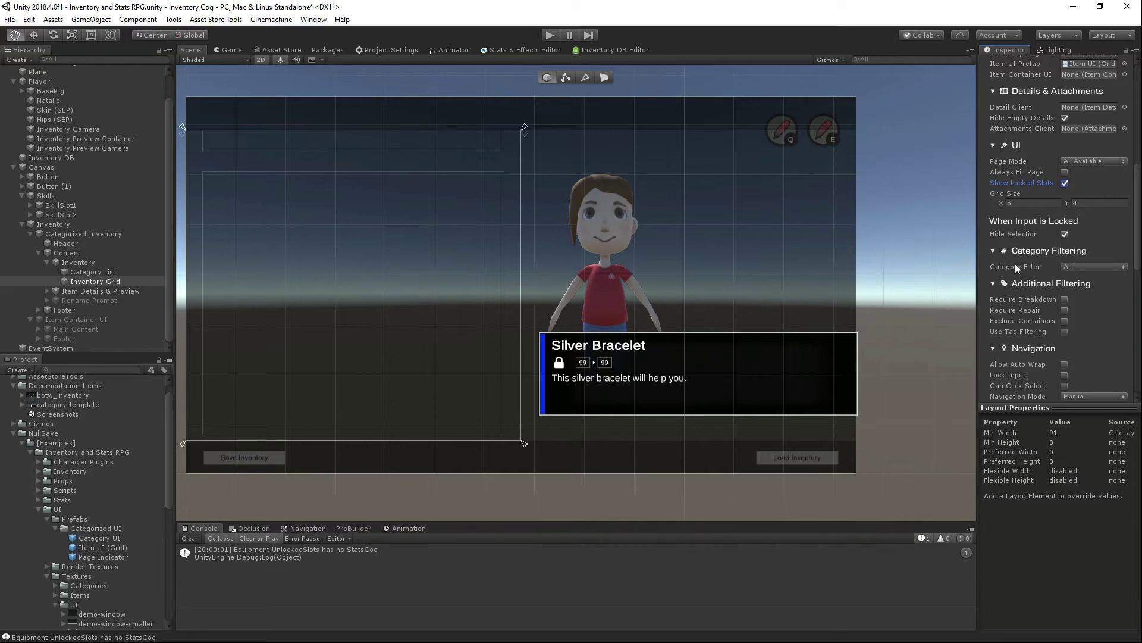
pyautogui.click(991, 254)
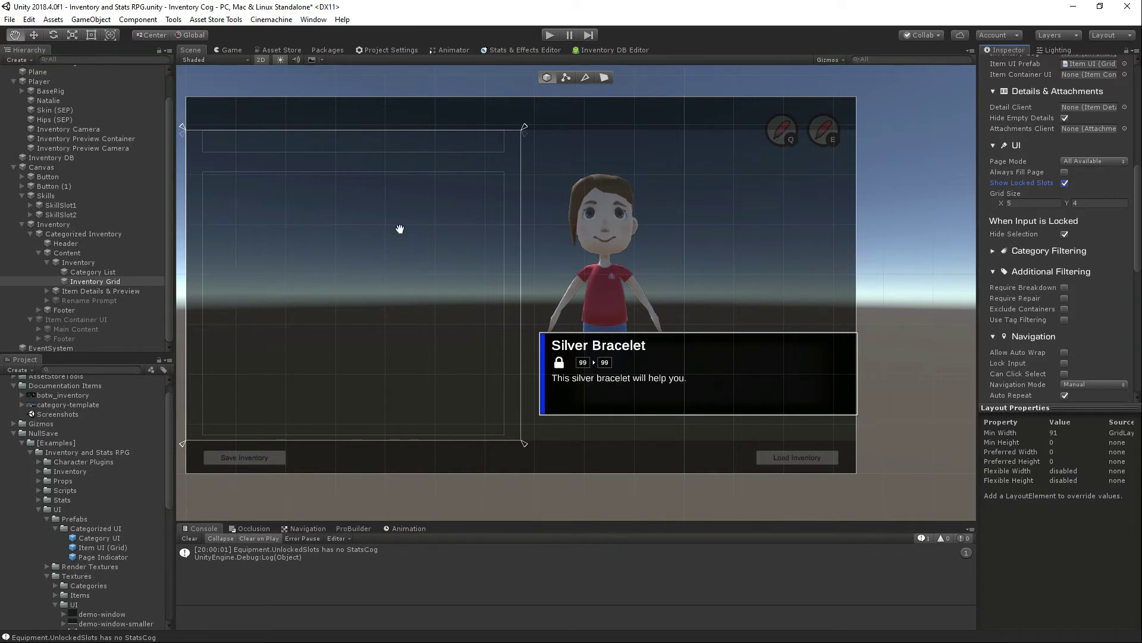
pyautogui.click(993, 272)
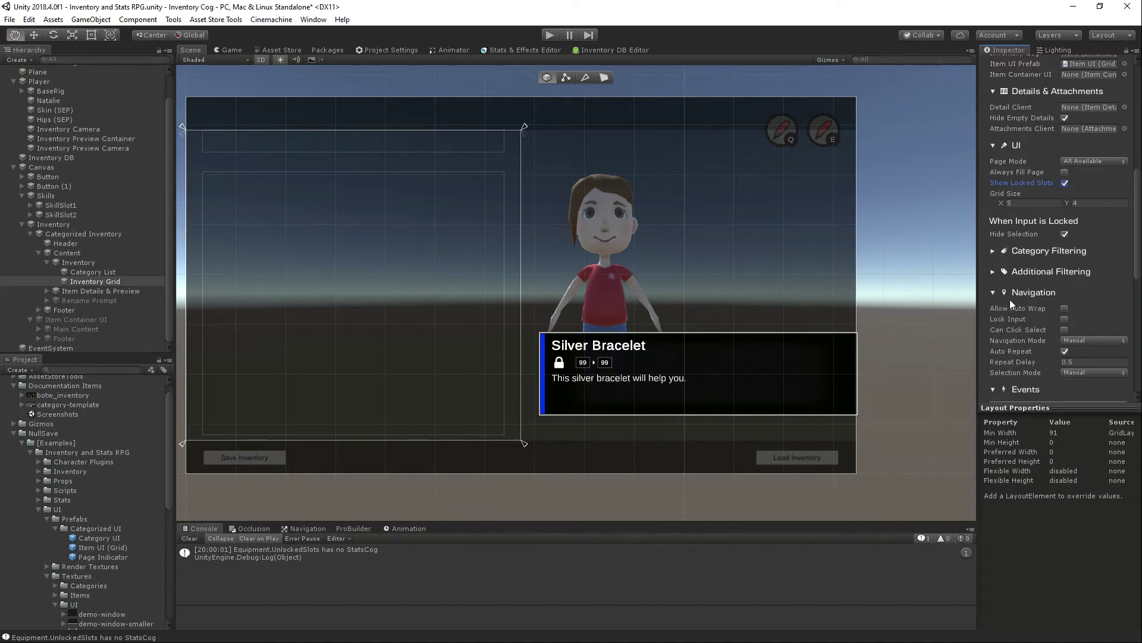
pyautogui.click(1063, 330)
pyautogui.click(1080, 340)
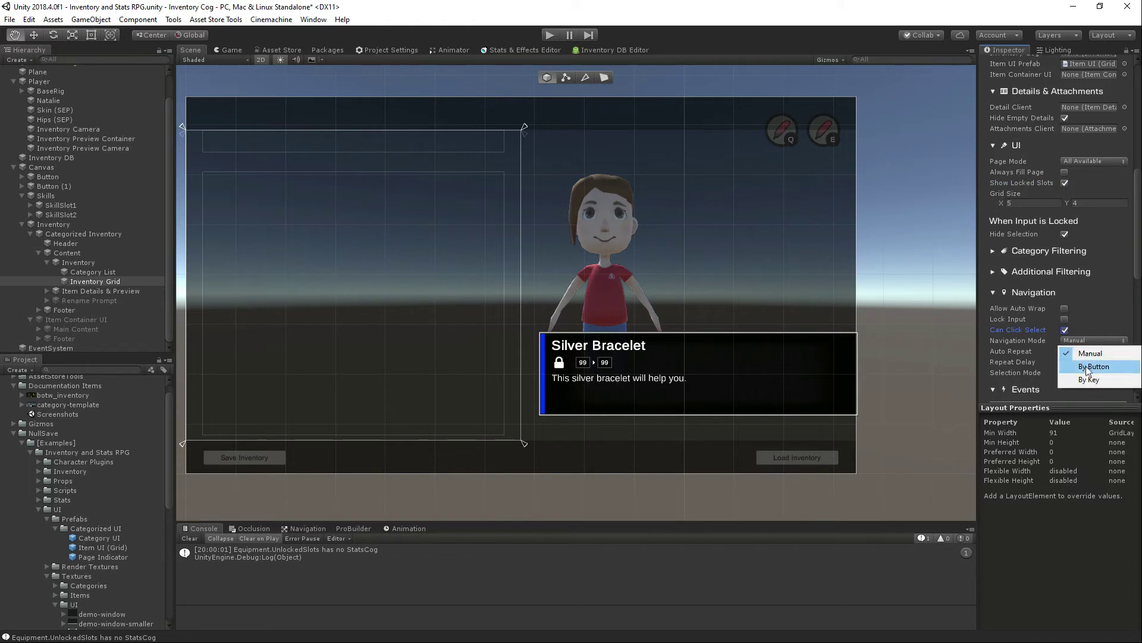
pyautogui.click(1087, 367)
pyautogui.scroll(-3, 1070, 326)
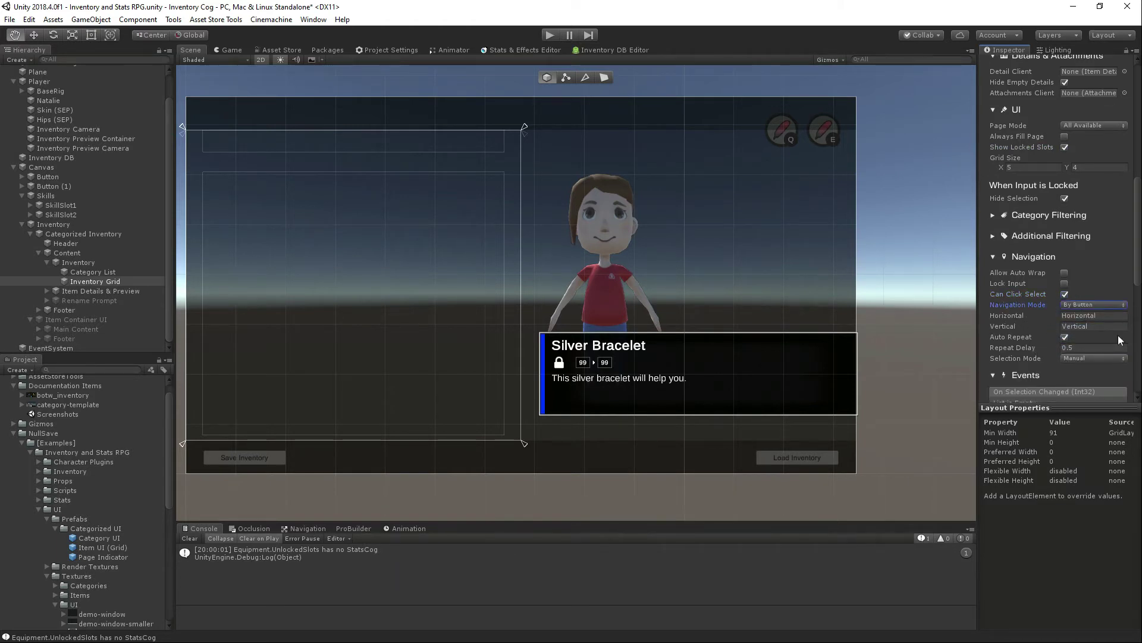
# Step: Assign the Inventory Grid as the Inventory Client in the Category List's list control settings
pyautogui.scroll(-3, 1070, 275)
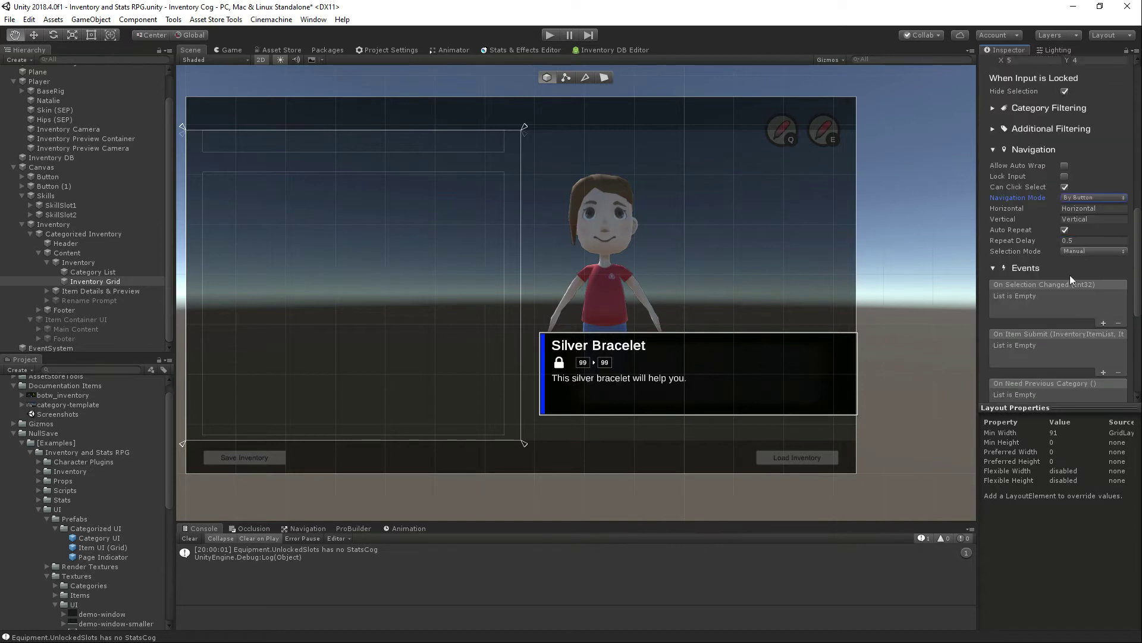
pyautogui.scroll(-4, 1062, 253)
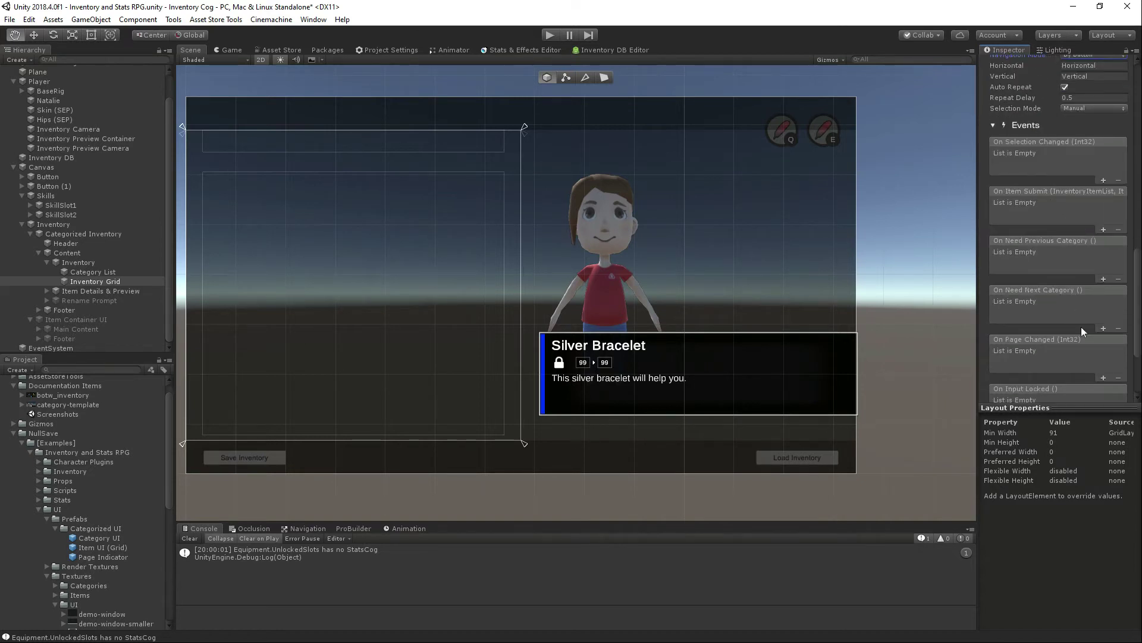
pyautogui.scroll(15, 1081, 327)
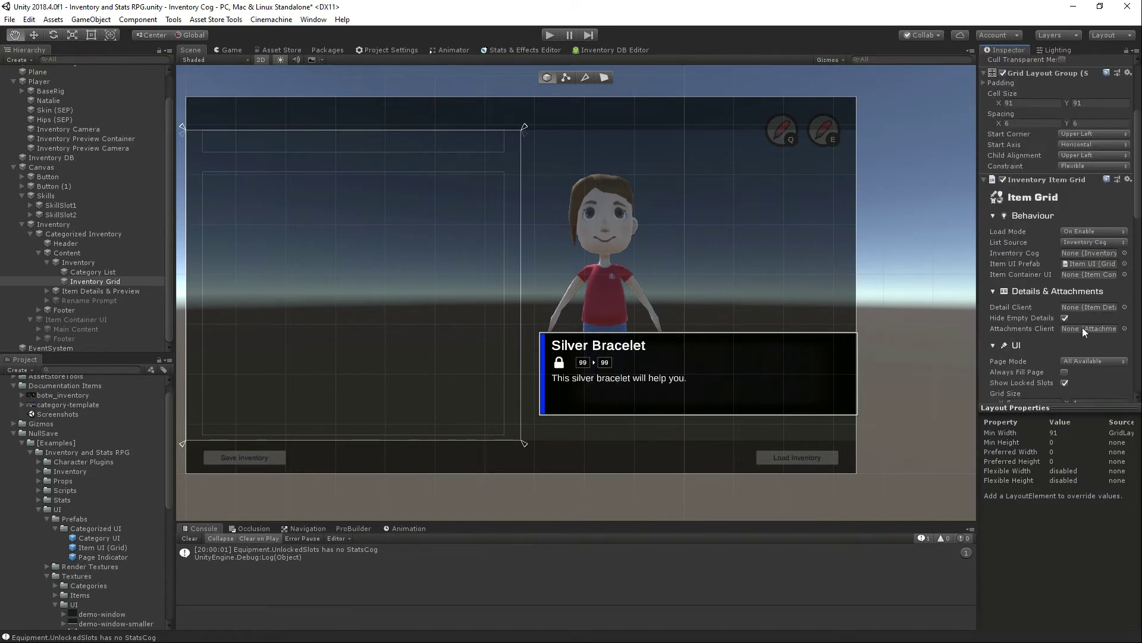
pyautogui.scroll(3, 1083, 329)
pyautogui.click(91, 272)
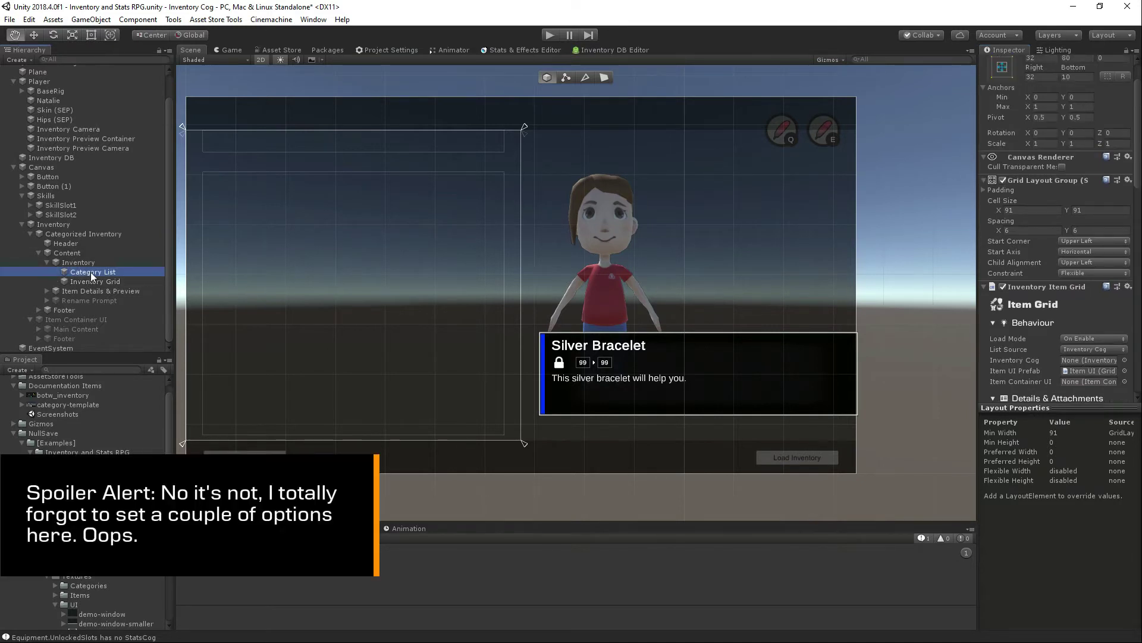
pyautogui.scroll(-1, 1054, 290)
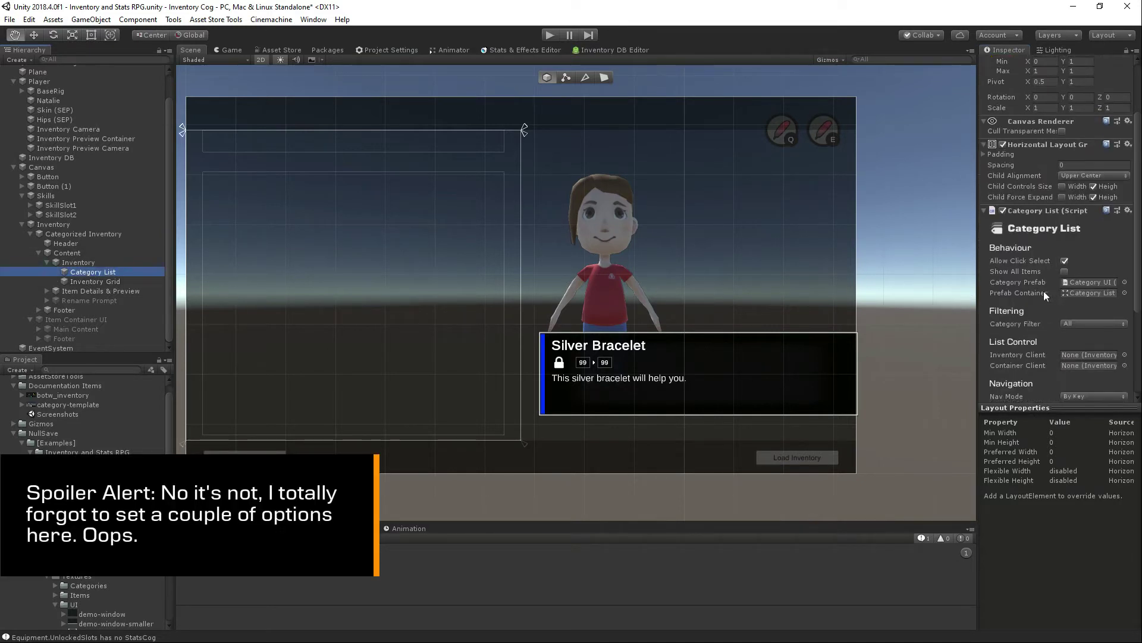
pyautogui.scroll(-1, 1035, 297)
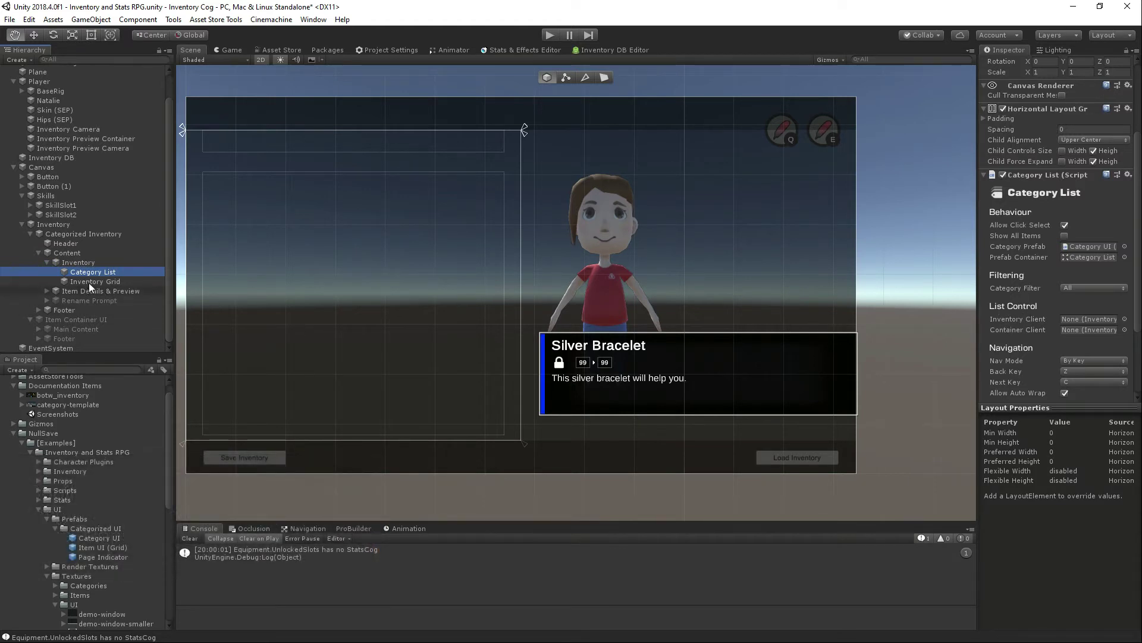
pyautogui.moveTo(90, 282); pyautogui.dragTo(1079, 321)
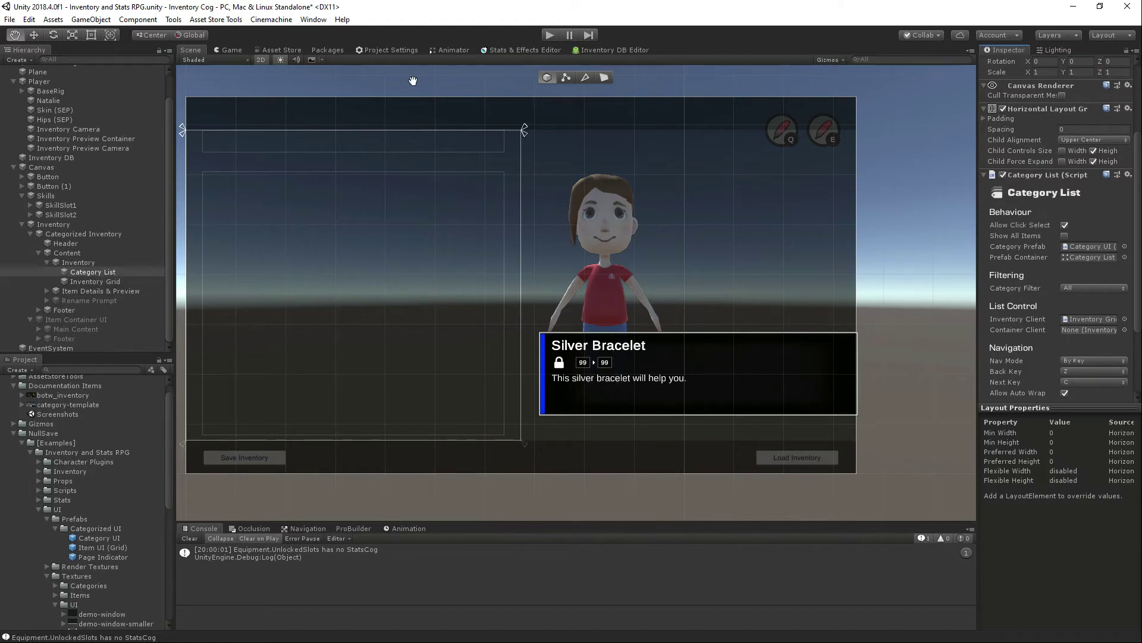
# Step: Deactivate the top-level Inventory object and run the game
pyautogui.click(62, 226)
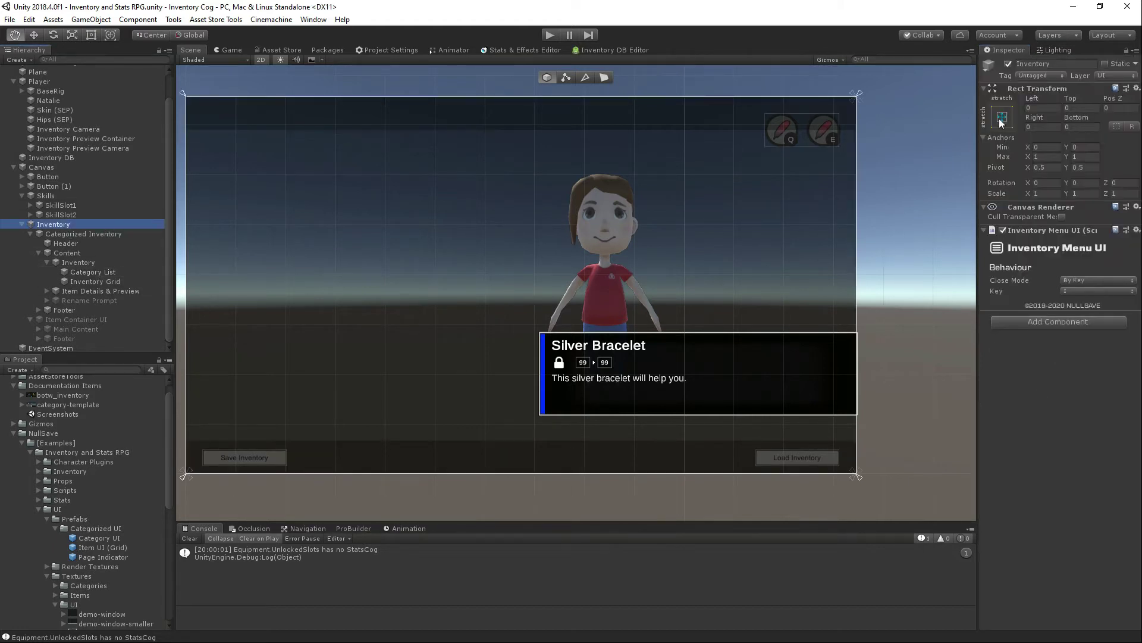
pyautogui.click(1009, 64)
pyautogui.click(548, 35)
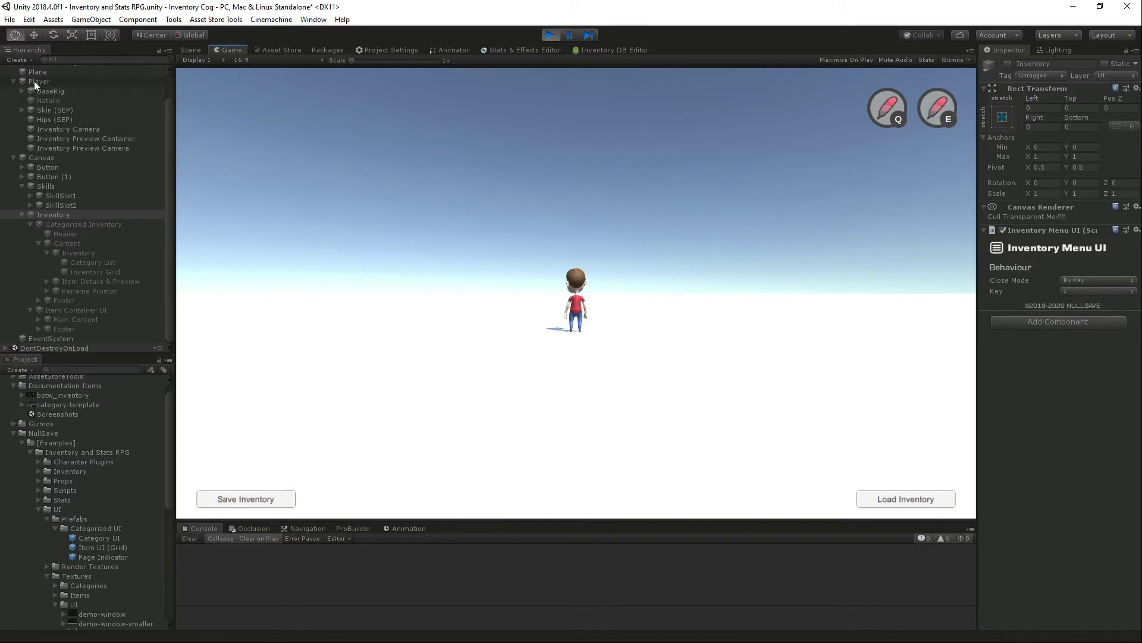
# Step: Examine the Player's Inventory Cog debug data and open the inventory menu in the running game
pyautogui.click(34, 80)
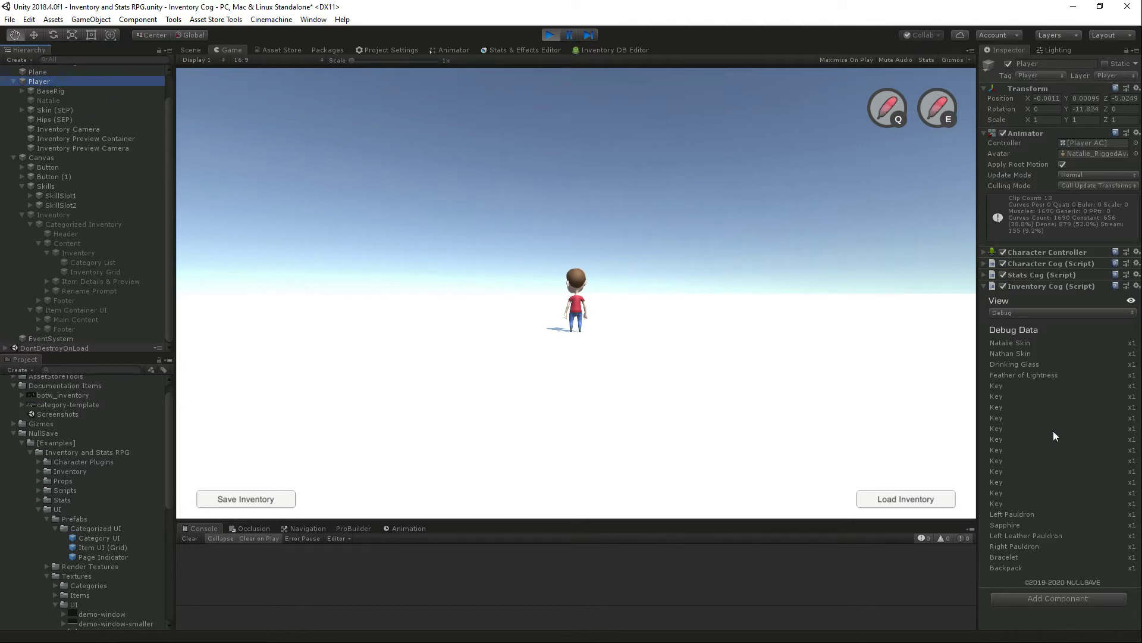
pyautogui.click(581, 156)
pyautogui.press('i')
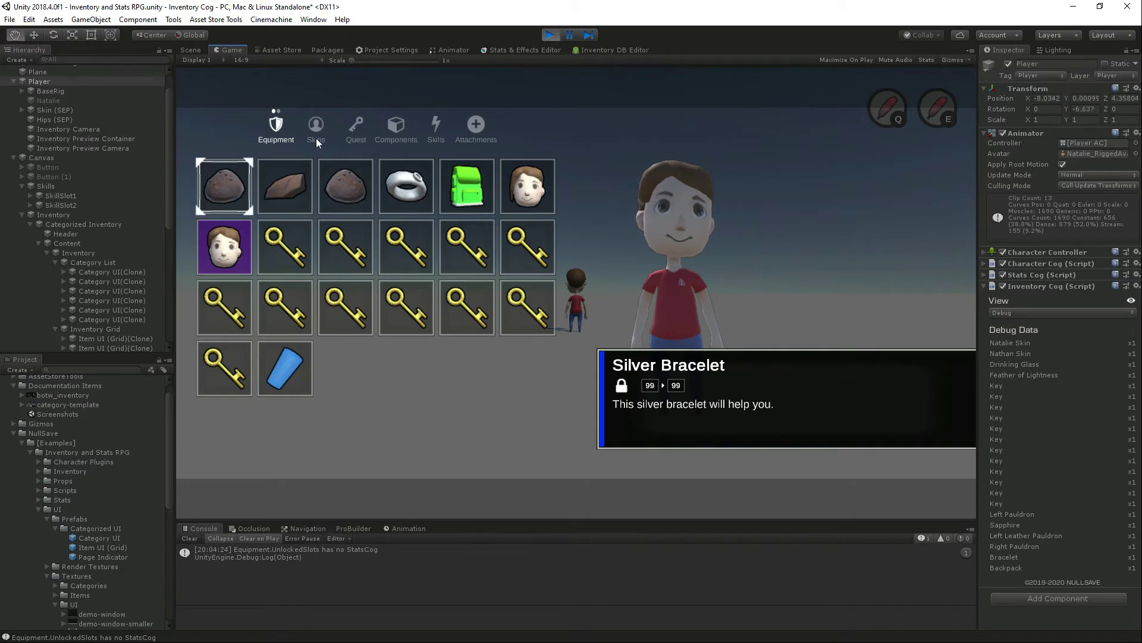
# Step: Switch among the Equipment, Skins, Quest, Components, Skills and Attachments categories to check how the item grid is filtered
pyautogui.click(356, 126)
pyautogui.click(285, 127)
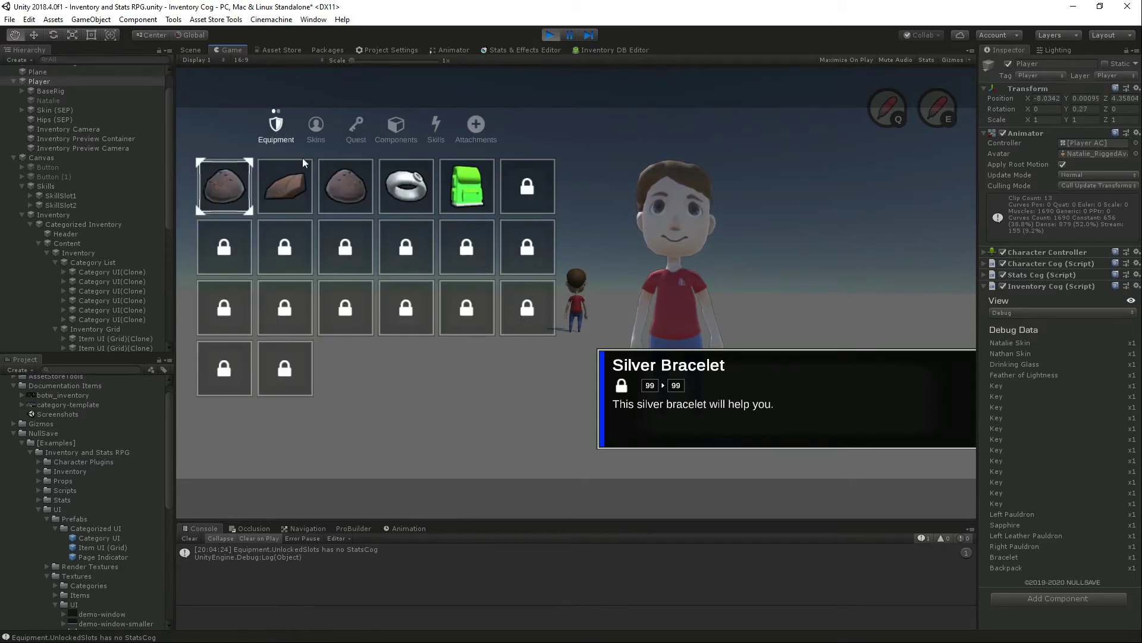
pyautogui.click(356, 132)
pyautogui.click(393, 134)
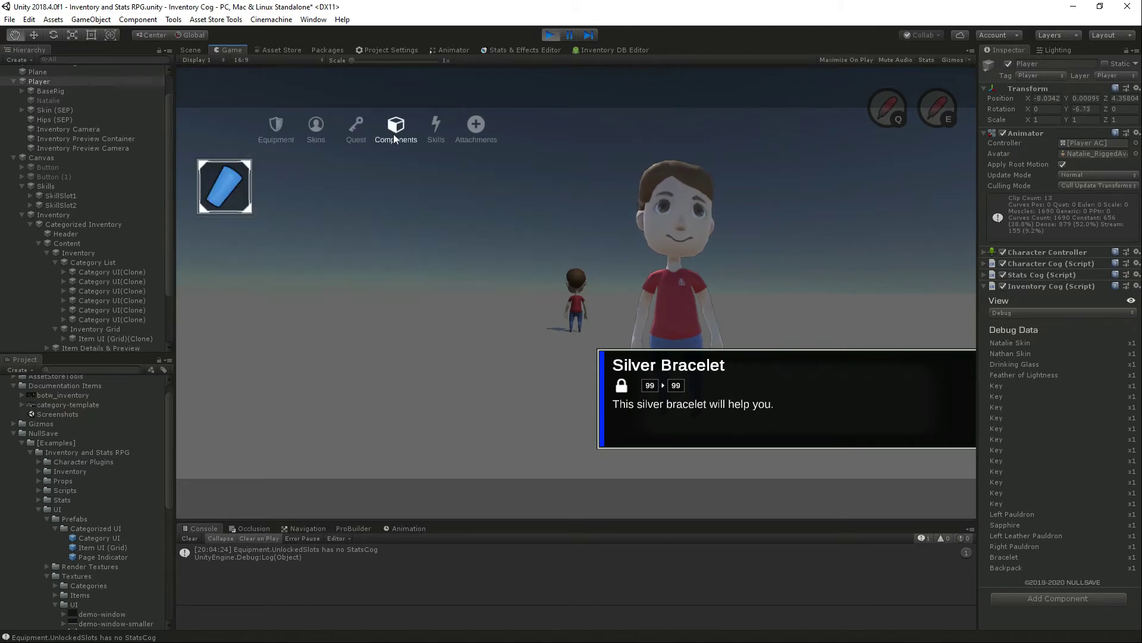
pyautogui.click(461, 132)
pyautogui.click(434, 134)
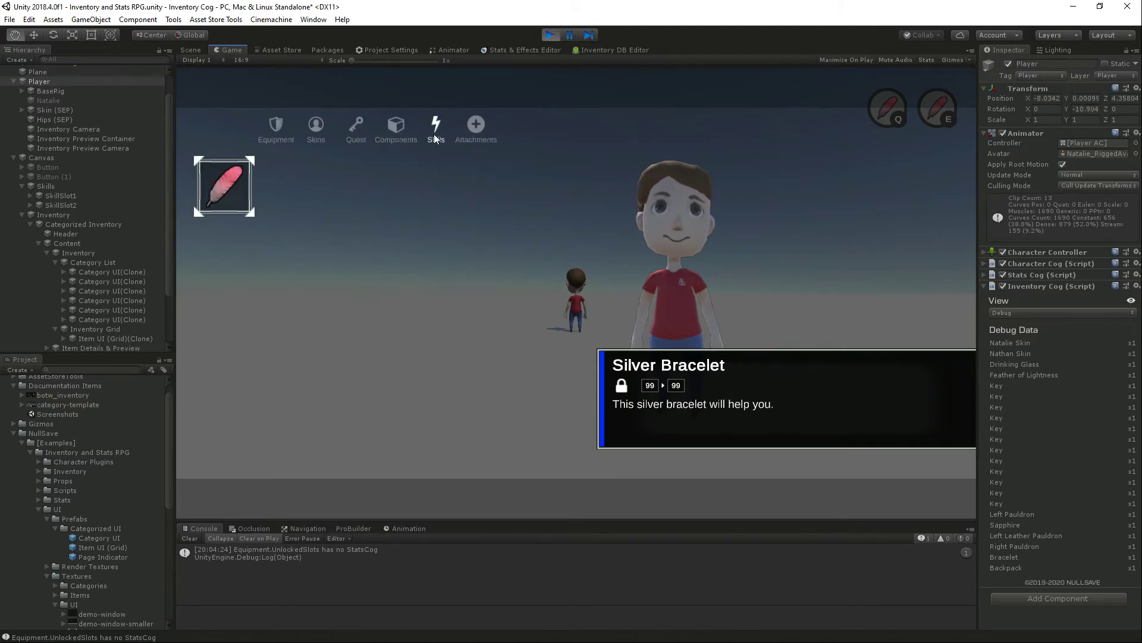
pyautogui.click(315, 132)
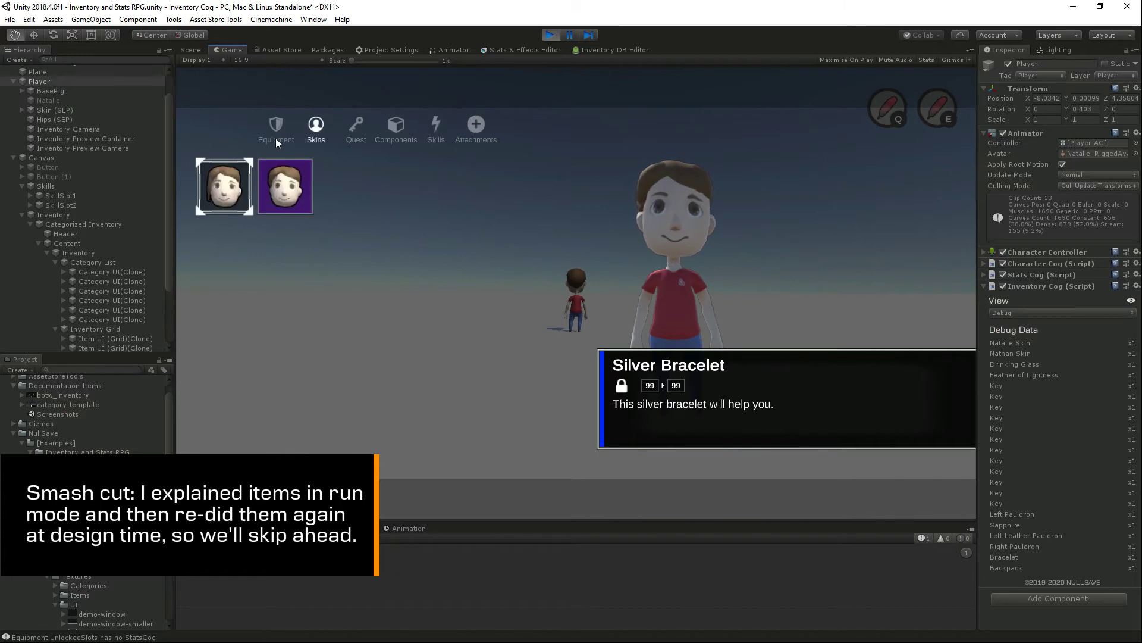
pyautogui.click(265, 138)
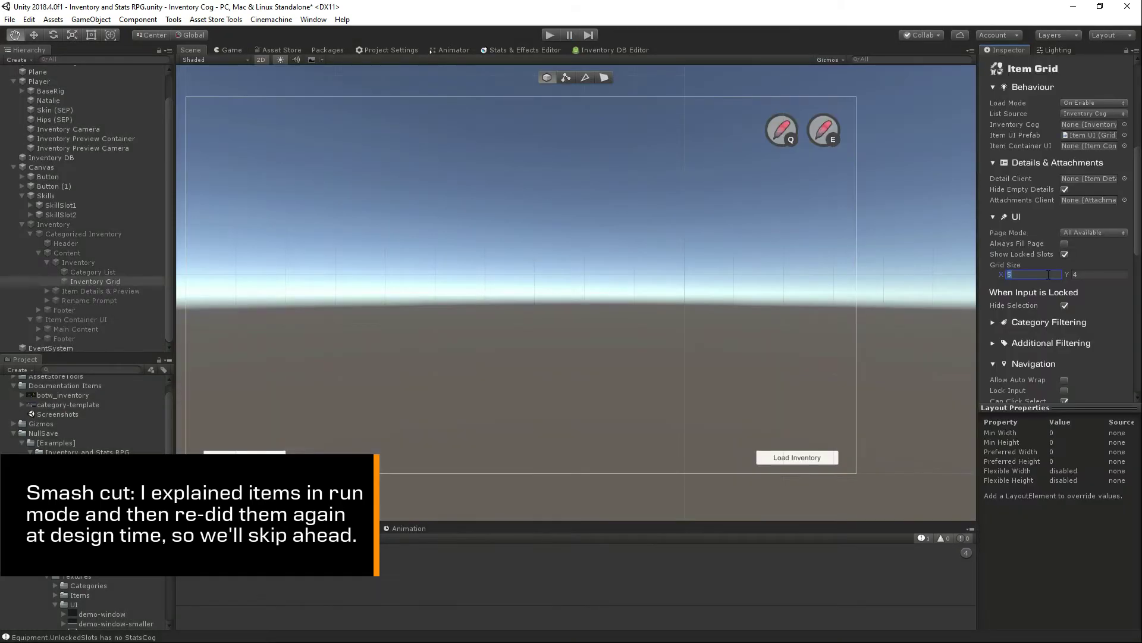
# Step: Set the Inventory Grid's grid size to X 6, Y 5 and its load mode to Manual
pyautogui.press('Tab')
pyautogui.write('5')
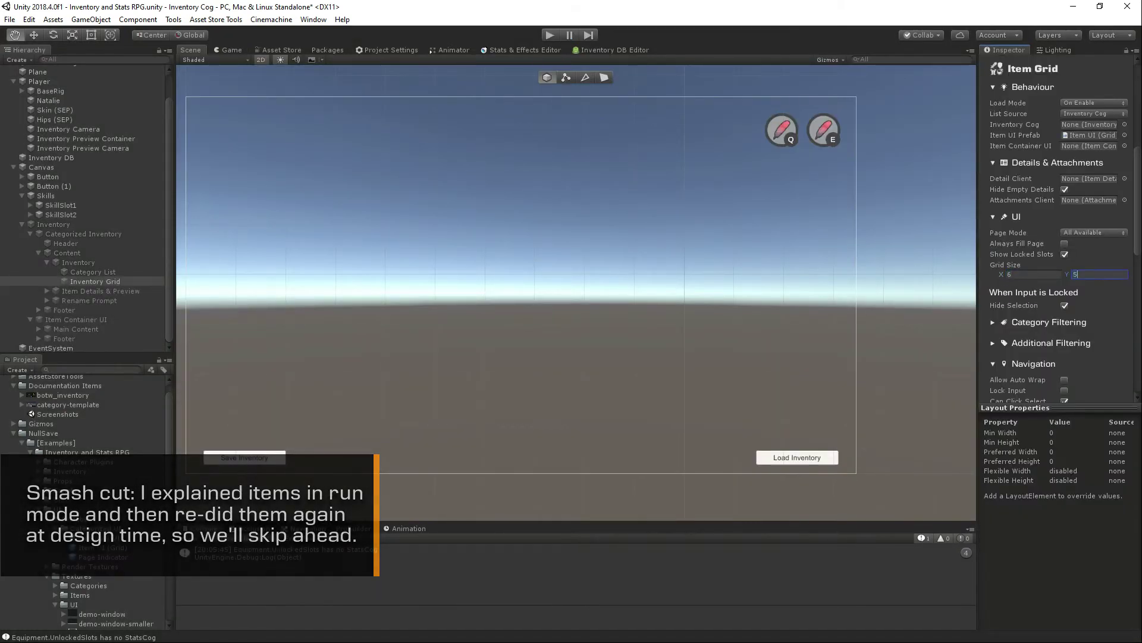
pyautogui.click(1078, 104)
pyautogui.click(1082, 118)
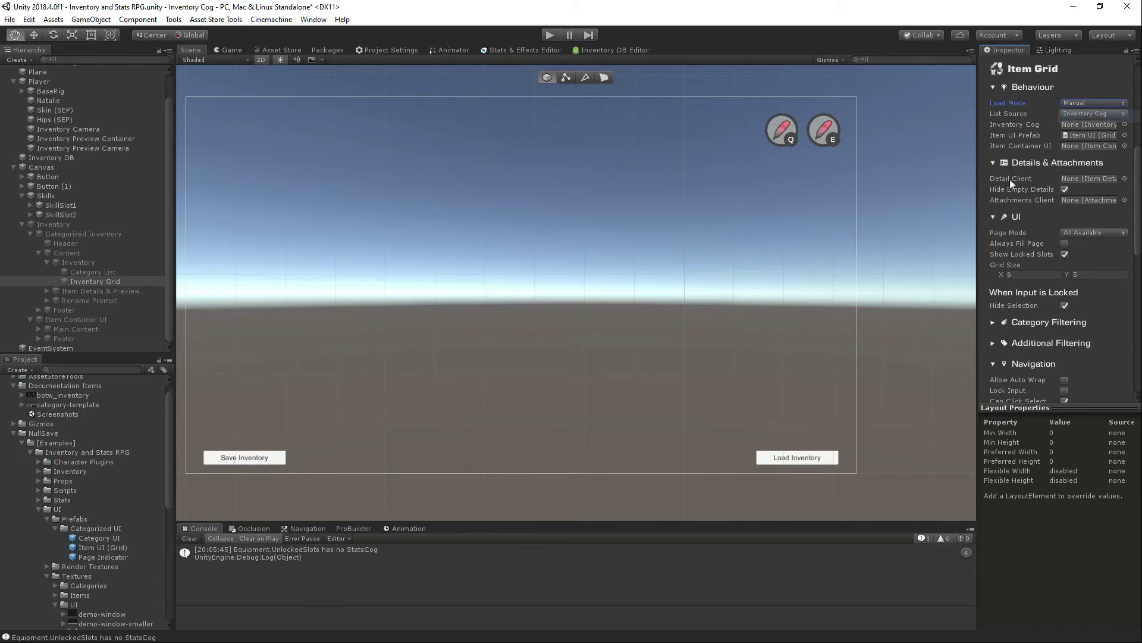
# Step: Run the game again and open the inventory menu to check the Equipment category's locked slots
pyautogui.click(547, 36)
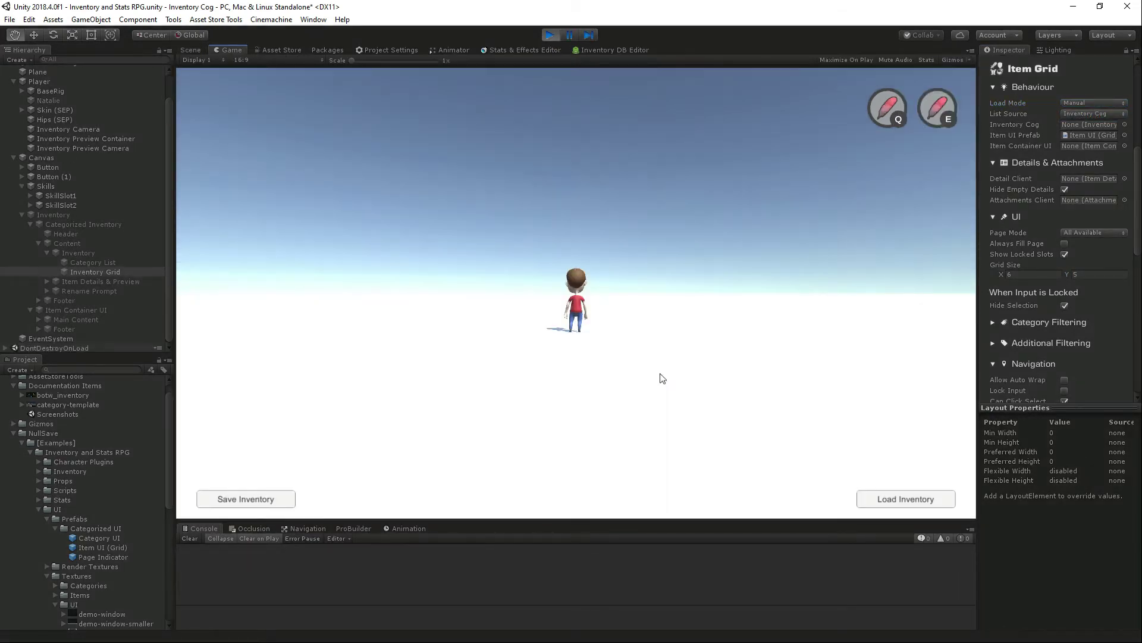
pyautogui.press('i')
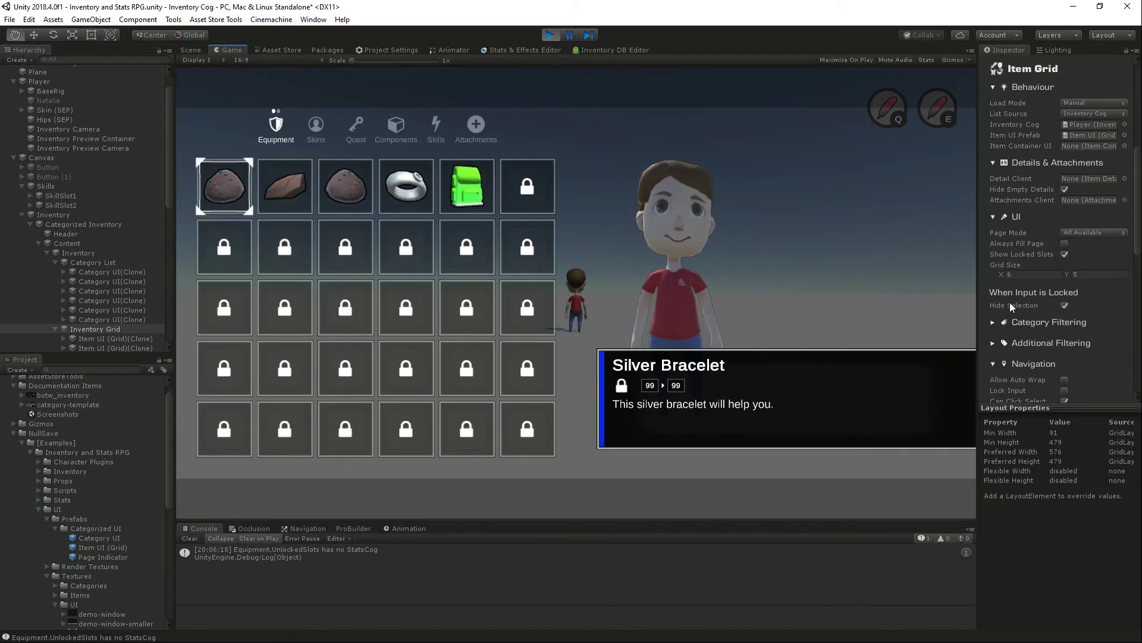
pyautogui.click(522, 177)
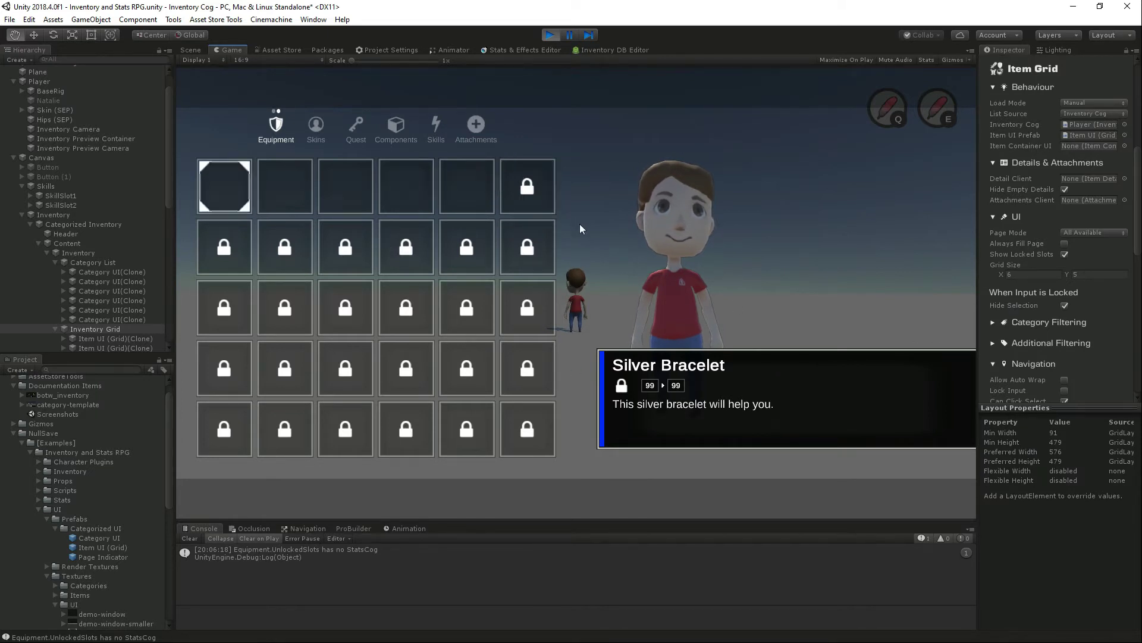
# Step: Test directional navigation by moving the item selection across the first Equipment row and through the Skins category
pyautogui.press('Right')
pyautogui.press('Right')
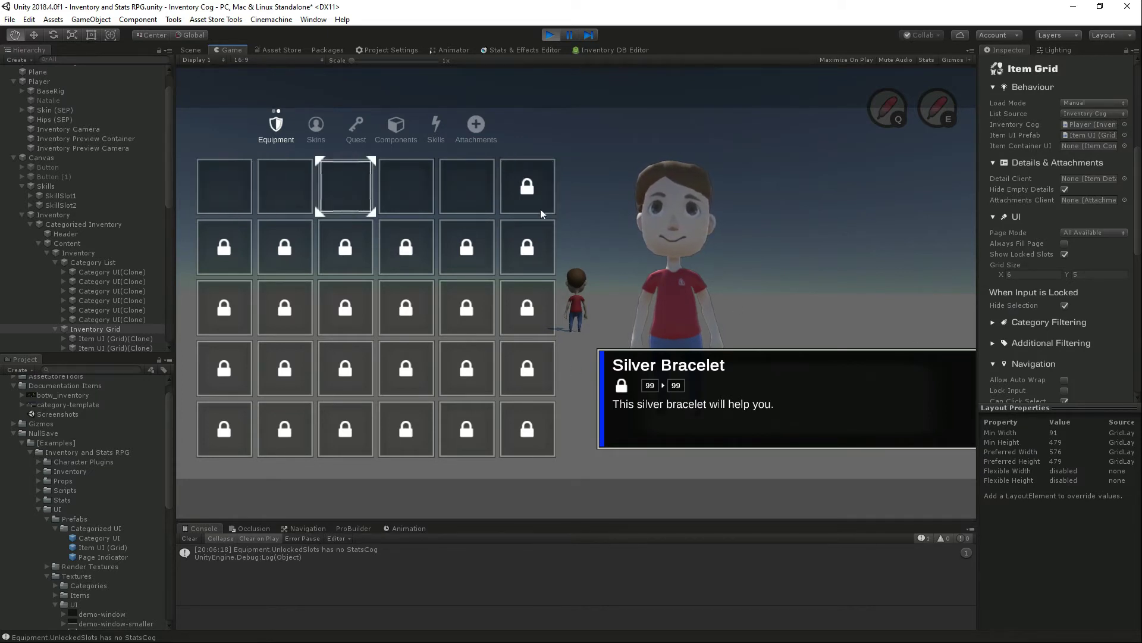
pyautogui.press('Right')
pyautogui.press('Right')
pyautogui.press('Right')
pyautogui.press('Right')
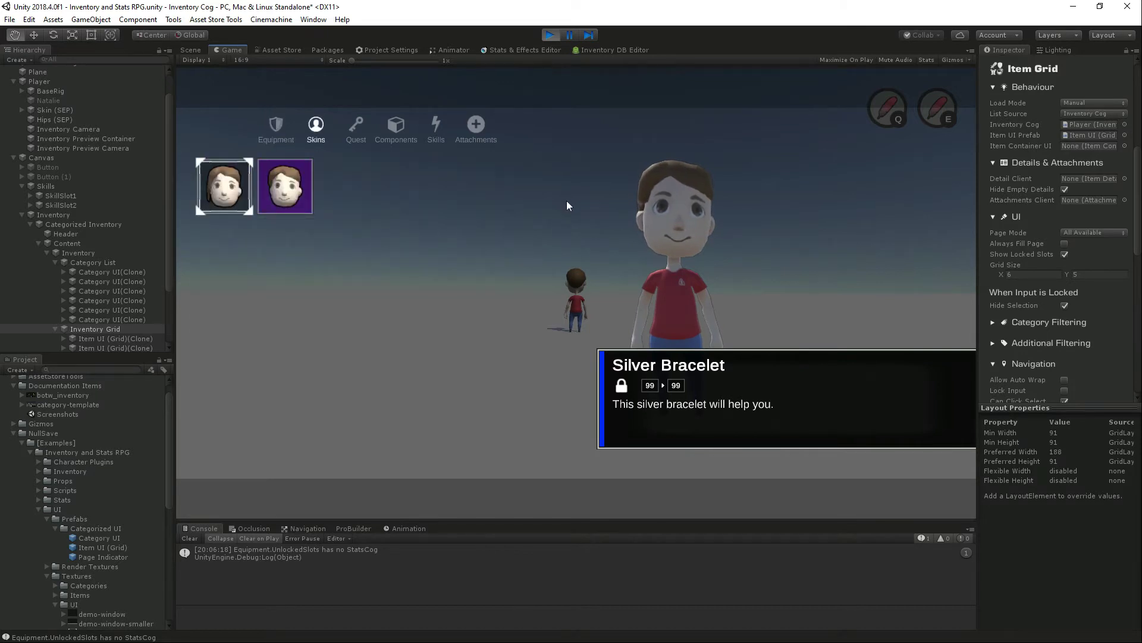
pyautogui.press('Right')
pyautogui.press('Left')
pyautogui.press('Right')
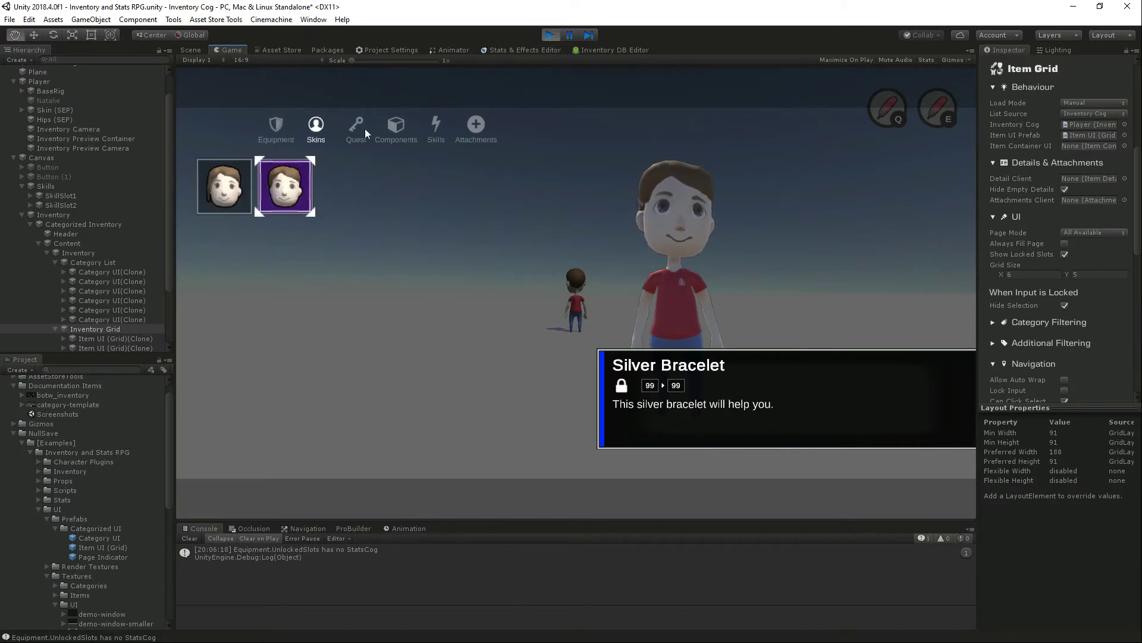
pyautogui.press('Left')
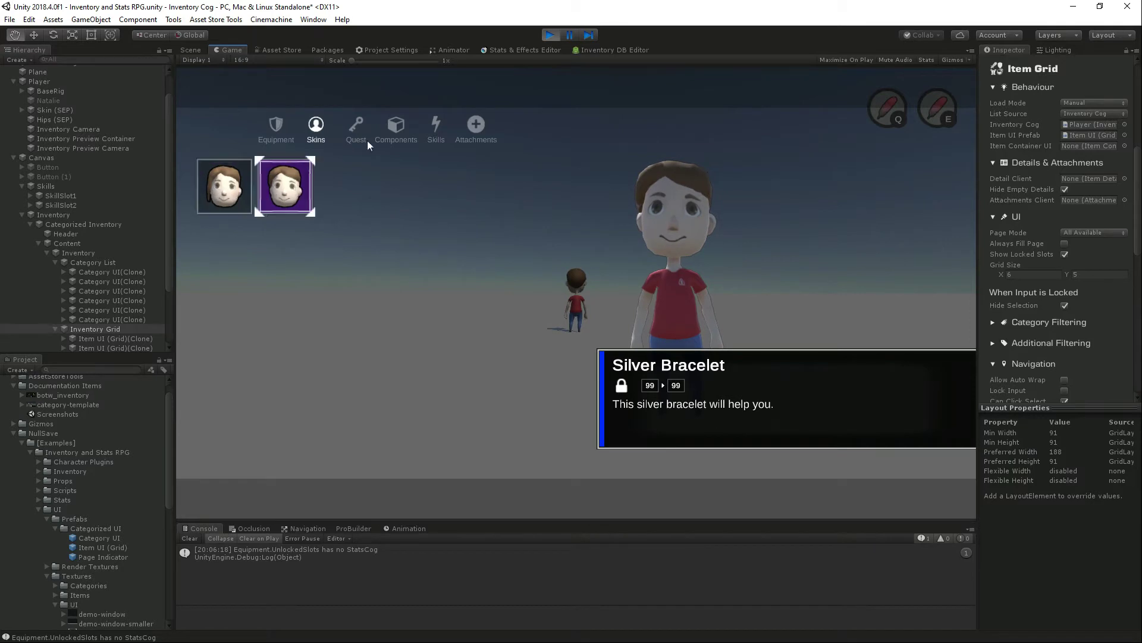
# Step: Show the Quest category and test direct selection on several of its key items
pyautogui.click(356, 127)
pyautogui.scroll(-3, 1076, 290)
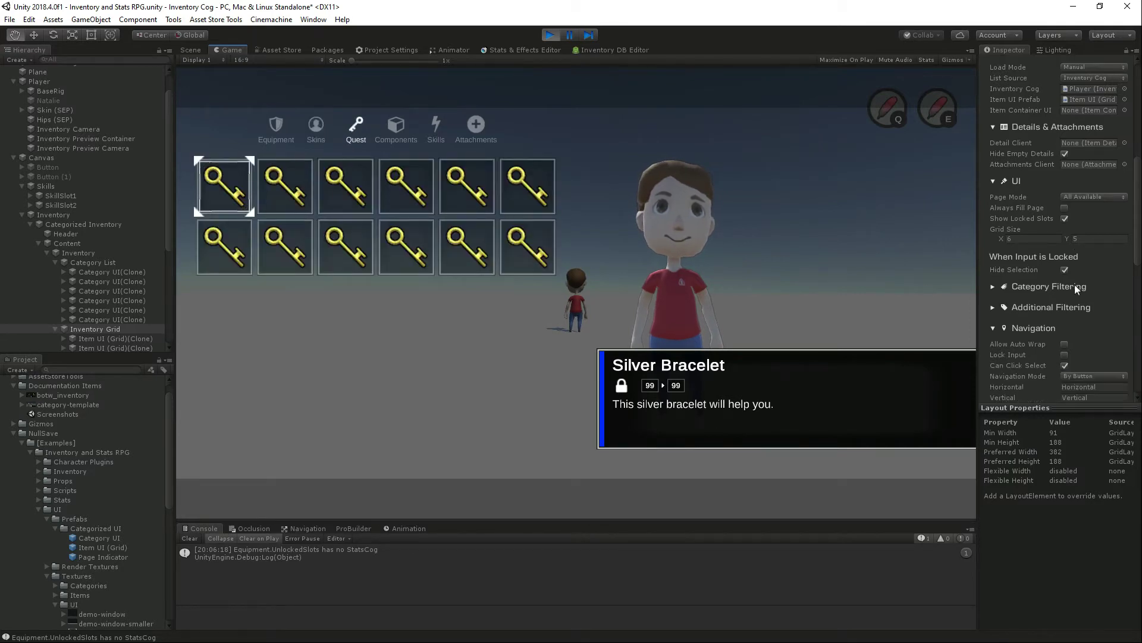
pyautogui.click(385, 203)
pyautogui.click(398, 242)
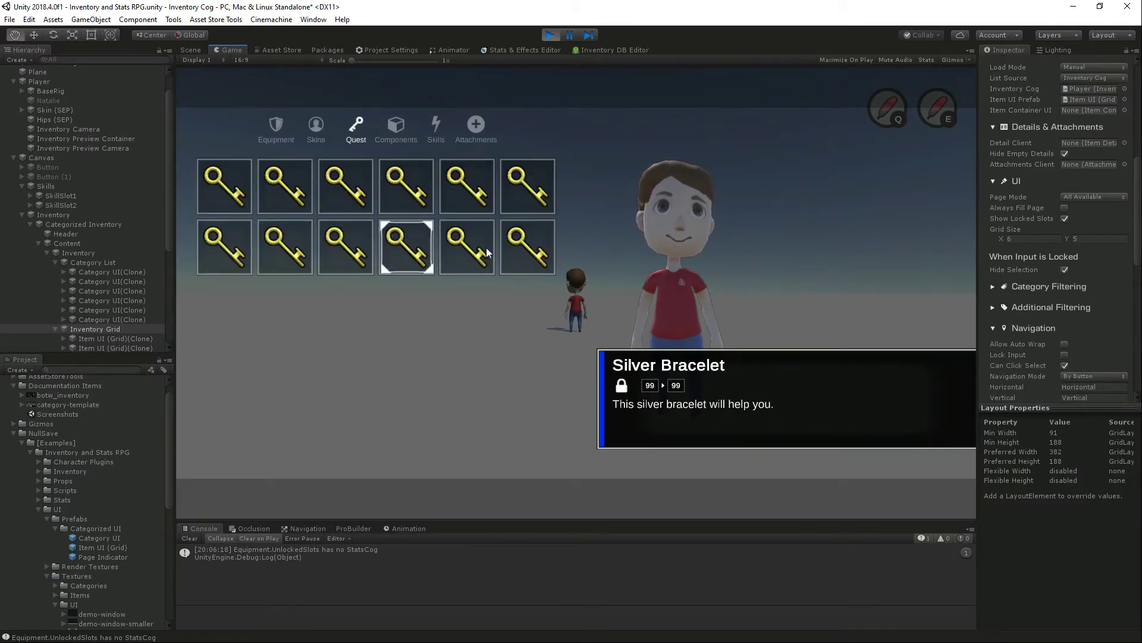
pyautogui.click(487, 248)
pyautogui.click(524, 200)
pyautogui.click(384, 241)
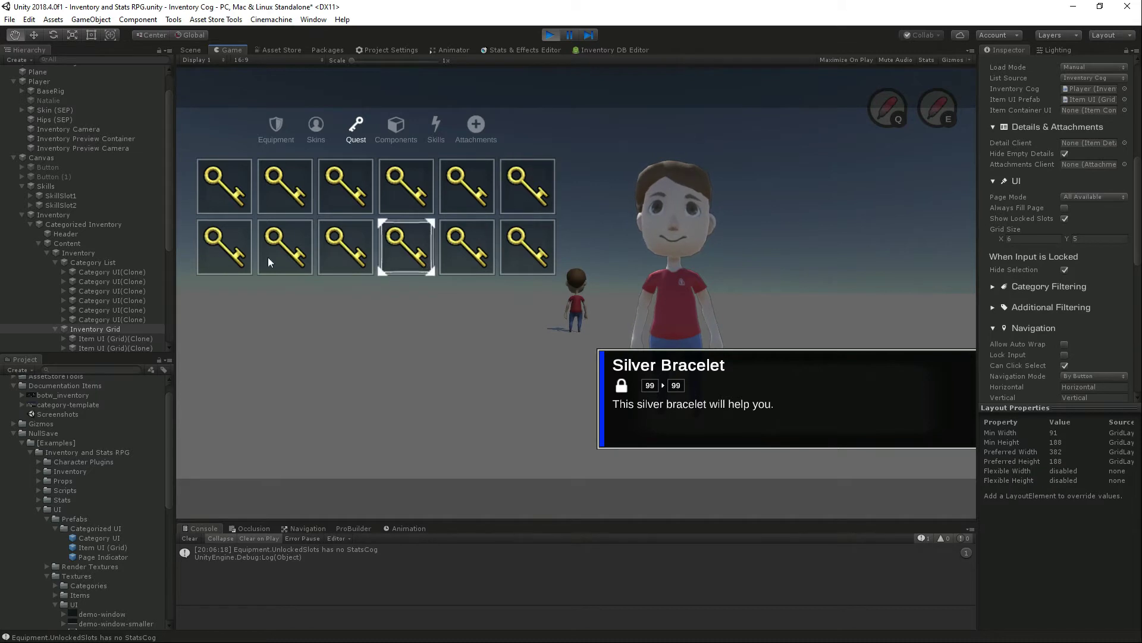
pyautogui.click(268, 257)
# Step: View the Components, Skills and Attachments categories, and exit the inventory menu and the running game
pyautogui.click(396, 130)
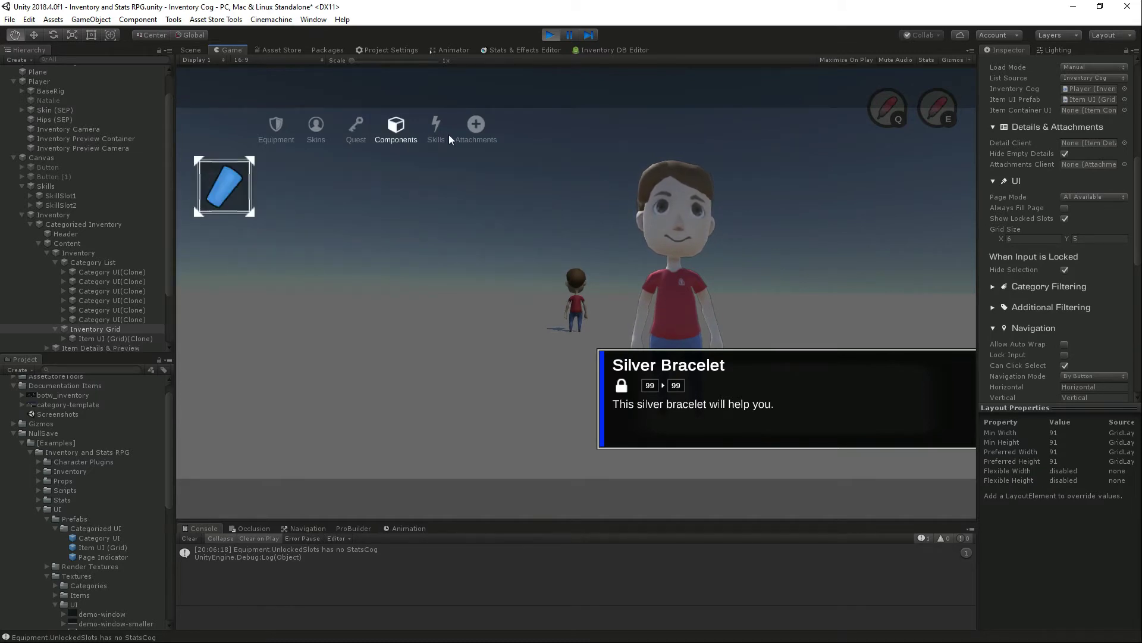
pyautogui.click(441, 130)
pyautogui.click(469, 130)
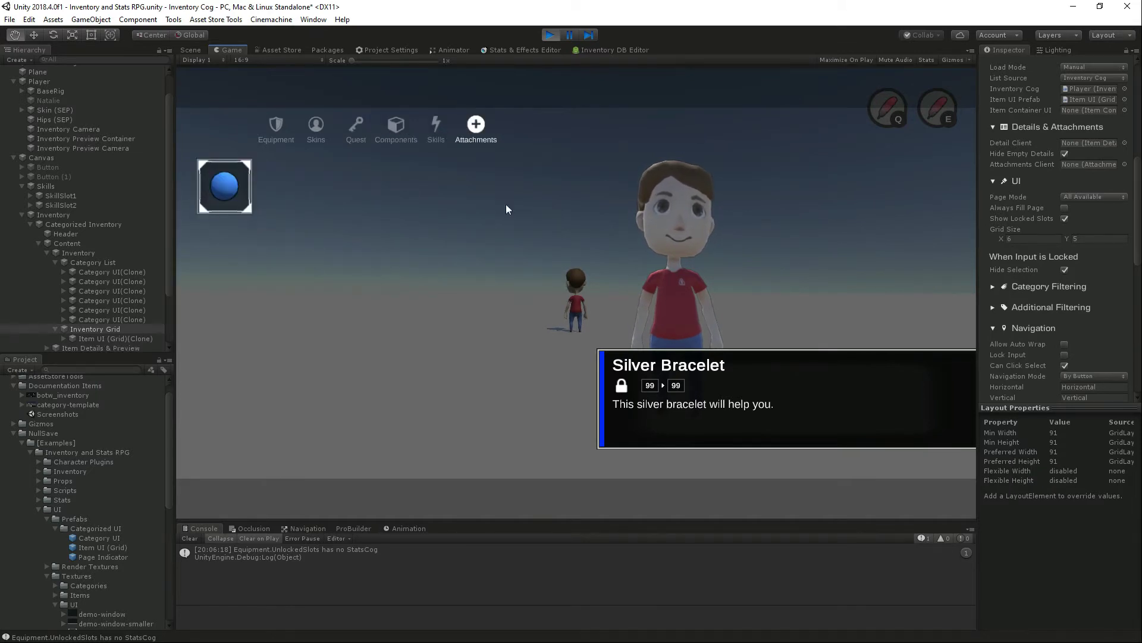
pyautogui.press('Escape')
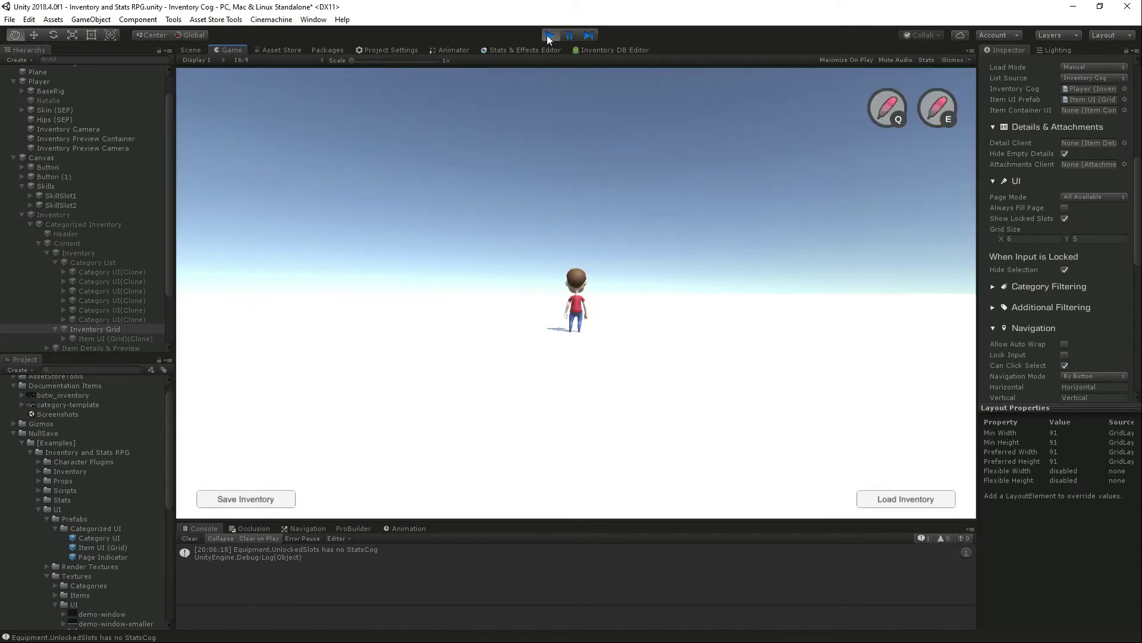
pyautogui.click(549, 36)
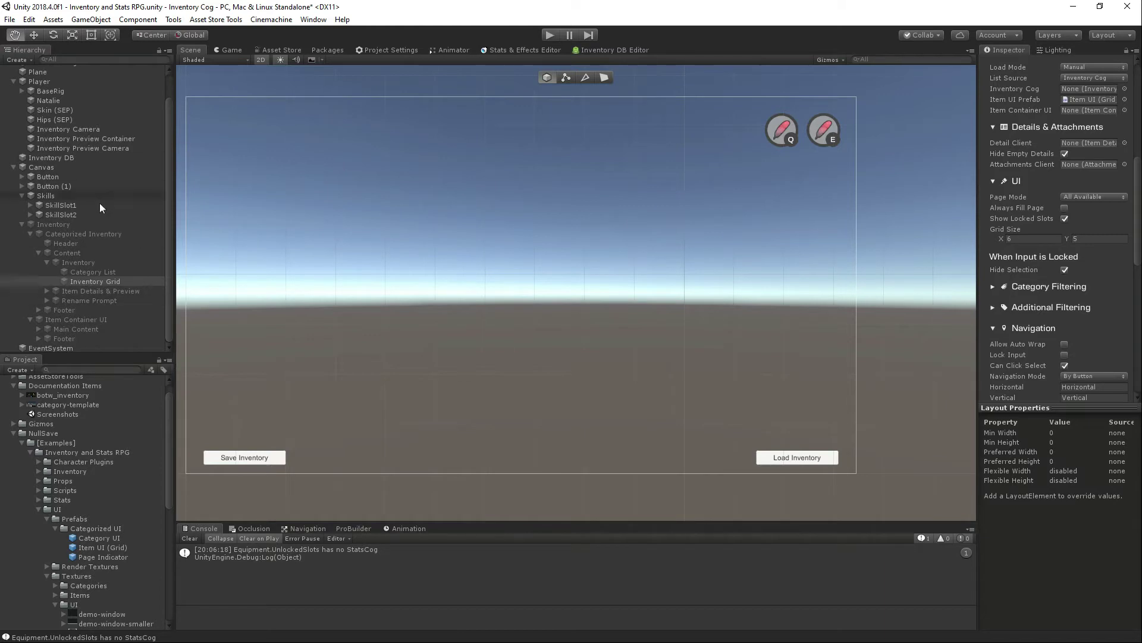
# Step: Reactivate the top-level Inventory object and select the Item Details & Preview object
pyautogui.click(78, 225)
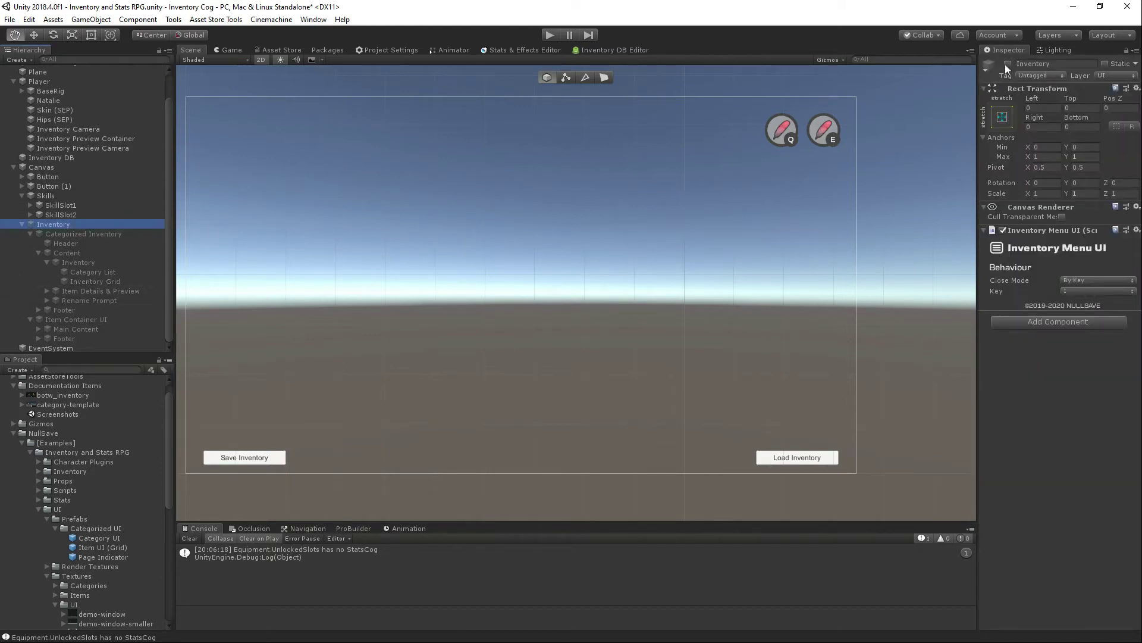
pyautogui.click(1007, 64)
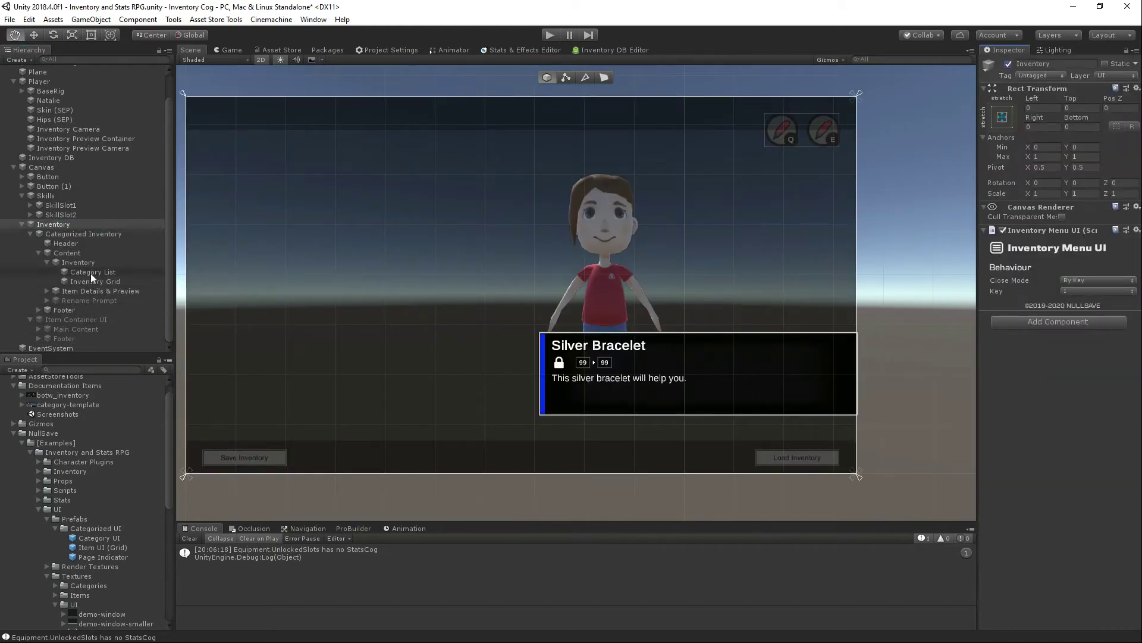
pyautogui.click(85, 291)
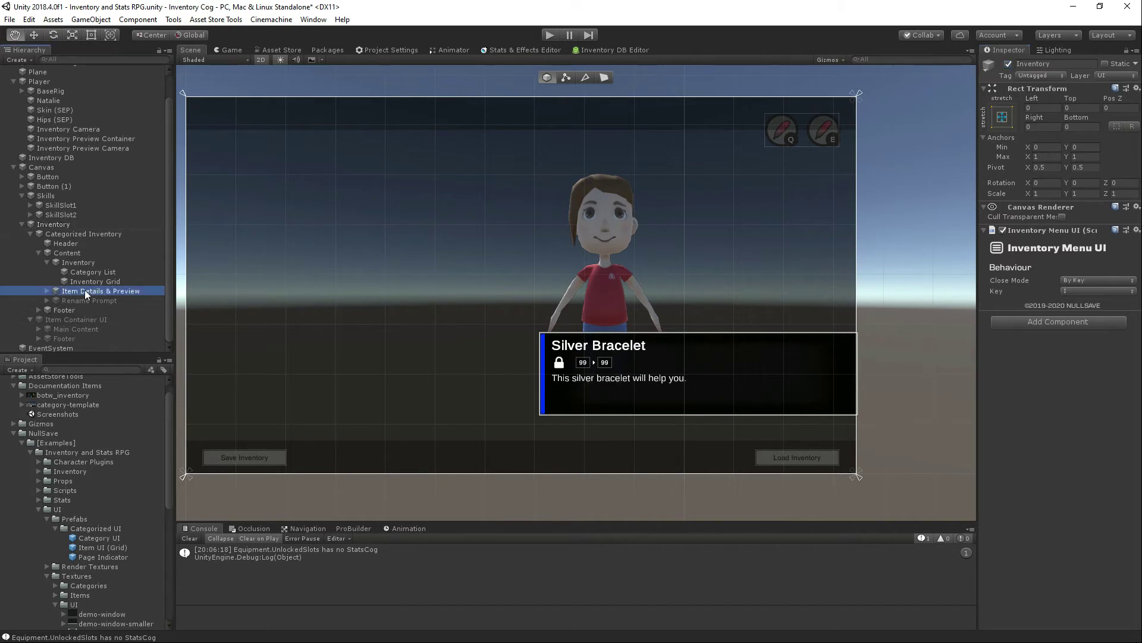
# Step: Examine the children of Item Details & Preview: CategorizedUI_RawImage, Item Details, ItemPreview_RawImage and Details Container
pyautogui.click(47, 290)
pyautogui.scroll(-2, 83, 288)
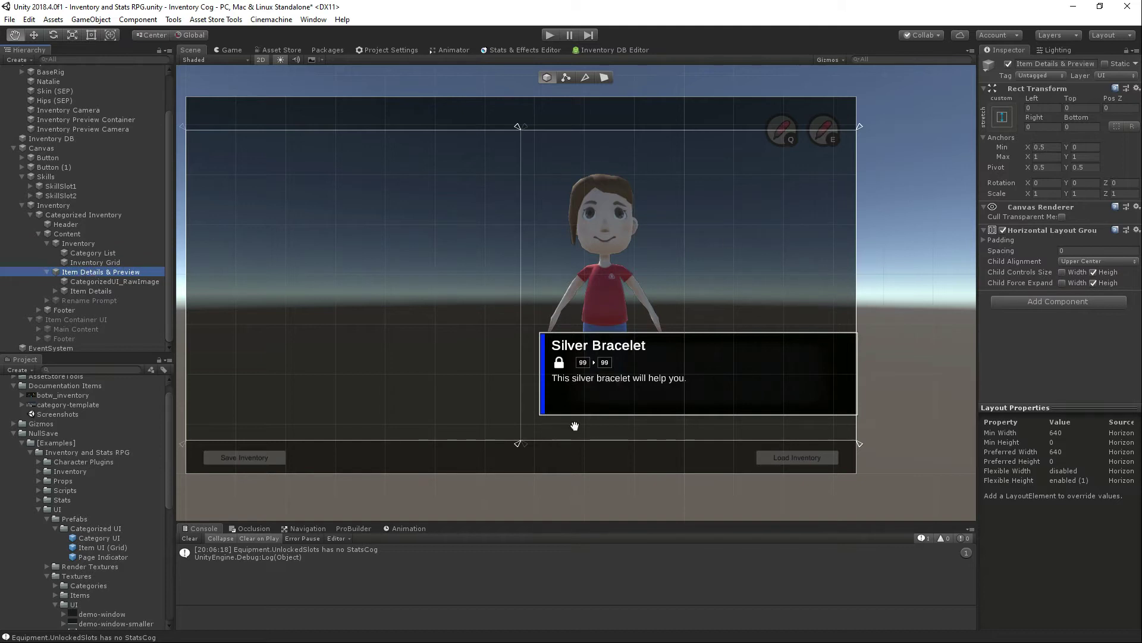
pyautogui.click(89, 281)
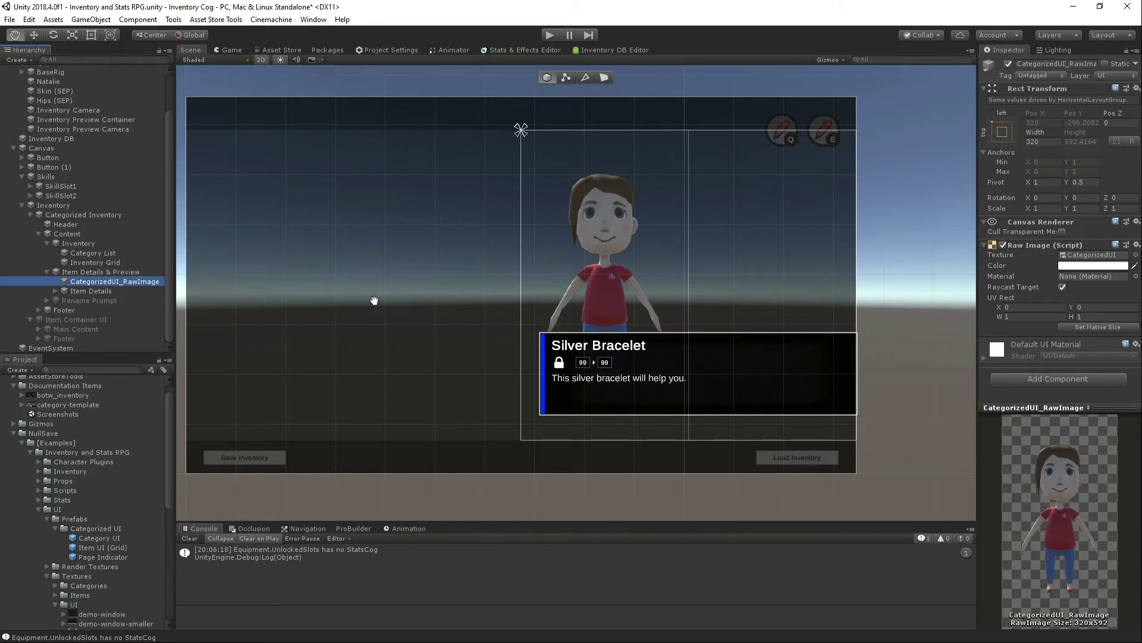
pyautogui.click(101, 292)
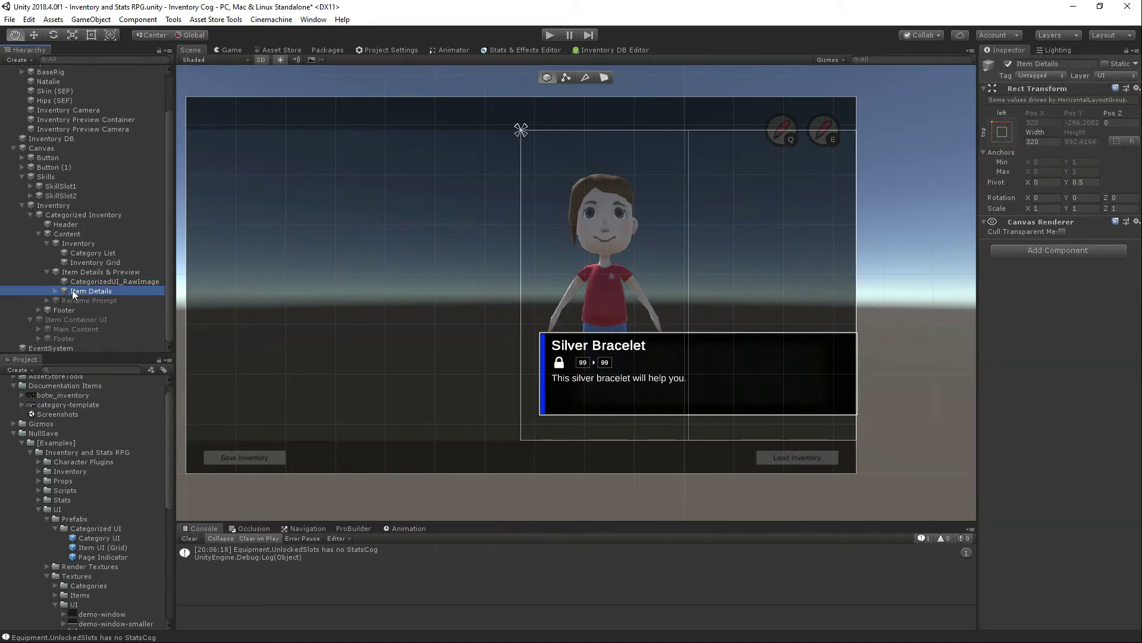
pyautogui.click(54, 290)
pyautogui.click(92, 300)
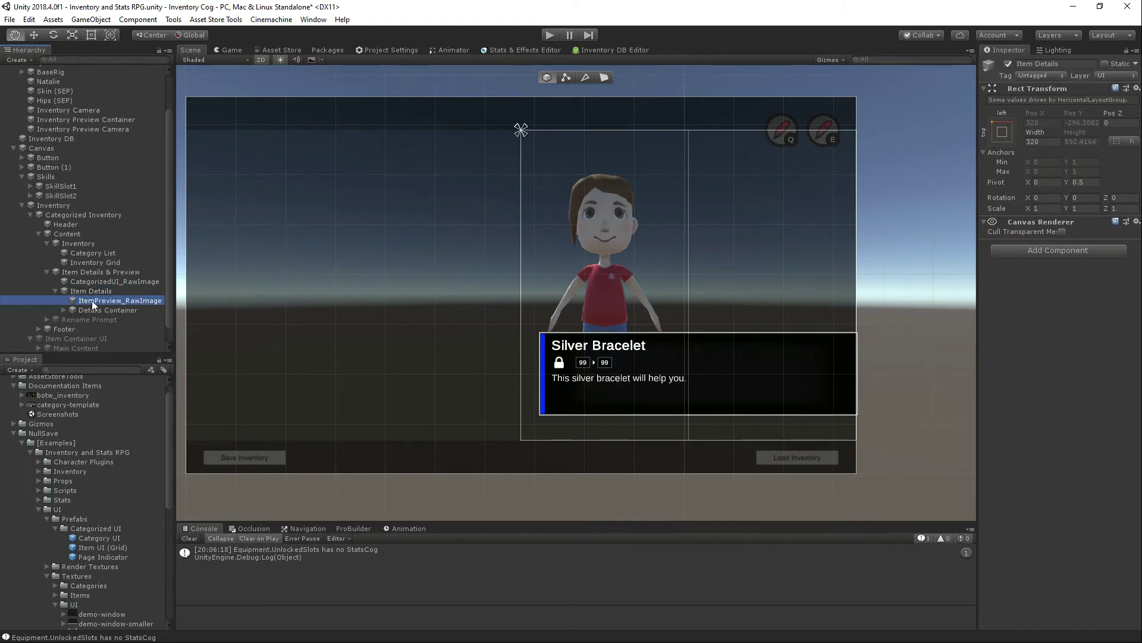
pyautogui.click(95, 309)
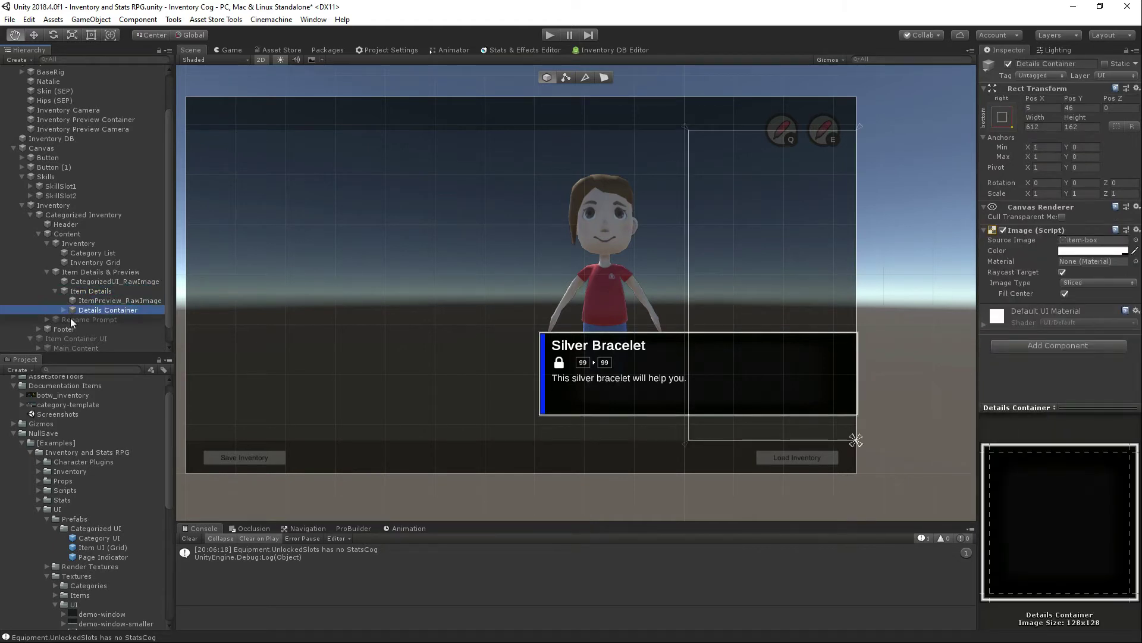
# Step: Toggle the Item Details object off and back on to compare the preview layout with and without it
pyautogui.click(84, 292)
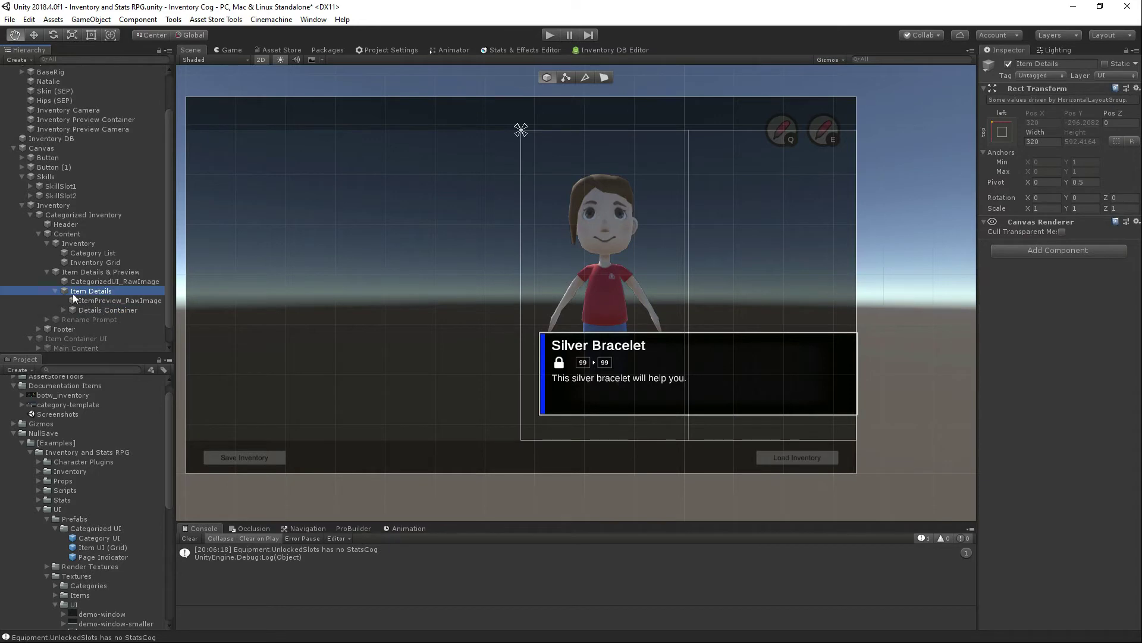
pyautogui.click(1008, 64)
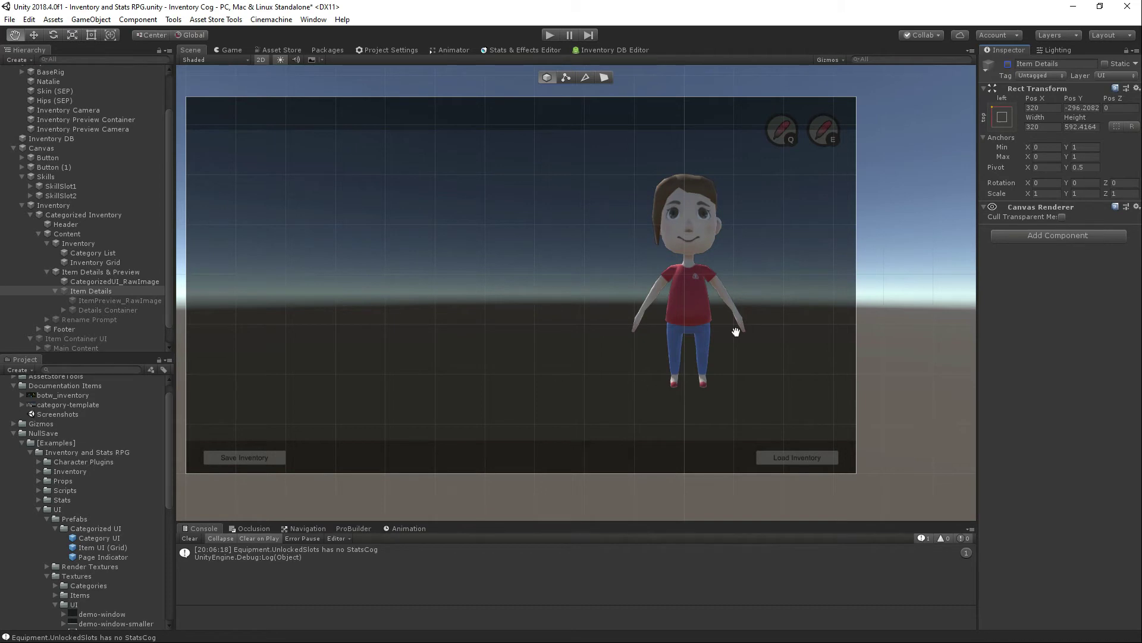
pyautogui.click(1008, 64)
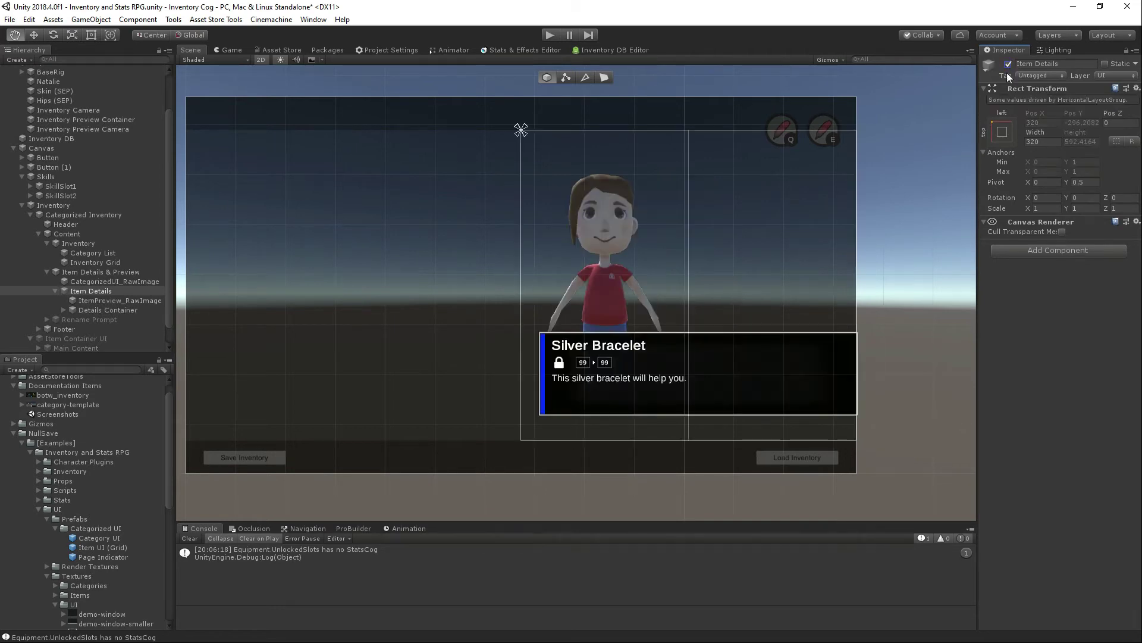
pyautogui.click(116, 271)
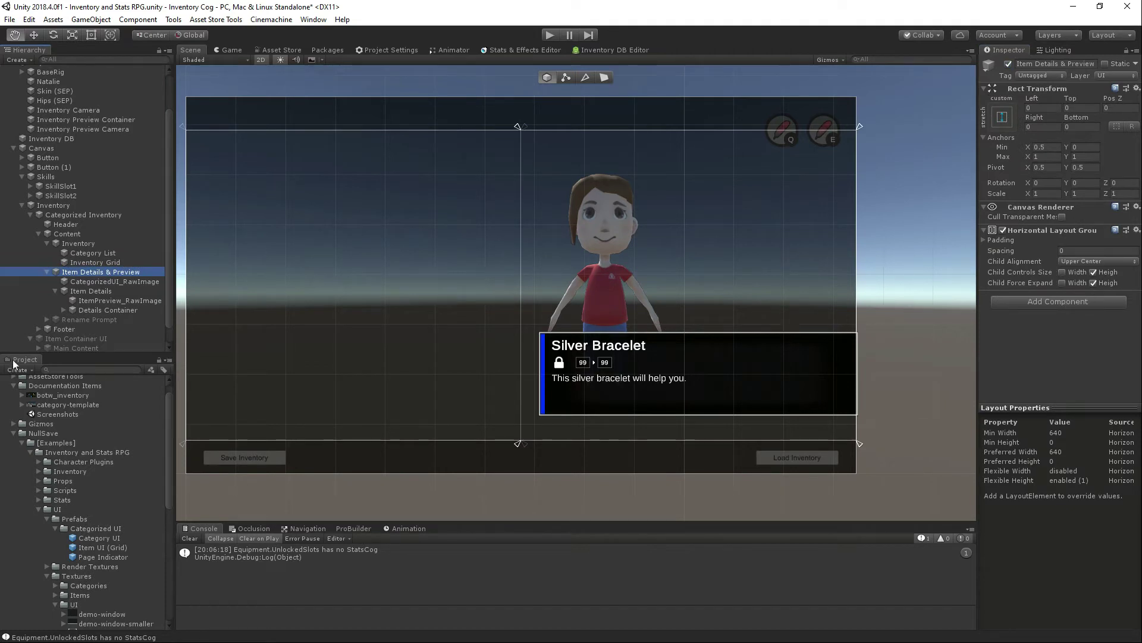
pyautogui.scroll(-1, 62, 254)
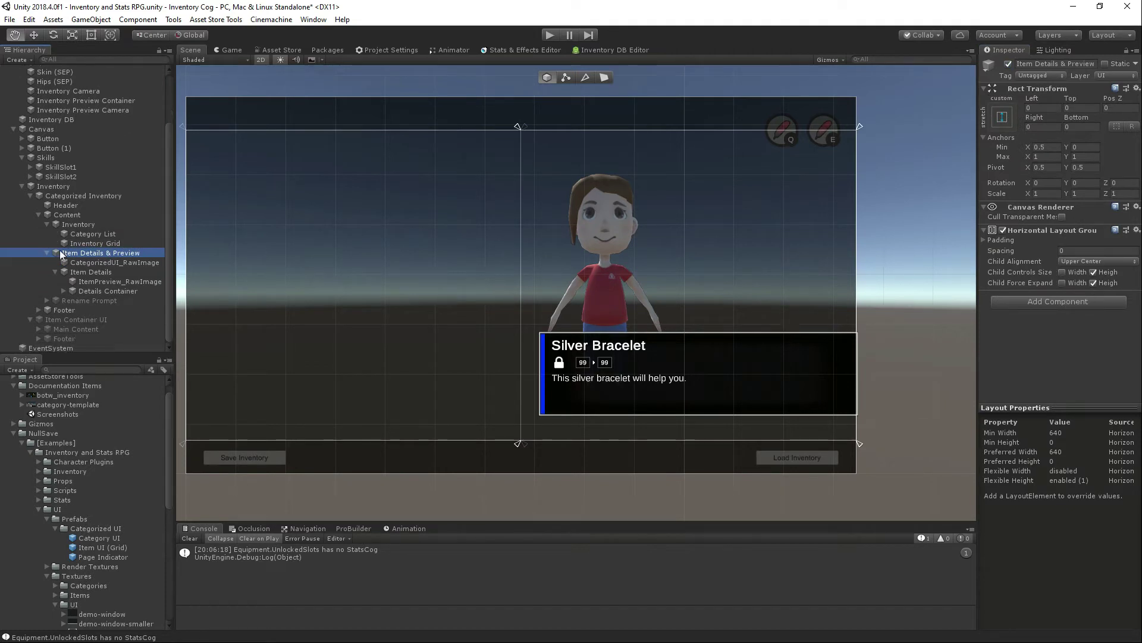
pyautogui.click(94, 273)
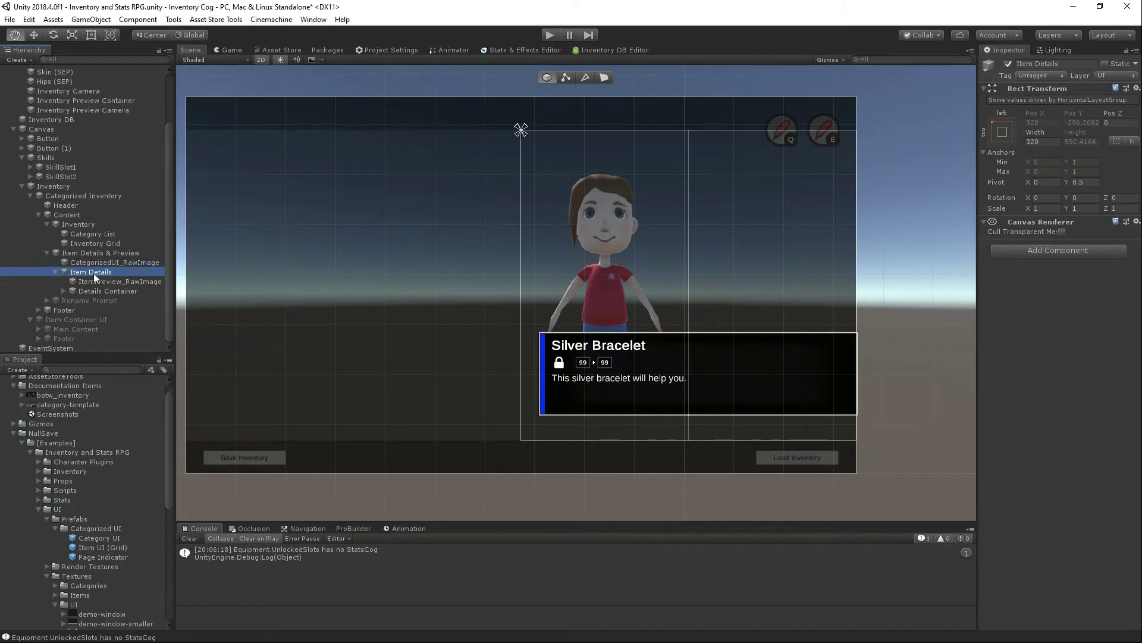
pyautogui.click(1008, 63)
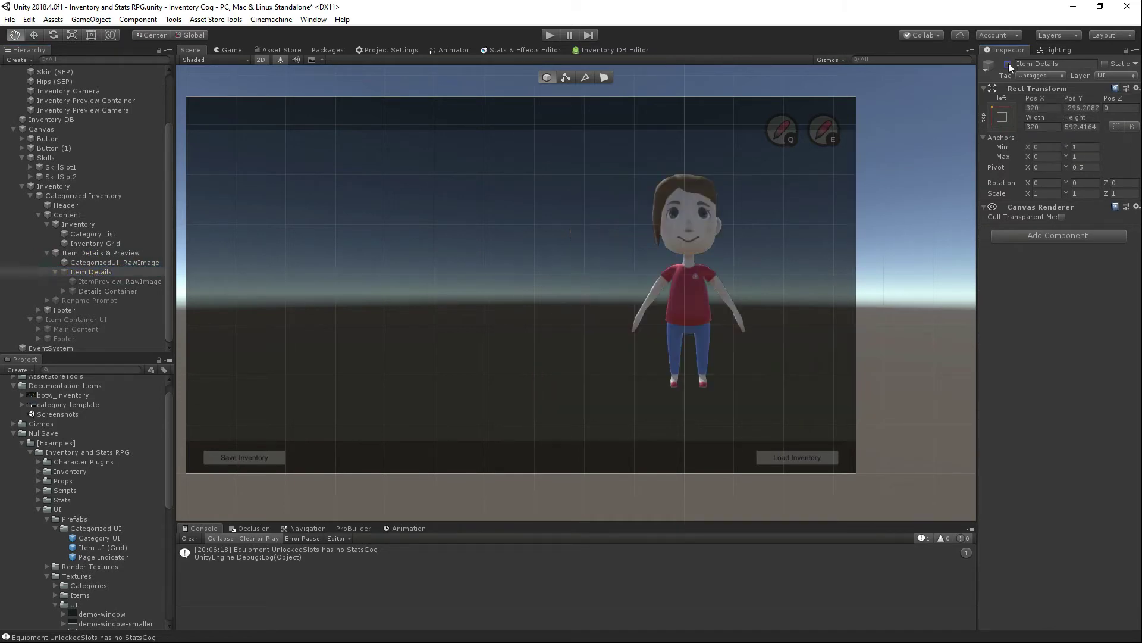
pyautogui.click(1008, 63)
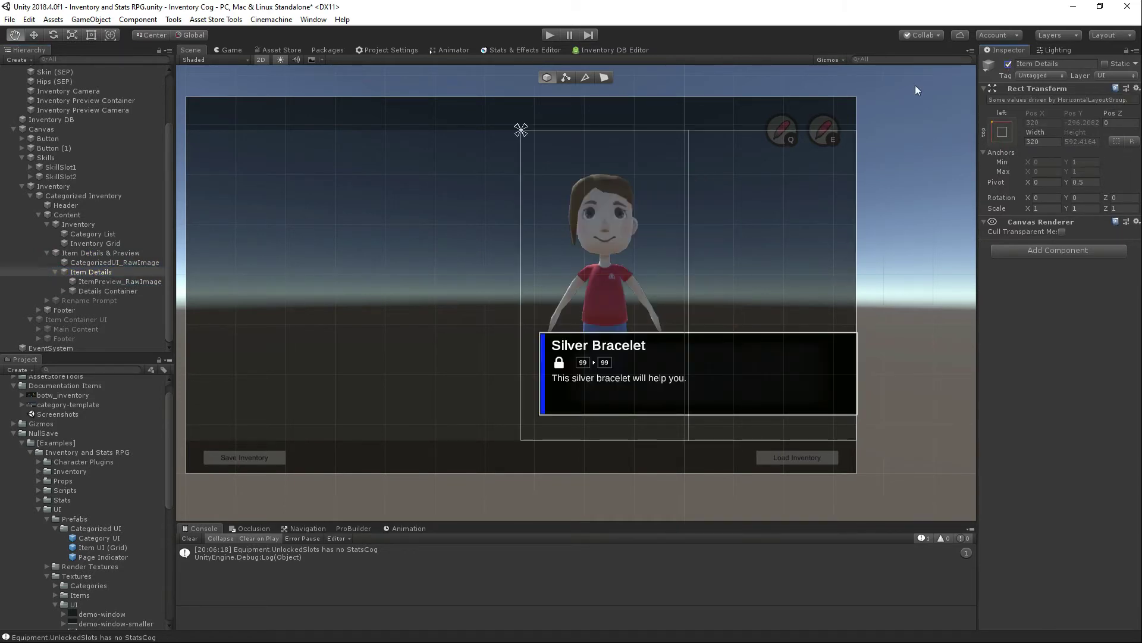
# Step: Add an Item Detail UI component to the Item Details object
pyautogui.click(1088, 248)
pyautogui.write('detail')
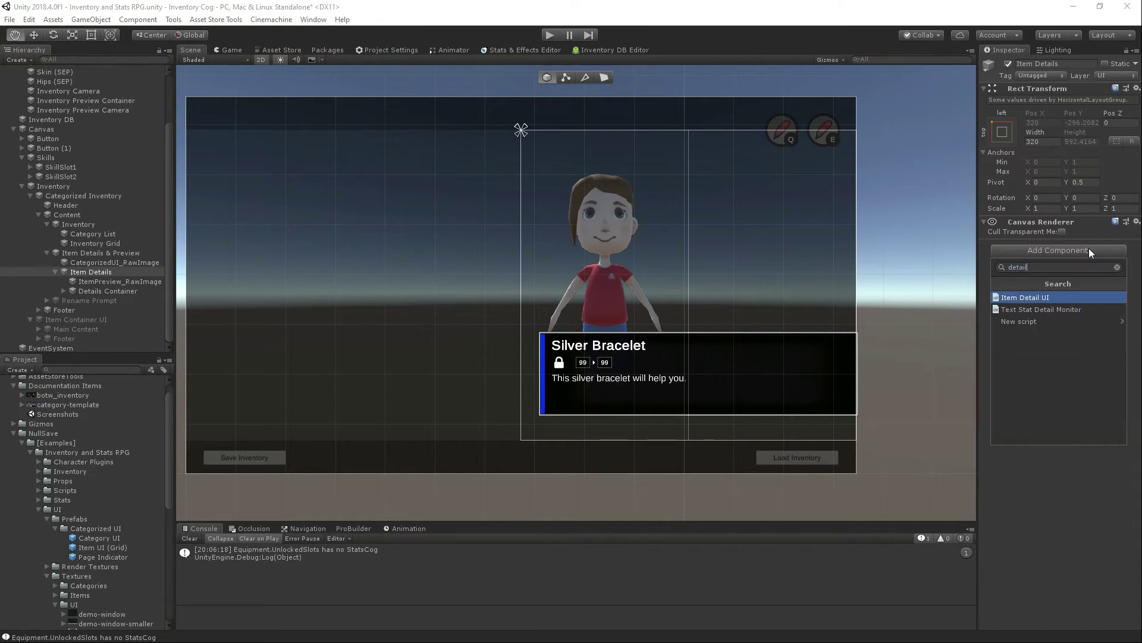
pyautogui.press('Return')
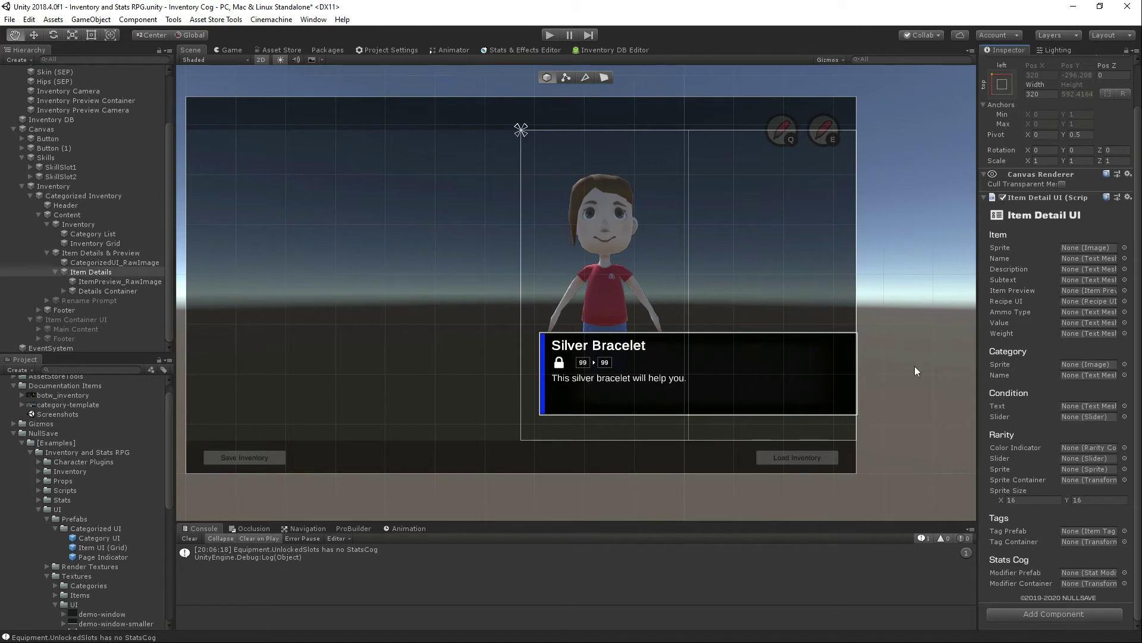
# Step: Assign Item Name and Item Descritpion from the Details Container as the Item Detail UI's name and description
pyautogui.click(62, 291)
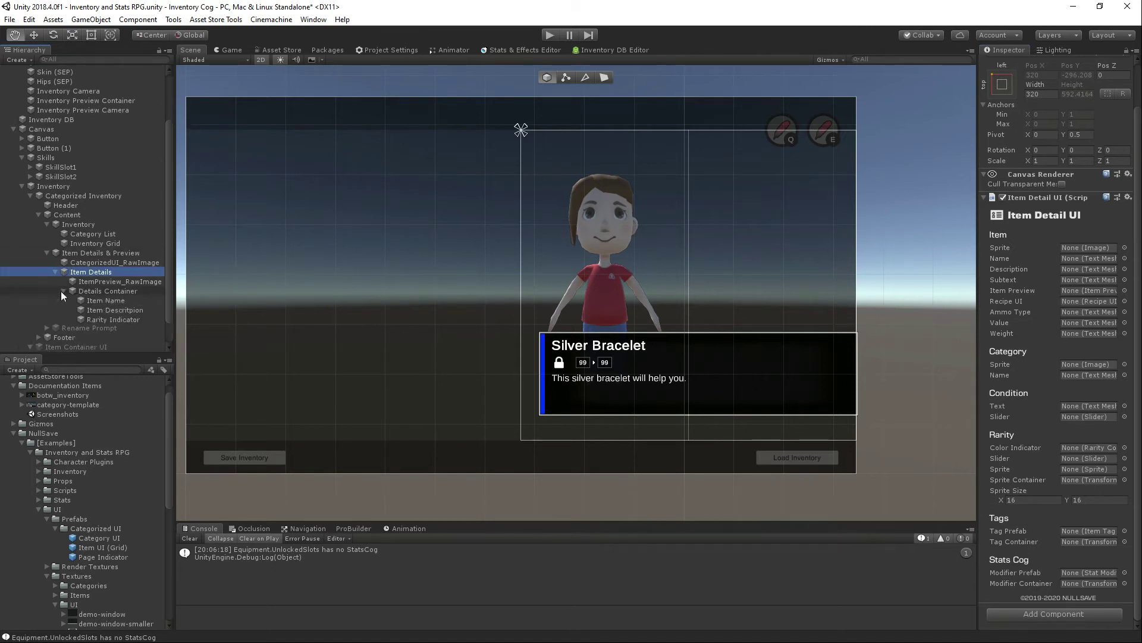
pyautogui.scroll(-2, 69, 295)
pyautogui.moveTo(95, 264); pyautogui.dragTo(1088, 259)
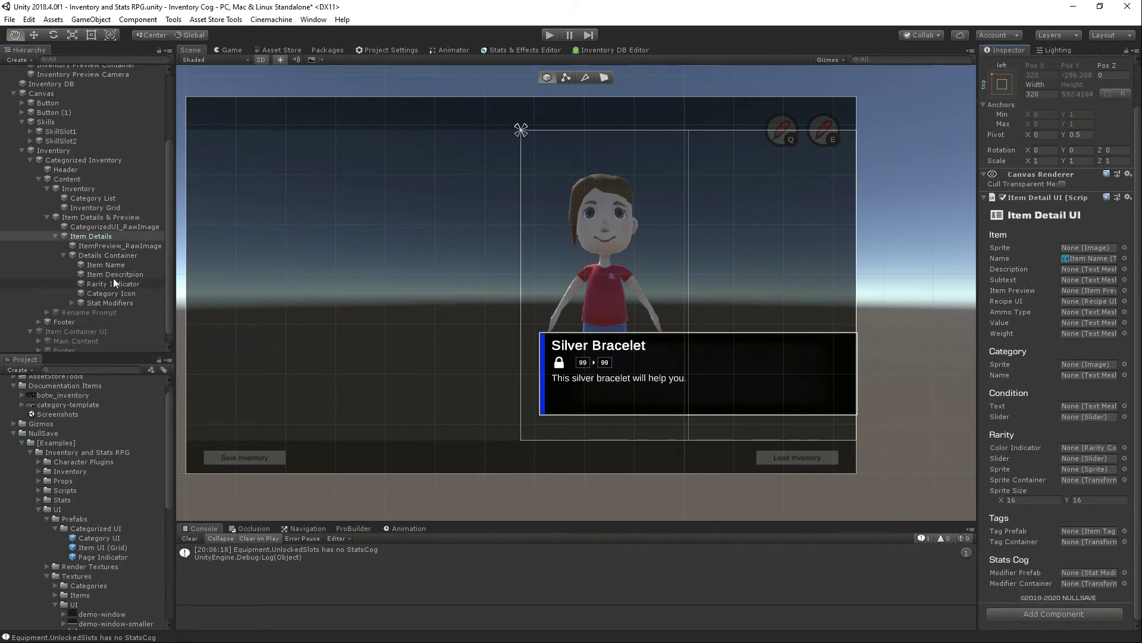
pyautogui.moveTo(126, 275); pyautogui.dragTo(1095, 269)
# Step: Add a Rarity Color Indicator component to the Rarity Indicator object
pyautogui.click(133, 284)
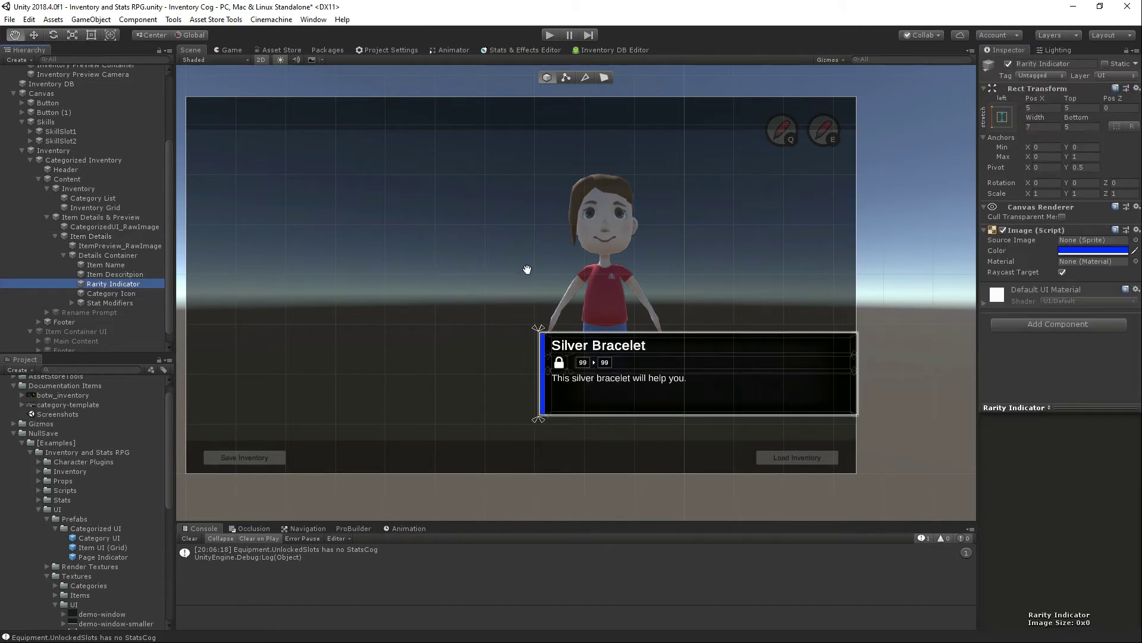
pyautogui.click(1040, 330)
pyautogui.write('rarity')
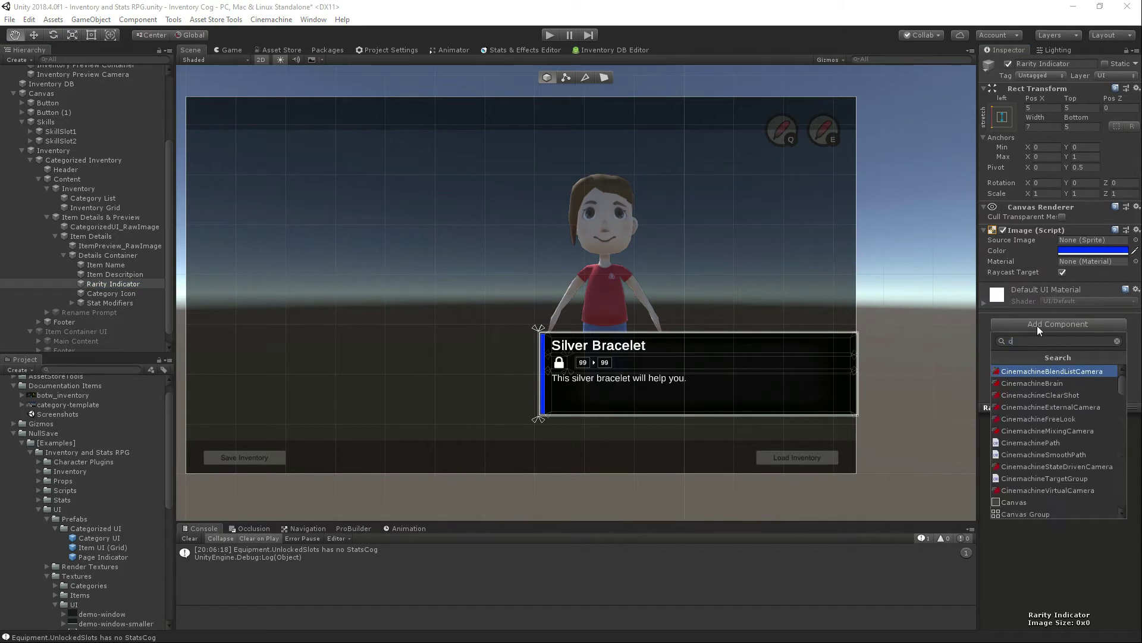
pyautogui.press('Return')
# Step: Change the Rarity 6 color of the Rarity Color Indicator to a muted blue, hex 356187
pyautogui.scroll(-4, 1037, 326)
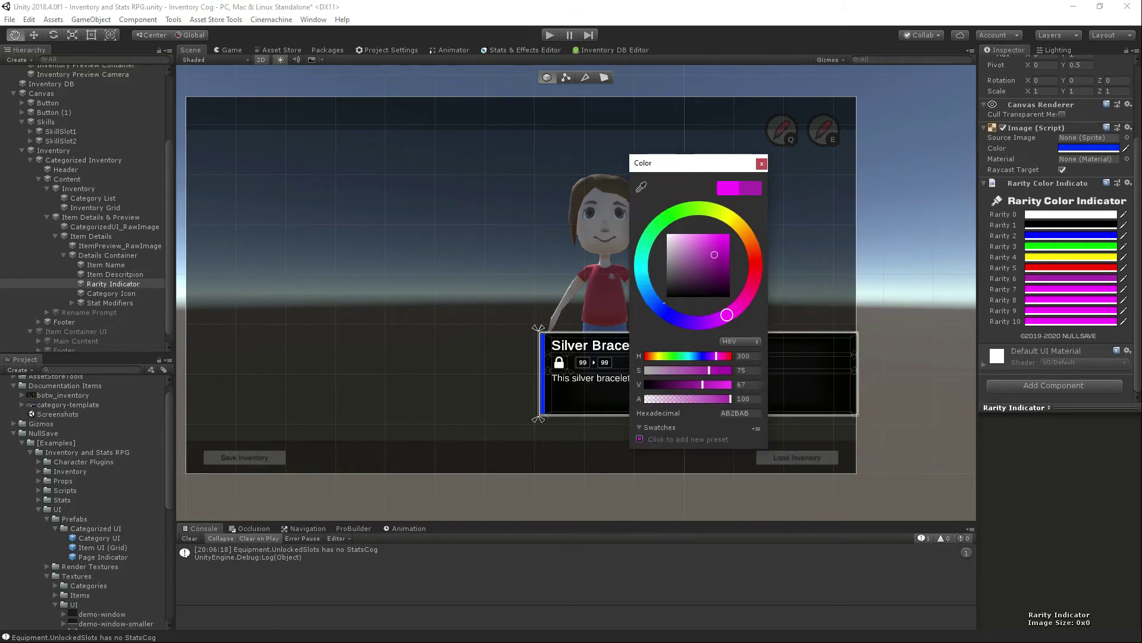
pyautogui.click(649, 292)
pyautogui.moveTo(711, 254)
pyautogui.mouseDown()
pyautogui.moveTo(673, 240)
pyautogui.moveTo(705, 264)
pyautogui.mouseUp()
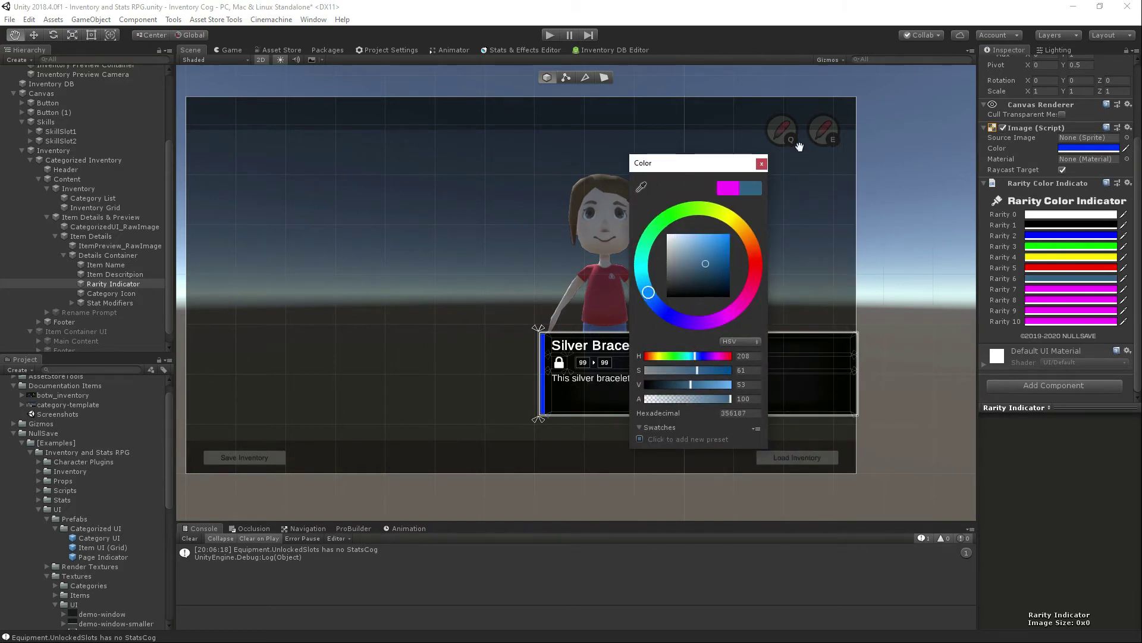
pyautogui.click(761, 163)
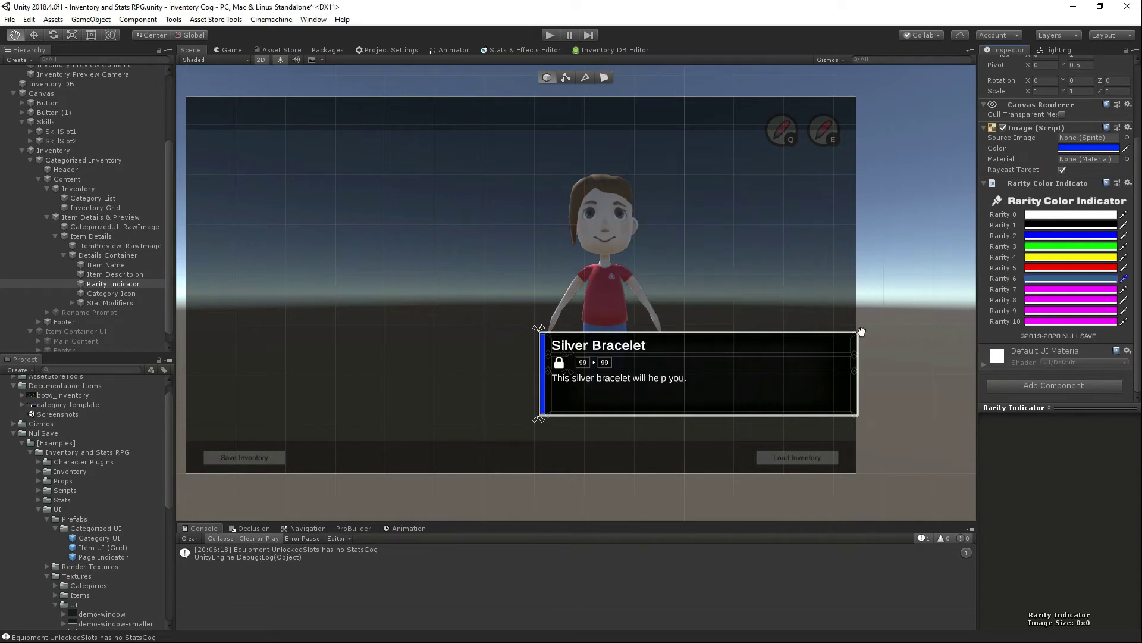
# Step: In the Item Detail UI, assign Rarity Indicator as color indicator, Category Icon as category sprite and Stat Modifiers as modifier container
pyautogui.click(99, 255)
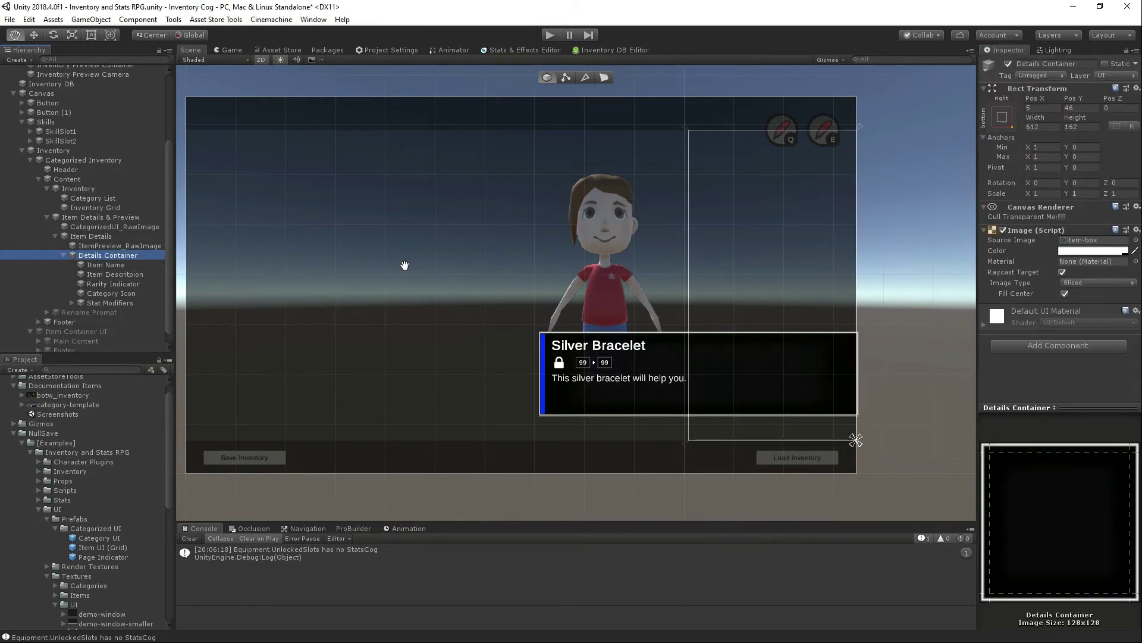
pyautogui.click(127, 284)
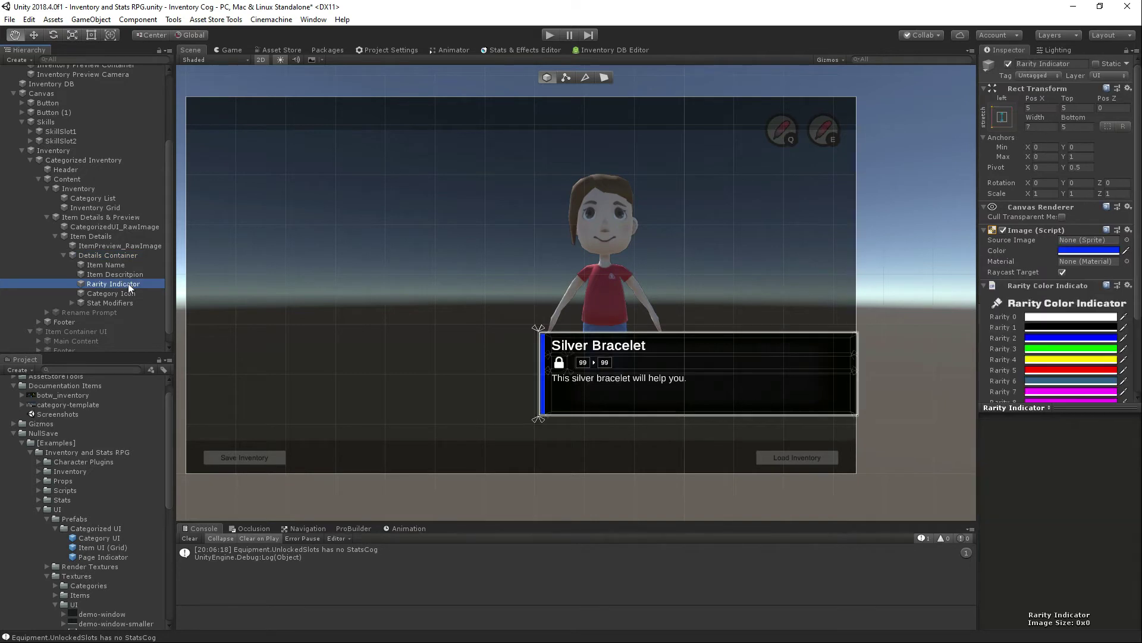
pyautogui.click(101, 237)
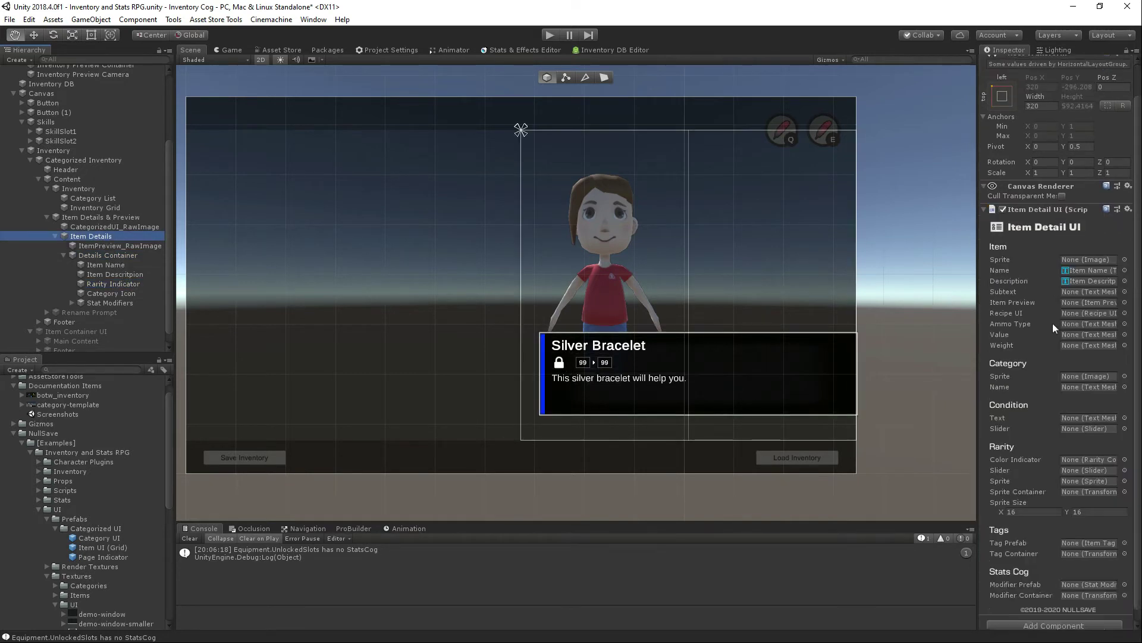
pyautogui.scroll(-1, 1052, 323)
pyautogui.moveTo(123, 287); pyautogui.dragTo(1090, 445)
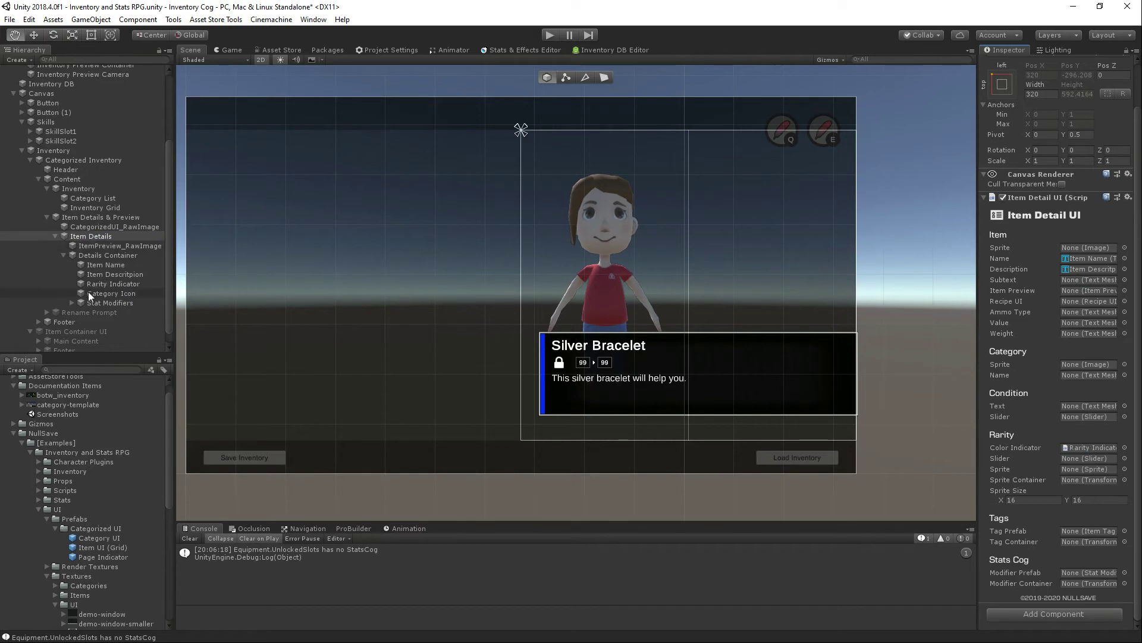
pyautogui.moveTo(88, 294); pyautogui.dragTo(1085, 365)
pyautogui.moveTo(102, 302); pyautogui.dragTo(1080, 584)
# Step: Add a Stat Modifier UI component to the Stat Modifier UI object under Stat Modifiers
pyautogui.click(70, 302)
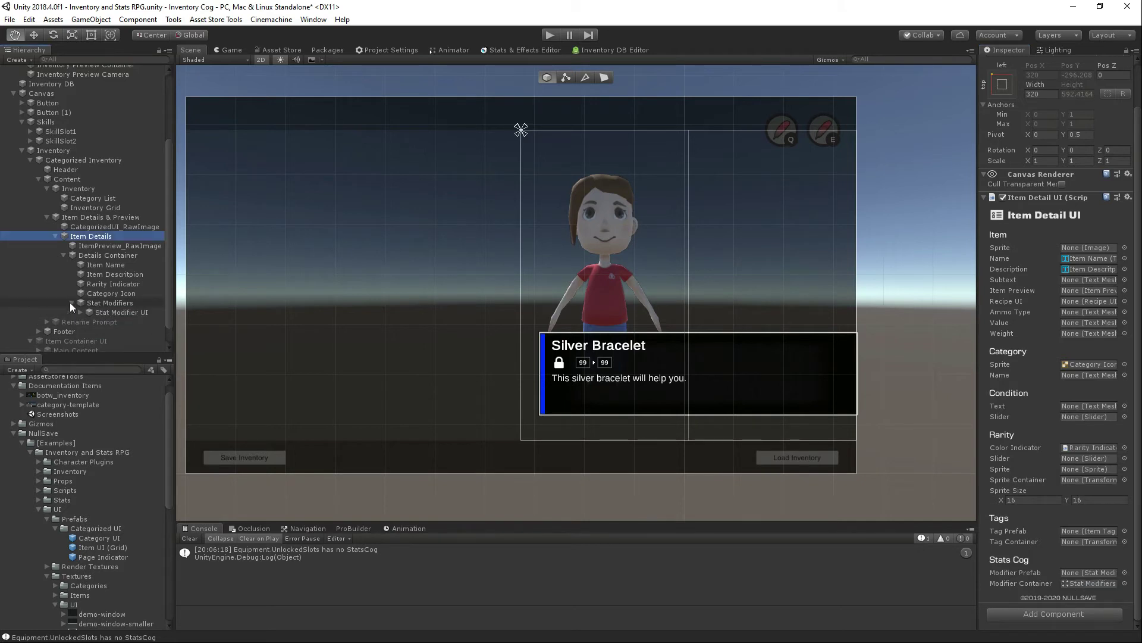
pyautogui.click(95, 310)
pyautogui.click(1047, 316)
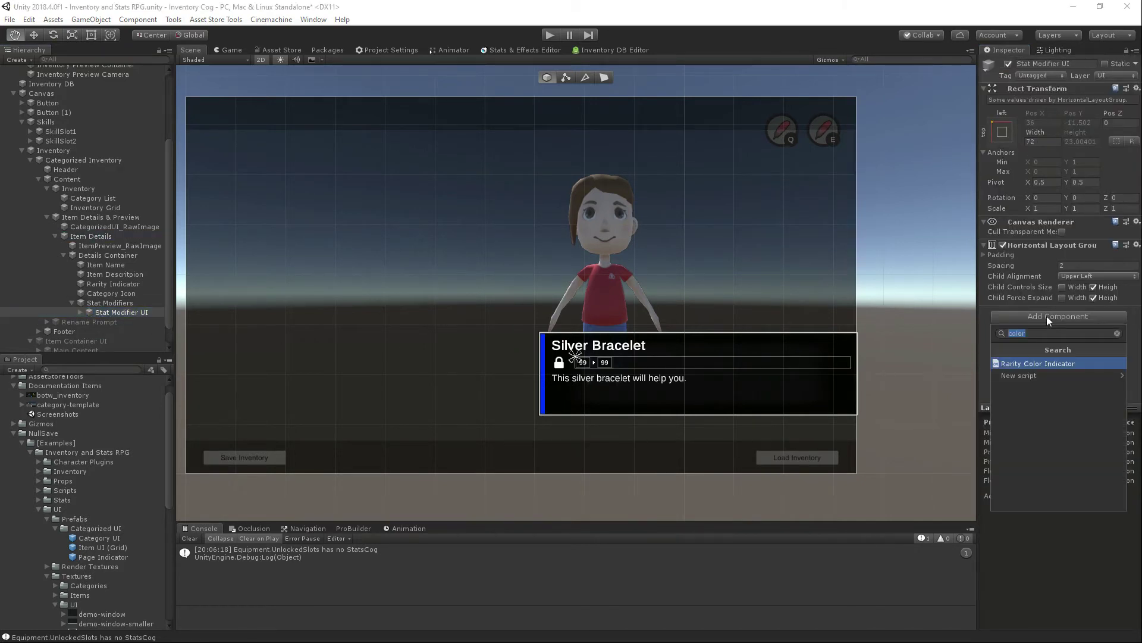
pyautogui.write('stat')
pyautogui.press('Return')
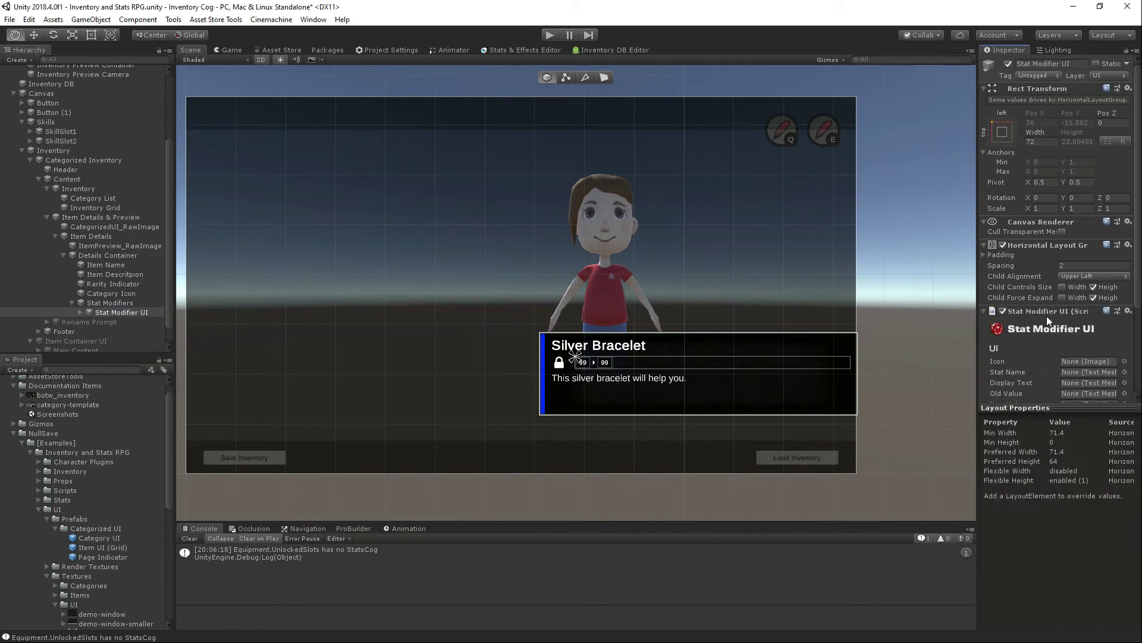
# Step: Assign oldValueText and newValueText as the Stat Modifier UI's old and new values, and add Arrow to Hide when Equipped
pyautogui.scroll(-3, 1051, 316)
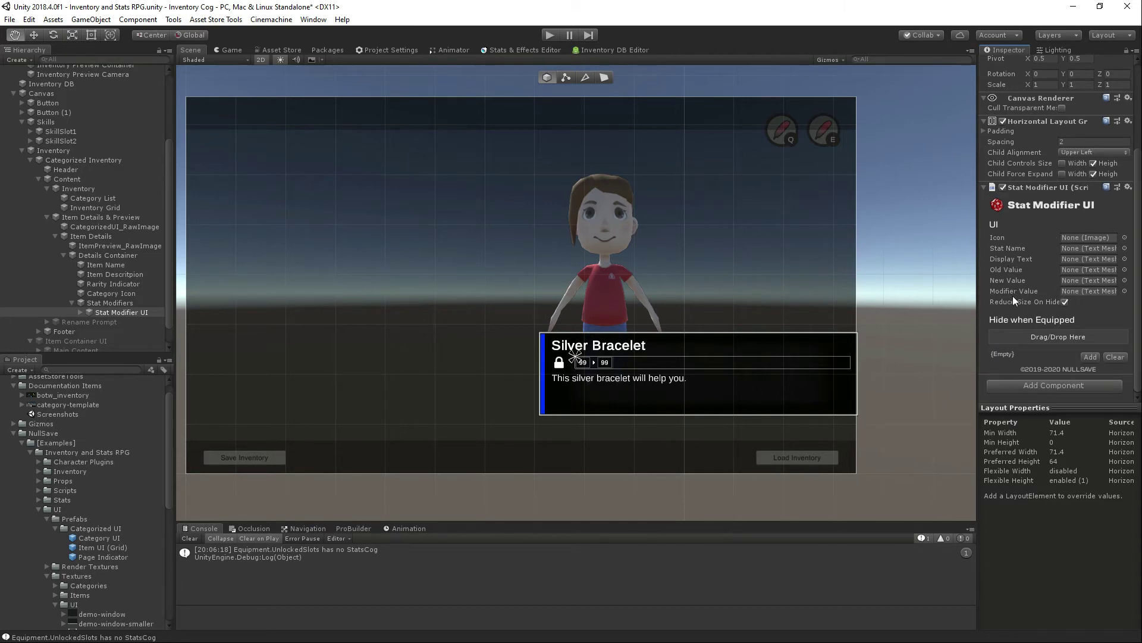
pyautogui.click(80, 313)
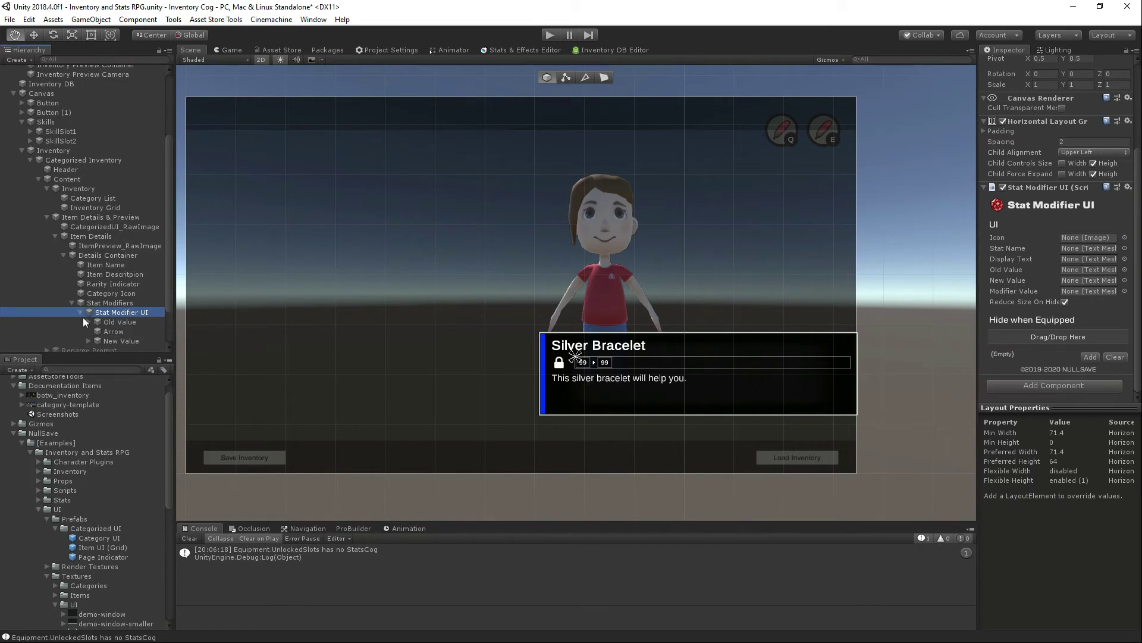
pyautogui.scroll(-2, 84, 317)
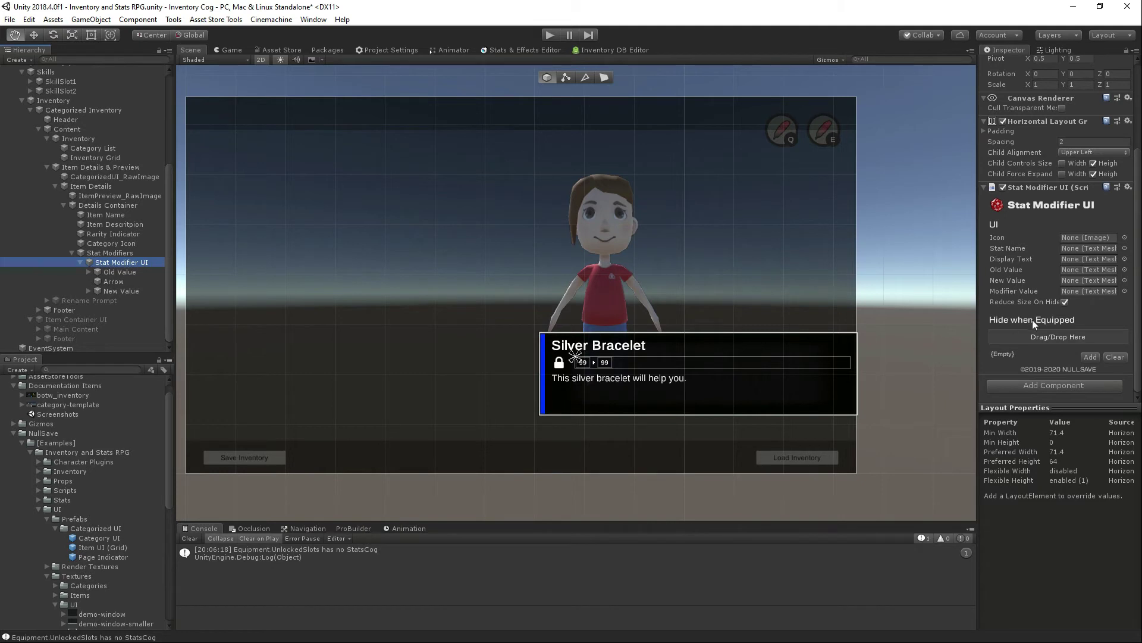
pyautogui.click(88, 272)
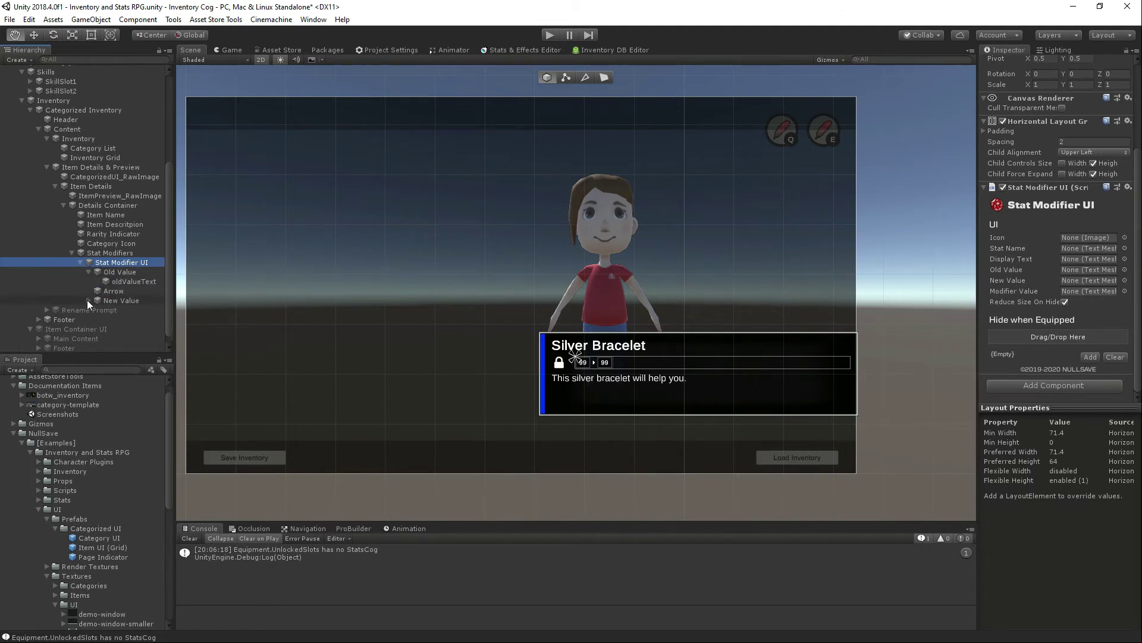
pyautogui.click(85, 300)
pyautogui.moveTo(127, 282); pyautogui.dragTo(1084, 273)
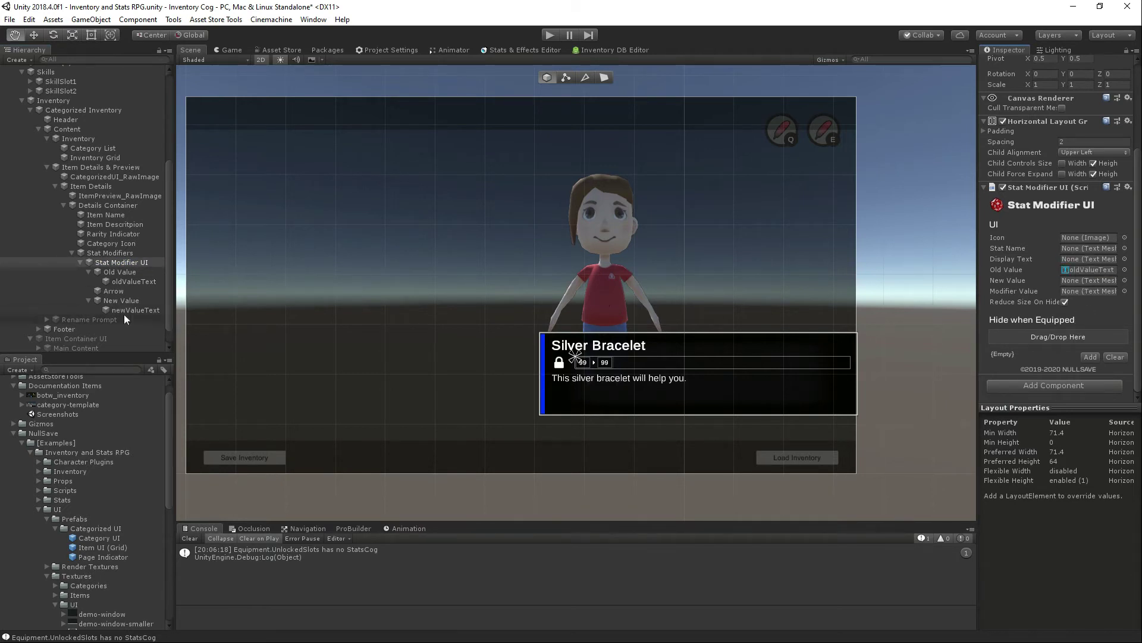
pyautogui.moveTo(125, 311); pyautogui.dragTo(1098, 282)
pyautogui.moveTo(112, 290); pyautogui.dragTo(1041, 340)
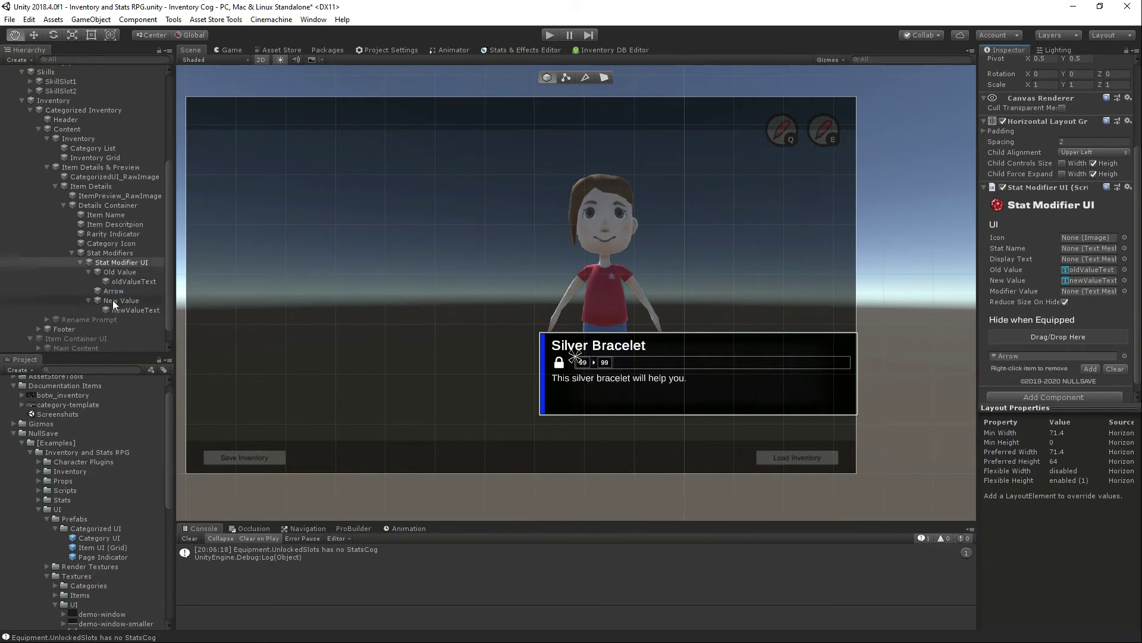
# Step: Add New Value to Hide when Equipped, and move Stat Modifier UI out of the scene into a prefab in the Categorized UI folder
pyautogui.moveTo(113, 300); pyautogui.dragTo(1062, 340)
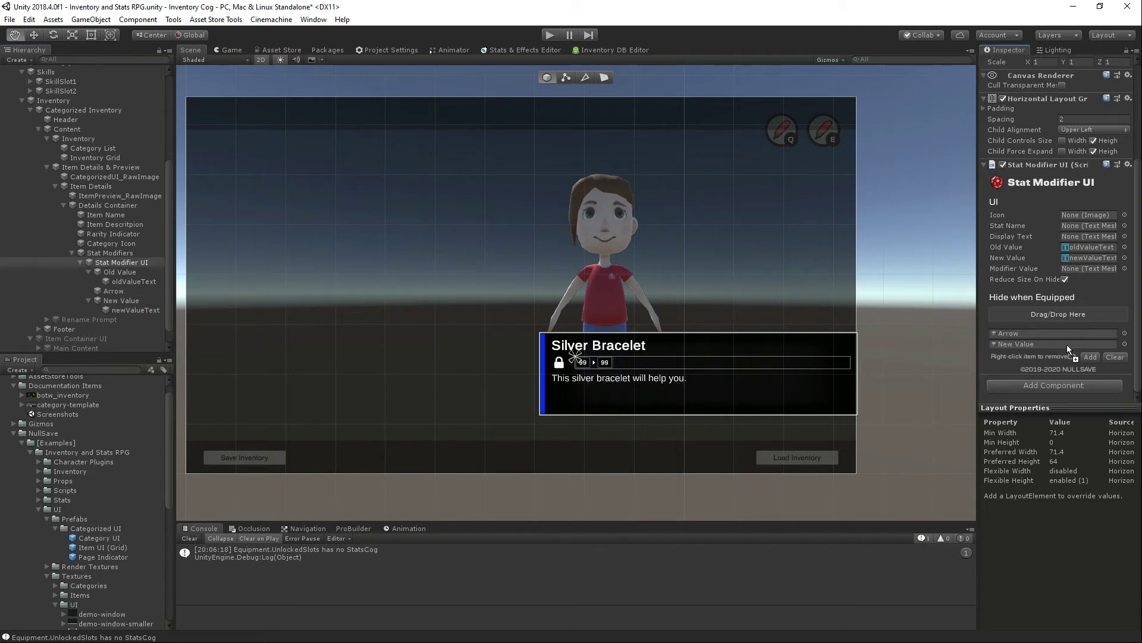
pyautogui.moveTo(112, 262); pyautogui.dragTo(92, 535)
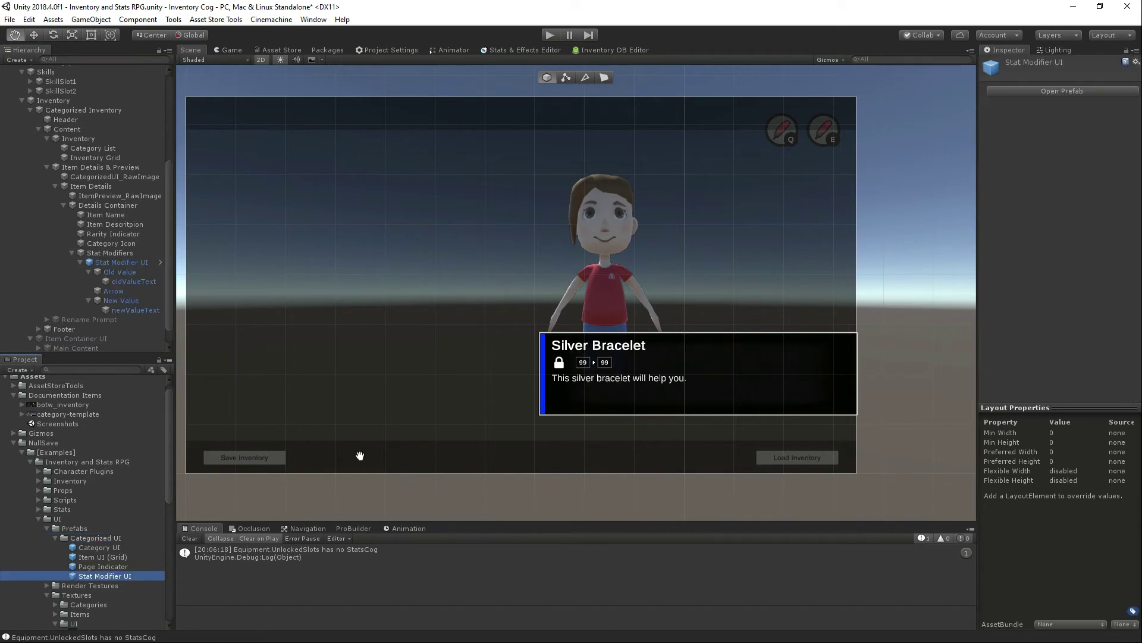
pyautogui.press('Delete')
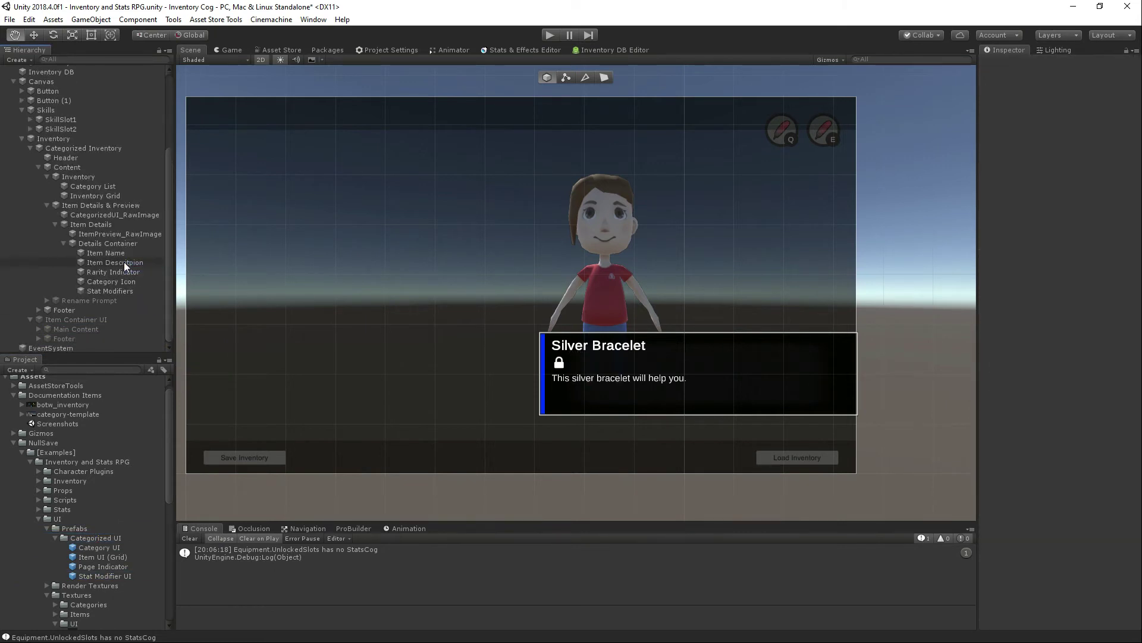
# Step: Assign the Stat Modifier UI prefab as the Modifier Prefab in the Item Detail UI of Item Details
pyautogui.click(116, 291)
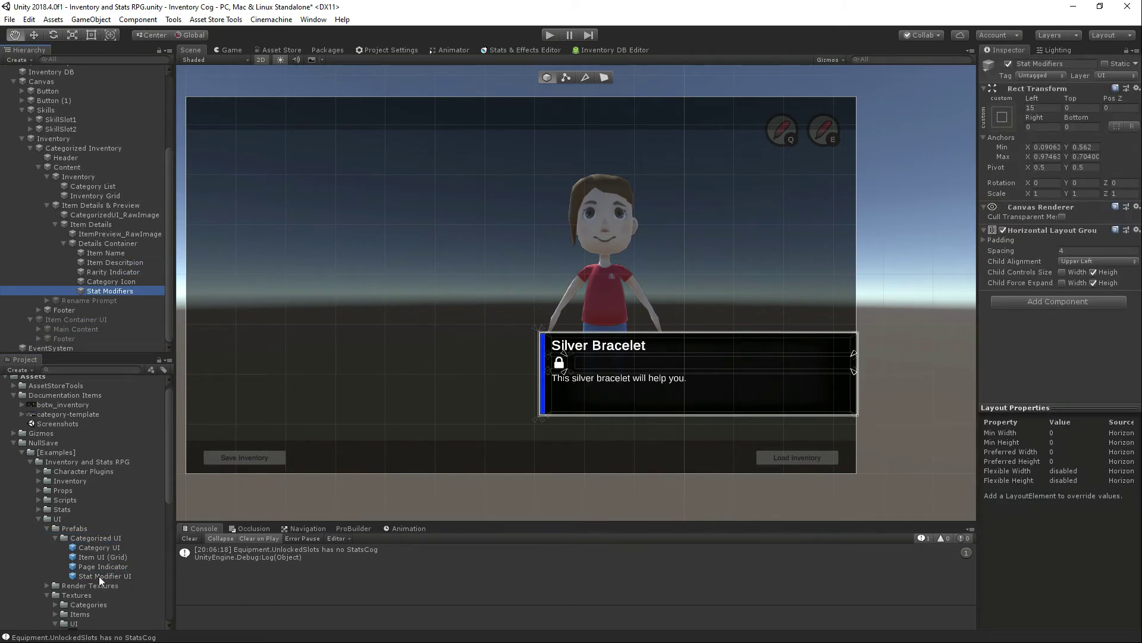
pyautogui.click(854, 416)
pyautogui.click(1074, 366)
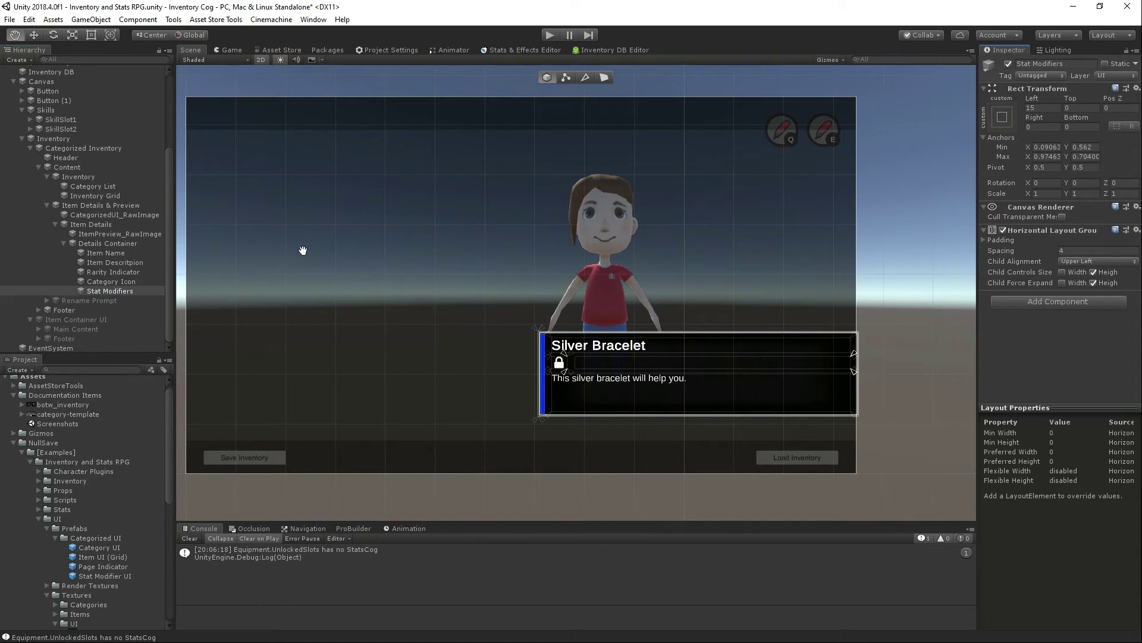
pyautogui.click(114, 244)
pyautogui.click(91, 226)
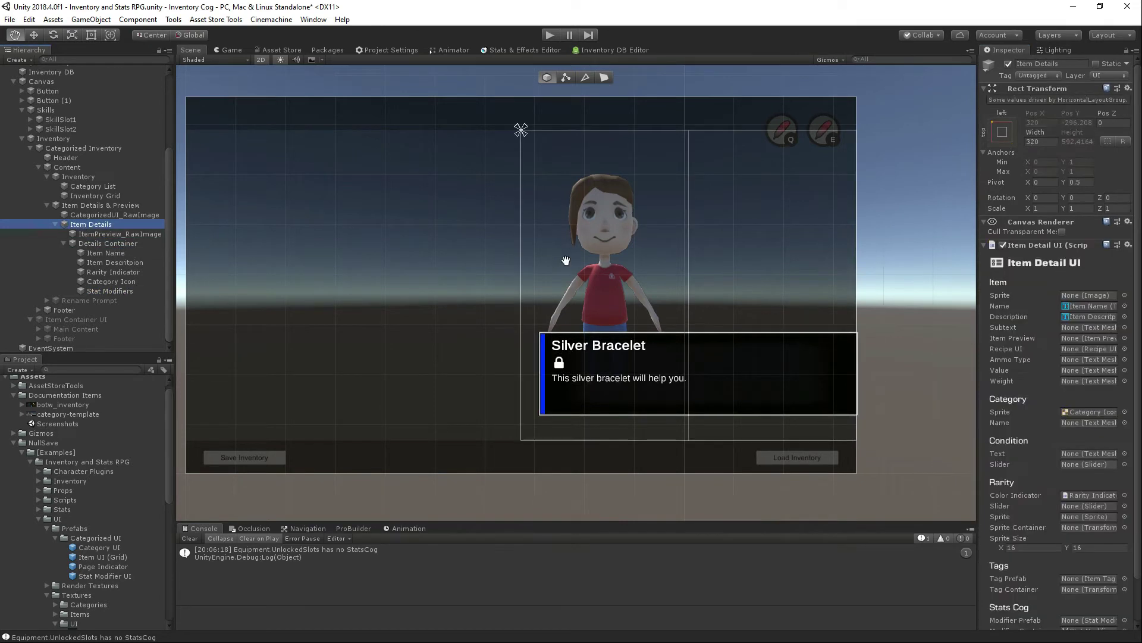
pyautogui.scroll(-2, 1067, 410)
pyautogui.moveTo(77, 572); pyautogui.dragTo(1094, 575)
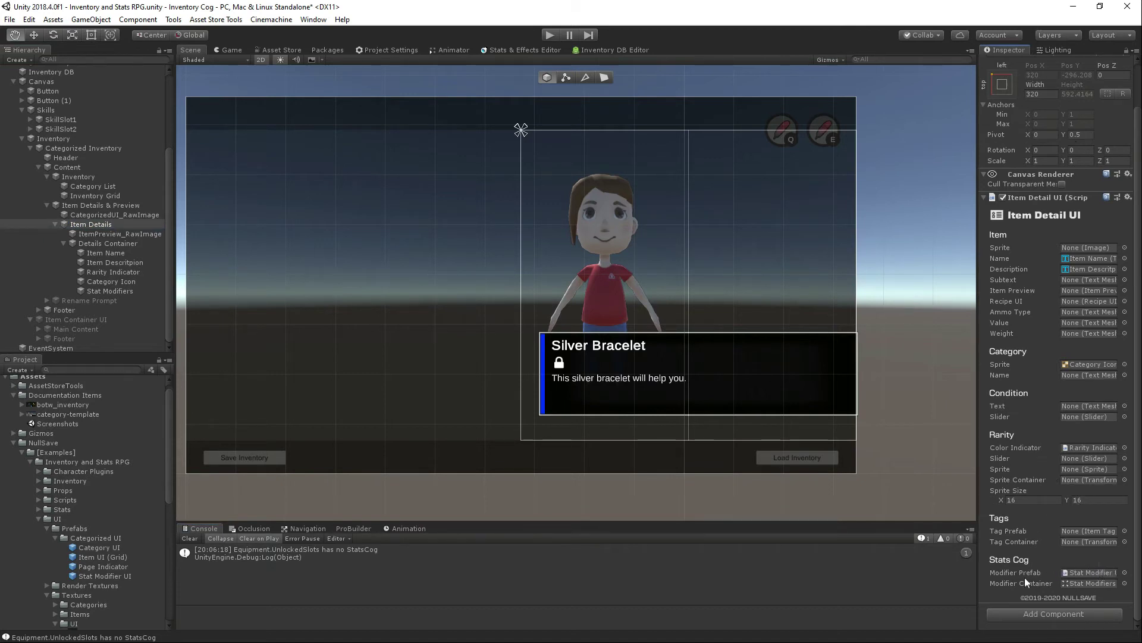
# Step: Assign Item Details as the Detail Client of the Inventory Grid's Item Grid component
pyautogui.click(78, 196)
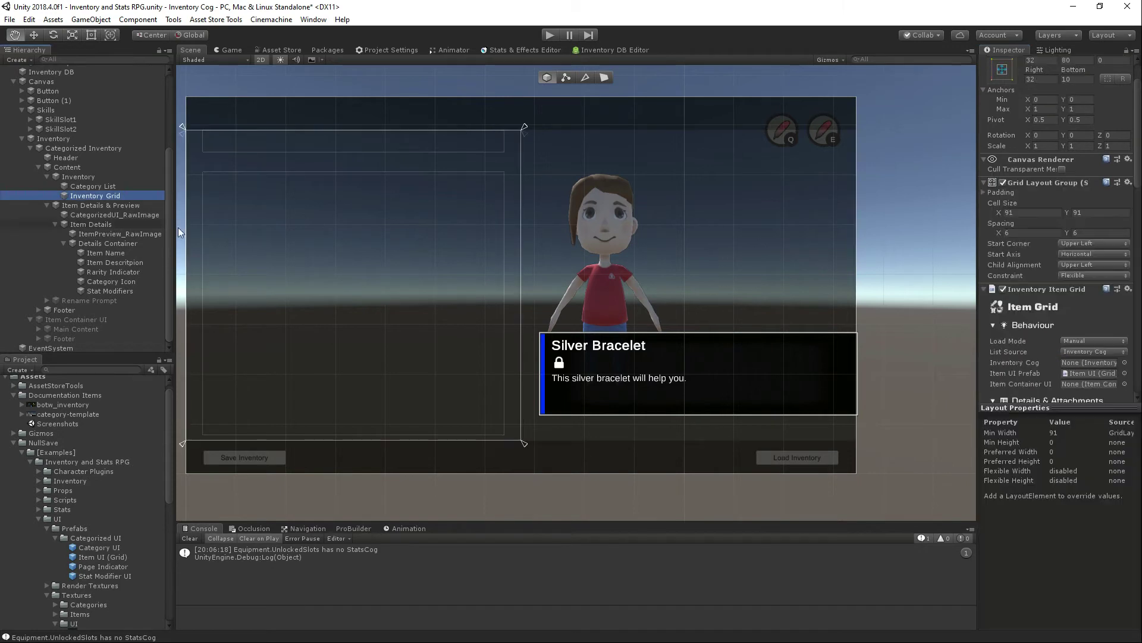
pyautogui.scroll(-9, 1061, 332)
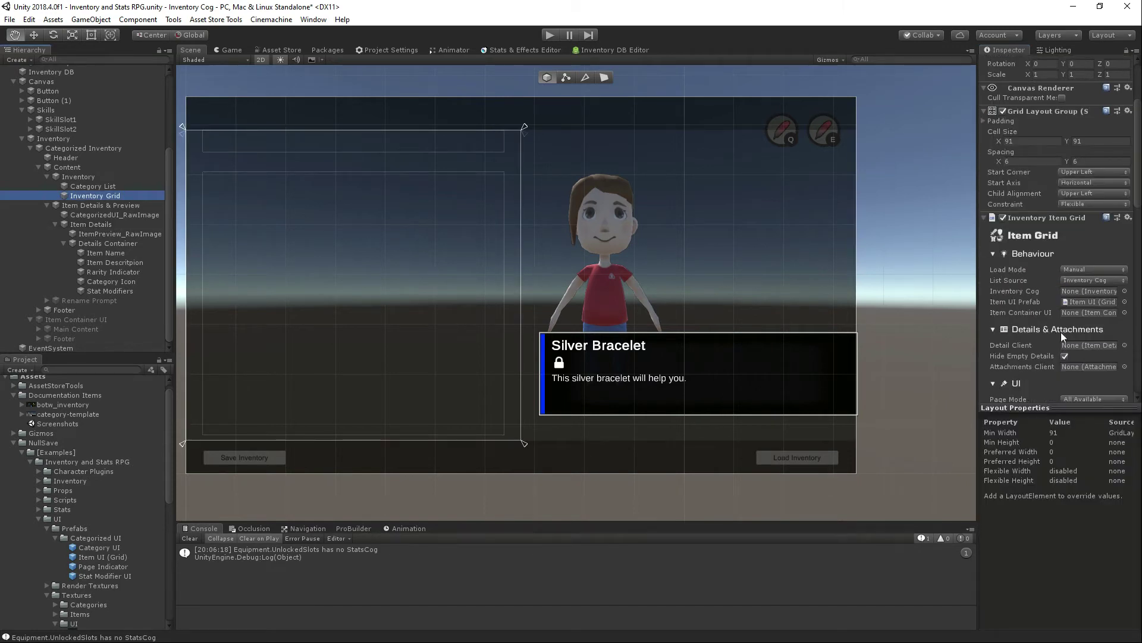
pyautogui.moveTo(101, 243); pyautogui.dragTo(1083, 316)
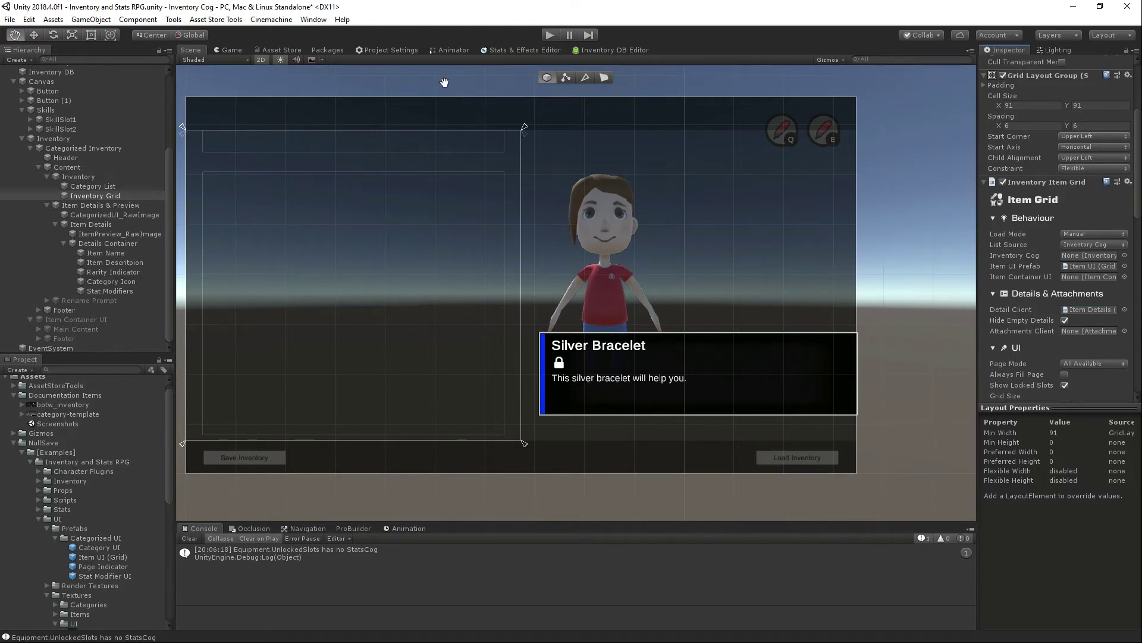
# Step: Run the scene and check the item details shown for the pauldrons, Bracelet and Backpack in the inventory, ending with play mode stopped
pyautogui.click(551, 35)
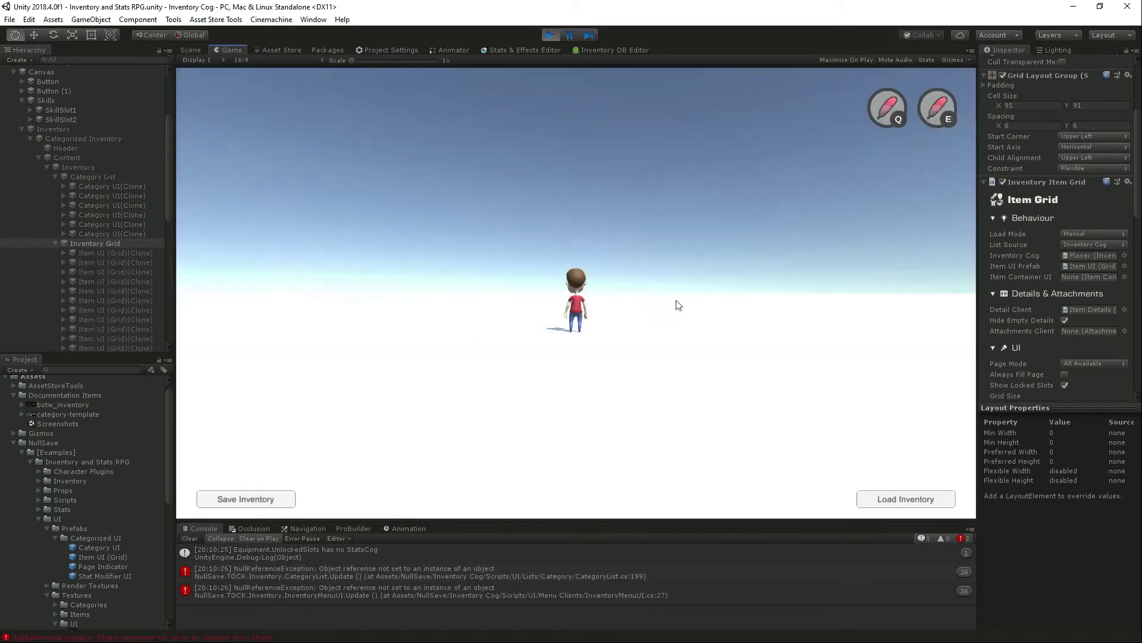
pyautogui.press('i')
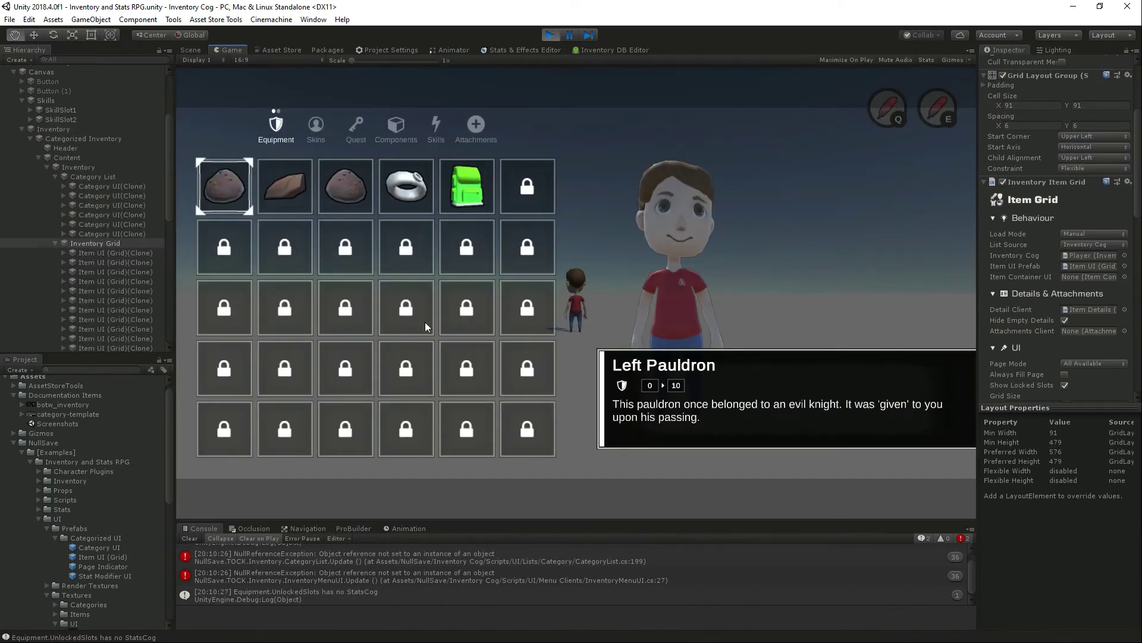
pyautogui.click(282, 191)
pyautogui.click(356, 188)
pyautogui.click(411, 189)
pyautogui.click(468, 190)
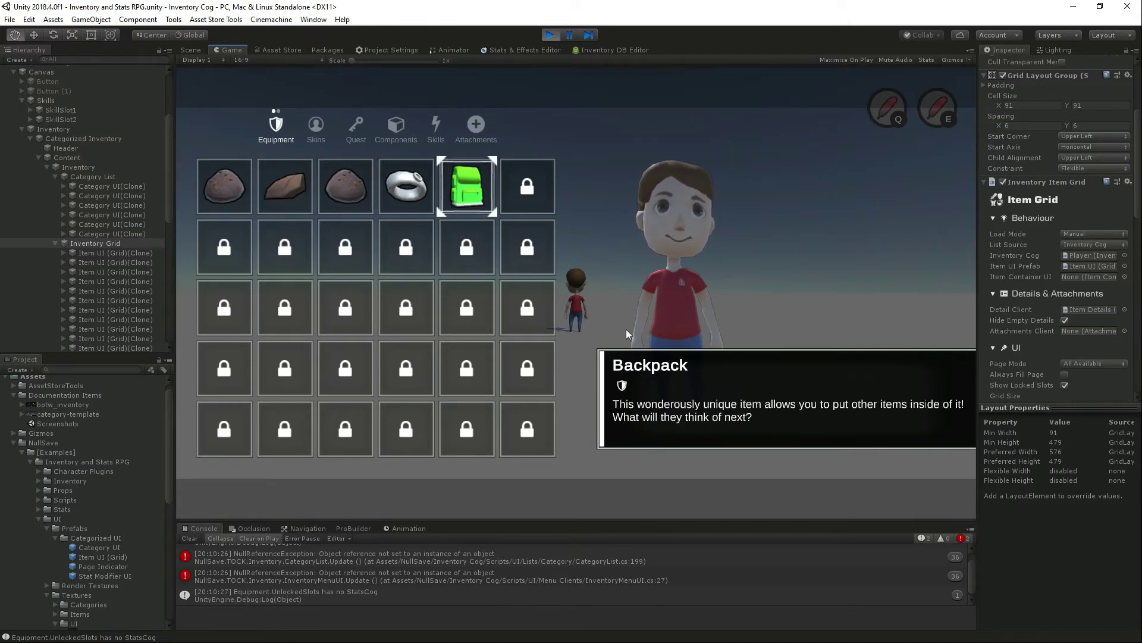
pyautogui.click(393, 203)
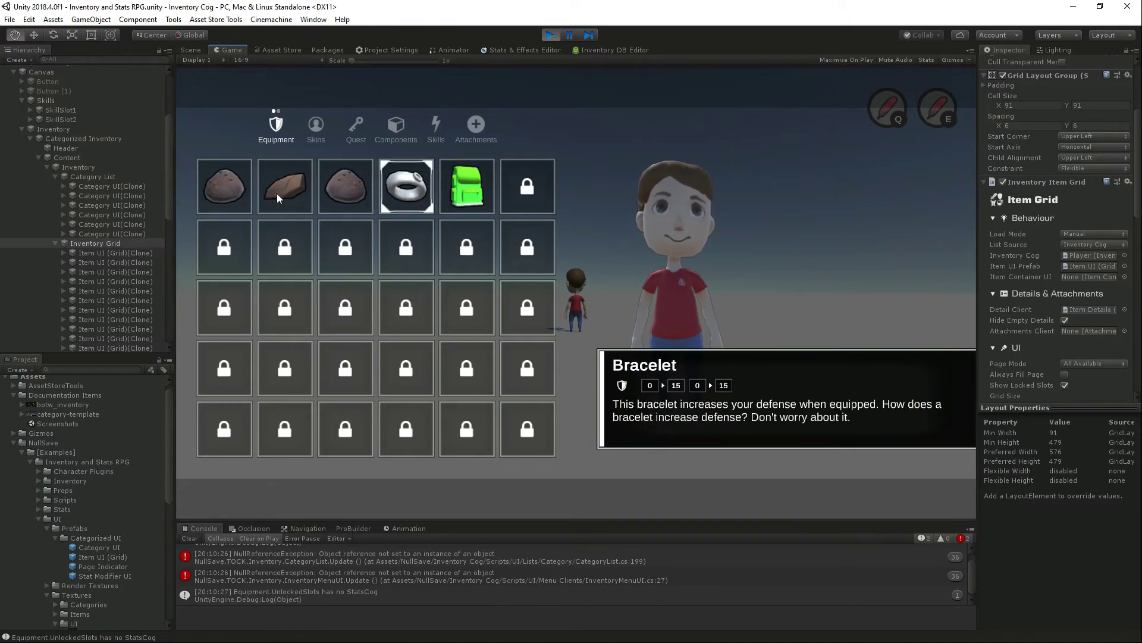
pyautogui.click(236, 194)
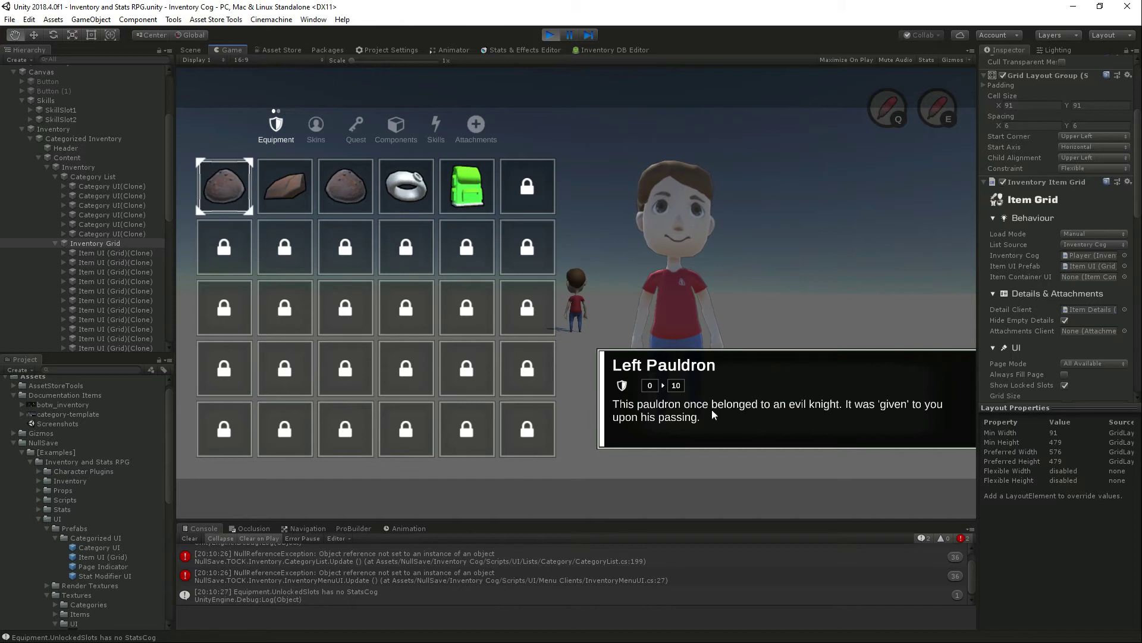
pyautogui.click(410, 194)
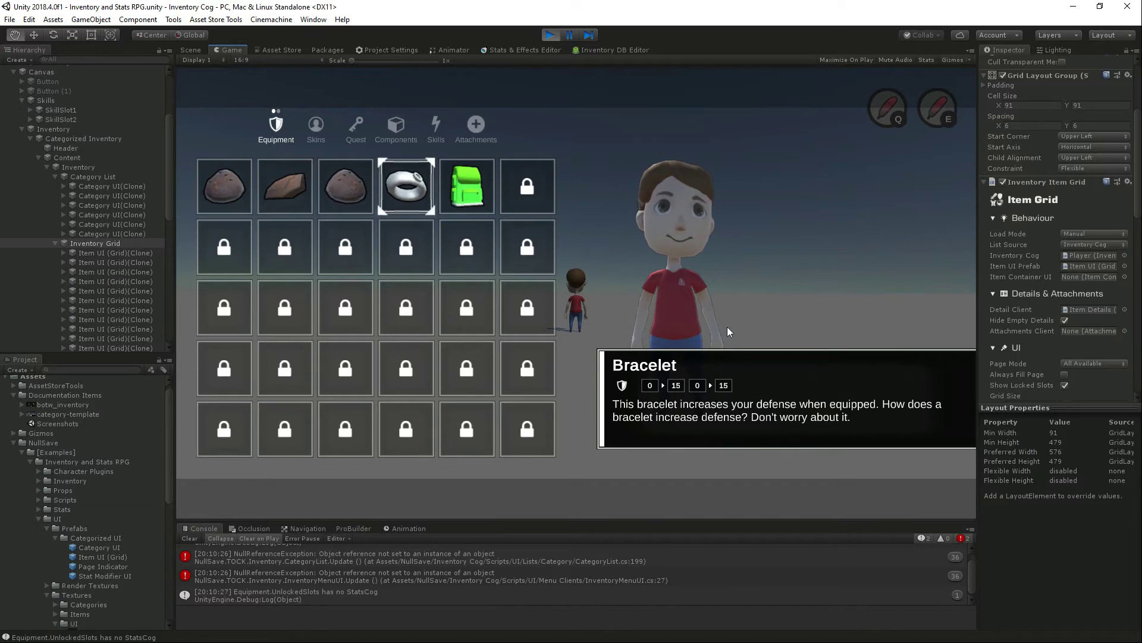
pyautogui.click(551, 35)
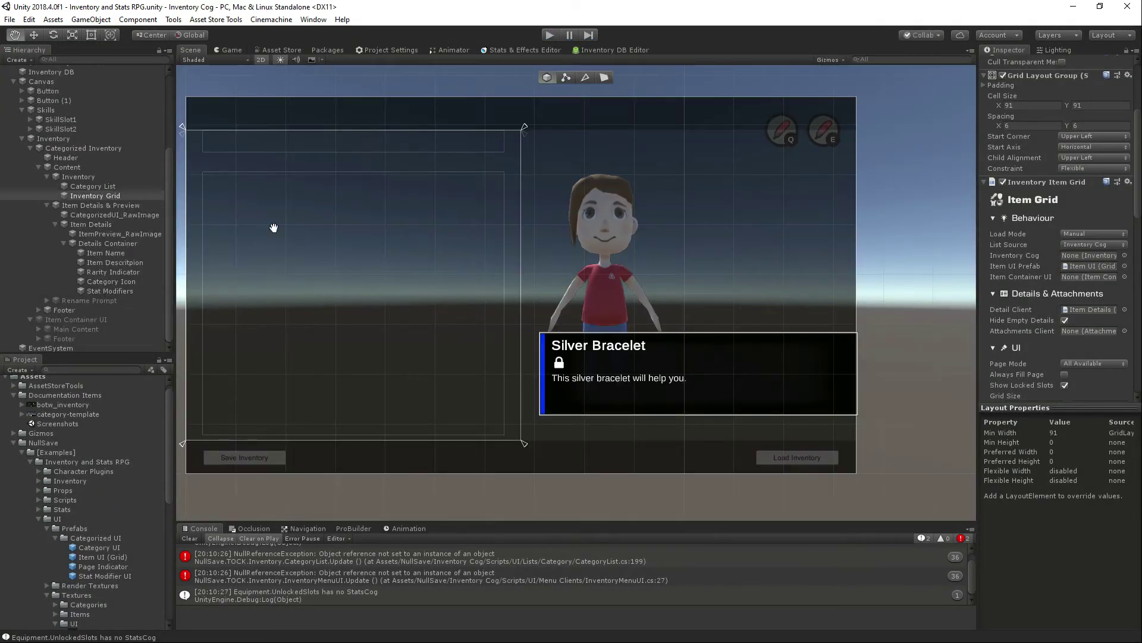
# Step: Open the Bracelet item of the Inventory DB for editing in the Inventory DB Editor
pyautogui.click(609, 51)
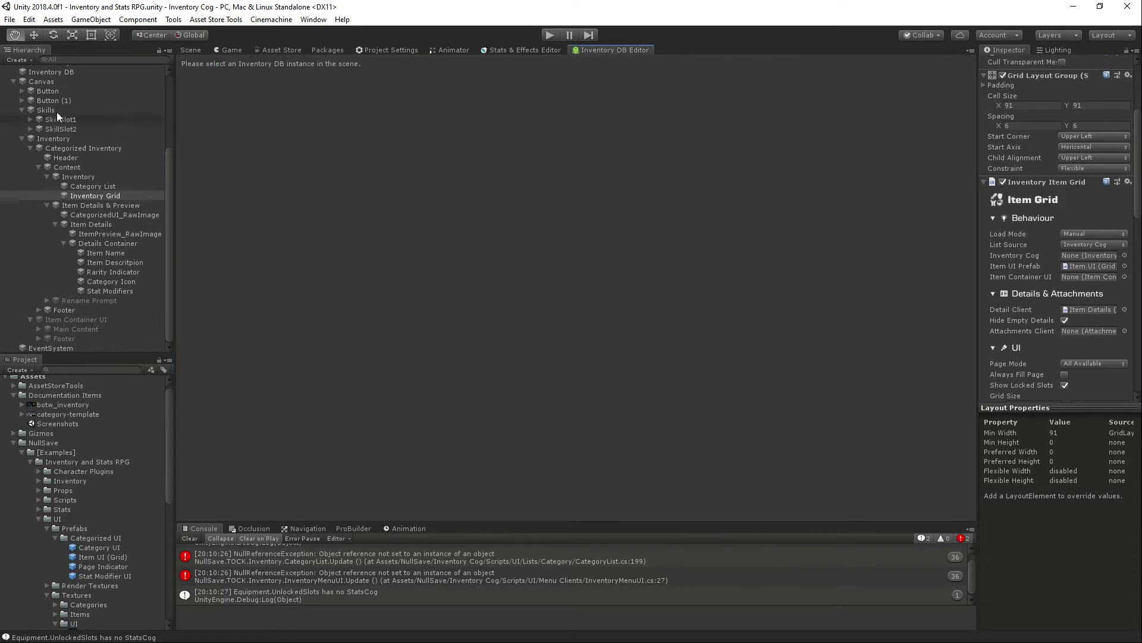
pyautogui.click(36, 72)
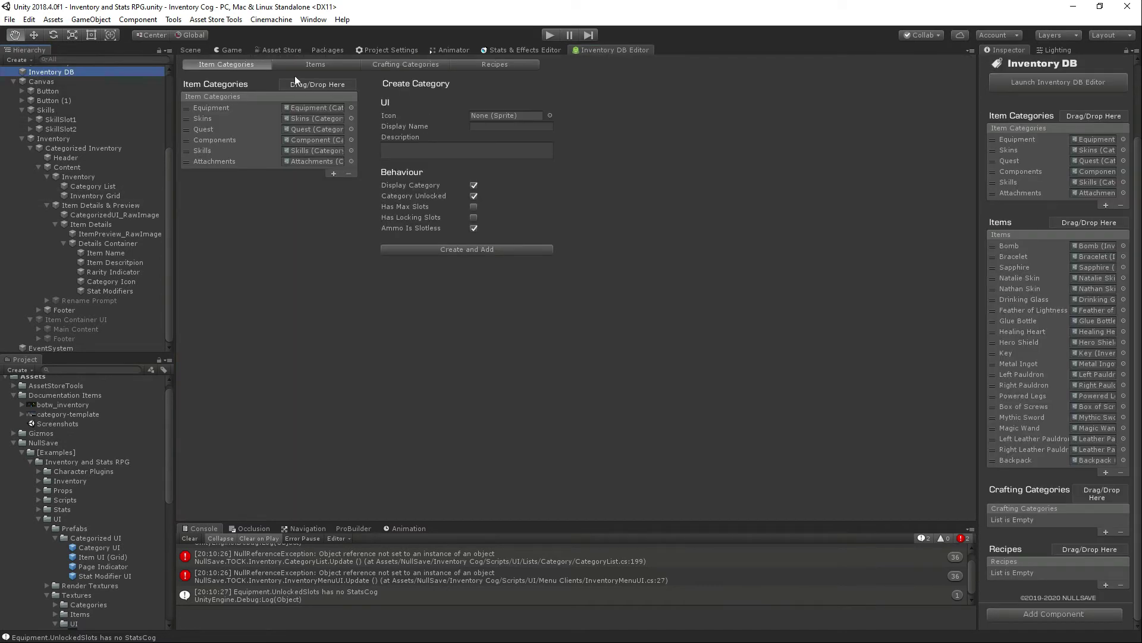
pyautogui.click(304, 61)
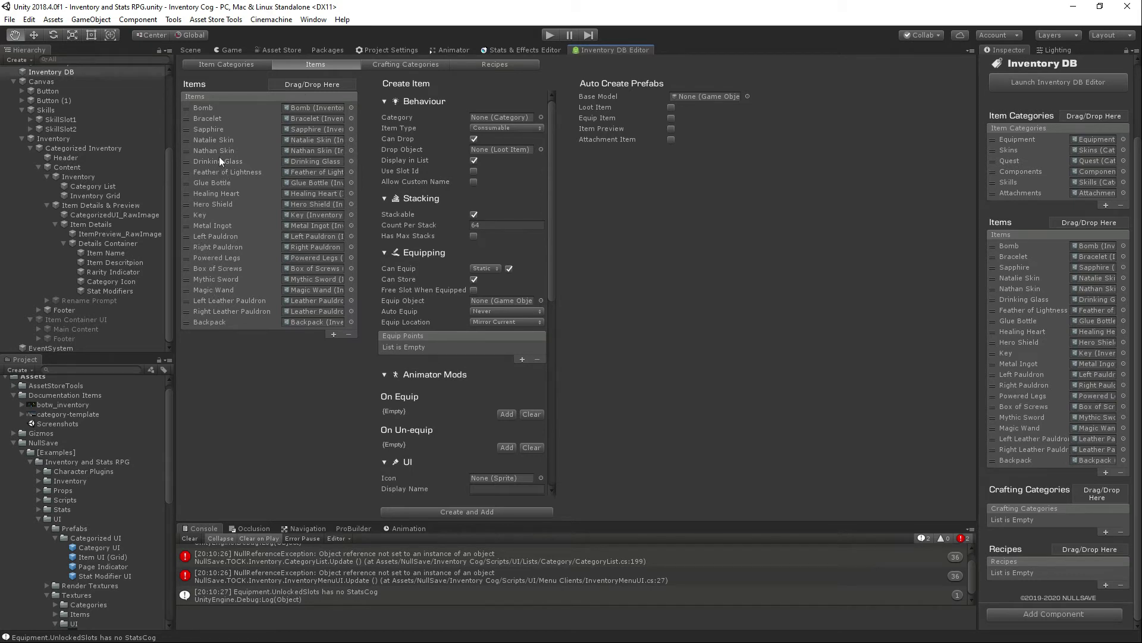
pyautogui.click(223, 108)
pyautogui.click(226, 118)
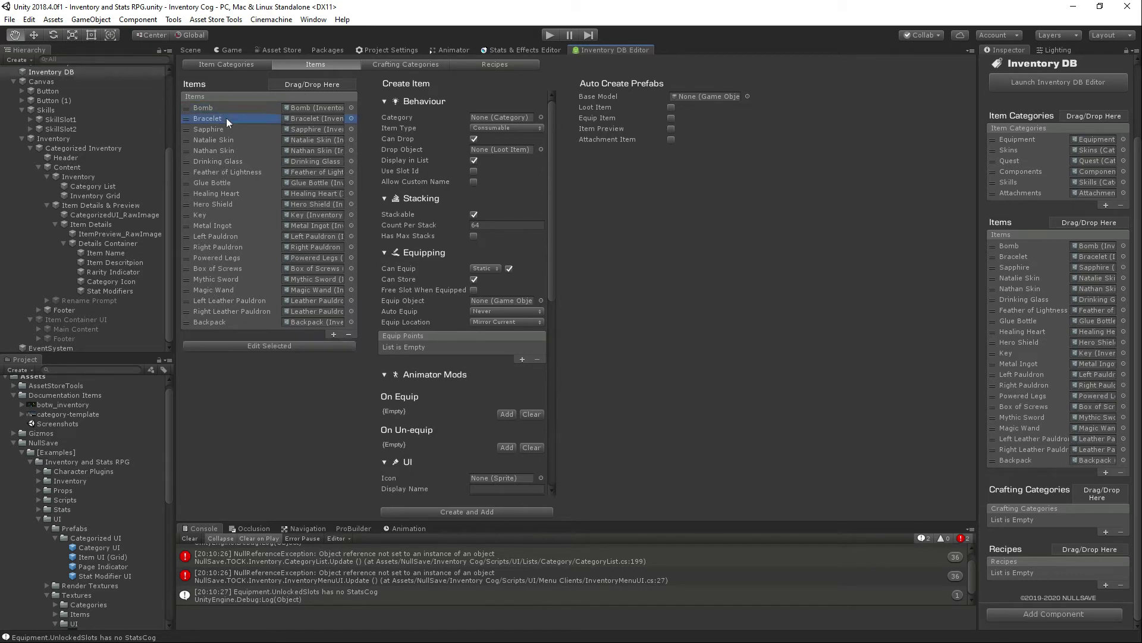
pyautogui.click(295, 346)
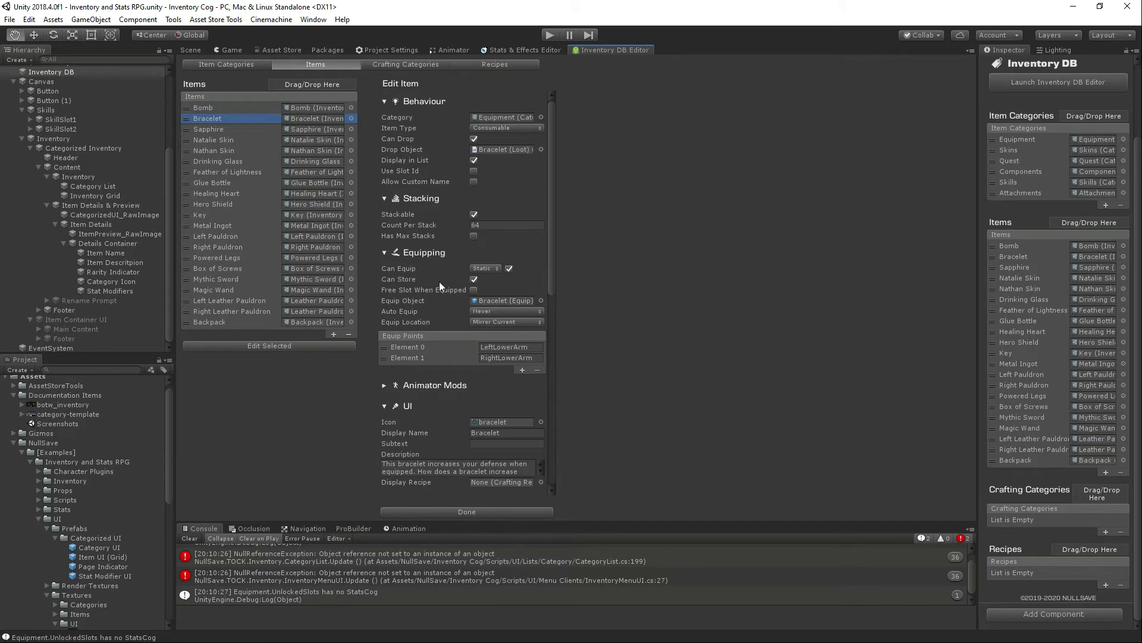
# Step: In the Bracelet's Defense stat effect, enable Hide In List for the second stat modifier, the one with the Instant effect type
pyautogui.scroll(-5, 439, 281)
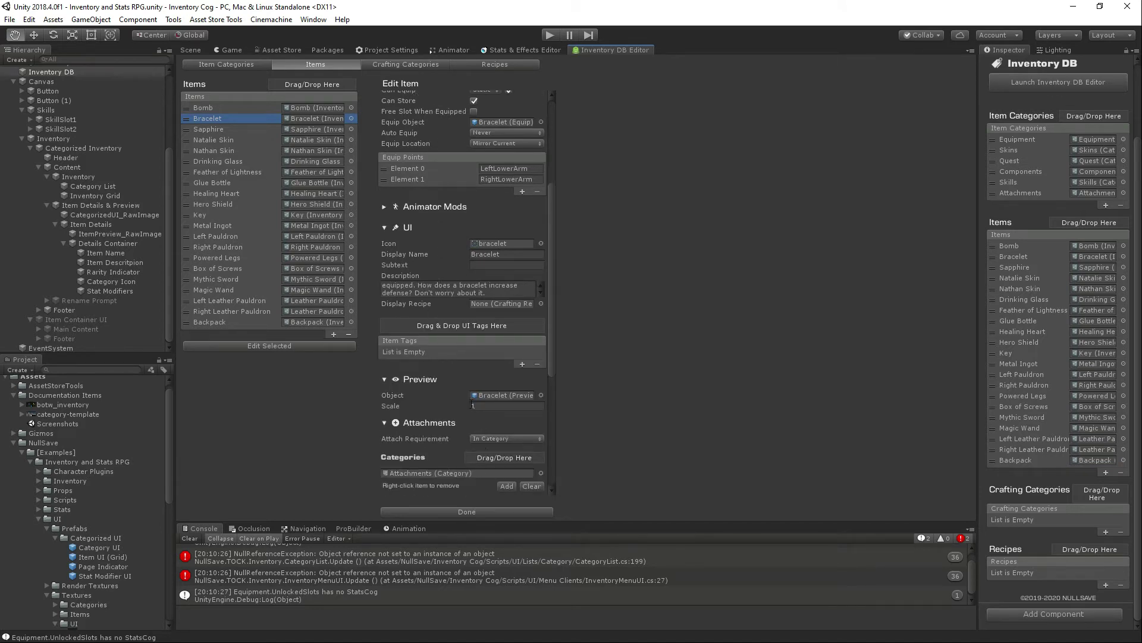
pyautogui.click(441, 473)
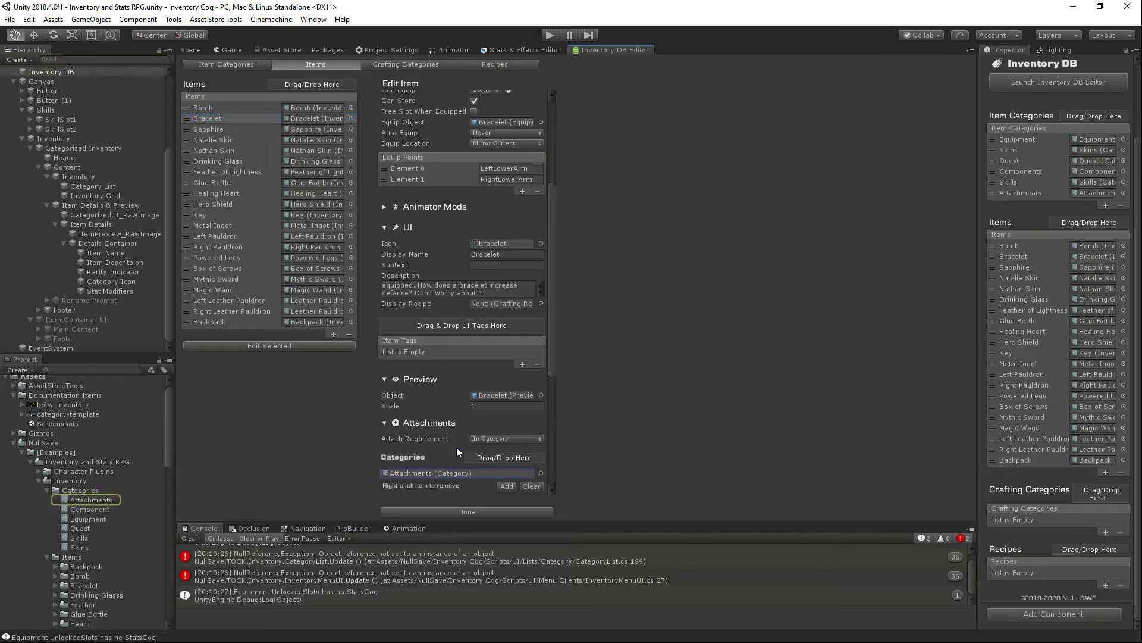
pyautogui.scroll(-6, 456, 448)
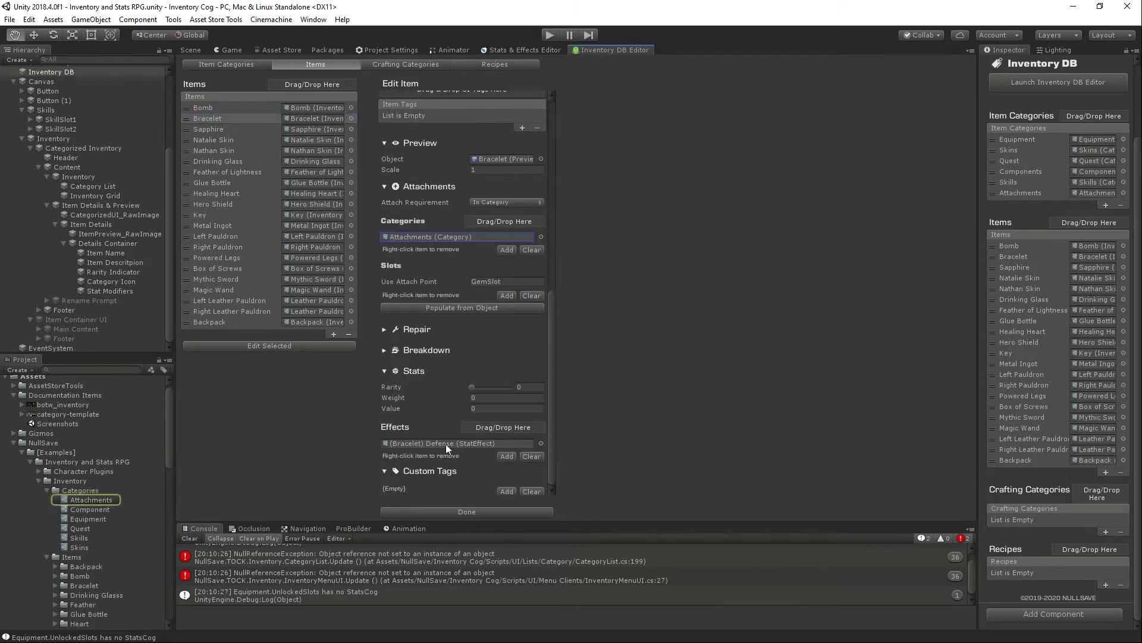
pyautogui.click(445, 444)
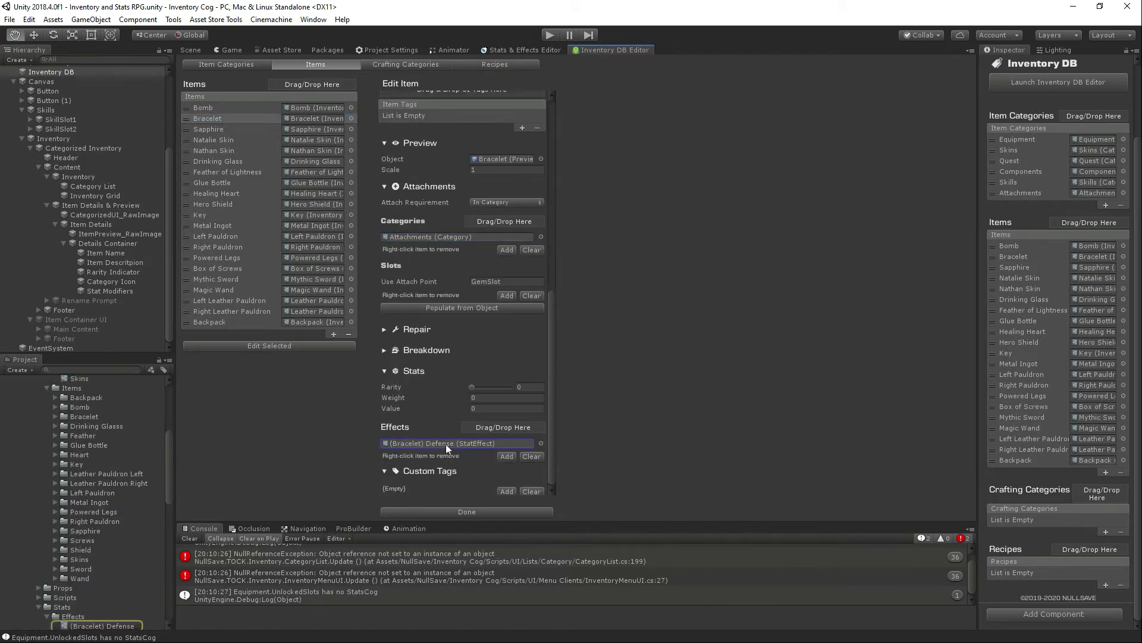
pyautogui.click(102, 626)
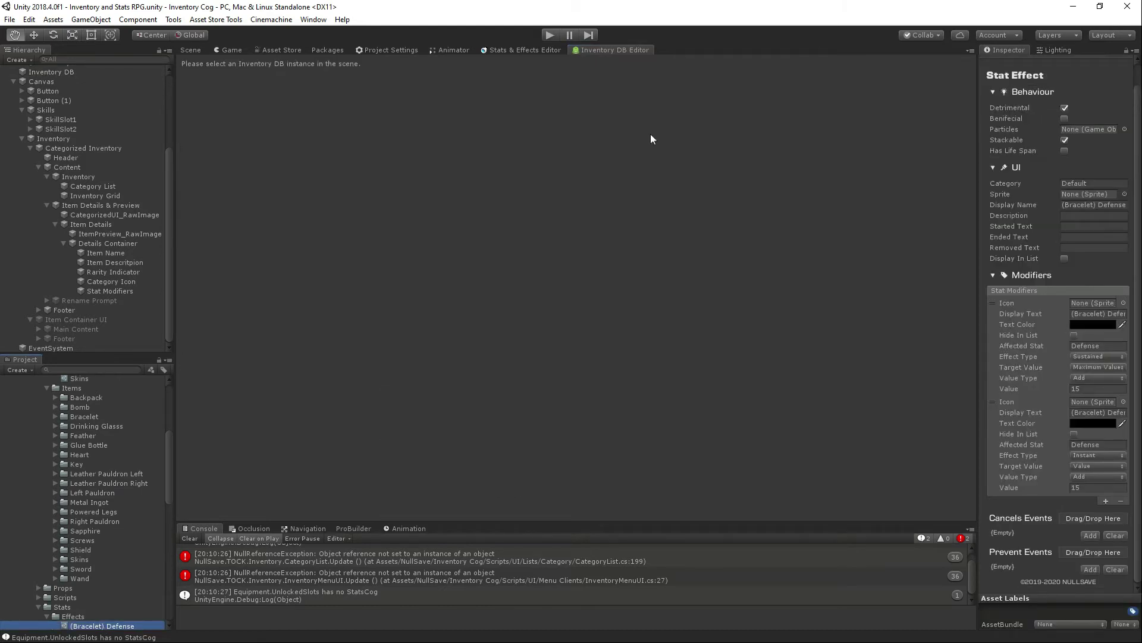
pyautogui.click(538, 50)
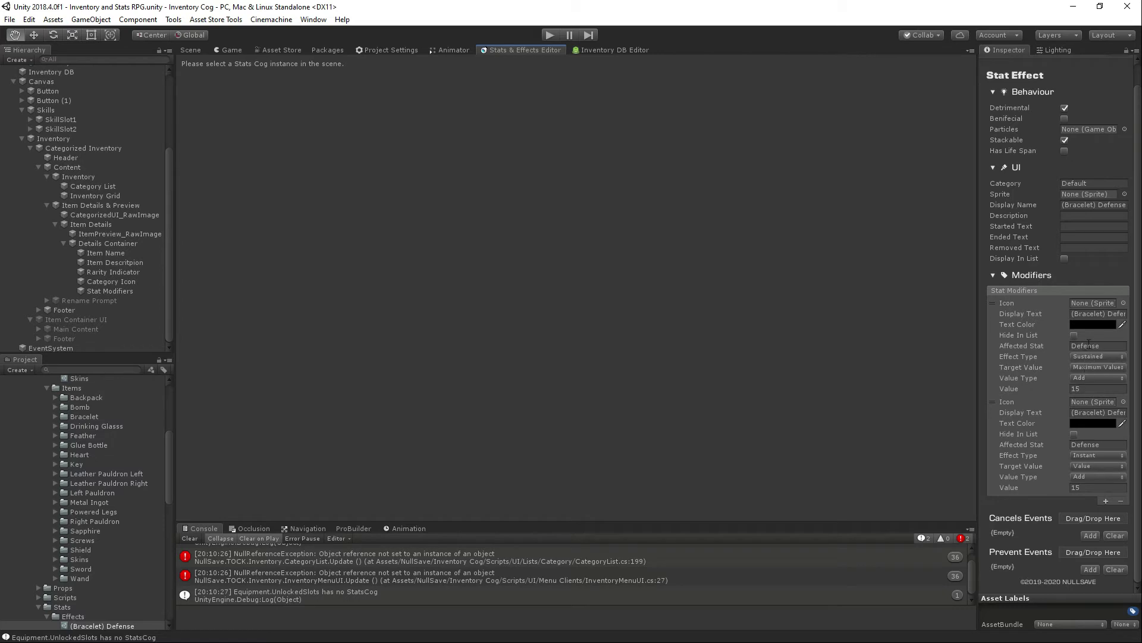
pyautogui.click(1074, 434)
pyautogui.click(723, 330)
# Step: Run the scene again and open the in-game inventory menu
pyautogui.click(550, 35)
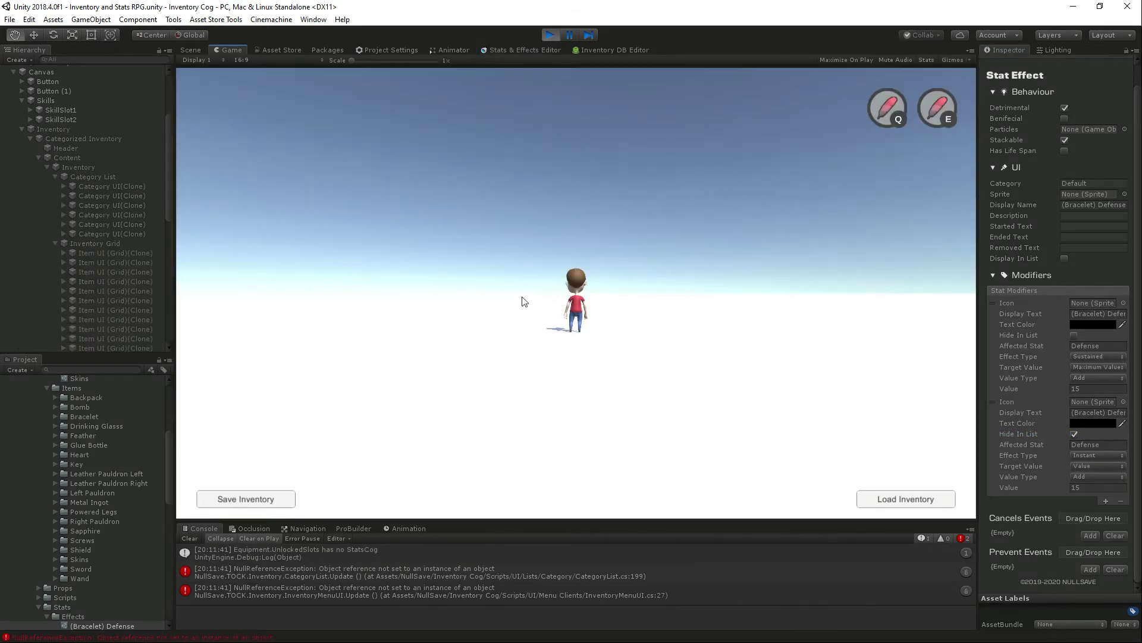
pyautogui.press('i')
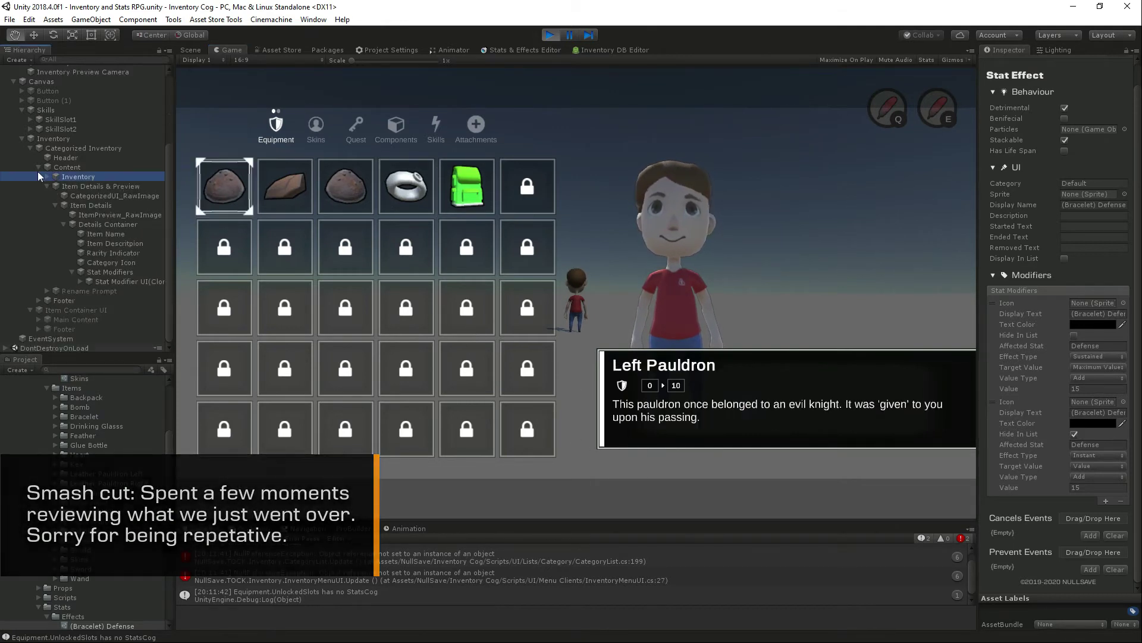
# Step: Activate all context commands from Equip to Assign E under the Categorized Inventory's Footer while the scene is running
pyautogui.click(38, 167)
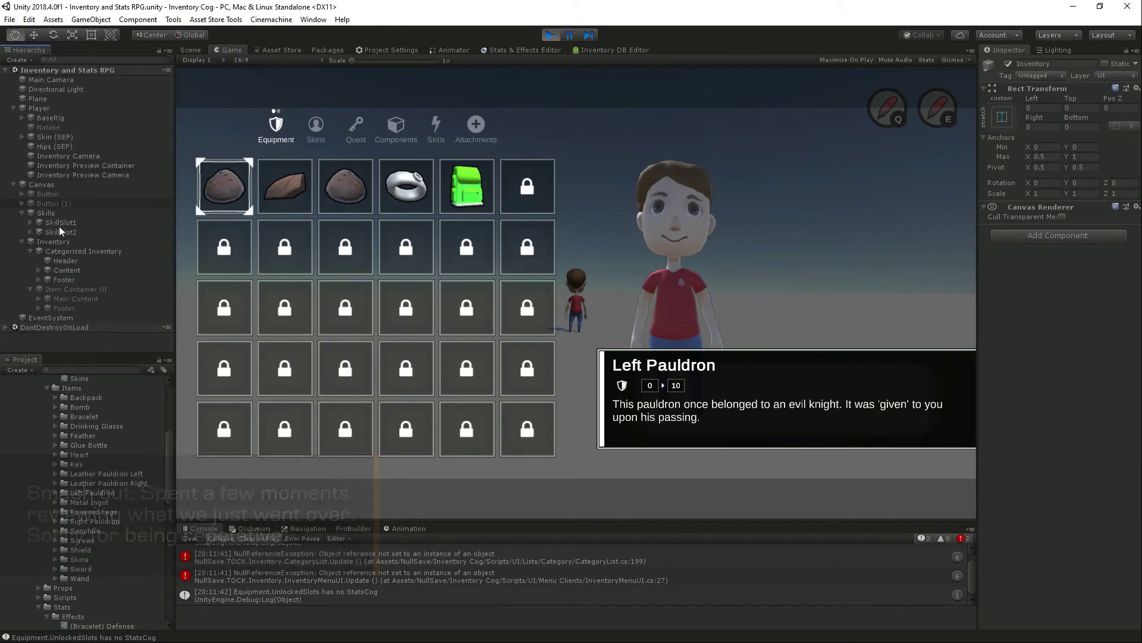
pyautogui.click(64, 280)
pyautogui.click(39, 280)
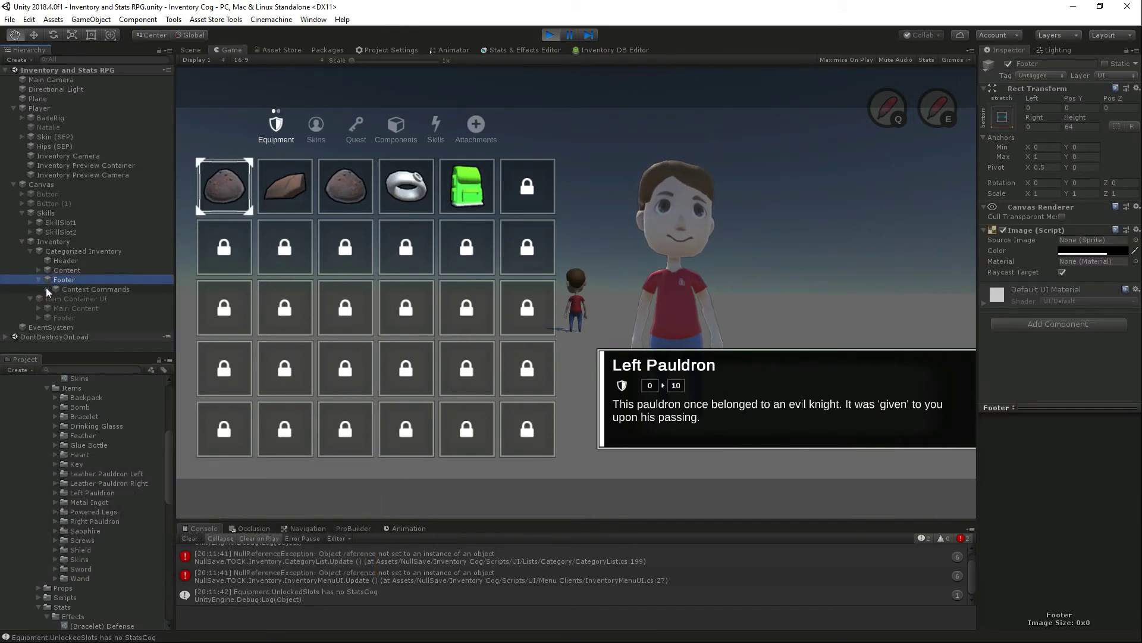
pyautogui.click(46, 290)
pyautogui.scroll(-2, 47, 291)
pyautogui.click(80, 228)
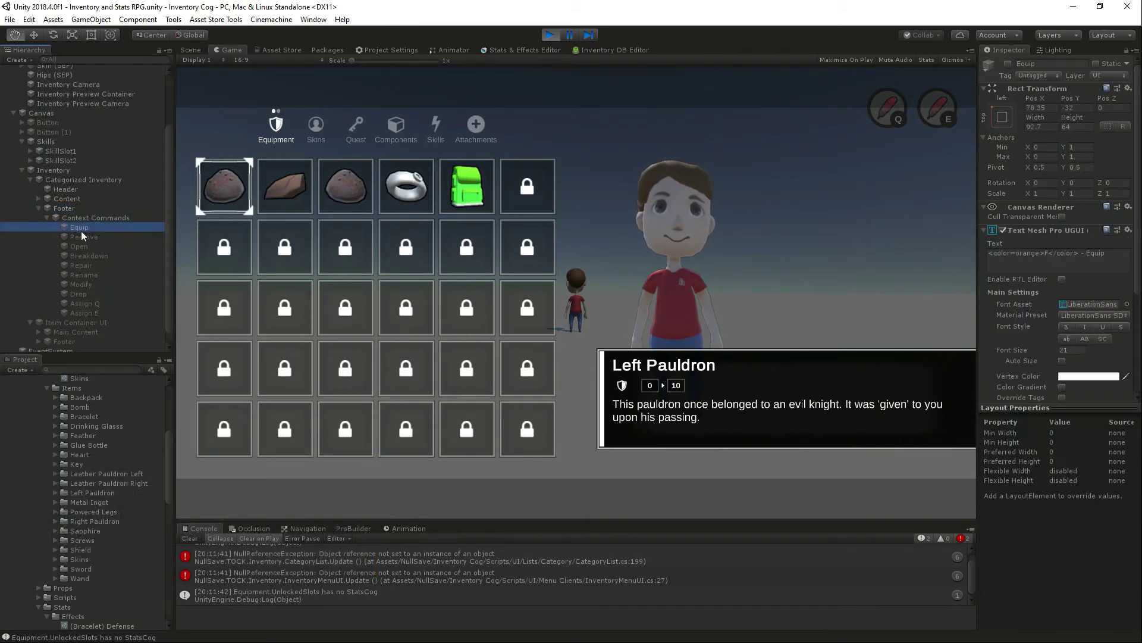
pyautogui.keyDown('shift'); pyautogui.click(82, 311); pyautogui.keyUp('shift')
pyautogui.click(1007, 64)
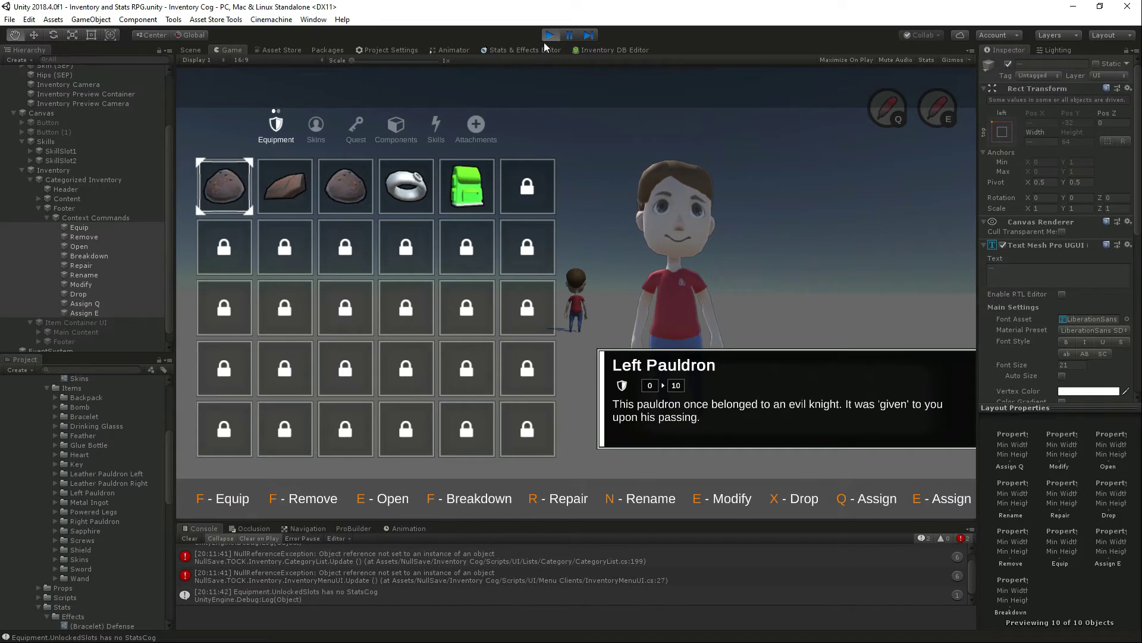
# Step: Examine the NullReferenceException errors in the console and the Inventory Menu UI settings of the Inventory object
pyautogui.click(344, 577)
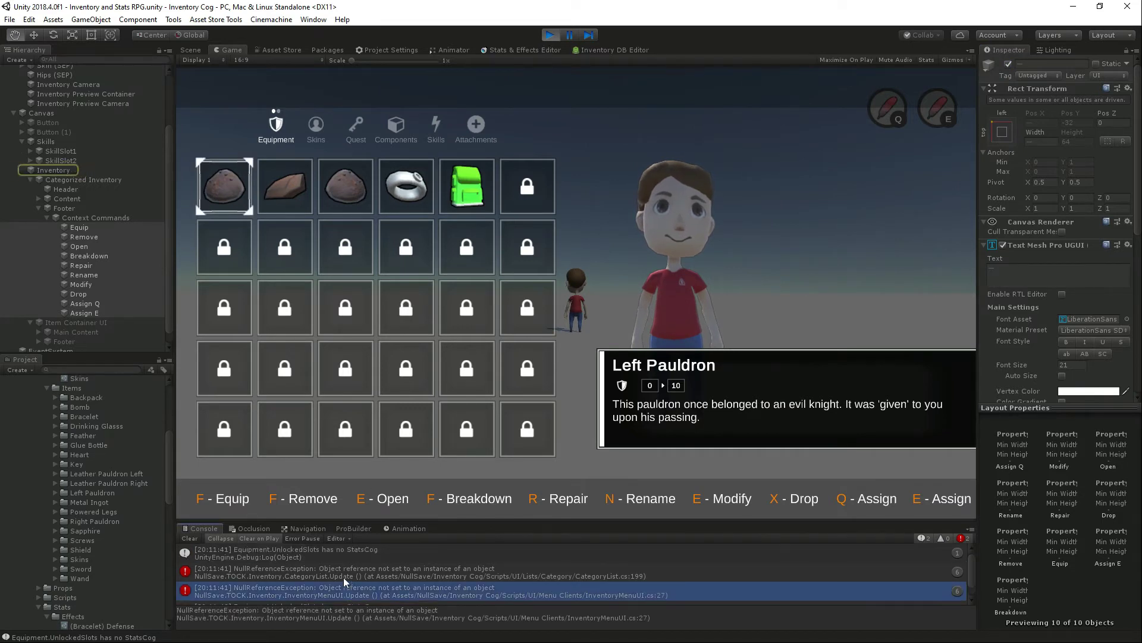
pyautogui.click(66, 172)
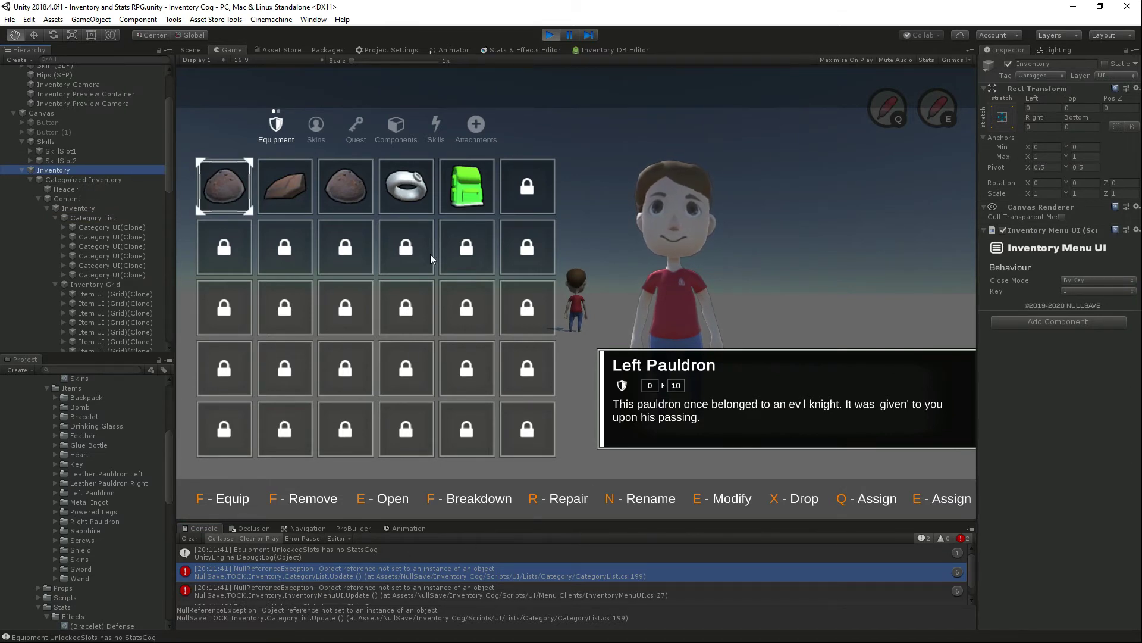
pyautogui.click(575, 146)
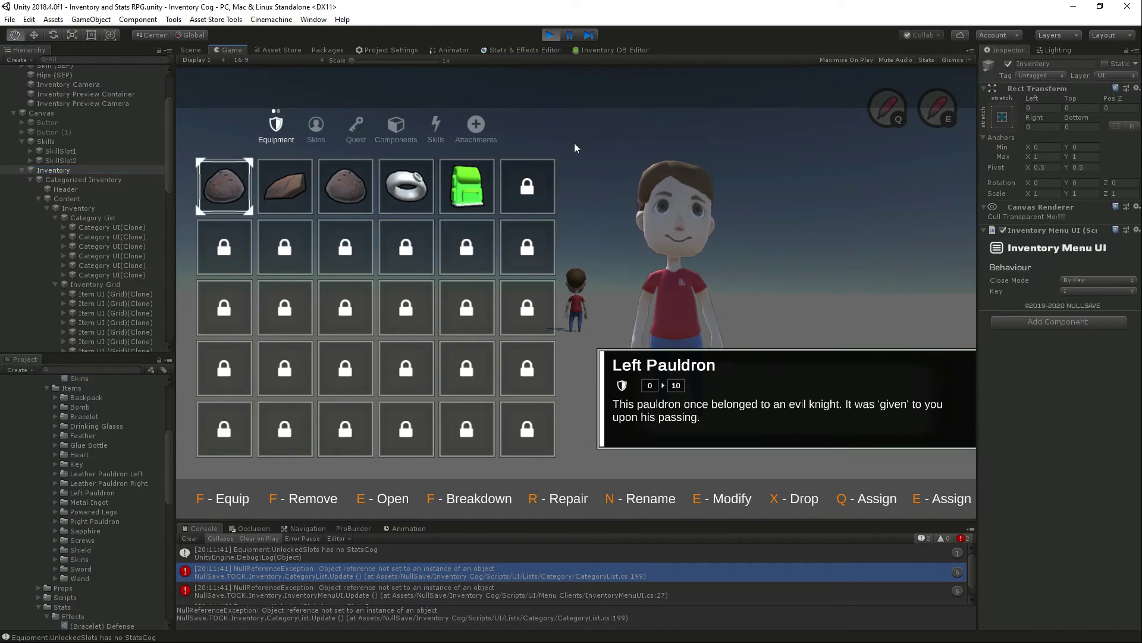
# Step: Clear the console and check closing and reopening the in-game inventory menu for errors
pyautogui.click(189, 539)
pyautogui.press('i')
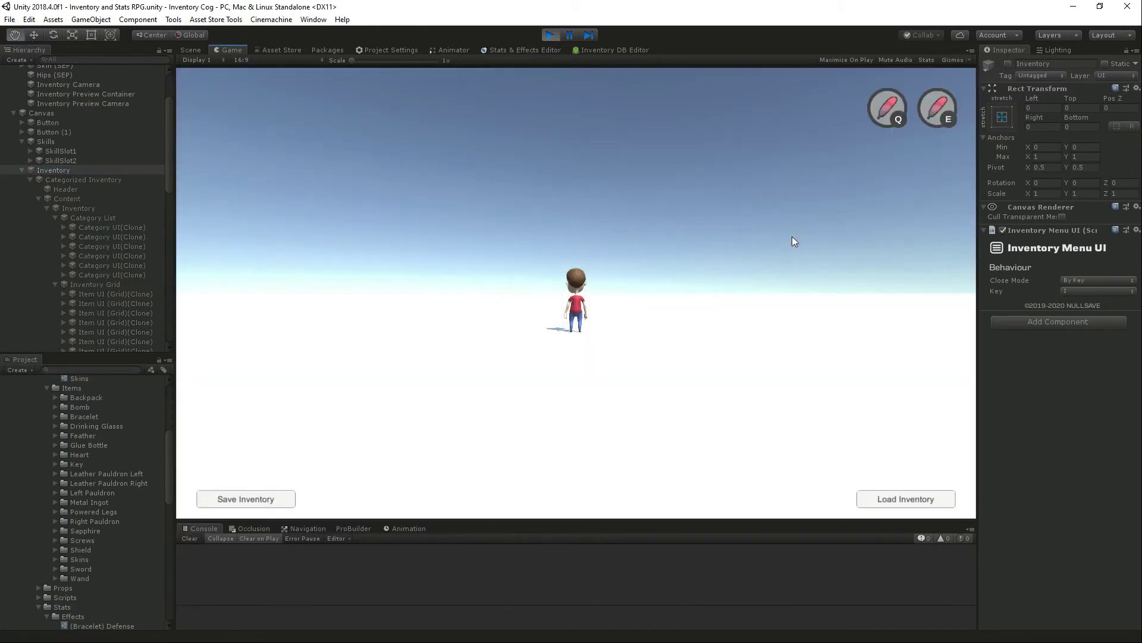
pyautogui.press('i')
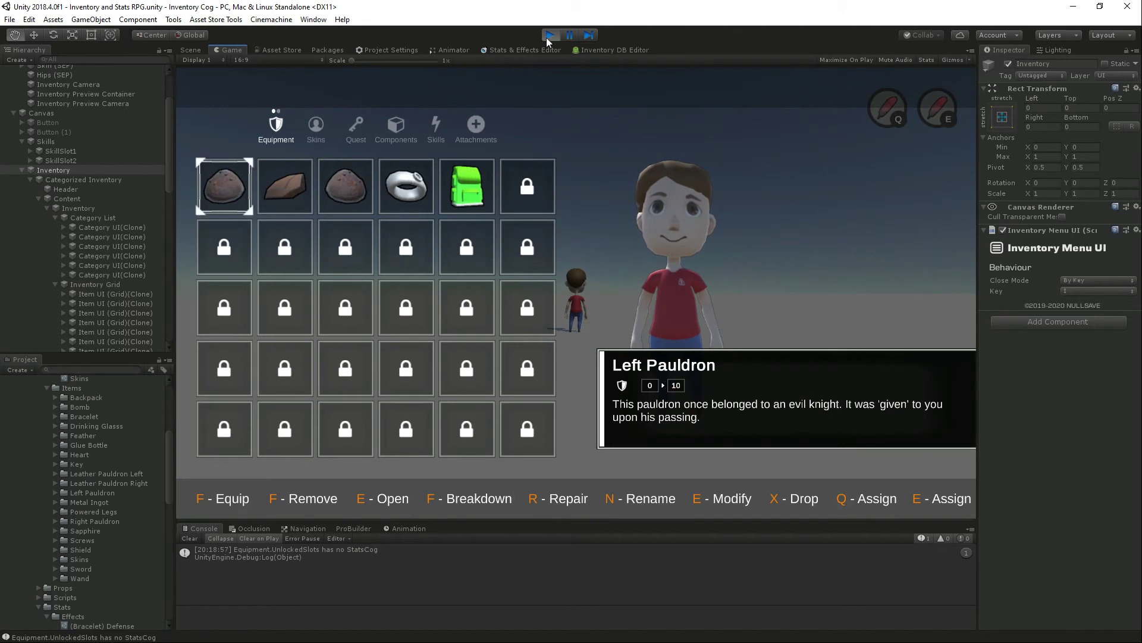
# Step: Stop the running scene and add an Inventory List Monitor component to the Footer's Context Commands object
pyautogui.hotkey('ctrl', 'p')
pyautogui.scroll(-5, 97, 227)
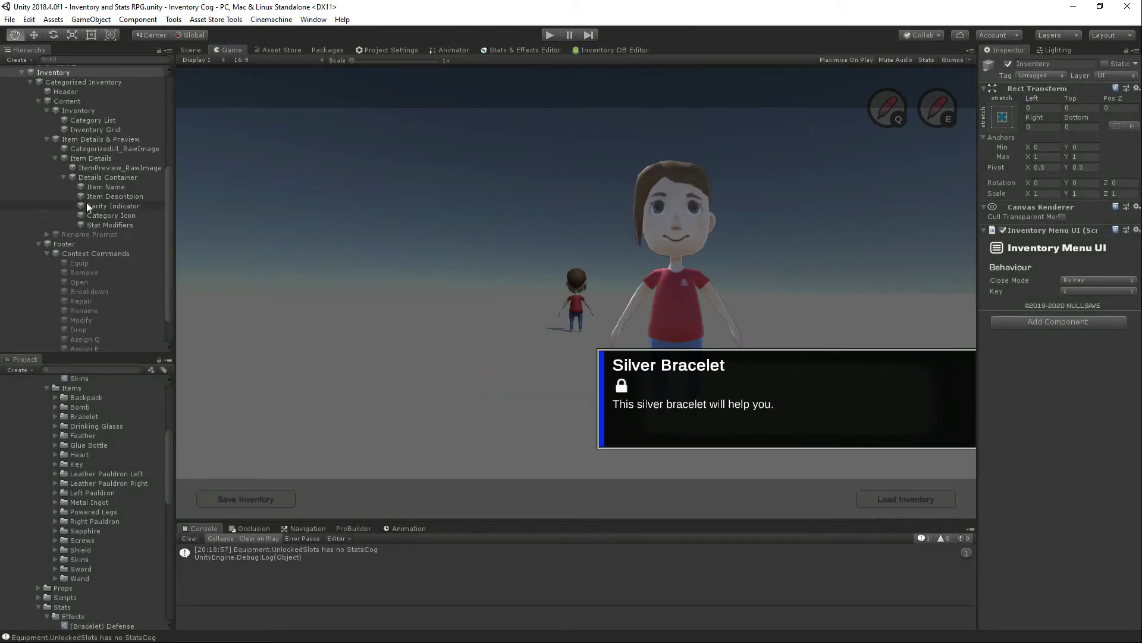
pyautogui.click(89, 222)
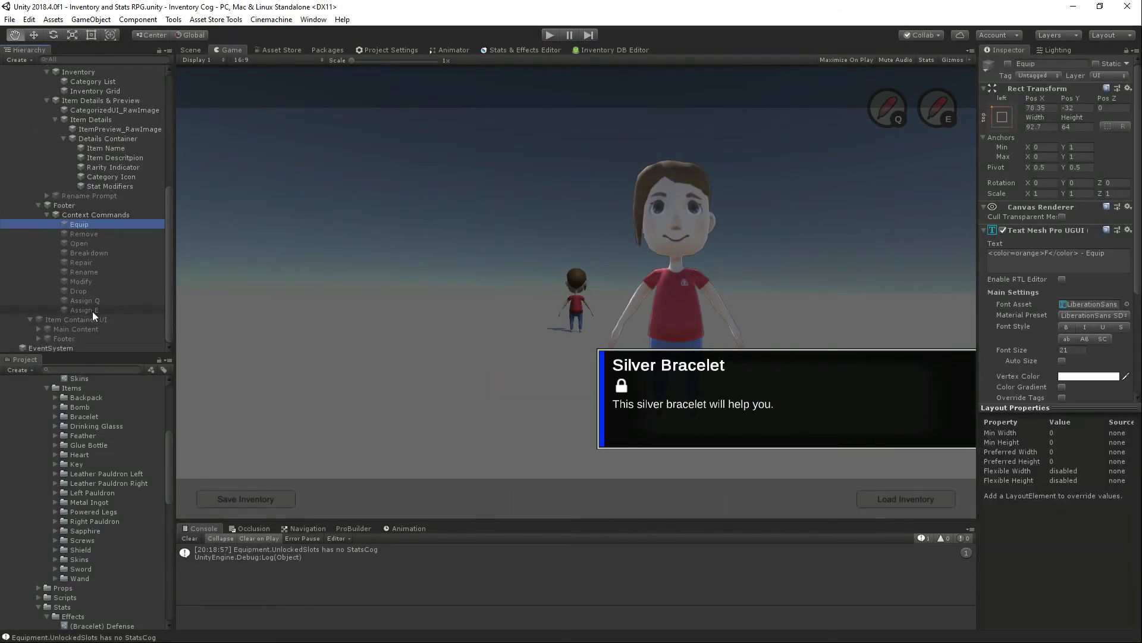
pyautogui.click(91, 215)
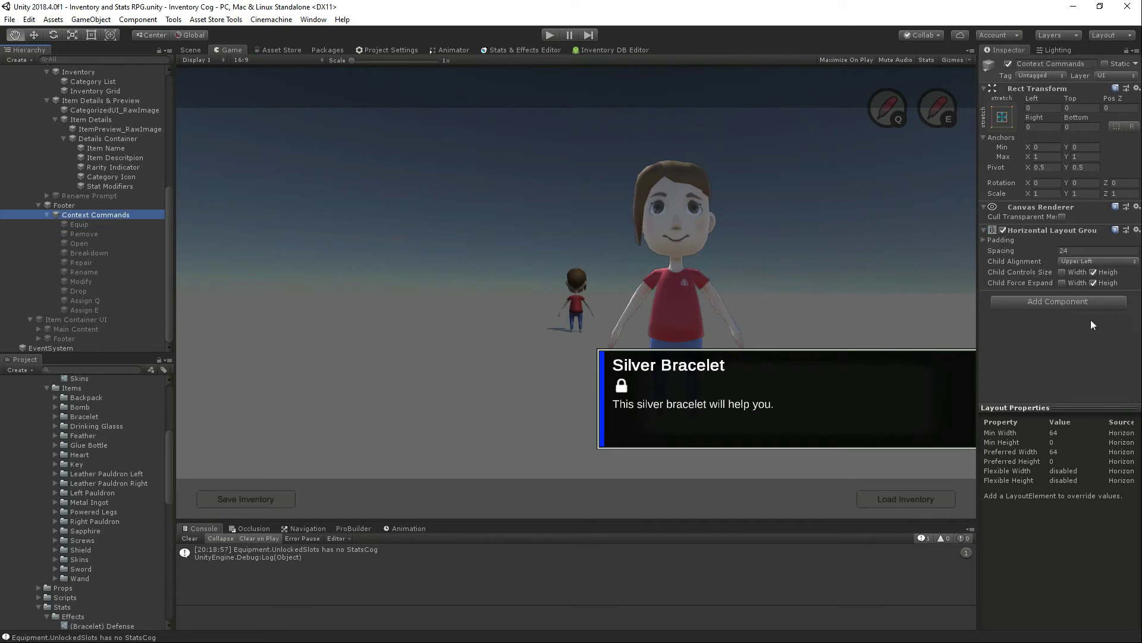
pyautogui.click(1077, 302)
pyautogui.write('list mo')
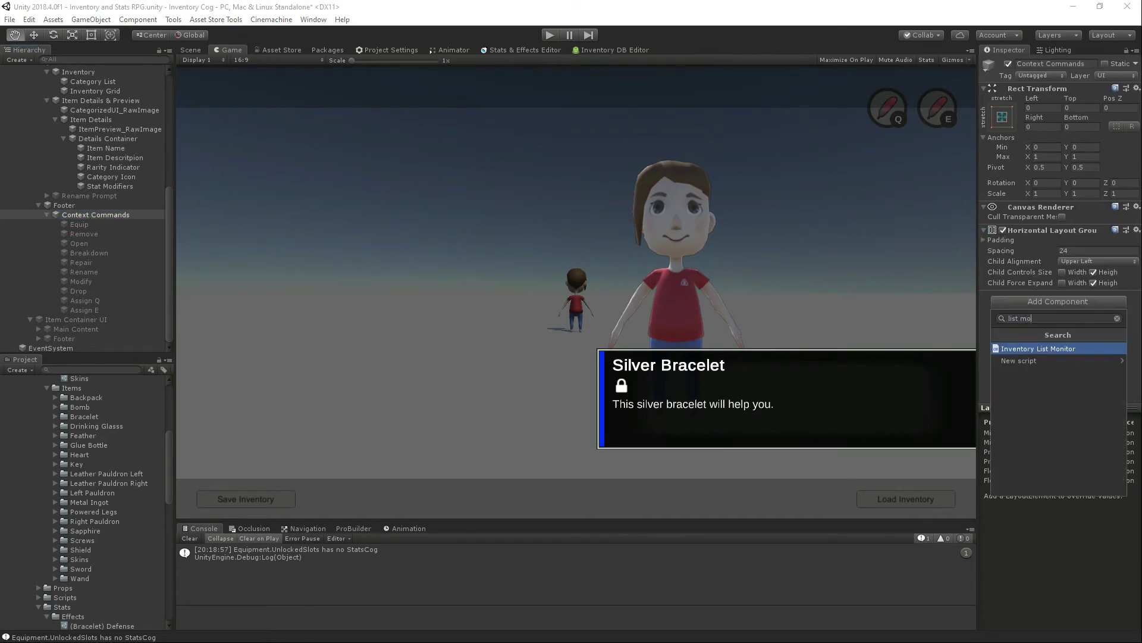
pyautogui.press('Return')
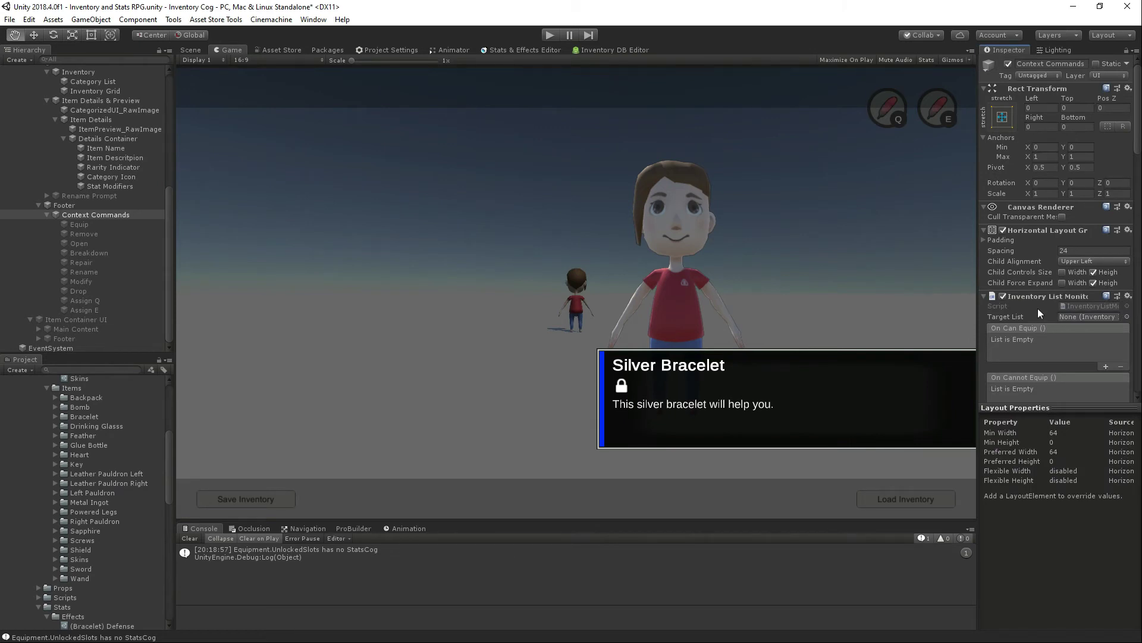
# Step: Examine the Inventory List Monitor's events from On Can Equip through On Is Not Skill
pyautogui.scroll(-12, 1038, 312)
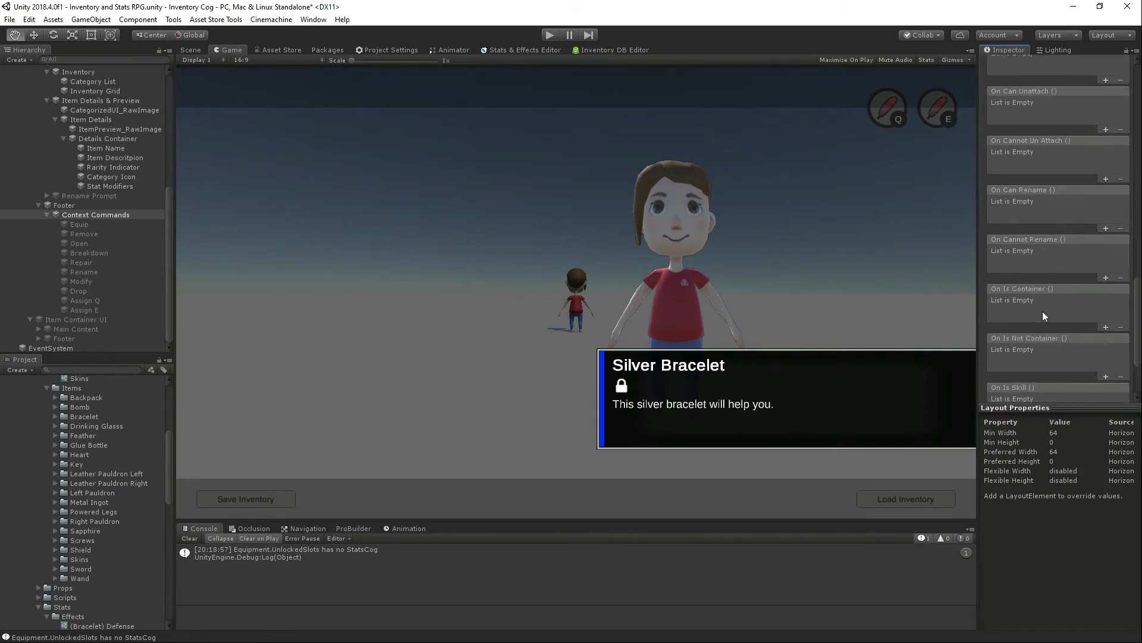
pyautogui.scroll(-3, 1042, 312)
pyautogui.scroll(12, 1067, 311)
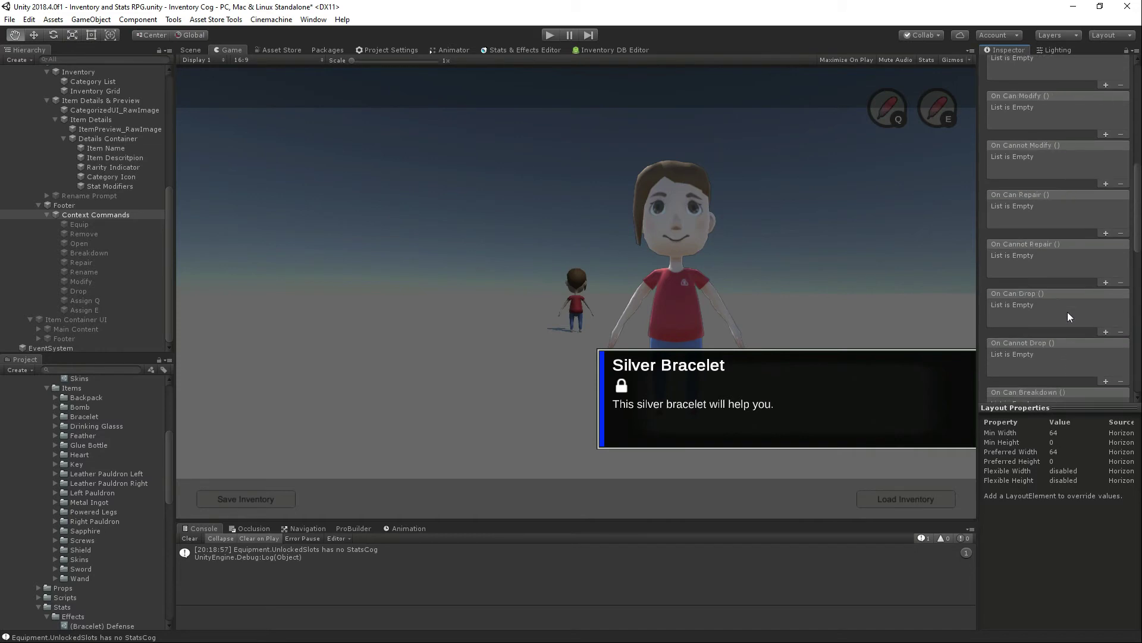
pyautogui.scroll(2, 1041, 202)
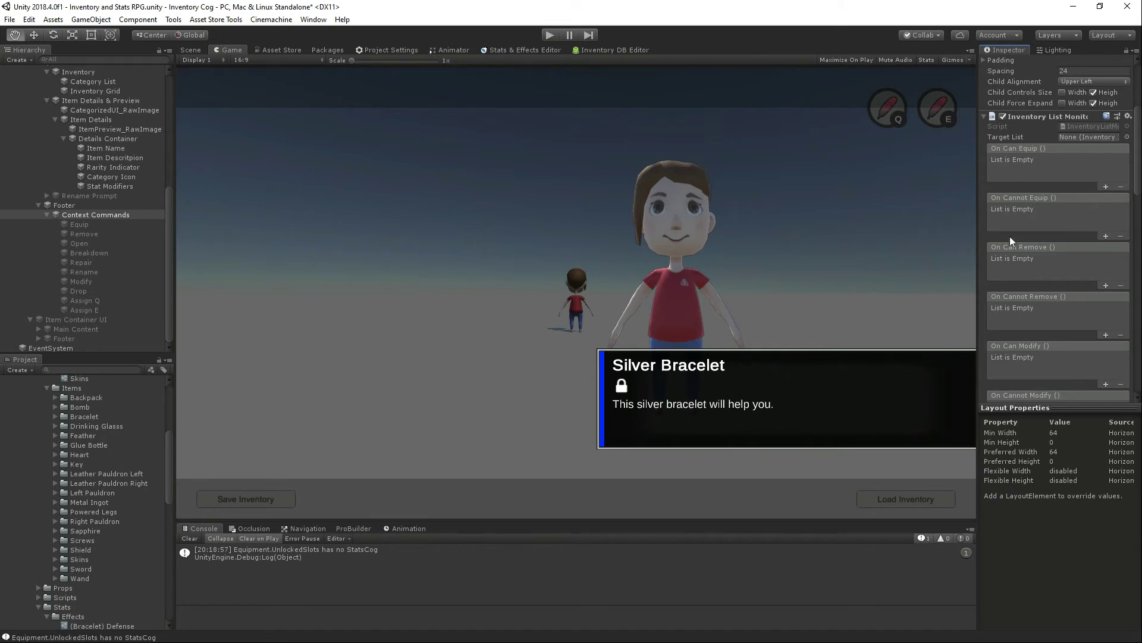
pyautogui.scroll(-12, 1040, 313)
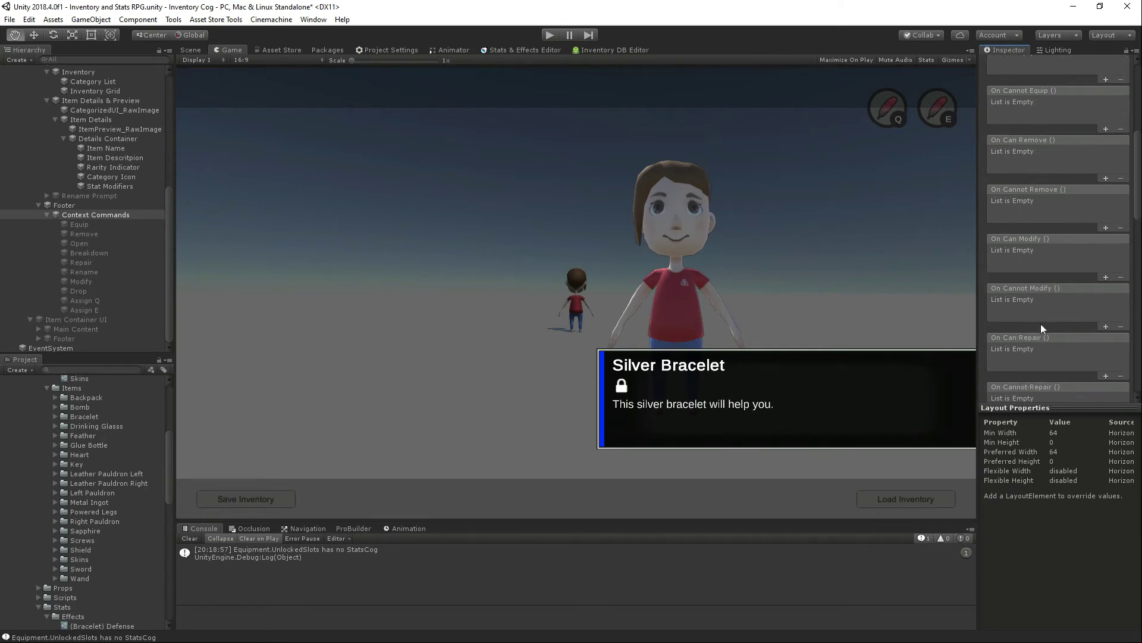
pyautogui.scroll(15, 1044, 334)
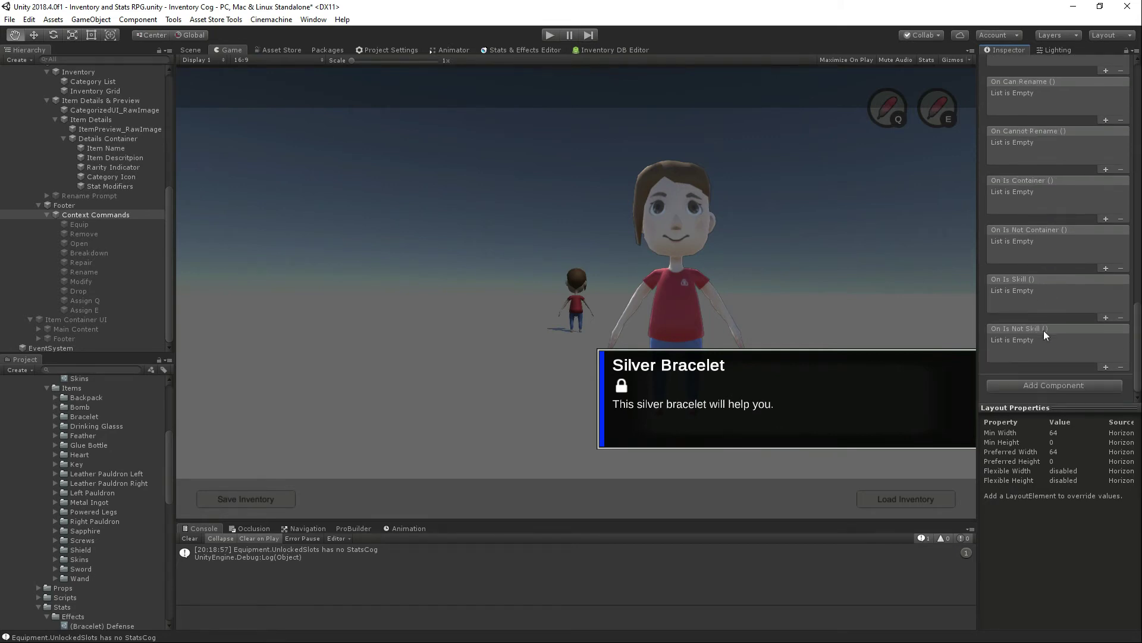
pyautogui.scroll(-5, 1044, 331)
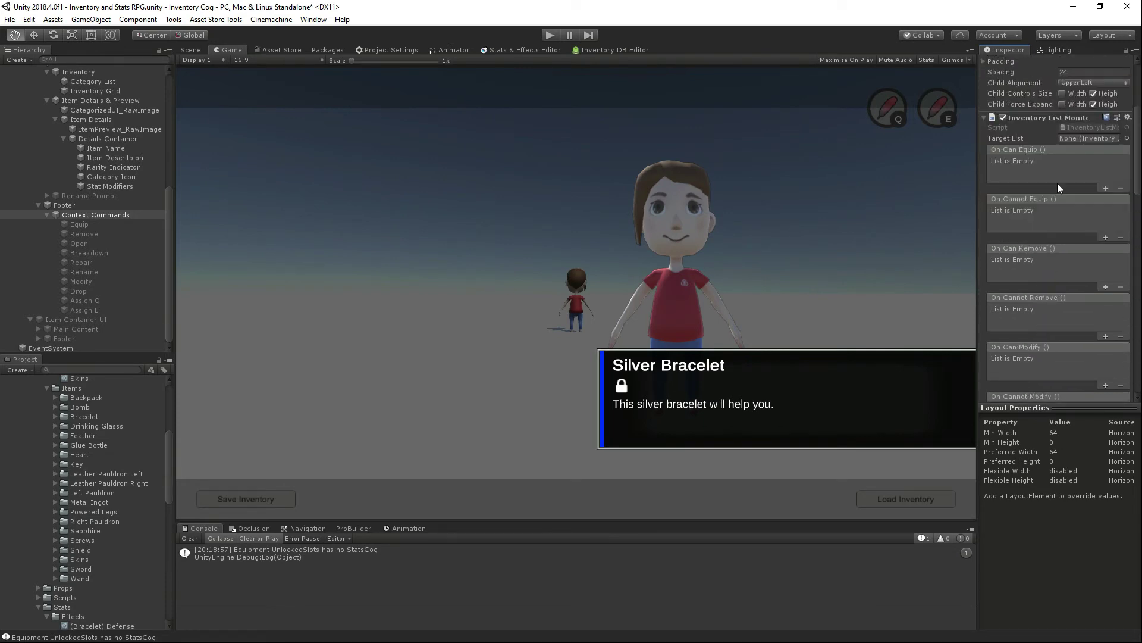
# Step: Use GameObject.SetActive to activate the Equip command in On Can Equip and deactivate it in On Cannot Equip
pyautogui.click(1106, 188)
pyautogui.click(1106, 237)
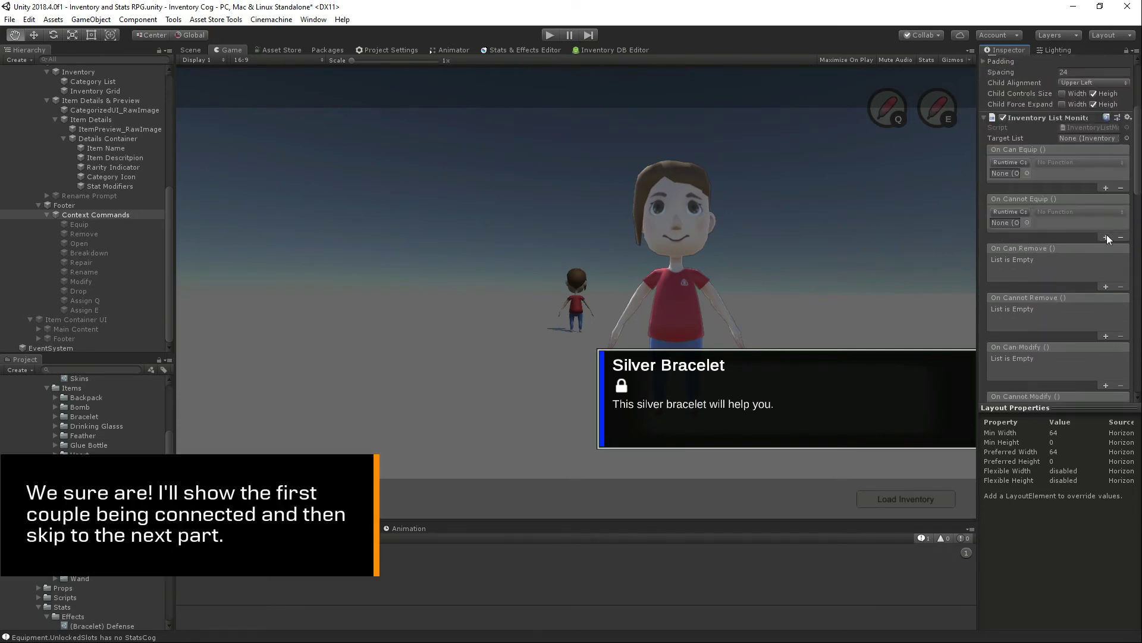
pyautogui.moveTo(80, 226); pyautogui.dragTo(1006, 174)
pyautogui.moveTo(77, 225); pyautogui.dragTo(1012, 223)
pyautogui.click(1059, 163)
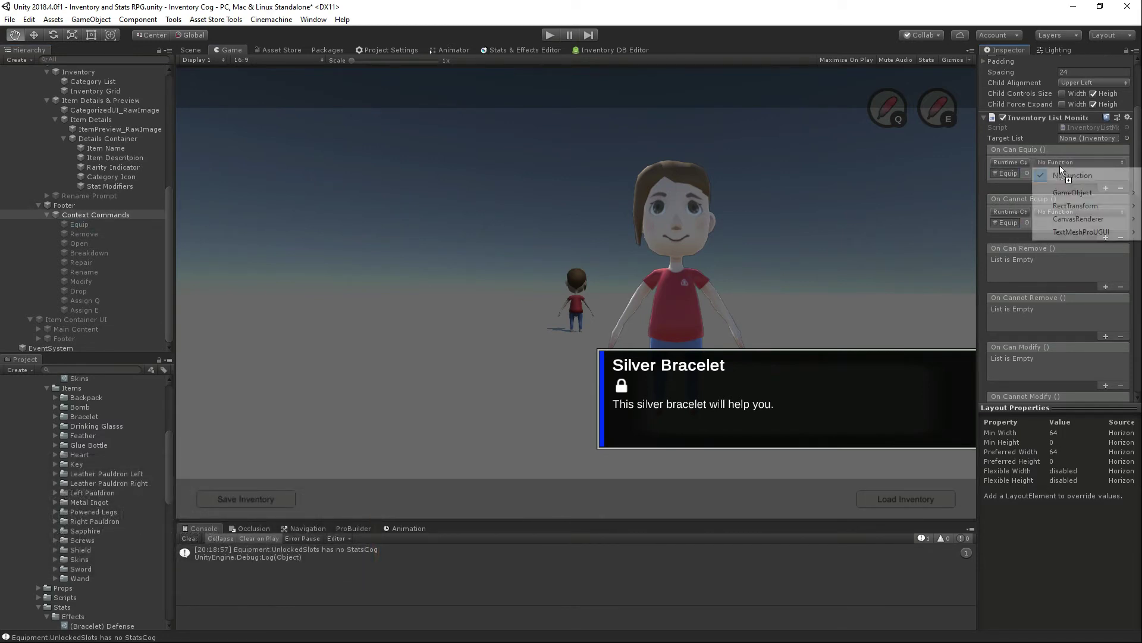
pyautogui.moveTo(1056, 194)
pyautogui.click(932, 284)
pyautogui.click(1039, 173)
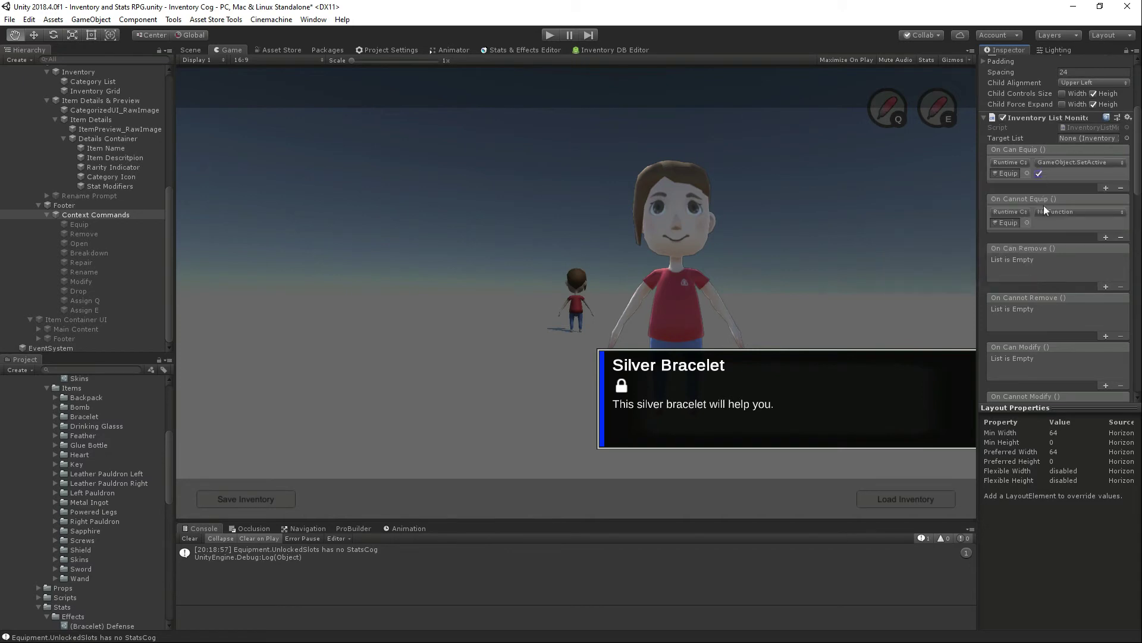
pyautogui.click(1080, 212)
pyautogui.moveTo(1071, 242)
pyautogui.click(946, 333)
# Step: Add the Remove command to the On Can Remove and On Cannot Remove events and choose a GameObject function for On Can Remove
pyautogui.click(1106, 287)
pyautogui.click(1106, 336)
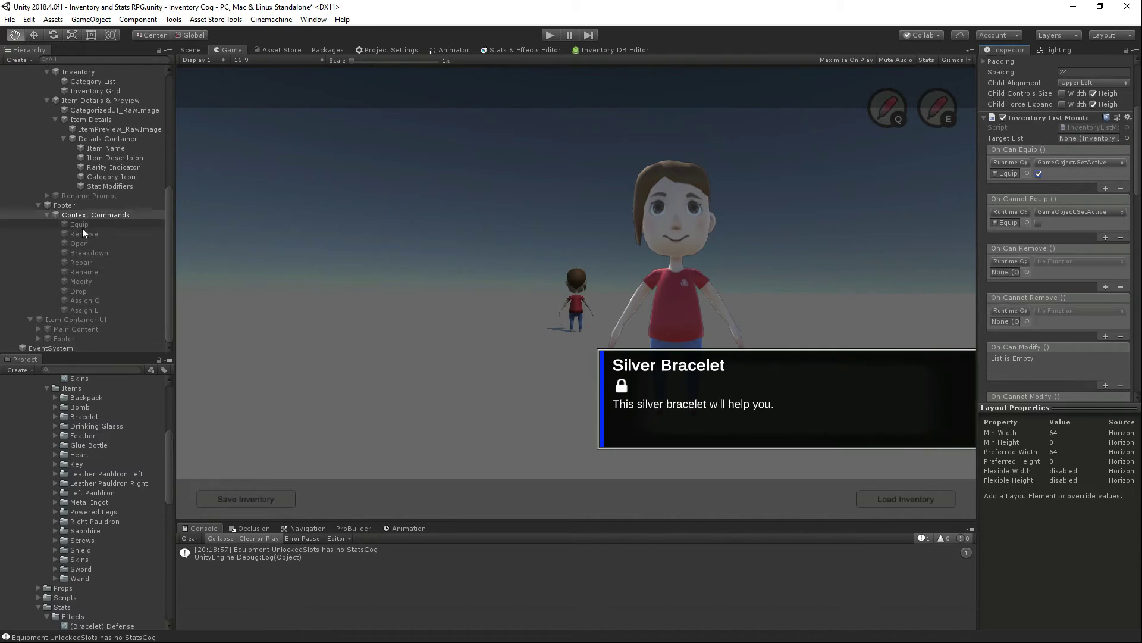
pyautogui.moveTo(82, 228); pyautogui.dragTo(1005, 272)
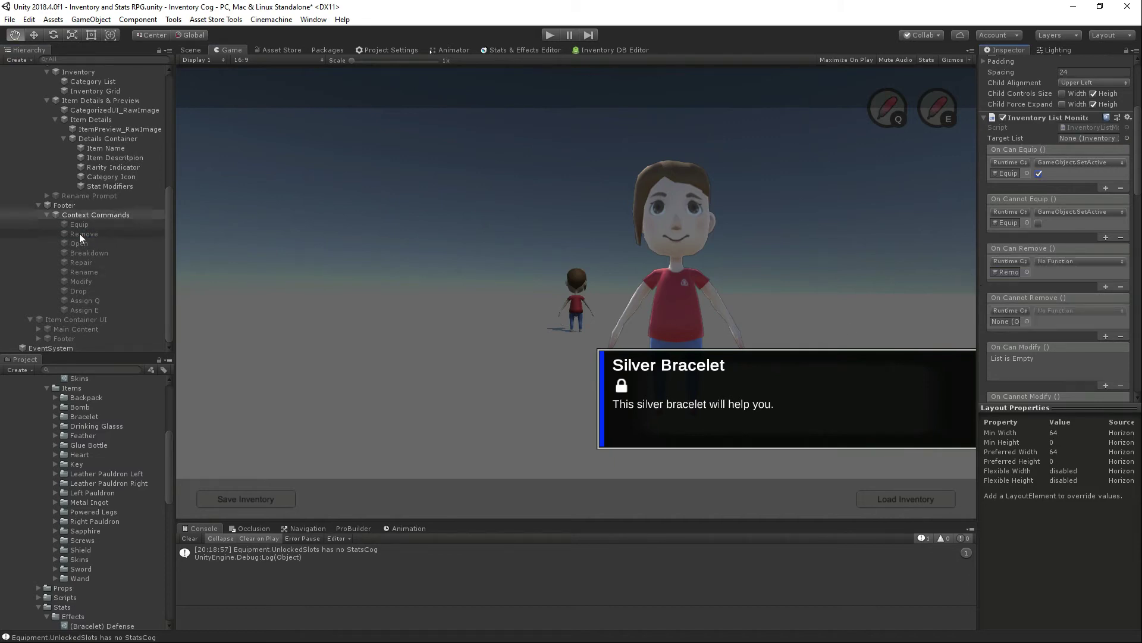
pyautogui.moveTo(80, 234); pyautogui.dragTo(1006, 321)
pyautogui.click(1057, 262)
pyautogui.moveTo(1068, 291)
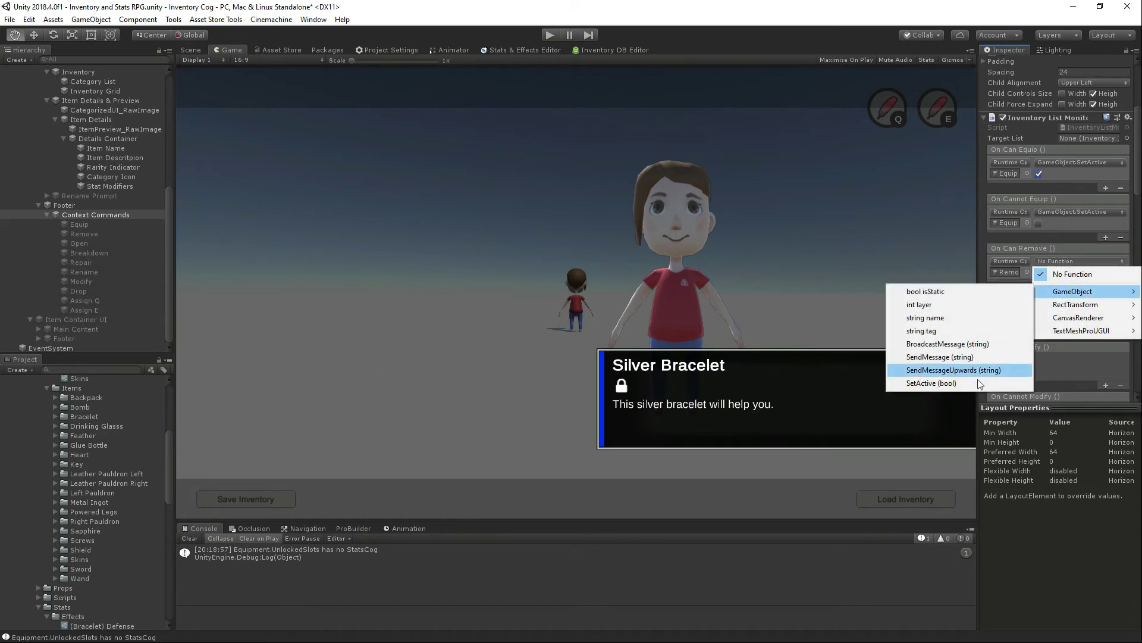
# Step: Set the Remove object's listener to GameObject.SetActive, enabled for On Can Remove and disabled for On Cannot Remove
pyautogui.click(976, 383)
pyautogui.click(1048, 310)
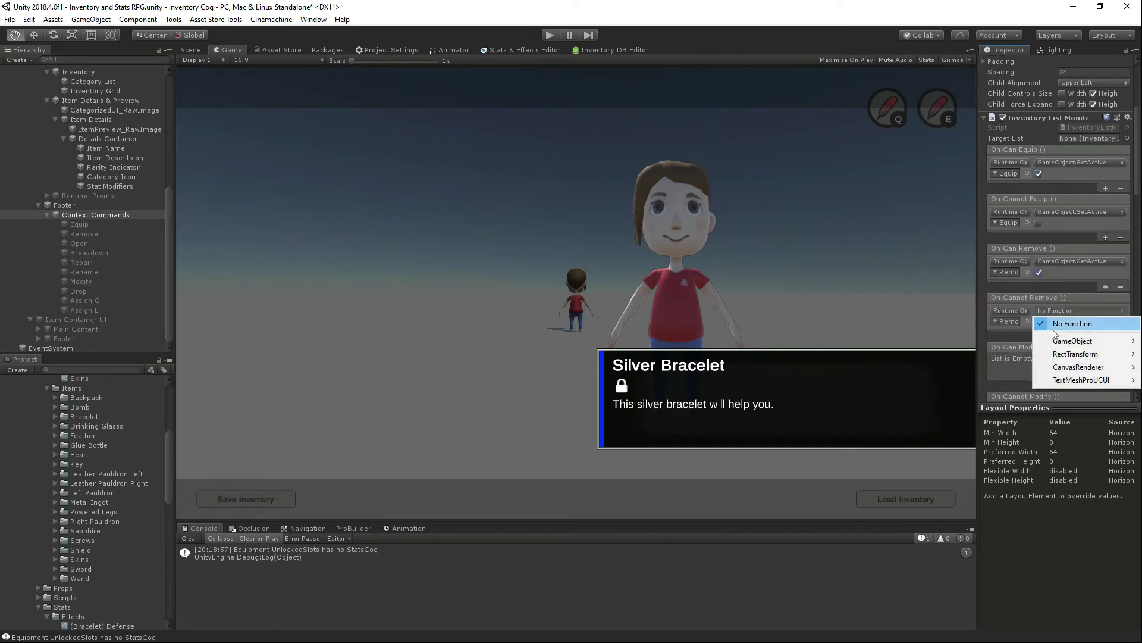
pyautogui.moveTo(1065, 339)
pyautogui.click(966, 432)
# Step: Add two empty listeners each to the On Is Skill and On Is Not Skill events of Context Commands
pyautogui.scroll(-10, 1048, 328)
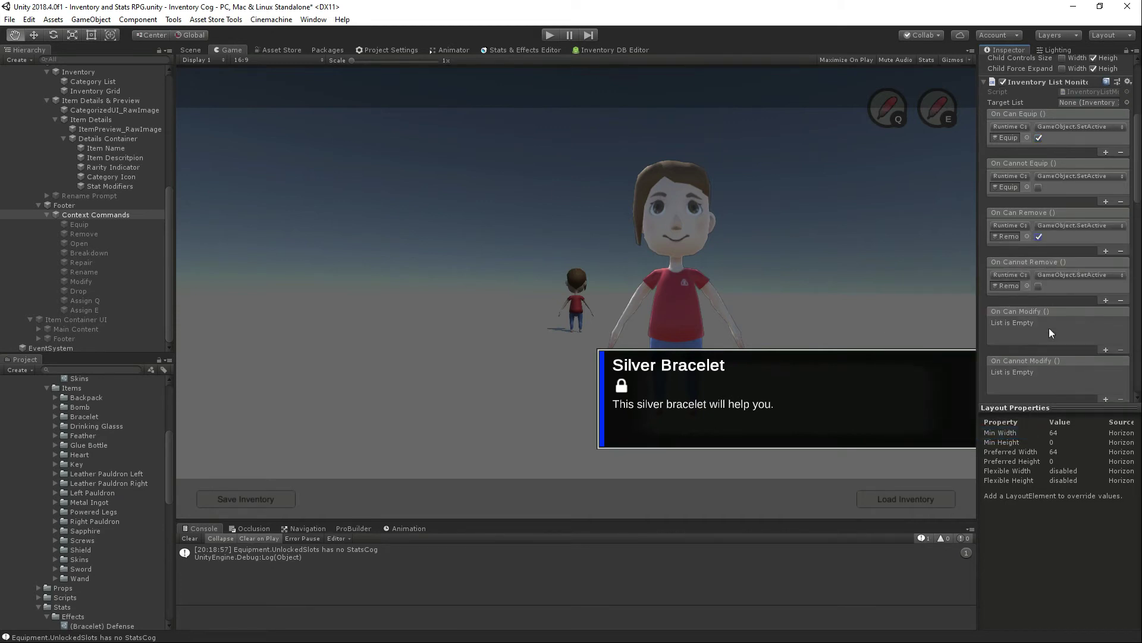
pyautogui.click(1106, 317)
pyautogui.click(1104, 318)
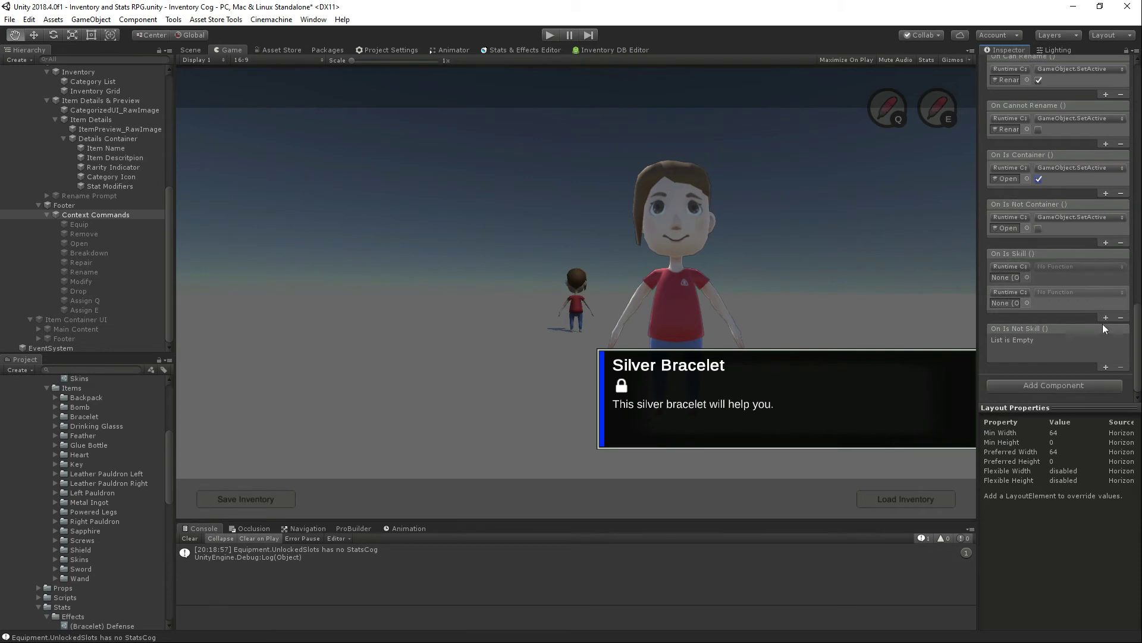
pyautogui.click(1106, 366)
pyautogui.click(1104, 368)
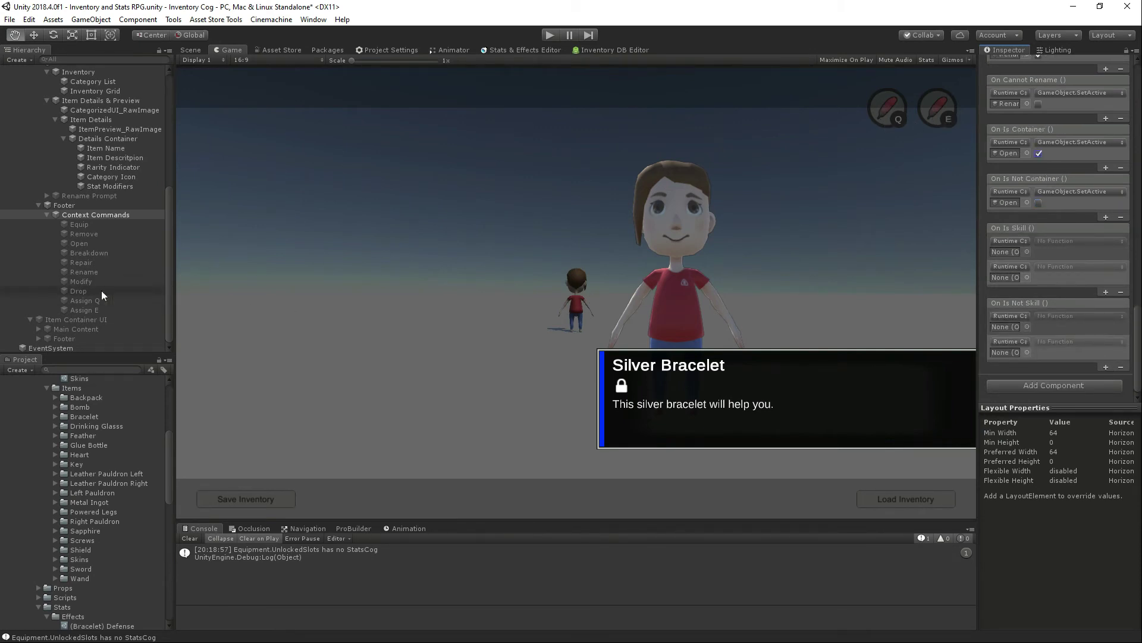
# Step: Assign the Assign Q and Assign E objects to the paired listeners of On Is Skill and On Is Not Skill
pyautogui.moveTo(87, 302); pyautogui.dragTo(1005, 252)
pyautogui.moveTo(92, 305); pyautogui.dragTo(1006, 278)
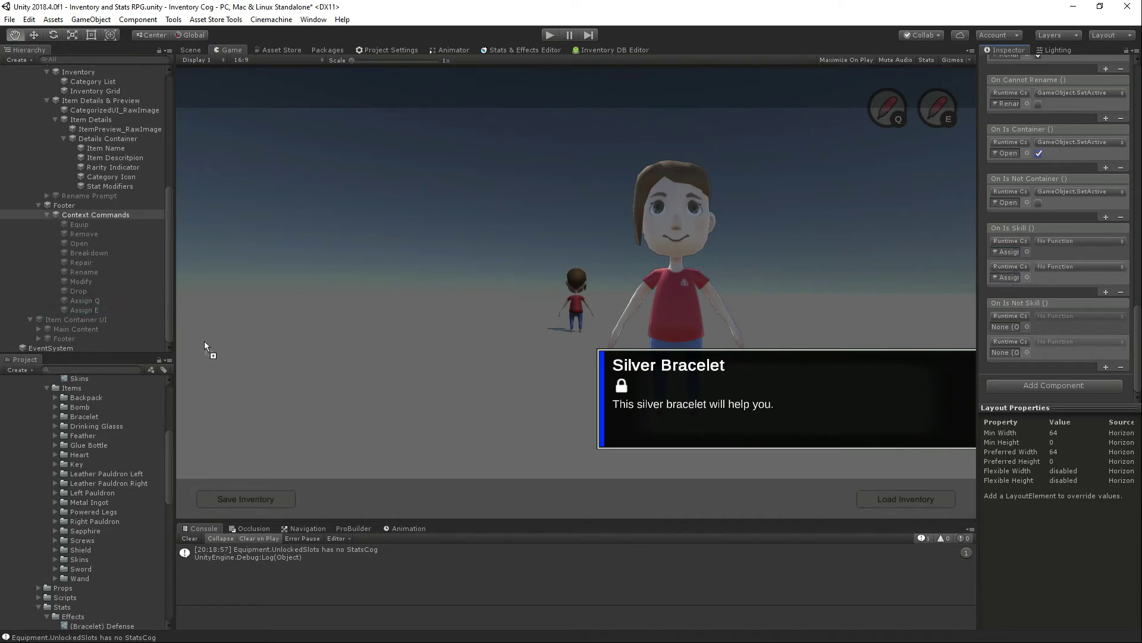
pyautogui.moveTo(75, 302); pyautogui.dragTo(1007, 327)
pyautogui.moveTo(80, 304); pyautogui.dragTo(1009, 356)
# Step: Set both On Is Skill listeners to GameObject.SetActive with the value enabled
pyautogui.click(1051, 242)
pyautogui.moveTo(1071, 270)
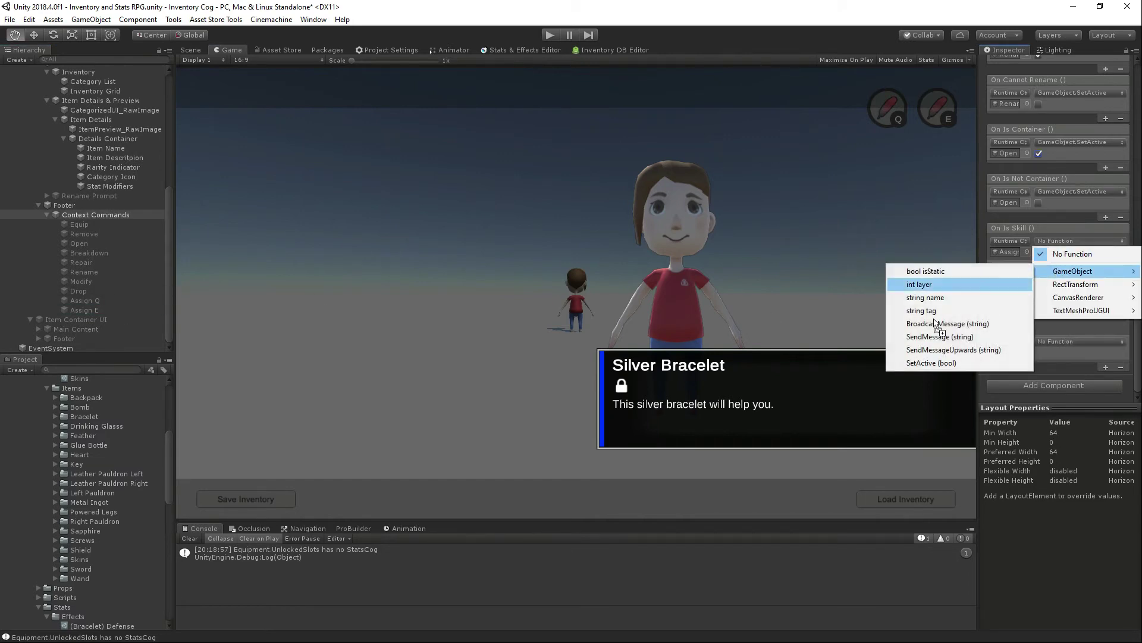
pyautogui.click(919, 364)
pyautogui.click(1053, 267)
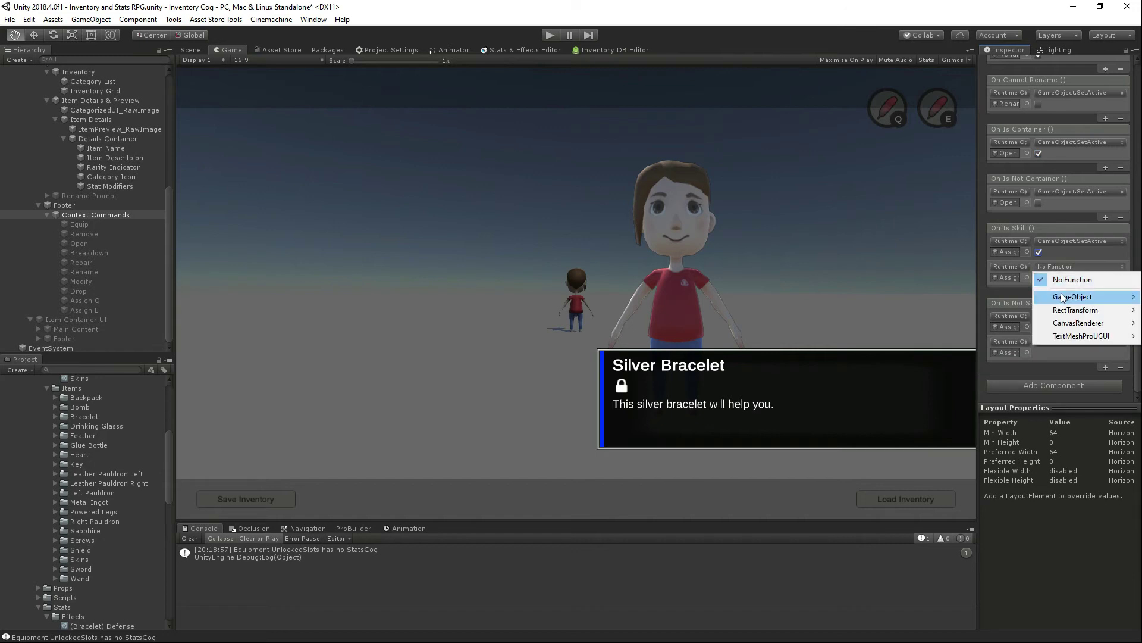
pyautogui.moveTo(1061, 293)
pyautogui.click(928, 390)
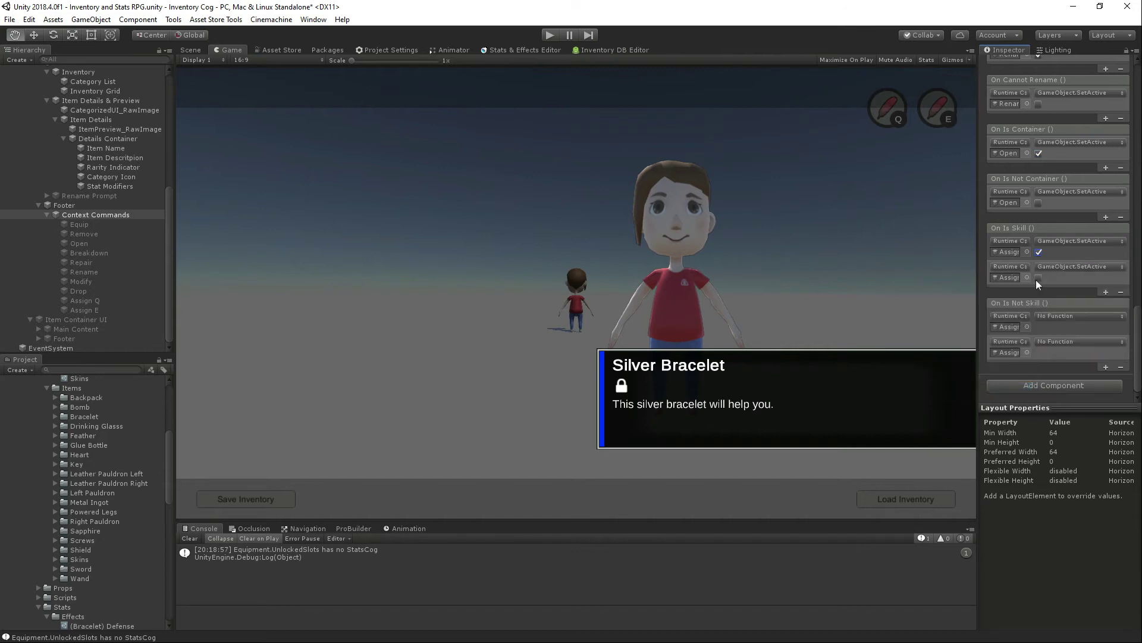
# Step: Set both On Is Not Skill listeners to GameObject.SetActive with the value disabled
pyautogui.click(1062, 313)
pyautogui.moveTo(1073, 345)
pyautogui.click(925, 439)
pyautogui.click(1077, 341)
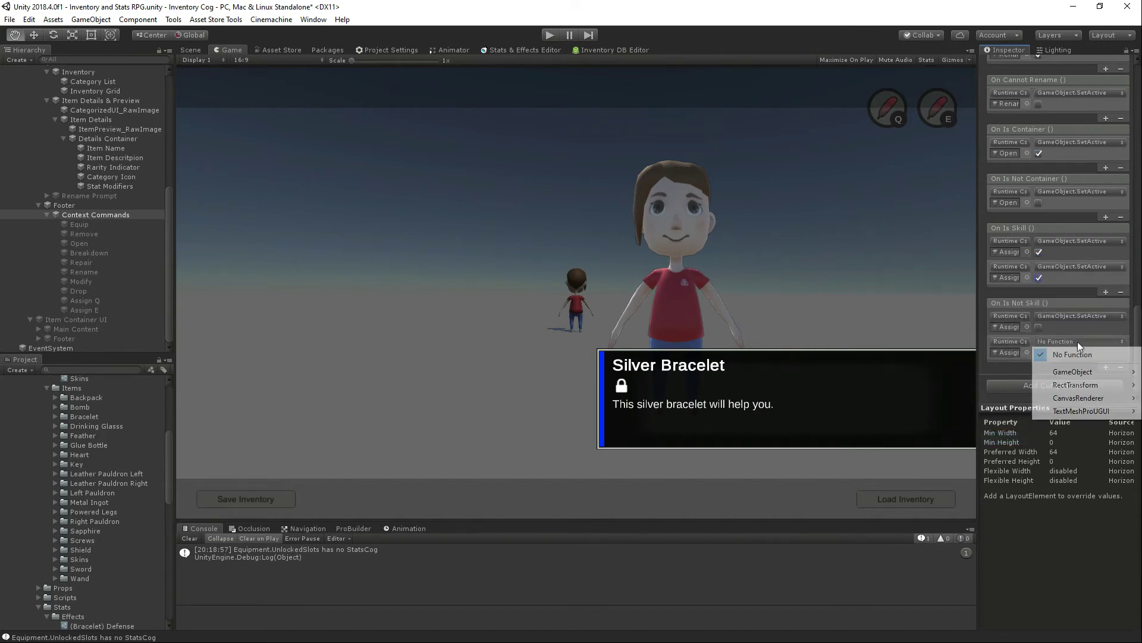
pyautogui.moveTo(1071, 371)
pyautogui.click(933, 464)
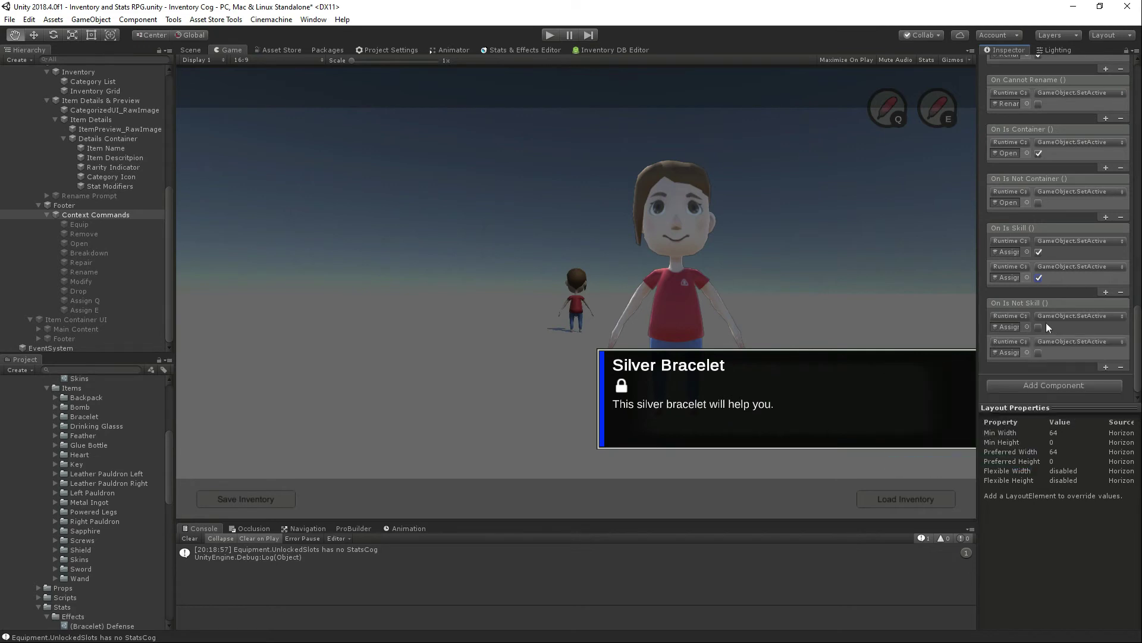
# Step: Add a Trigger By Key component to all ten command objects from Equip through Assign E
pyautogui.click(66, 224)
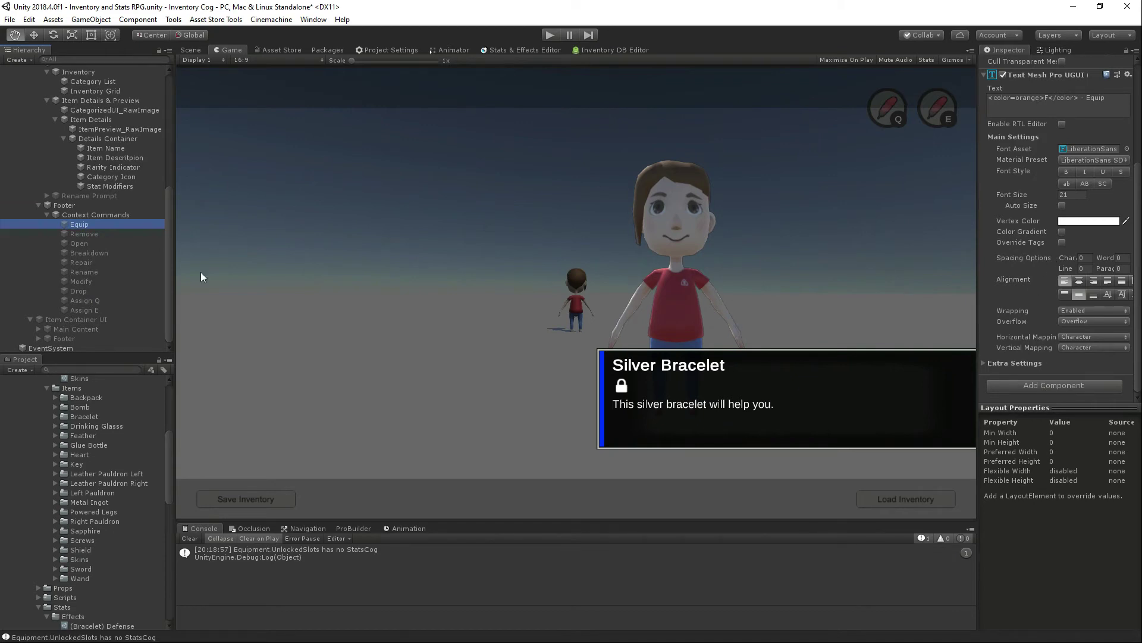
pyautogui.keyDown('shift'); pyautogui.click(84, 309); pyautogui.keyUp('shift')
pyautogui.click(1068, 382)
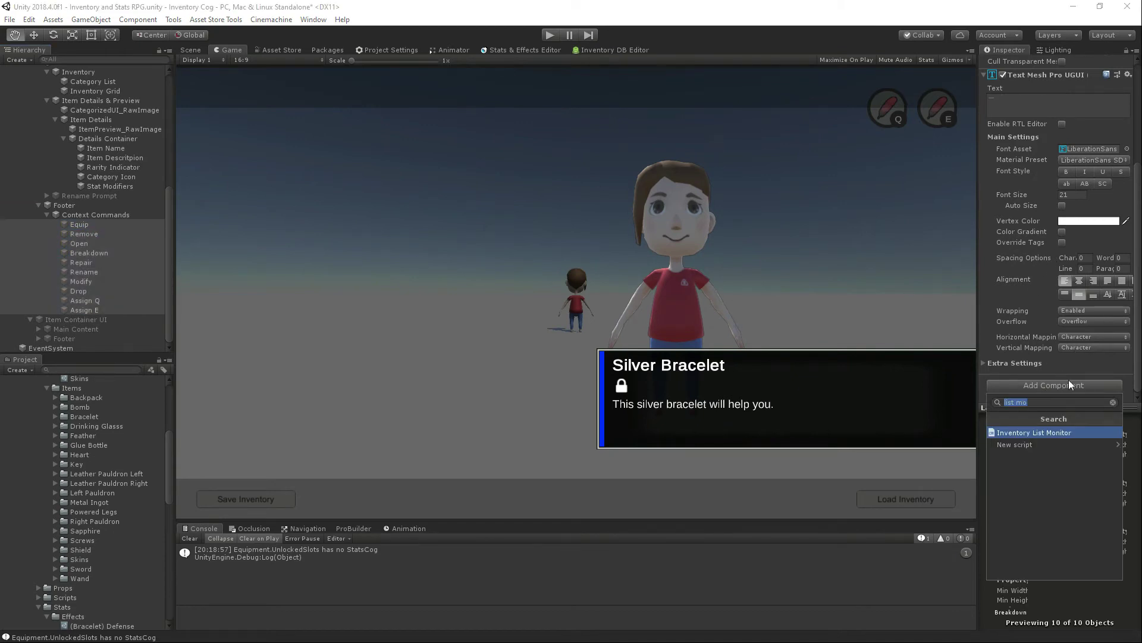
pyautogui.write('trigg')
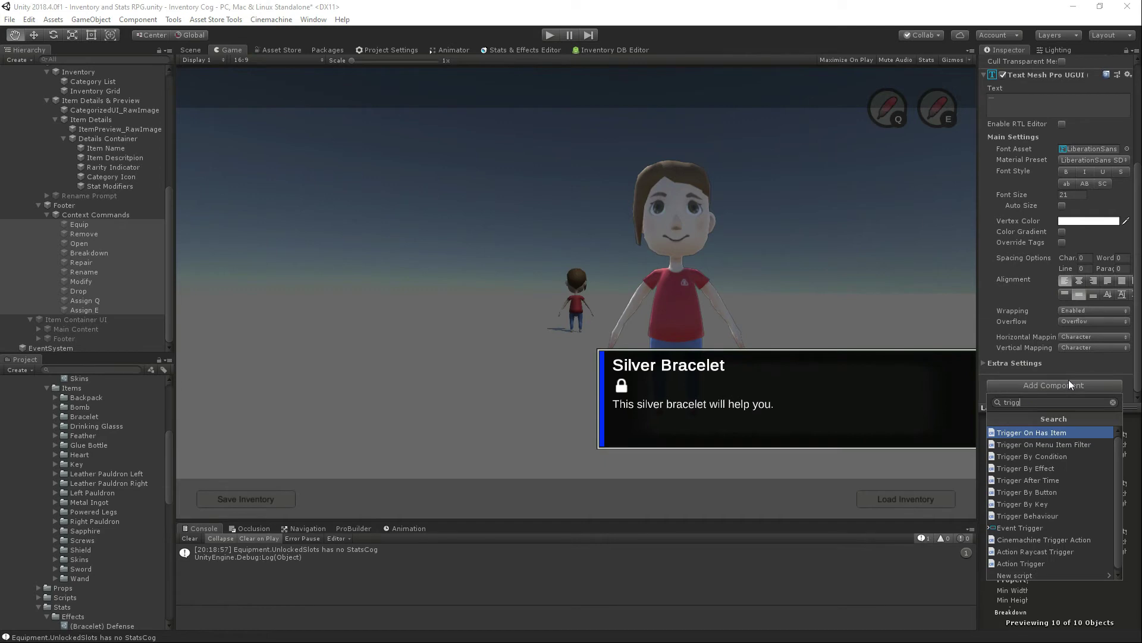
pyautogui.press('Down')
pyautogui.press('Down')
pyautogui.press('Down')
pyautogui.press('Down')
pyautogui.press('Down')
pyautogui.press('Down')
pyautogui.press('Return')
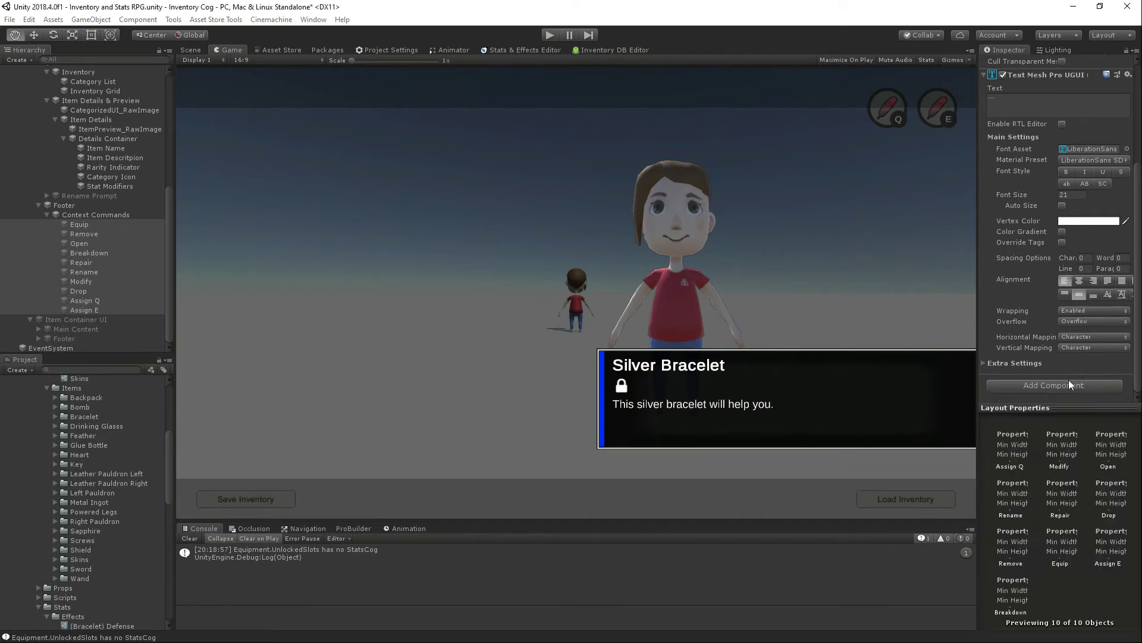
# Step: Set the Trigger By Key key of the Equip command to F
pyautogui.scroll(-4, 1083, 238)
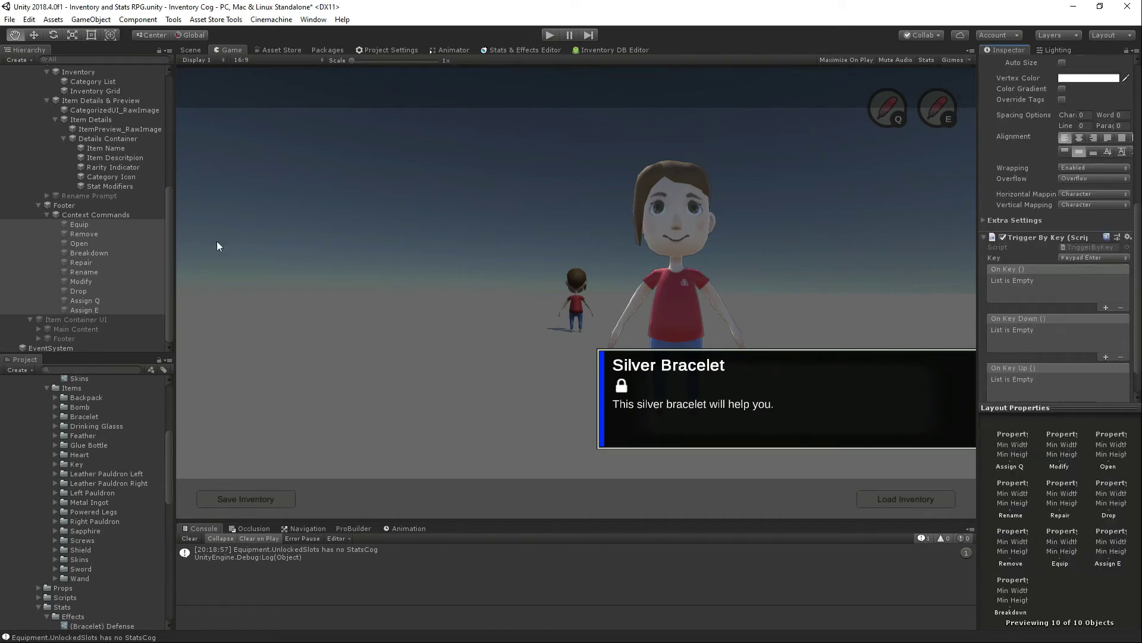
pyautogui.click(79, 225)
pyautogui.scroll(3, 1070, 230)
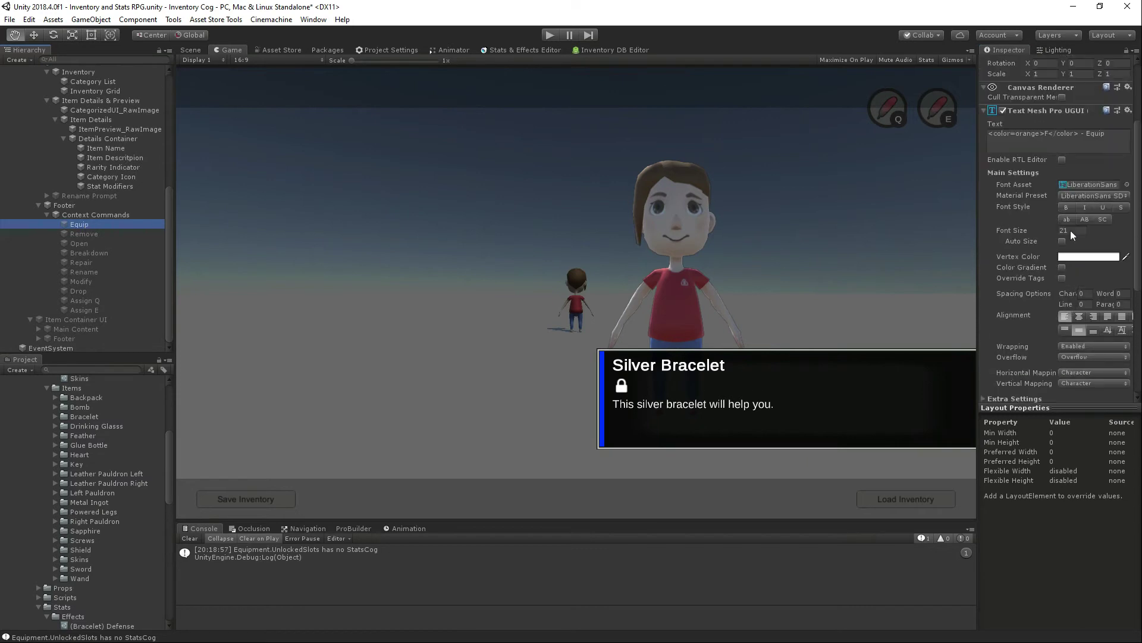
pyautogui.scroll(-5, 1062, 188)
pyautogui.click(1080, 257)
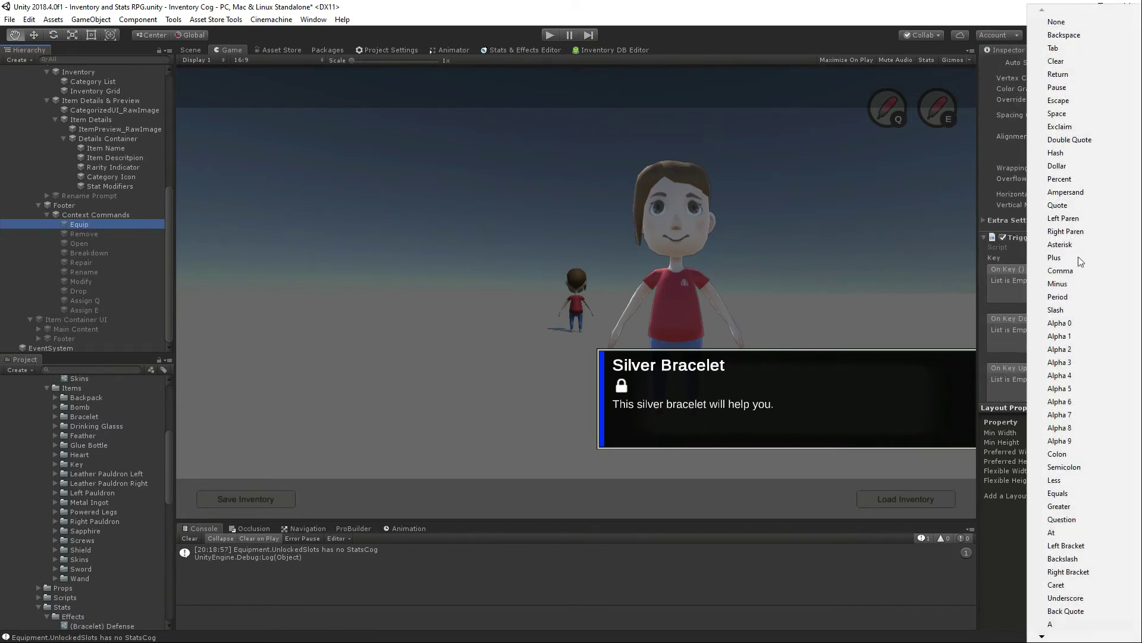
pyautogui.press('f')
pyautogui.press('Return')
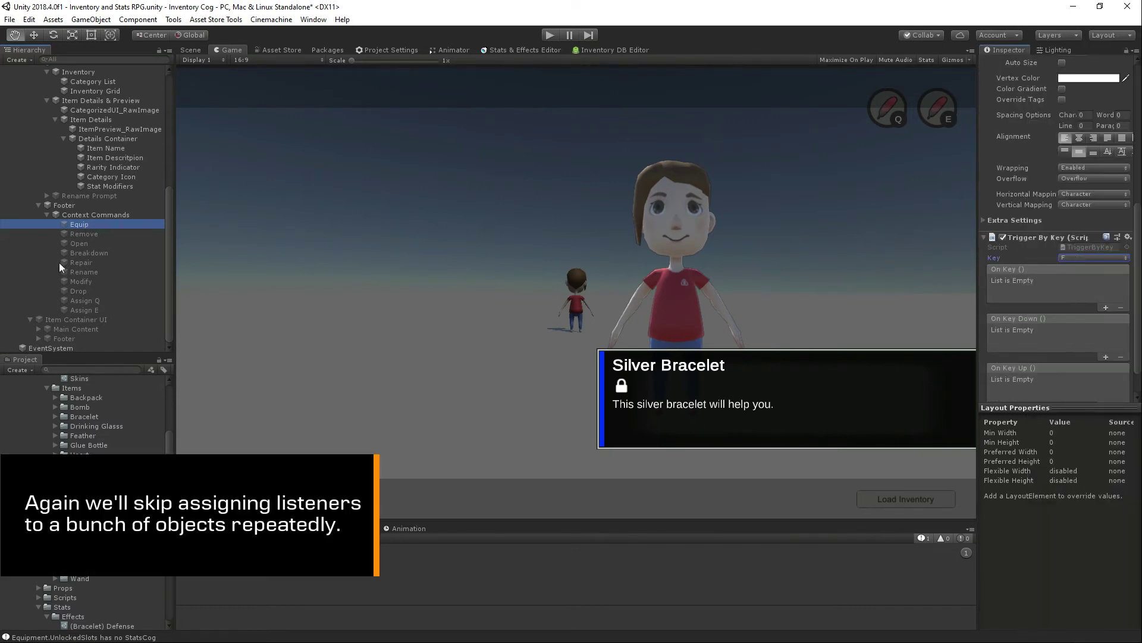
# Step: Activate all ten command objects from Equip through Assign E
pyautogui.click(79, 236)
pyautogui.click(77, 225)
pyautogui.keyDown('shift'); pyautogui.click(81, 310); pyautogui.keyUp('shift')
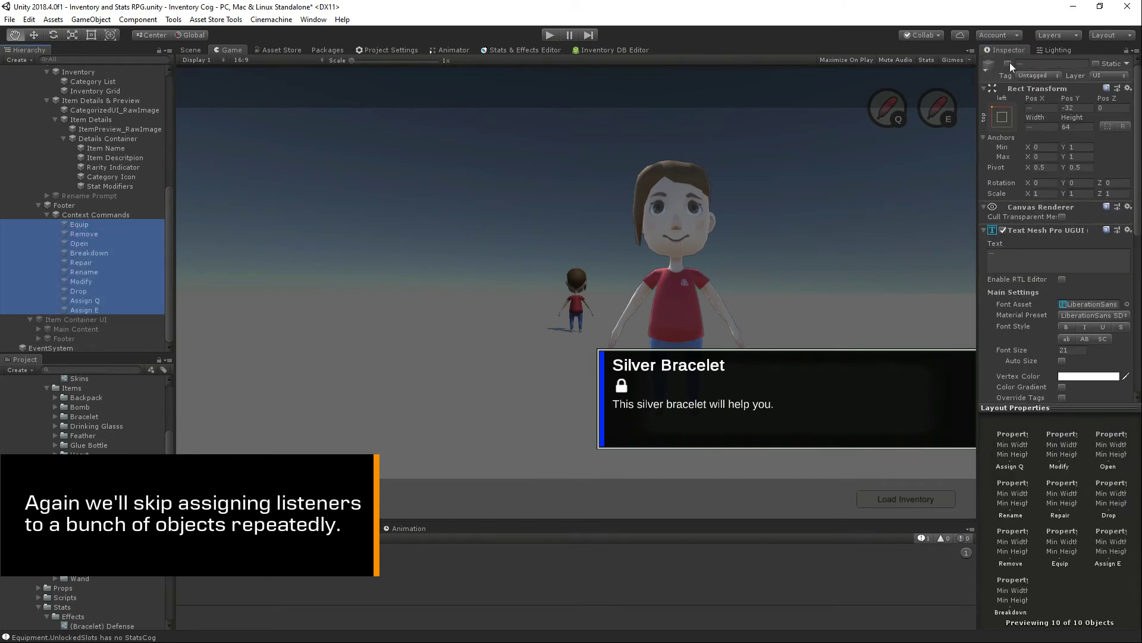
pyautogui.click(1008, 63)
# Step: Add an empty On Key Down listener to all ten command objects, Equip through Assign E
pyautogui.click(84, 234)
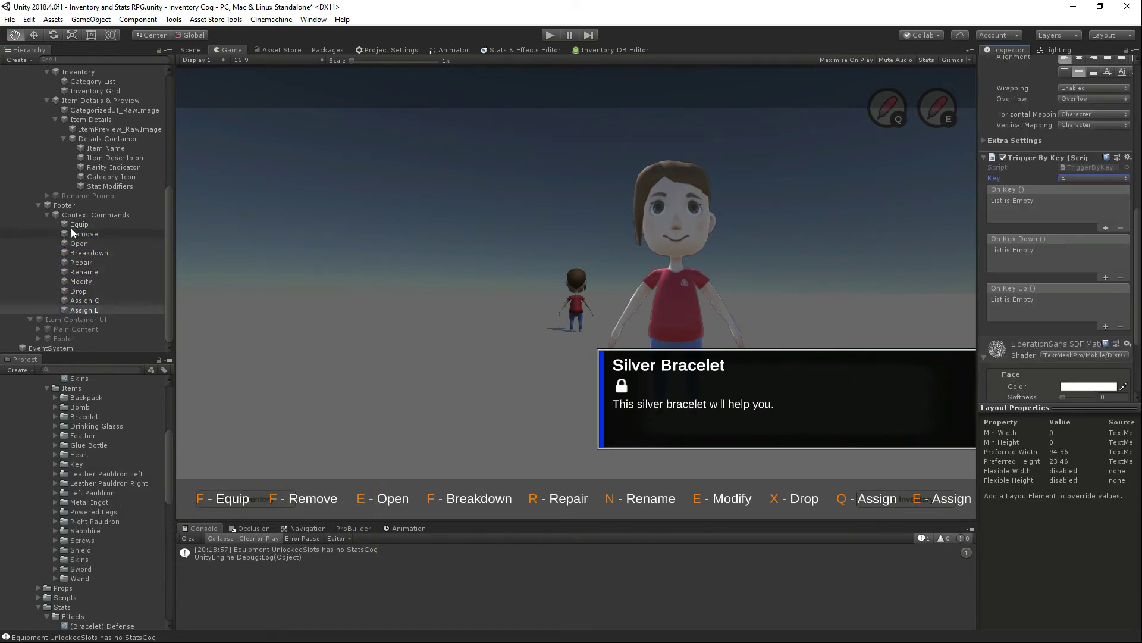
pyautogui.click(72, 227)
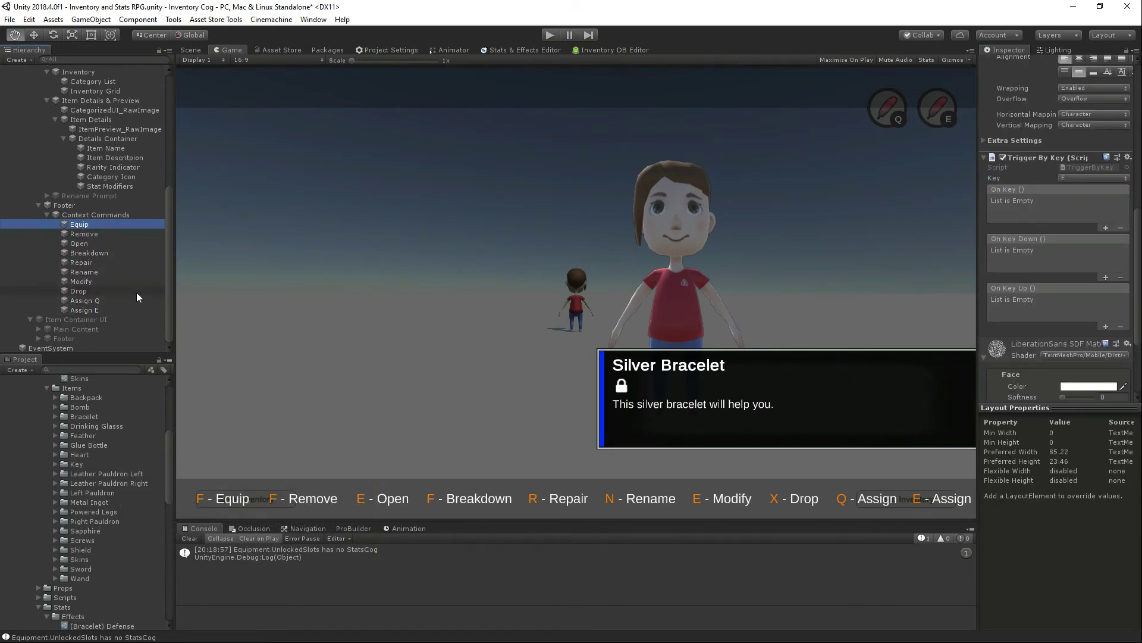
pyautogui.keyDown('shift'); pyautogui.click(111, 309); pyautogui.keyUp('shift')
pyautogui.click(1105, 277)
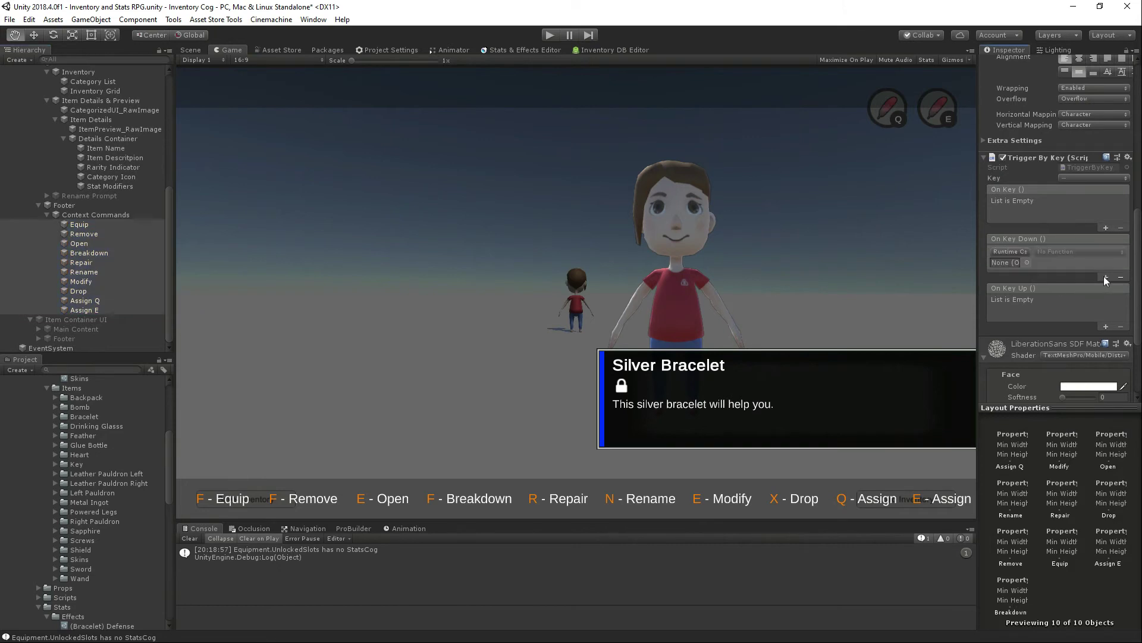
# Step: Assign Inventory Grid as the On Key Down listener's target object on all ten commands
pyautogui.click(83, 226)
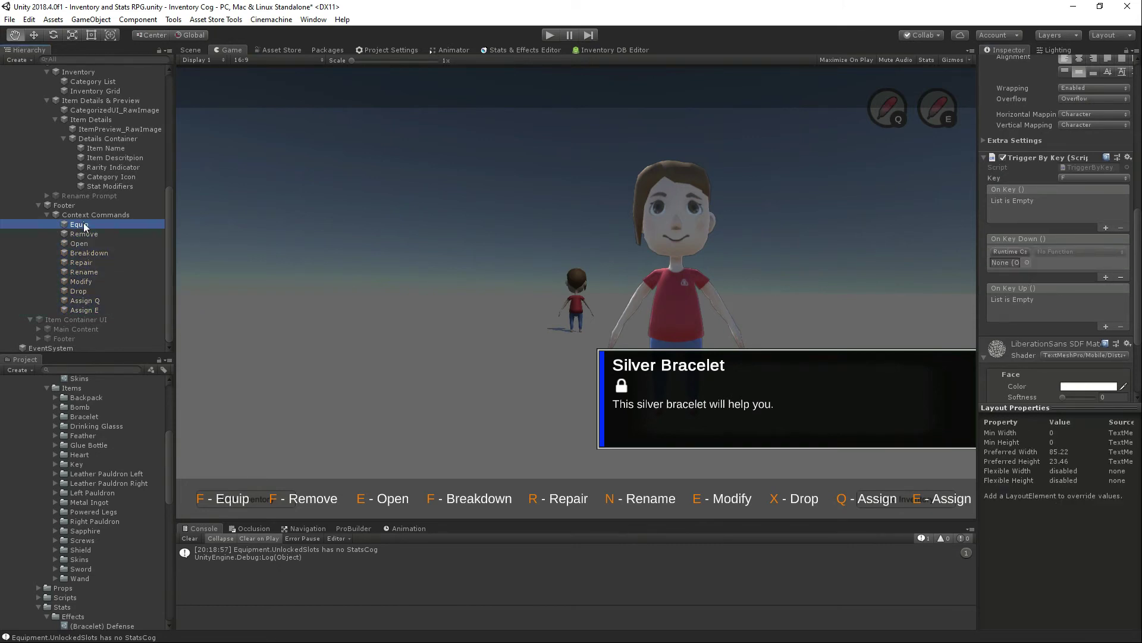
pyautogui.click(47, 100)
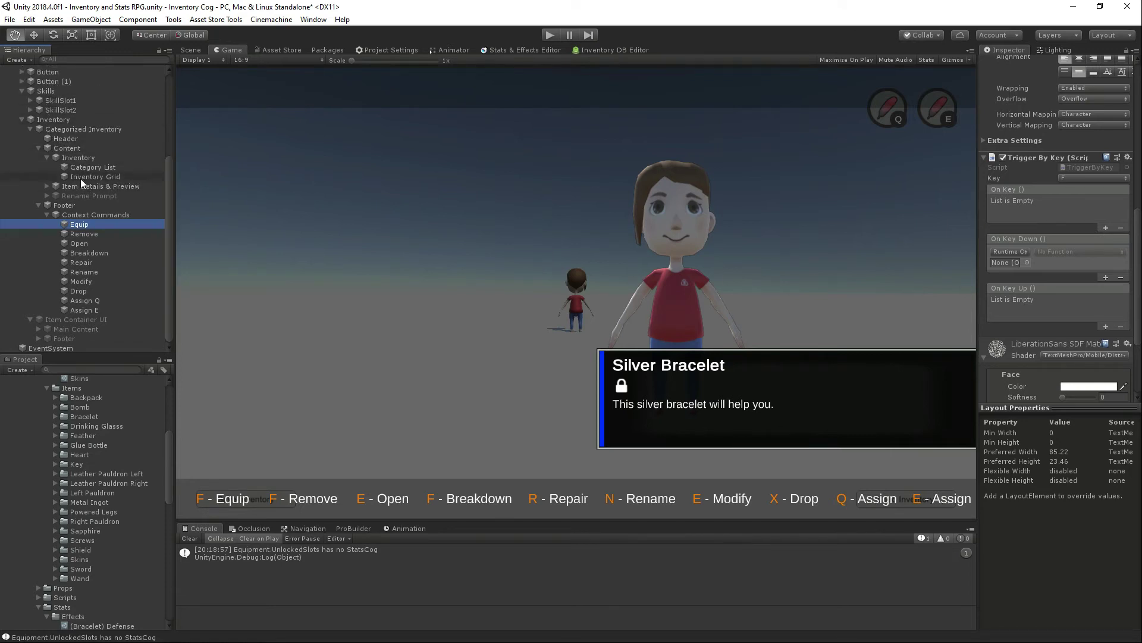
pyautogui.keyDown('shift'); pyautogui.click(84, 307); pyautogui.keyUp('shift')
pyautogui.moveTo(88, 177); pyautogui.dragTo(1005, 262)
# Step: Set the Equip command's On Key Down function to InventoryItemGrid.EquipSelected
pyautogui.click(86, 225)
pyautogui.click(1069, 252)
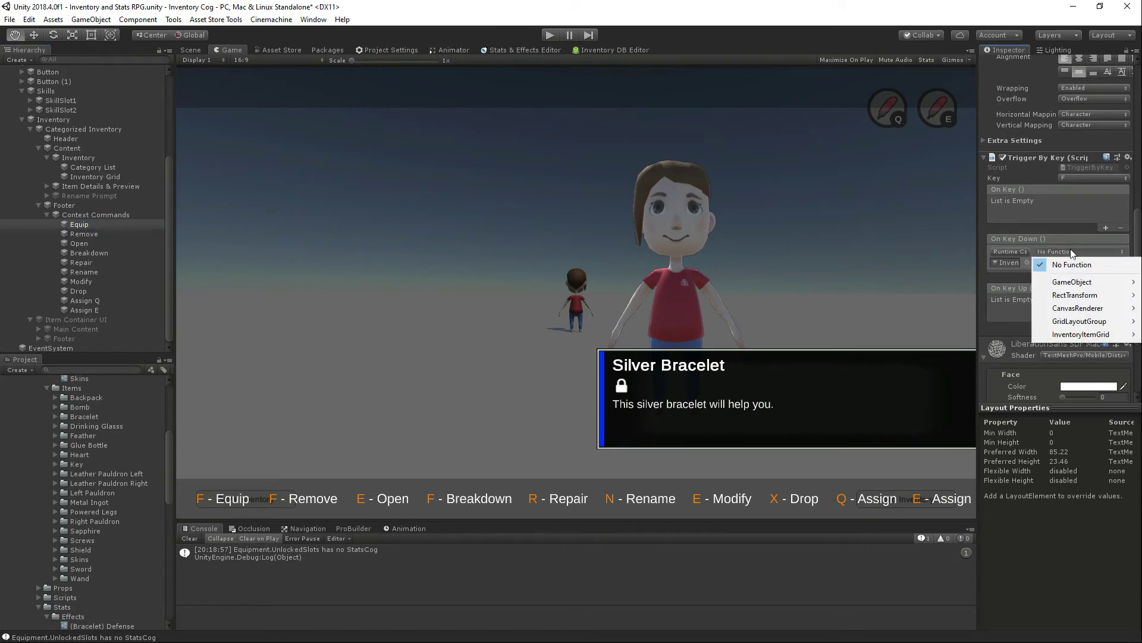
pyautogui.moveTo(1077, 337)
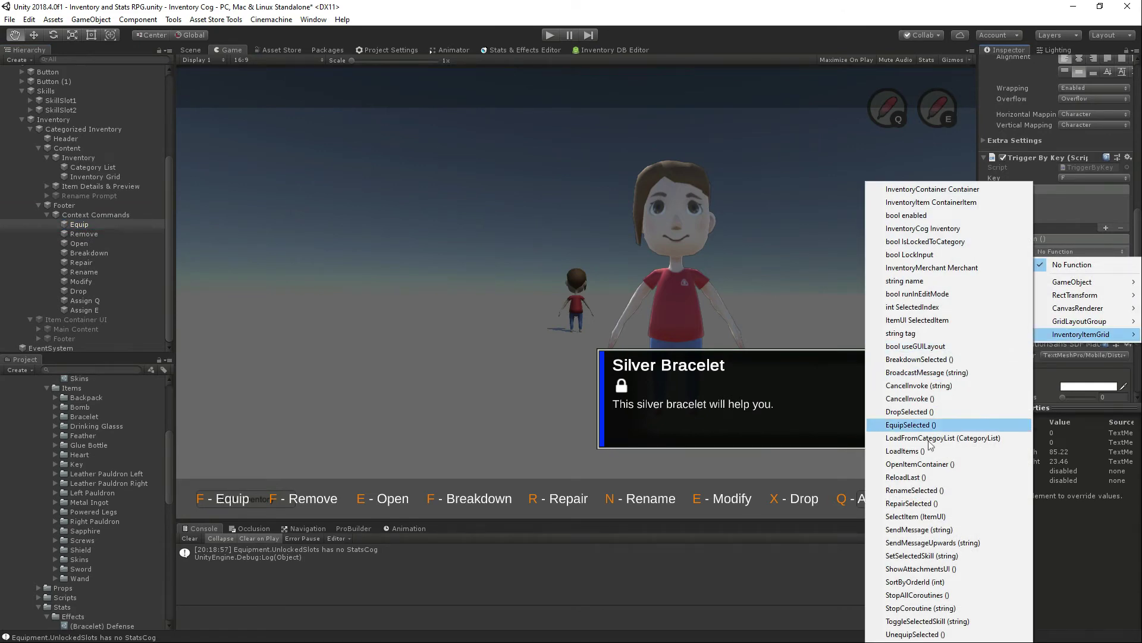
pyautogui.click(911, 425)
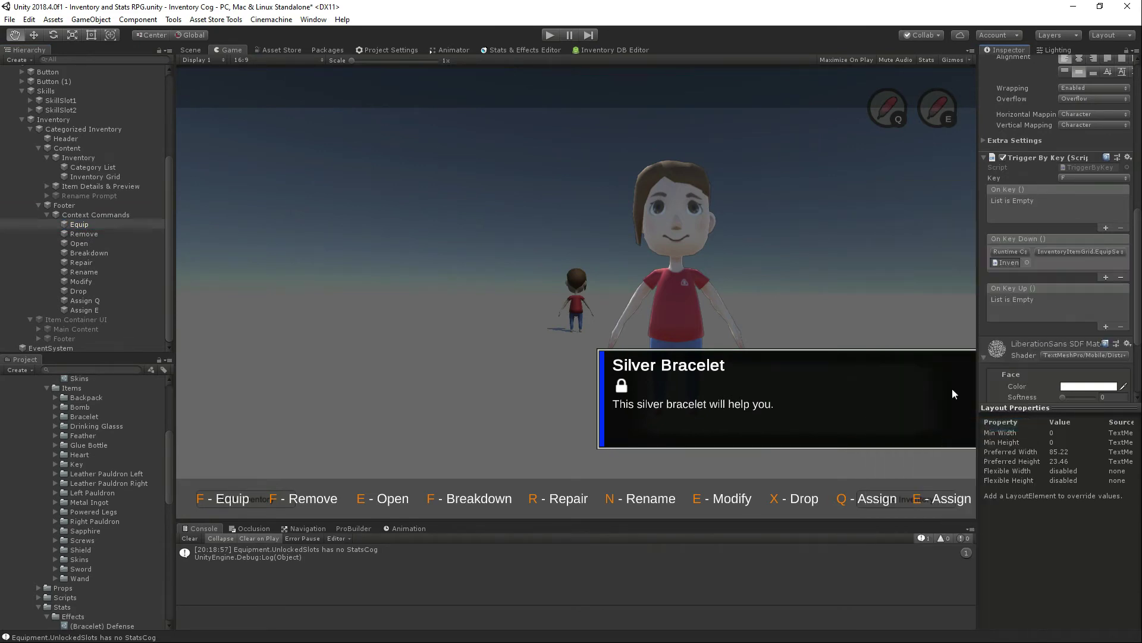
# Step: Set the Remove command's On Key Down function to InventoryItemGrid.UnequipSelected
pyautogui.click(94, 234)
pyautogui.click(1069, 250)
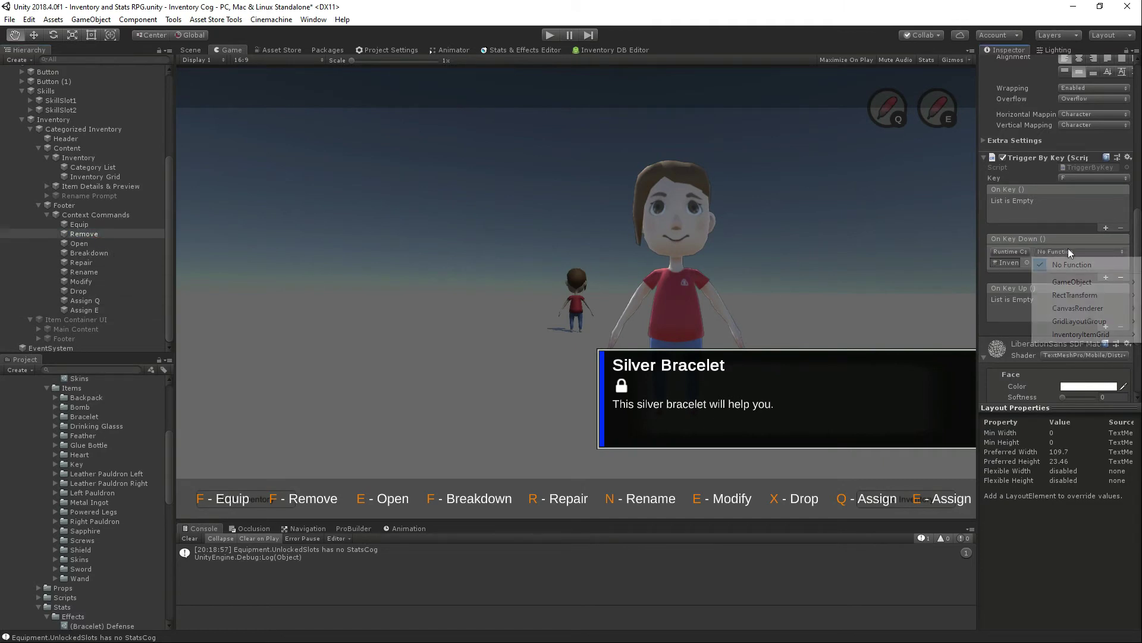
pyautogui.moveTo(1069, 337)
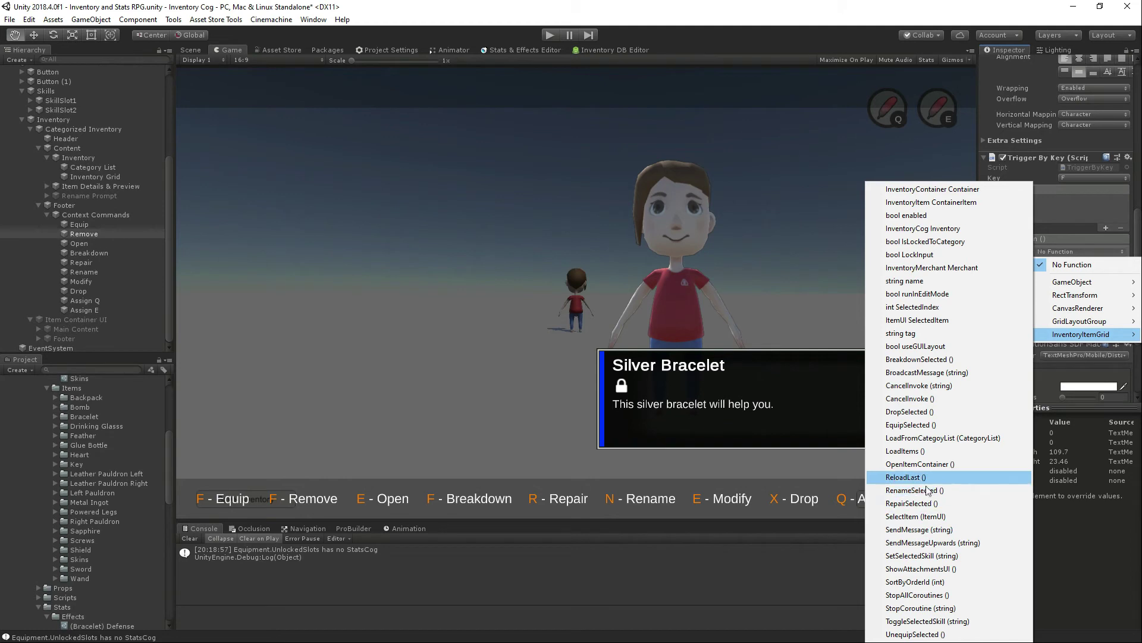
pyautogui.click(928, 634)
# Step: Set the Breakdown command's On Key Down function to InventoryItemGrid.BreakdownSelected
pyautogui.click(84, 243)
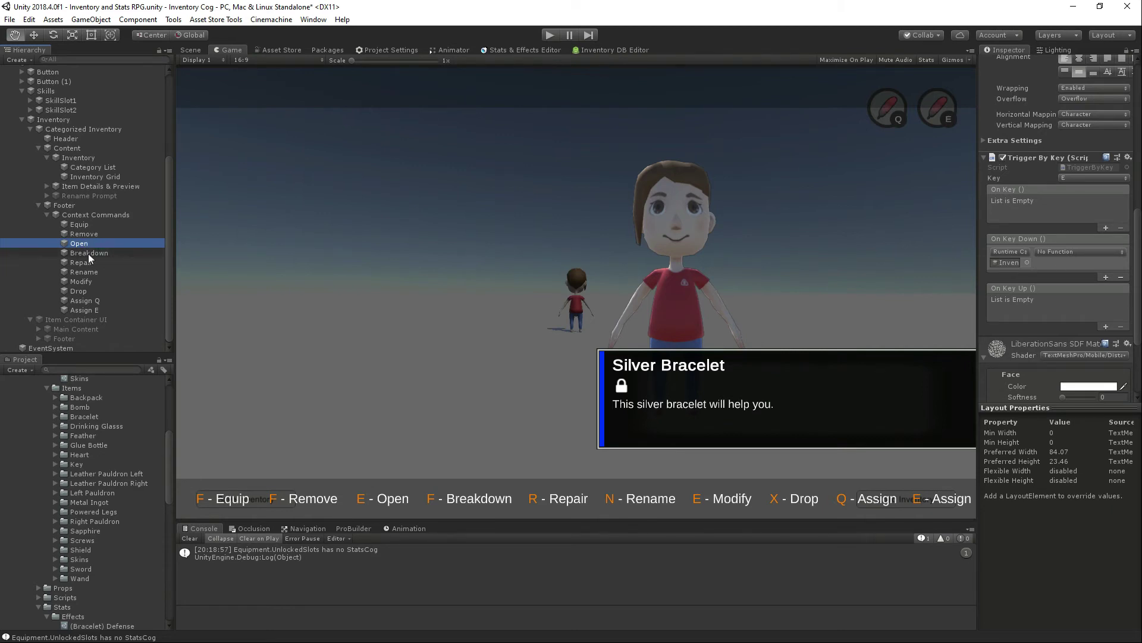
pyautogui.click(106, 253)
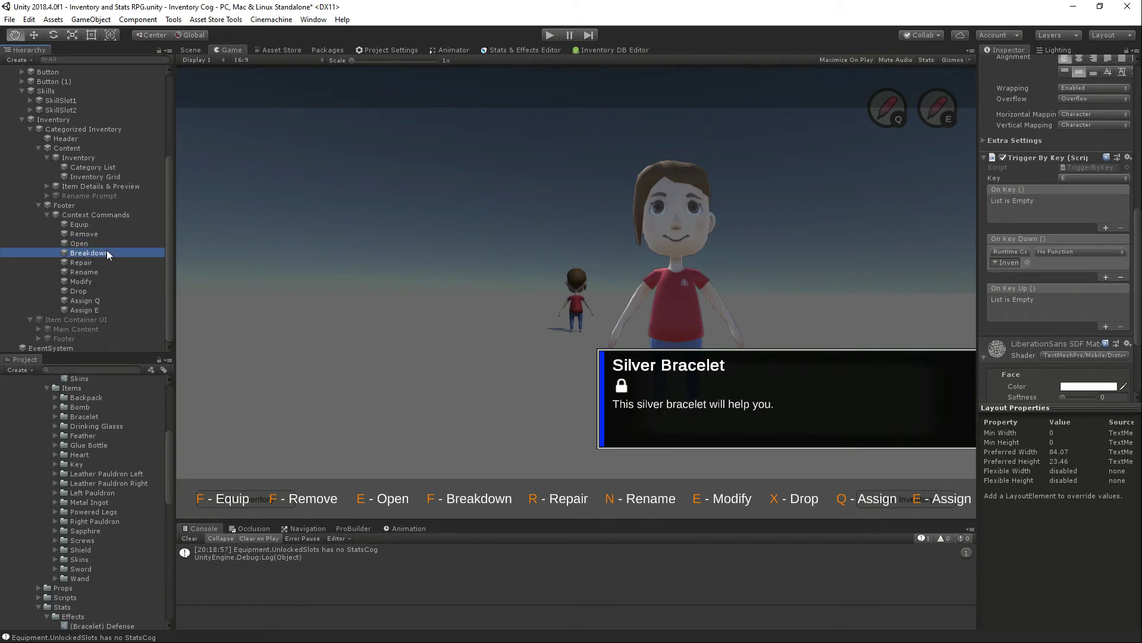
pyautogui.click(1048, 253)
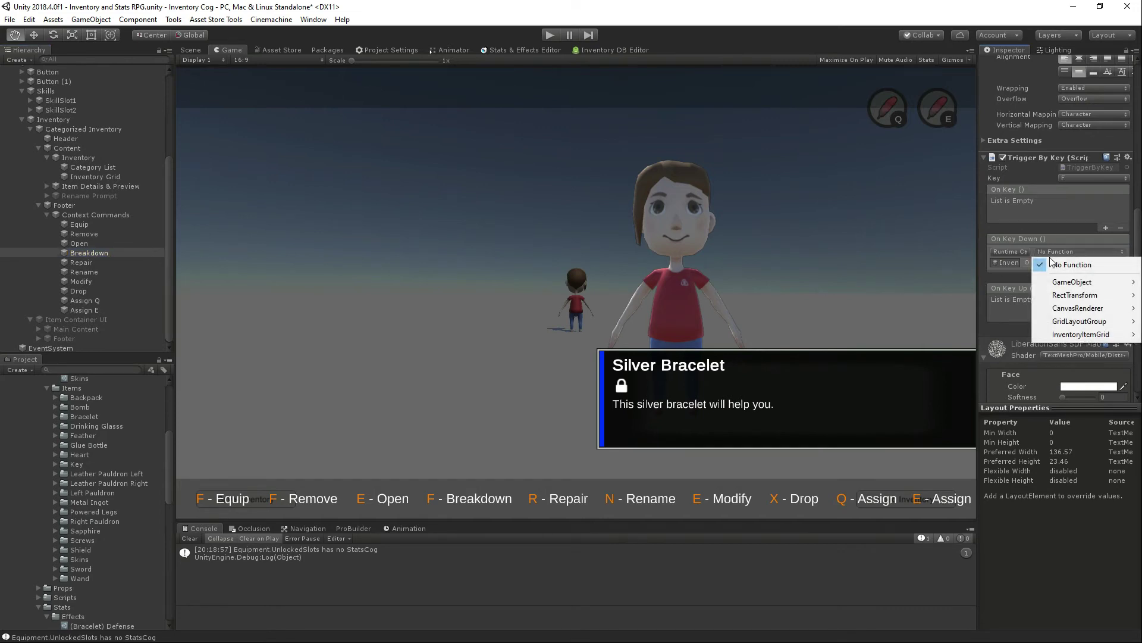
pyautogui.moveTo(1080, 334)
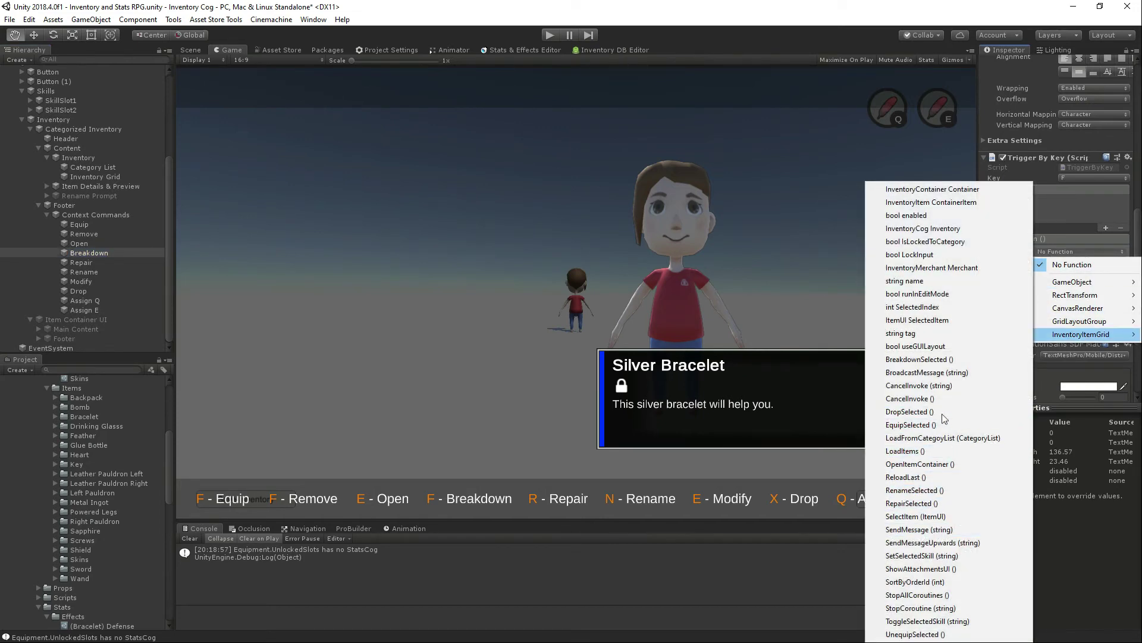
pyautogui.click(946, 359)
# Step: Set the Repair command's On Key Down function to InventoryItemGrid.RepairSelected
pyautogui.click(105, 262)
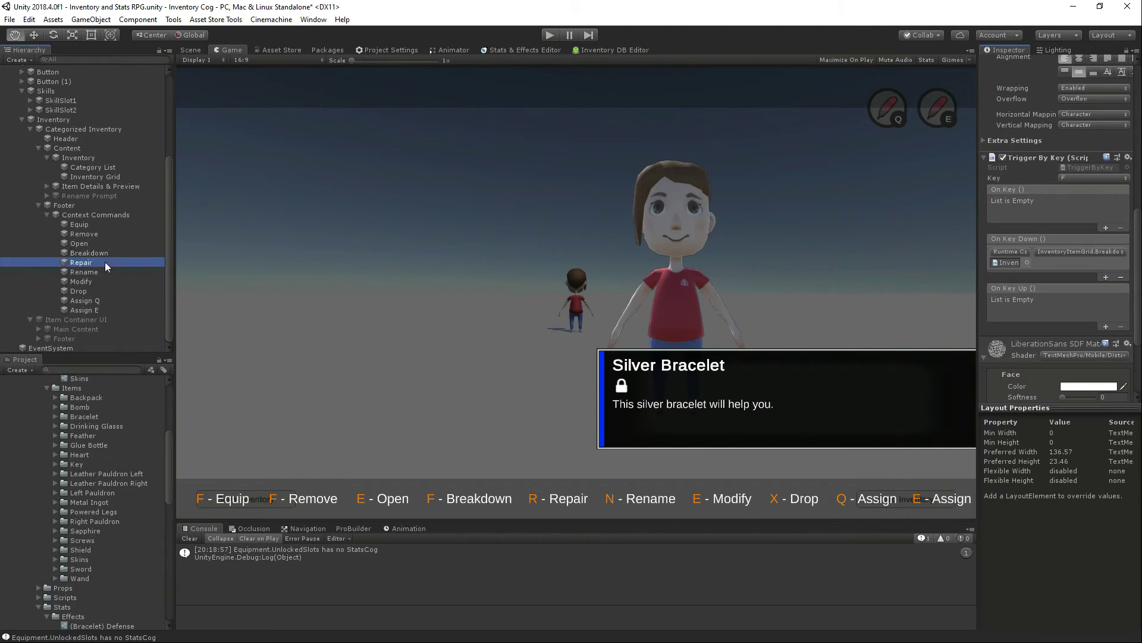
pyautogui.click(1059, 247)
pyautogui.click(1062, 251)
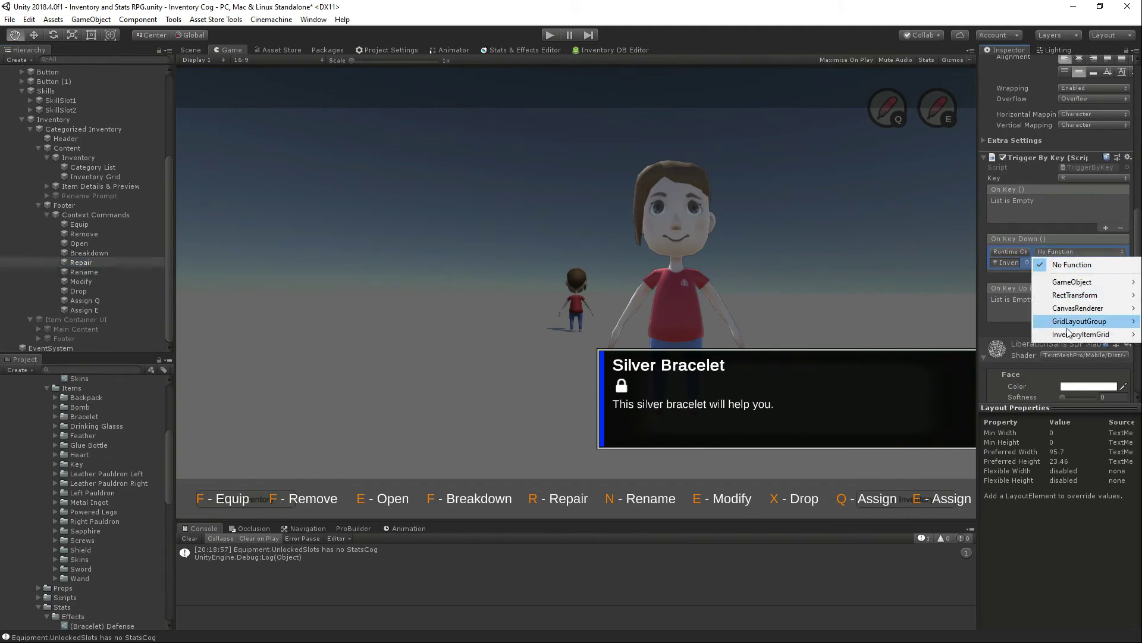
pyautogui.moveTo(1080, 334)
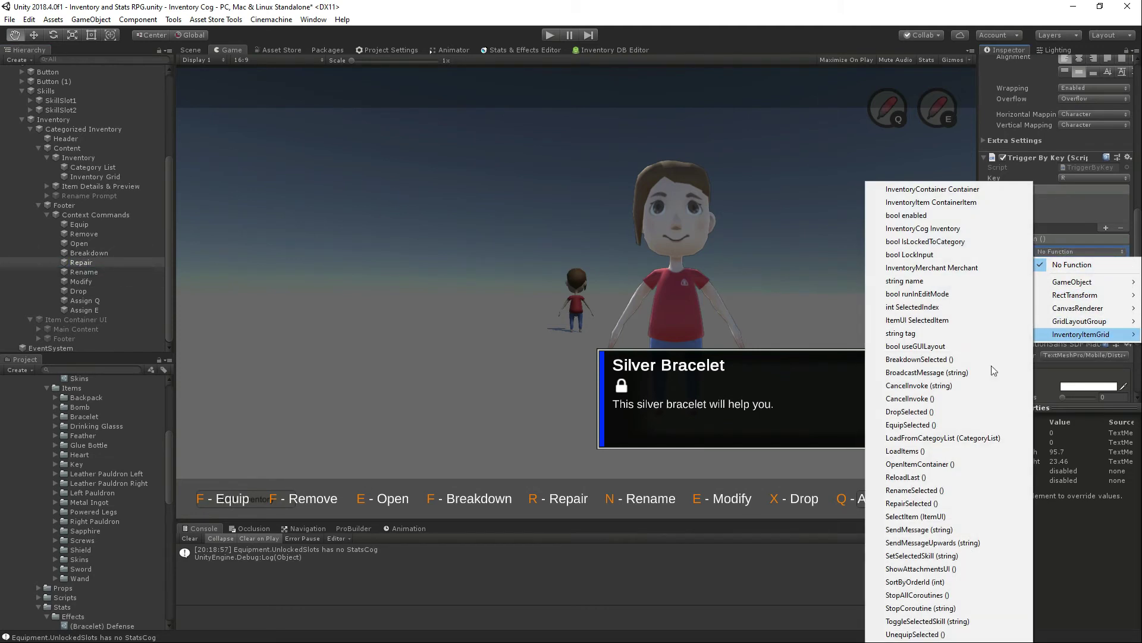
pyautogui.click(933, 503)
# Step: Set the Rename command's On Key Down function to InventoryItemGrid.RenameSelected
pyautogui.click(97, 271)
pyautogui.click(1074, 250)
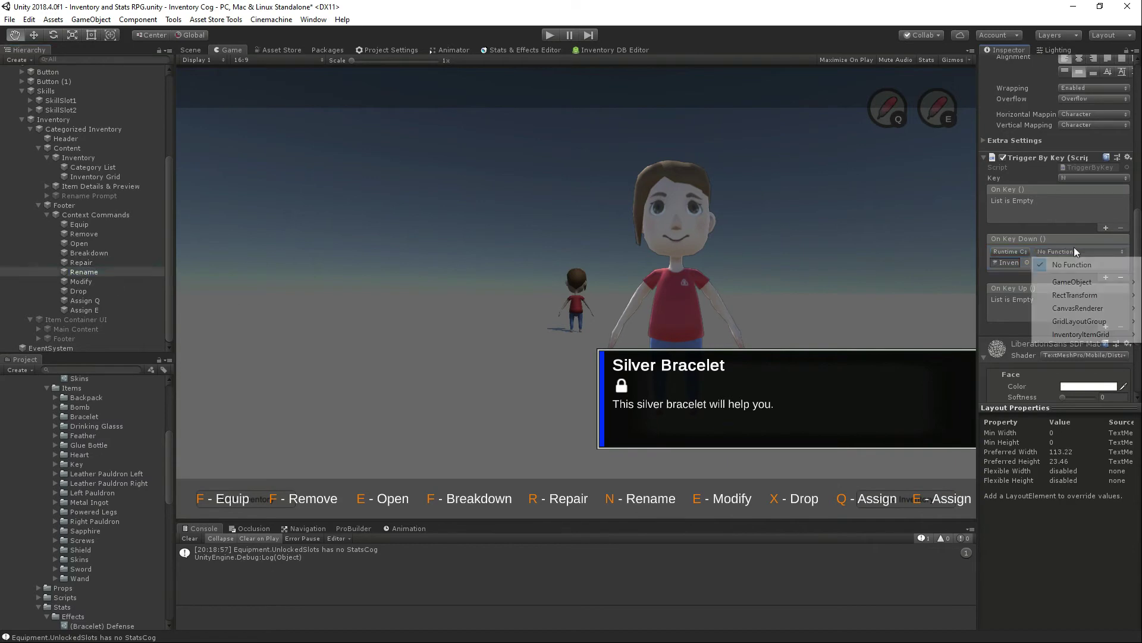
pyautogui.moveTo(1079, 334)
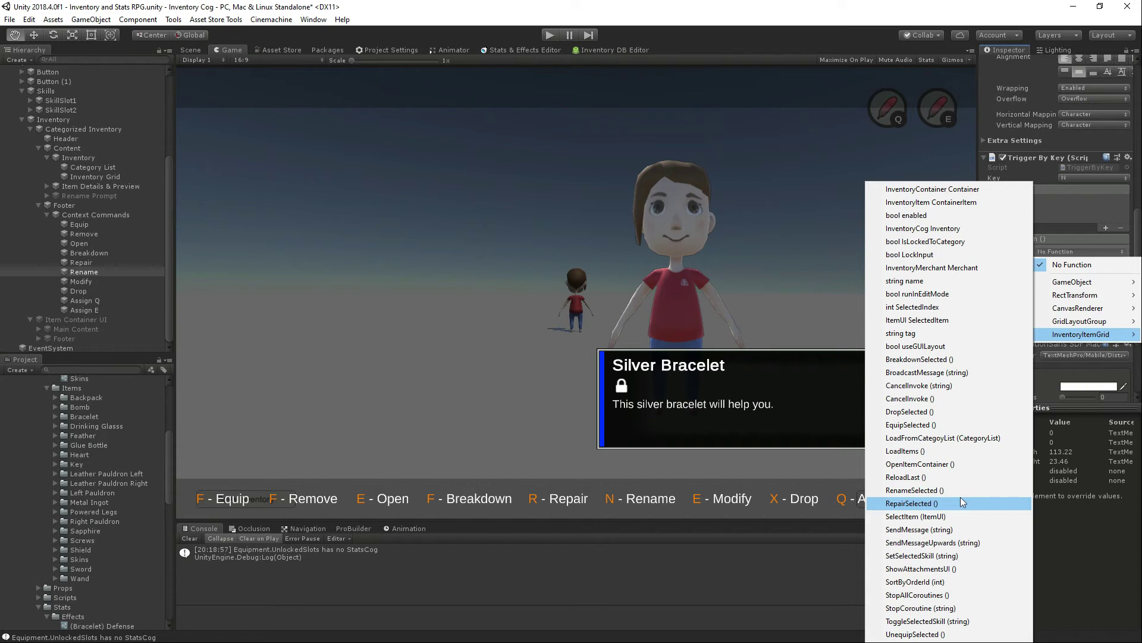
pyautogui.click(928, 489)
# Step: Choose an InventoryItemGrid function for the Modify command's On Key Down event, and set the Drop command's to InventoryItemGrid.DropSelected
pyautogui.click(95, 281)
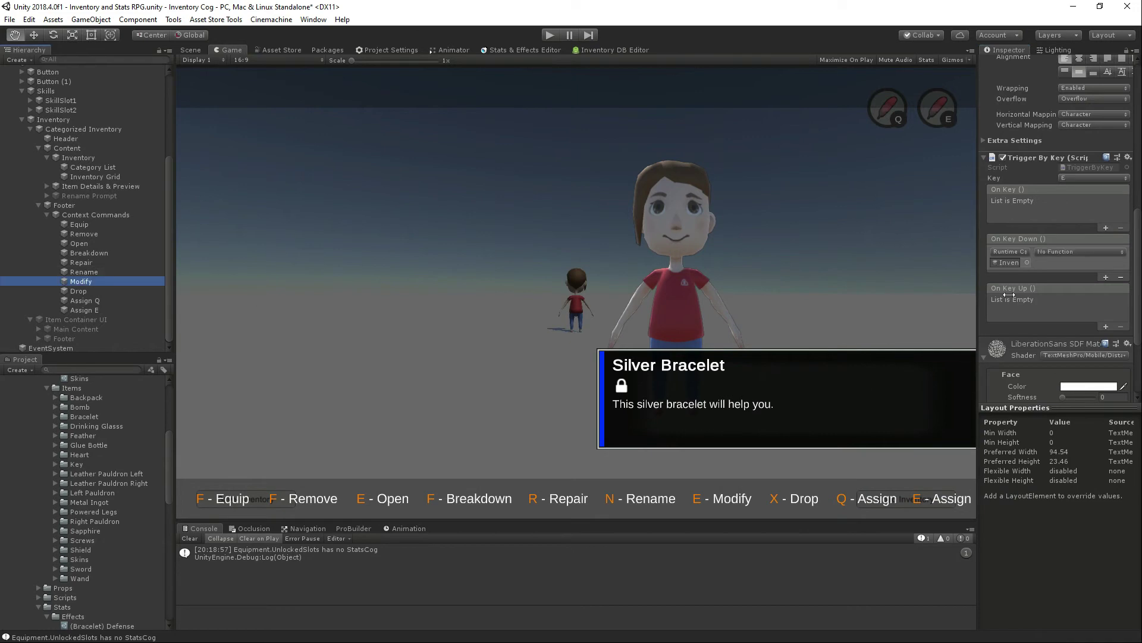
pyautogui.click(1076, 252)
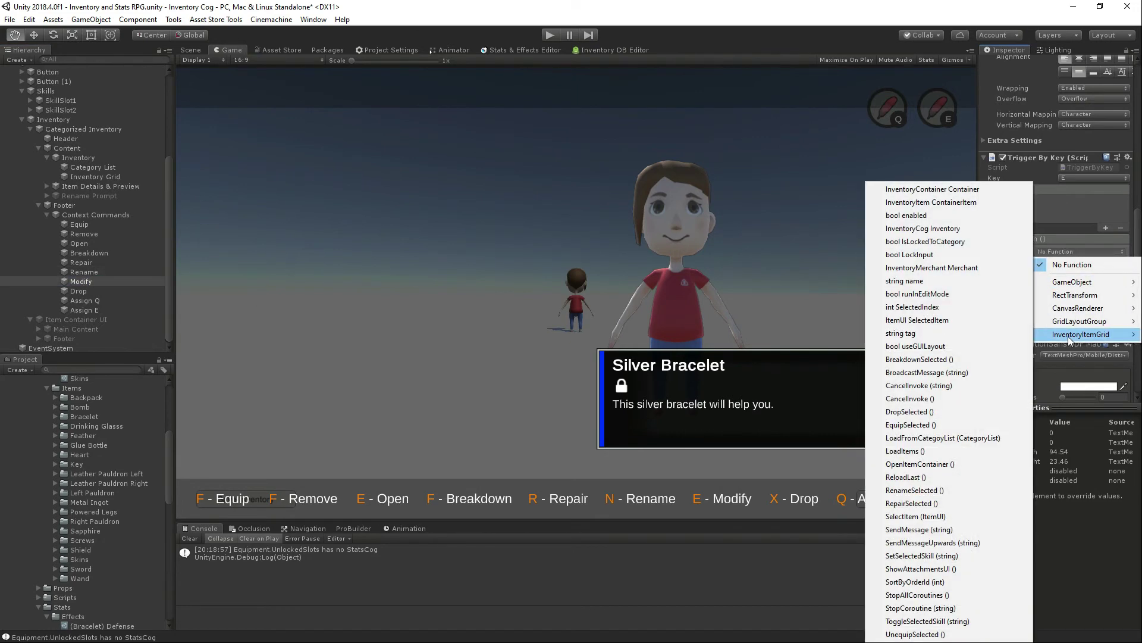
pyautogui.click(80, 291)
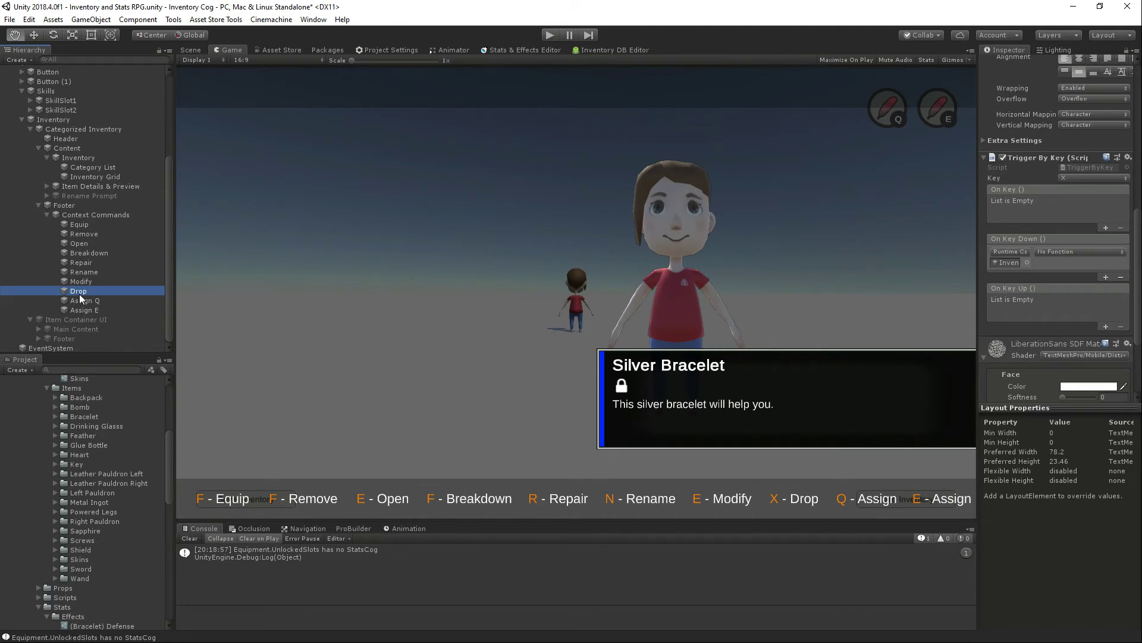
pyautogui.click(1078, 251)
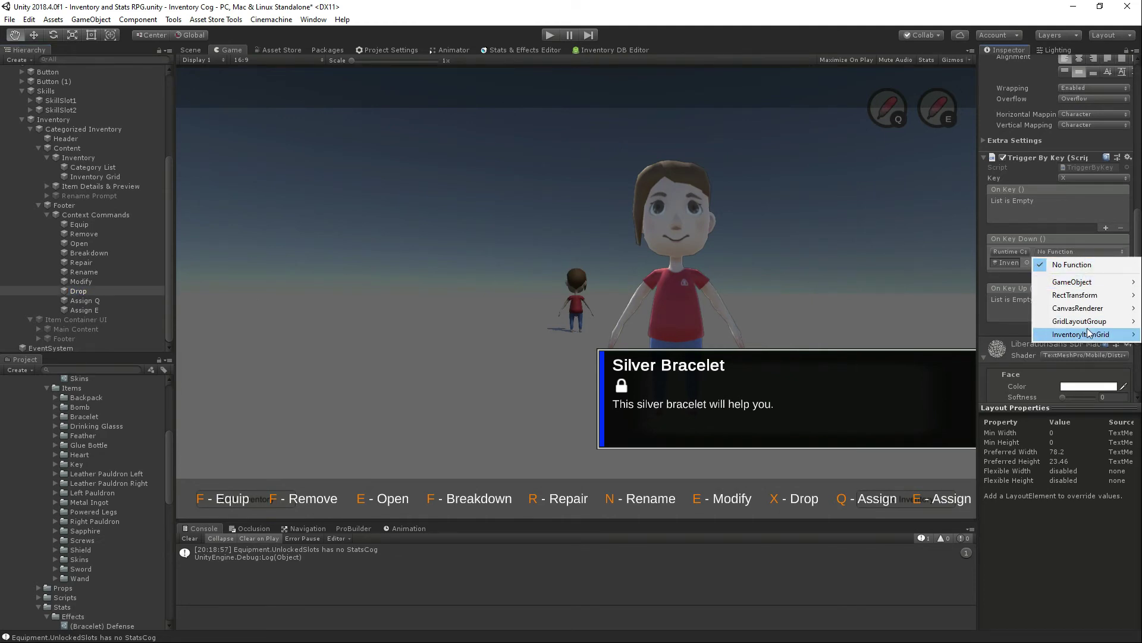
pyautogui.moveTo(1083, 333)
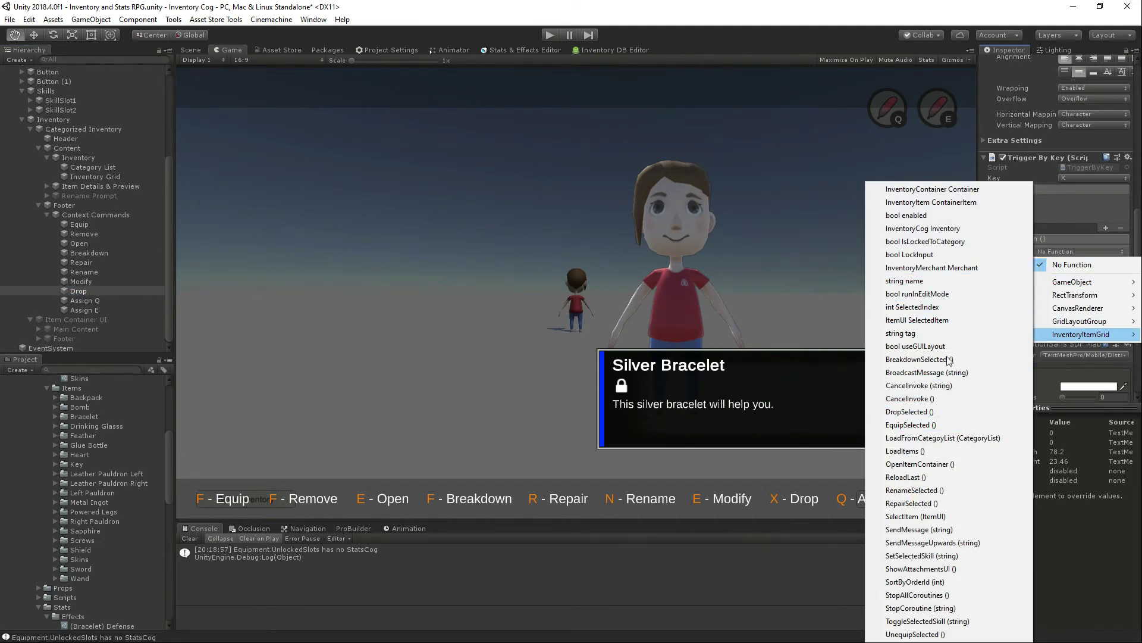
pyautogui.click(928, 411)
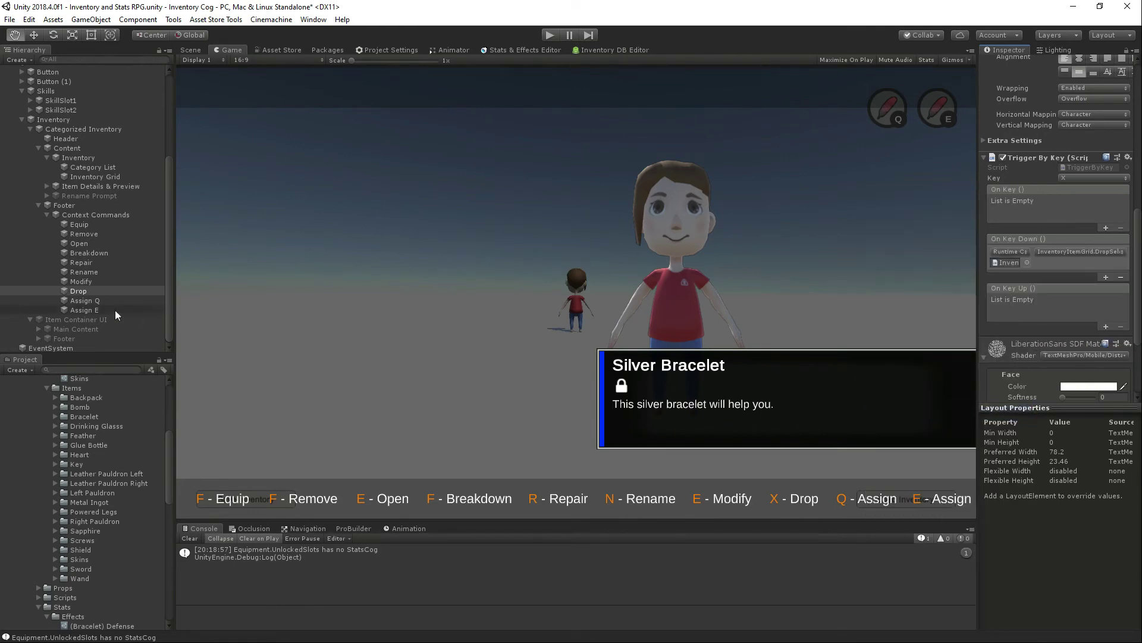
# Step: Set Assign Q's On Key Down function to InventoryItemGrid.ToggleSelectedSkill with the argument Skill1
pyautogui.click(92, 310)
pyautogui.click(83, 301)
pyautogui.click(1052, 252)
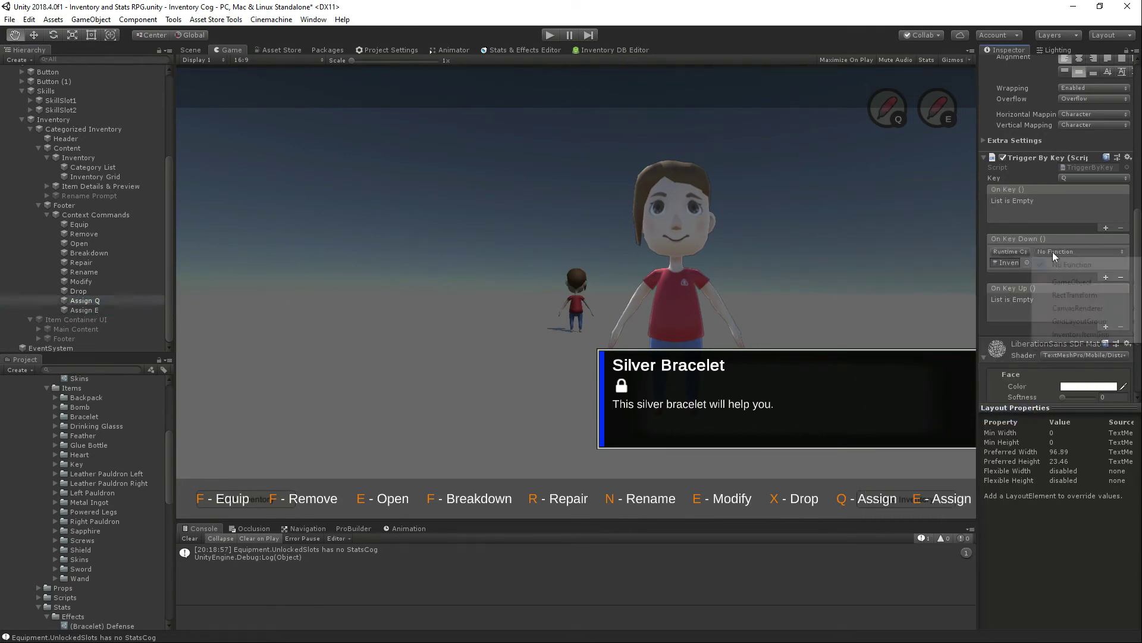
pyautogui.moveTo(1081, 334)
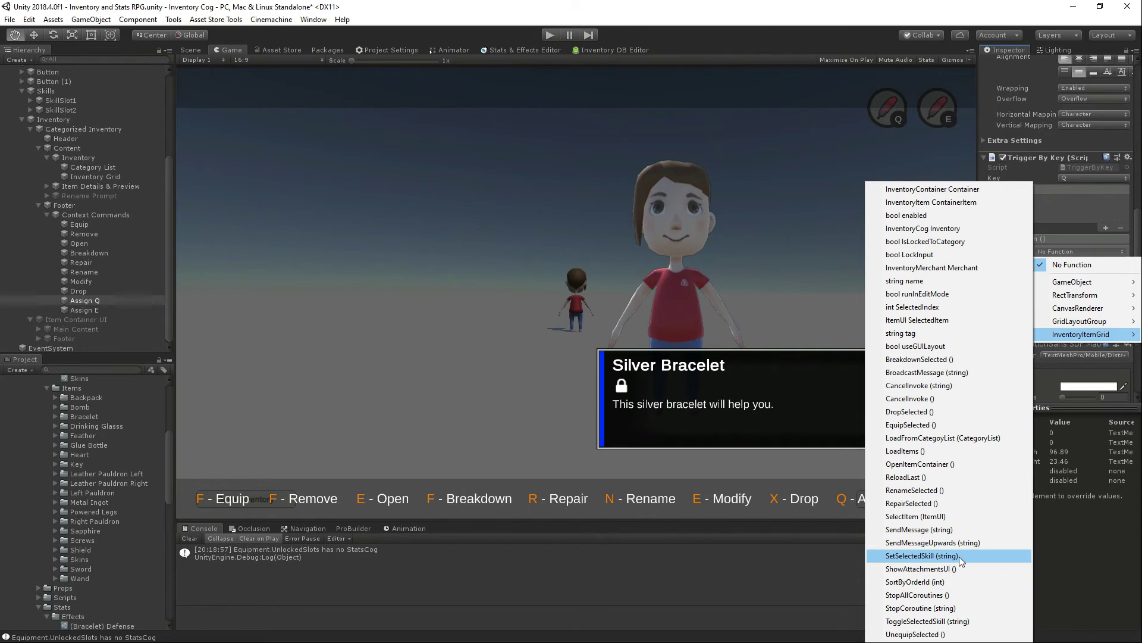
pyautogui.click(929, 621)
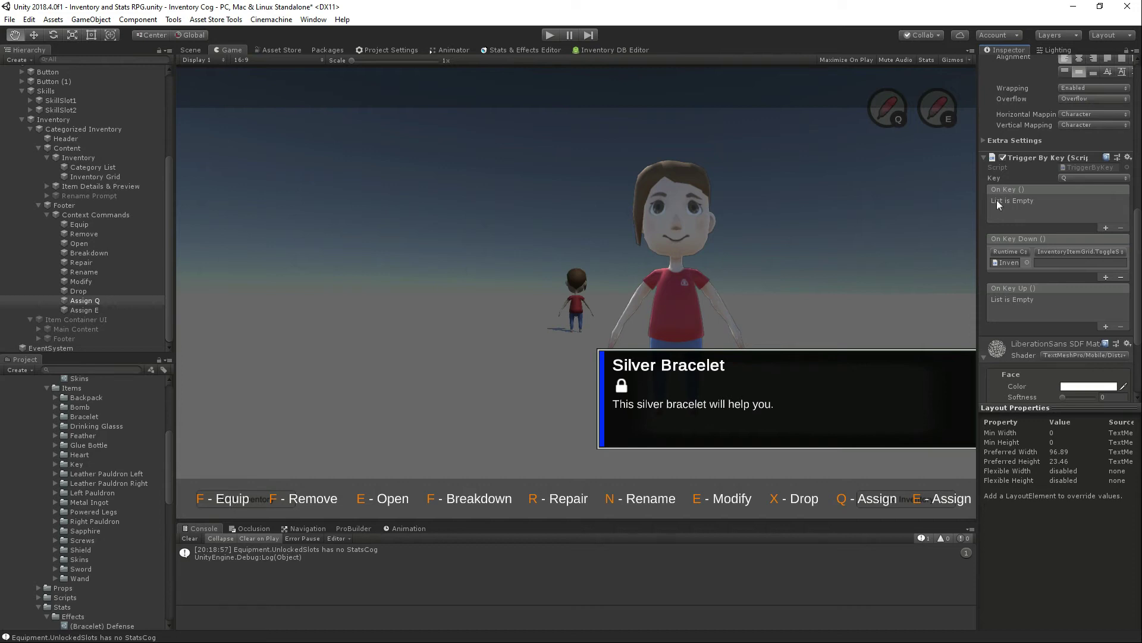
pyautogui.click(1070, 261)
pyautogui.write('Skill1')
# Step: Look up the skill slot names in the Player's Inventory Cog and compare them with the argument on Assign Q
pyautogui.click(581, 52)
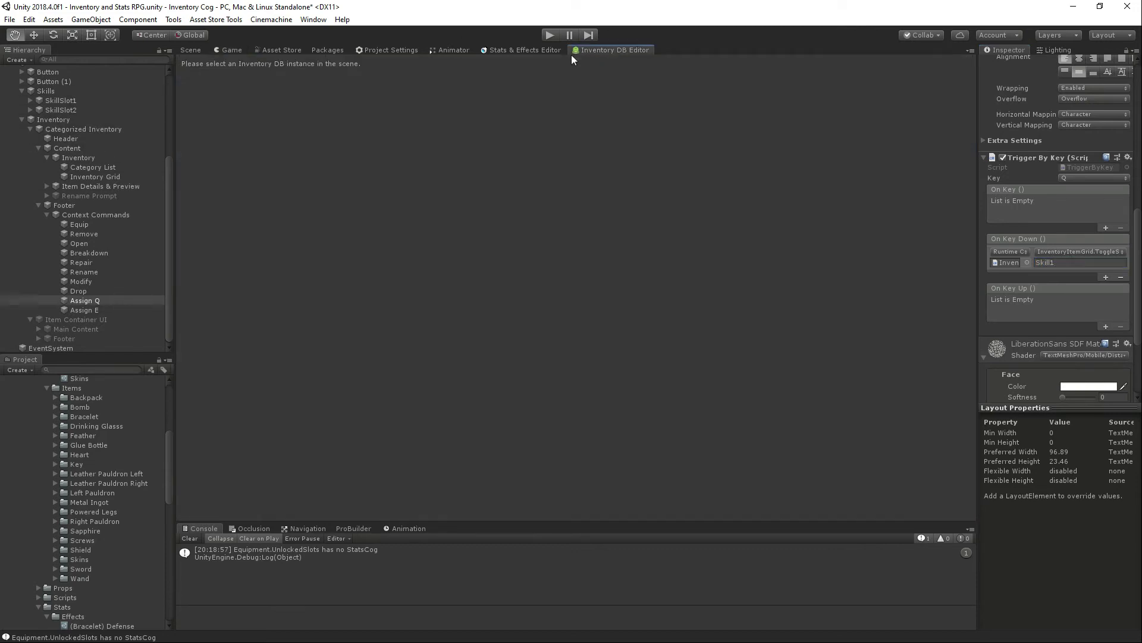
pyautogui.scroll(5, 53, 149)
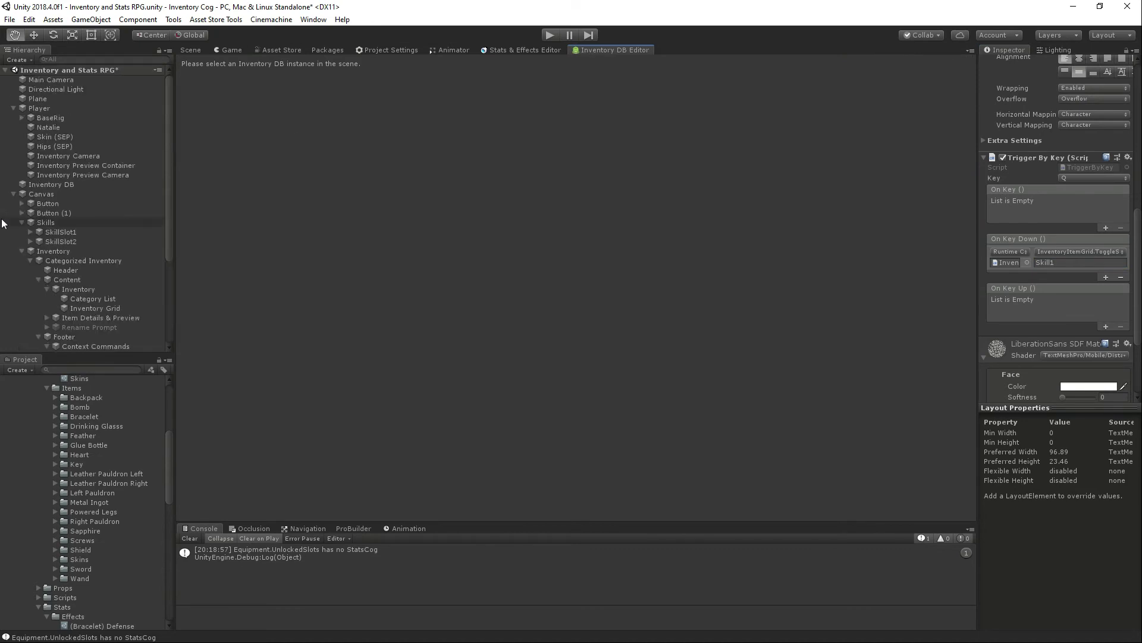
pyautogui.click(51, 185)
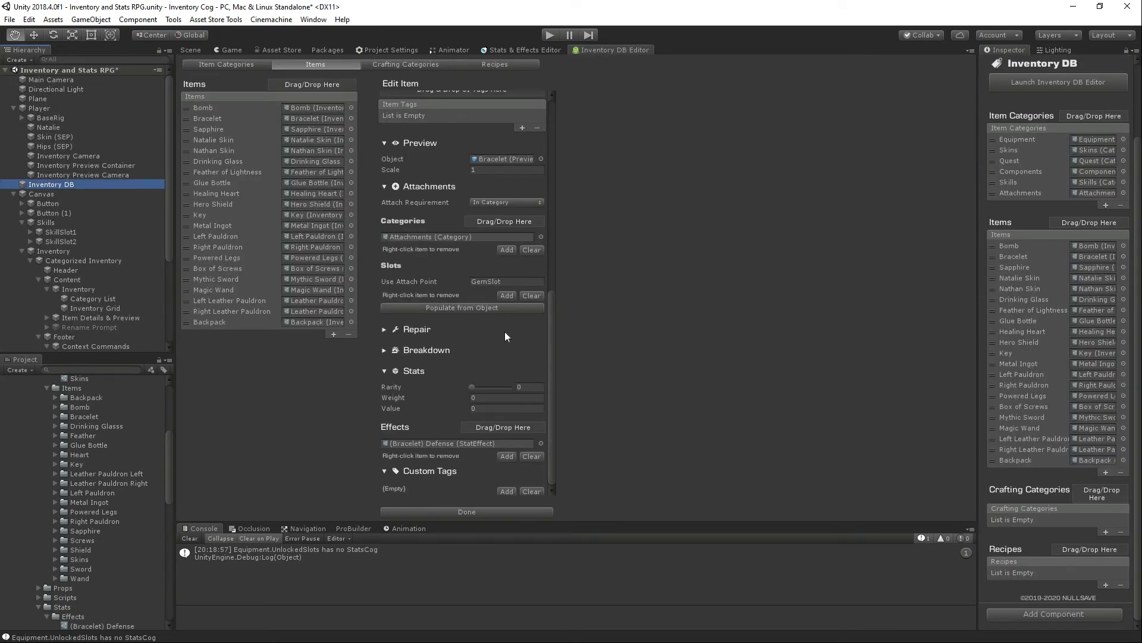
pyautogui.scroll(10, 505, 339)
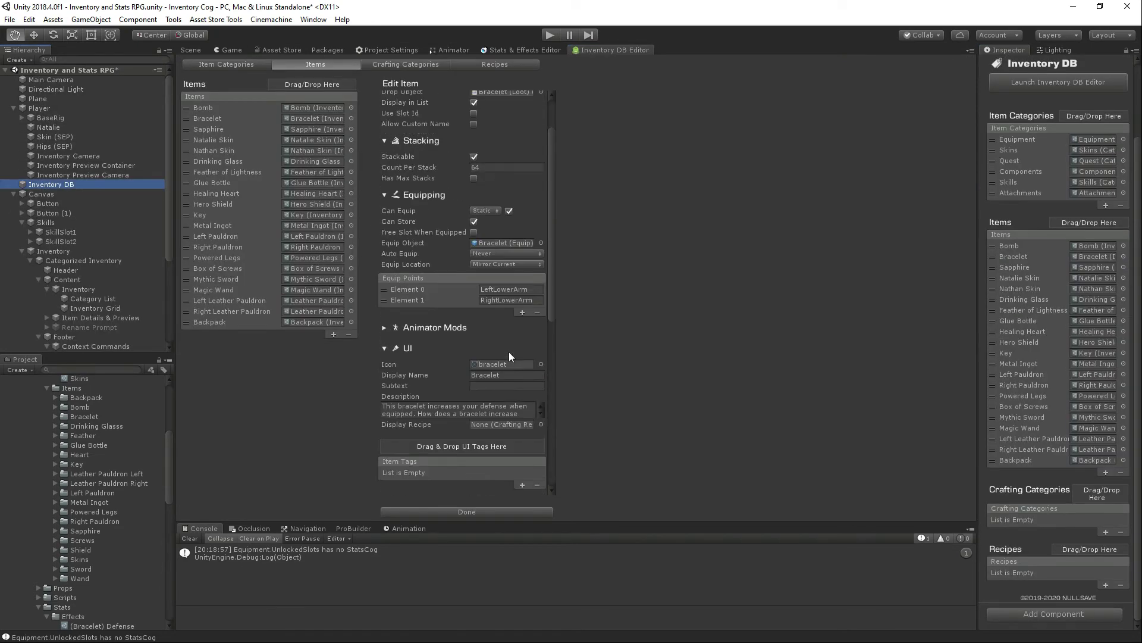
pyautogui.click(39, 108)
pyautogui.scroll(-4, 1006, 404)
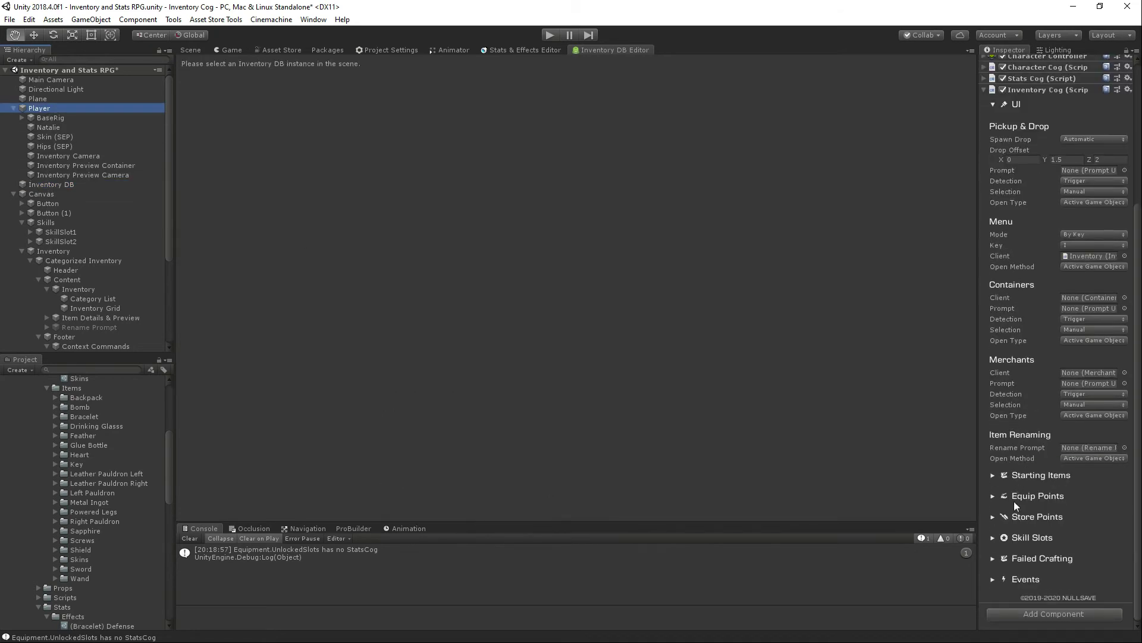
pyautogui.click(993, 538)
pyautogui.scroll(-2, 995, 537)
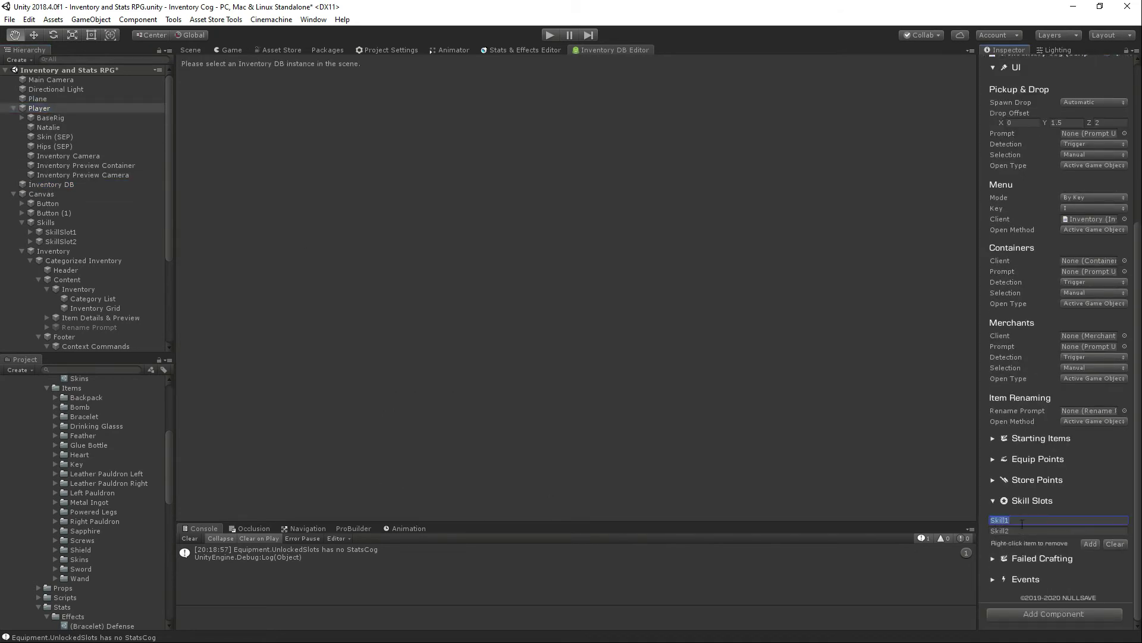
pyautogui.click(1026, 568)
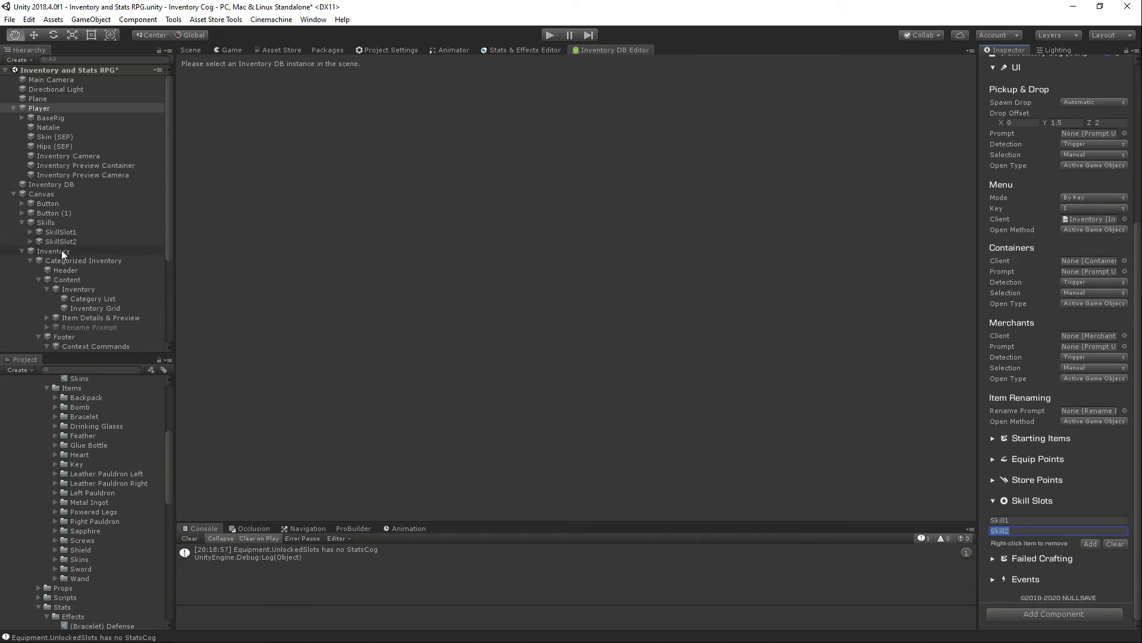
pyautogui.click(191, 50)
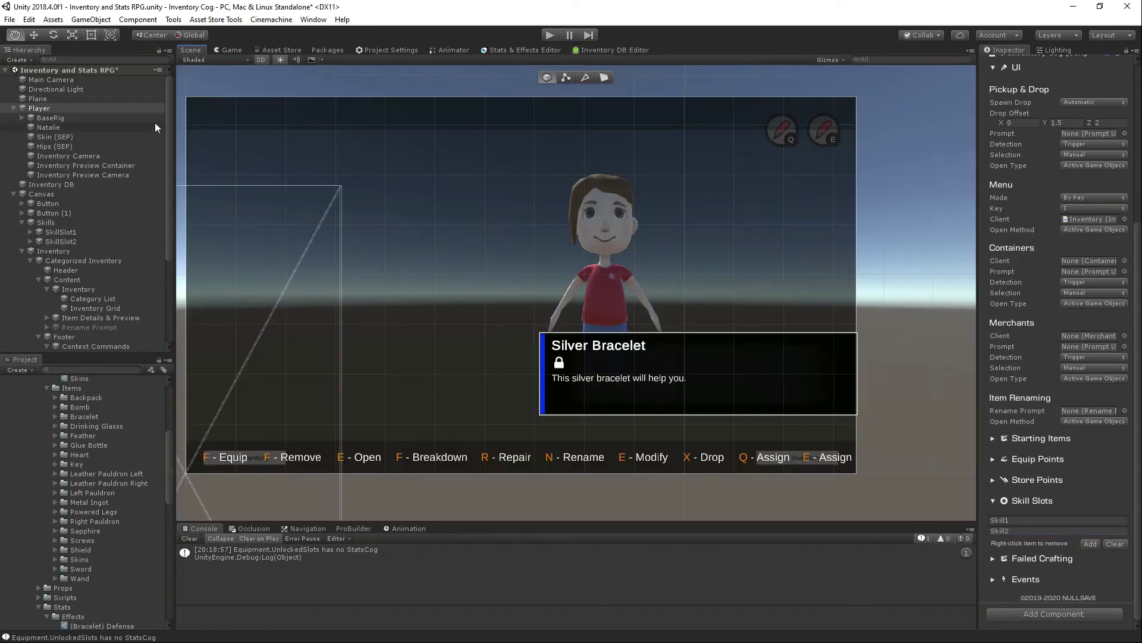
pyautogui.scroll(-3, 127, 309)
pyautogui.click(84, 325)
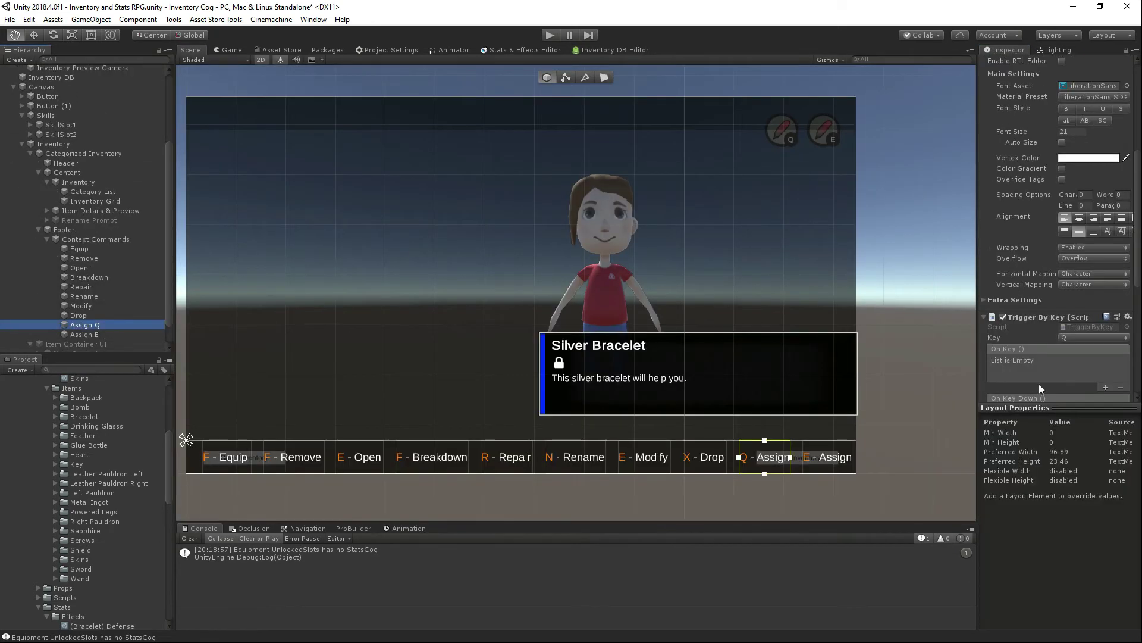
pyautogui.click(1046, 172)
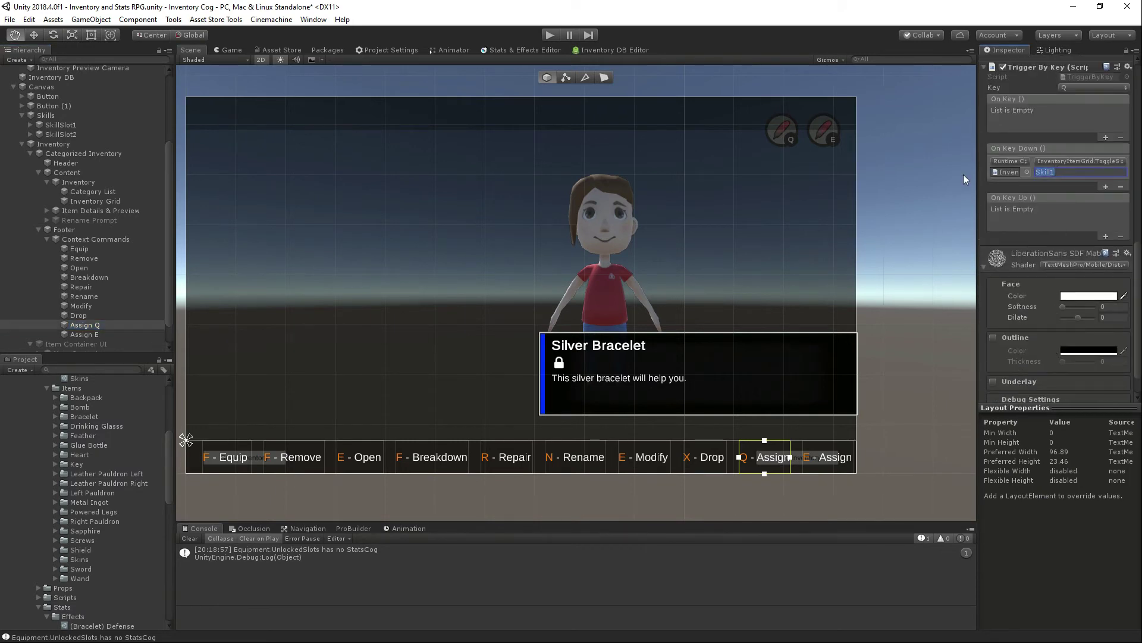
# Step: Set Assign E's On Key Down function to InventoryItemGrid.ToggleSelectedSkill with the argument Skill2
pyautogui.click(83, 335)
pyautogui.click(1051, 162)
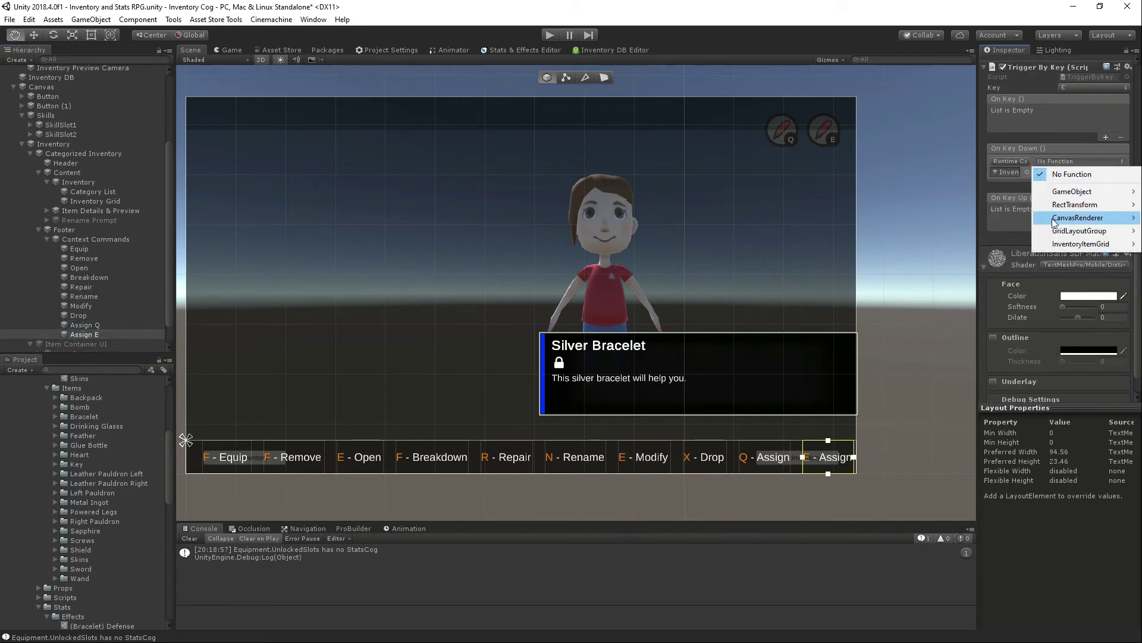
pyautogui.moveTo(1080, 244)
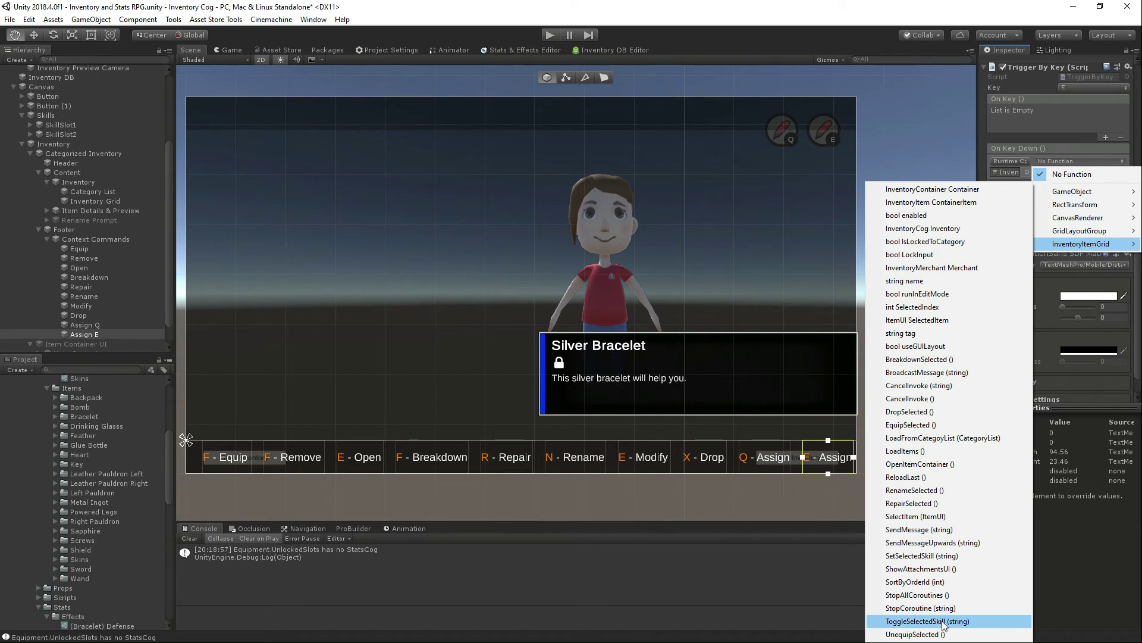
pyautogui.click(943, 622)
pyautogui.click(1053, 171)
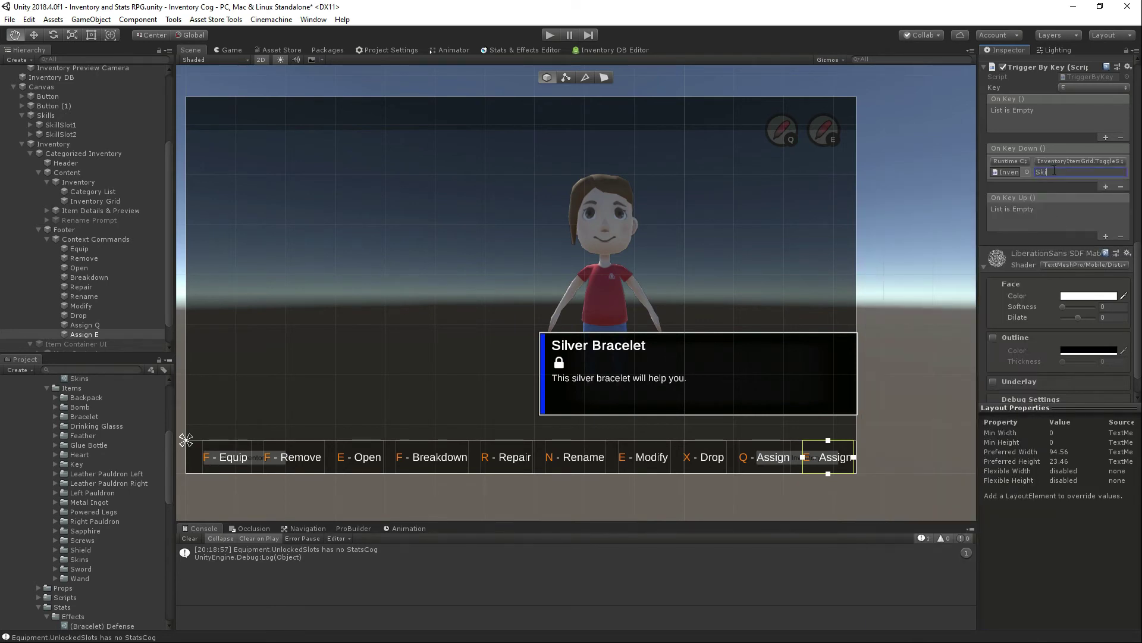
# Step: Deactivate all ten context commands, from Equip to Assign E, and the Inventory object under the Canvas
pyautogui.keyDown('shift'); pyautogui.click(79, 248); pyautogui.keyUp('shift')
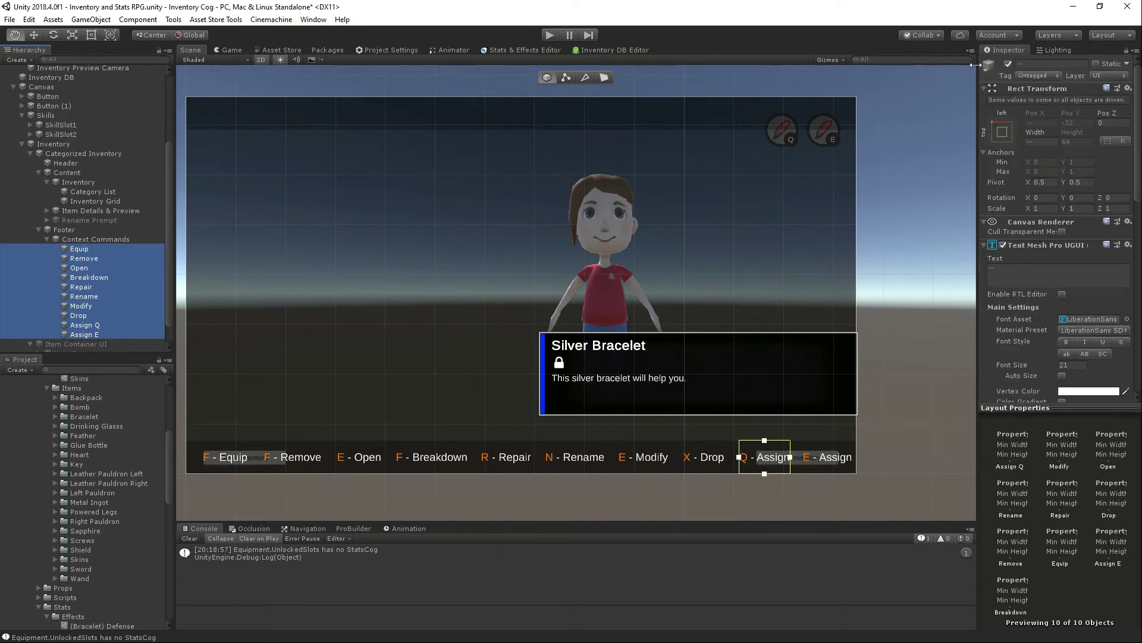
pyautogui.click(1008, 63)
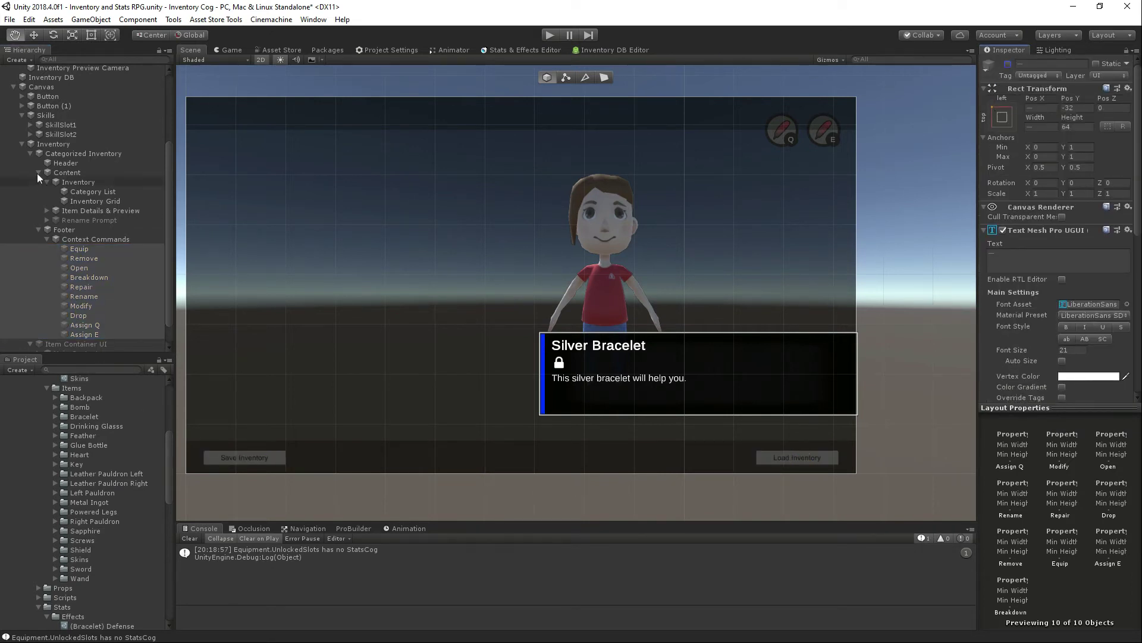
pyautogui.click(44, 146)
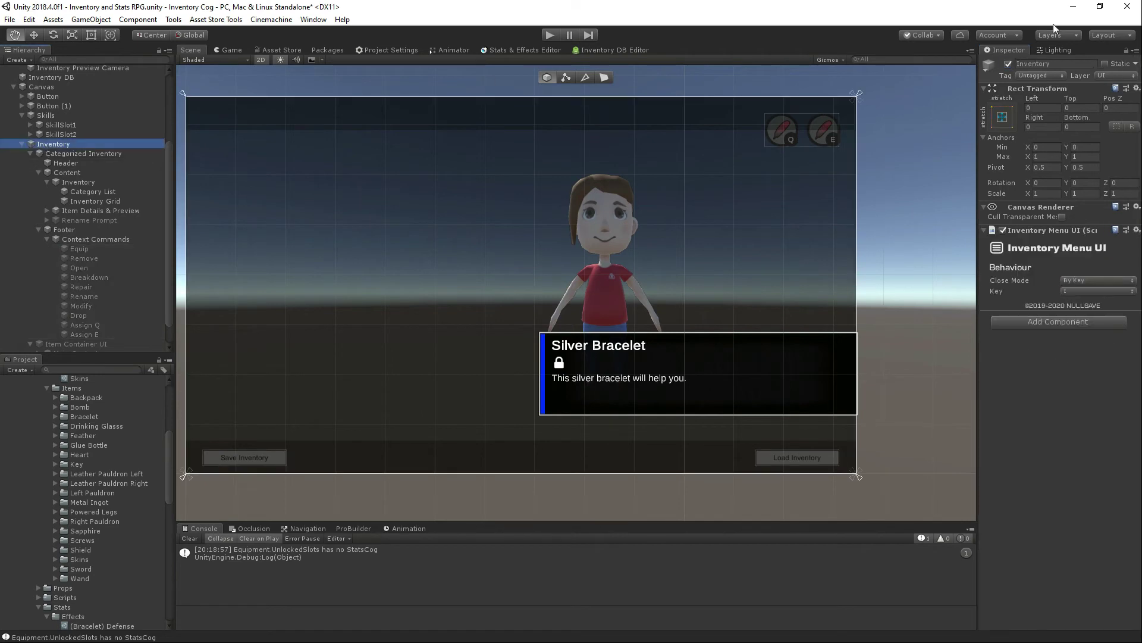
pyautogui.click(1008, 64)
# Step: Add a Skill Slot UI component to both SkillSlot1 and SkillSlot2
pyautogui.click(59, 125)
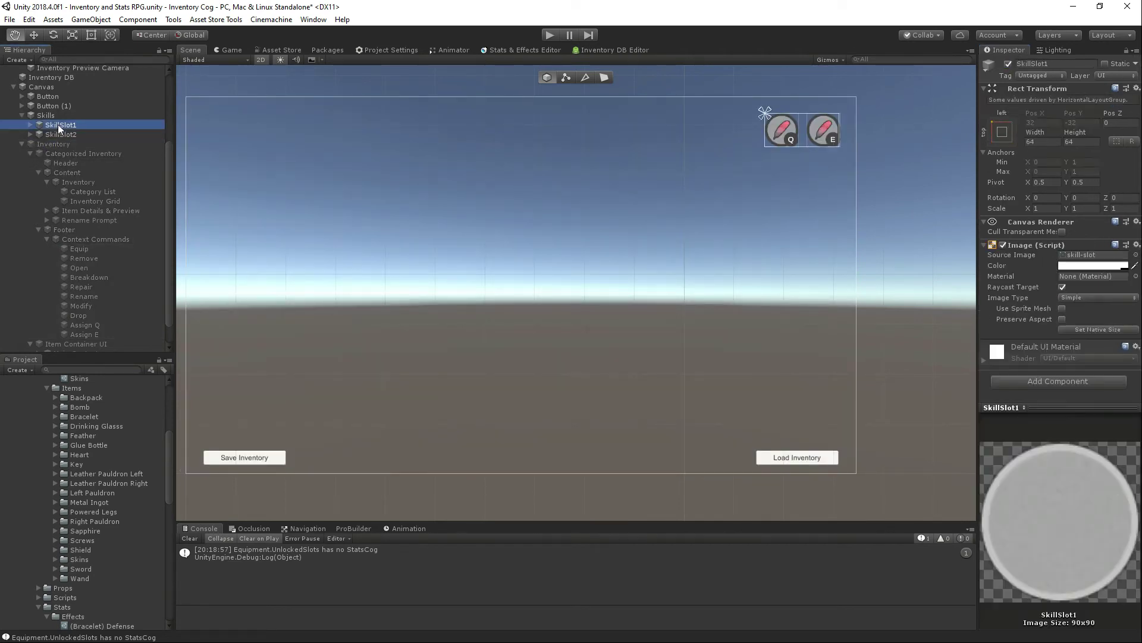
pyautogui.keyDown('shift'); pyautogui.click(60, 131); pyautogui.keyUp('shift')
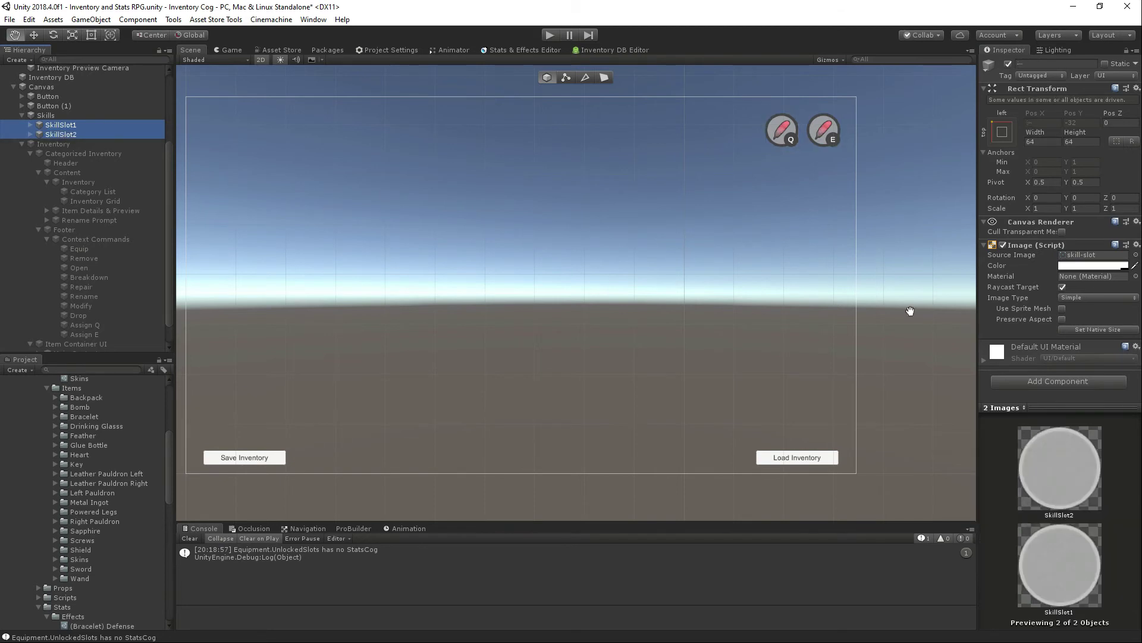
pyautogui.click(1054, 381)
pyautogui.write('skillslot')
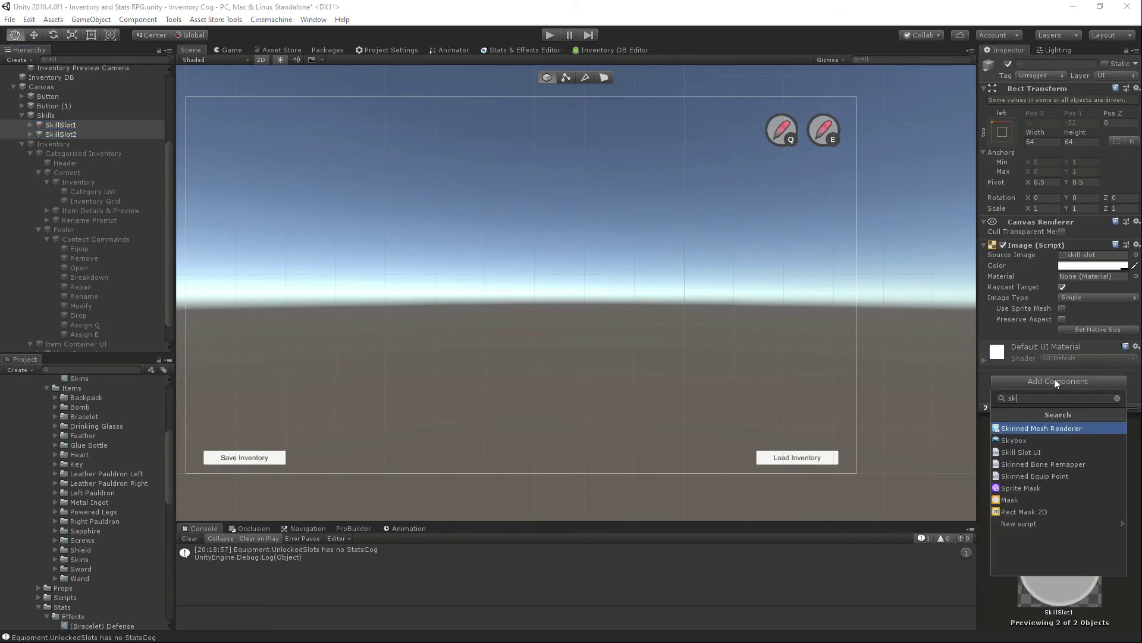
pyautogui.press('Return')
# Step: Set the Inventory Source of both SkillSlot1 and SkillSlot2 to the Player, with both slots' child objects expanded
pyautogui.scroll(-3, 1022, 355)
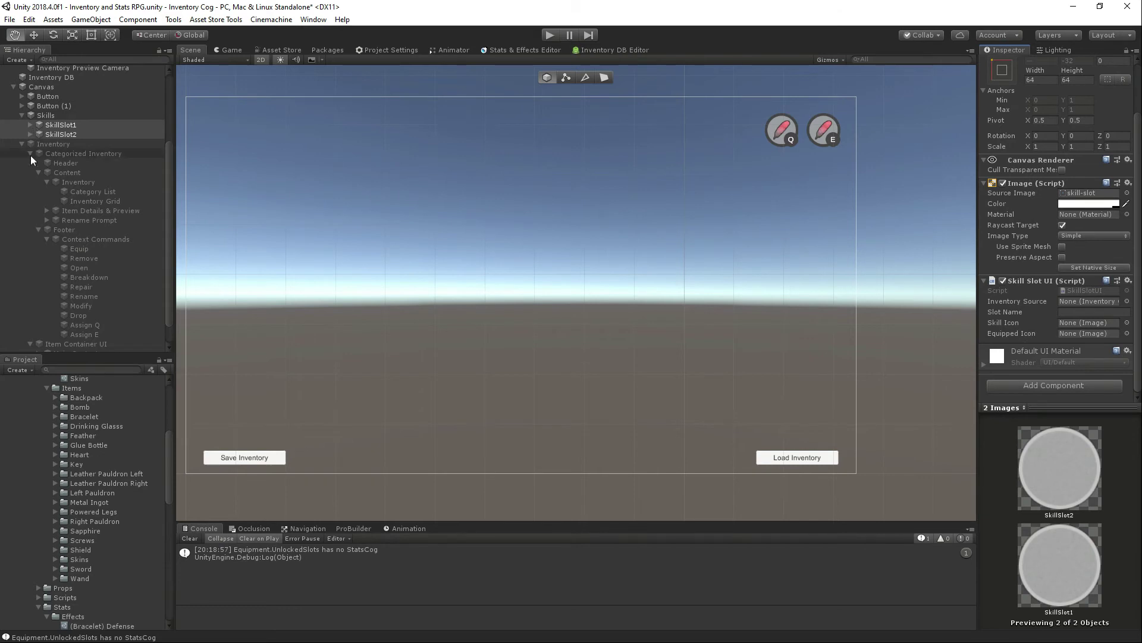
pyautogui.click(30, 135)
pyautogui.click(29, 122)
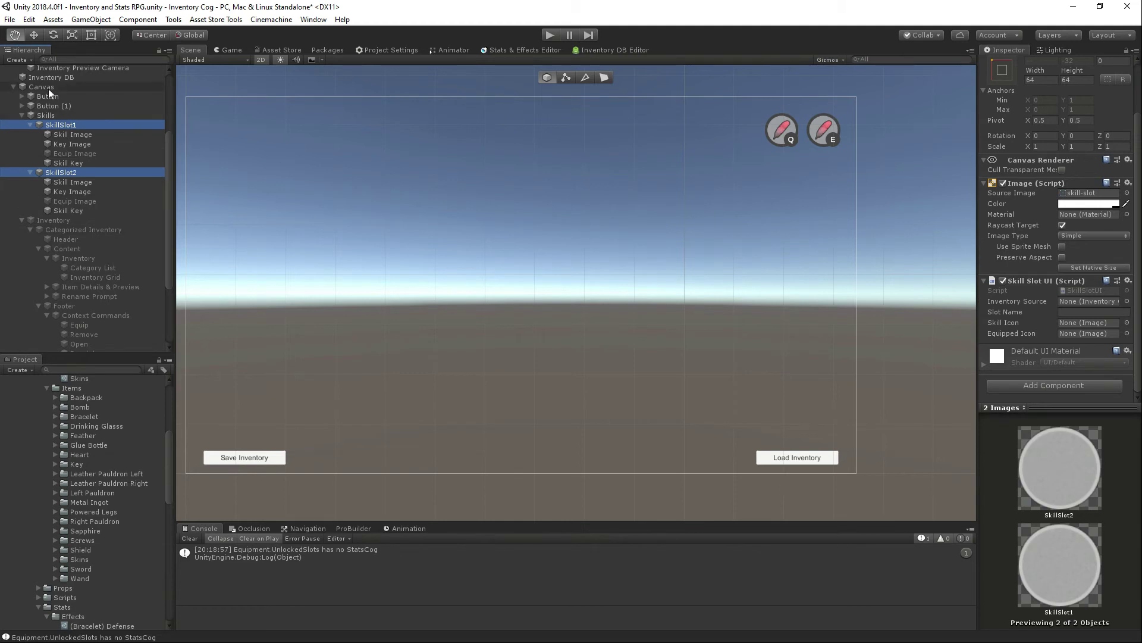
pyautogui.scroll(4, 48, 89)
pyautogui.moveTo(41, 110); pyautogui.dragTo(1071, 304)
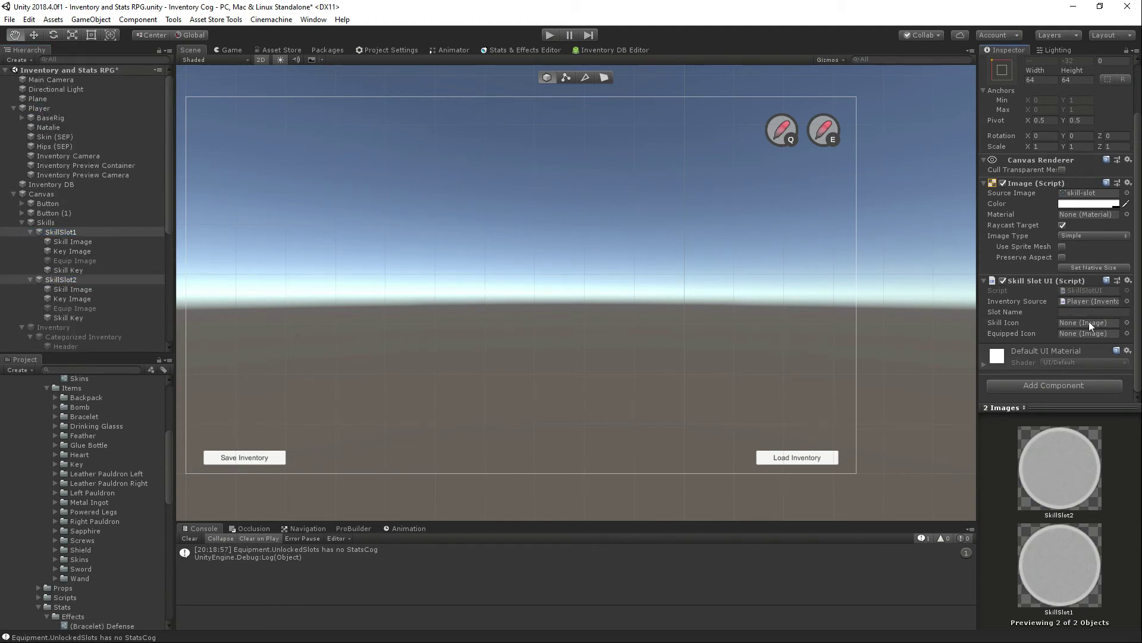
# Step: Set the Skill Slot UI's Slot Name to Skill1 on SkillSlot1 and Skill2 on SkillSlot2
pyautogui.click(59, 232)
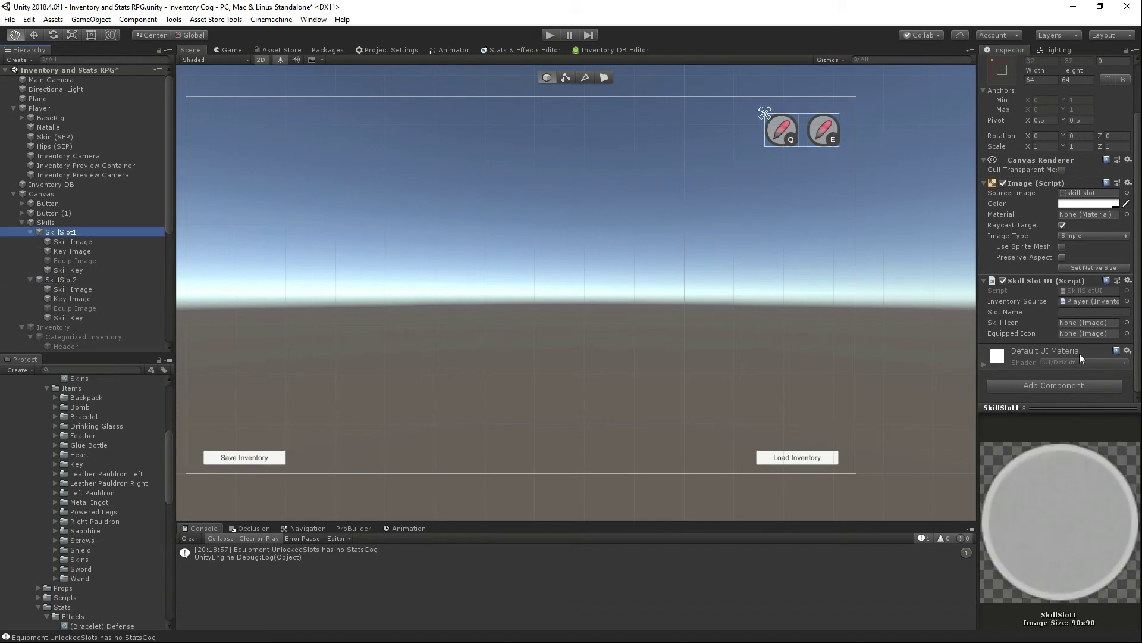
pyautogui.click(1066, 312)
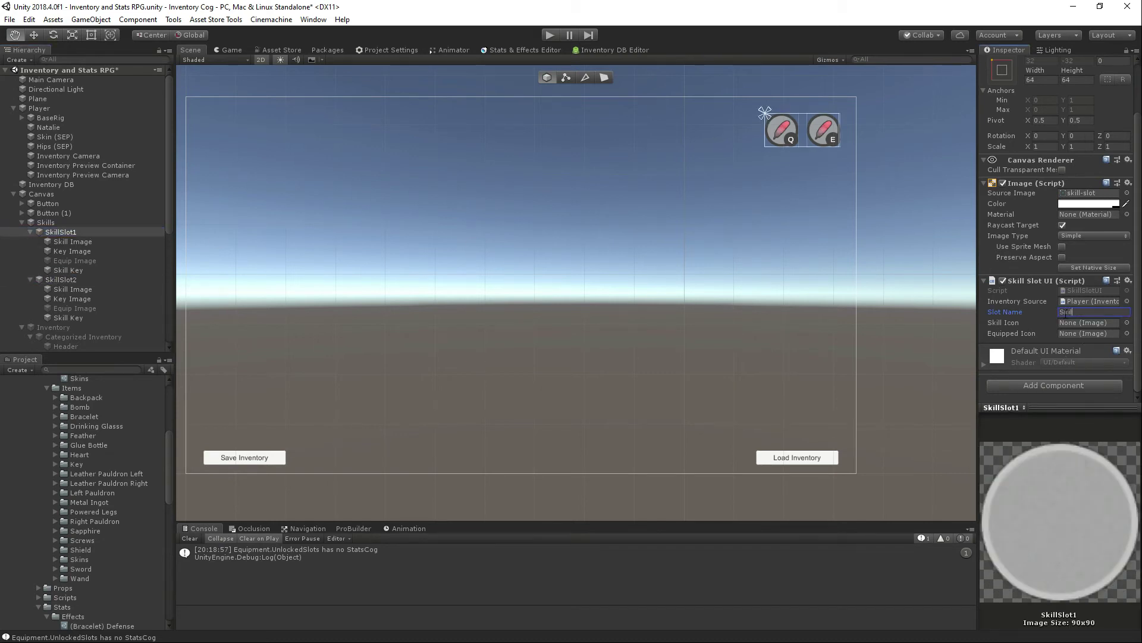
pyautogui.click(59, 279)
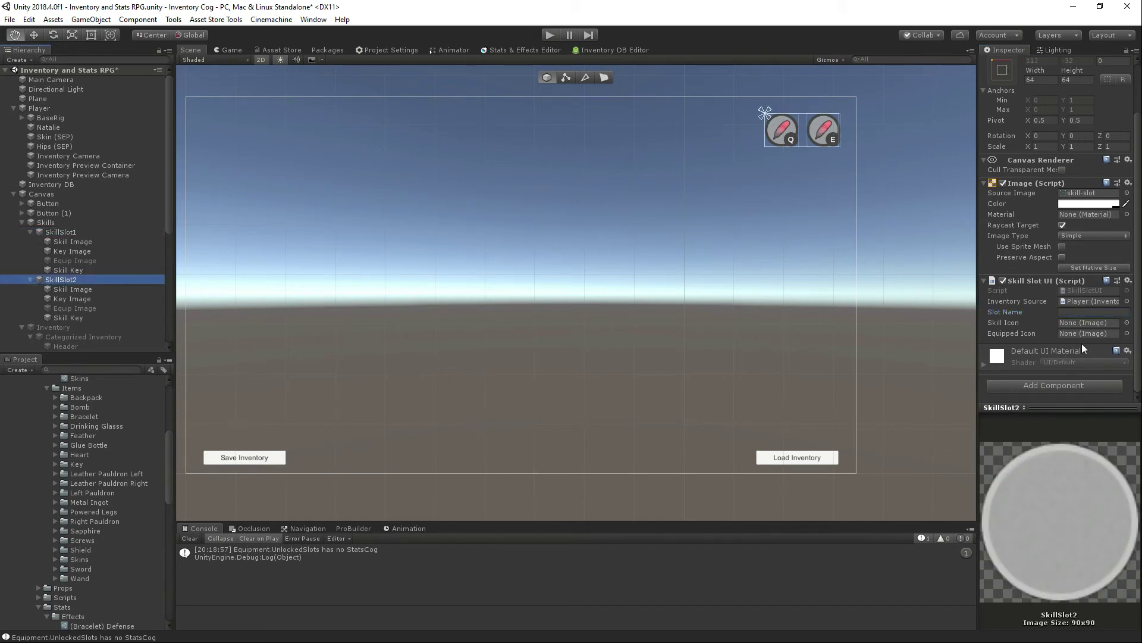
pyautogui.click(1077, 313)
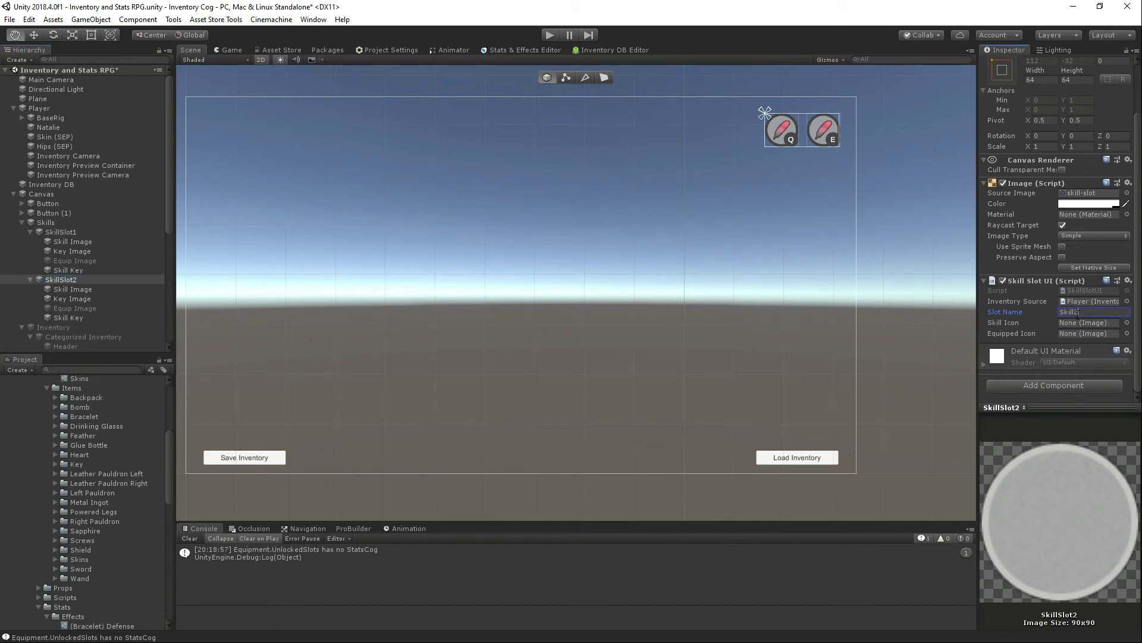
# Step: Assign each skill slot's own Skill Image as Skill Icon and Equip Image as Equipped Icon, and save the scene
pyautogui.moveTo(77, 229); pyautogui.dragTo(978, 342)
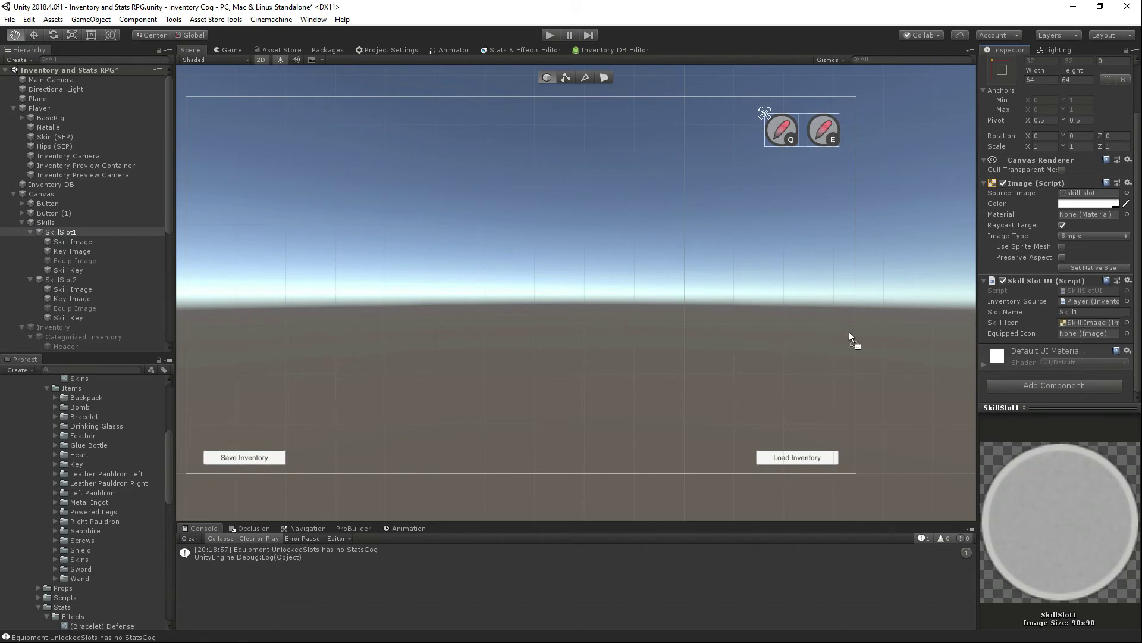
pyautogui.moveTo(73, 262); pyautogui.dragTo(1089, 333)
pyautogui.click(64, 280)
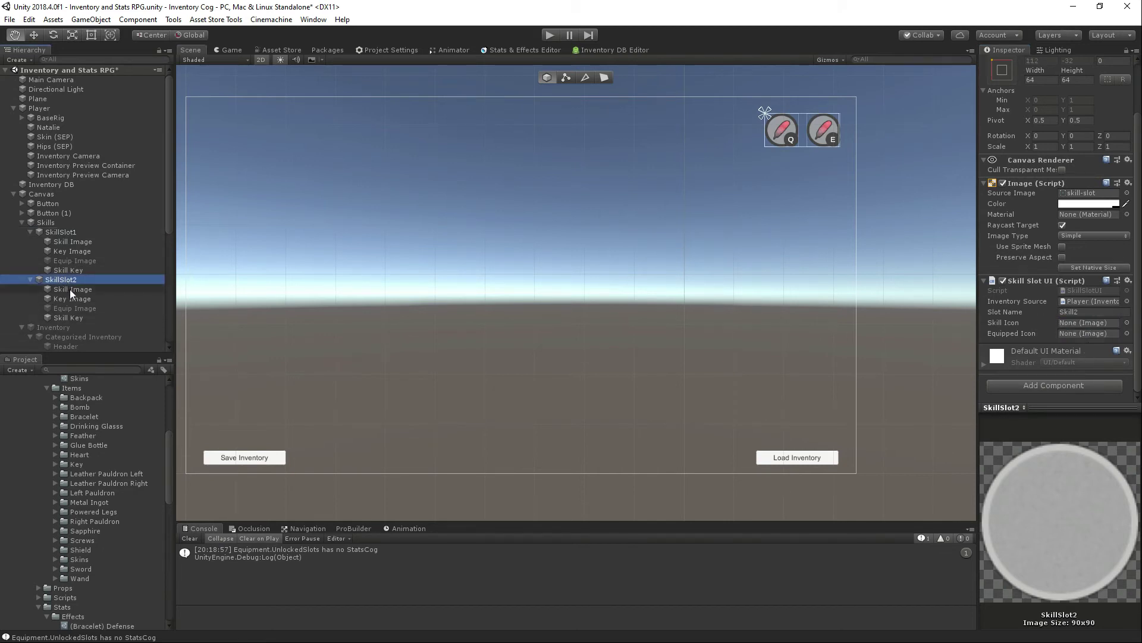
pyautogui.moveTo(70, 289); pyautogui.dragTo(1087, 325)
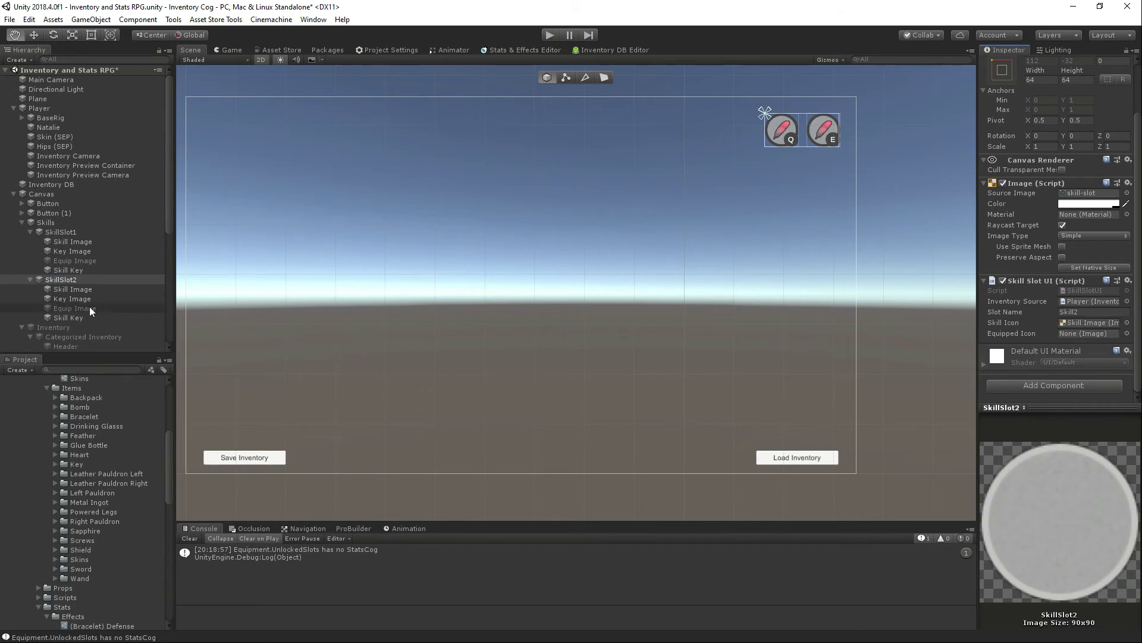
pyautogui.moveTo(89, 308); pyautogui.dragTo(1088, 334)
pyautogui.hotkey('ctrl', 's')
# Step: Play-test the scene by opening the inventory and selecting the Left Leather Pauldron to check for context commands, then stop play mode
pyautogui.click(551, 35)
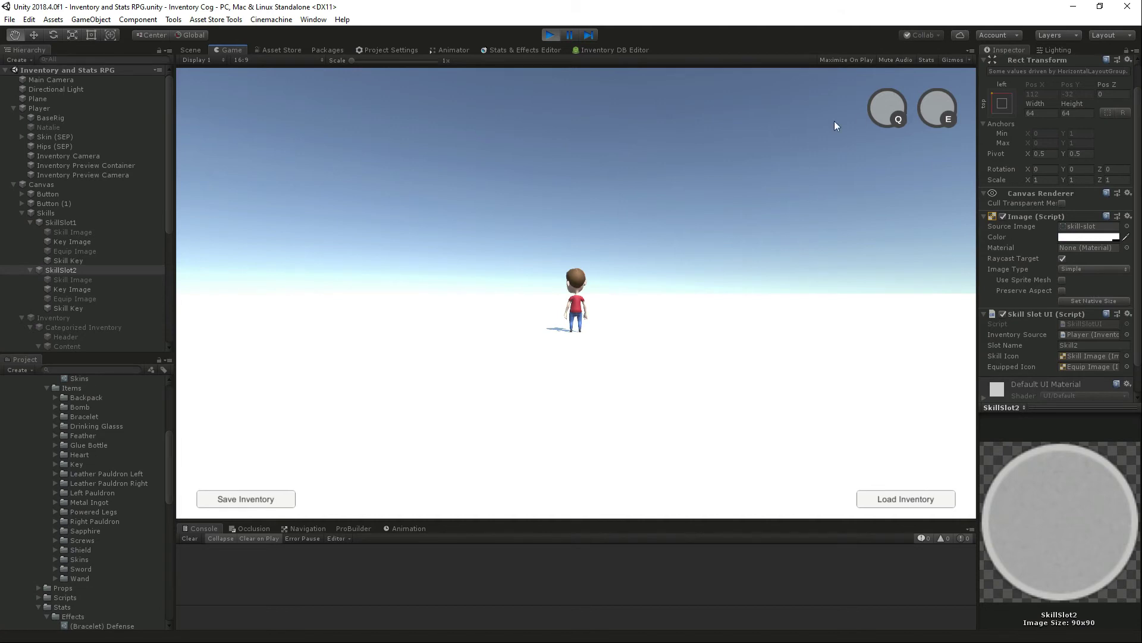
pyautogui.press('i')
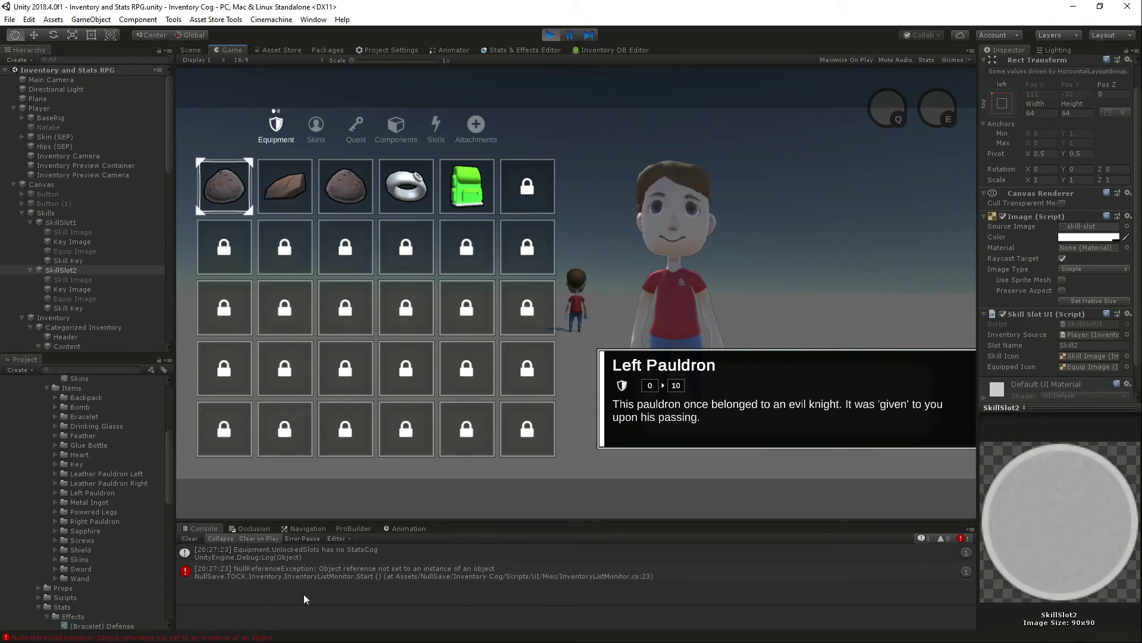
pyautogui.click(285, 188)
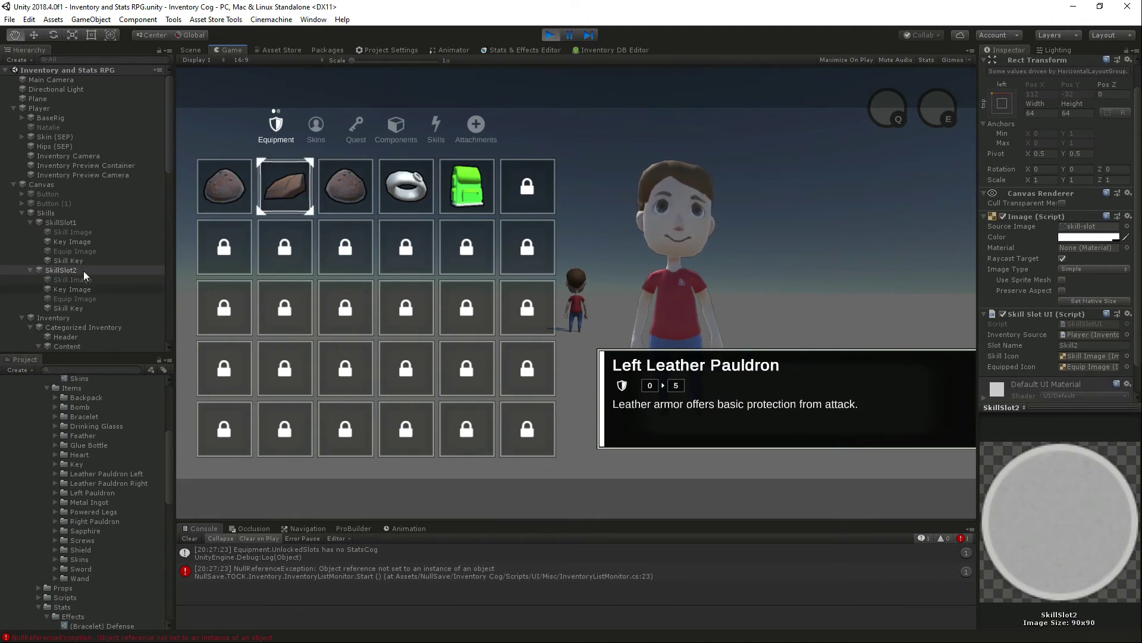
pyautogui.scroll(-8, 106, 293)
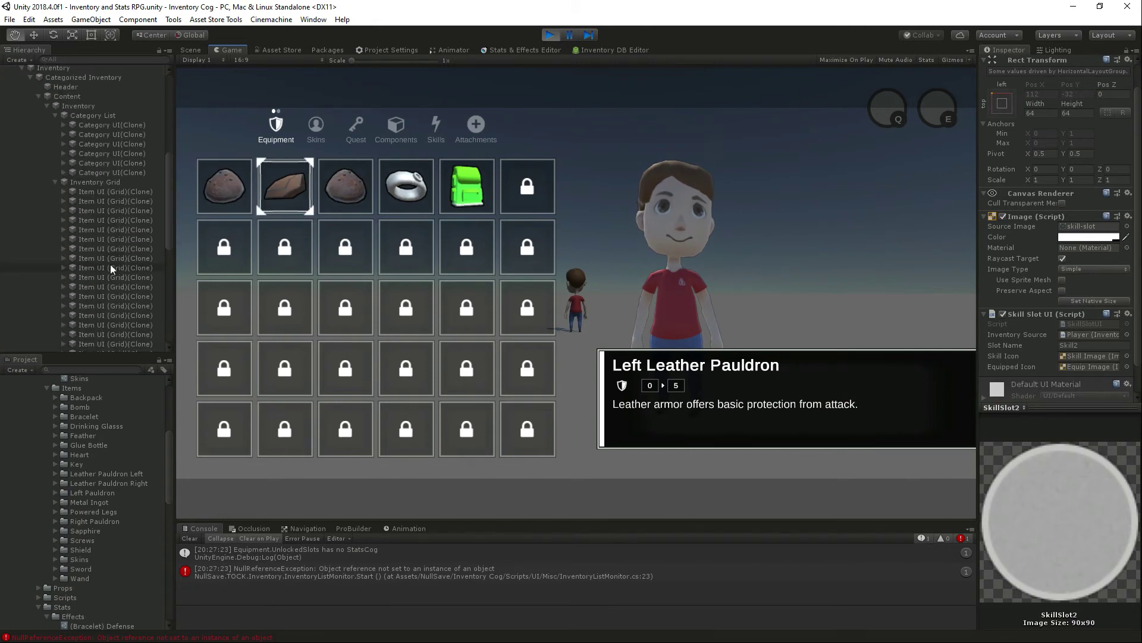
pyautogui.scroll(8, 116, 280)
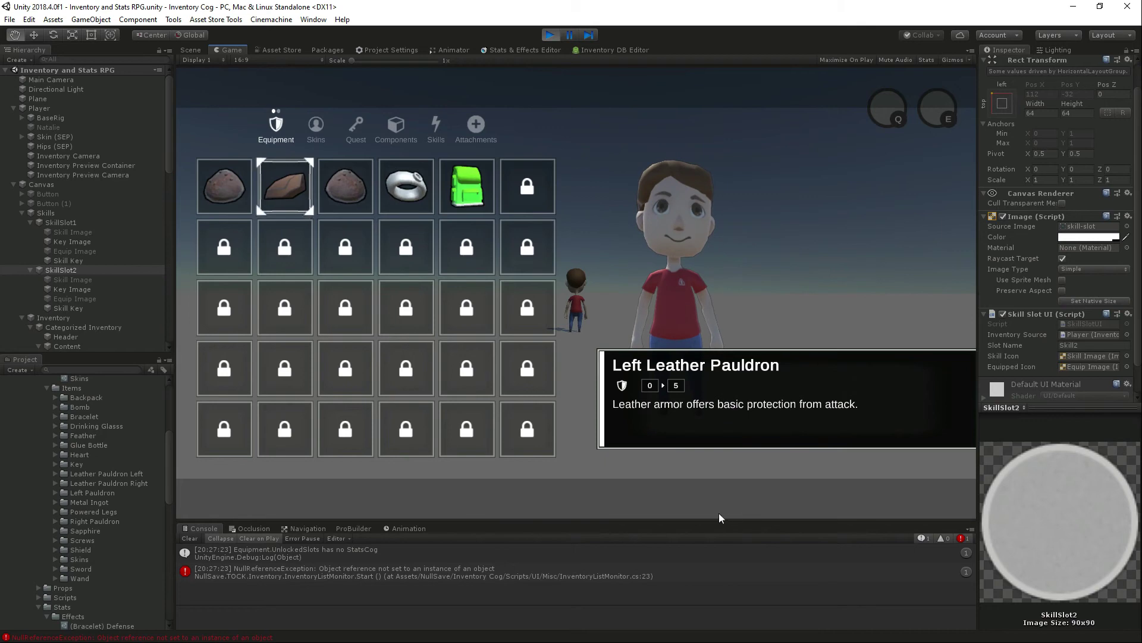
pyautogui.click(550, 35)
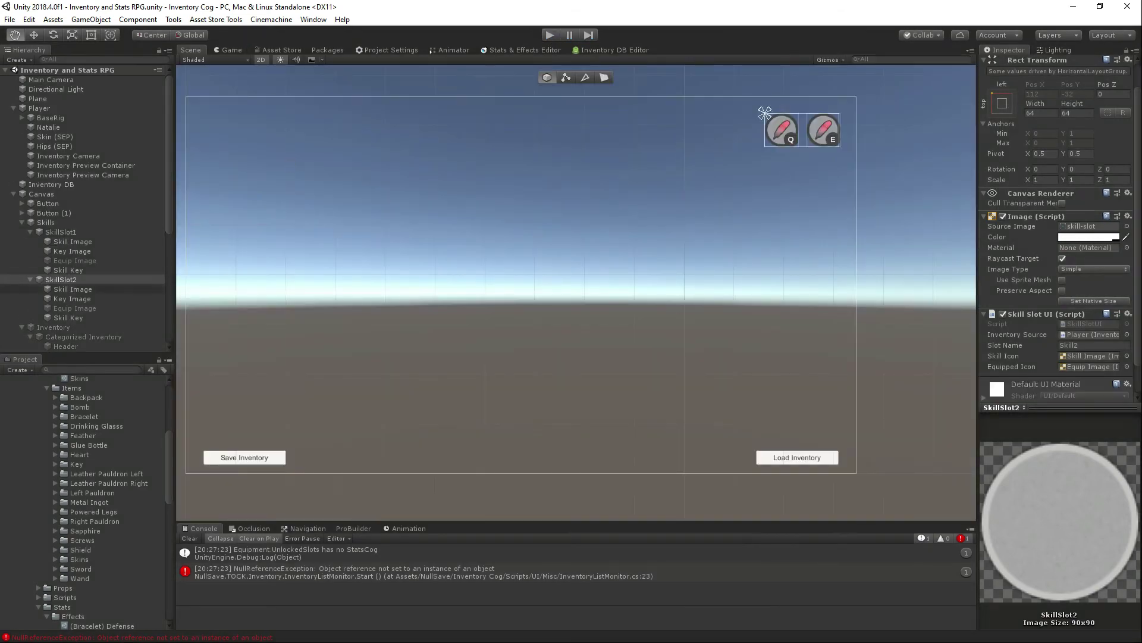
# Step: Set the Target List of the Inventory List Monitor on Context Commands to Inventory Grid
pyautogui.scroll(-3, 26, 327)
pyautogui.scroll(-5, 94, 265)
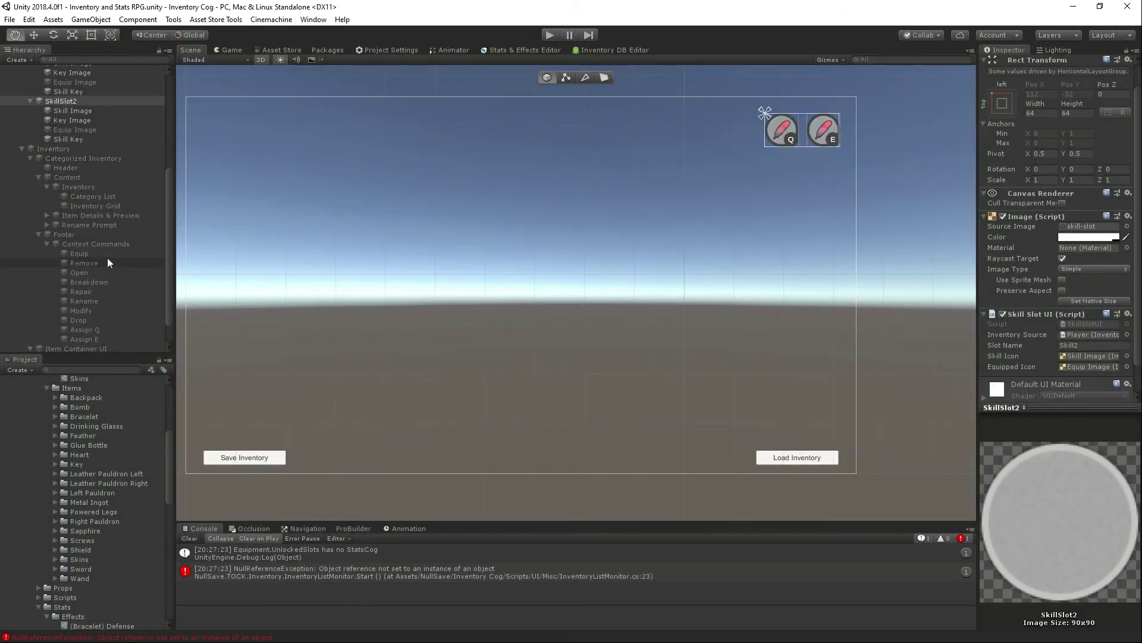
pyautogui.click(95, 243)
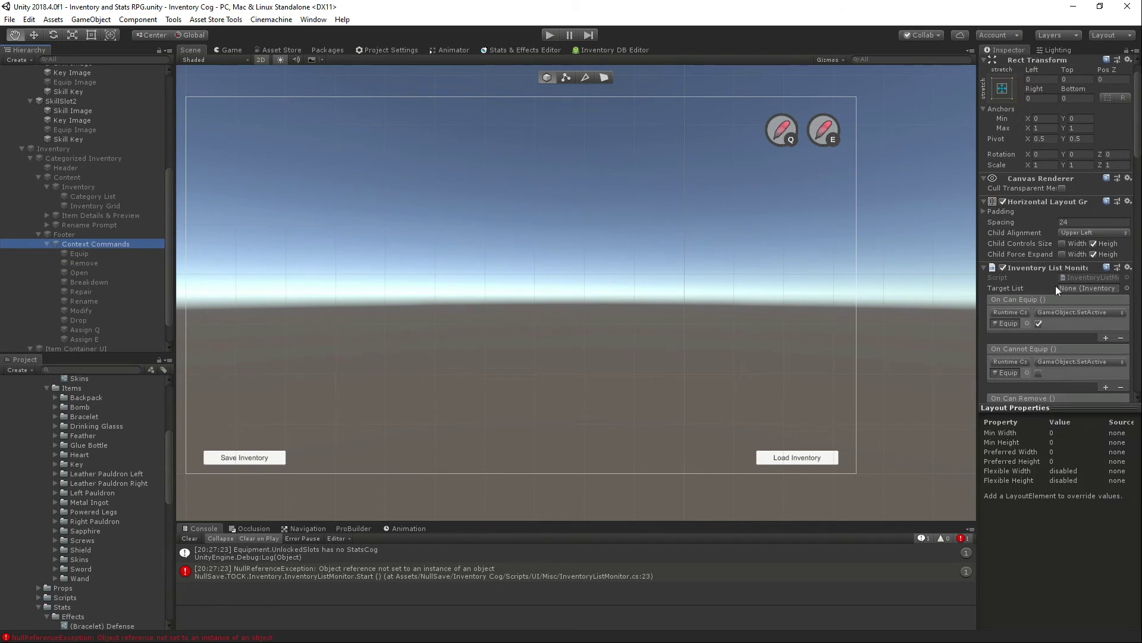
pyautogui.moveTo(106, 207); pyautogui.dragTo(1070, 298)
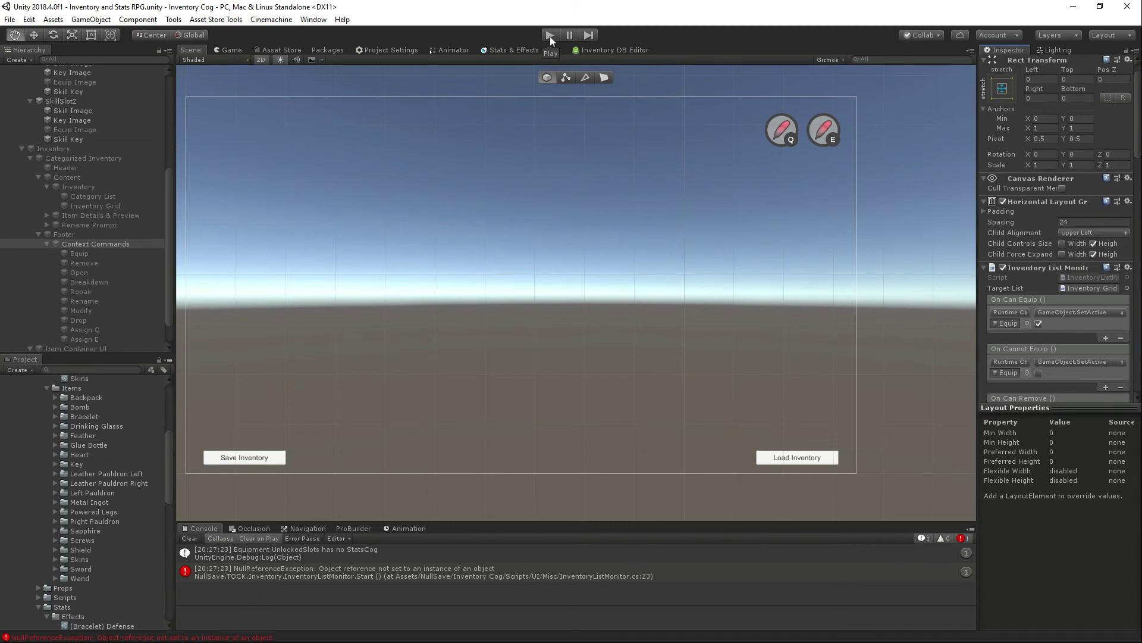
# Step: Run the scene, open the inventory, and test equipping the Left Pauldron, Right Pauldron and Left Leather Pauldron
pyautogui.click(551, 36)
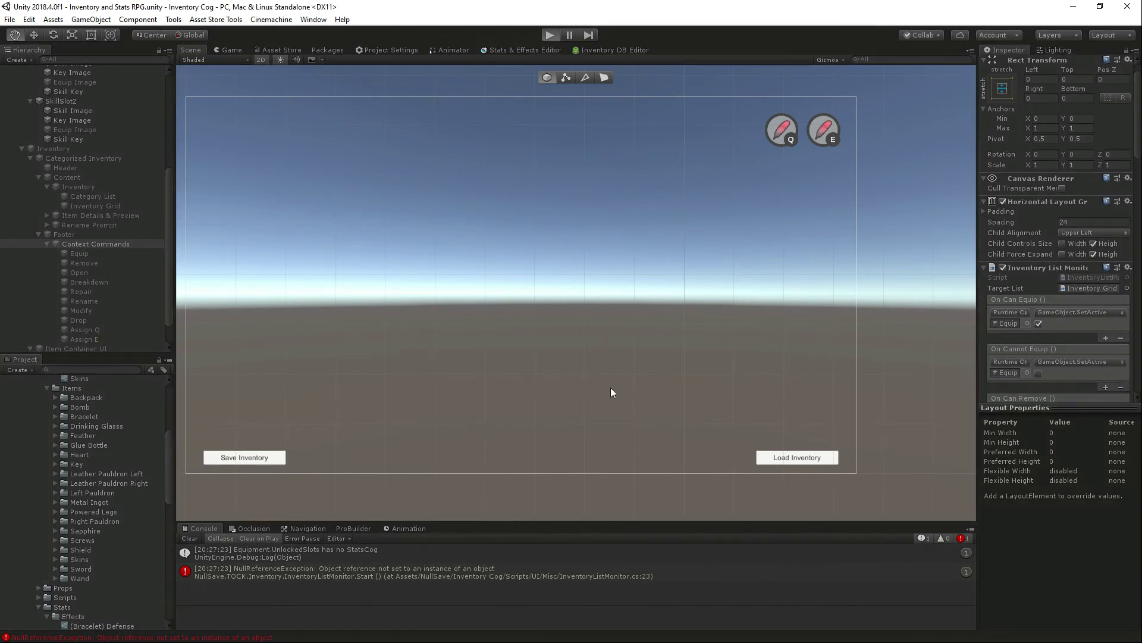
pyautogui.press('i')
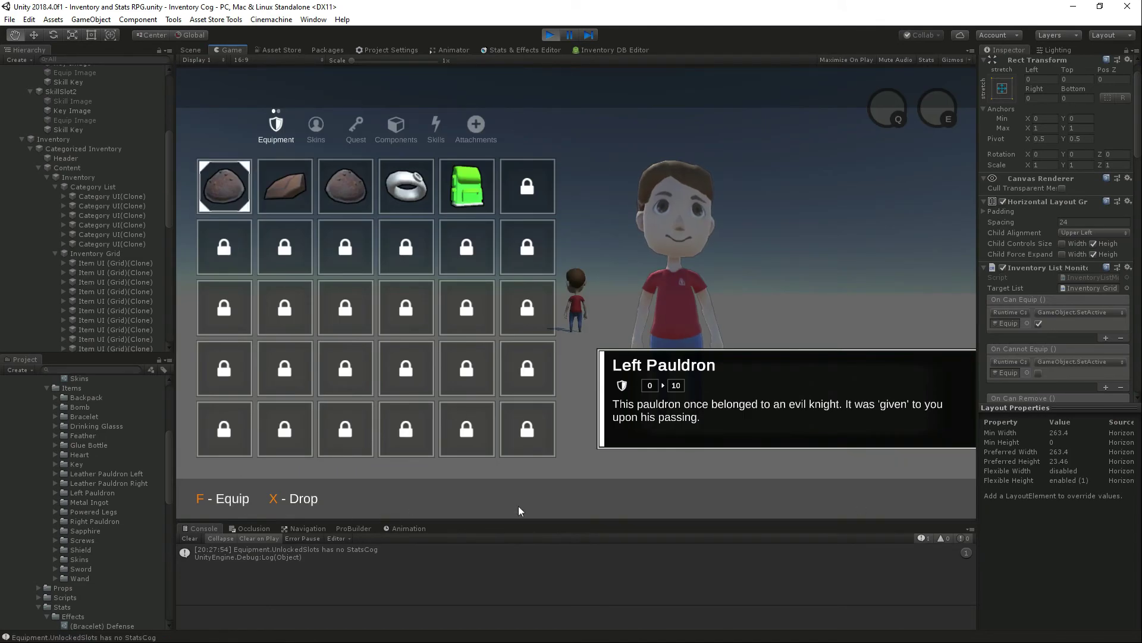
pyautogui.press('f')
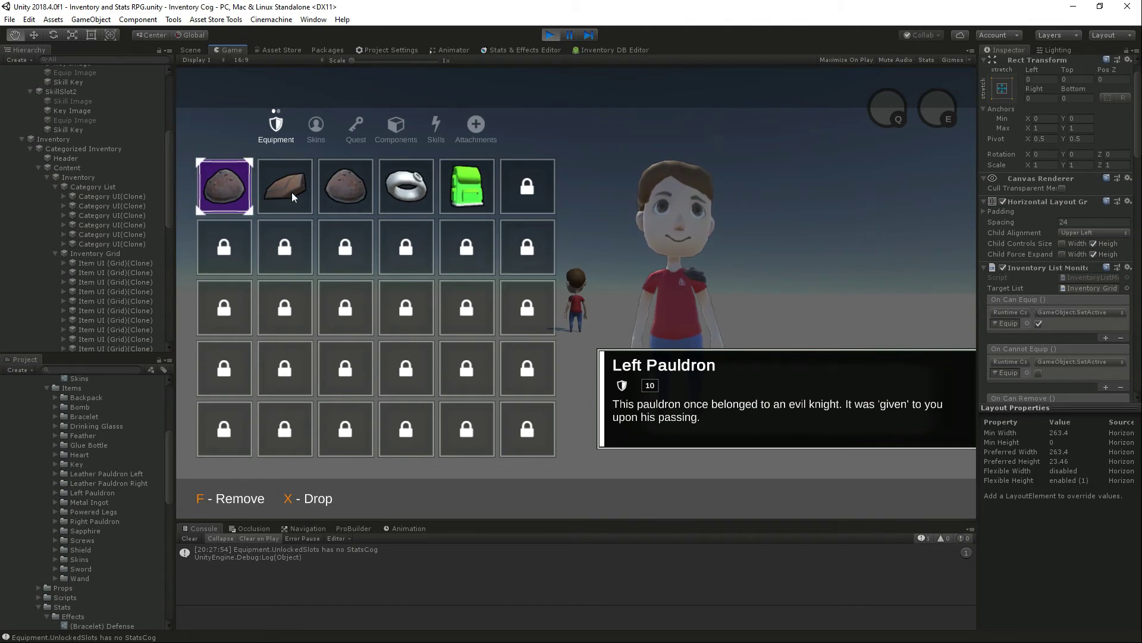
pyautogui.click(330, 184)
pyautogui.press('f')
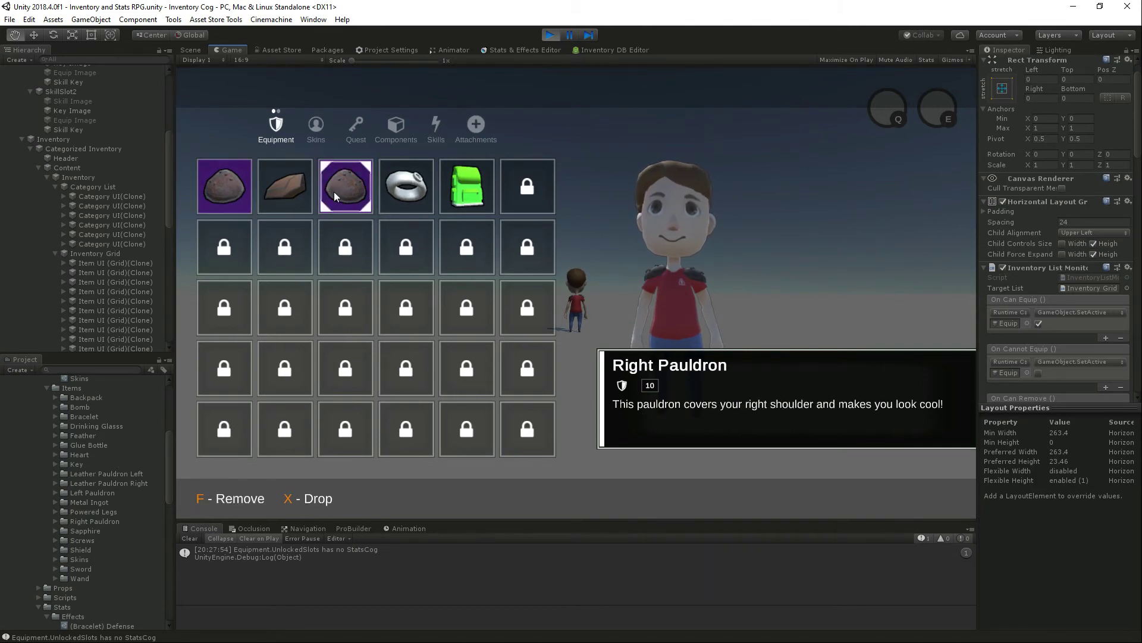
pyautogui.click(290, 185)
pyautogui.press('e')
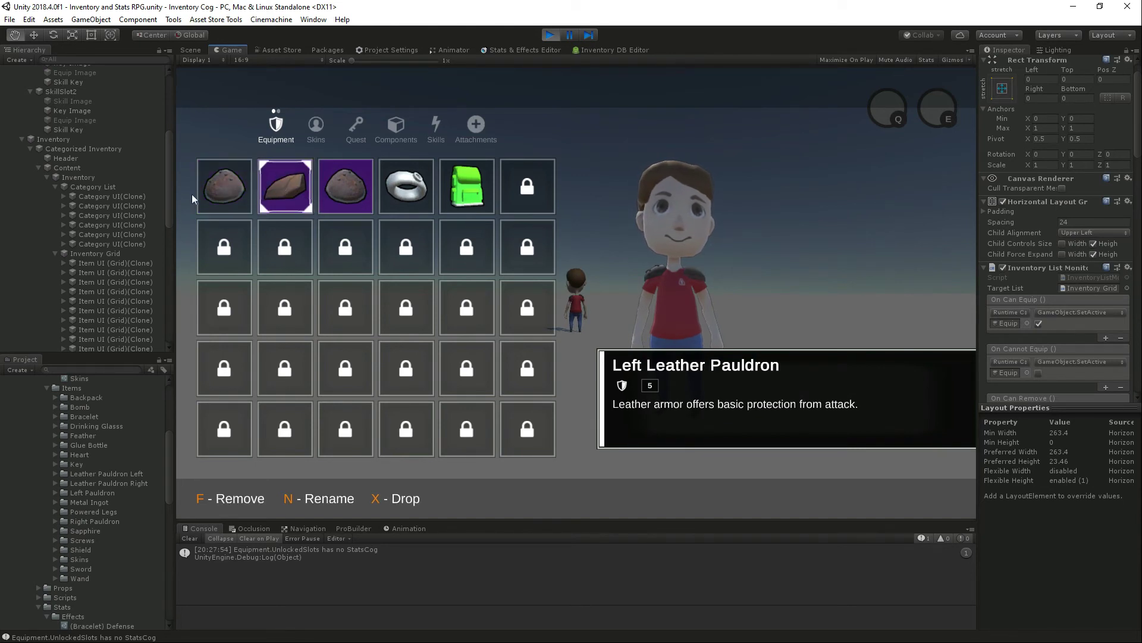
# Step: Check the context commands offered for the Backpack, the Bracelet and the Skins category
pyautogui.click(465, 180)
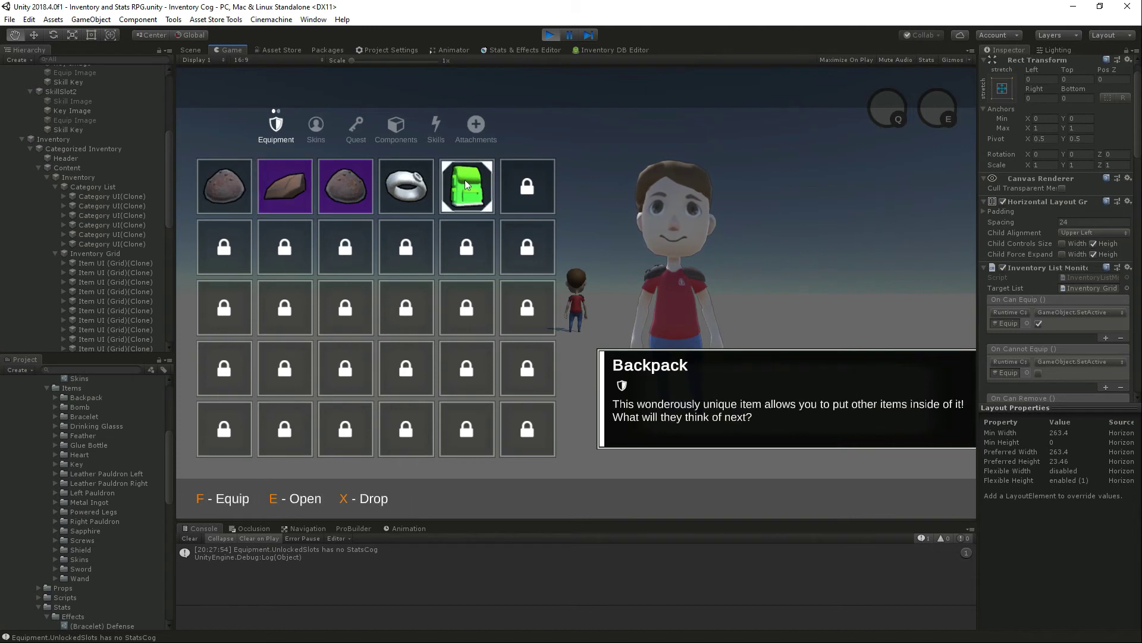
pyautogui.click(394, 199)
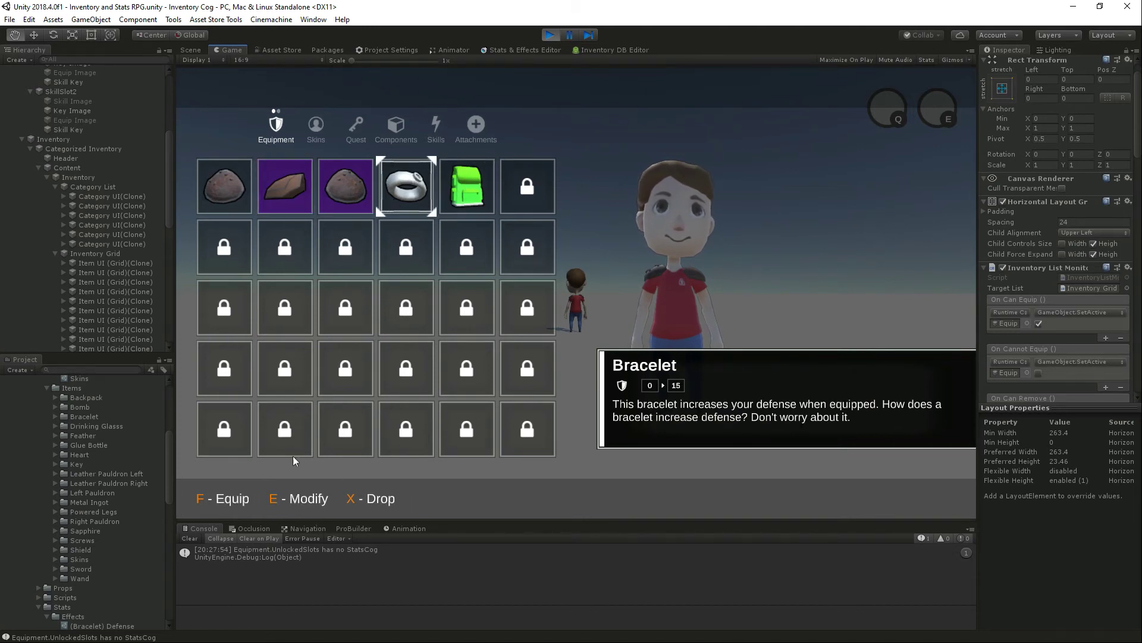
pyautogui.click(321, 128)
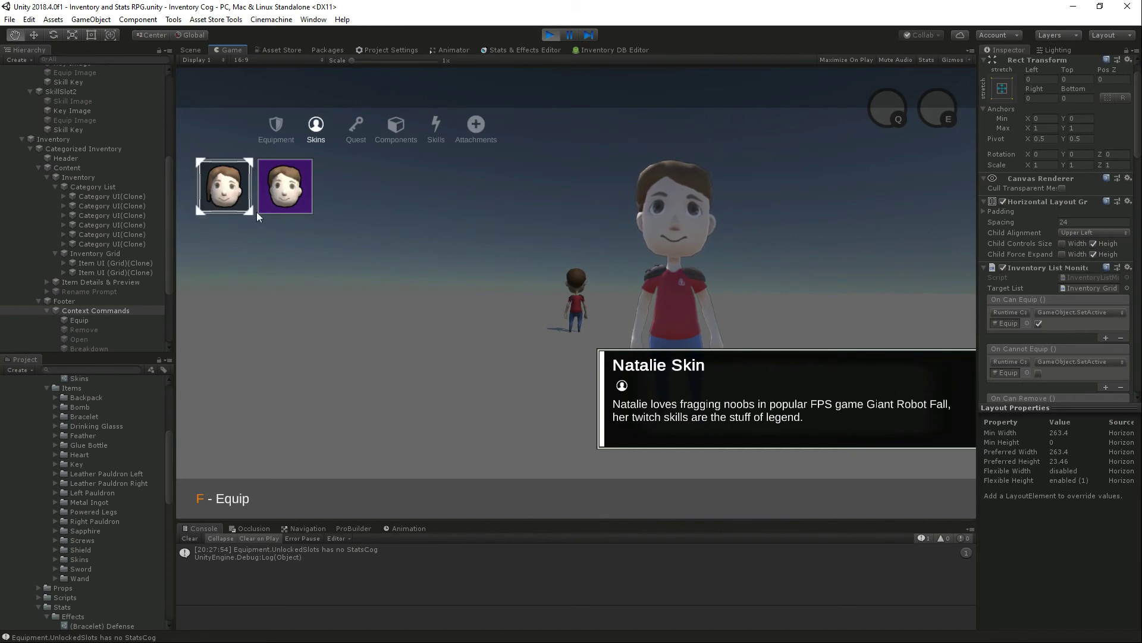
# Step: Enable Always Fill Page on the Inventory Grid's Item Grid component while the scene is running
pyautogui.click(77, 169)
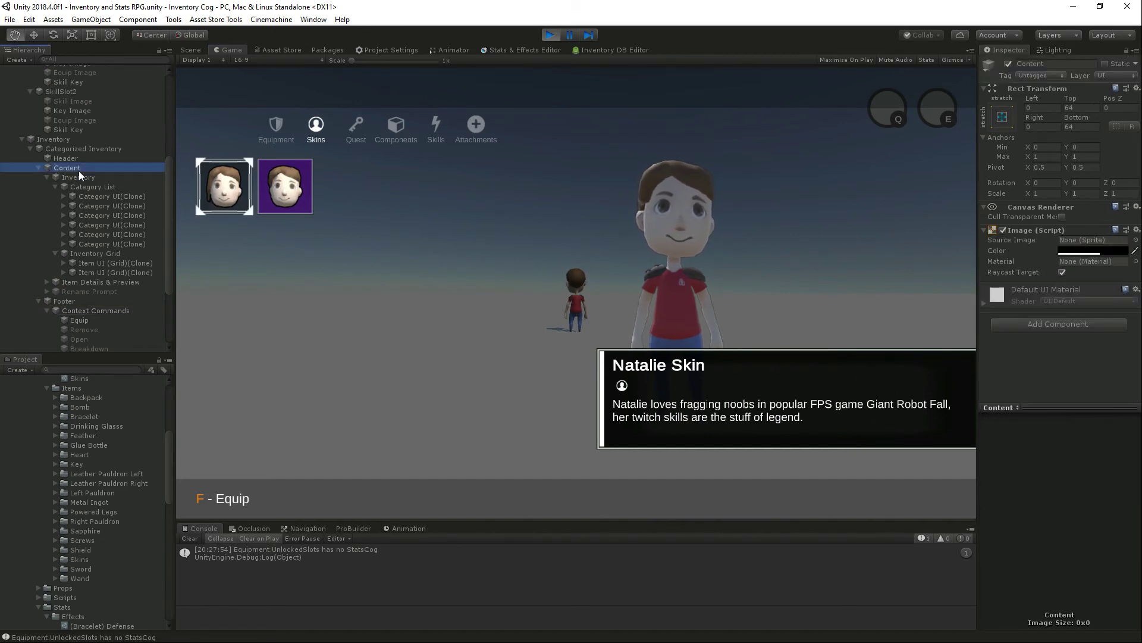
pyautogui.click(39, 302)
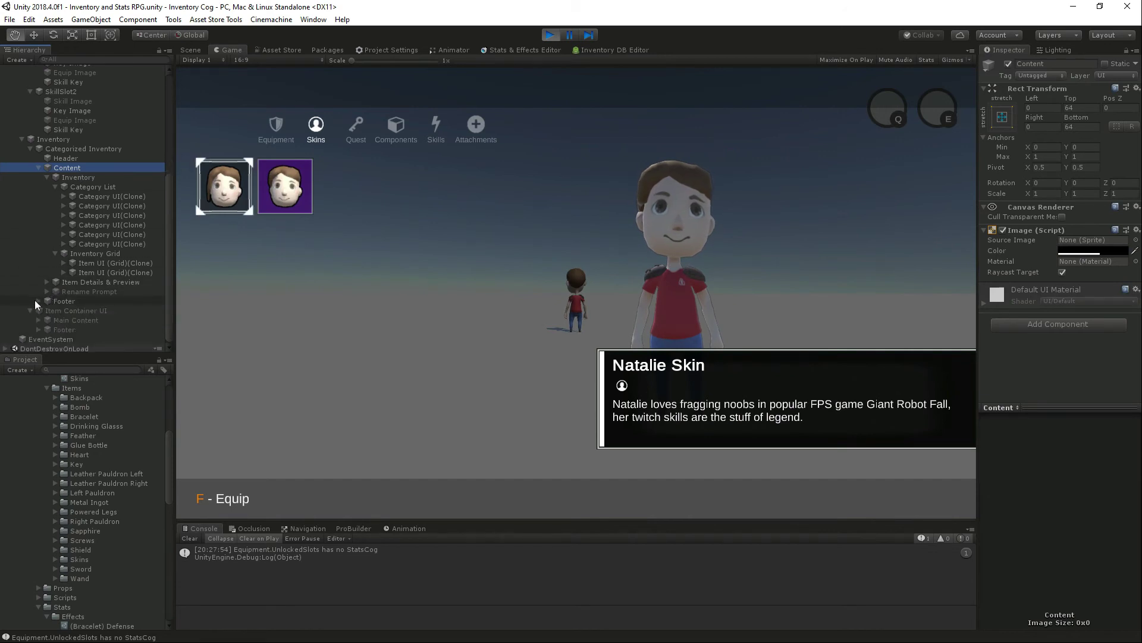
pyautogui.click(91, 257)
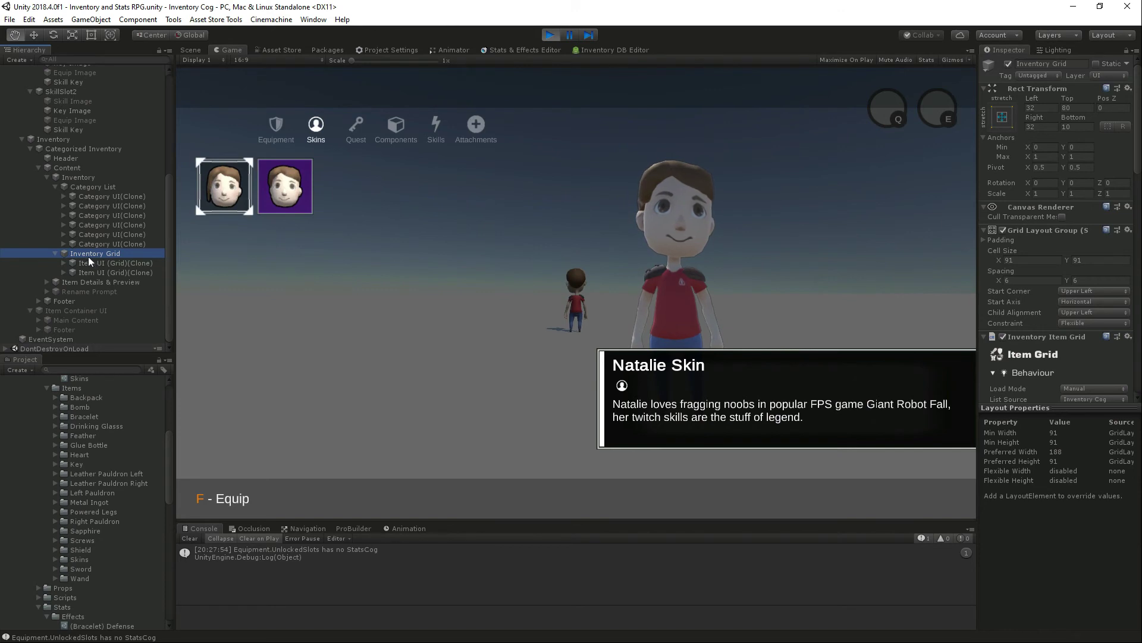
pyautogui.scroll(-3, 1088, 292)
pyautogui.scroll(-1, 1084, 293)
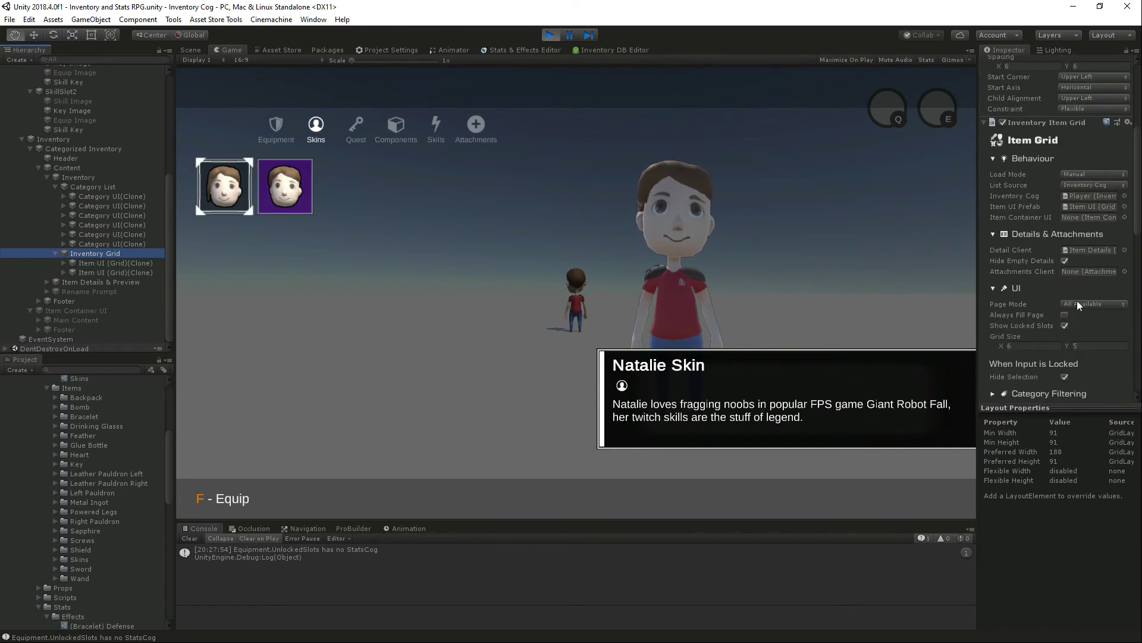
pyautogui.click(1065, 315)
# Step: Check the filled grid pages in the Equipment, Quest and Skins categories and select empty slots under Skins
pyautogui.click(274, 133)
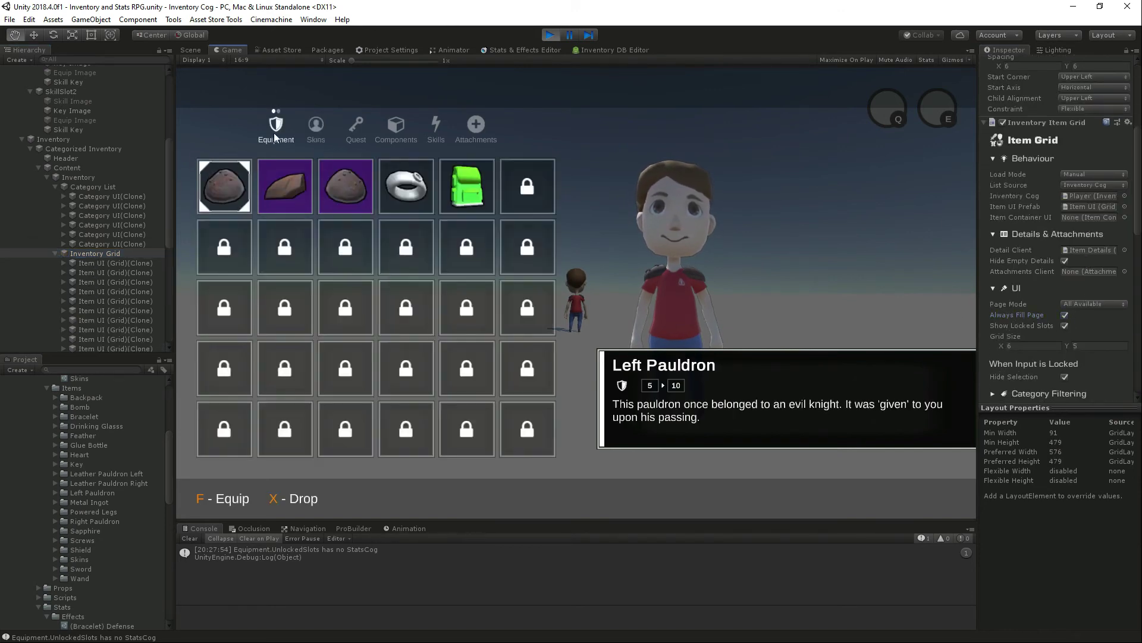
pyautogui.click(319, 142)
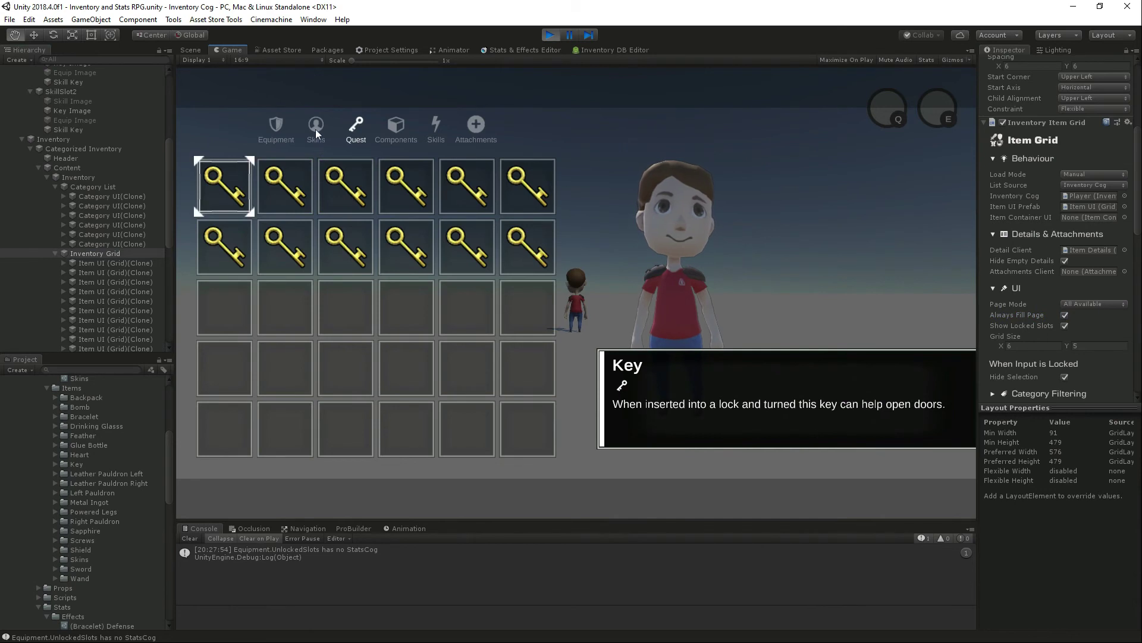
pyautogui.click(315, 130)
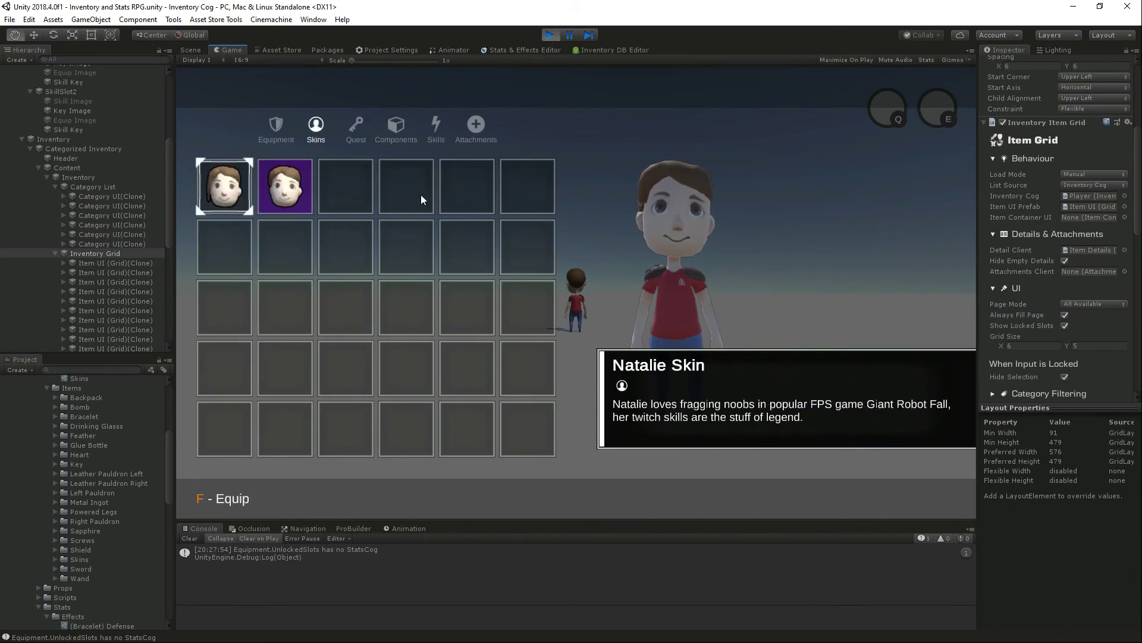
pyautogui.click(516, 290)
pyautogui.click(359, 431)
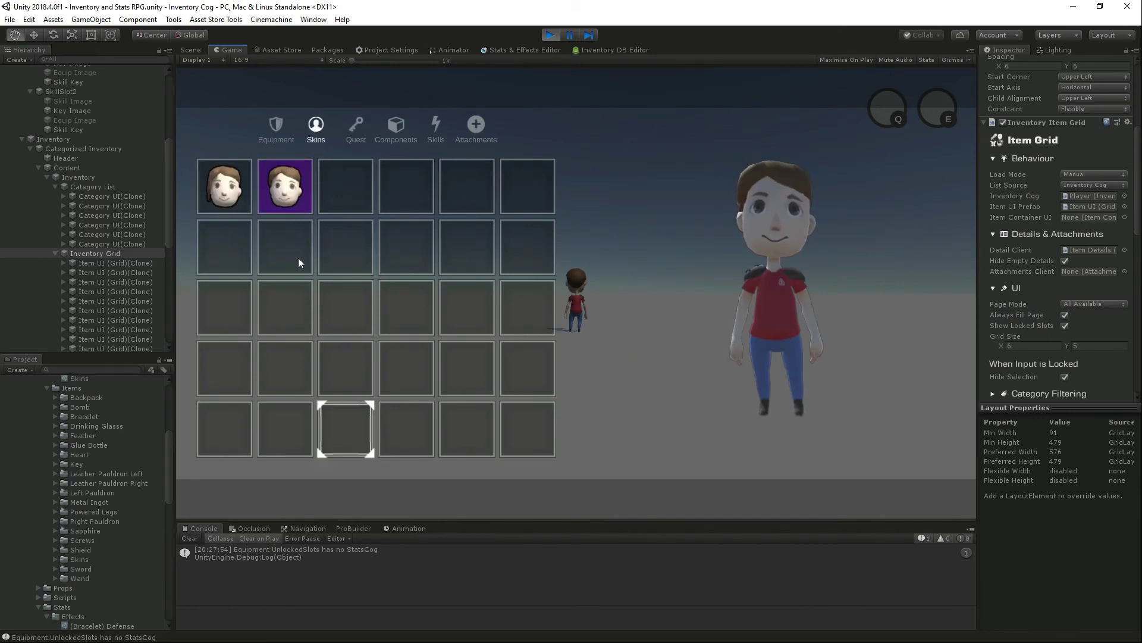
# Step: Check the first skin's details and the Equipment category in the inventory, and stop the running scene
pyautogui.click(229, 188)
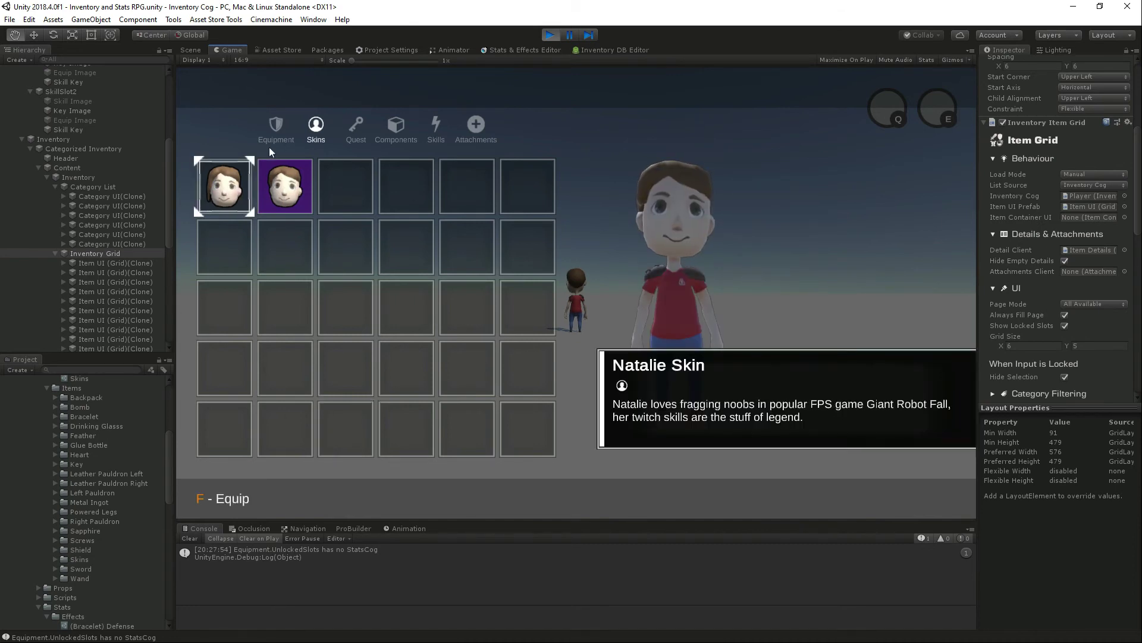
pyautogui.click(267, 130)
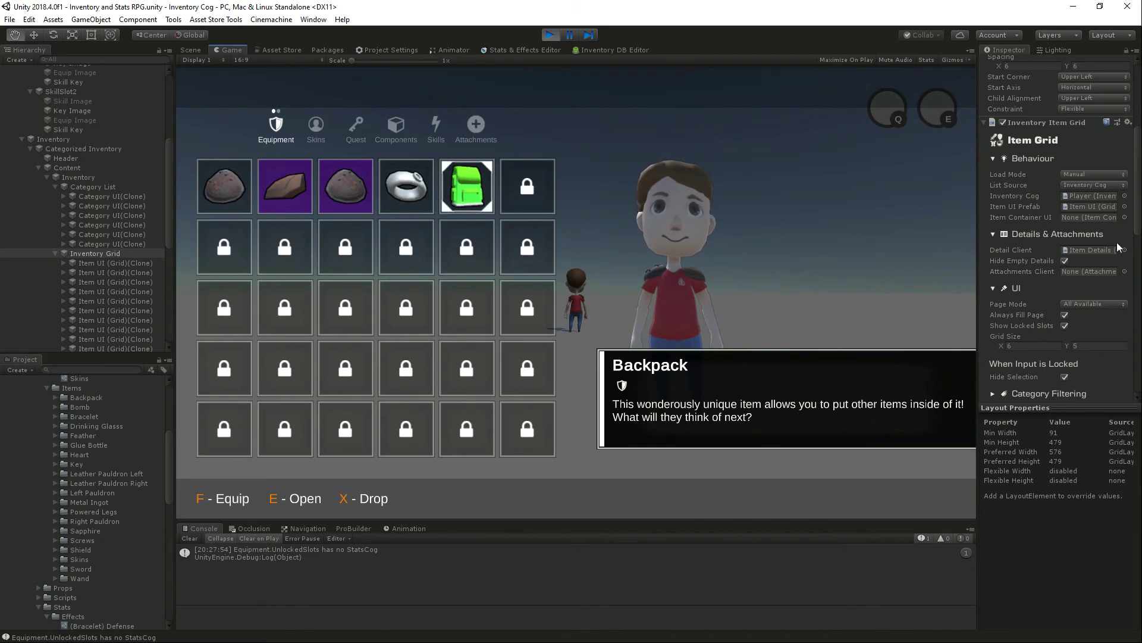
pyautogui.scroll(-6, 1093, 280)
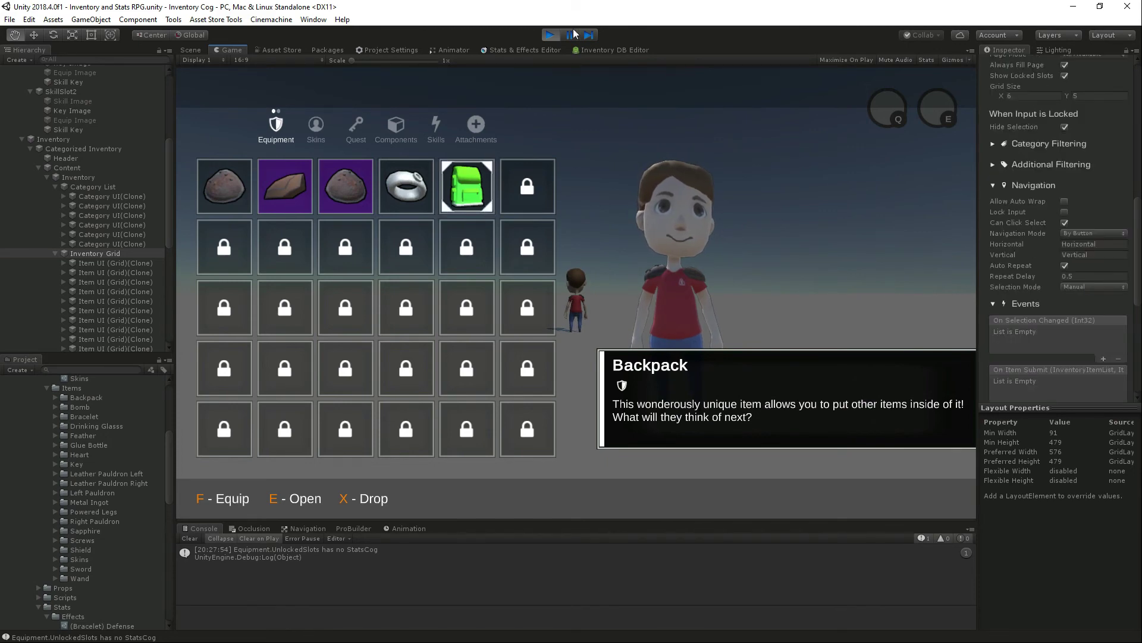
pyautogui.click(549, 36)
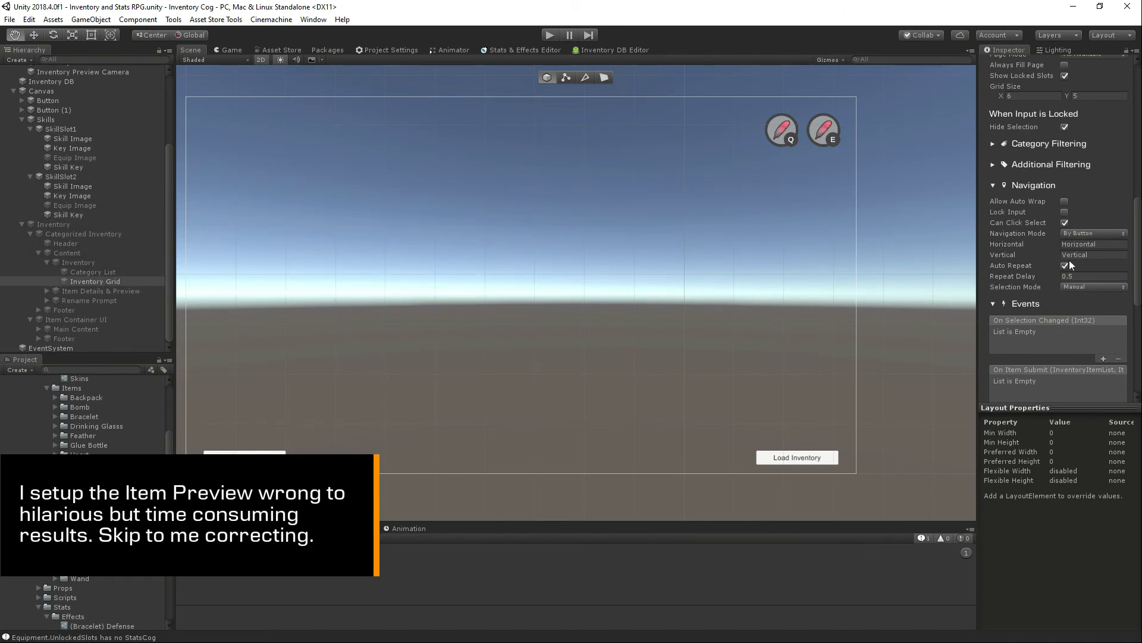
# Step: Add an Item Preview UI component to ItemPreview_RawImage under Item Details
pyautogui.scroll(5, 1016, 184)
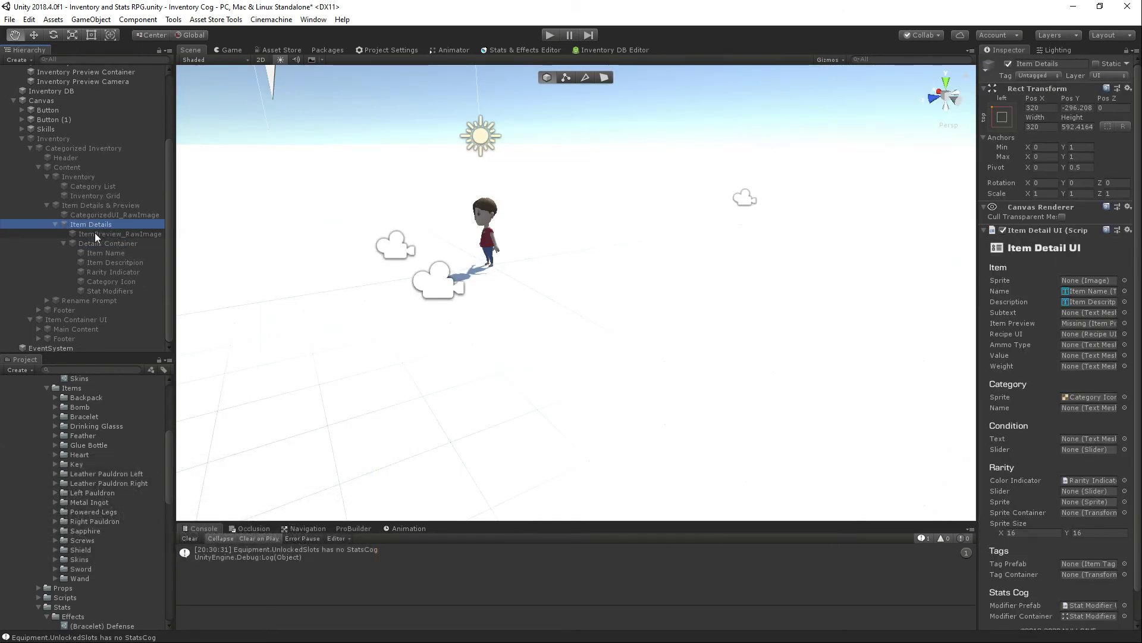
pyautogui.click(94, 233)
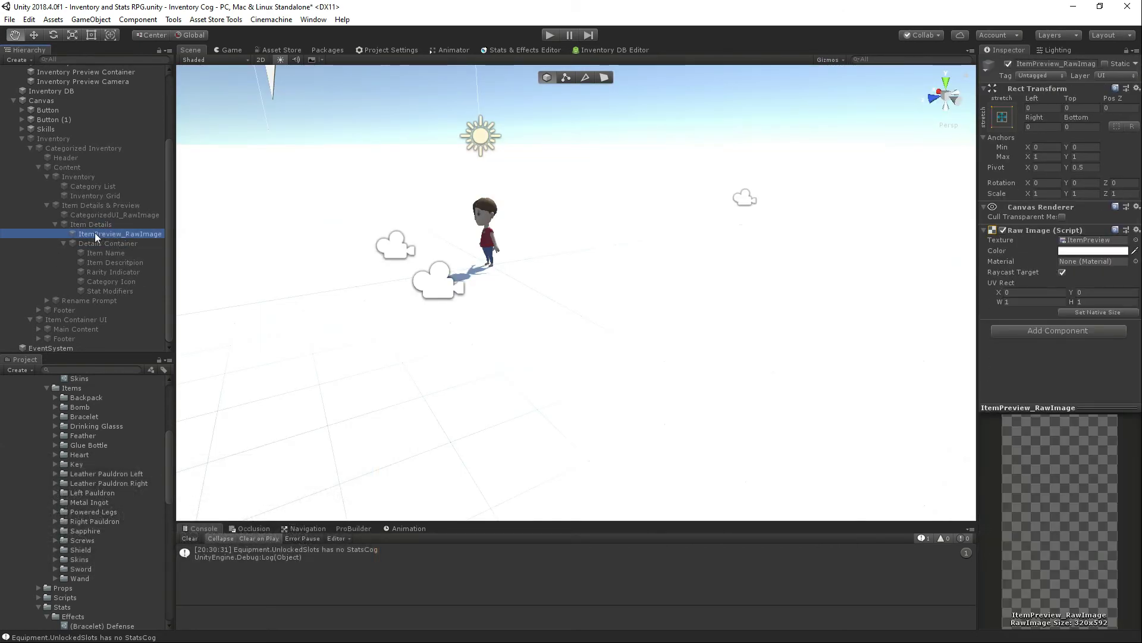
pyautogui.click(1069, 332)
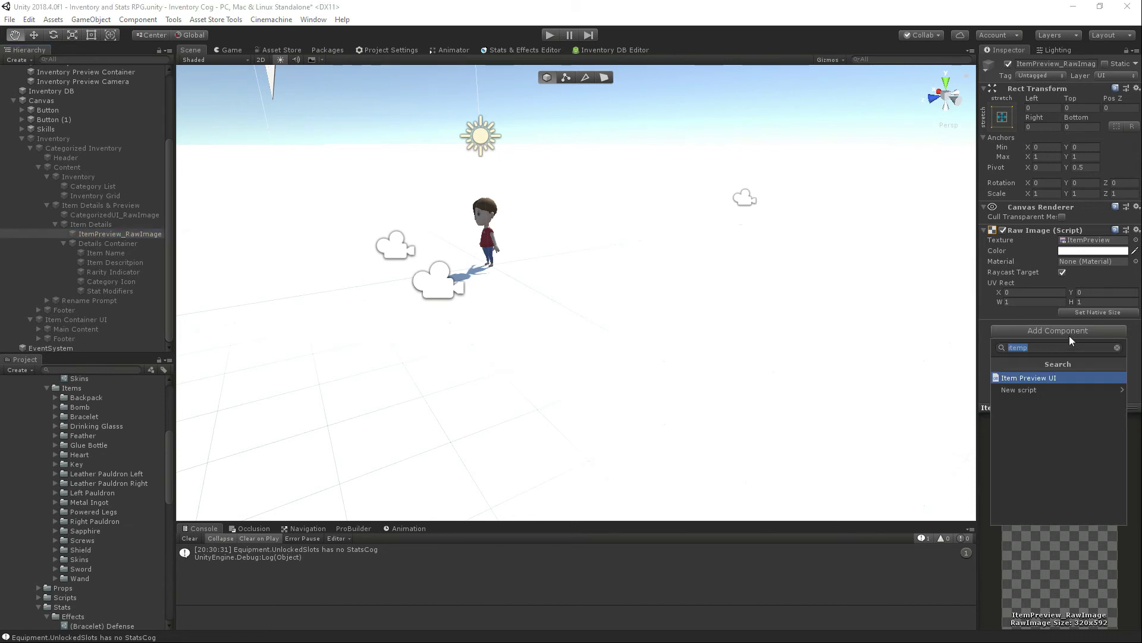
pyautogui.press('Return')
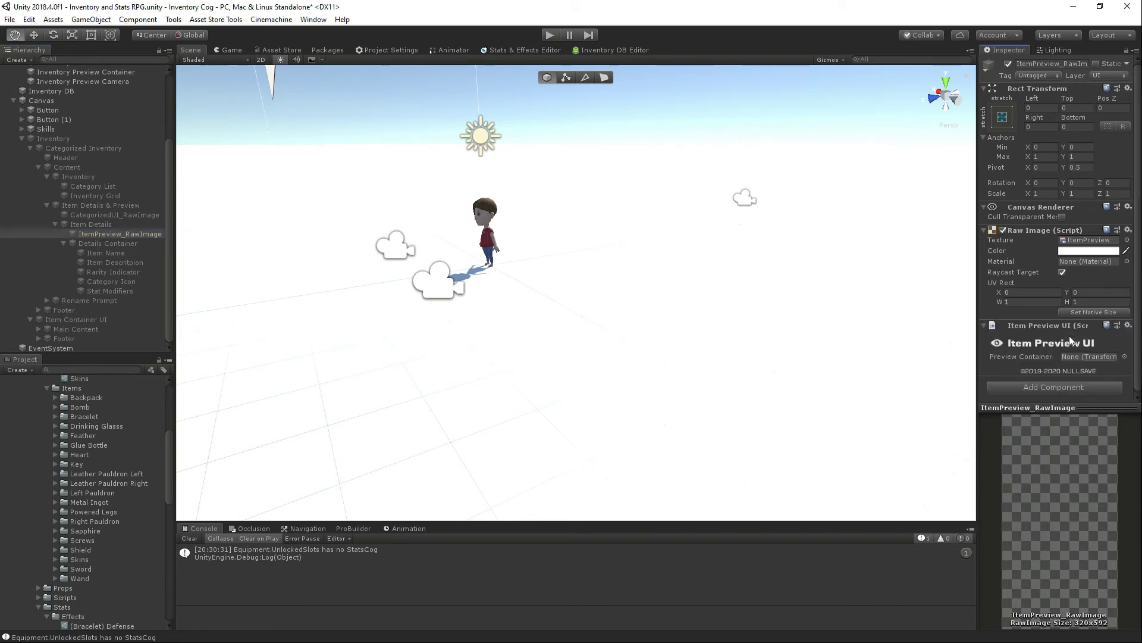
# Step: Assign Inventory Preview Container as the component's Preview Container and ItemPreview_RawImage as the Item Preview of Item Details
pyautogui.scroll(3, 117, 207)
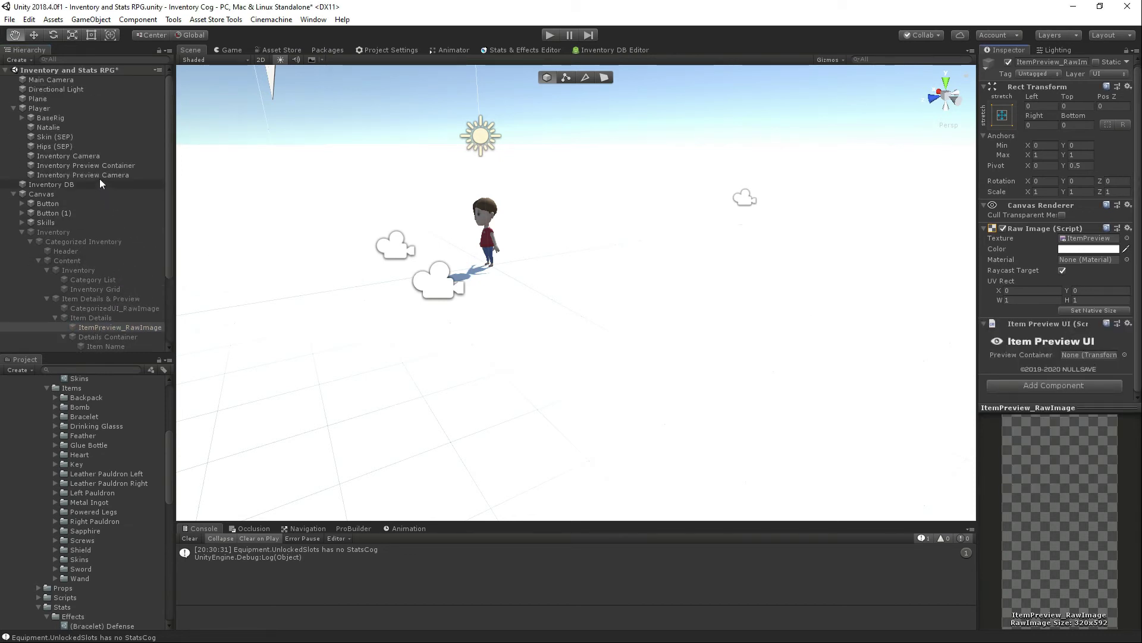
pyautogui.moveTo(83, 165); pyautogui.dragTo(1086, 357)
pyautogui.scroll(-3, 113, 326)
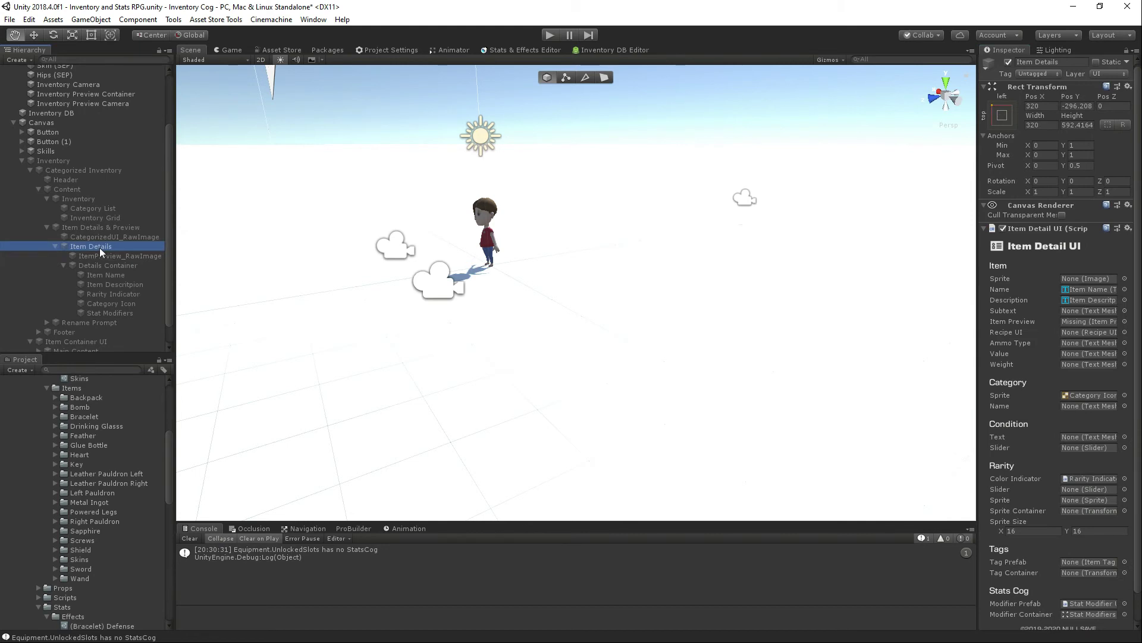
pyautogui.moveTo(105, 259); pyautogui.dragTo(1100, 322)
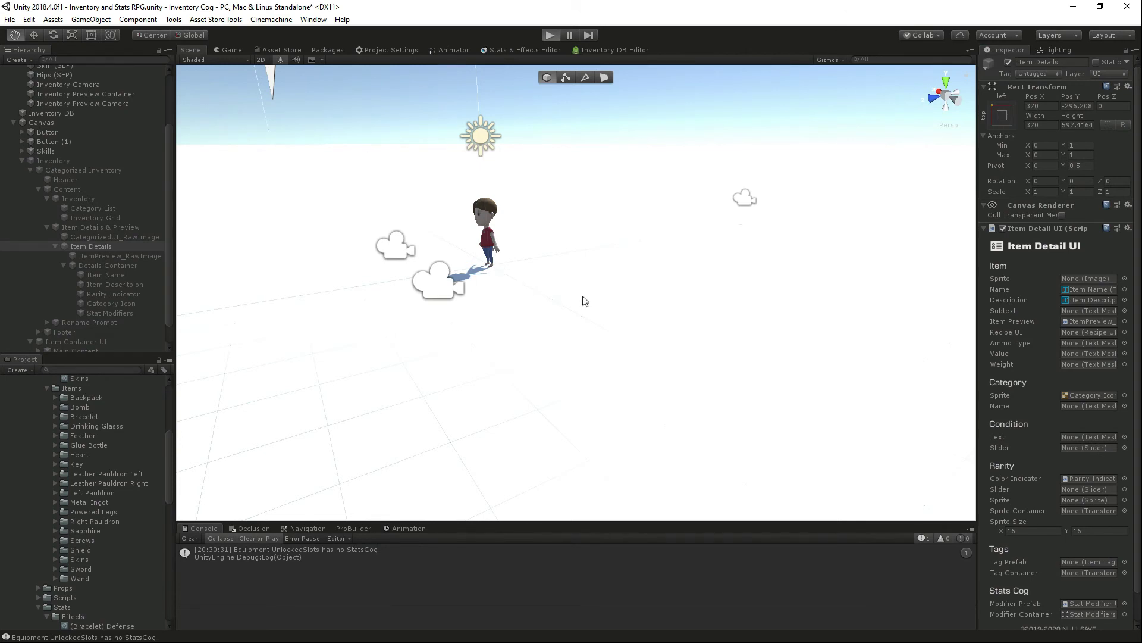
# Step: Run the scene, open the inventory, and check the 3D previews of the pauldrons, Bracelet and Backpack in Equipment
pyautogui.press('i')
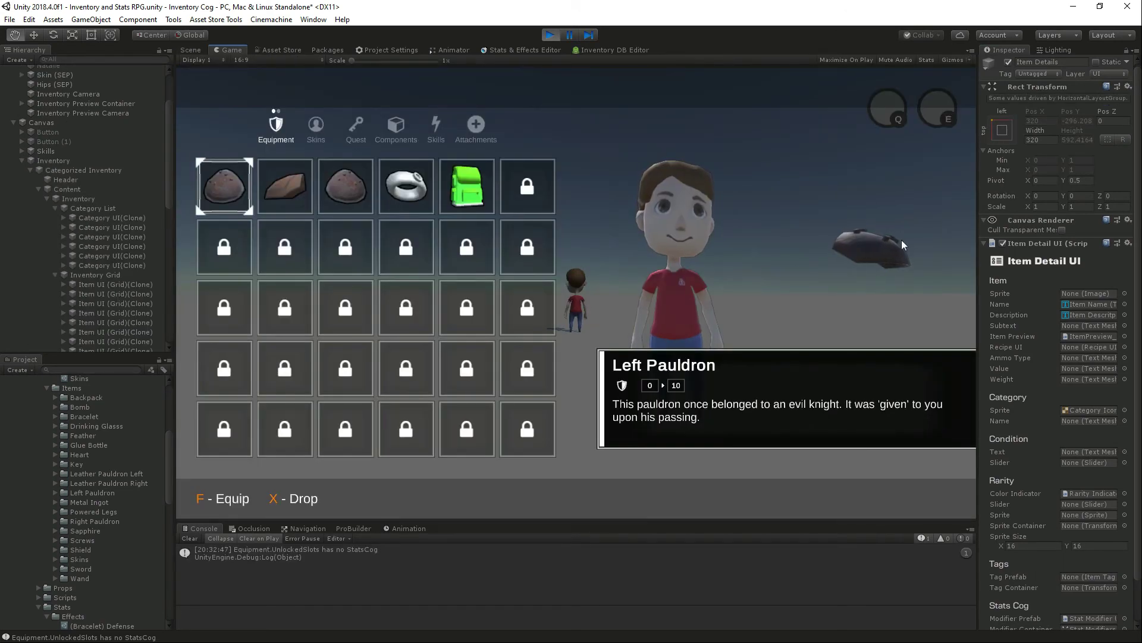
pyautogui.click(343, 190)
pyautogui.click(404, 194)
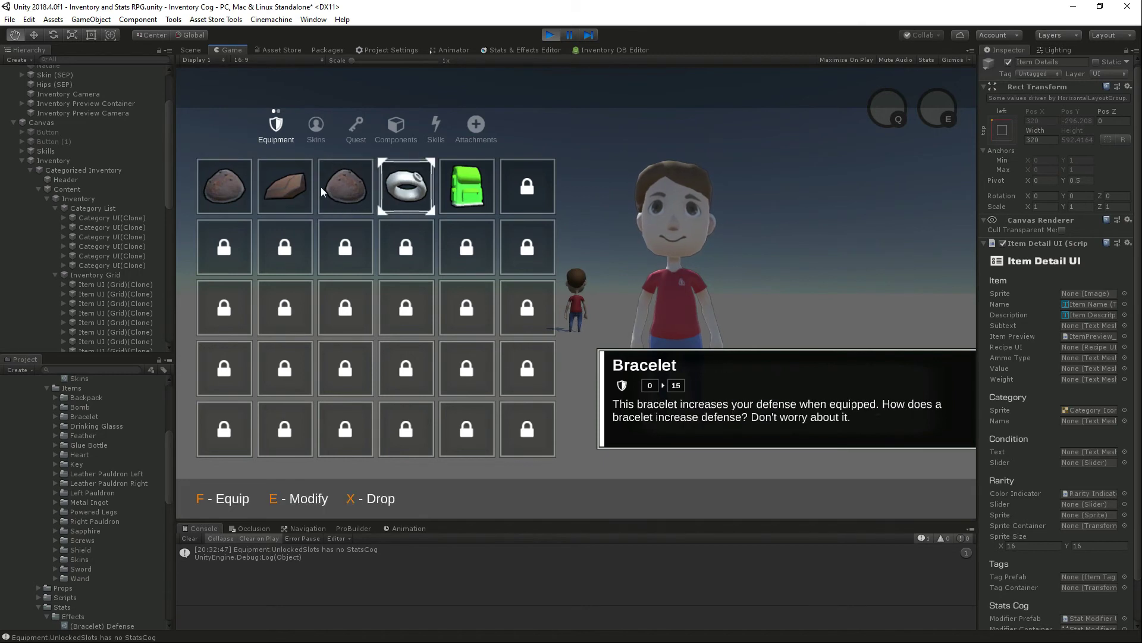
pyautogui.click(284, 184)
pyautogui.click(238, 184)
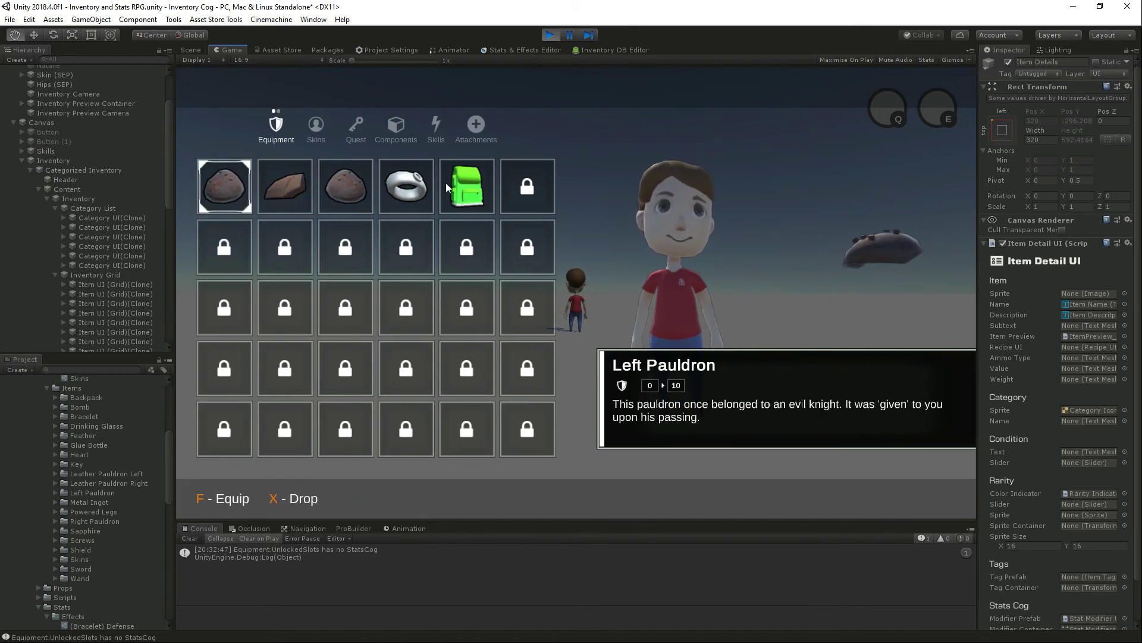
pyautogui.click(465, 186)
pyautogui.click(381, 189)
pyautogui.click(358, 187)
pyautogui.click(308, 194)
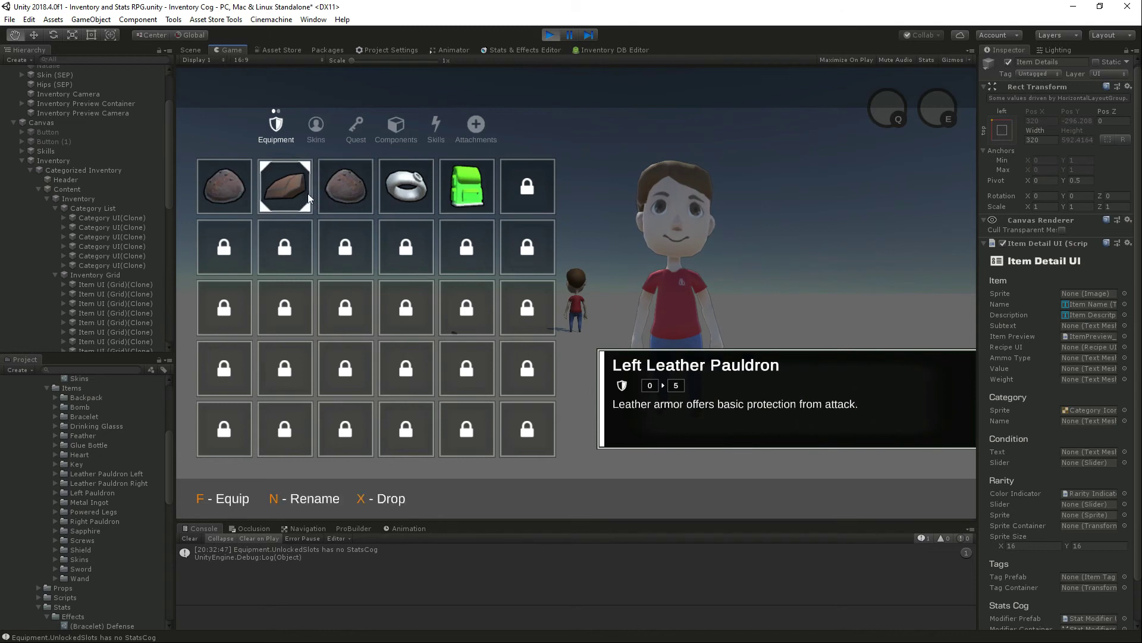
# Step: Set the Y and Z position of leather-pauldron-left(Clone) under Inventory Preview Container to 0 in the running scene
pyautogui.click(22, 104)
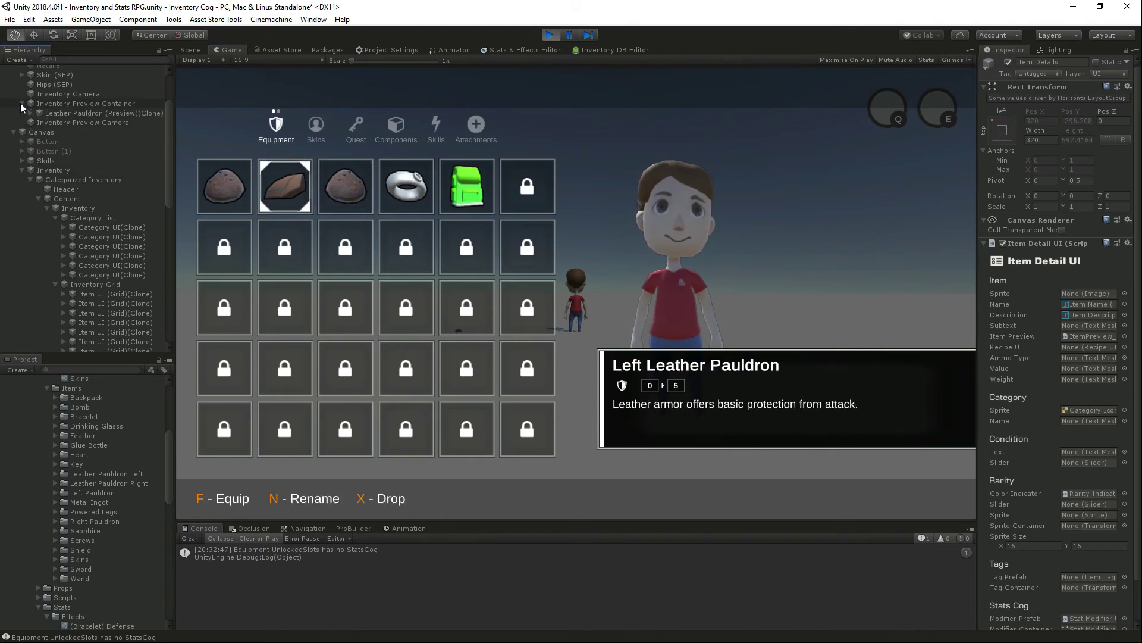
pyautogui.click(74, 112)
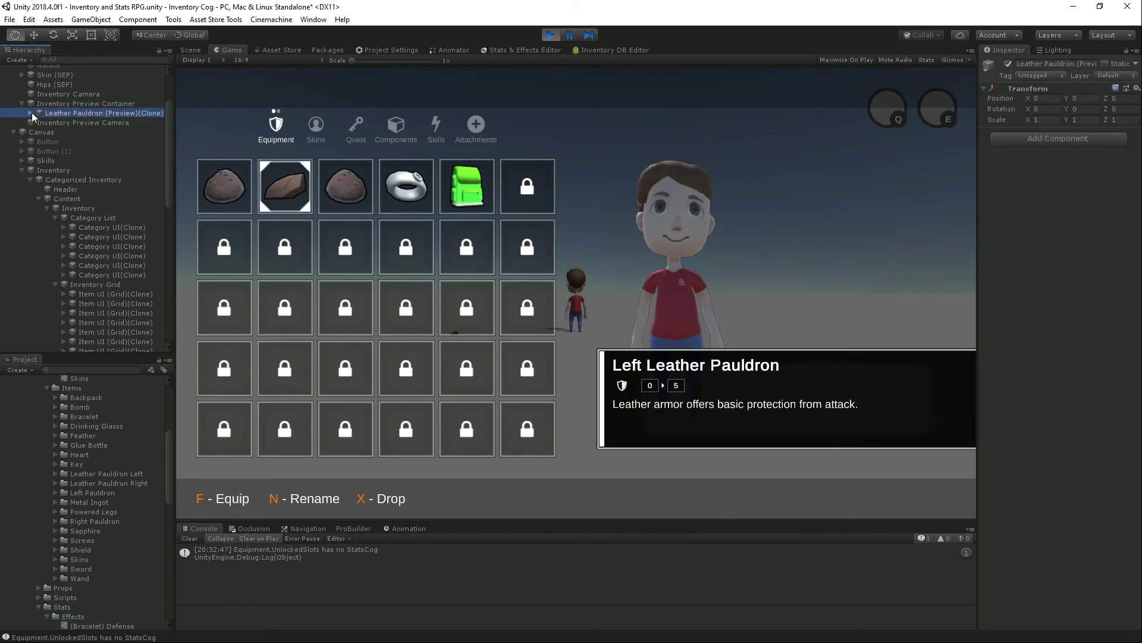
pyautogui.click(30, 112)
pyautogui.click(55, 123)
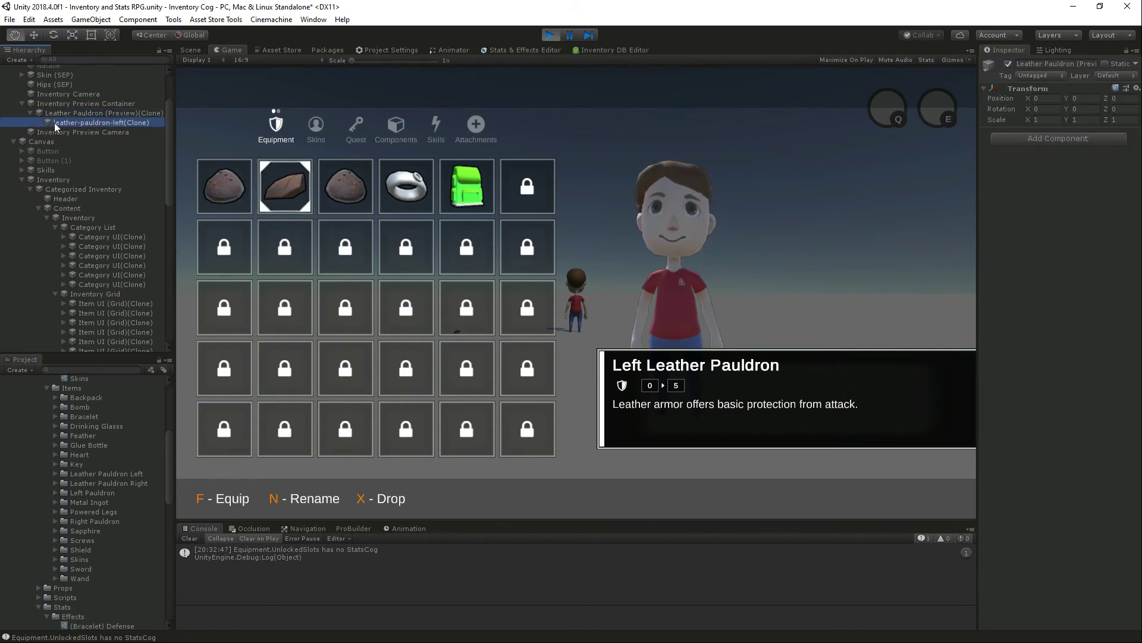
pyautogui.click(1097, 94)
pyautogui.click(1089, 98)
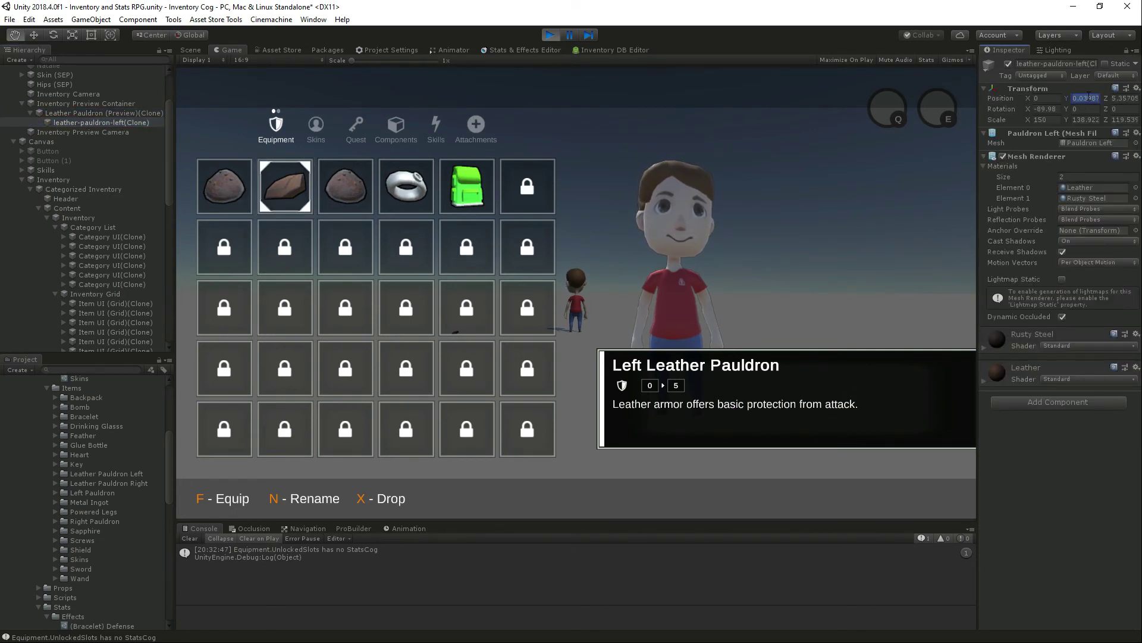
pyautogui.write('0')
pyautogui.press('Tab')
pyautogui.write('0')
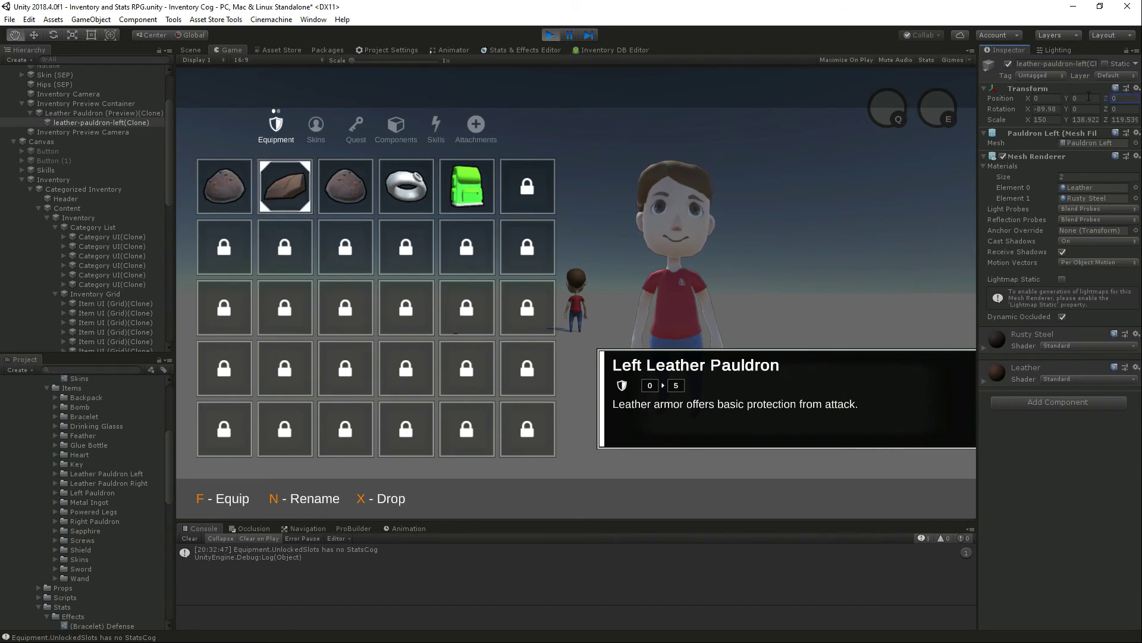
# Step: Move the leather pauldron clone to about X 0.91 and Y 0.98, check its preview, and stop the scene
pyautogui.click(190, 50)
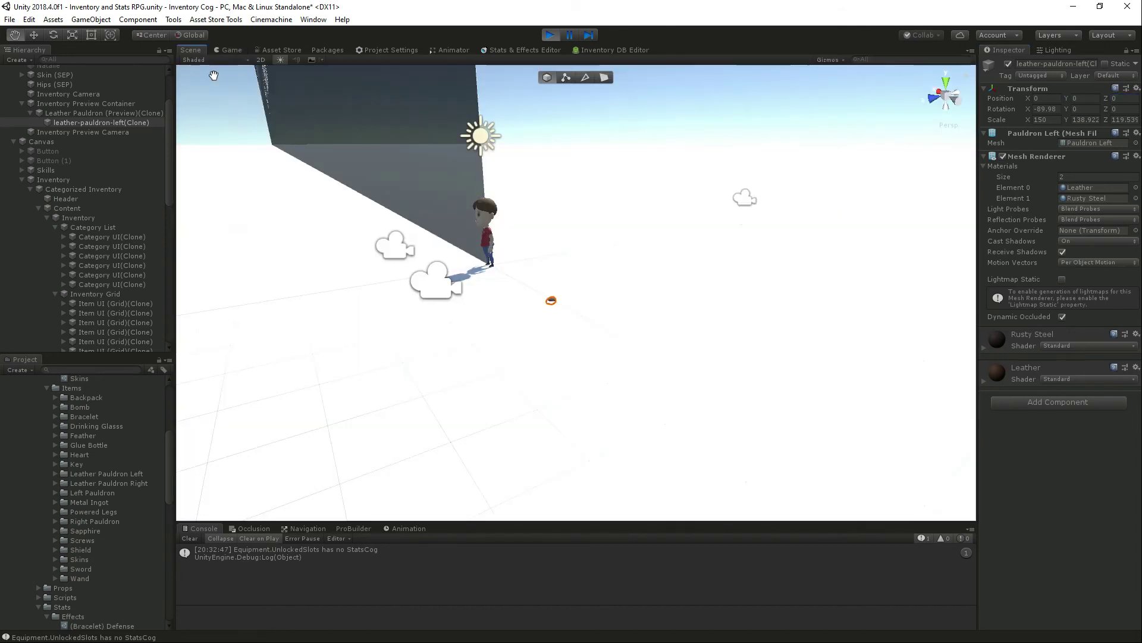
pyautogui.keyDown('alt'); pyautogui.moveTo(547, 284); pyautogui.dragTo(703, 321); pyautogui.keyUp('alt')
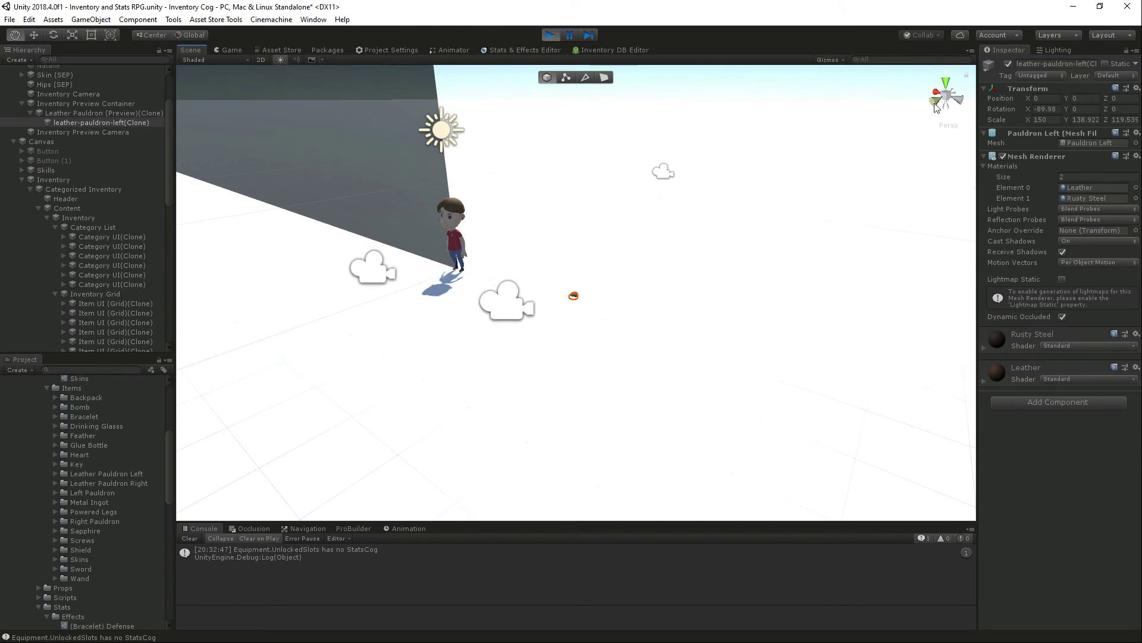
pyautogui.click(937, 107)
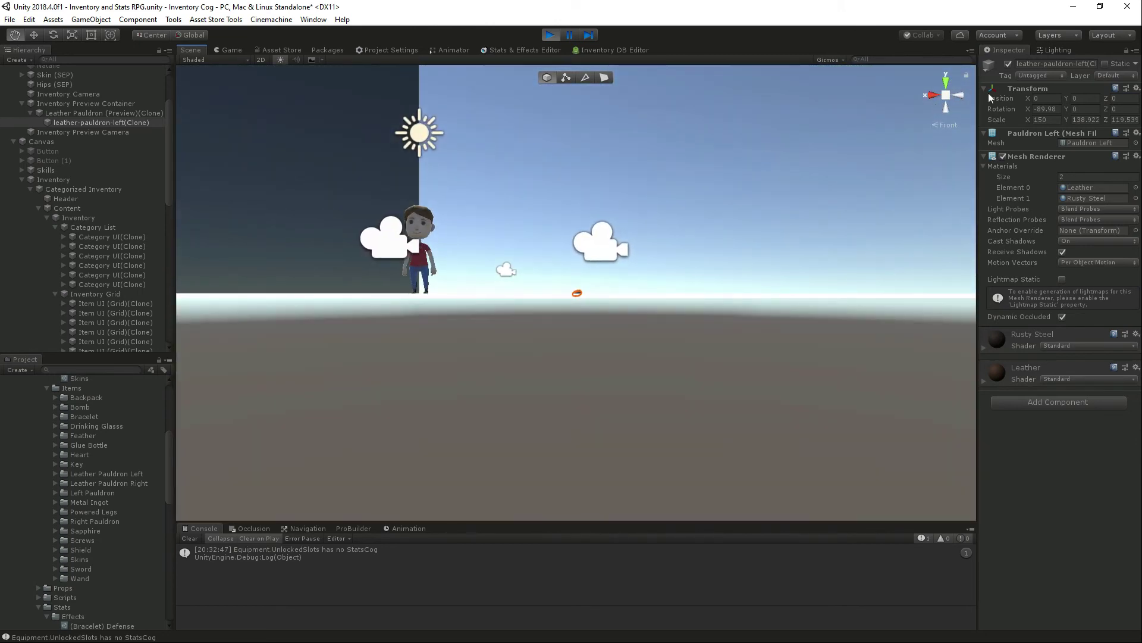
pyautogui.press('w')
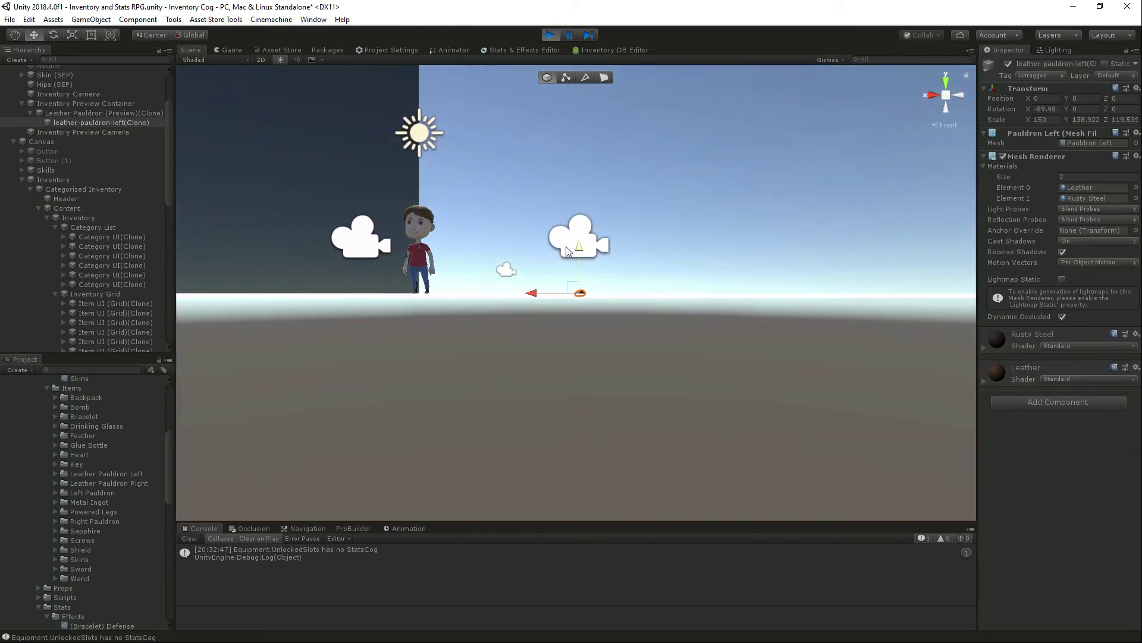
pyautogui.moveTo(581, 245); pyautogui.dragTo(581, 208)
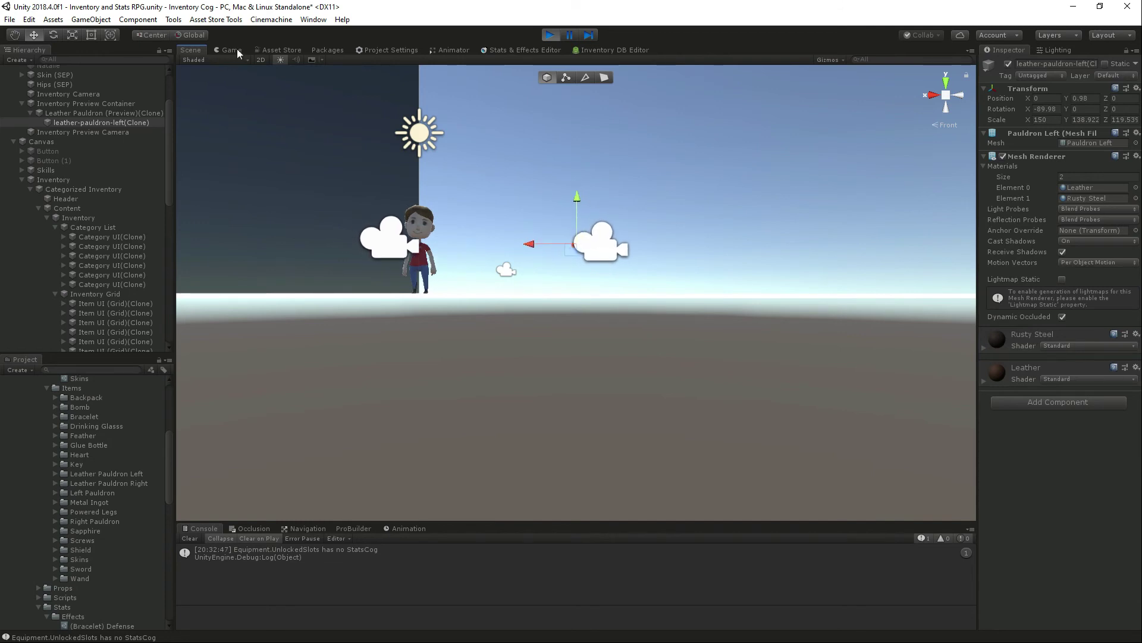
pyautogui.click(231, 50)
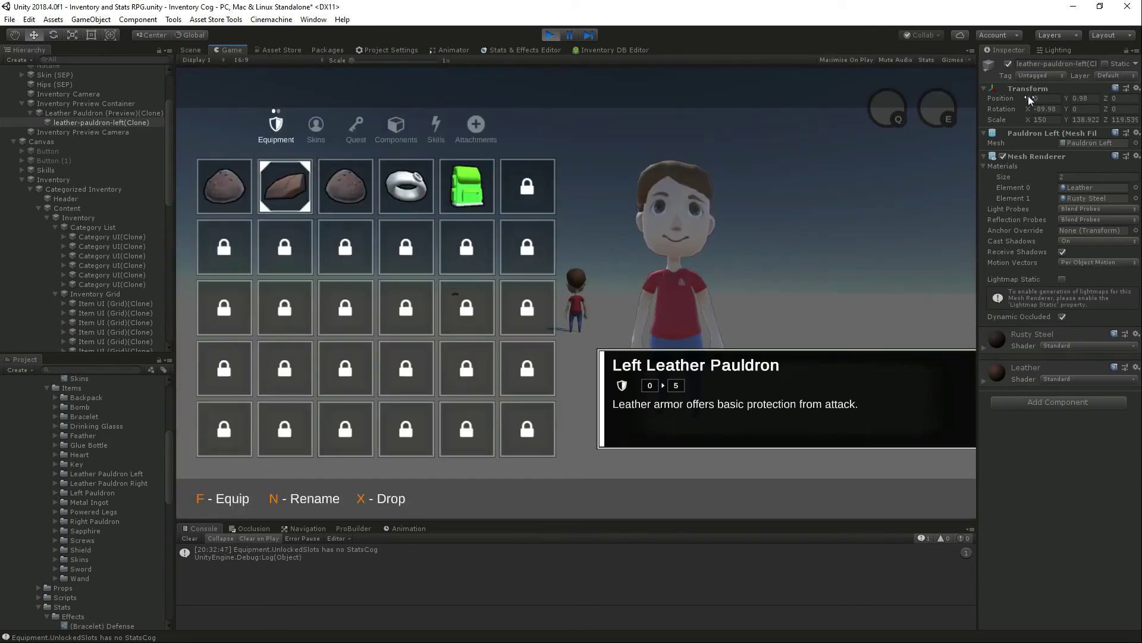
pyautogui.moveTo(1030, 98); pyautogui.dragTo(1098, 89)
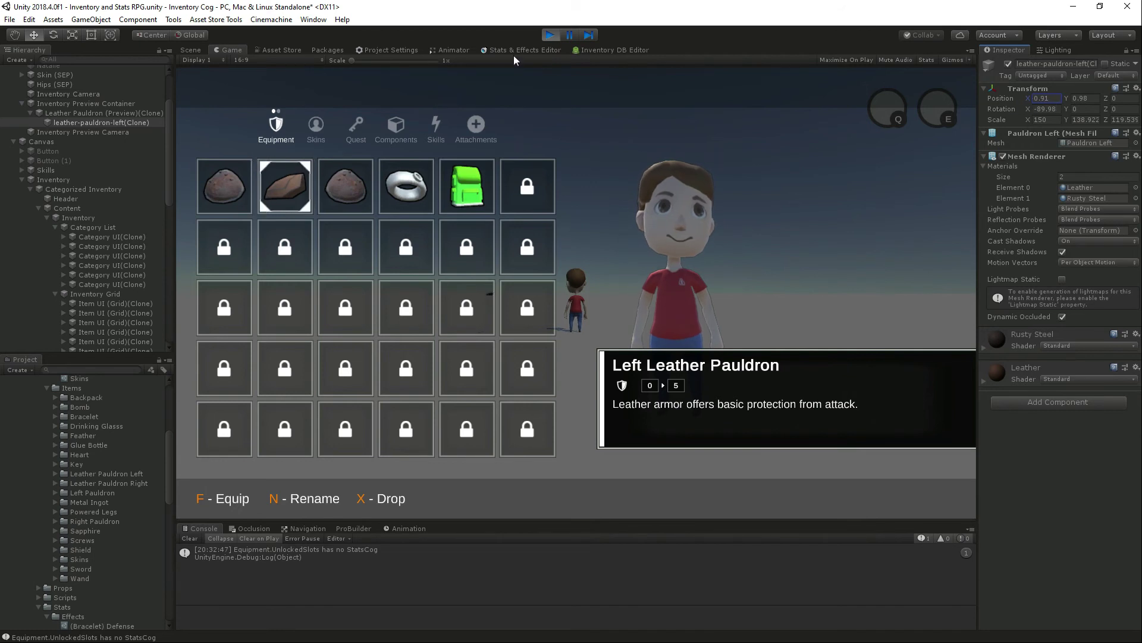
pyautogui.click(547, 37)
# Step: Open the left Leather Pauldron (Preview) prefab and set its layer to InventoryPreview, including its child objects
pyautogui.scroll(3, 71, 409)
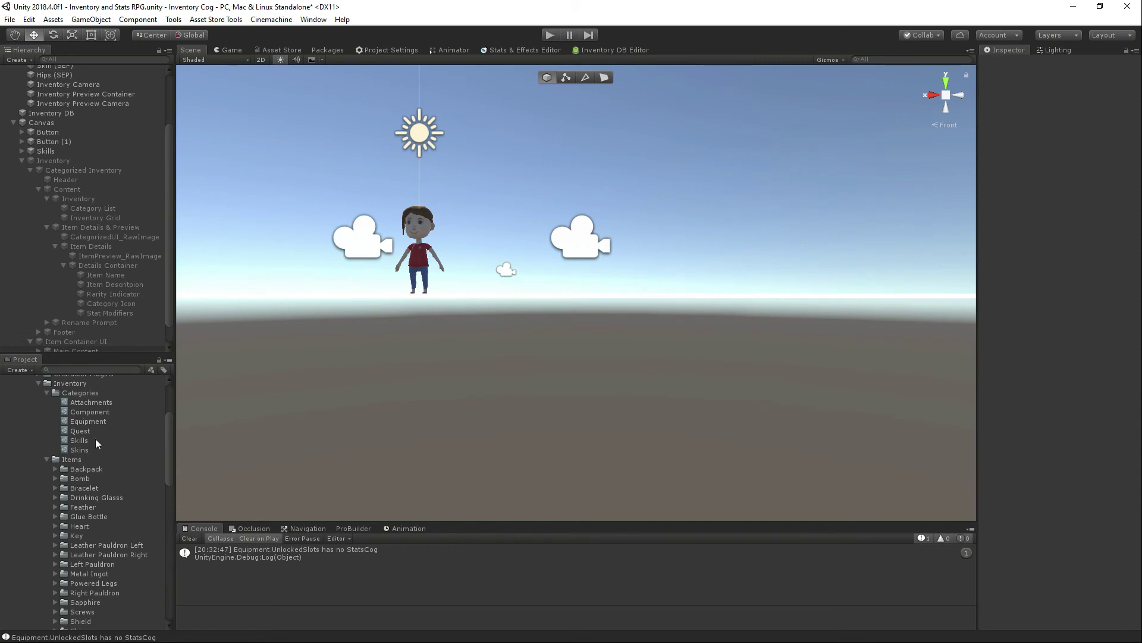
pyautogui.scroll(3, 97, 441)
pyautogui.scroll(-3, 97, 442)
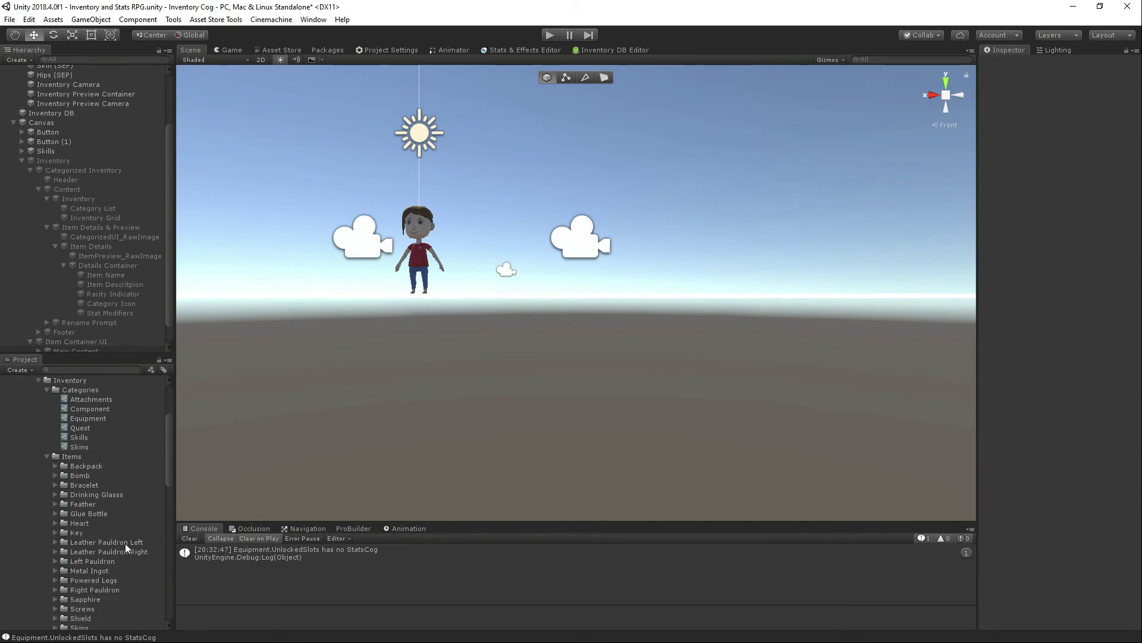
pyautogui.click(55, 544)
pyautogui.scroll(-2, 55, 543)
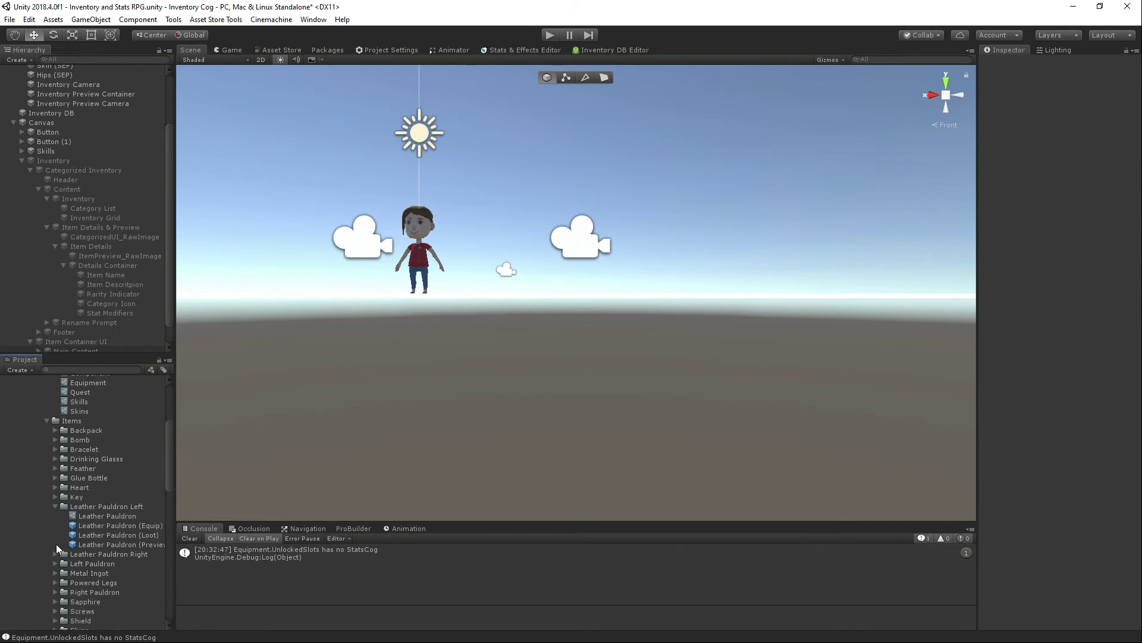
pyautogui.doubleClick(126, 542)
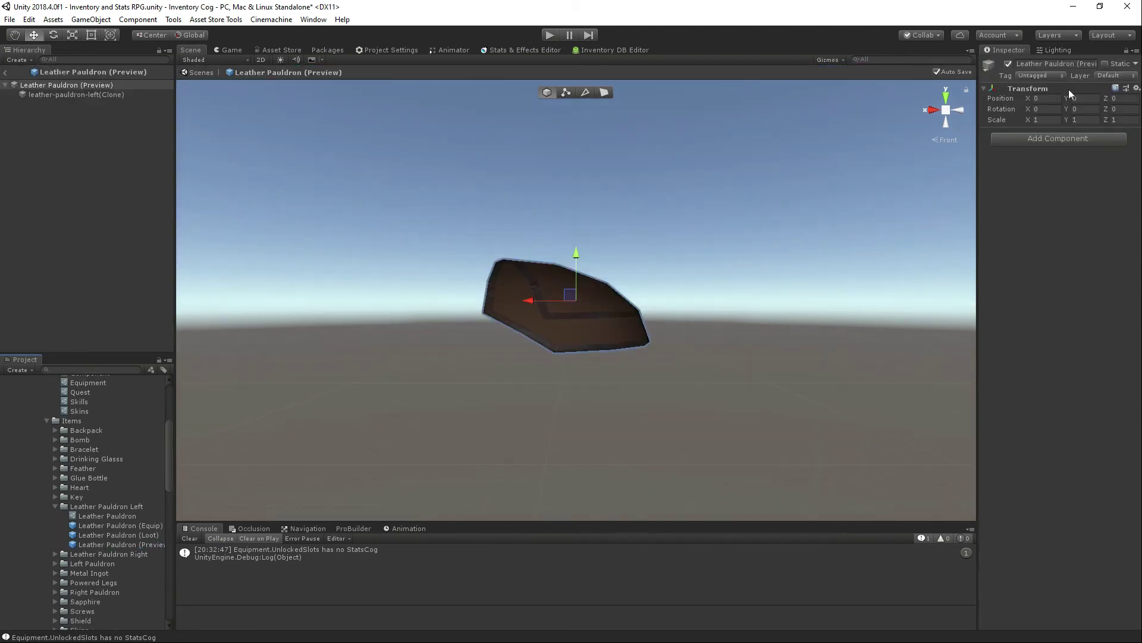
pyautogui.click(1102, 72)
pyautogui.click(1079, 166)
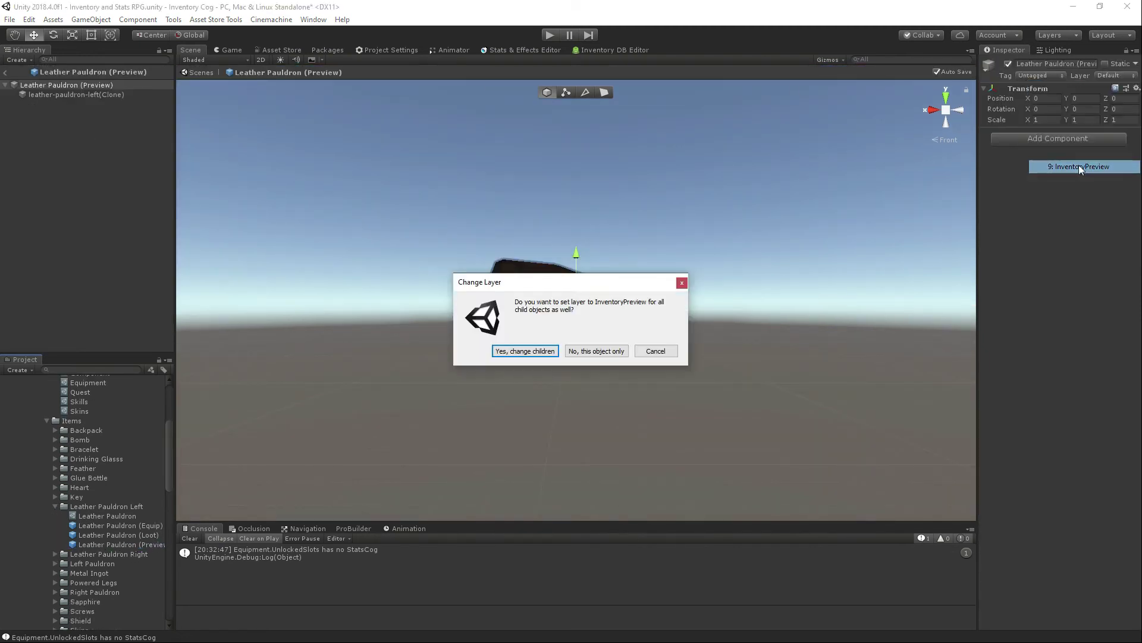
pyautogui.click(525, 351)
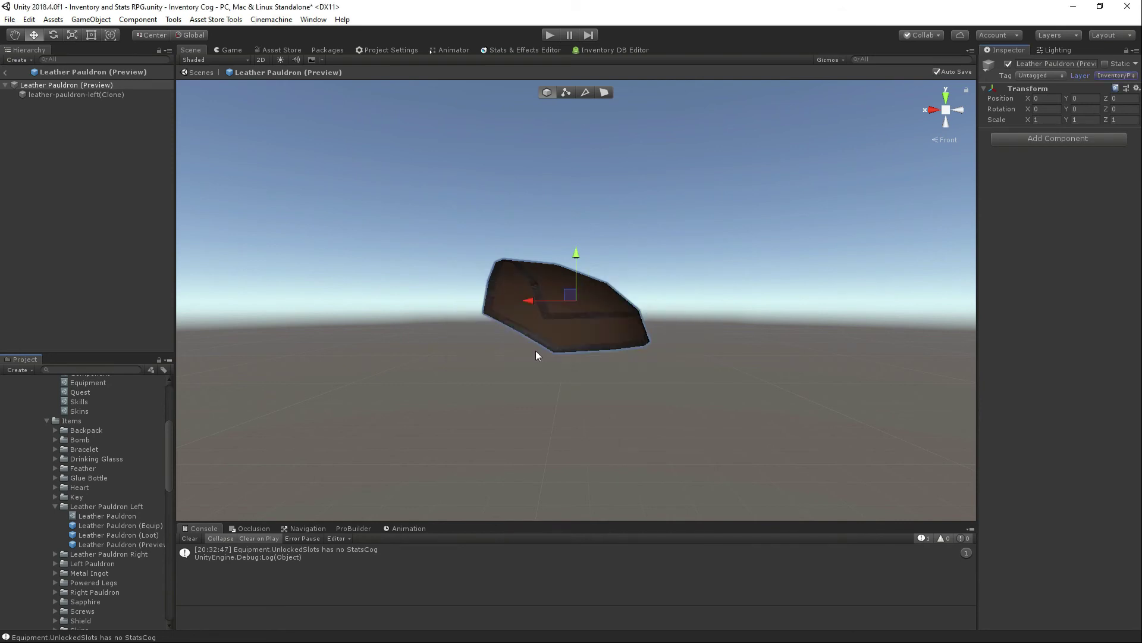
# Step: Run the scene and open the inventory to check the Left Leather Pauldron's preview
pyautogui.click(556, 36)
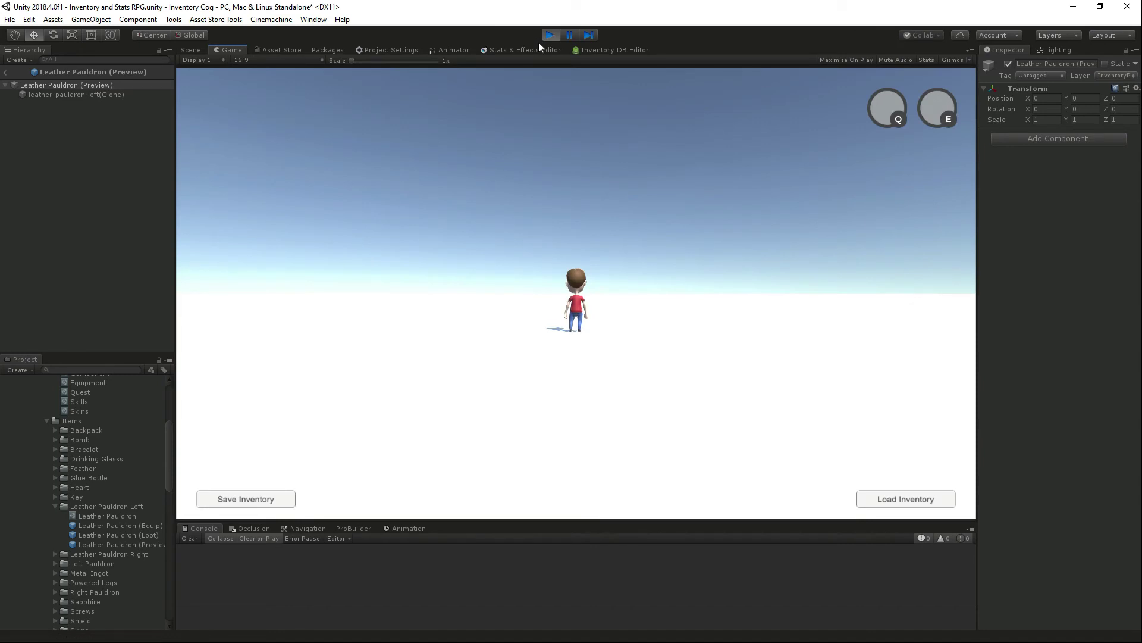
pyautogui.press('i')
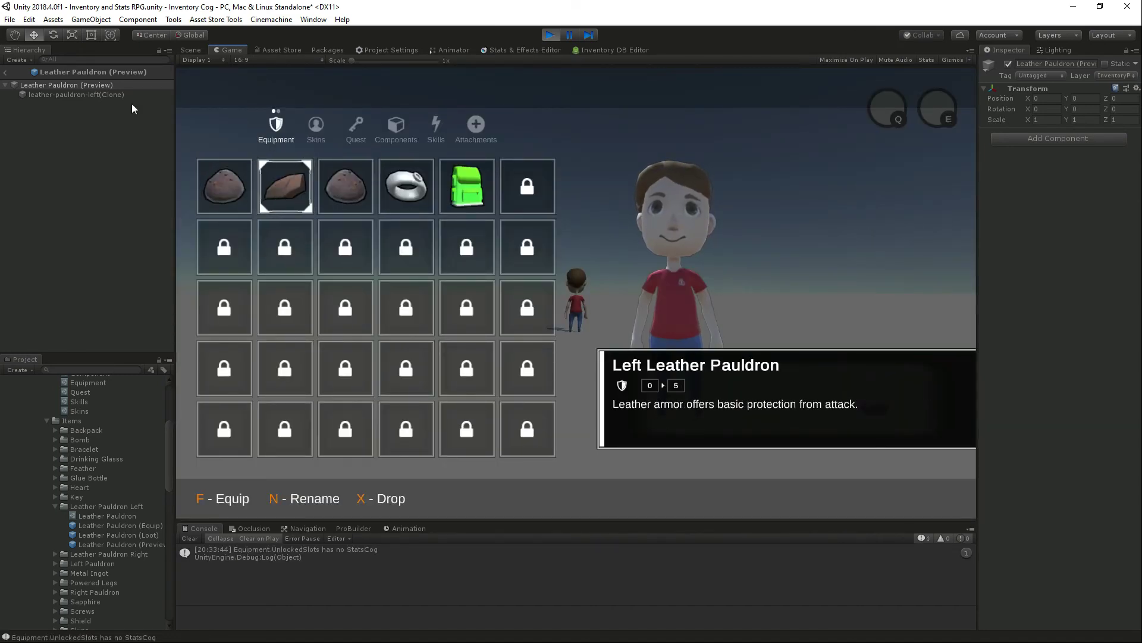
# Step: Leave the prefab and set the Y and Z position of leather-pauldron-left(Clone) under Inventory Preview Container to 0 in the running scene
pyautogui.click(5, 71)
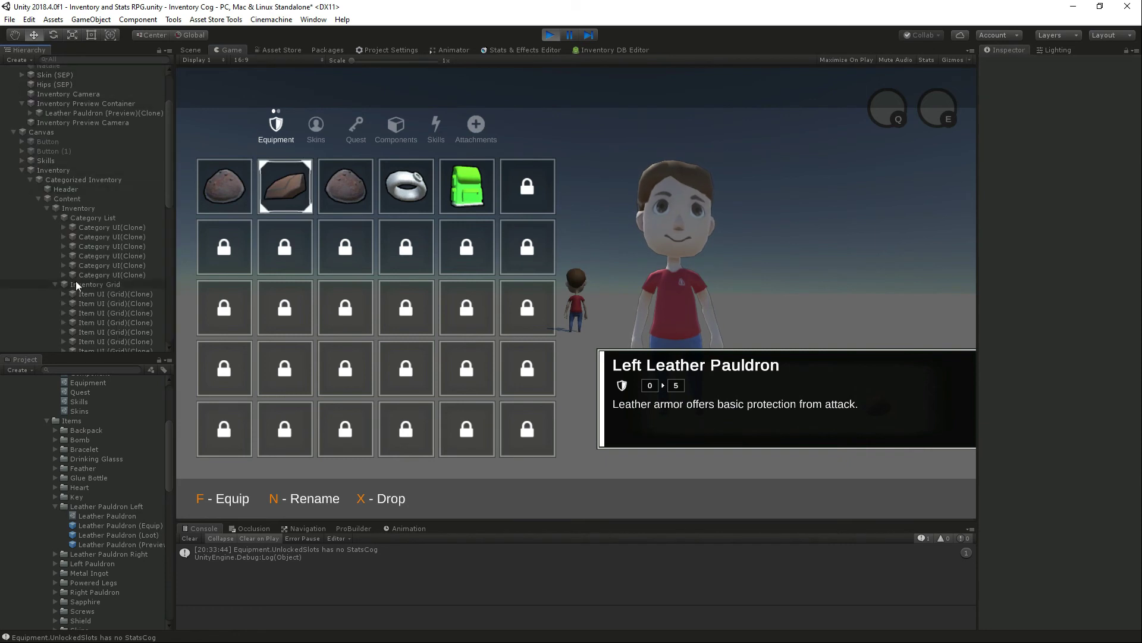
pyautogui.click(84, 112)
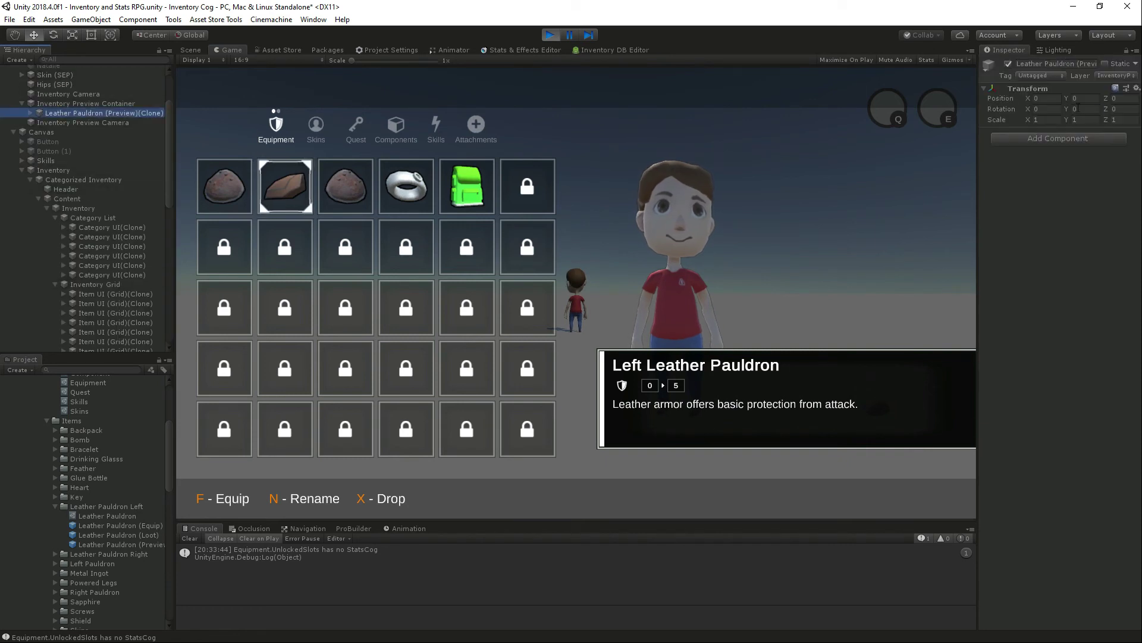
pyautogui.click(29, 111)
pyautogui.click(51, 122)
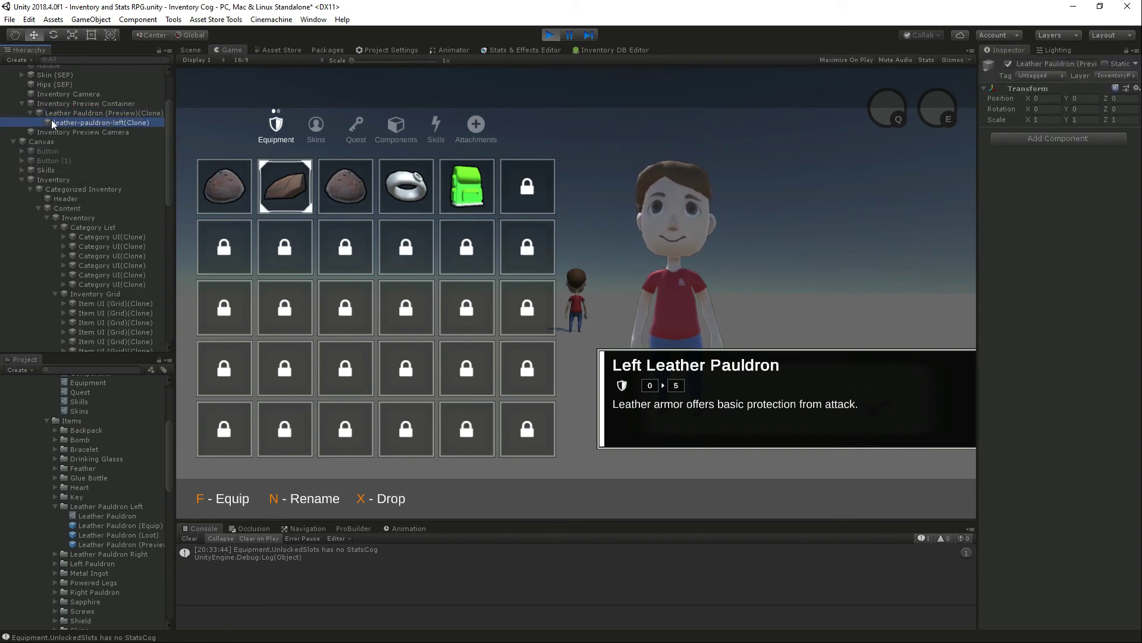
pyautogui.click(1080, 99)
pyautogui.write('0')
pyautogui.press('Tab')
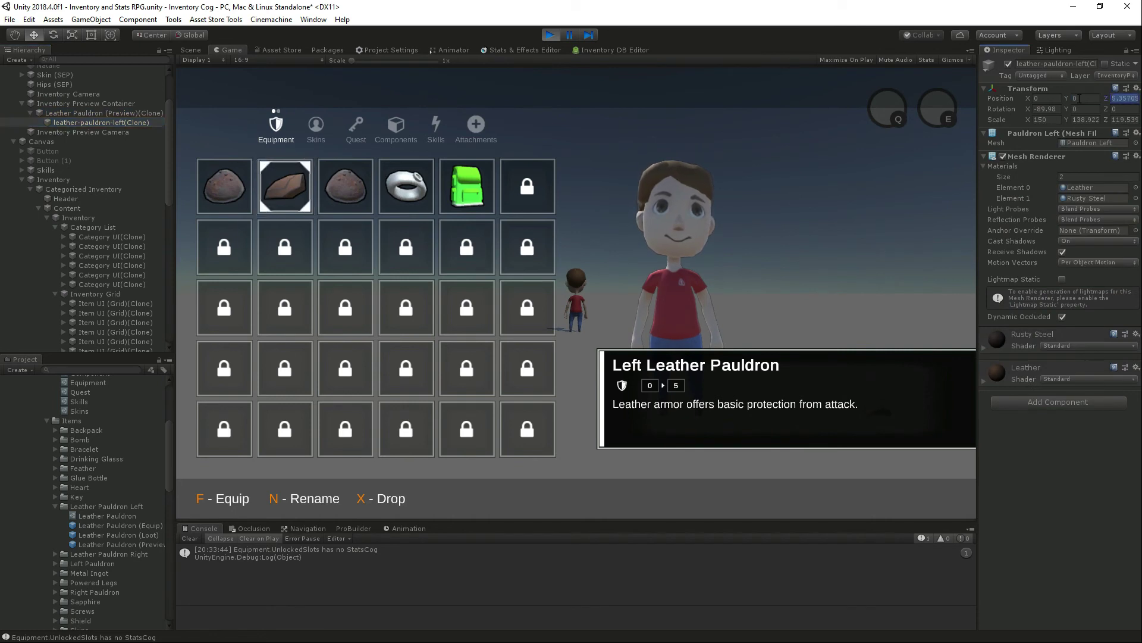
pyautogui.write('0')
# Step: Adjust the Y position of leather-pauldron-left(Clone) to about 0.93 in the running scene
pyautogui.click(1085, 99)
pyautogui.write('0.84')
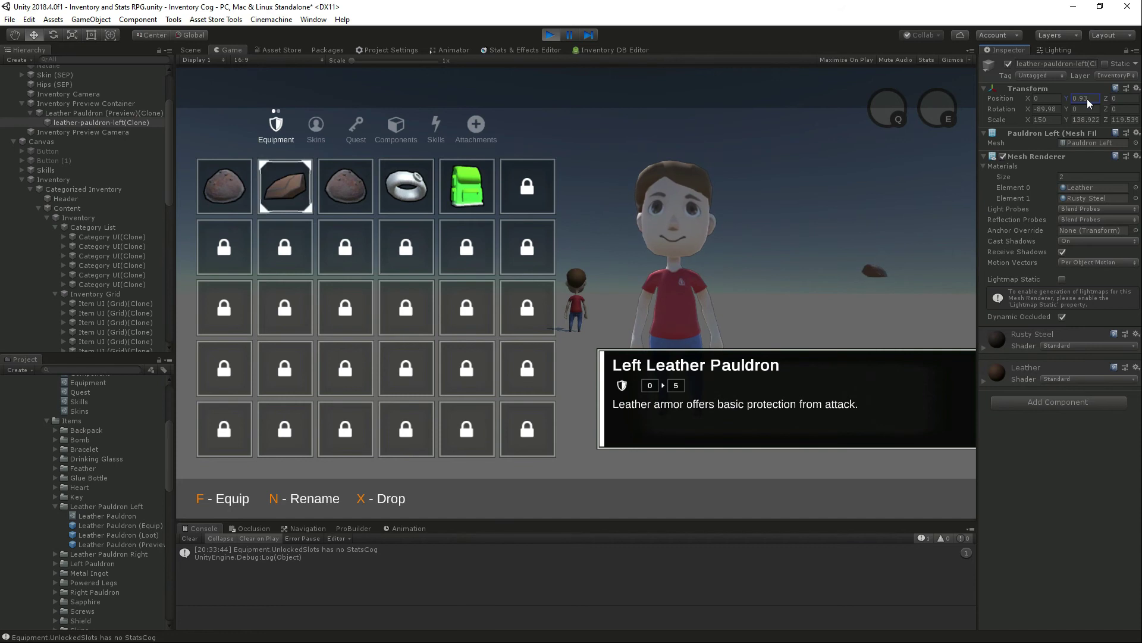
pyautogui.press('BackSpace')
pyautogui.press('BackSpace')
pyautogui.write('93')
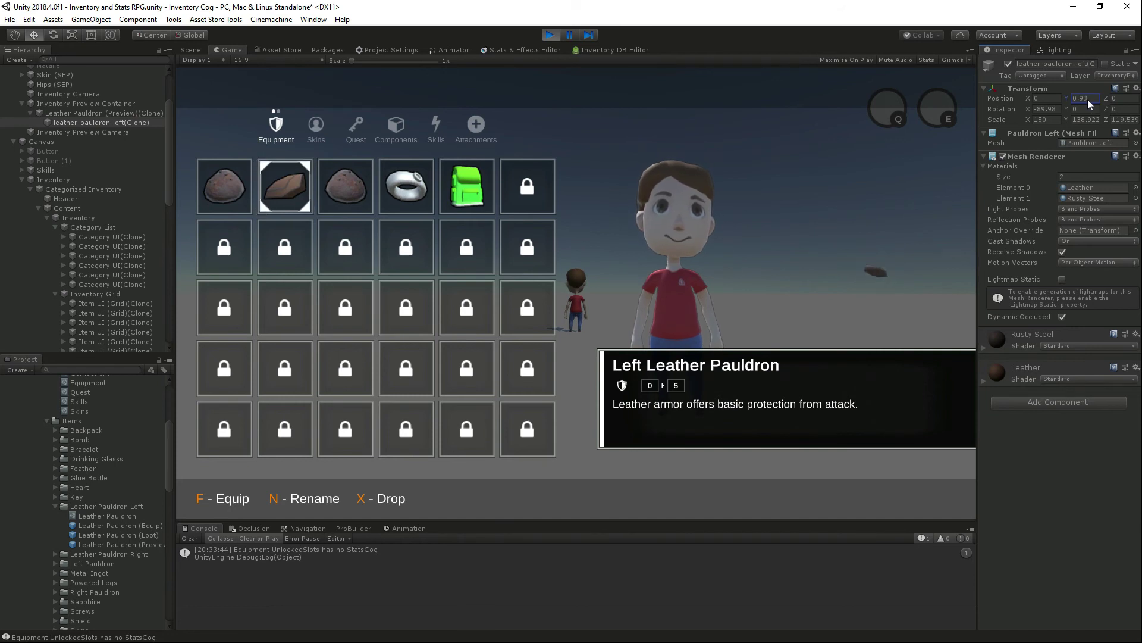
# Step: Set the preview scale of the Leather Pauldron item in the Leather Pauldron Left folder to 2
pyautogui.click(119, 516)
pyautogui.scroll(-10, 1066, 511)
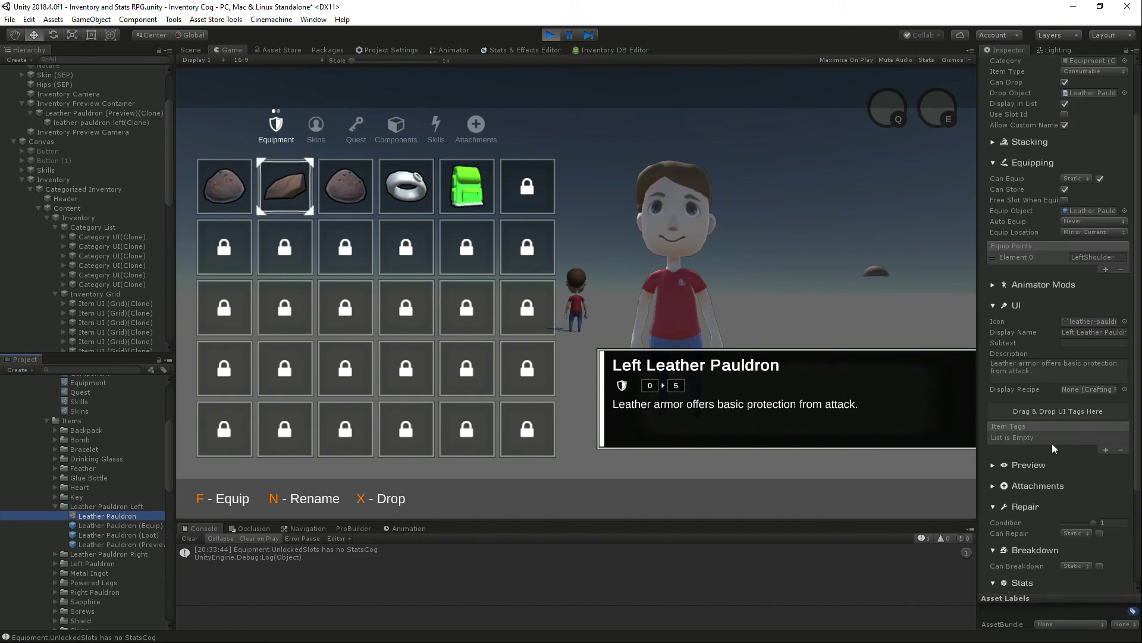
pyautogui.scroll(-3, 1066, 510)
pyautogui.click(1028, 429)
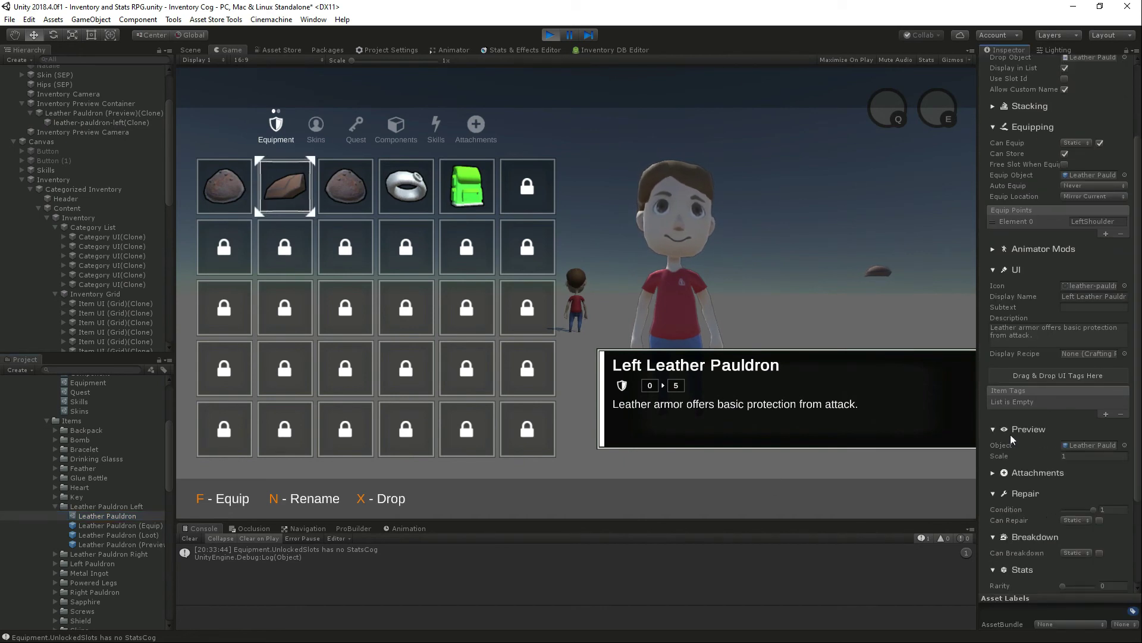
pyautogui.click(1083, 456)
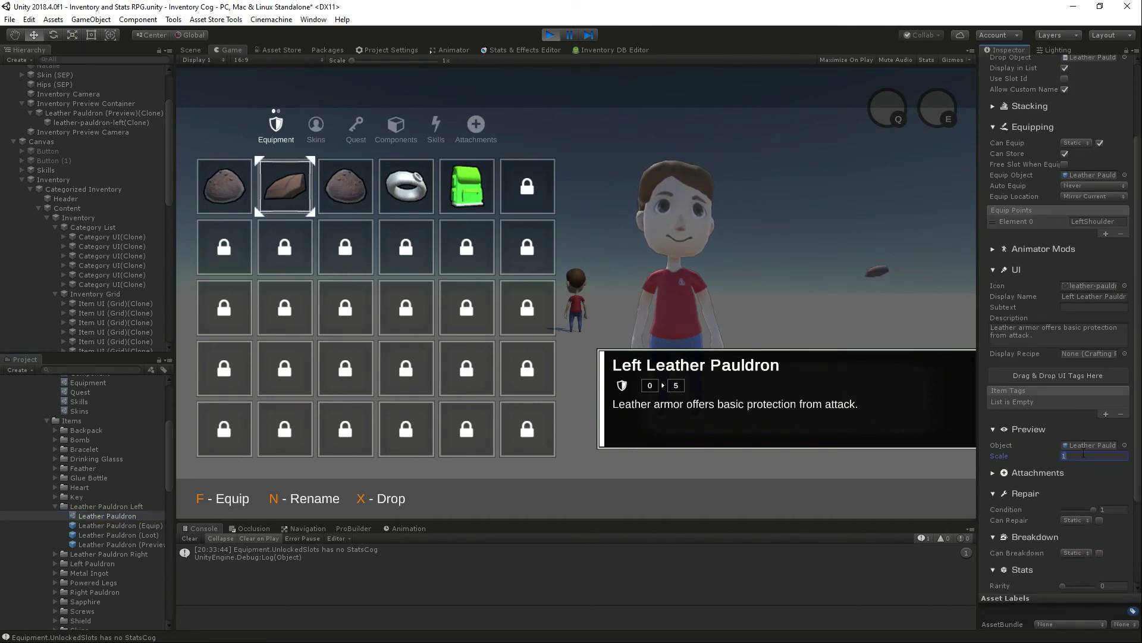
pyautogui.write('2')
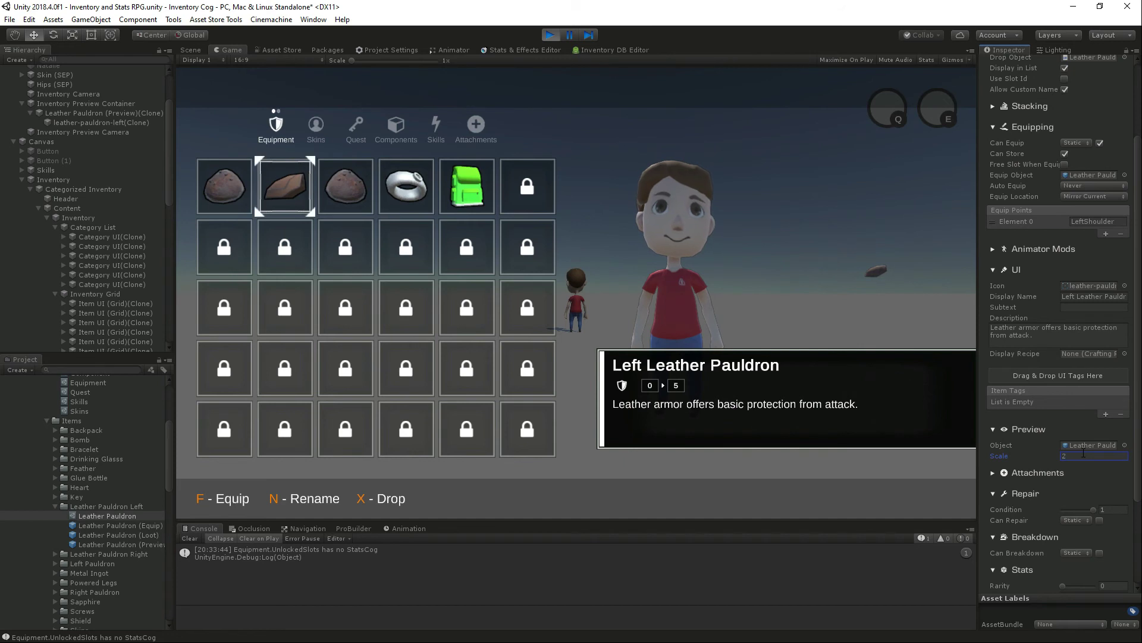
# Step: Restart the scene, open the inventory and select the Left Leather Pauldron to check its preview
pyautogui.click(548, 37)
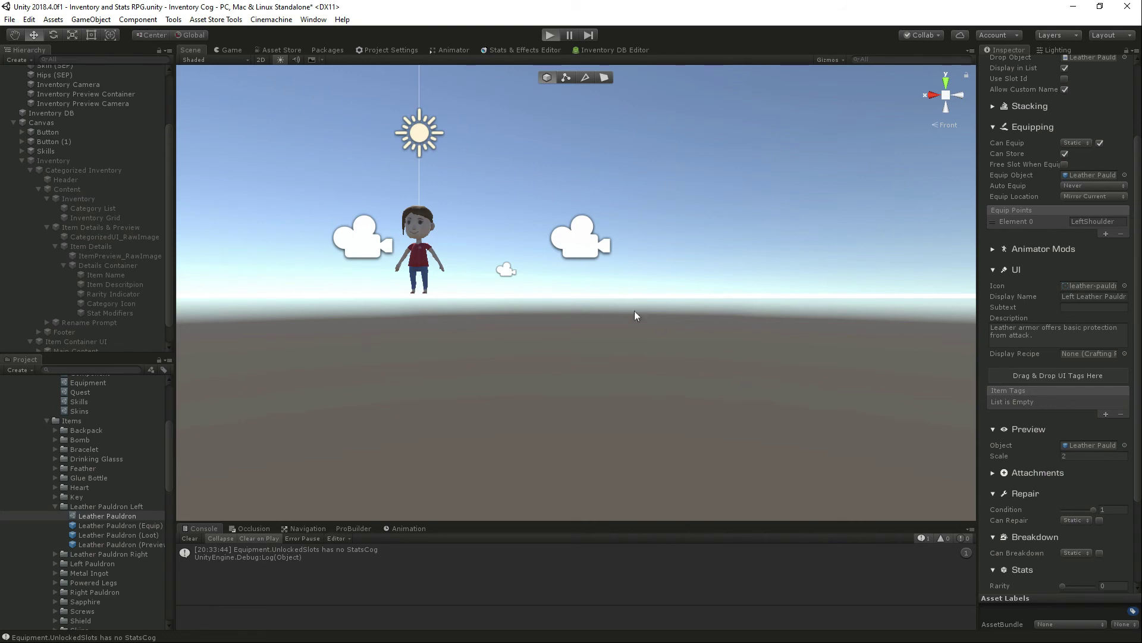
pyautogui.click(550, 36)
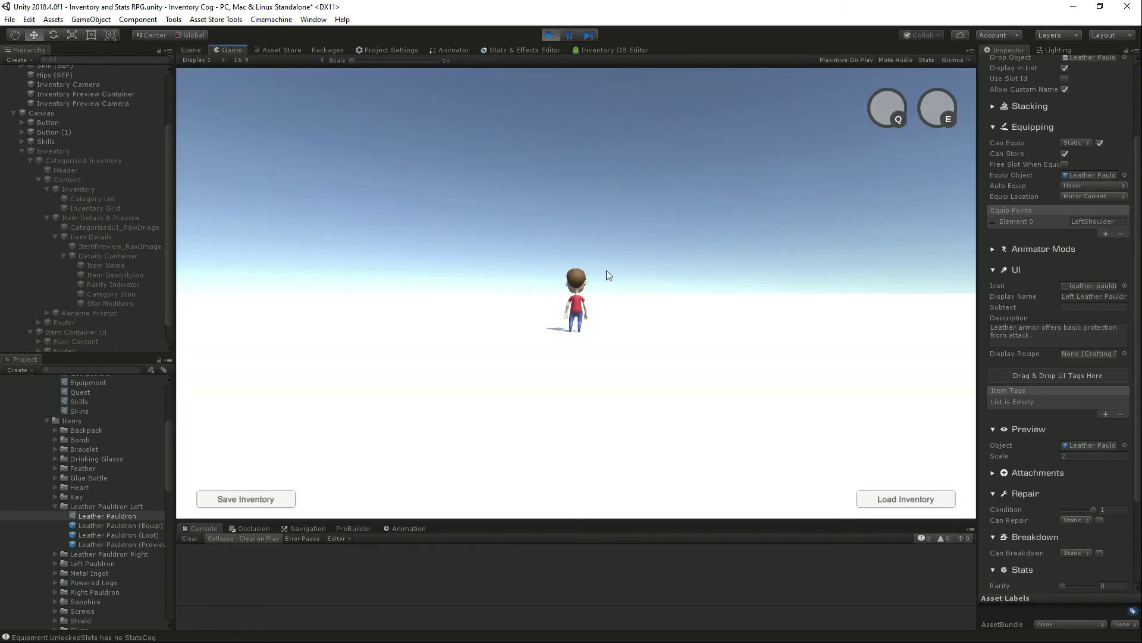
pyautogui.press('i')
pyautogui.click(297, 199)
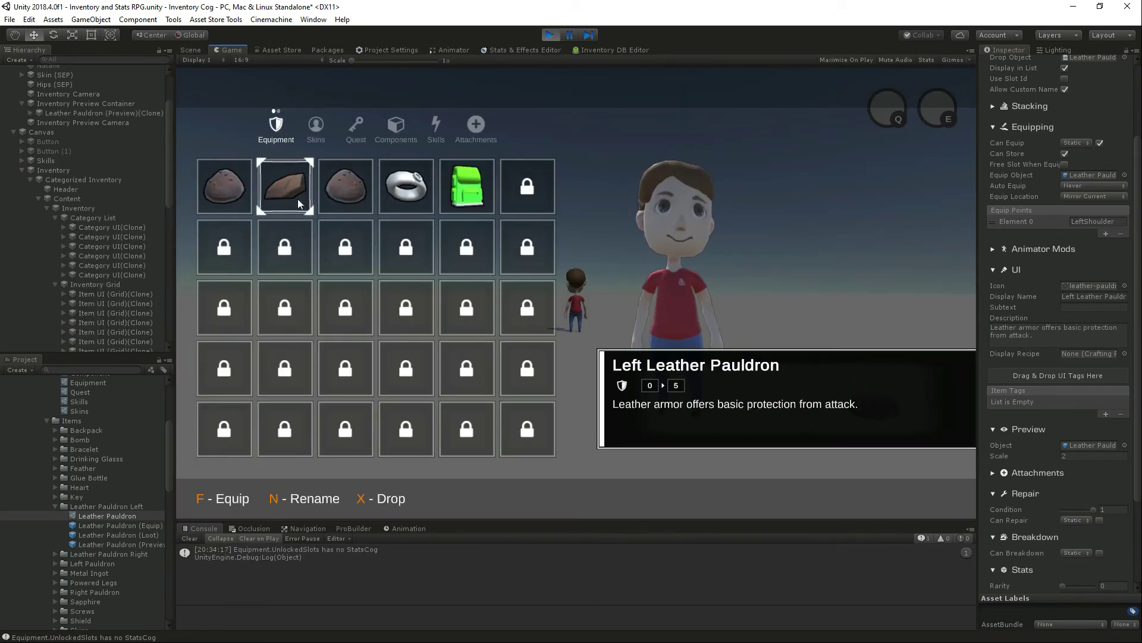
# Step: Position leather-pauldron-left(Clone) under Inventory Preview Container at Y about 0.44 and Z 0
pyautogui.click(27, 111)
pyautogui.click(30, 113)
pyautogui.click(40, 120)
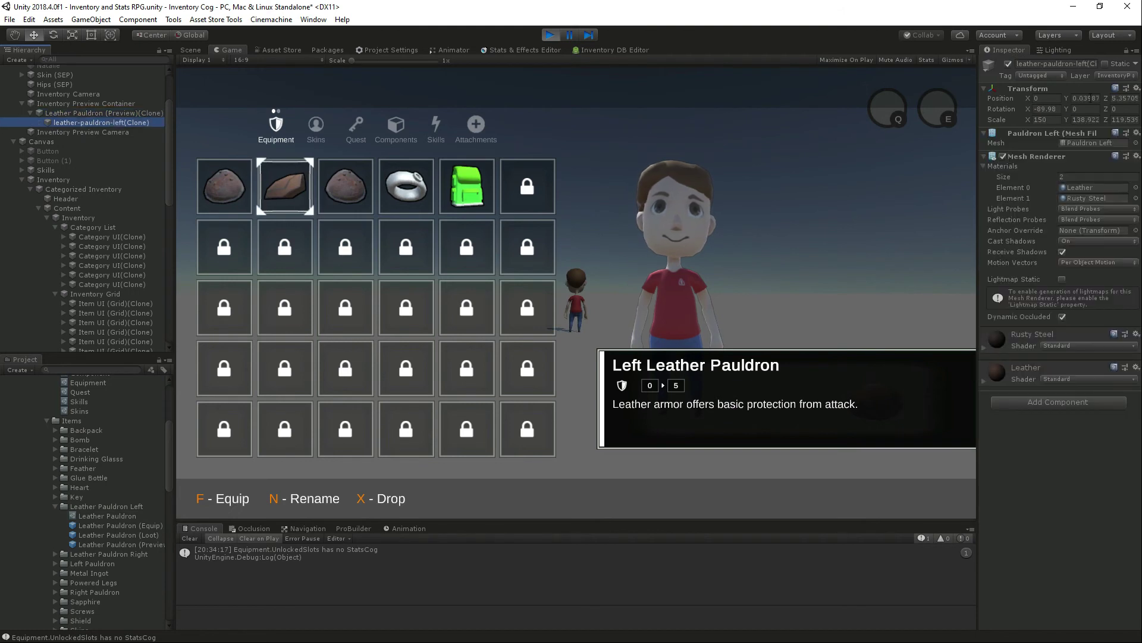
pyautogui.click(1086, 98)
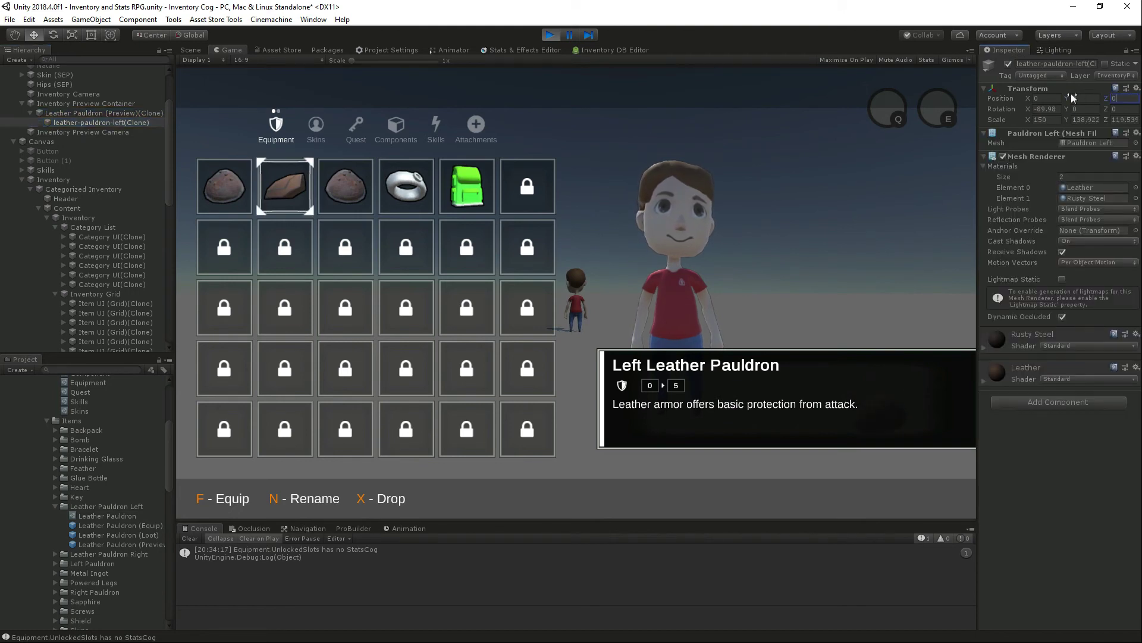
pyautogui.moveTo(1075, 95); pyautogui.dragTo(1082, 95)
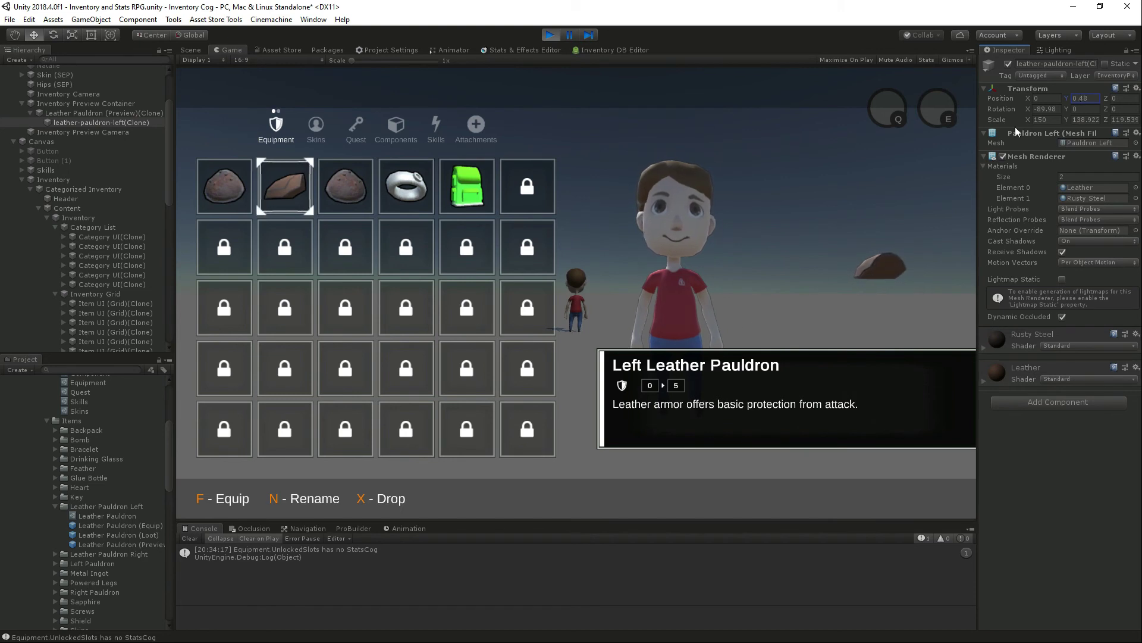
# Step: Replace the Leather Pauldron (Preview) prefab in the Leather Pauldron Left folder with the repositioned clone from the running scene
pyautogui.click(80, 111)
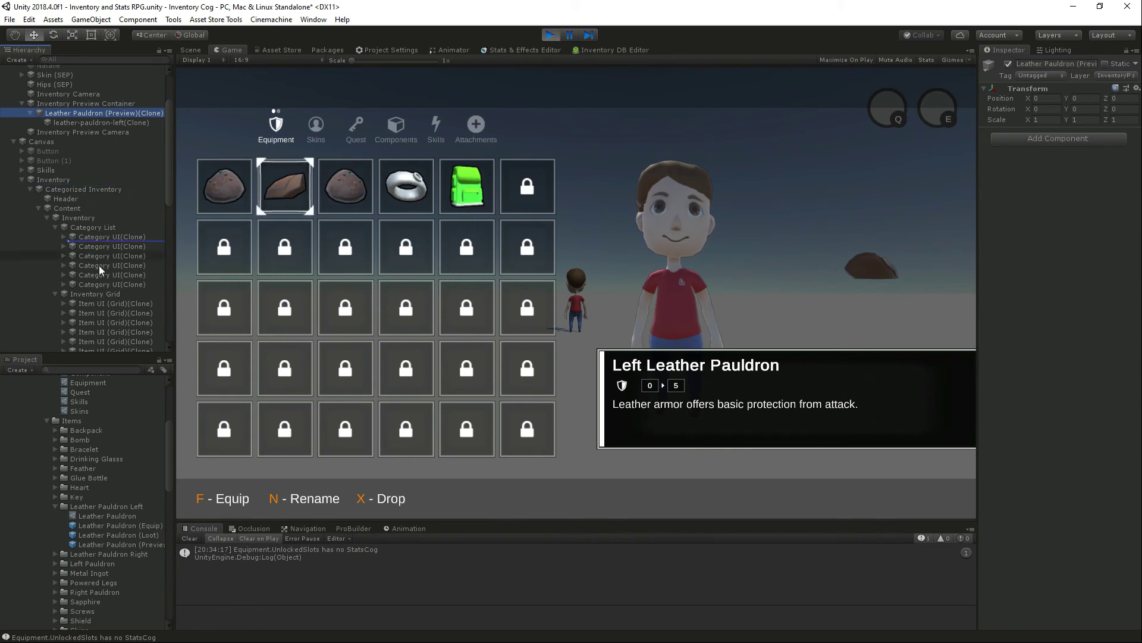
pyautogui.moveTo(100, 271); pyautogui.dragTo(132, 546)
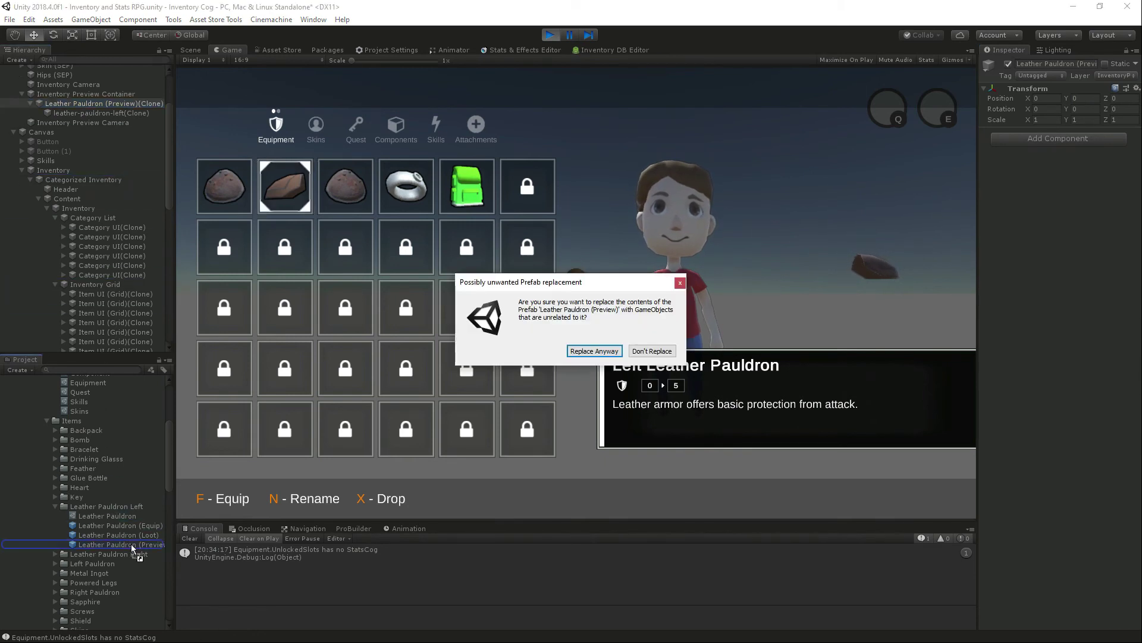
pyautogui.click(593, 352)
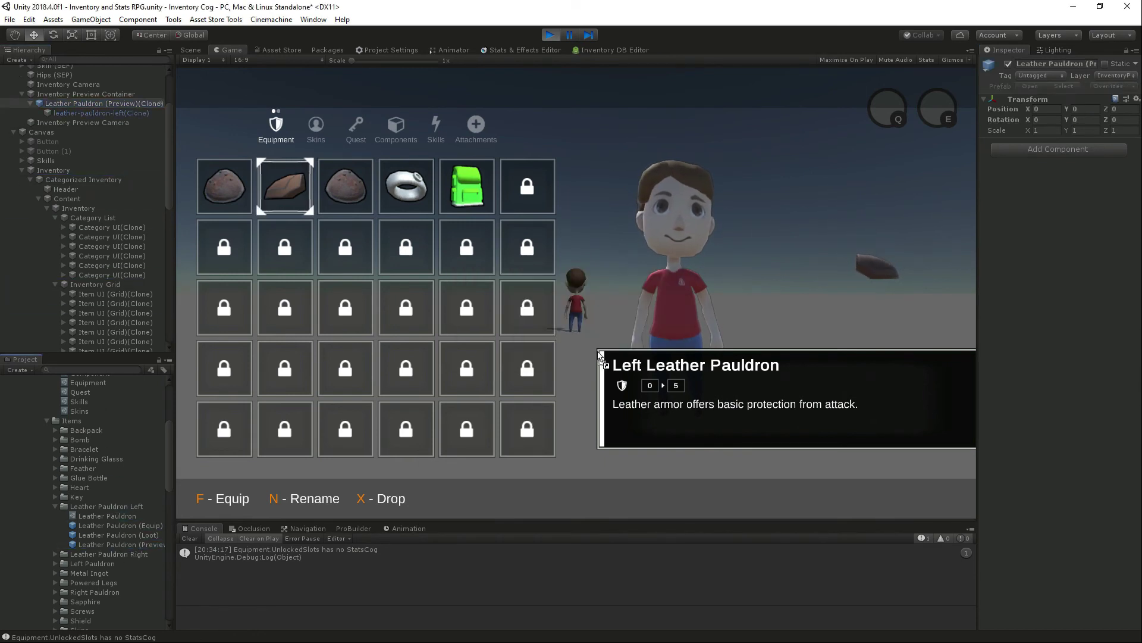
# Step: Restart the scene and check the inventory previews of the pauldrons, the bracelet and the backpack
pyautogui.click(552, 34)
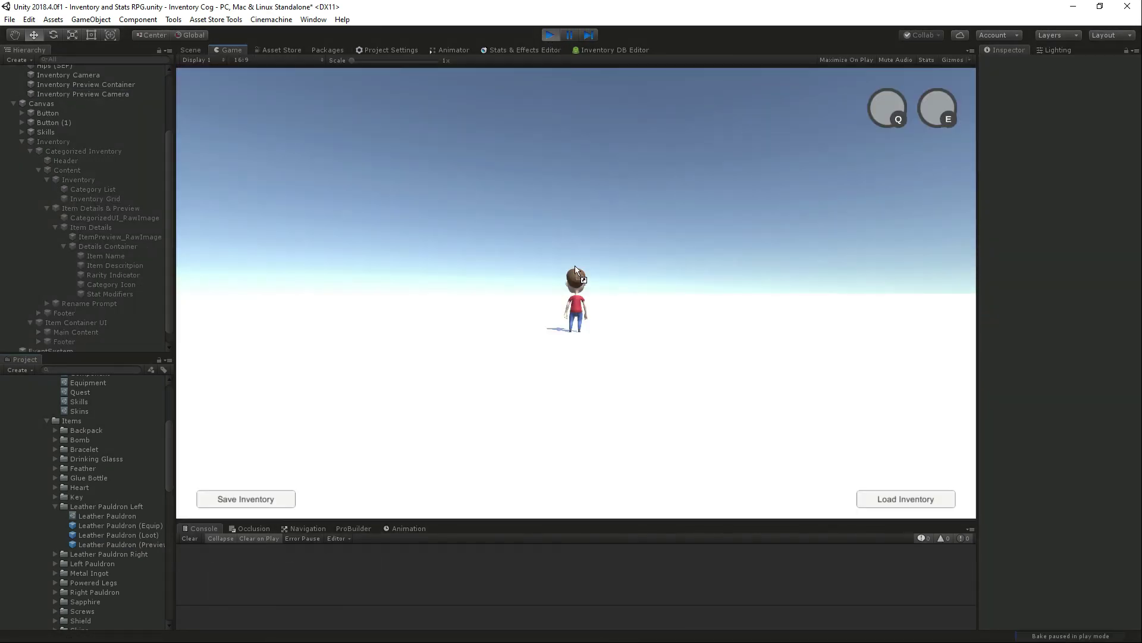
pyautogui.press('i')
pyautogui.click(296, 190)
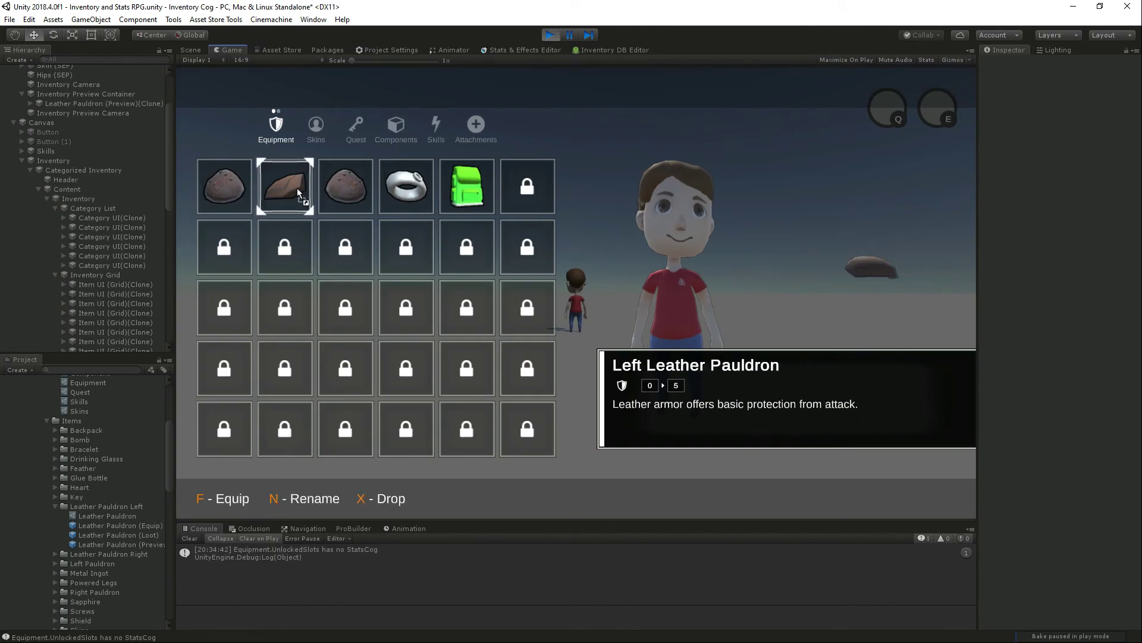
pyautogui.click(231, 189)
pyautogui.click(276, 186)
pyautogui.click(331, 188)
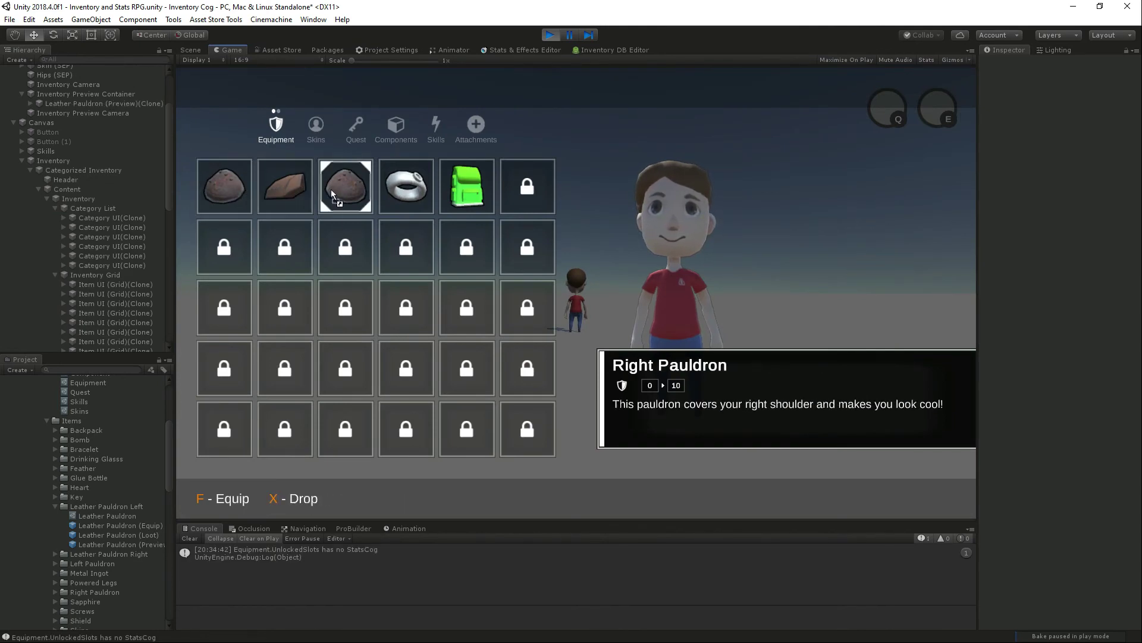
pyautogui.click(400, 187)
pyautogui.click(466, 187)
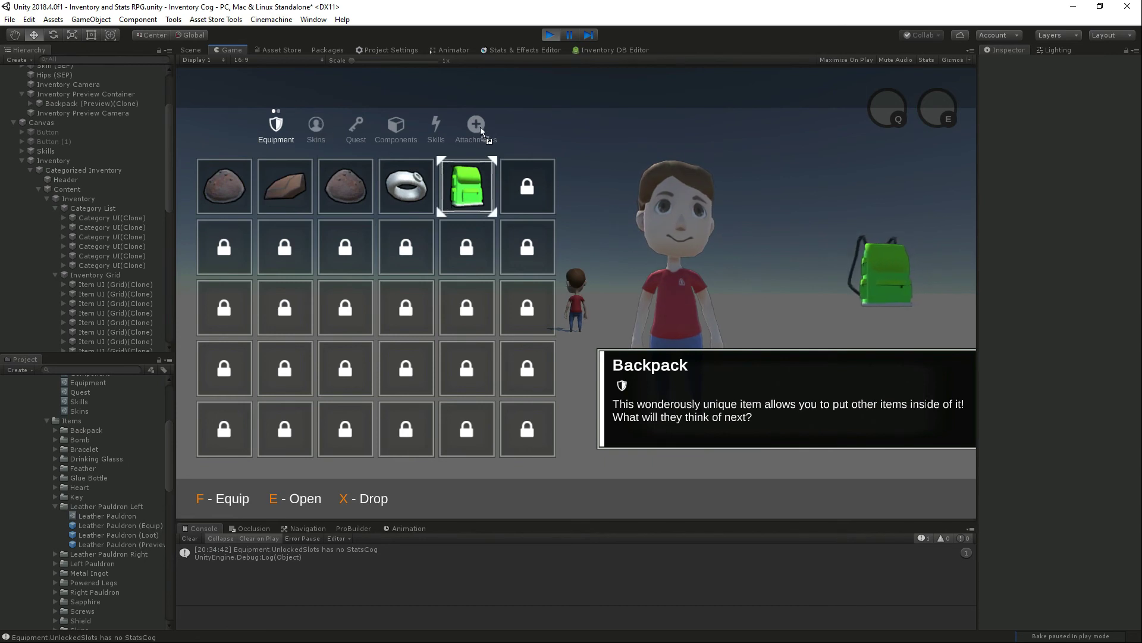
# Step: Test assigning the Feather of Lightness skill to the Q and E skill slots
pyautogui.click(433, 126)
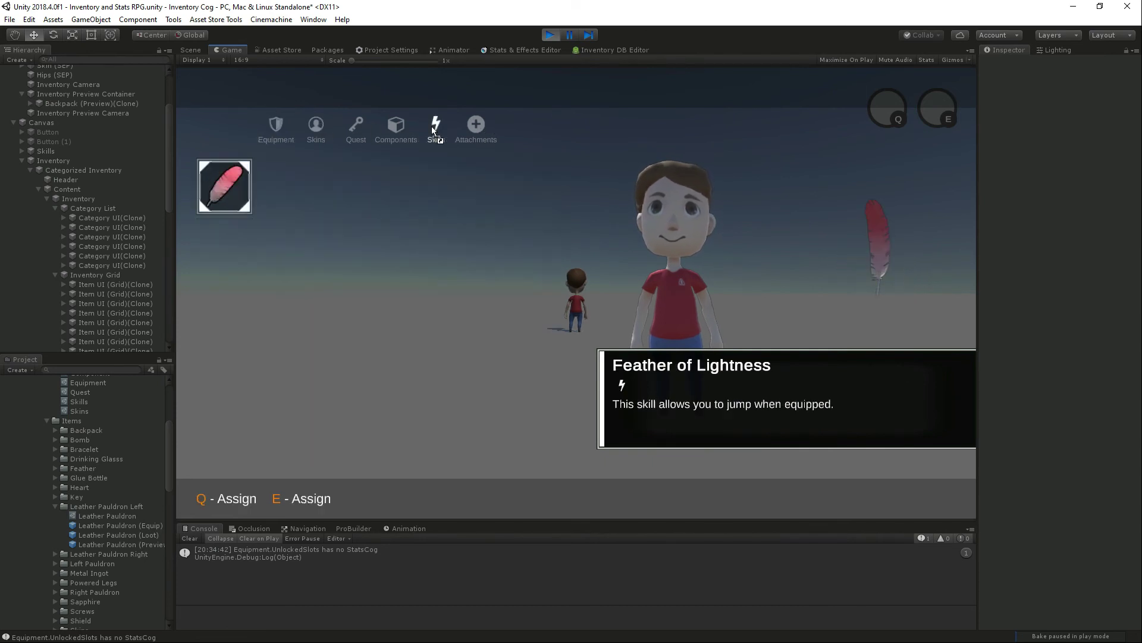
pyautogui.press('q')
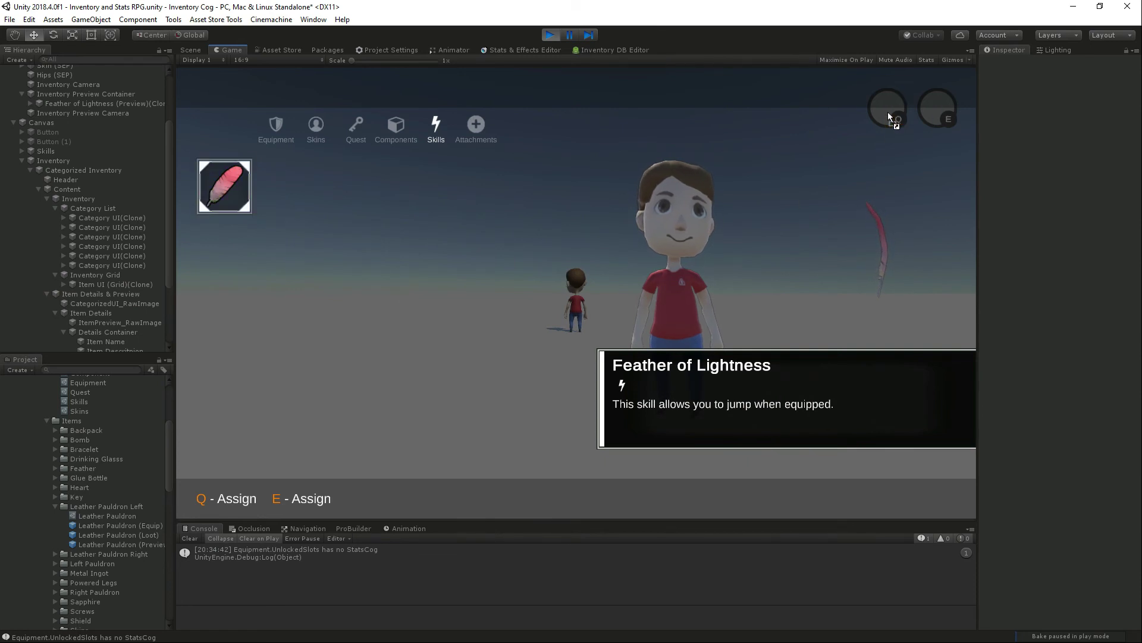
pyautogui.press('e')
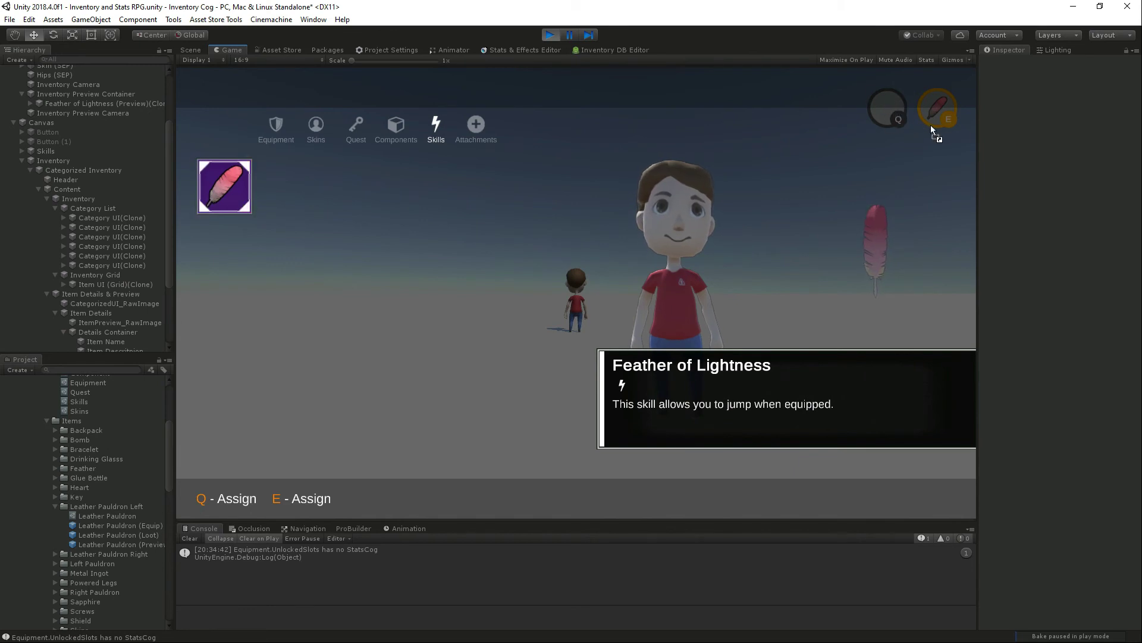
# Step: Return to the Equipment category, check the Backpack's preview and commands, and stop the scene
pyautogui.click(274, 129)
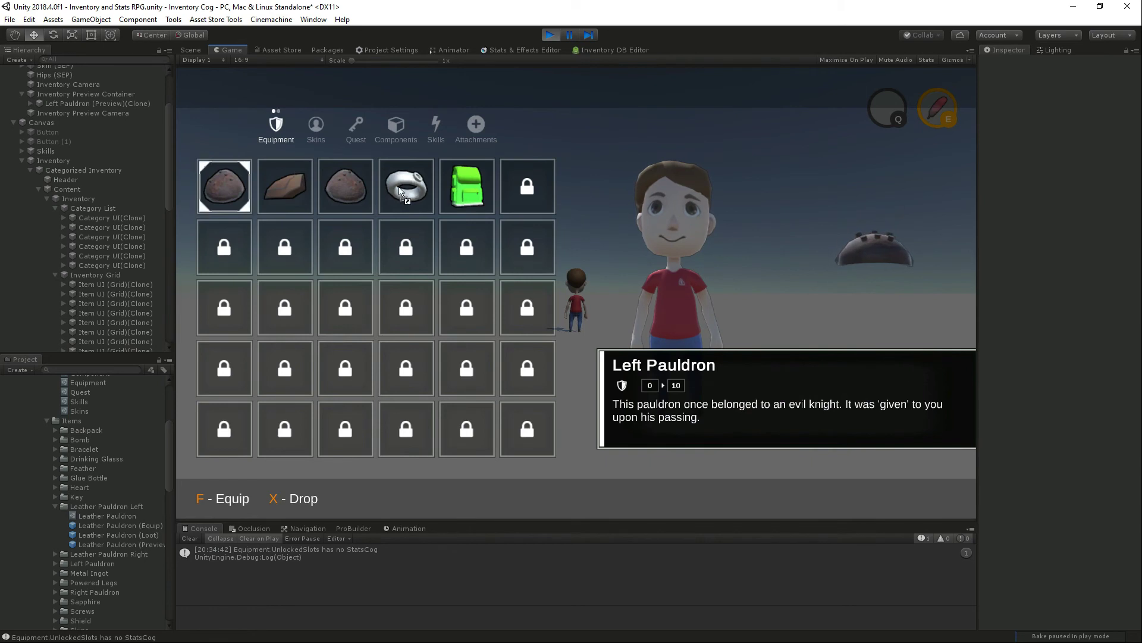
pyautogui.click(464, 189)
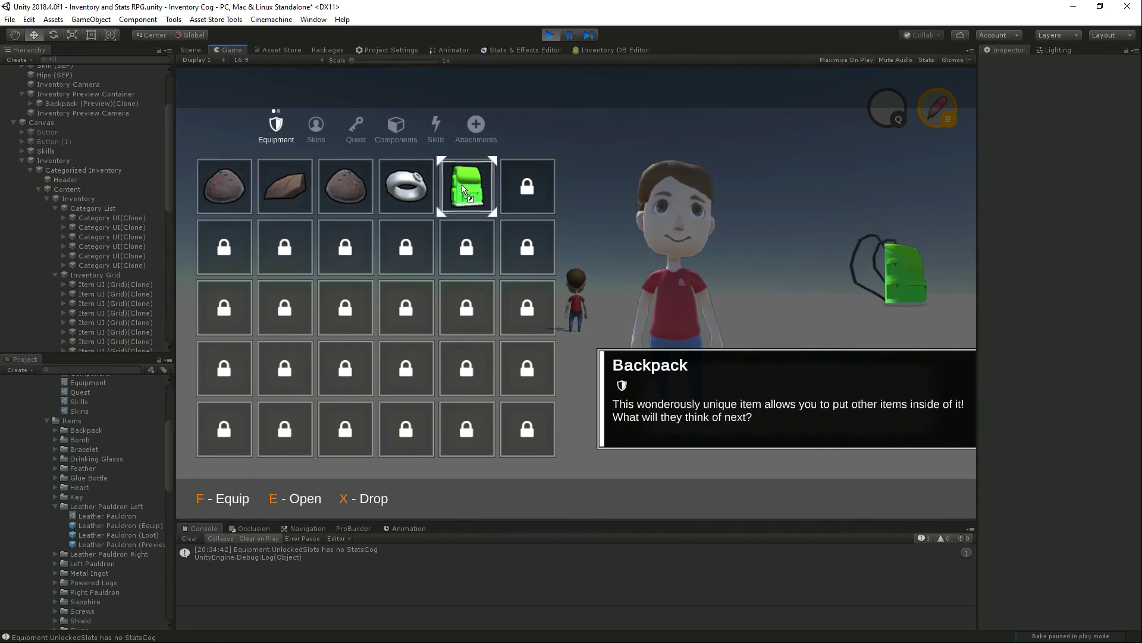
pyautogui.click(551, 35)
# Step: Frame the Inventory object under Canvas in the 2D scene view and activate it
pyautogui.click(18, 153)
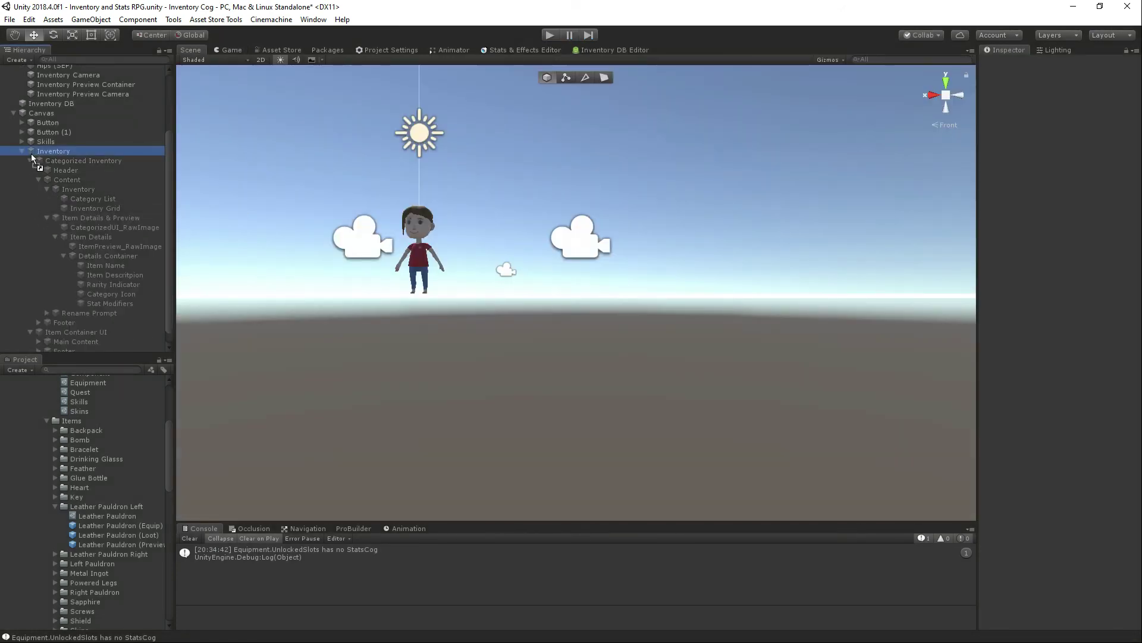
pyautogui.press('f')
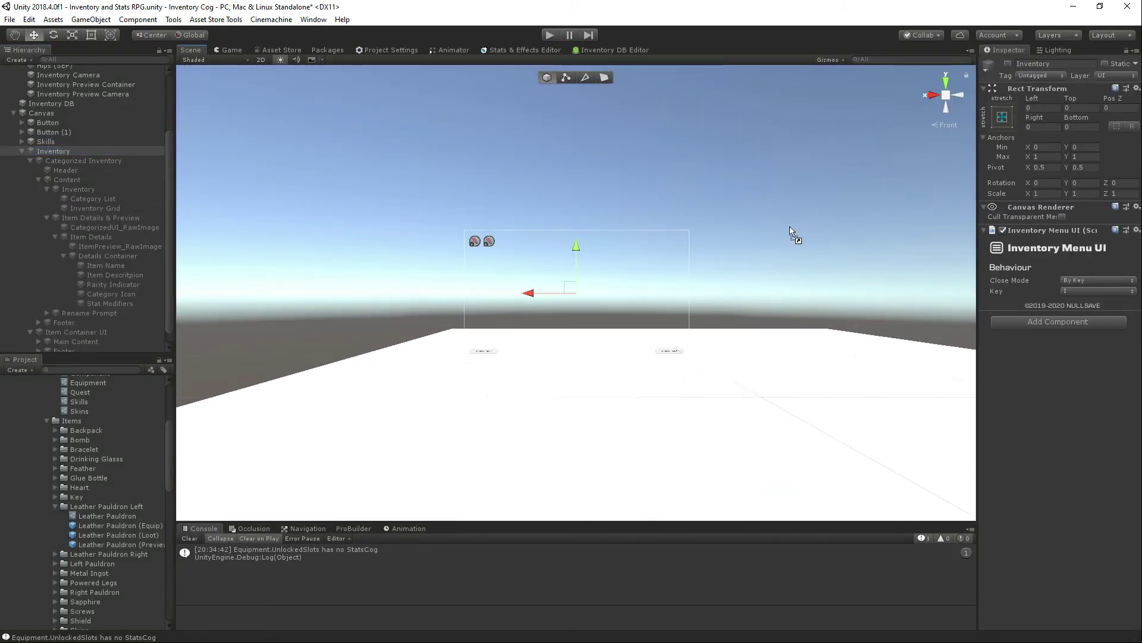
pyautogui.press('2')
pyautogui.press('t')
pyautogui.scroll(5, 589, 300)
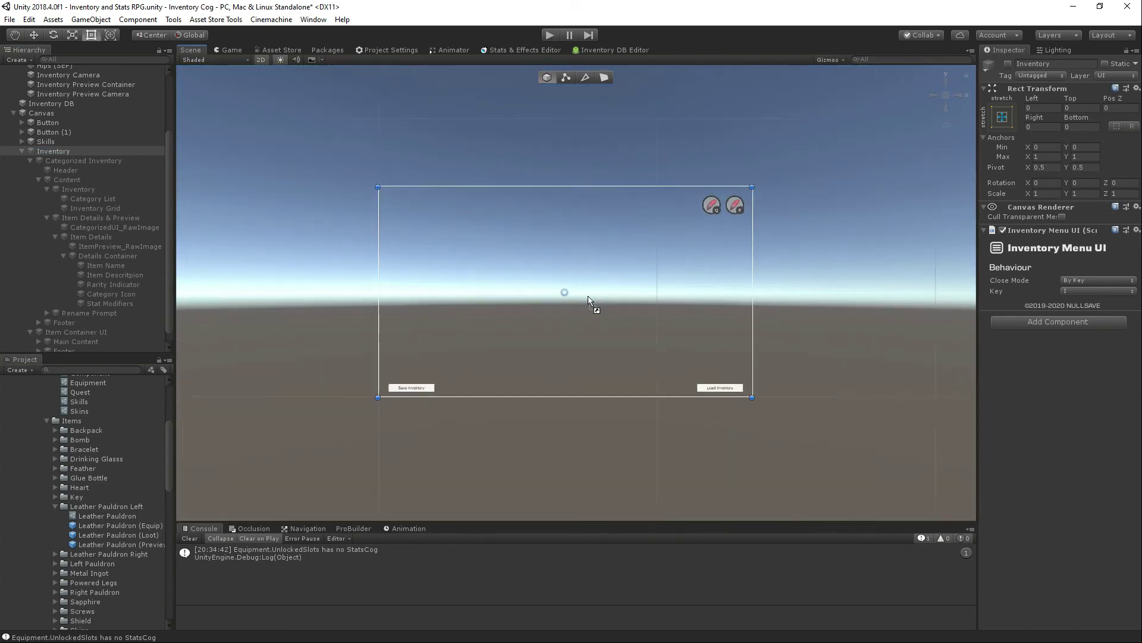
pyautogui.scroll(2, 583, 297)
pyautogui.click(1007, 63)
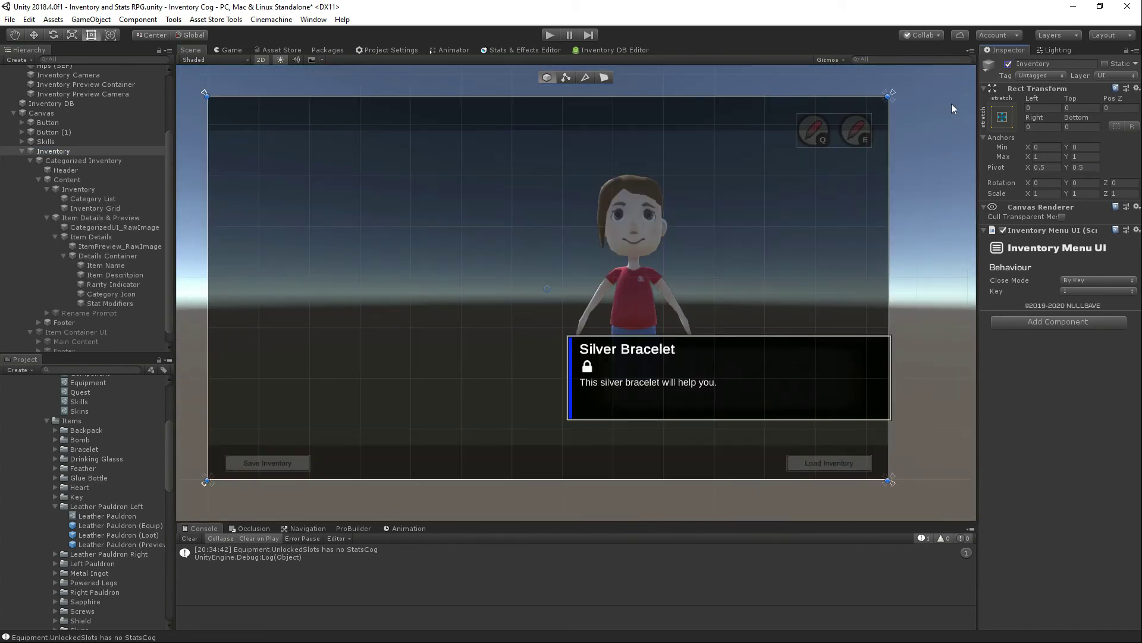
# Step: Activate the Item Container UI object under Inventory and bring its layout into view
pyautogui.scroll(-1, 33, 274)
pyautogui.click(82, 319)
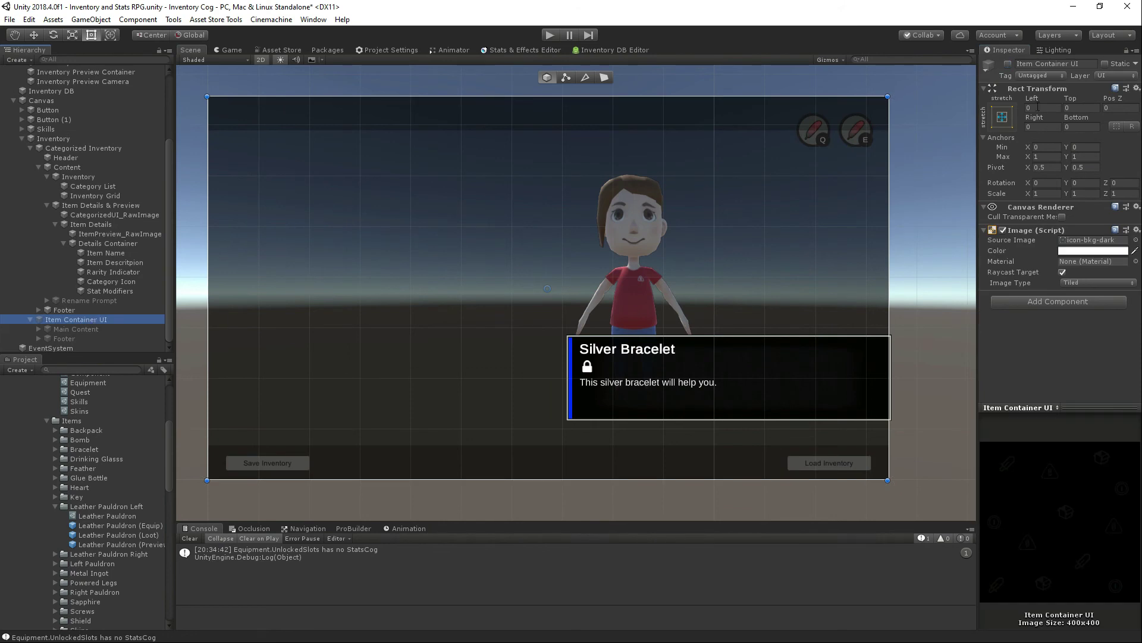
pyautogui.click(1007, 64)
pyautogui.scroll(-1, 728, 265)
pyautogui.scroll(1, 515, 277)
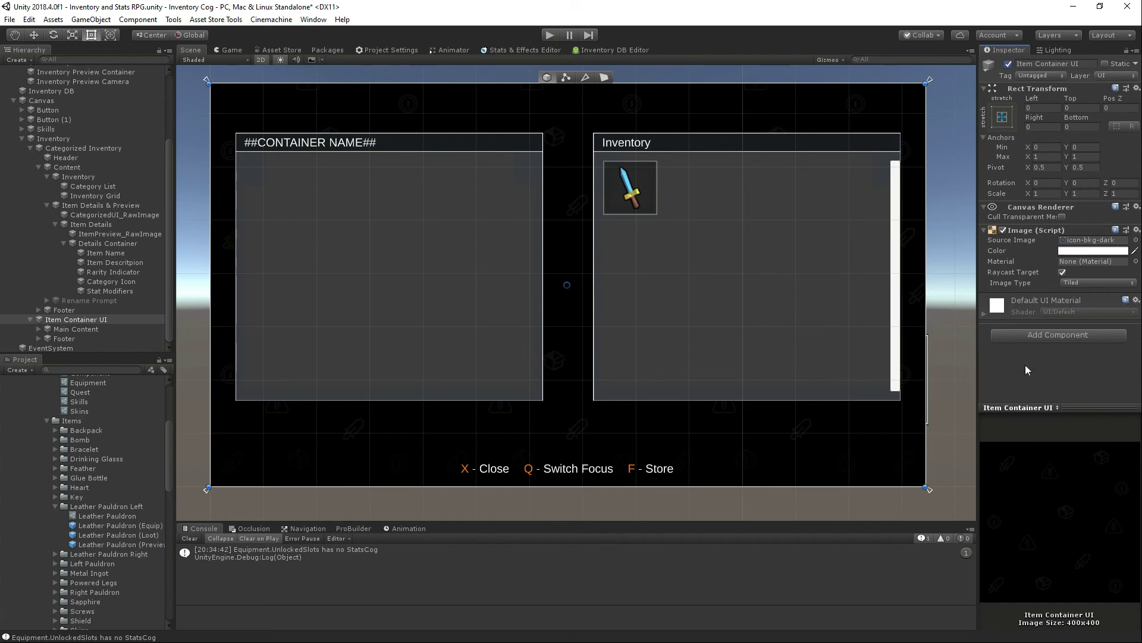
# Step: Add an Item Container Menu UI component to the Item Container UI object
pyautogui.click(1052, 334)
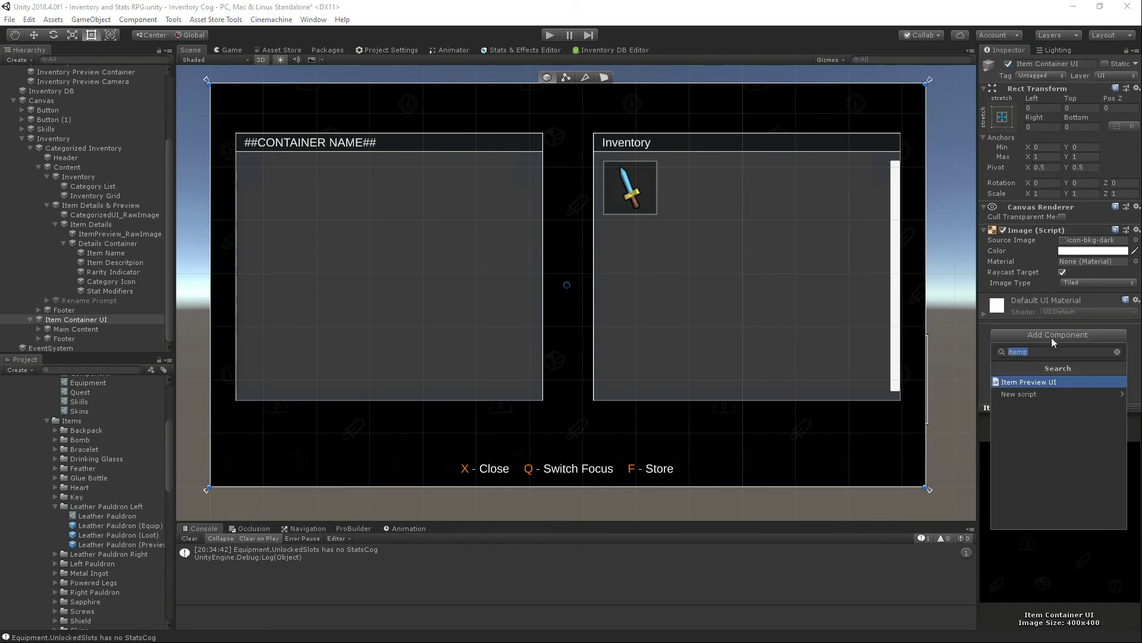
pyautogui.write('item')
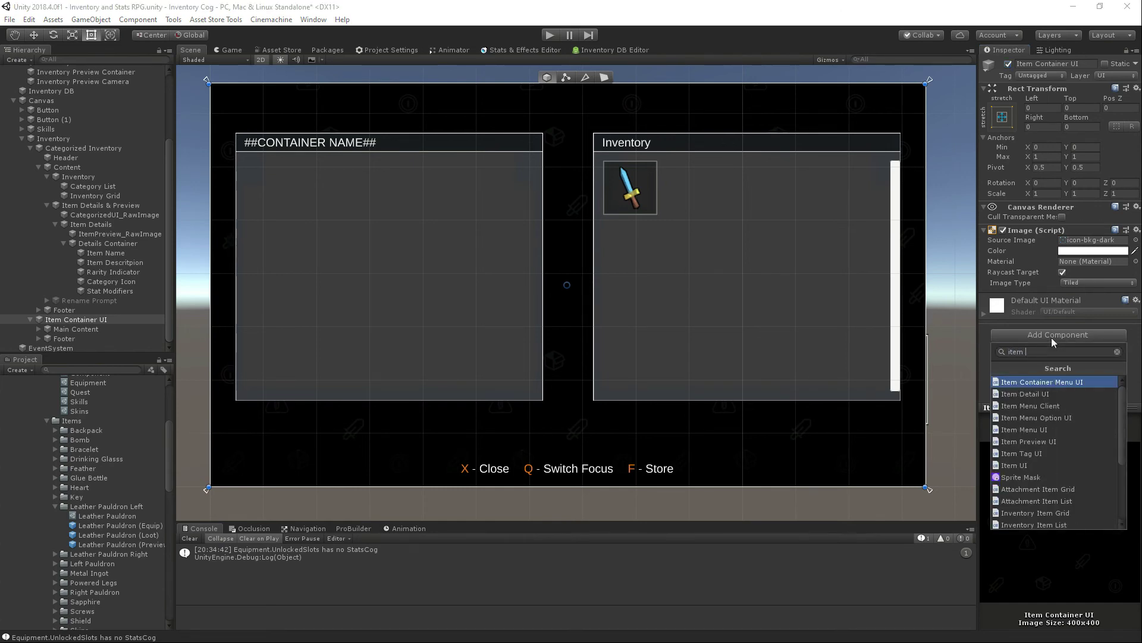
pyautogui.press('Return')
pyautogui.scroll(-1, 1050, 338)
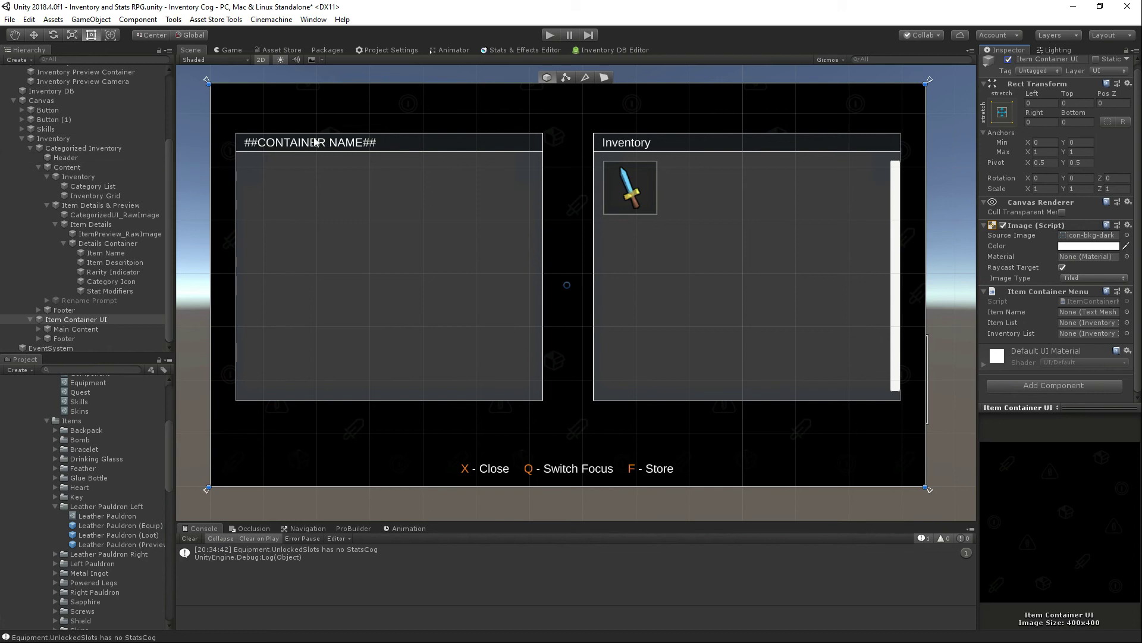
# Step: Expand Main Content and its Container, and assign Container Name as the Item Name reference of the Item Container Menu component
pyautogui.click(39, 329)
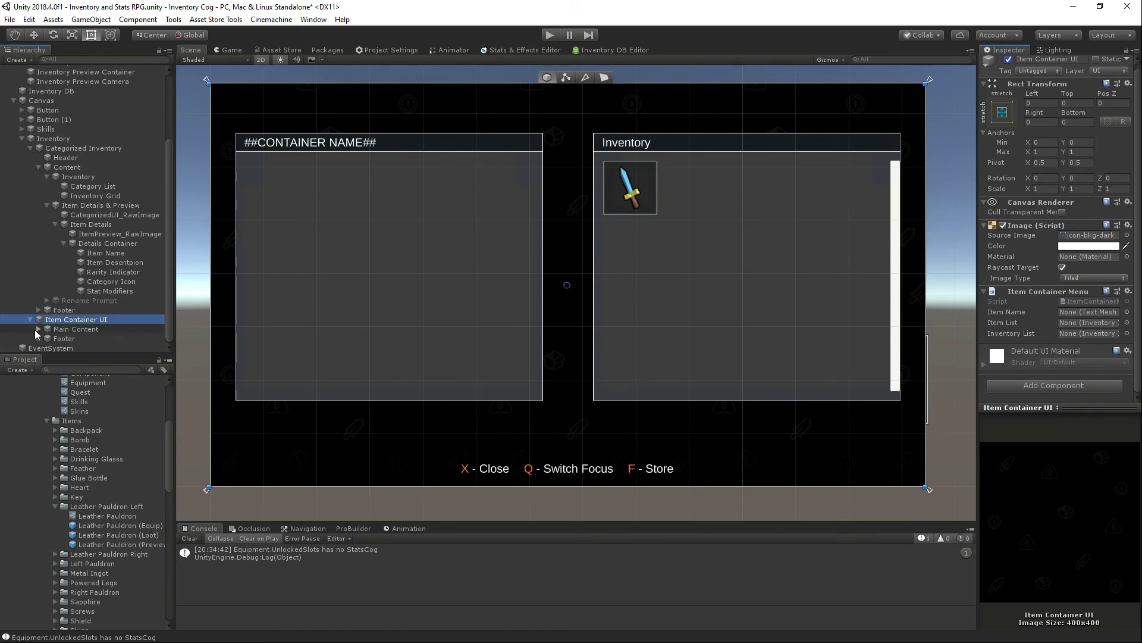
pyautogui.scroll(-1, 38, 327)
pyautogui.click(47, 319)
pyautogui.scroll(-1, 47, 324)
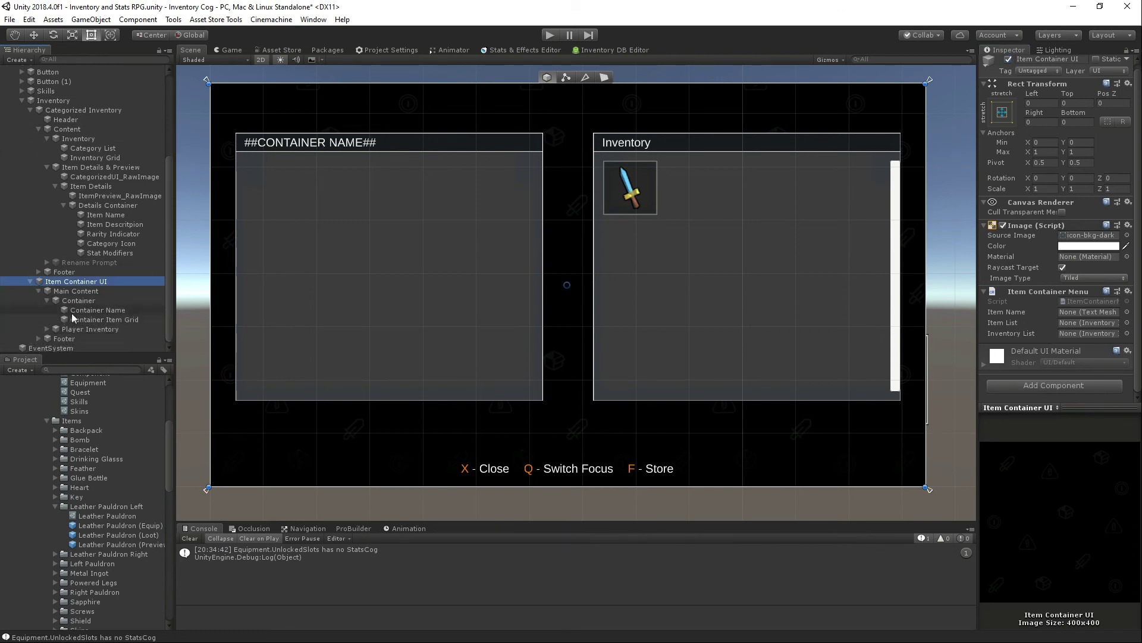
pyautogui.moveTo(75, 314); pyautogui.dragTo(1075, 315)
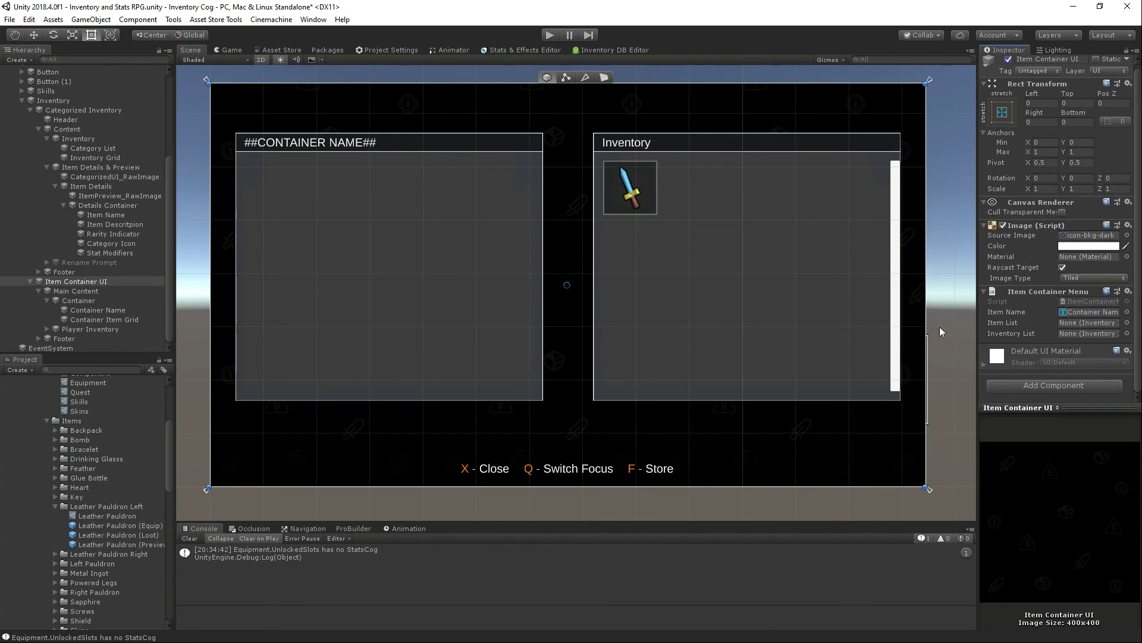
# Step: Expand Player Inventory and add an Inventory Item Grid component to the Container Item Grid object
pyautogui.click(46, 329)
pyautogui.scroll(-1, 47, 326)
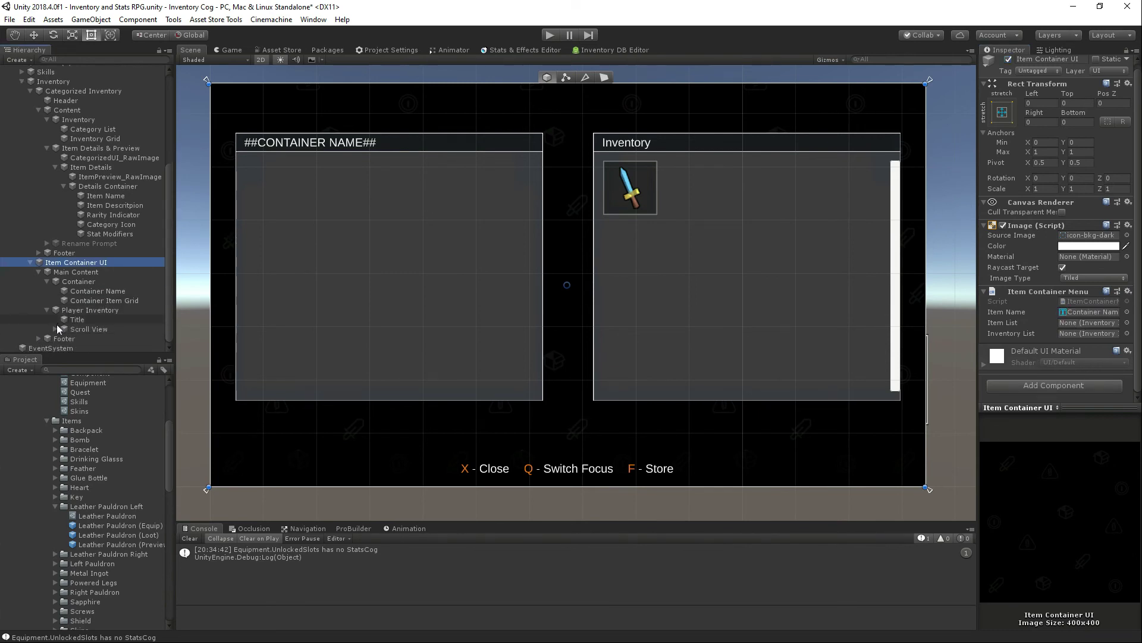
pyautogui.click(106, 301)
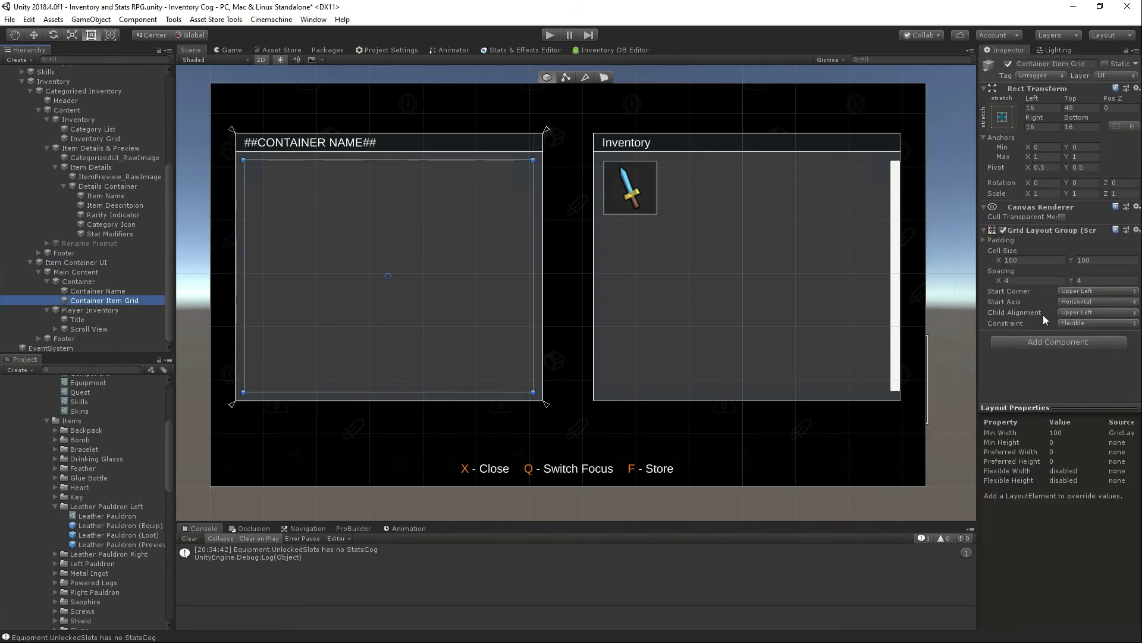
pyautogui.click(1051, 339)
pyautogui.write('item gr')
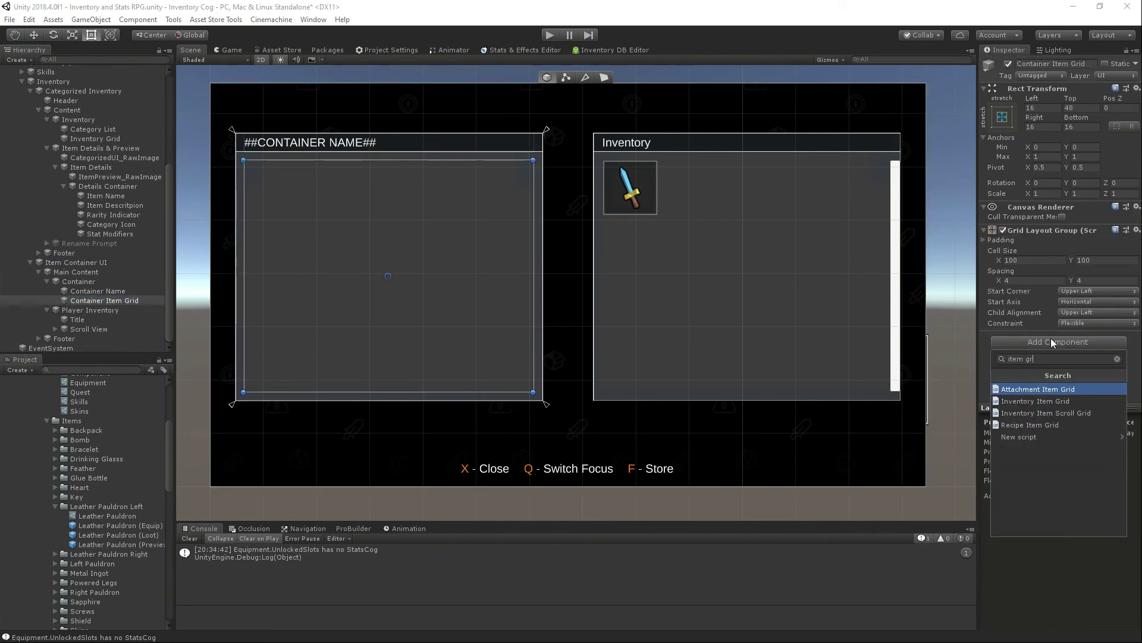
pyautogui.press('Down')
pyautogui.press('Return')
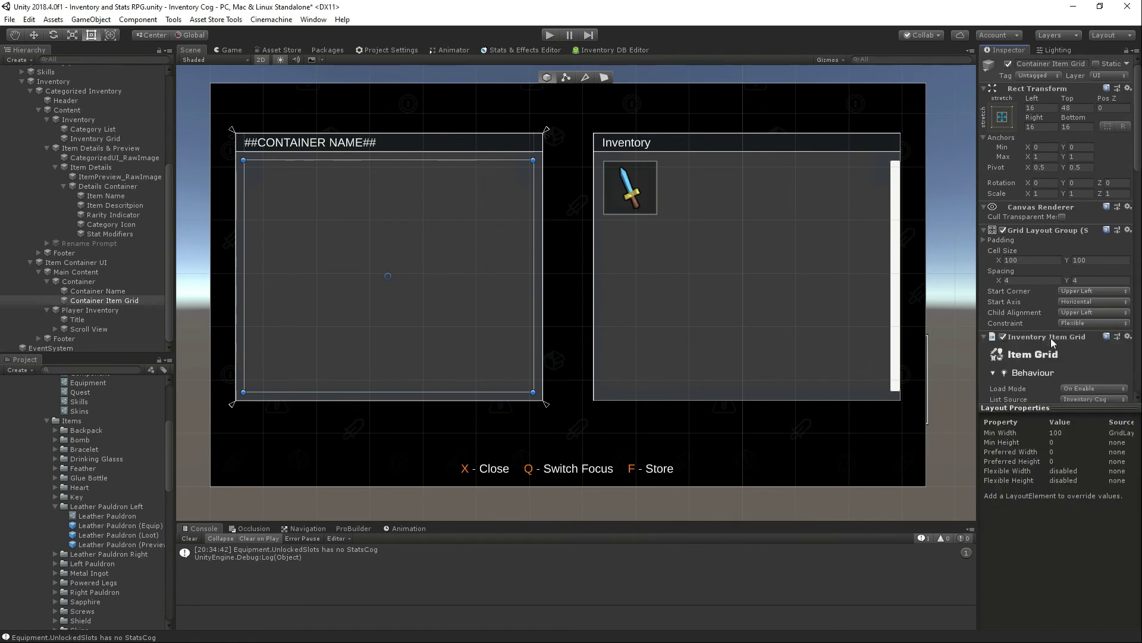
# Step: Set the Container Item Grid's Load Mode to Manual and assign the Item UI (Grid) prefab as its Item UI Prefab
pyautogui.scroll(-4, 1051, 338)
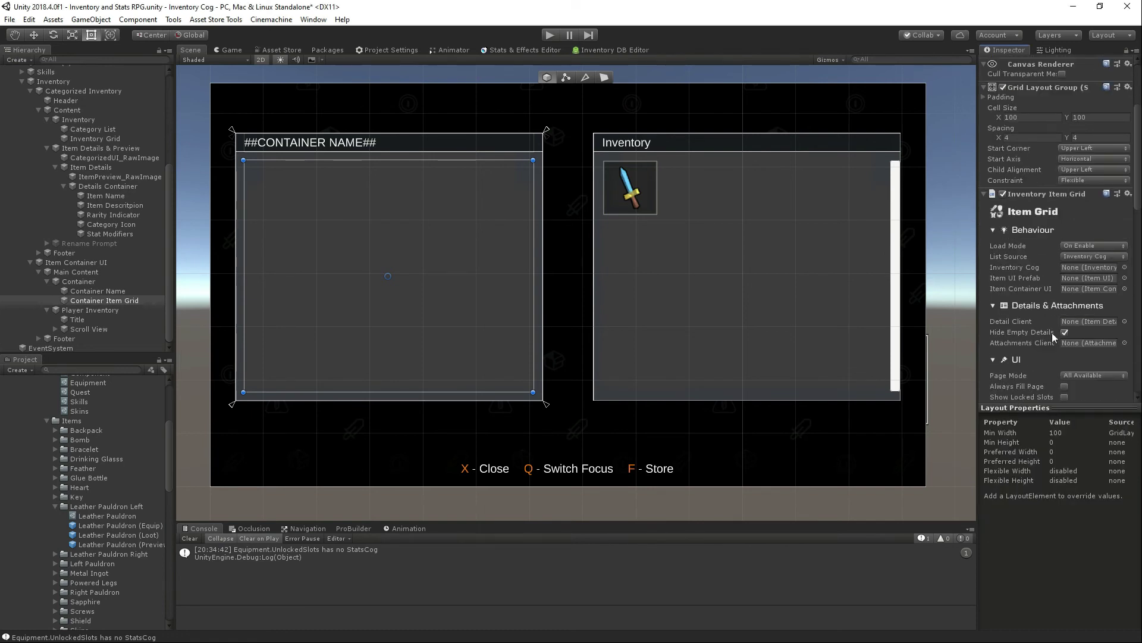
pyautogui.click(1084, 245)
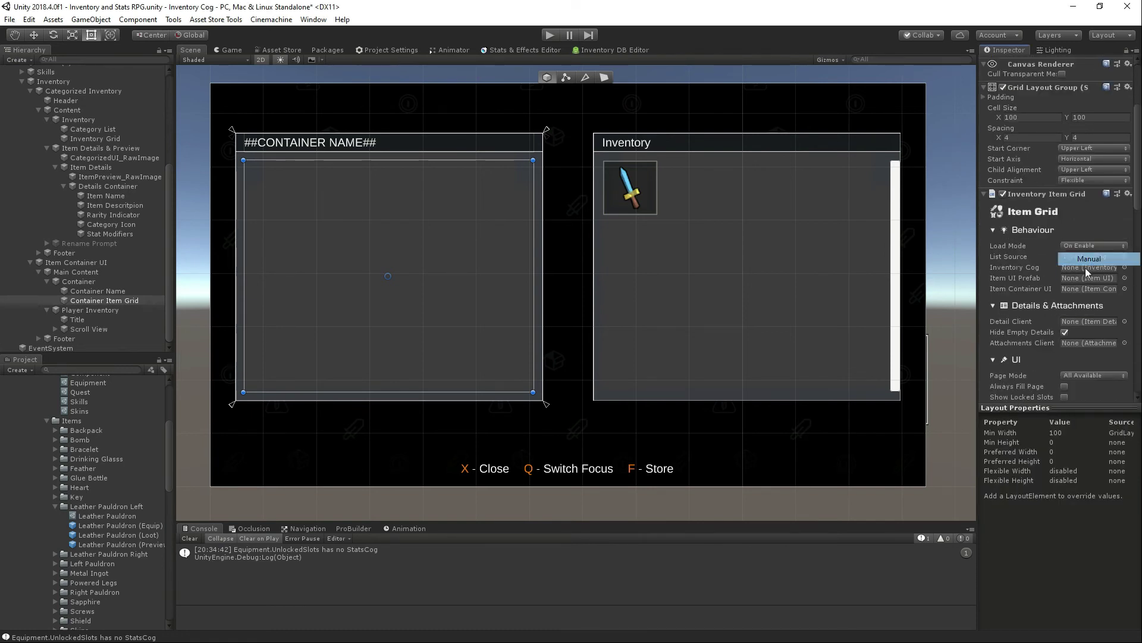
pyautogui.scroll(-1, 1087, 305)
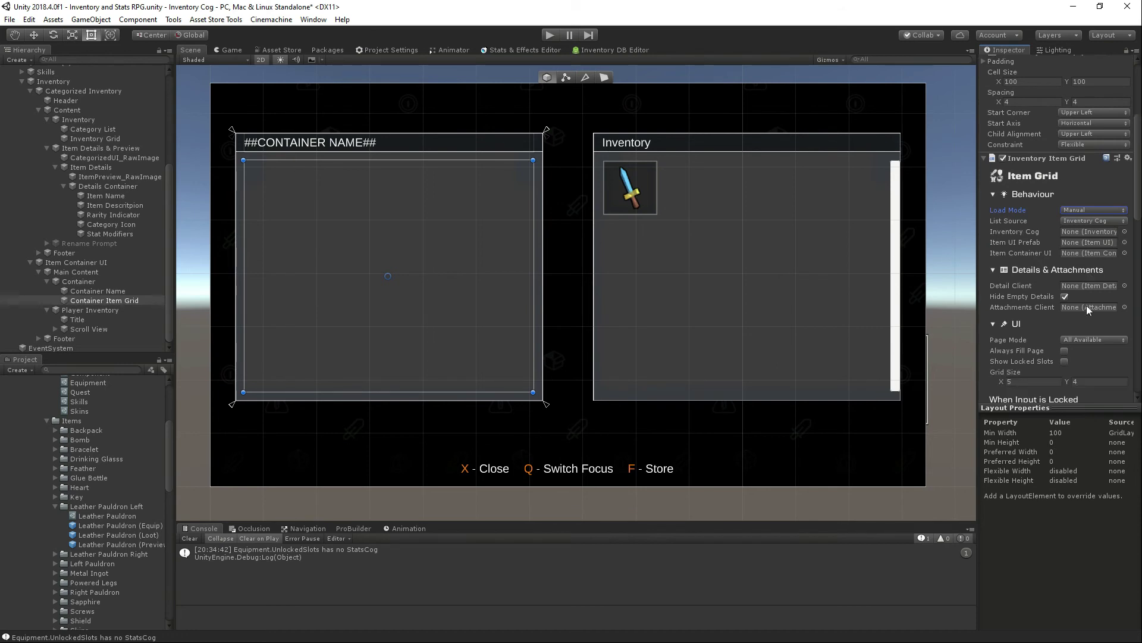
pyautogui.scroll(-2, 1026, 249)
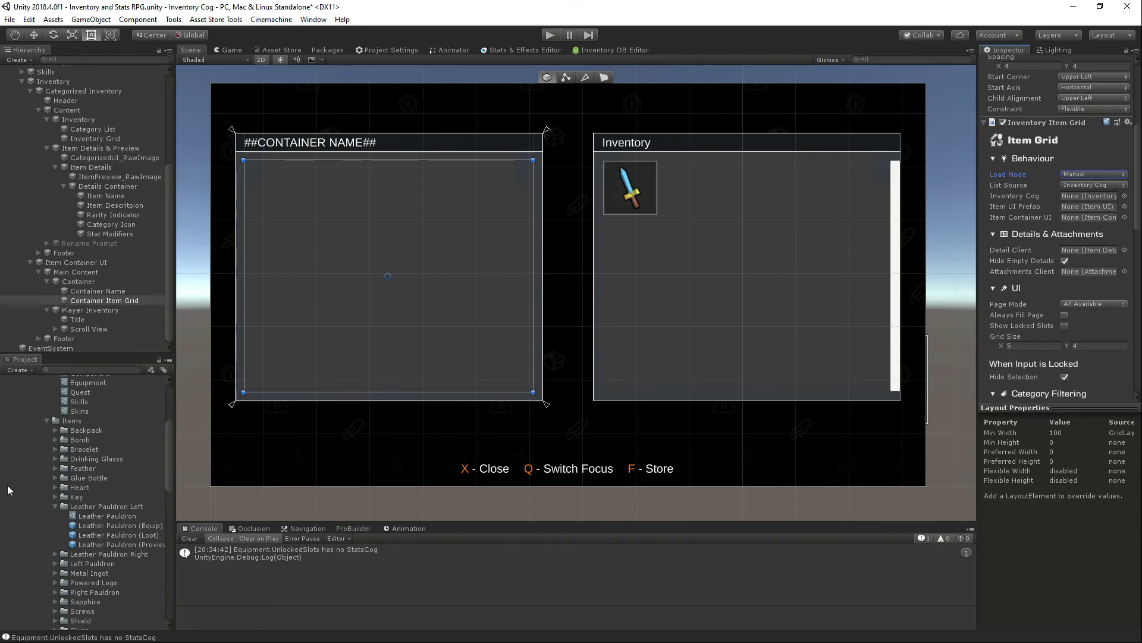
pyautogui.scroll(-15, 102, 510)
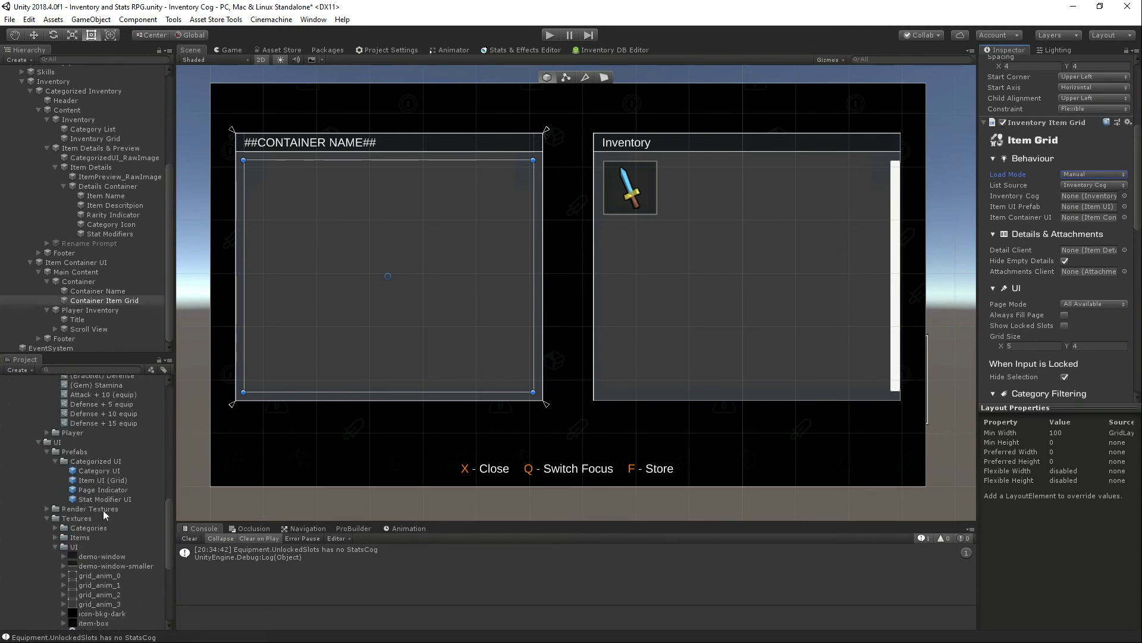
pyautogui.moveTo(95, 484); pyautogui.dragTo(1044, 277)
pyautogui.scroll(-2, 1046, 274)
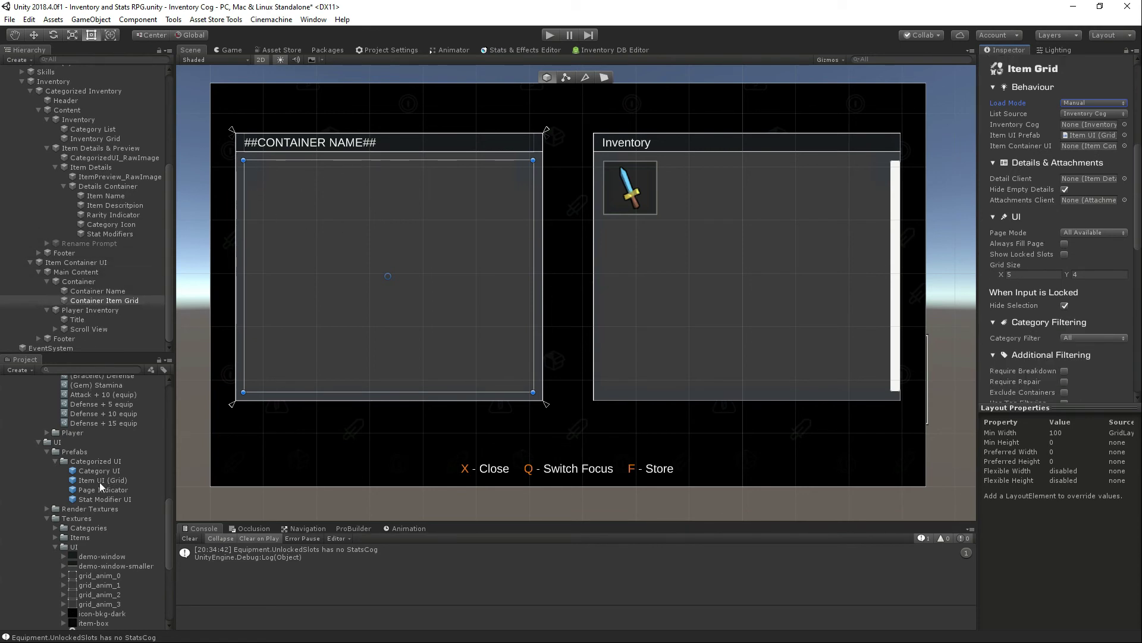
# Step: Test the grid layout by placing an Item UI (Grid) prefab in Container Item Grid and duplicating it into a fourth row
pyautogui.moveTo(87, 480); pyautogui.dragTo(108, 305)
pyautogui.hotkey('ctrl', 'd')
pyautogui.hotkey('ctrl', 'd')
pyautogui.hotkey('ctrl', 'd')
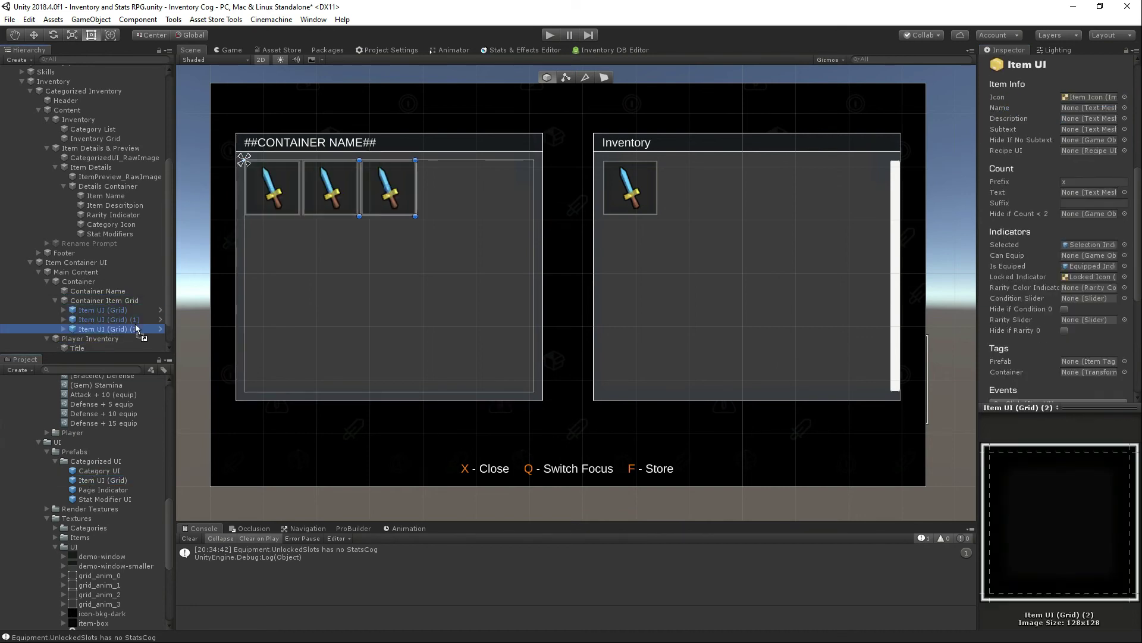
pyautogui.hotkey('ctrl', 'd')
pyautogui.hotkey('ctrl', 'd')
pyautogui.hotkey('ctrl', 'd')
pyautogui.hotkey('ctrl', 'd')
pyautogui.hotkey('ctrl', 'd')
pyautogui.hotkey('ctrl', 'd')
pyautogui.hotkey('ctrl', 'd')
pyautogui.hotkey('ctrl', 'd')
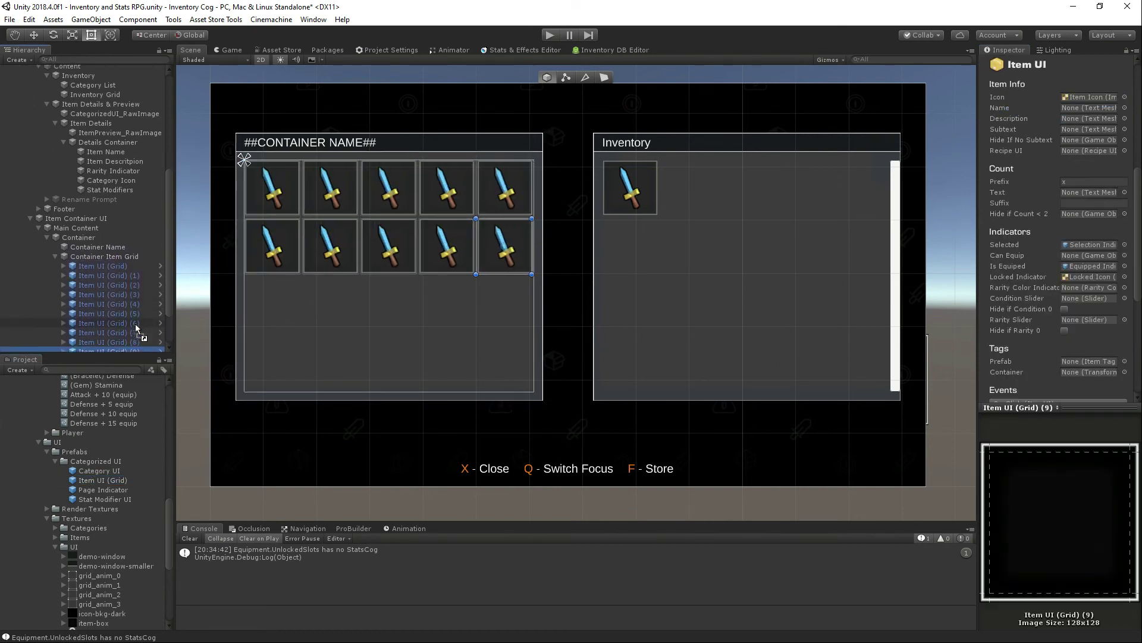
pyautogui.hotkey('ctrl', 'd')
pyautogui.hotkey('ctrl', 'd')
pyautogui.hotkey('ctrl', 'd')
pyautogui.hotkey('ctrl', 'd')
pyautogui.hotkey('ctrl', 'd')
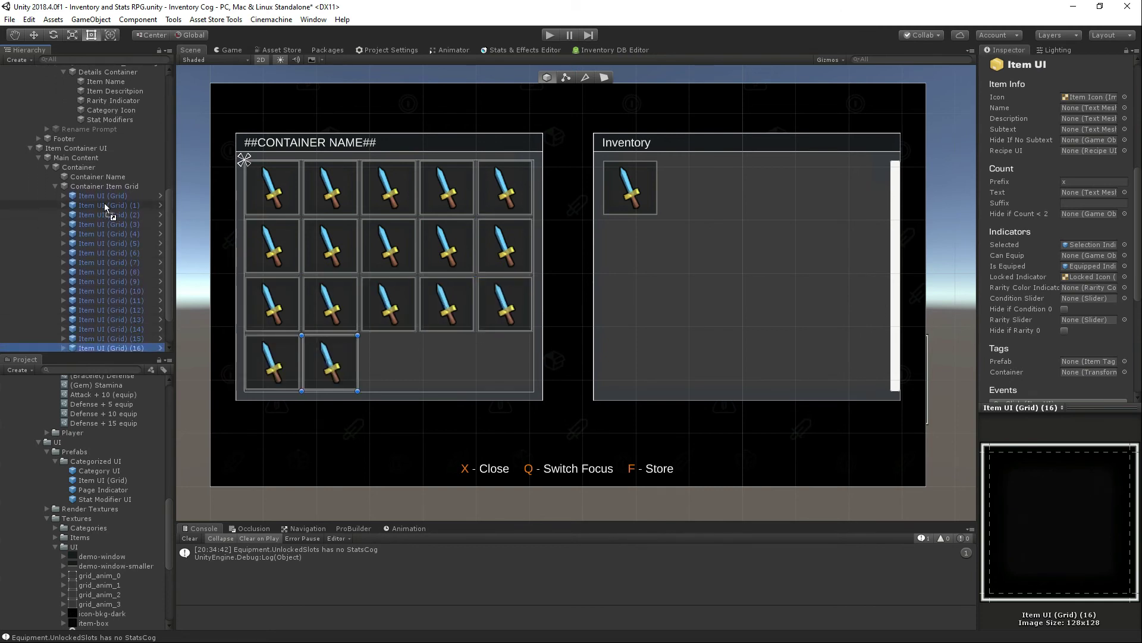
# Step: Delete all the test Item UI (Grid) instances from Container Item Grid
pyautogui.click(95, 197)
pyautogui.press('Delete')
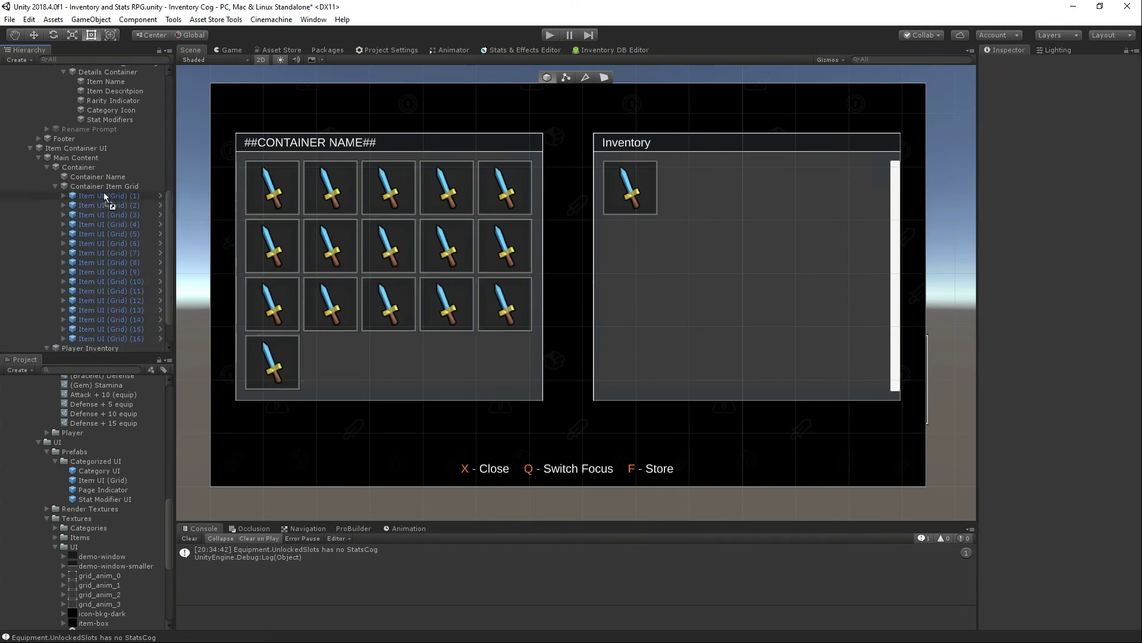
pyautogui.keyDown('shift'); pyautogui.click(116, 332); pyautogui.keyUp('shift')
pyautogui.keyDown('shift'); pyautogui.click(117, 336); pyautogui.keyUp('shift')
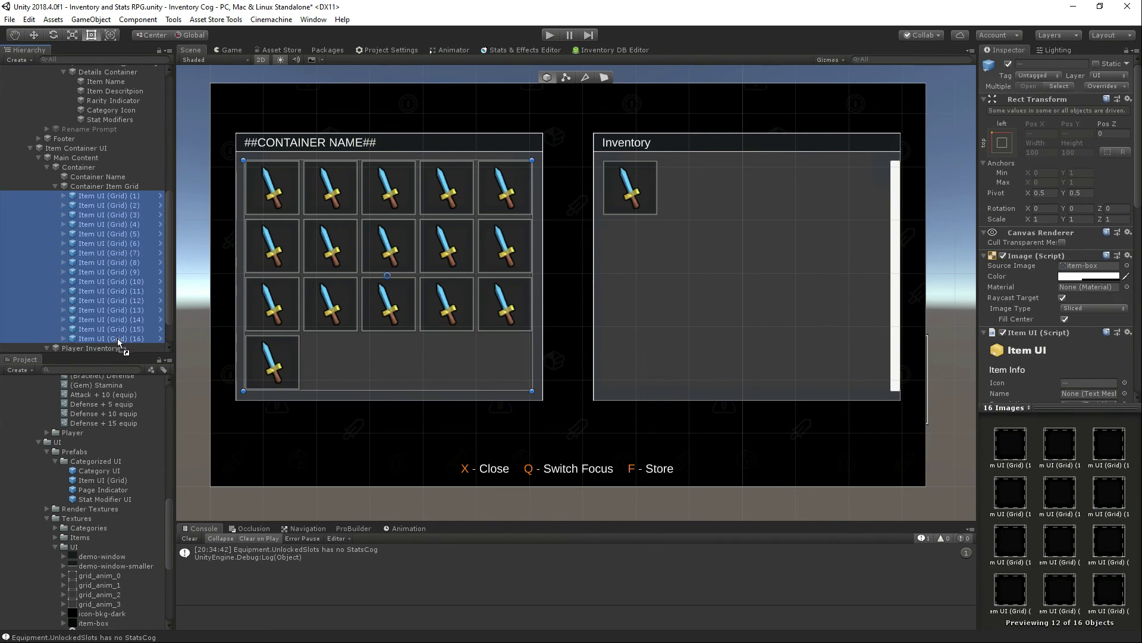
pyautogui.press('Delete')
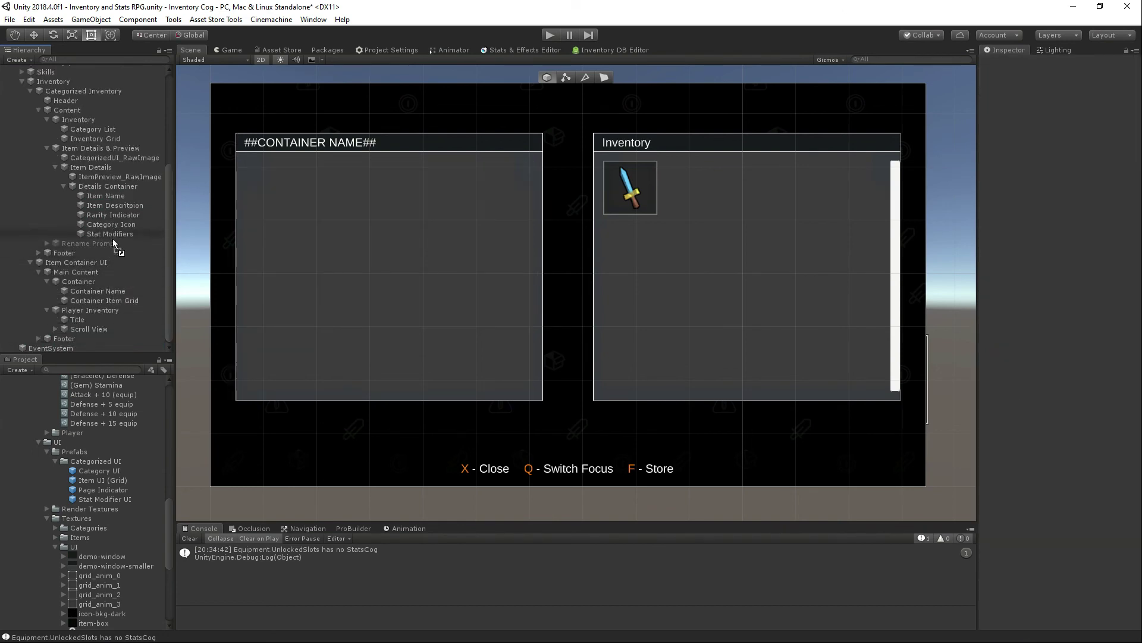
# Step: Review the Container Item Grid's settings and assign it as the Item List of the Item Container Menu on Item Container UI
pyautogui.click(117, 298)
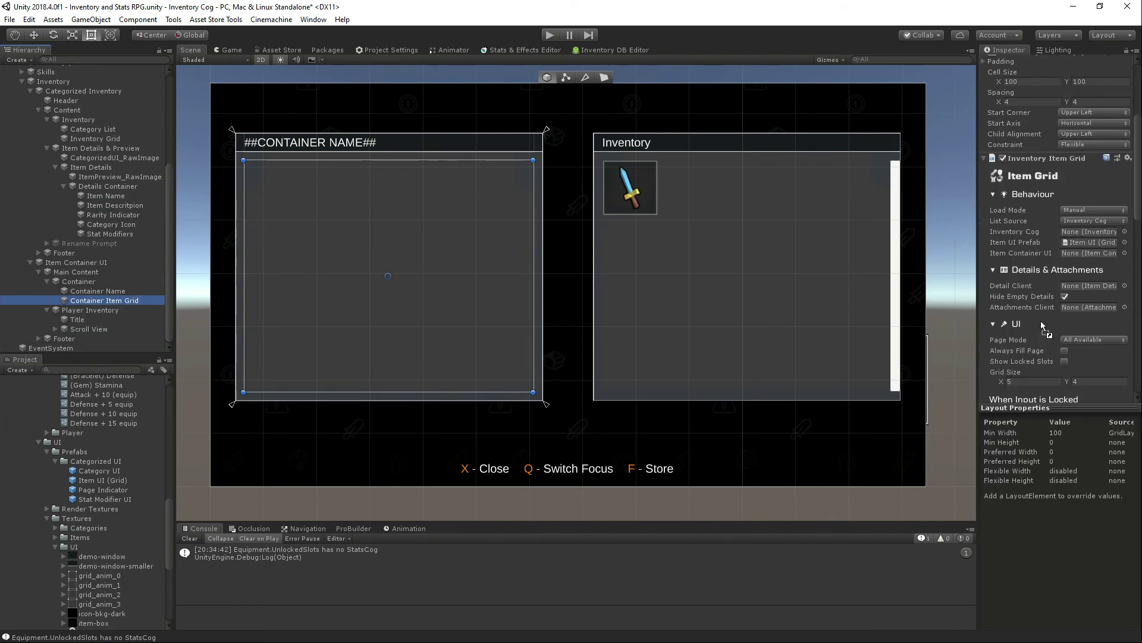
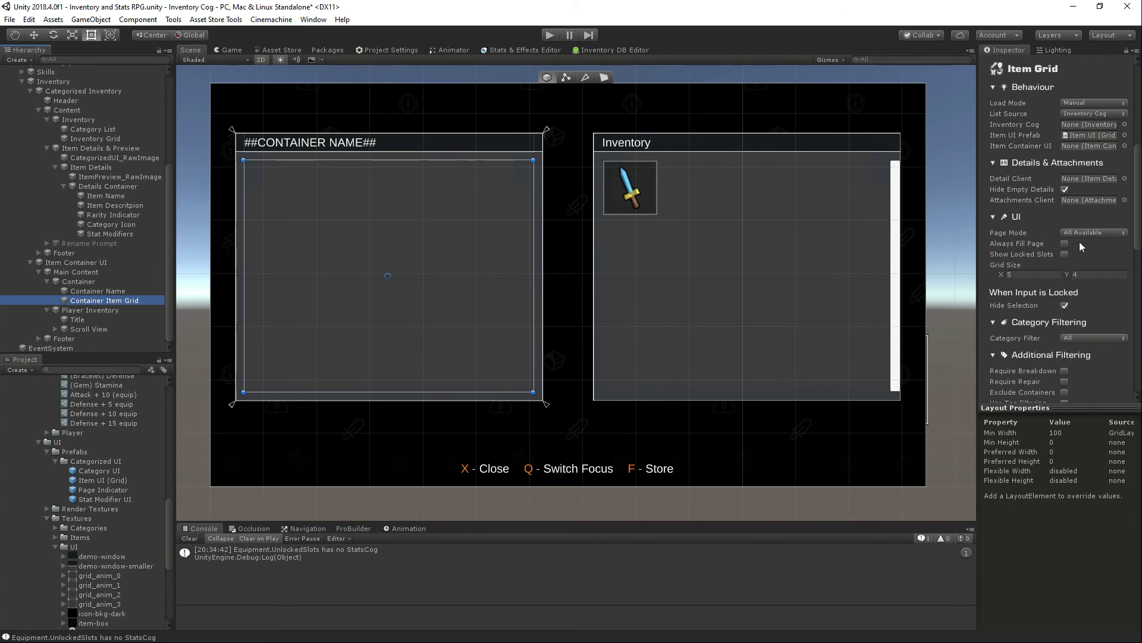
pyautogui.scroll(-7, 1079, 241)
pyautogui.scroll(3, 1085, 288)
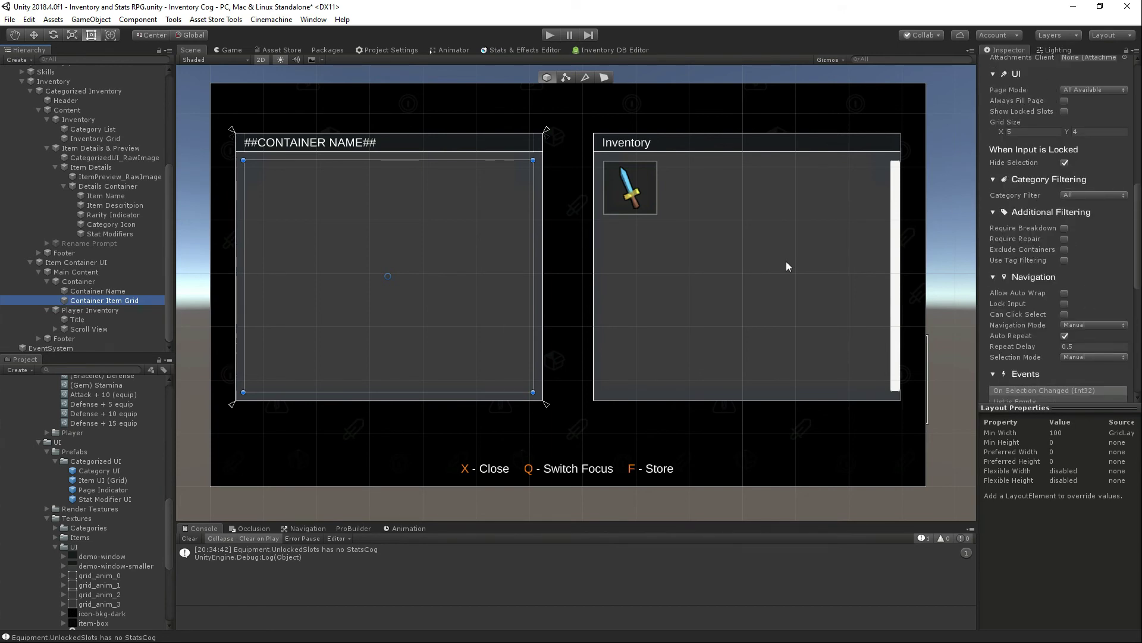
pyautogui.click(91, 262)
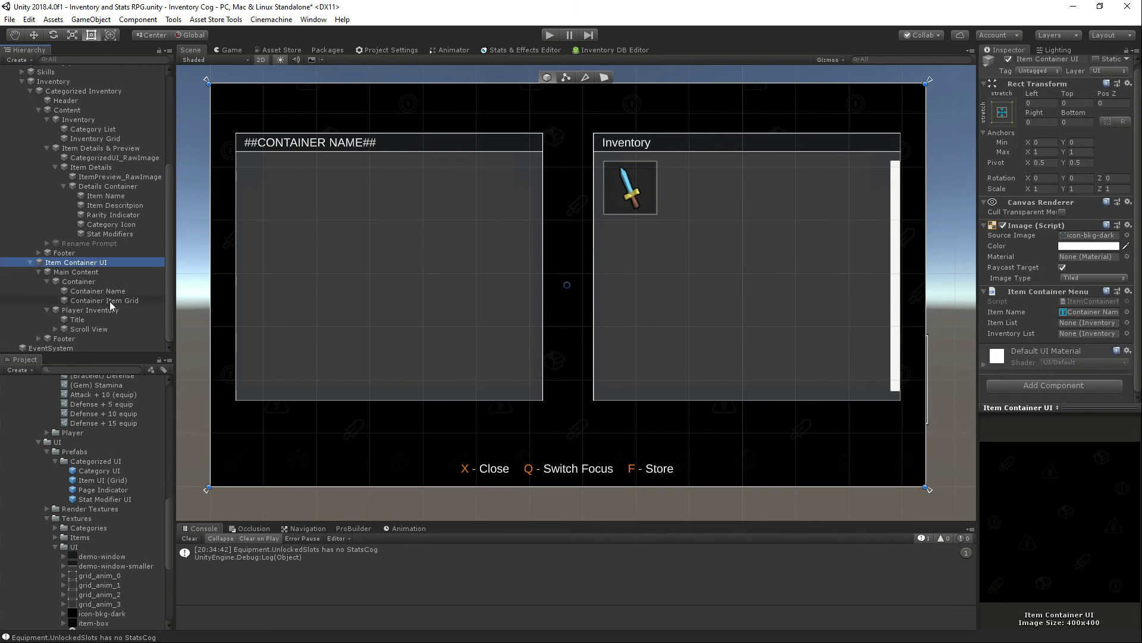
pyautogui.moveTo(110, 301); pyautogui.dragTo(1069, 325)
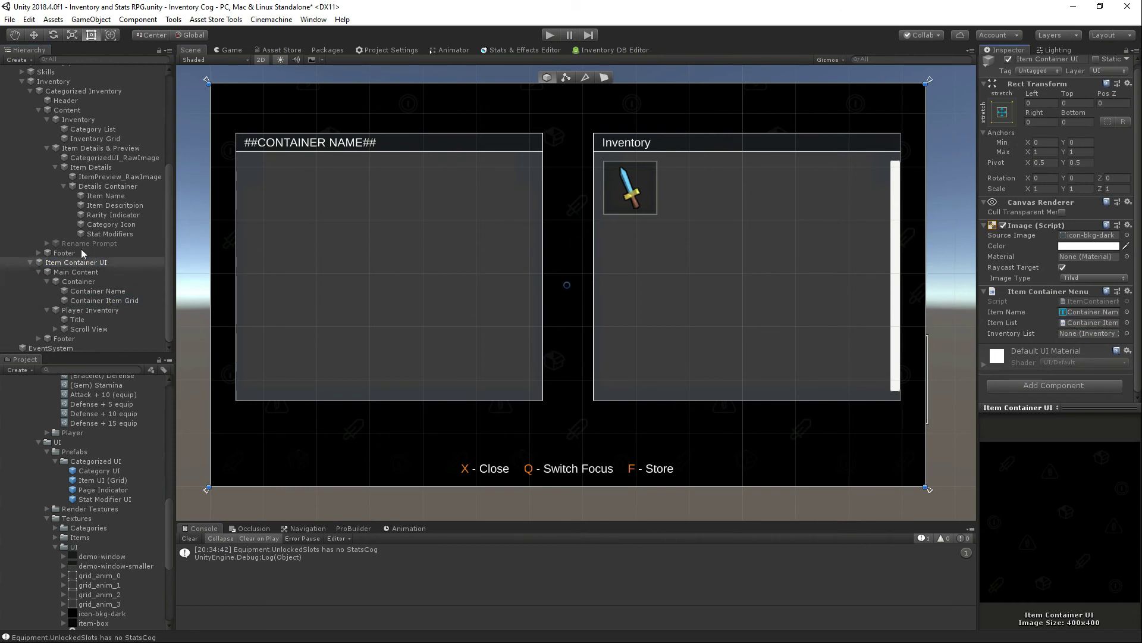
# Step: Expand the Player Inventory's Scroll View and remove the existing Inventory Item Scroll Grid component from Inventory Scroll Grid
pyautogui.click(88, 323)
pyautogui.click(87, 329)
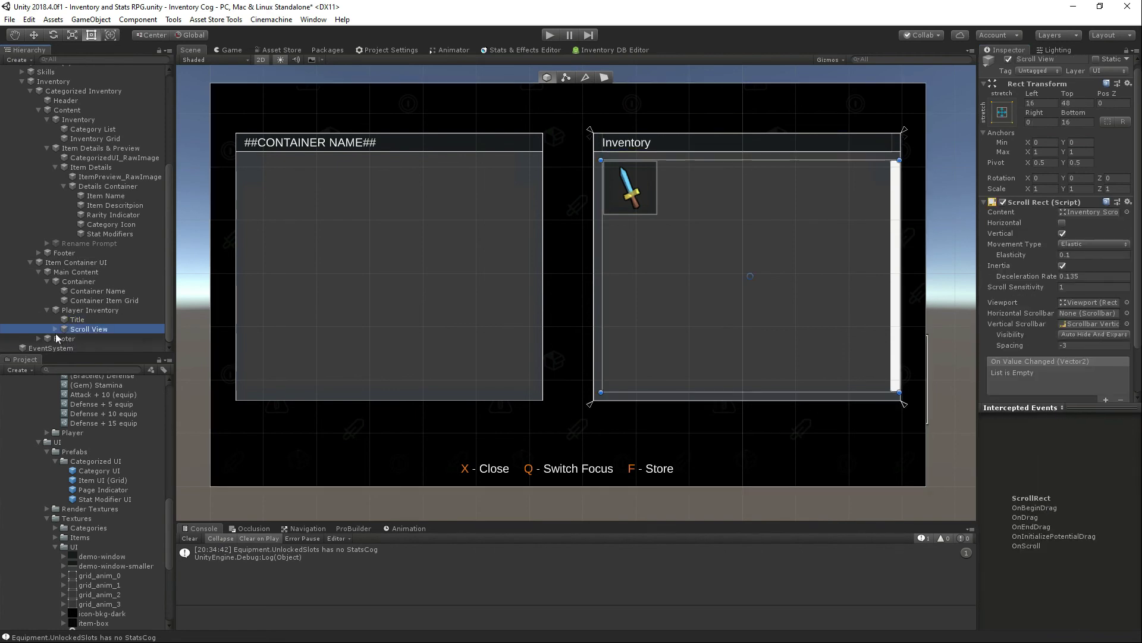
pyautogui.click(56, 331)
pyautogui.scroll(-1, 58, 330)
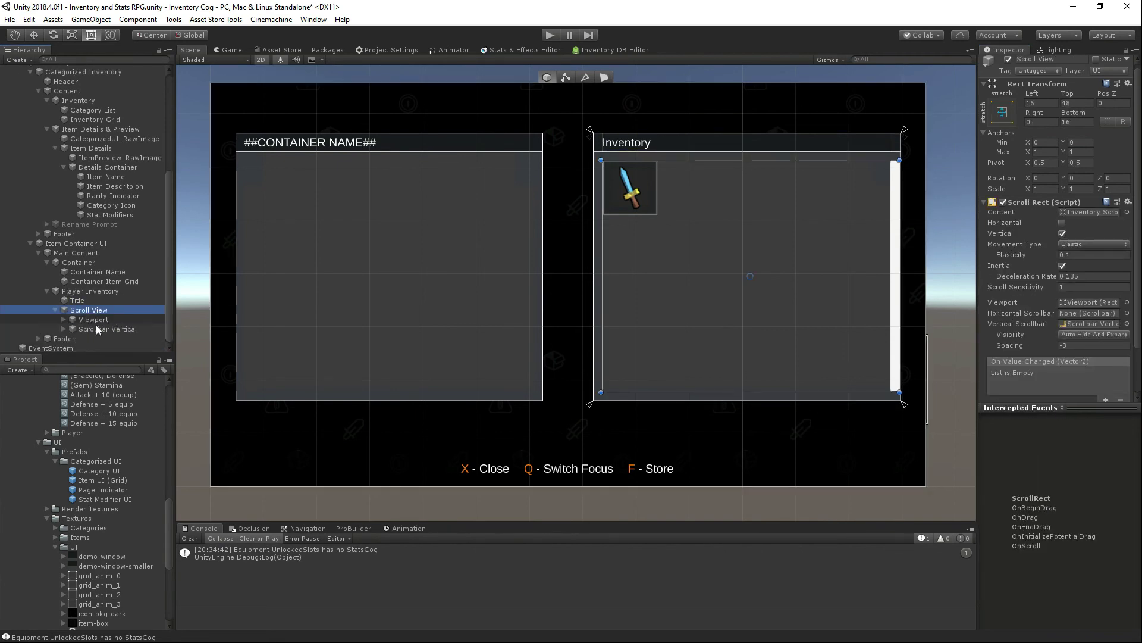
pyautogui.click(63, 320)
pyautogui.click(94, 328)
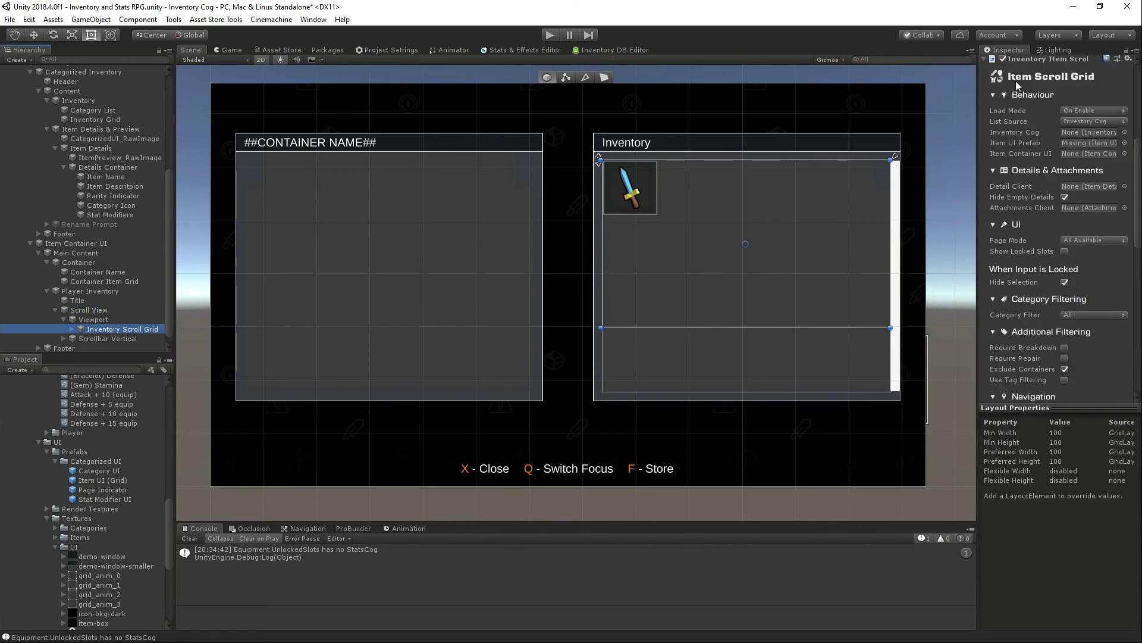
pyautogui.scroll(5, 1023, 255)
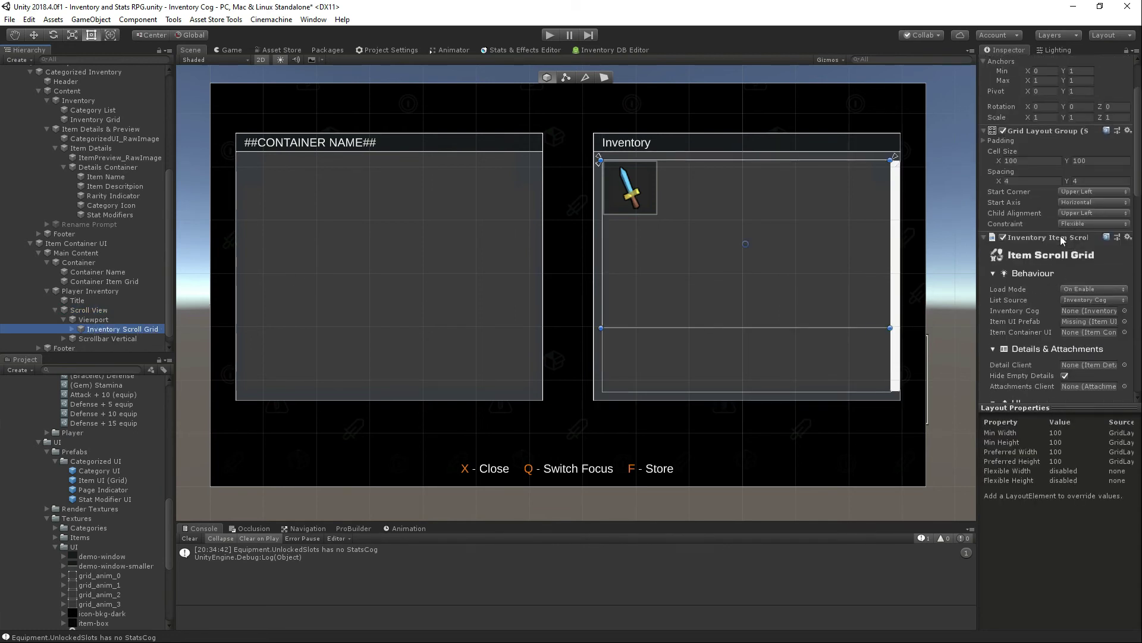
pyautogui.scroll(-1, 1065, 244)
pyautogui.click(1128, 201)
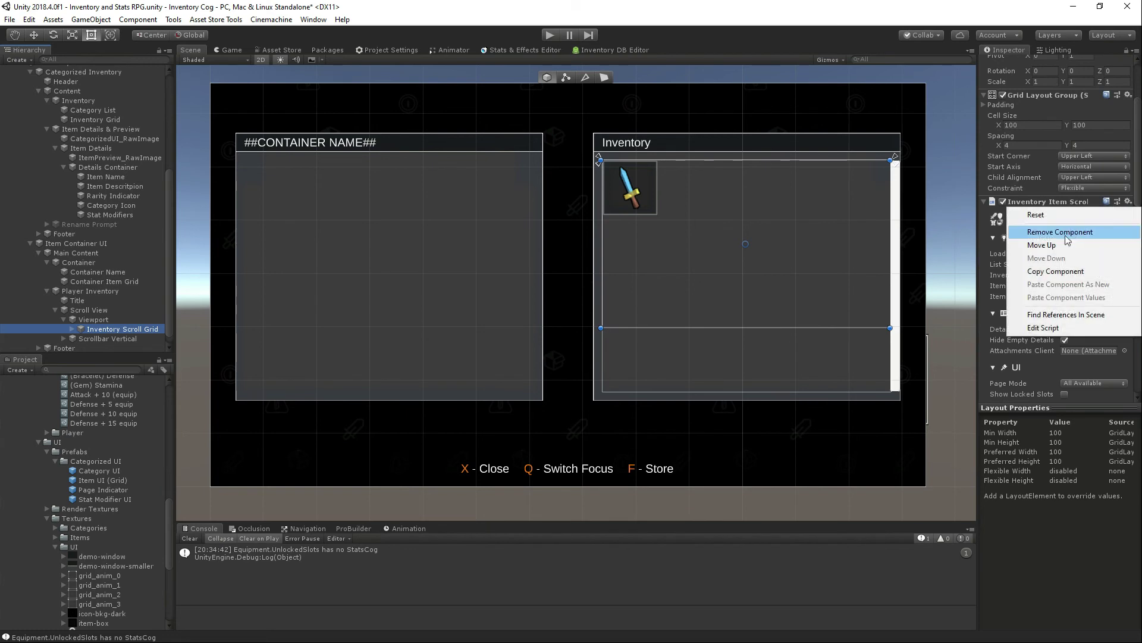
pyautogui.click(1062, 232)
# Step: Add an Inventory Item Scroll Grid component to Inventory Scroll Grid and set its Load Mode to Manual
pyautogui.click(1048, 315)
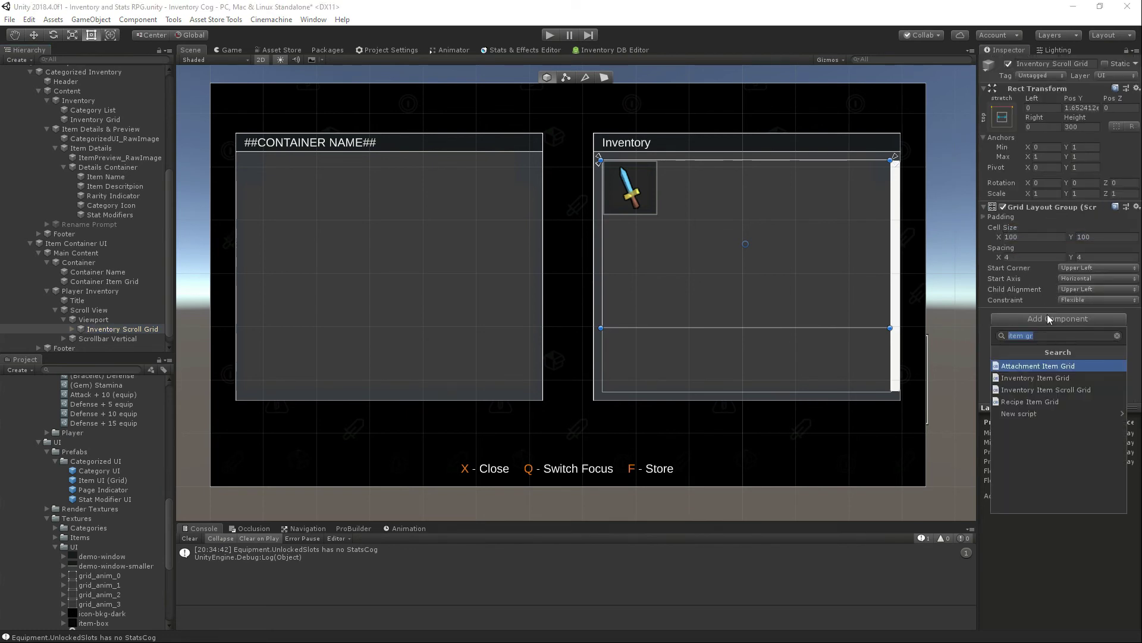
pyautogui.click(1047, 391)
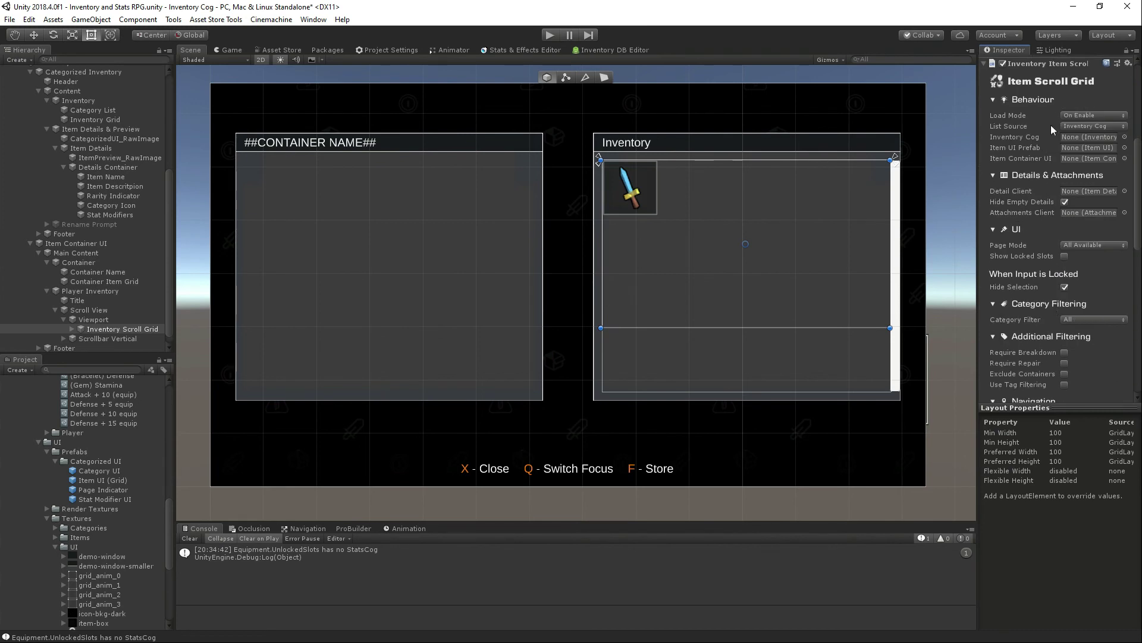
pyautogui.click(1089, 116)
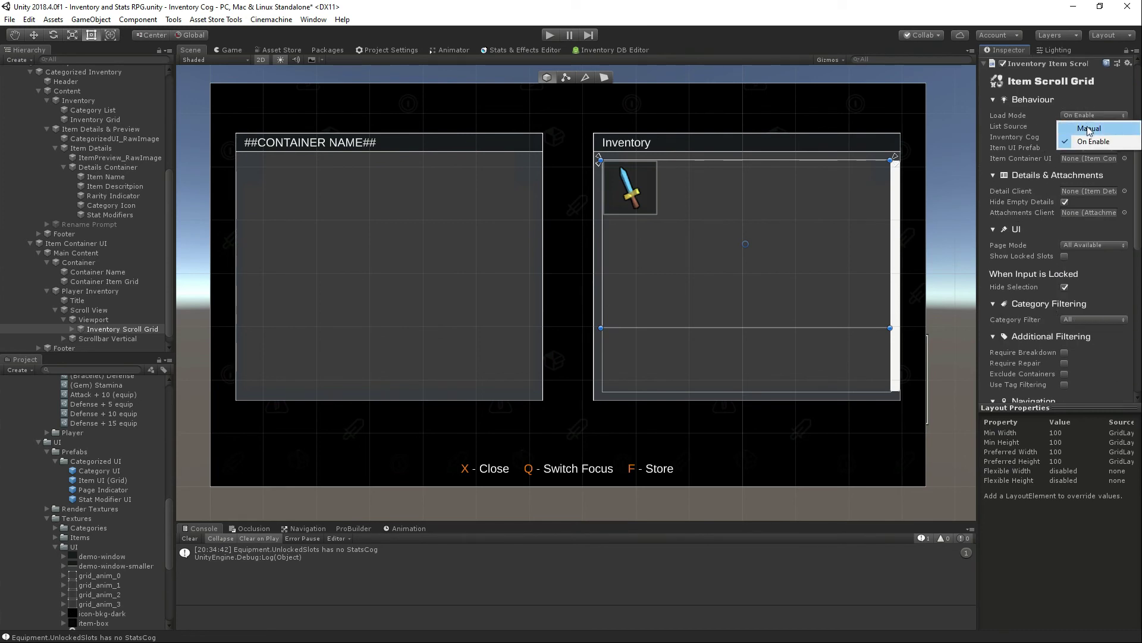
pyautogui.click(1080, 122)
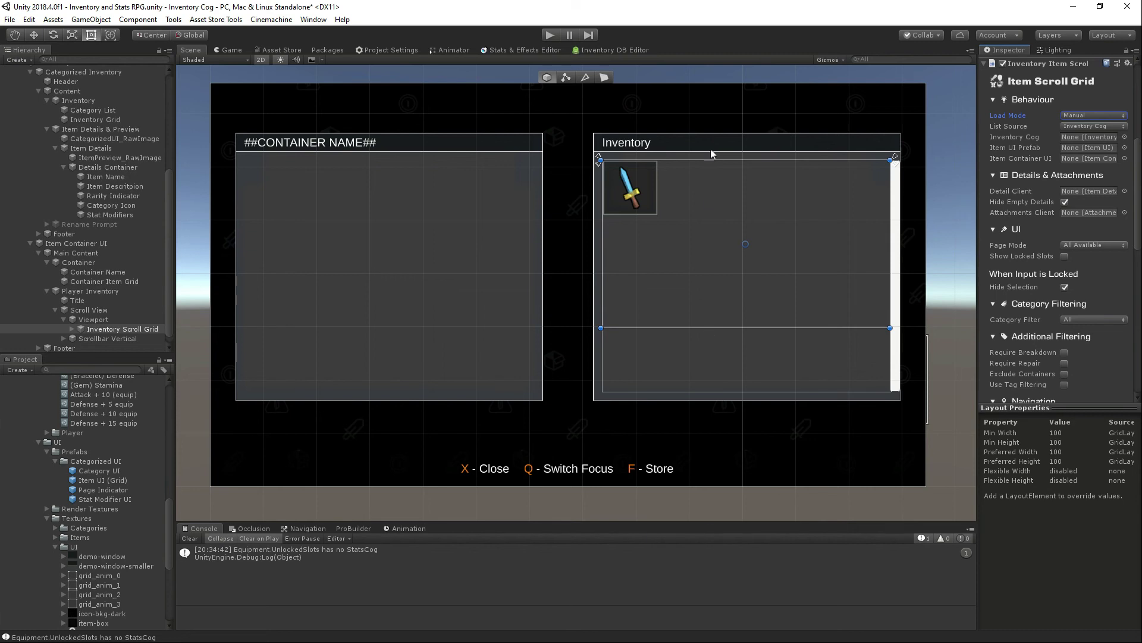
# Step: Assign the Item UI (Grid) prefab as Inventory Scroll Grid's Item UI Prefab and delete the Item UI (Grid) instance beneath it
pyautogui.click(72, 329)
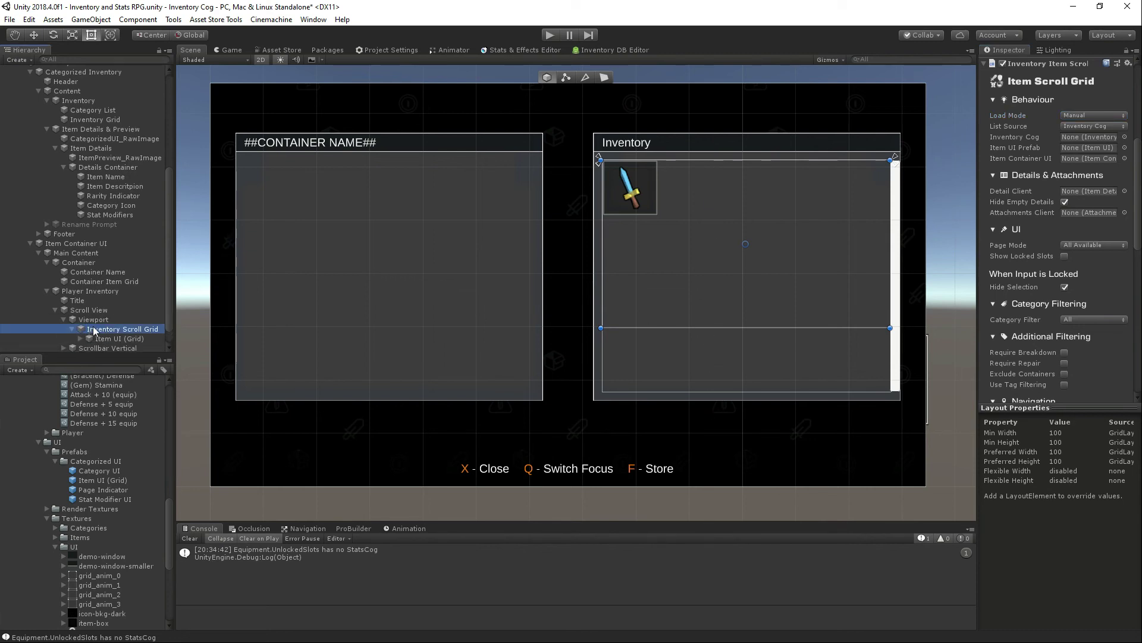
pyautogui.click(98, 330)
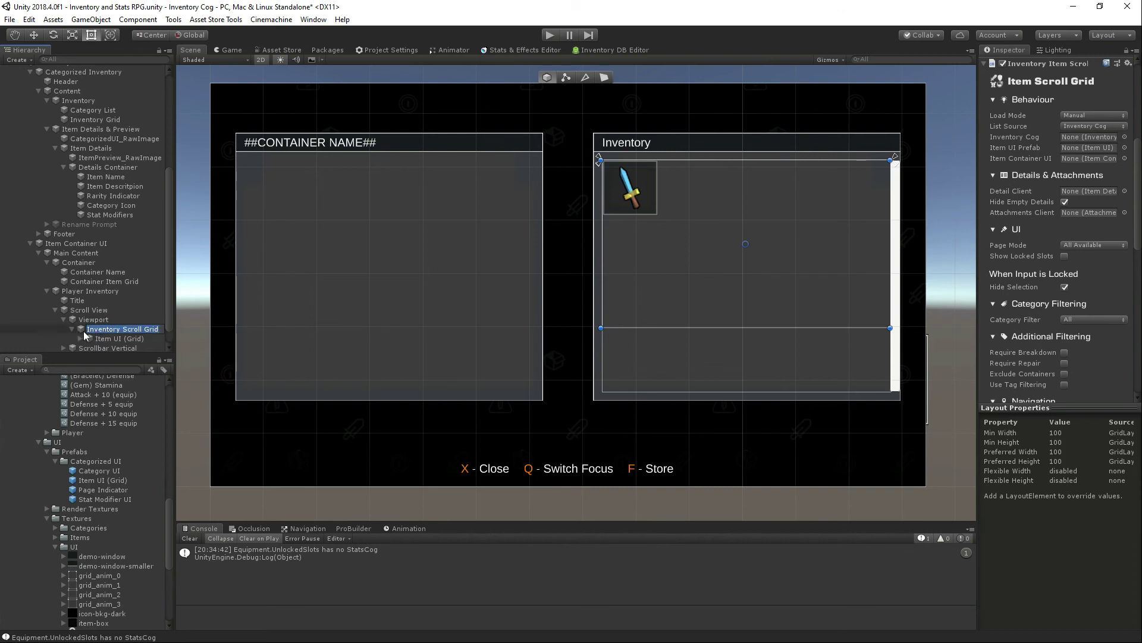
pyautogui.click(83, 321)
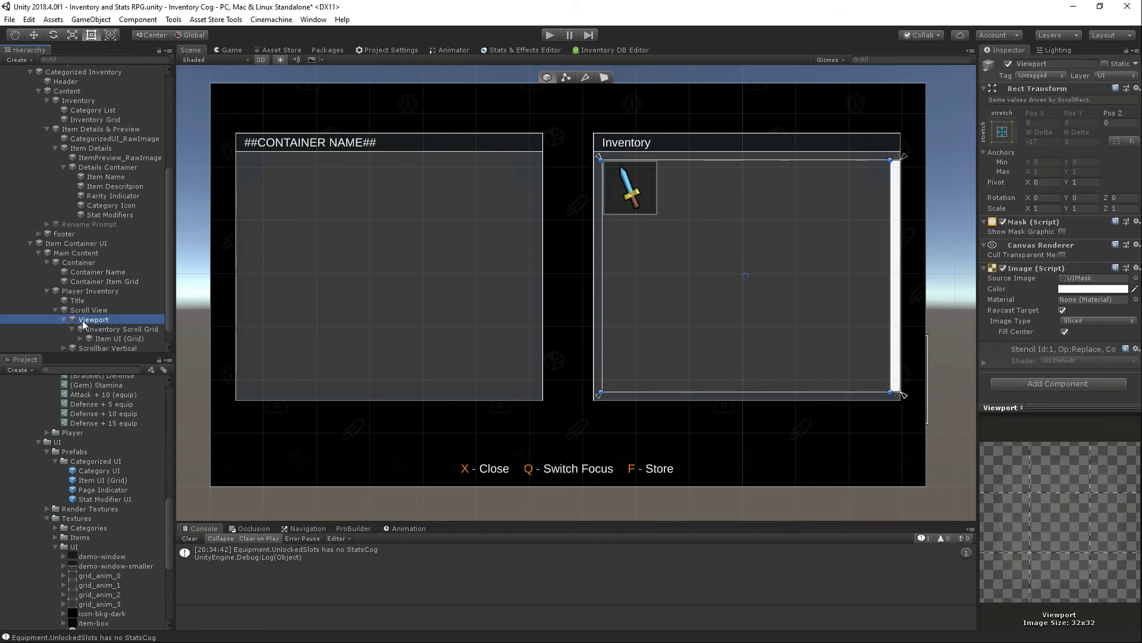
pyautogui.click(89, 329)
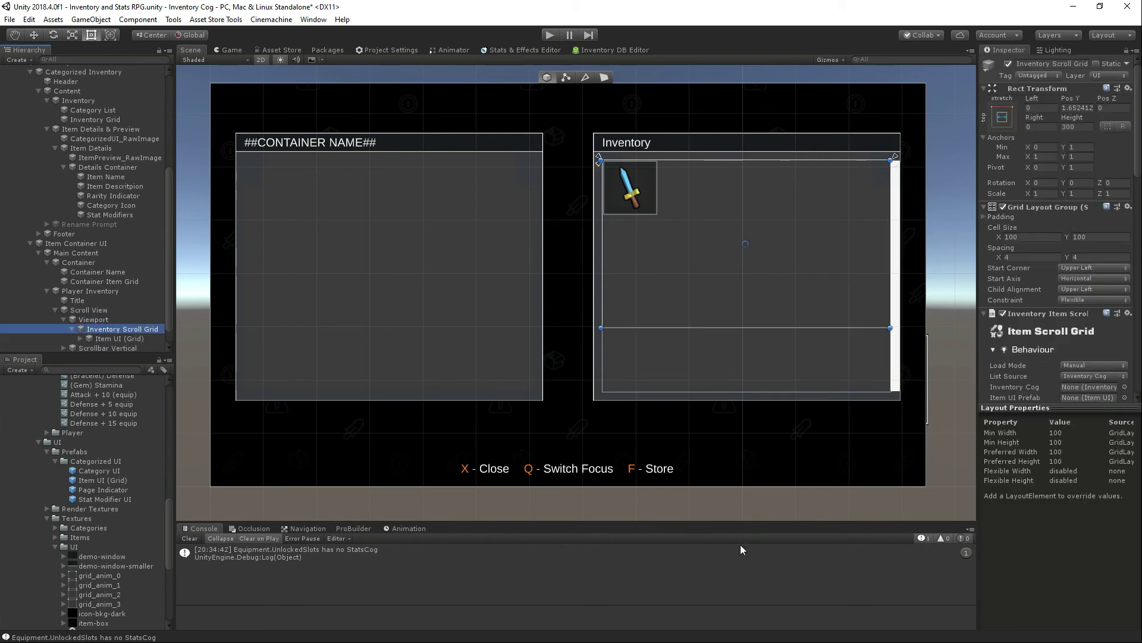
pyautogui.scroll(-7, 1010, 285)
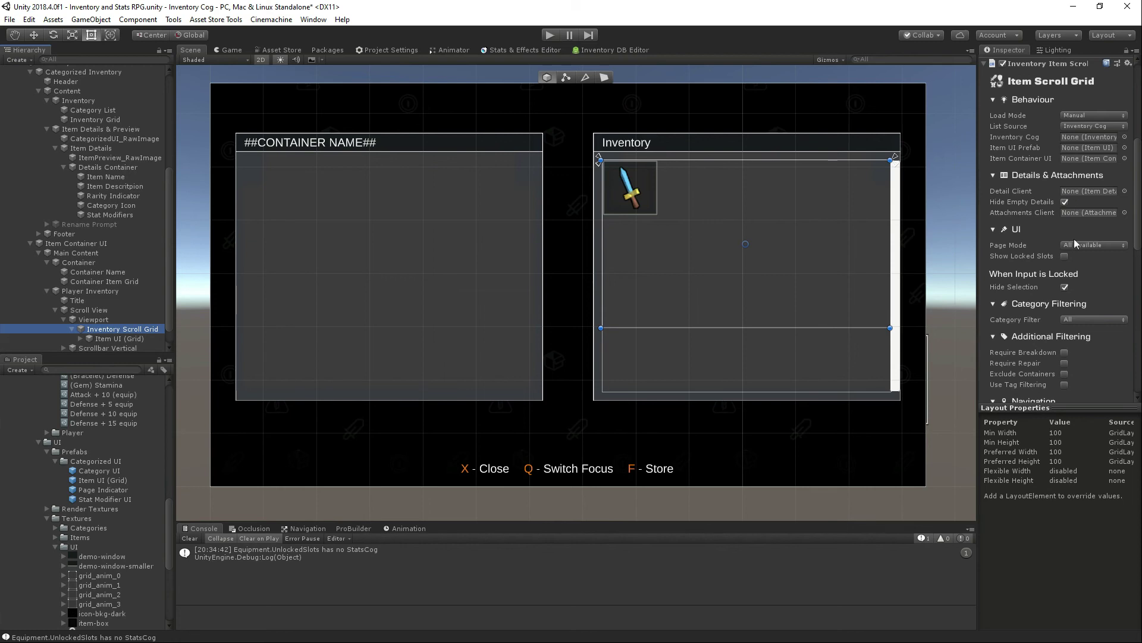
pyautogui.moveTo(105, 478); pyautogui.dragTo(1086, 145)
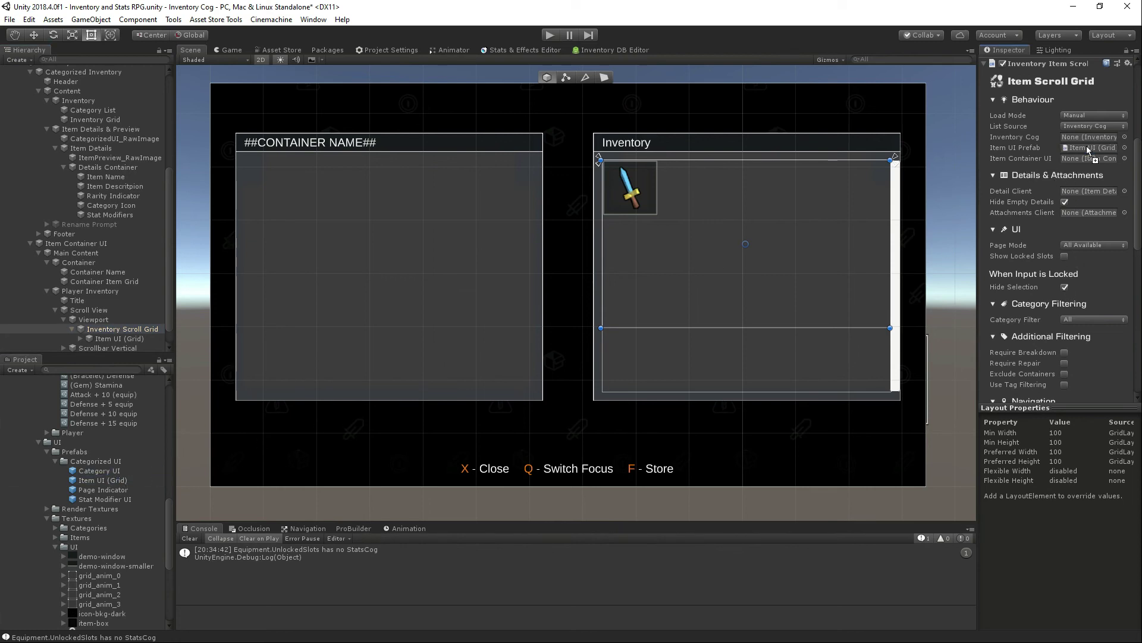
pyautogui.click(116, 338)
pyautogui.press('Delete')
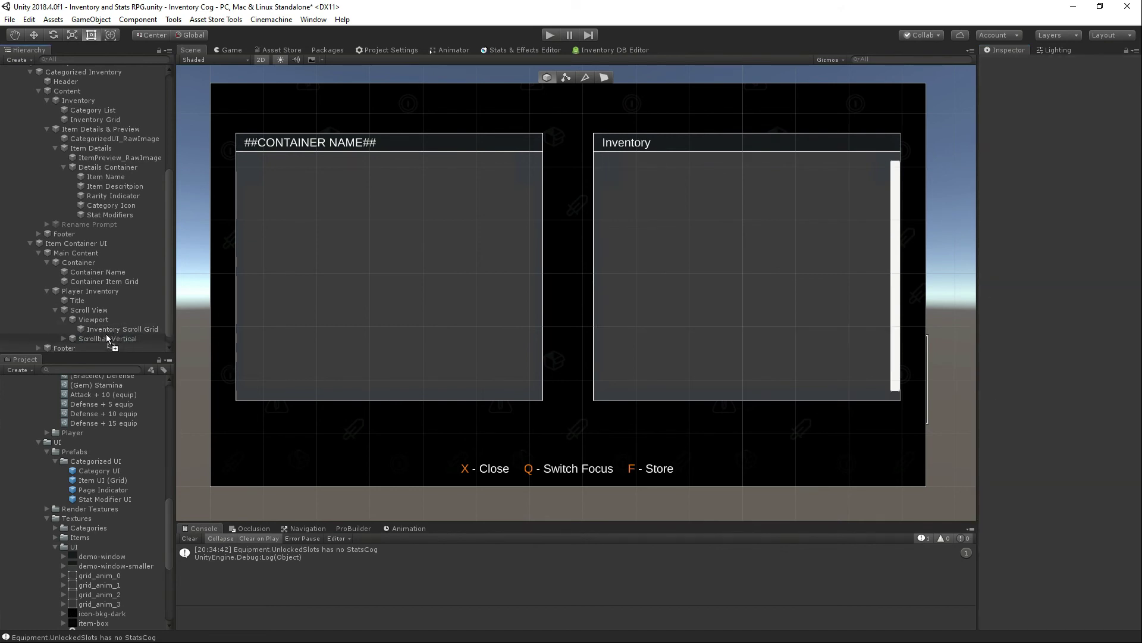
# Step: Deactivate Item Container UI and assign it to the Item Container UI reference of Inventory Grid's Inventory Item Grid component
pyautogui.click(125, 244)
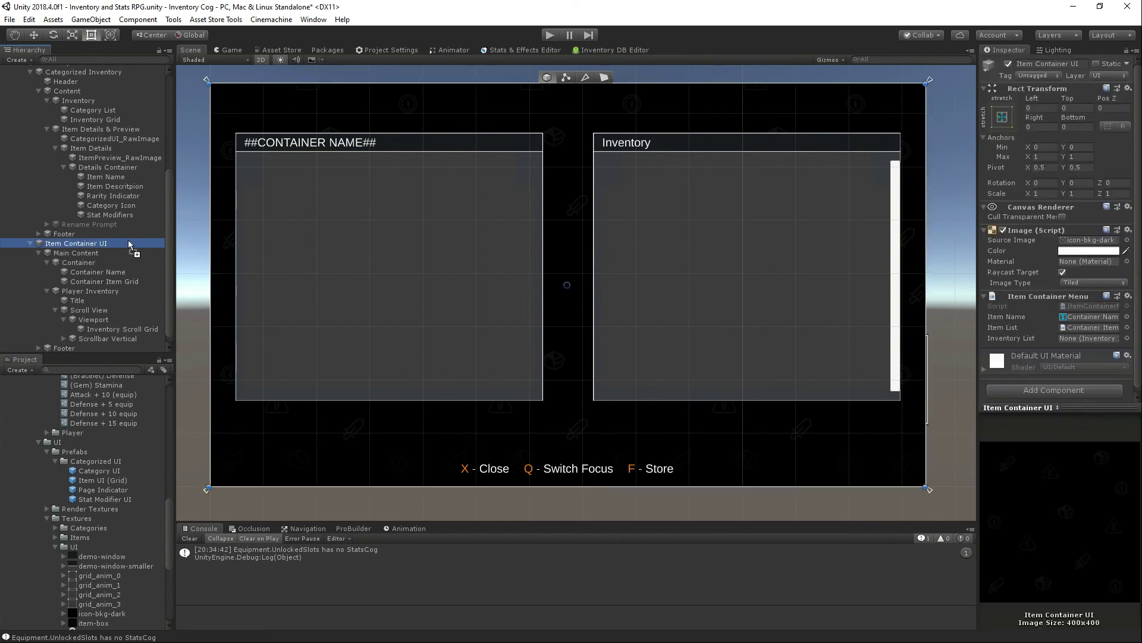
pyautogui.click(1008, 64)
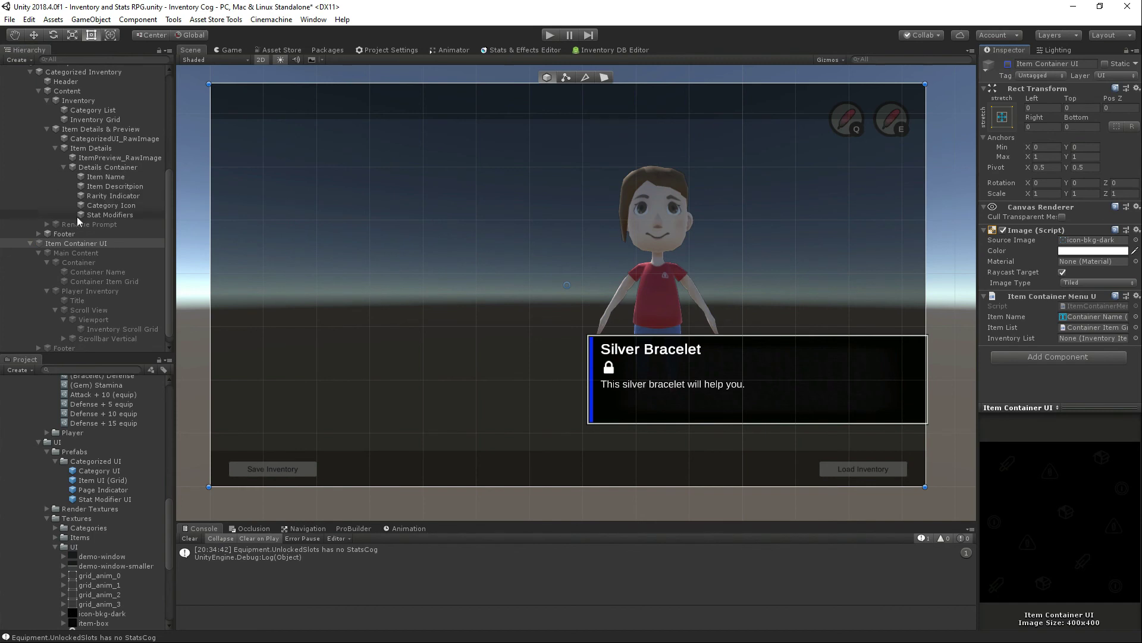
pyautogui.scroll(3, 76, 218)
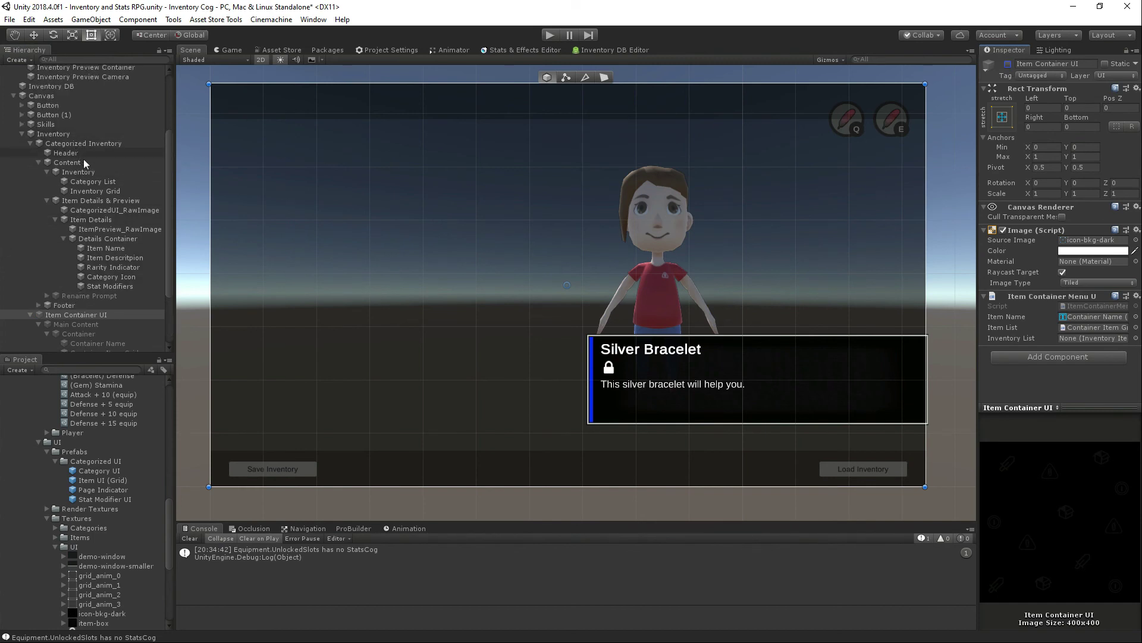
pyautogui.click(98, 191)
pyautogui.scroll(-5, 1045, 227)
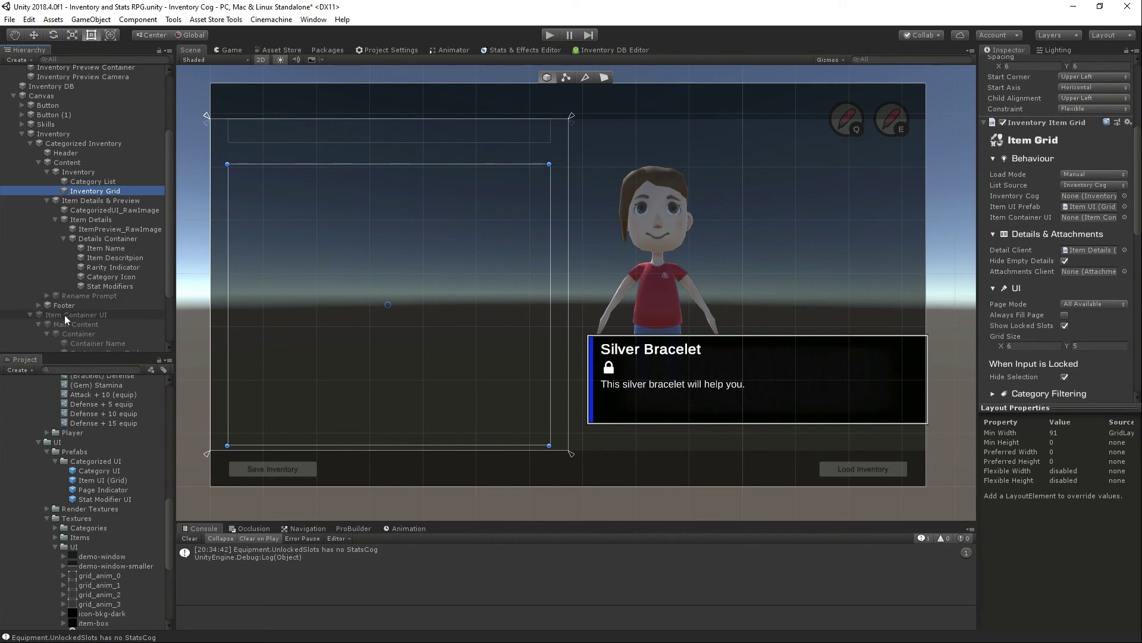
pyautogui.moveTo(64, 316); pyautogui.dragTo(1073, 221)
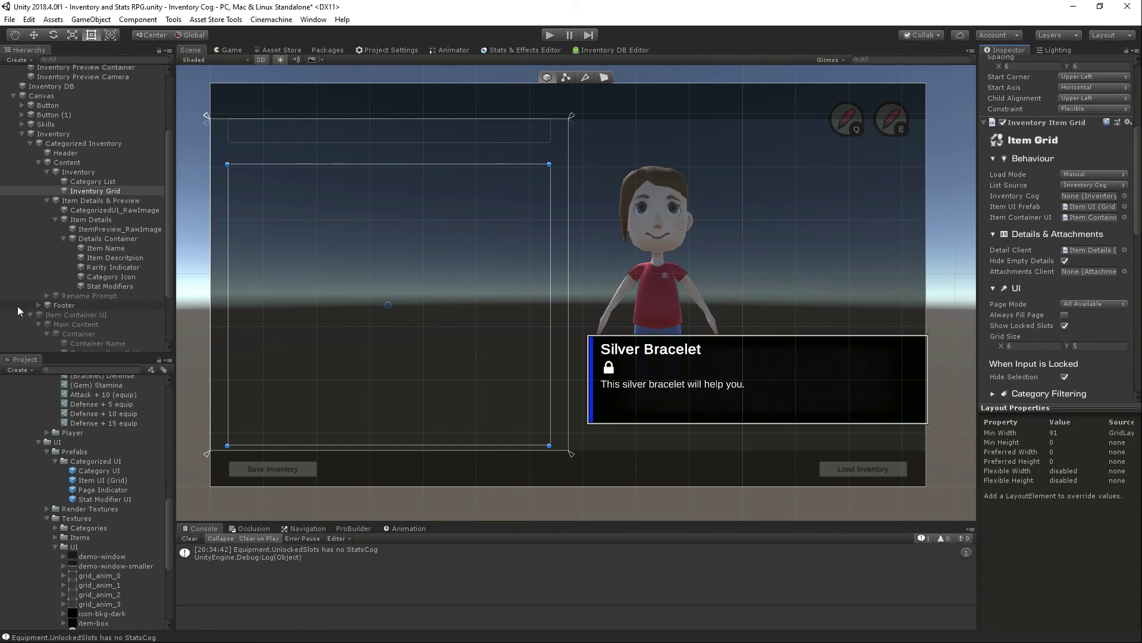
# Step: Set the On Key Down event of the Open context command in the Categorized Inventory footer to InventoryItemGrid's OpenItemContainer function
pyautogui.scroll(-3, 24, 300)
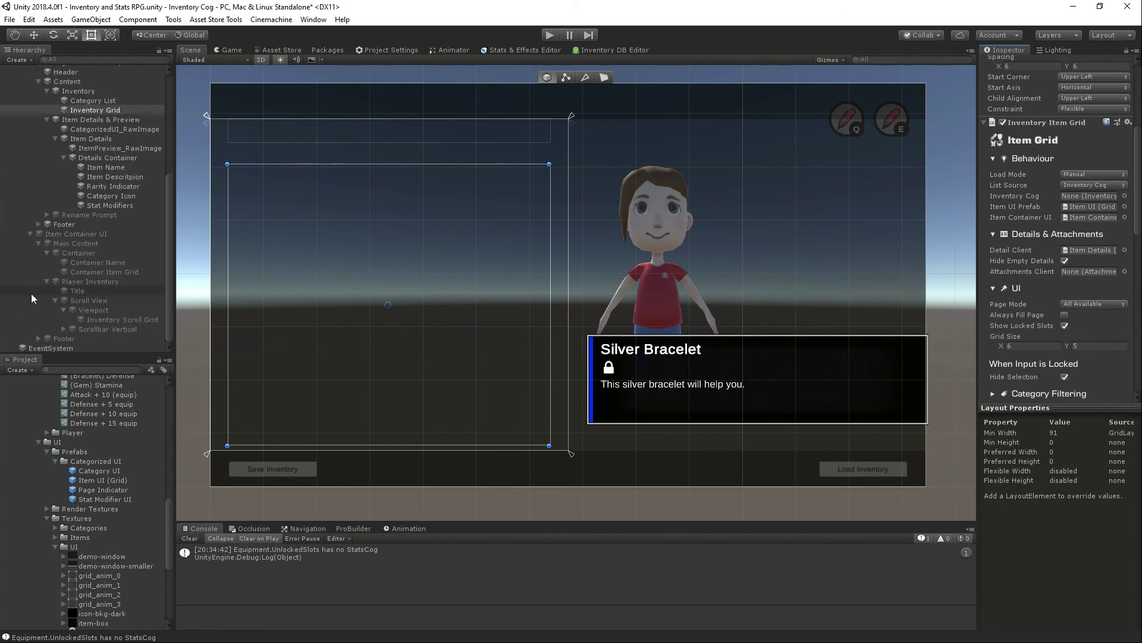
pyautogui.click(37, 223)
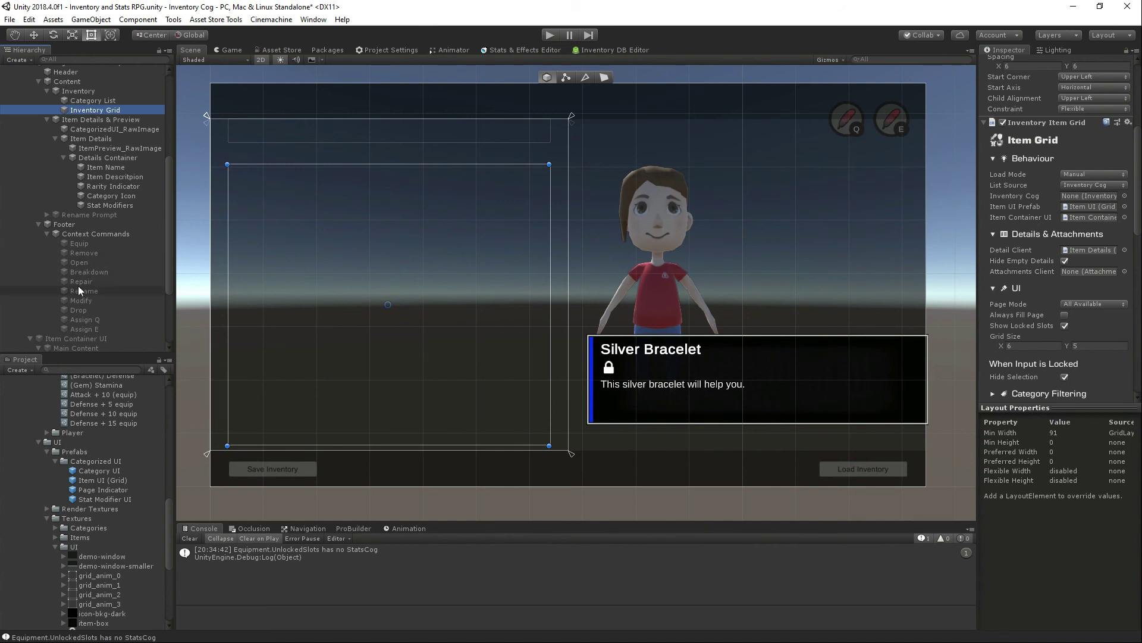
pyautogui.click(70, 263)
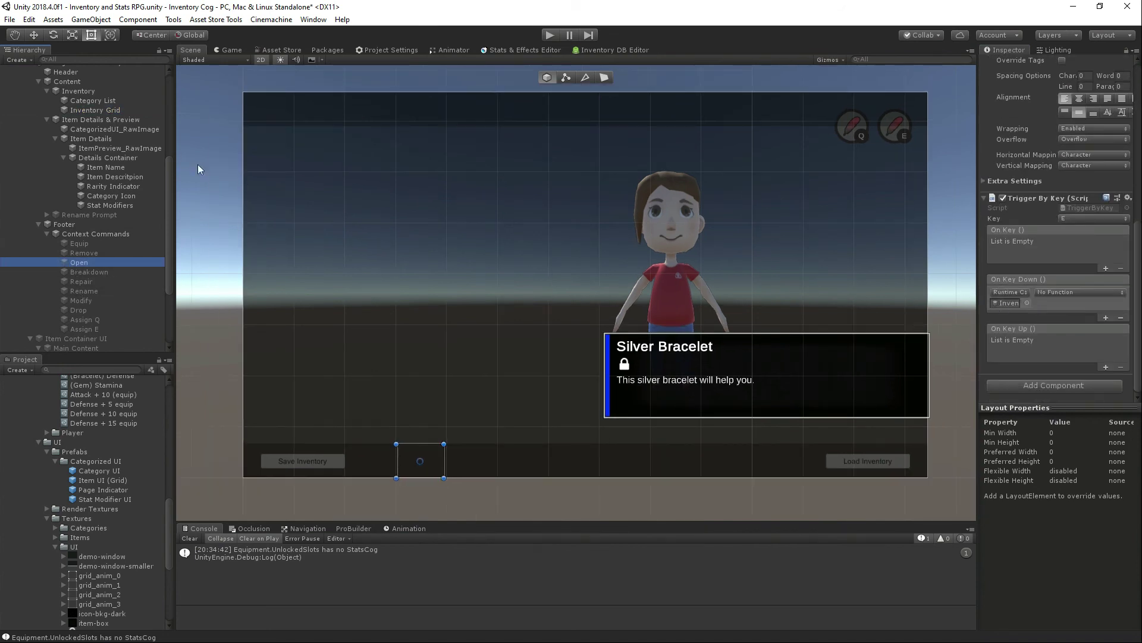
pyautogui.click(1053, 292)
pyautogui.moveTo(1078, 377)
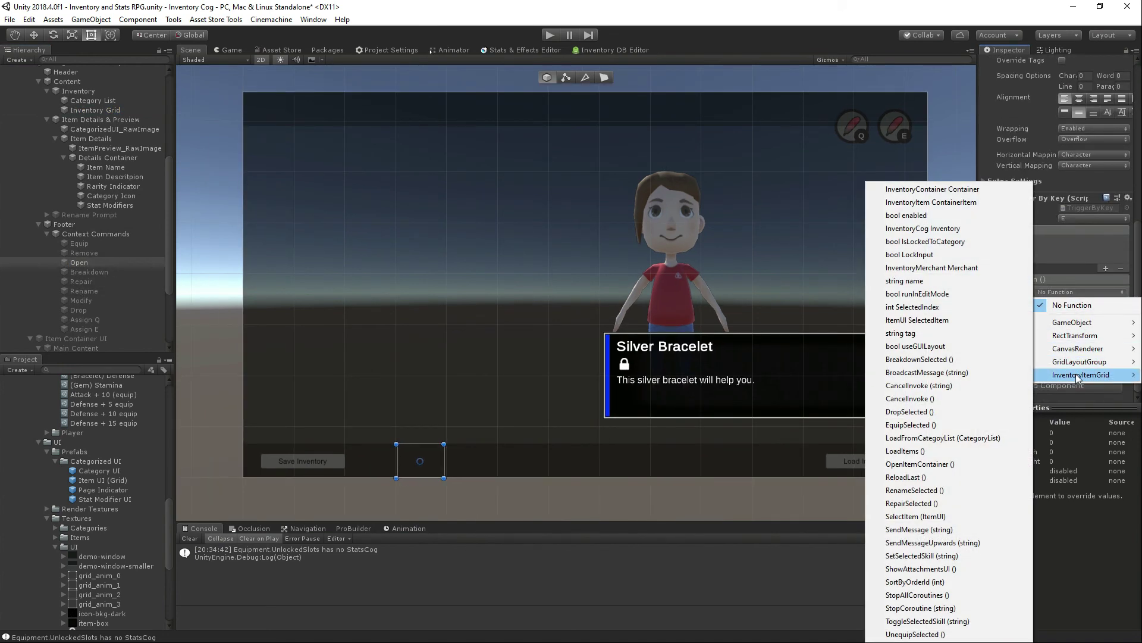
pyautogui.click(943, 463)
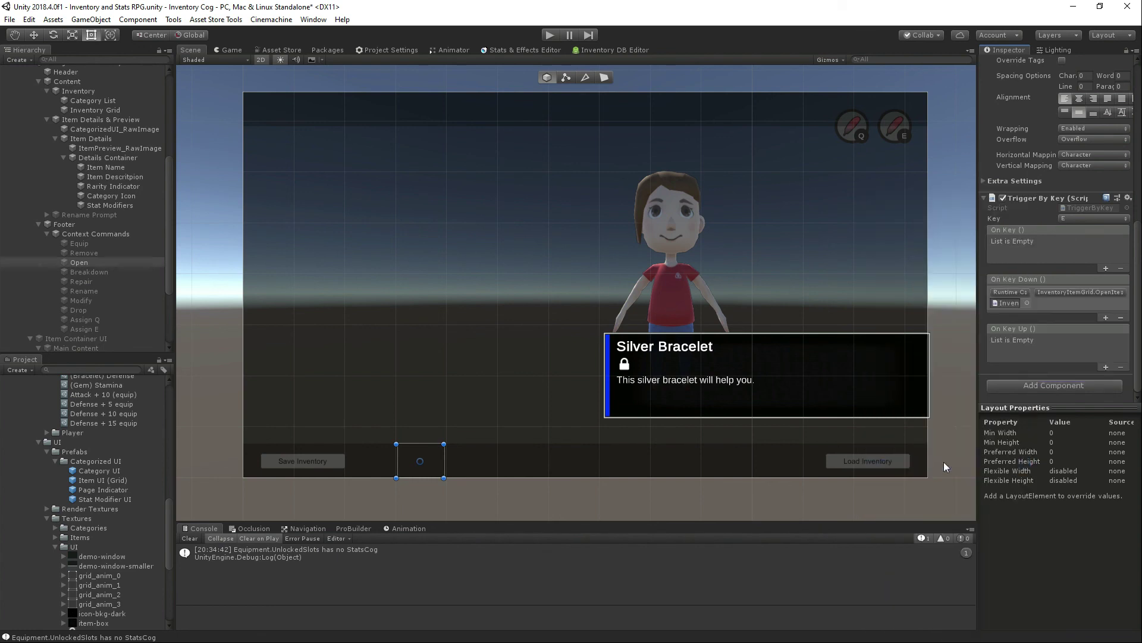
# Step: Deactivate the Inventory object and play-test opening the Backpack's container from the in-game inventory, ending play mode after the check
pyautogui.scroll(3, 41, 104)
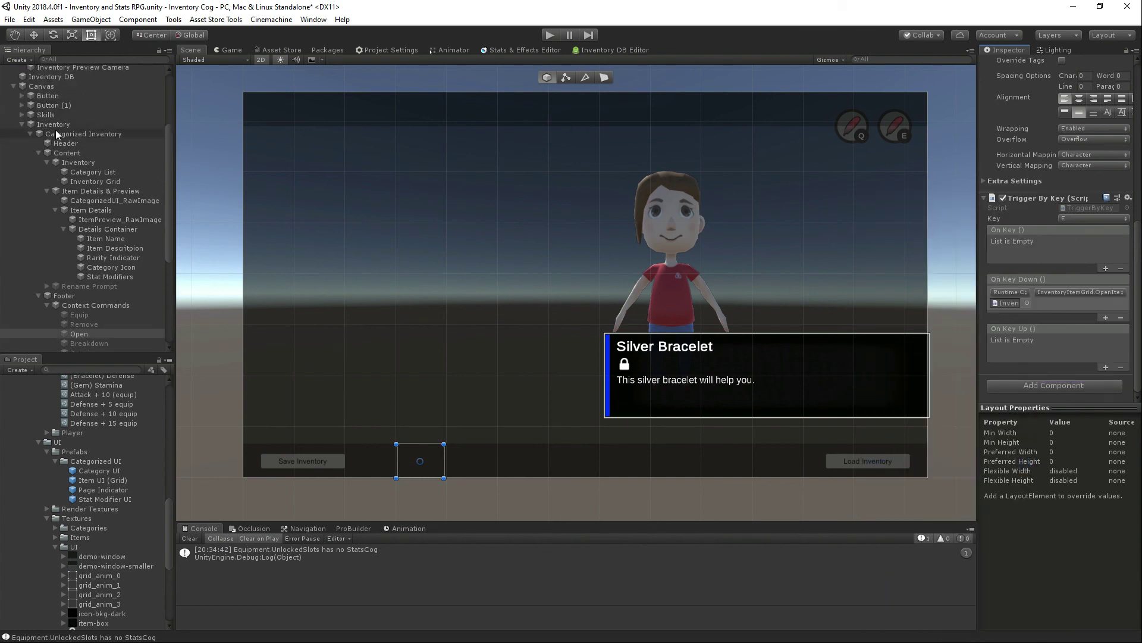
pyautogui.click(52, 125)
pyautogui.click(1008, 63)
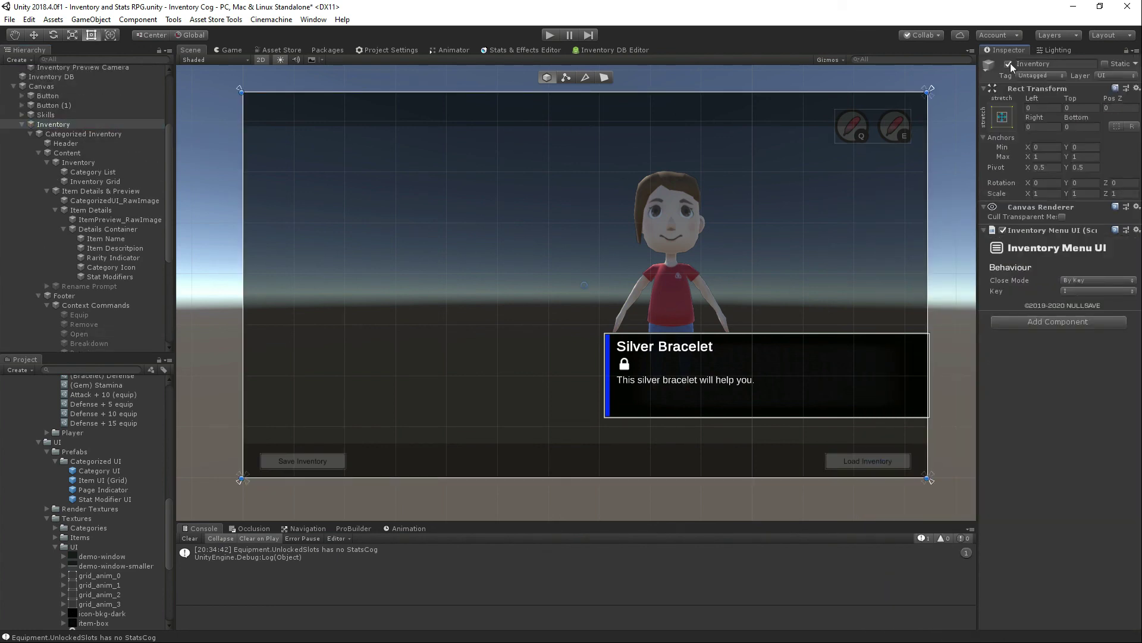
pyautogui.click(549, 36)
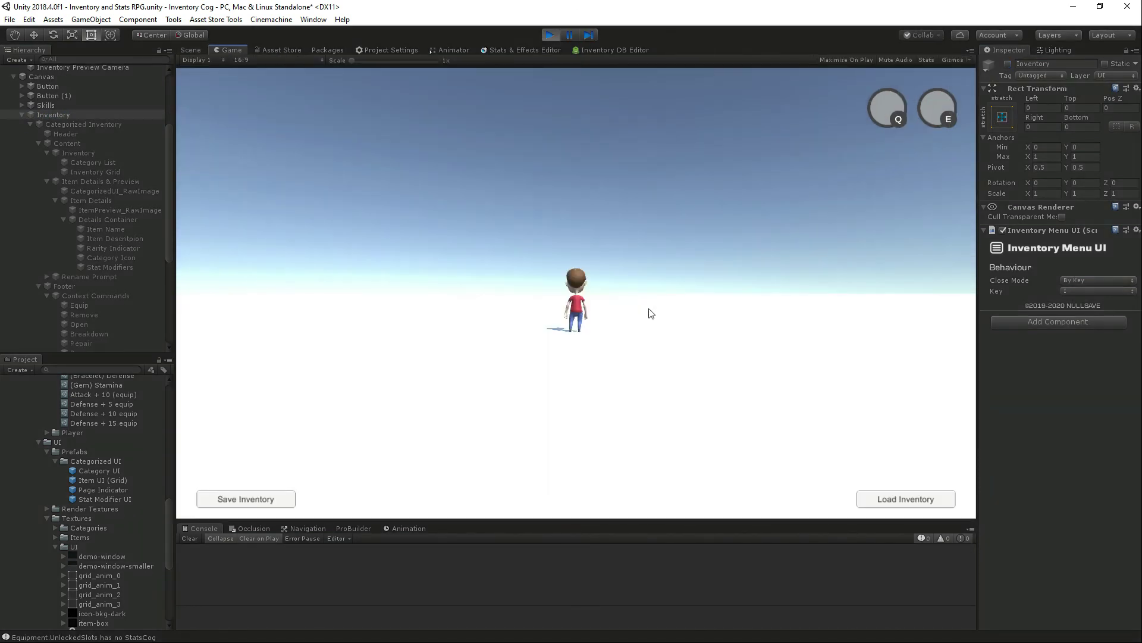
pyautogui.press('i')
pyautogui.click(468, 190)
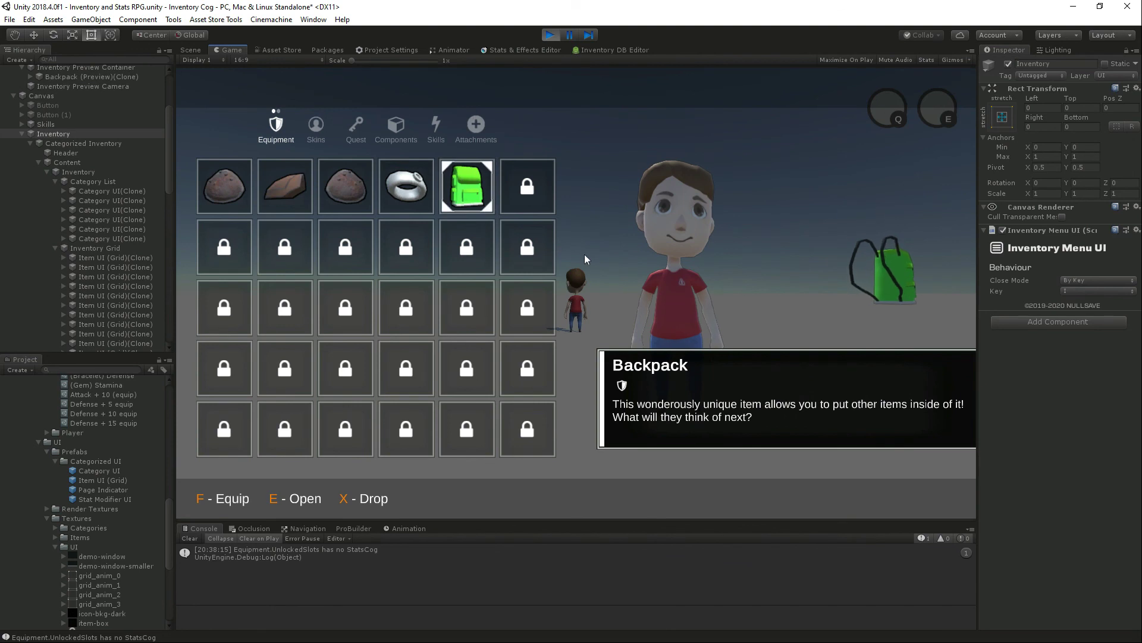
pyautogui.press('e')
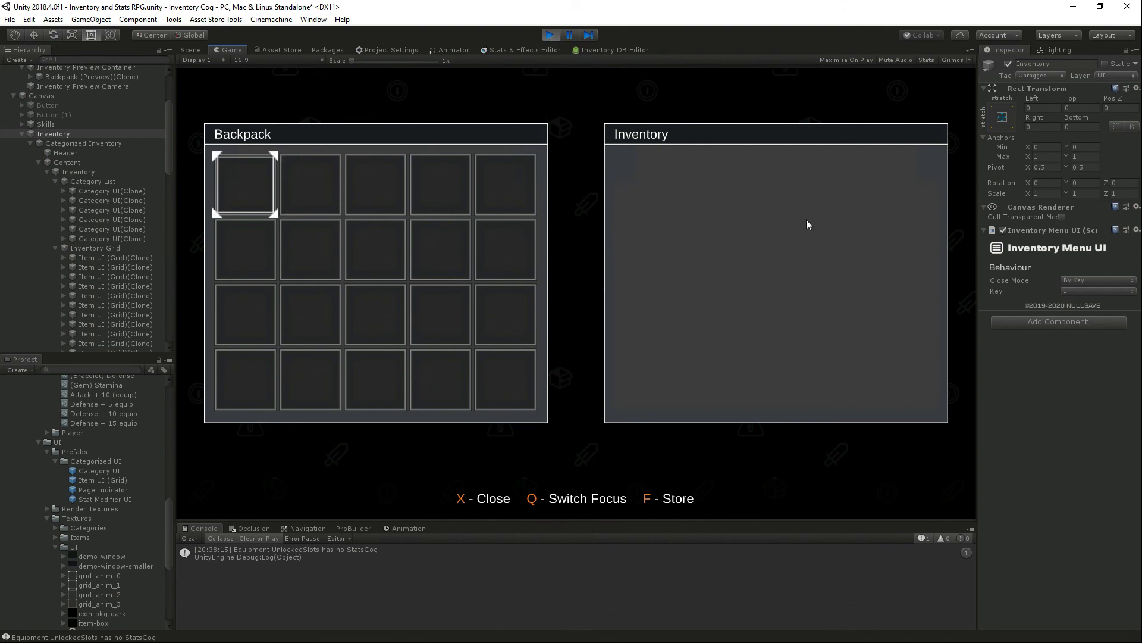
pyautogui.click(551, 34)
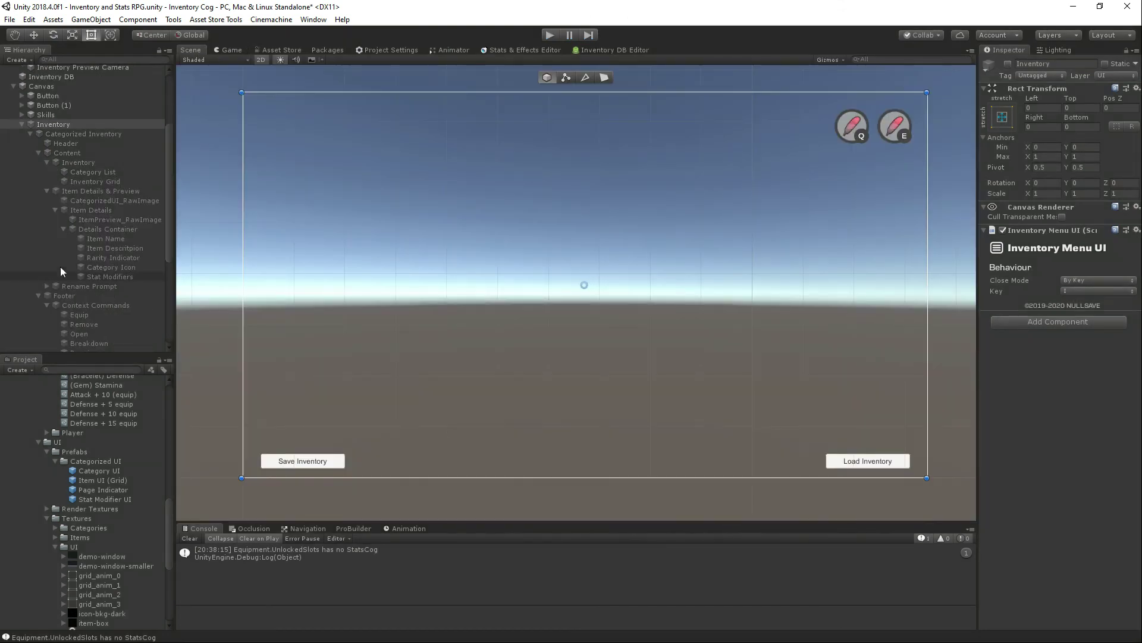
# Step: Reactivate the Inventory object under Canvas
pyautogui.scroll(-4, 91, 274)
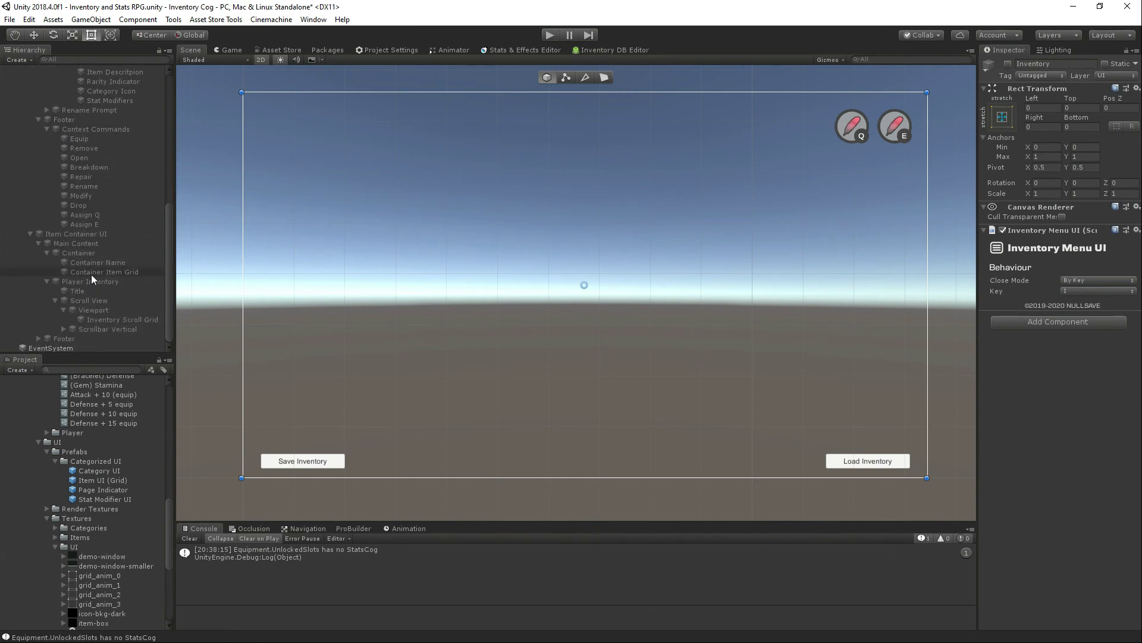
pyautogui.click(78, 242)
pyautogui.click(78, 233)
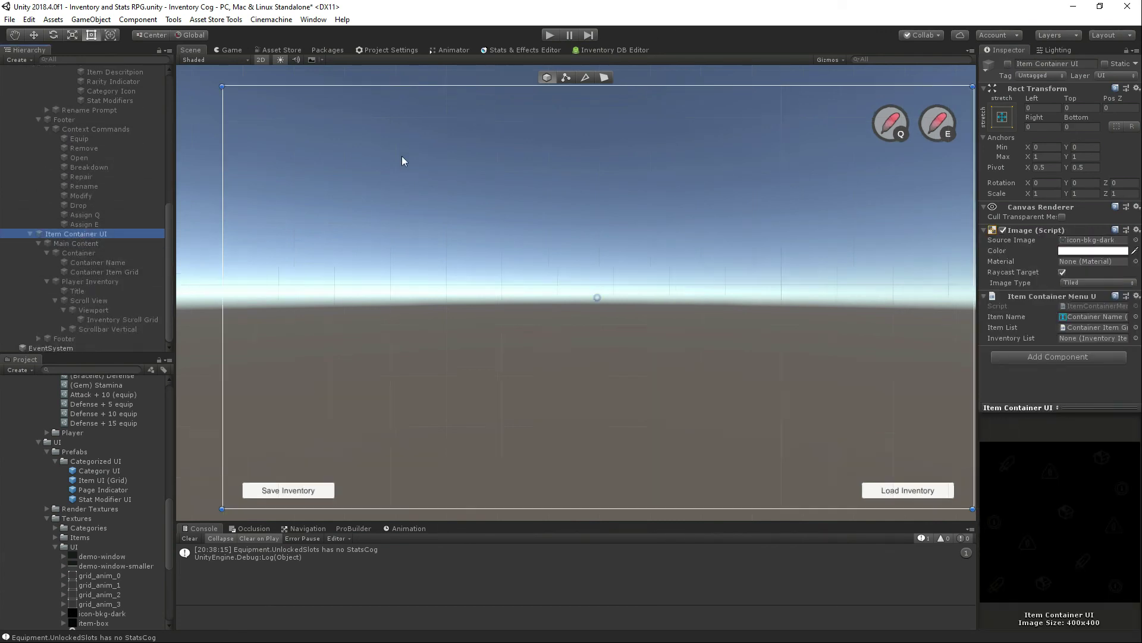
pyautogui.scroll(1, 155, 191)
pyautogui.scroll(6, 88, 215)
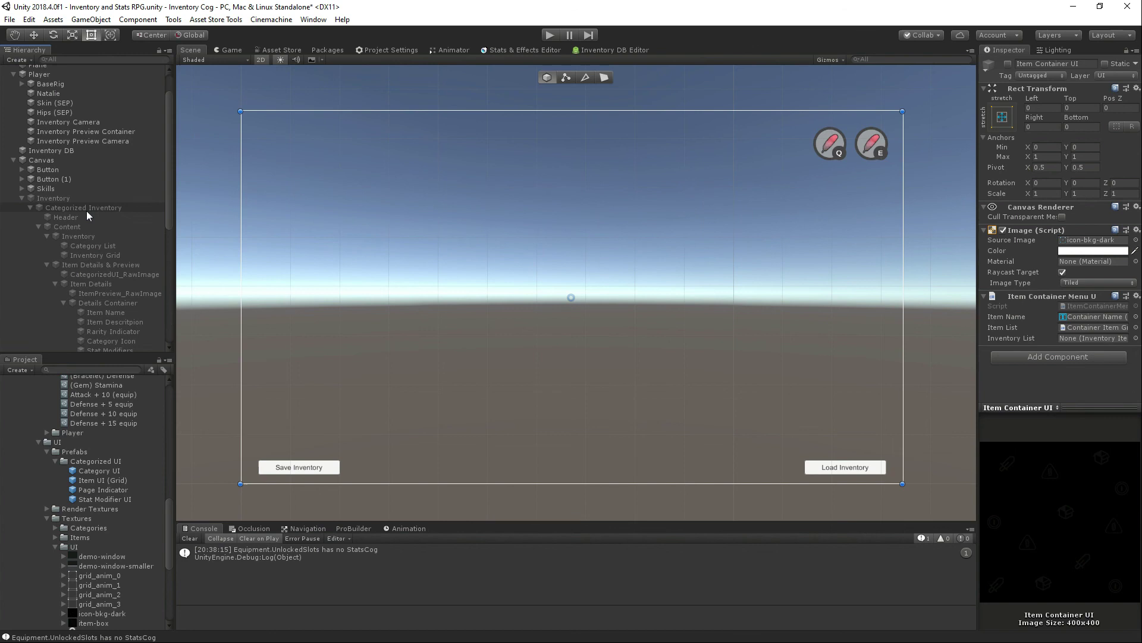
pyautogui.click(57, 199)
pyautogui.click(1008, 63)
# Step: Activate Item Container UI and assign Inventory Scroll Grid as the Inventory List of its Item Container Menu component
pyautogui.scroll(-7, 62, 251)
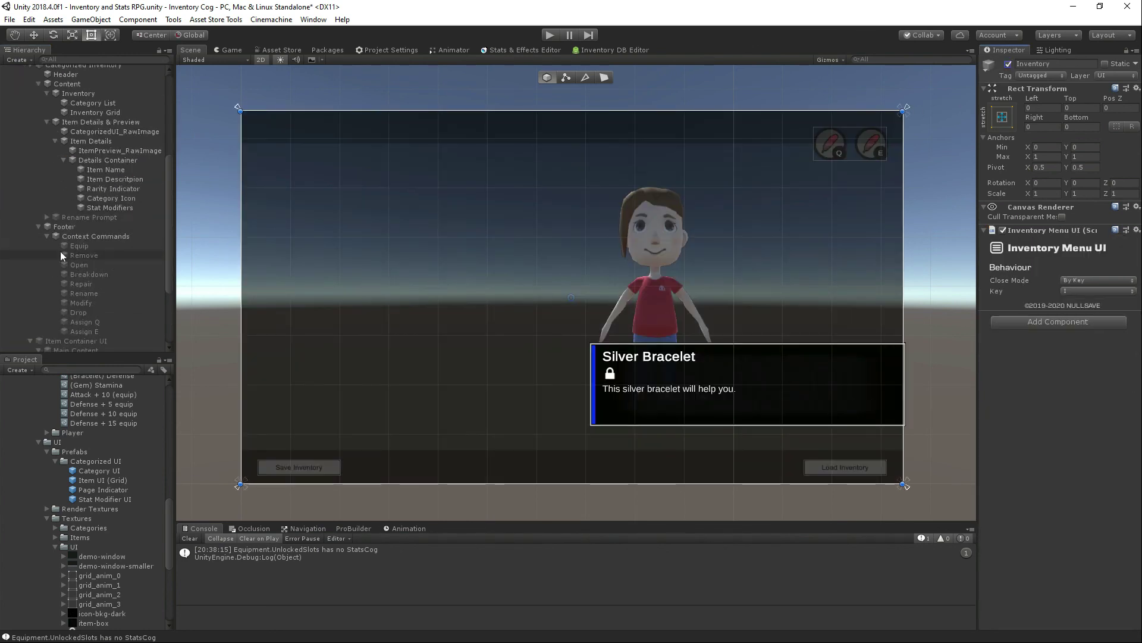
pyautogui.click(68, 234)
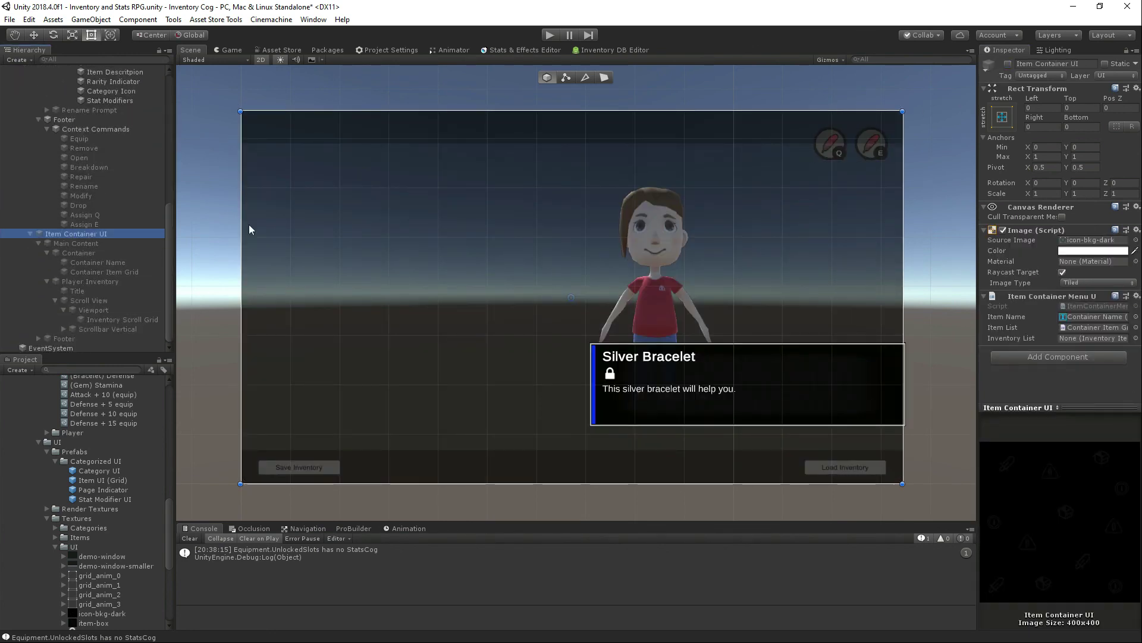
pyautogui.click(1008, 64)
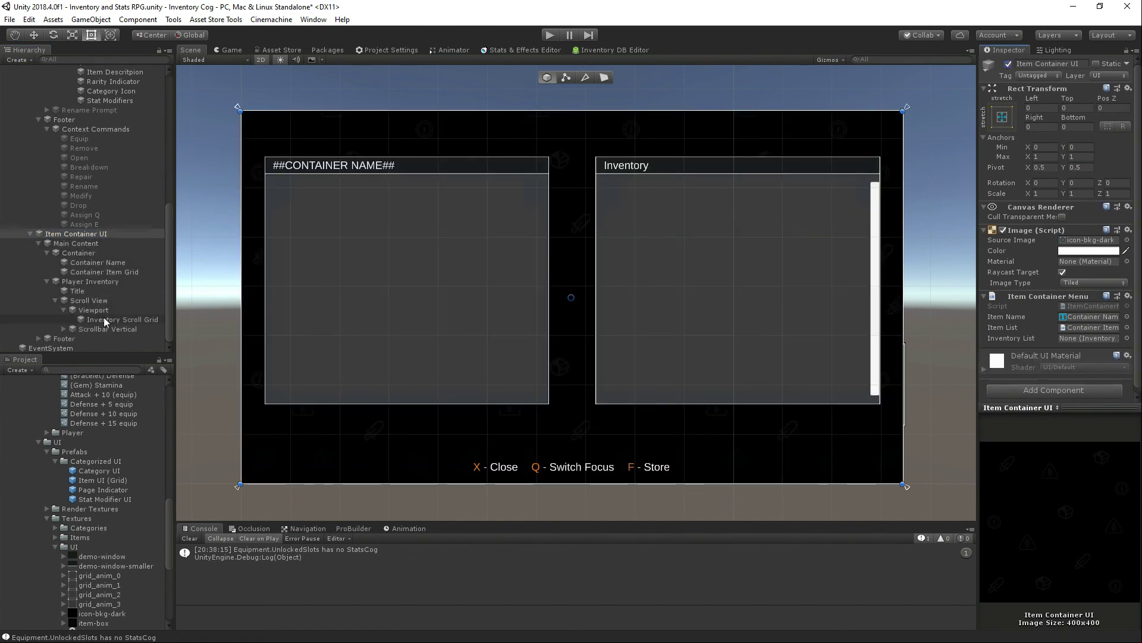
pyautogui.moveTo(107, 320); pyautogui.dragTo(1096, 338)
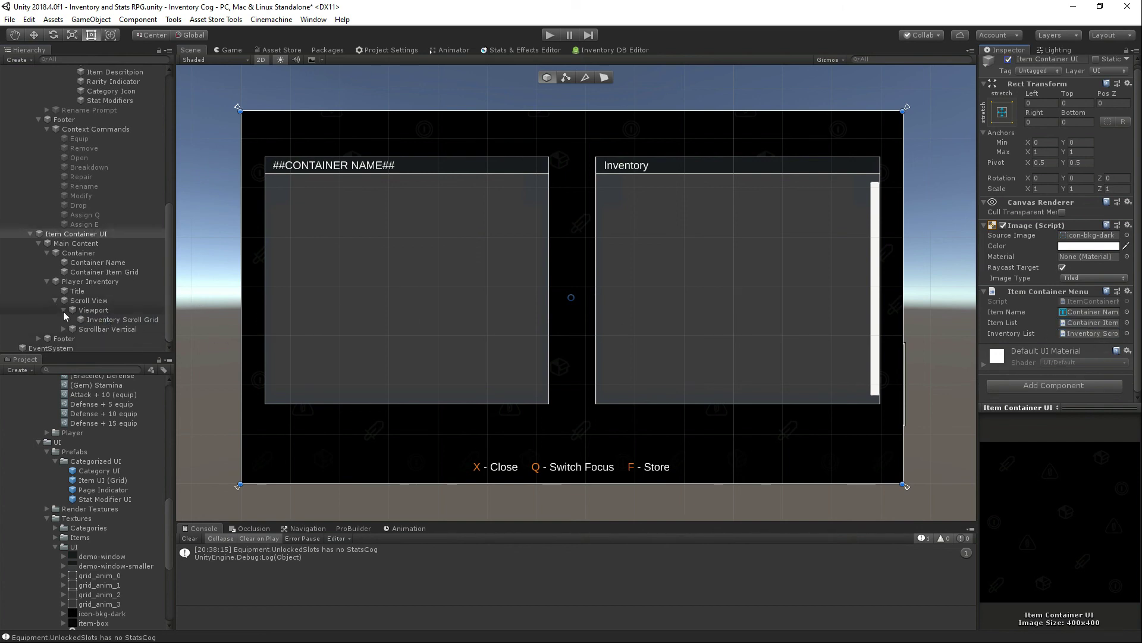
# Step: Add a Trigger By Key component to all six context commands in the Item Container UI footer, Close through Take All
pyautogui.click(39, 338)
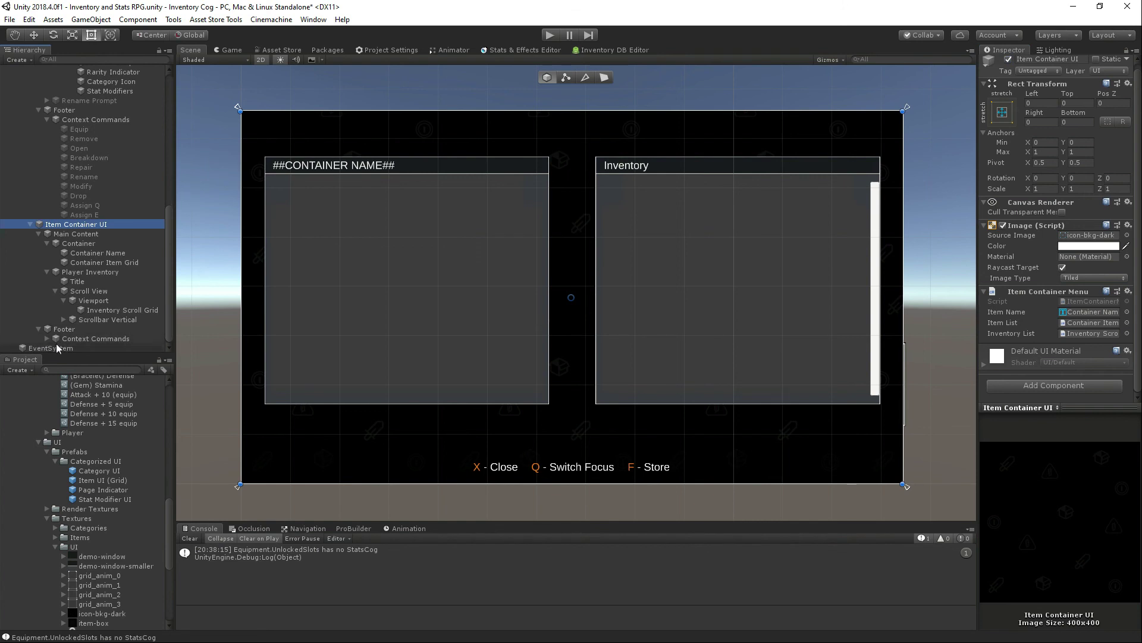
pyautogui.scroll(-3, 43, 338)
pyautogui.click(82, 290)
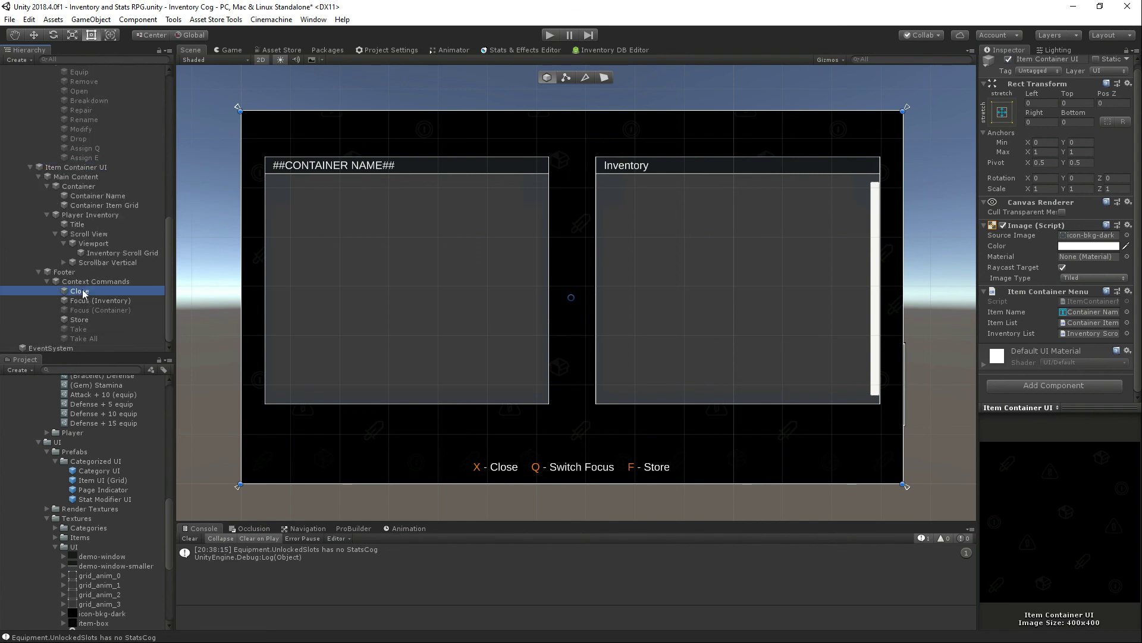
pyautogui.scroll(-8, 1083, 299)
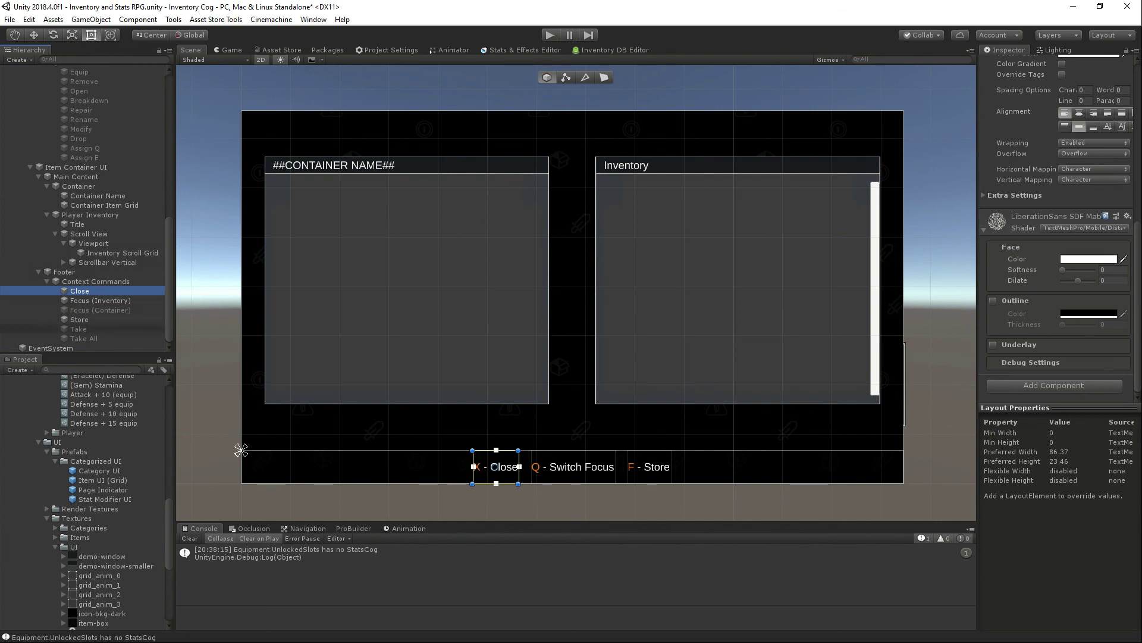
pyautogui.keyDown('shift'); pyautogui.click(84, 338); pyautogui.keyUp('shift')
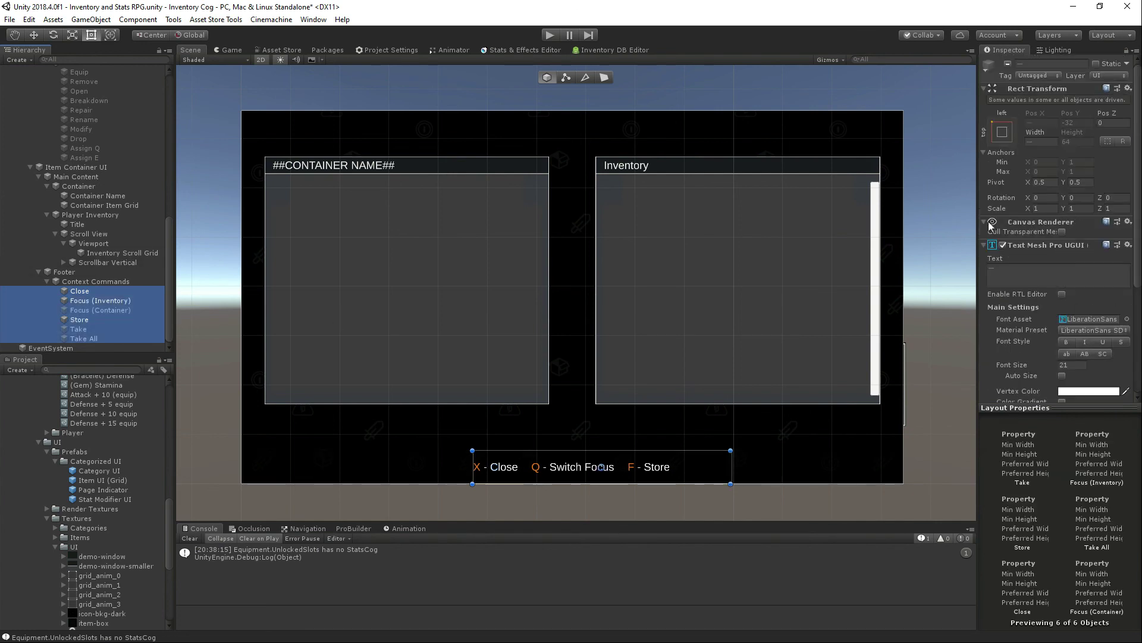
pyautogui.click(987, 247)
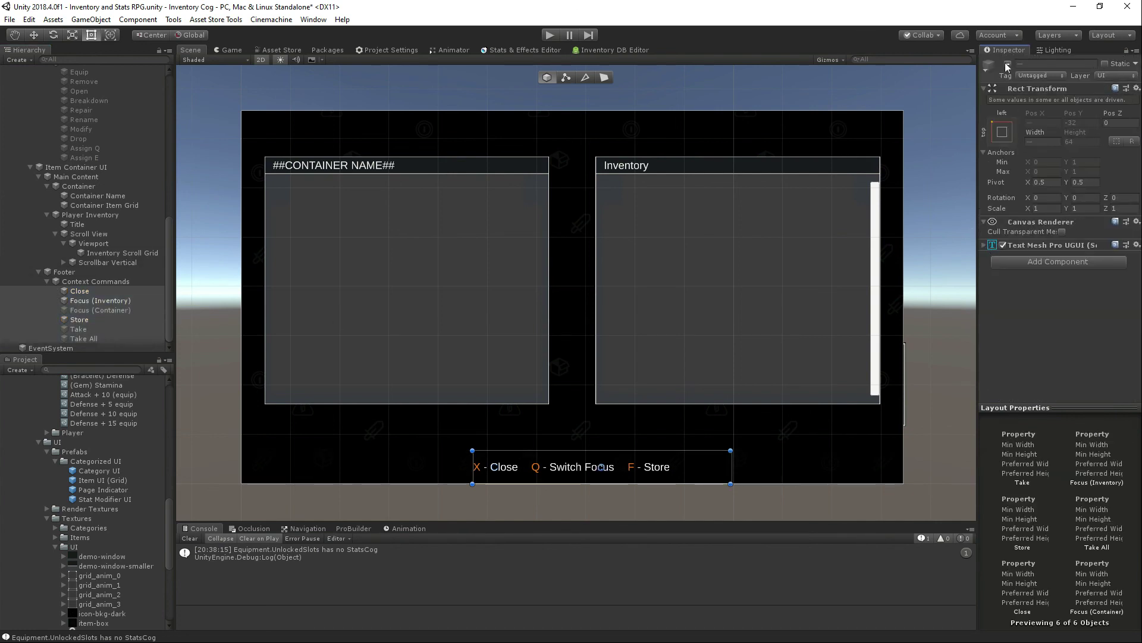
pyautogui.click(1021, 260)
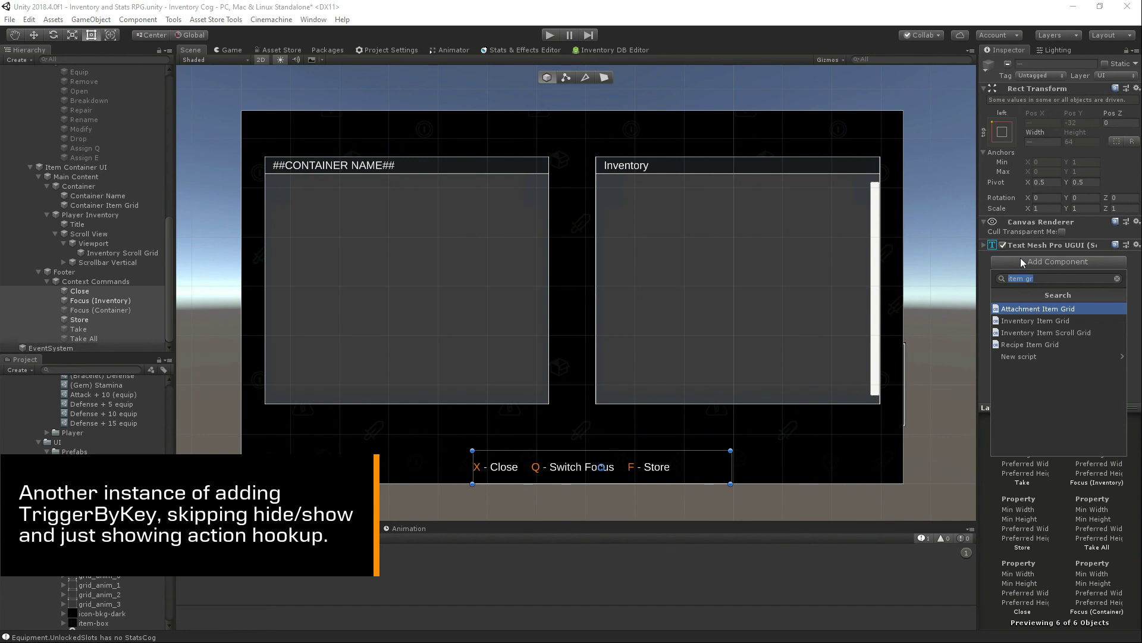
pyautogui.write('trigger')
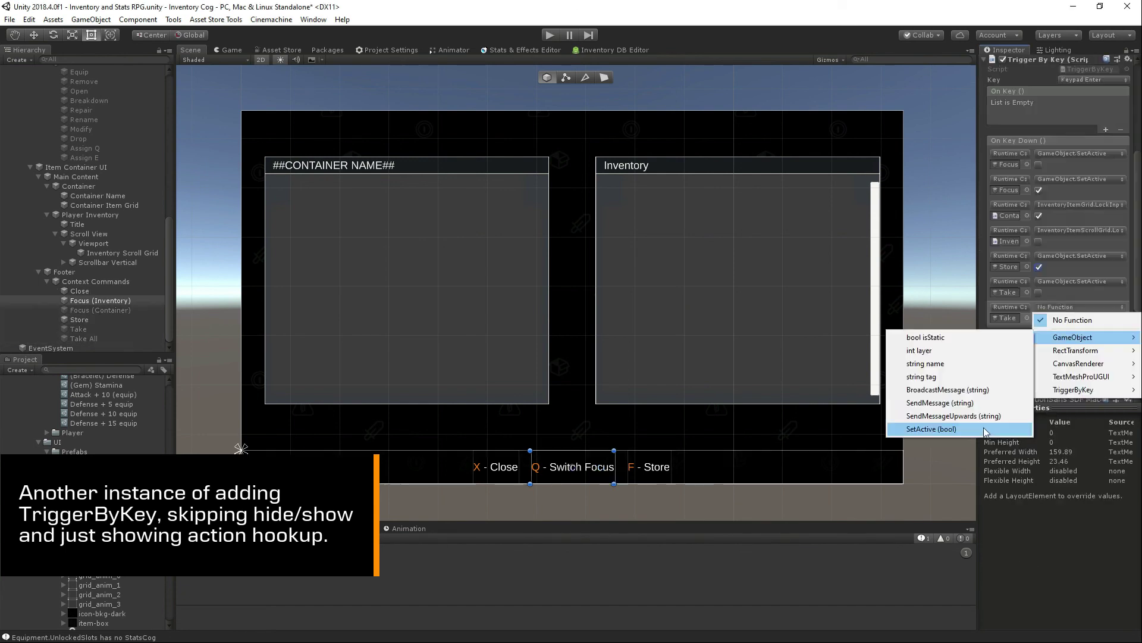
# Step: Assign GameObject.SetActive to Focus (Inventory)'s last On Key Down entry and ItemContainerMenuUI's StoreSelected function to Store's On Key Down event
pyautogui.click(984, 428)
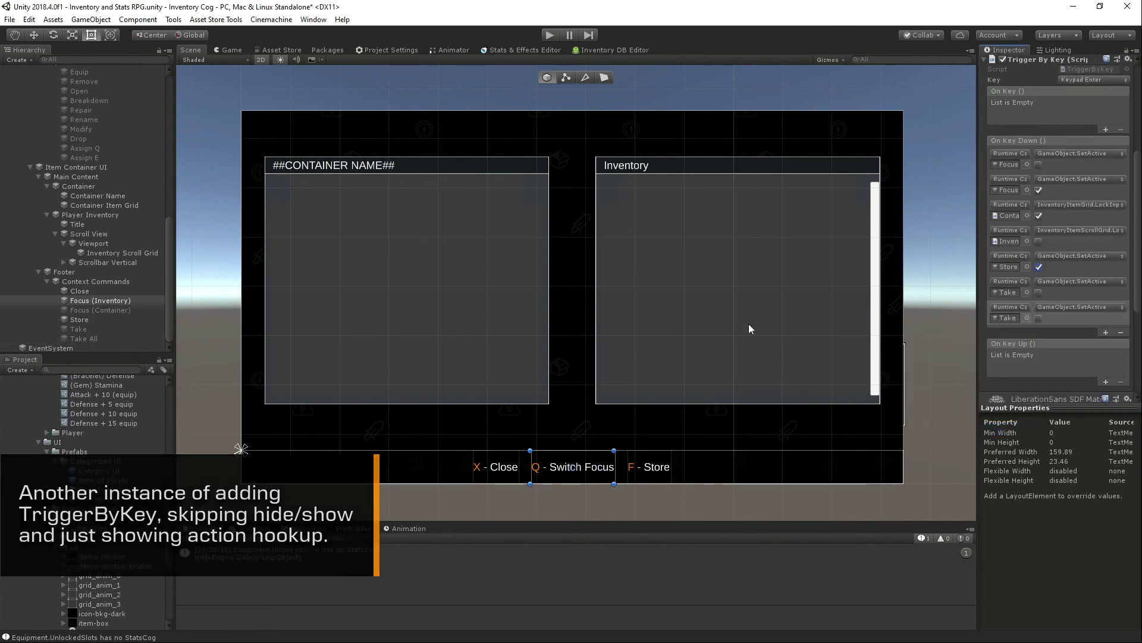
pyautogui.click(79, 320)
pyautogui.scroll(-2, 1027, 326)
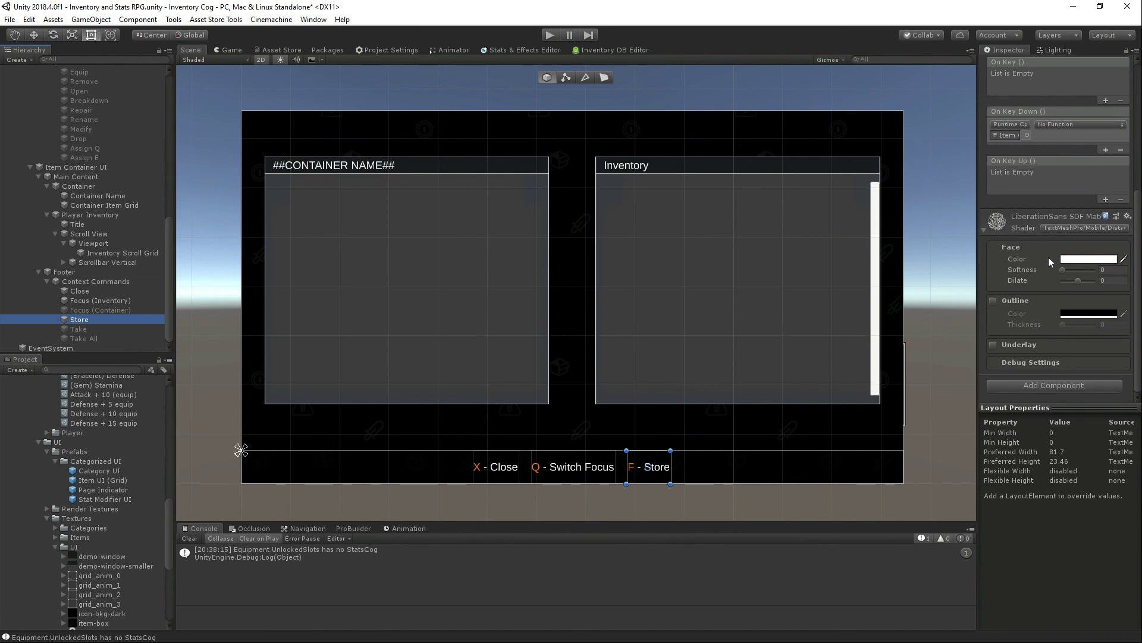
pyautogui.click(1047, 124)
pyautogui.moveTo(1065, 207)
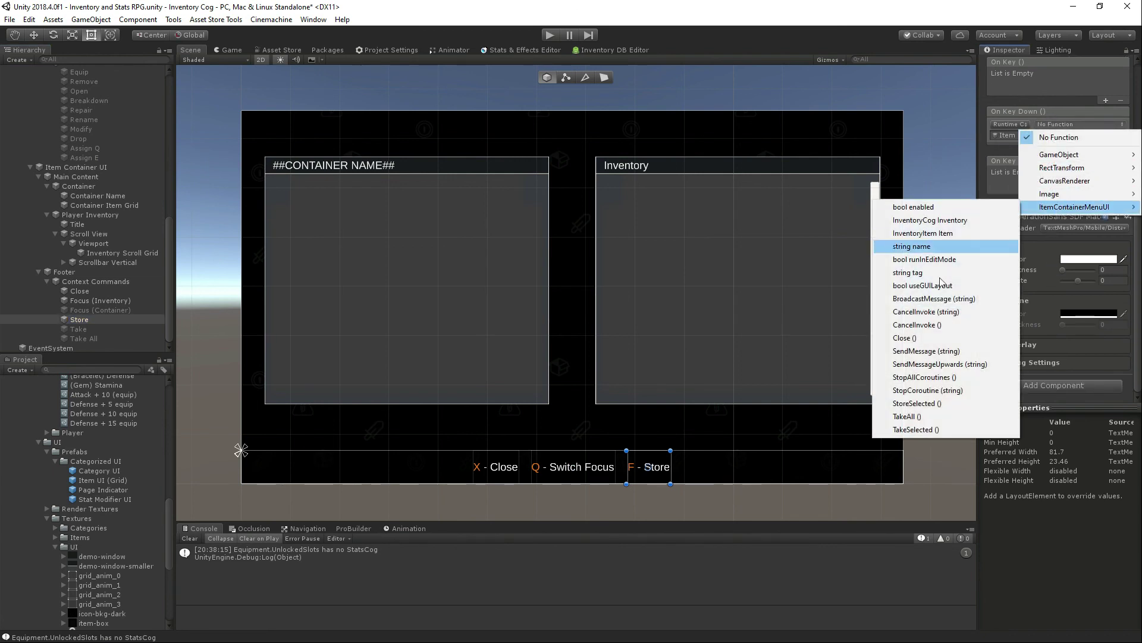
pyautogui.click(929, 403)
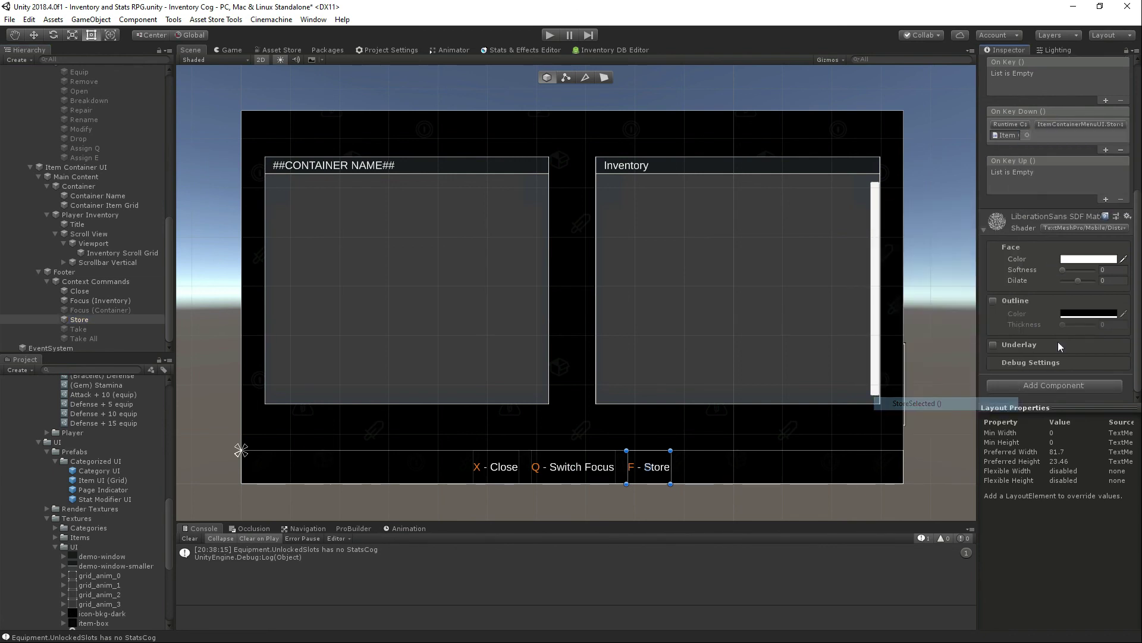
# Step: Set the On Key Down event of the Take context command to ItemContainerMenuUI's TakeSelected function
pyautogui.click(87, 329)
pyautogui.click(1079, 219)
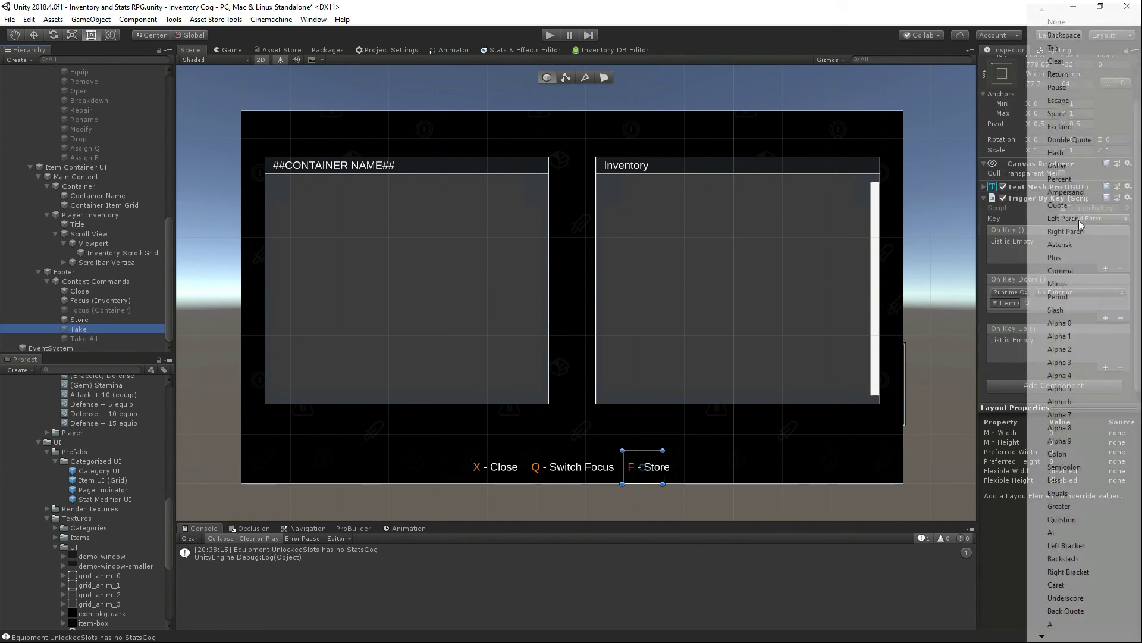
pyautogui.click(1071, 245)
pyautogui.click(1051, 291)
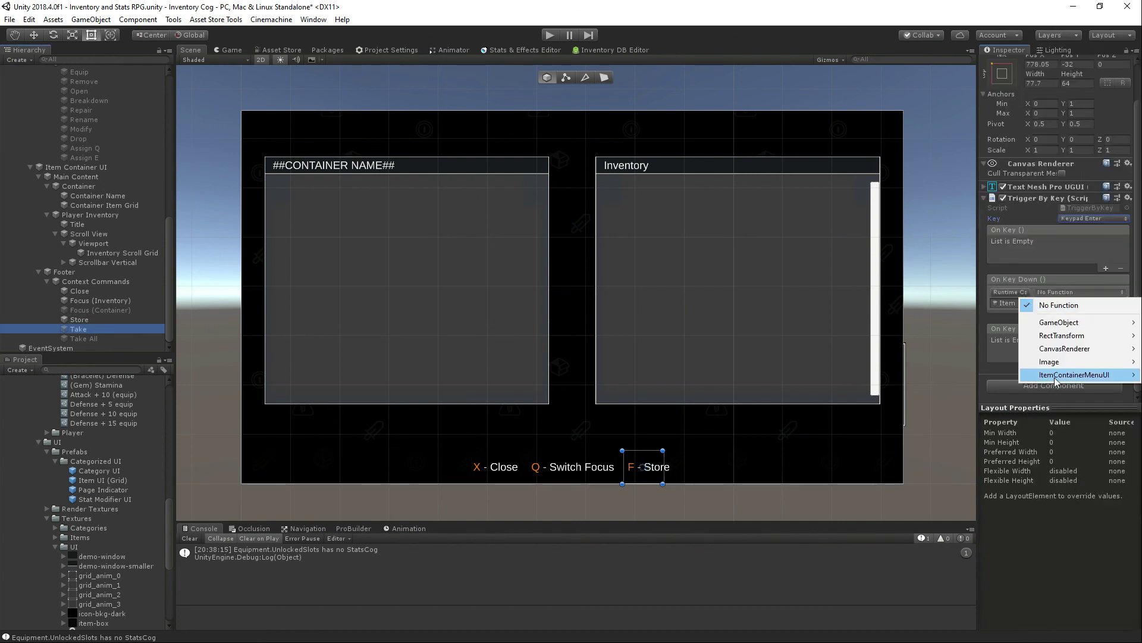
pyautogui.moveTo(1071, 374)
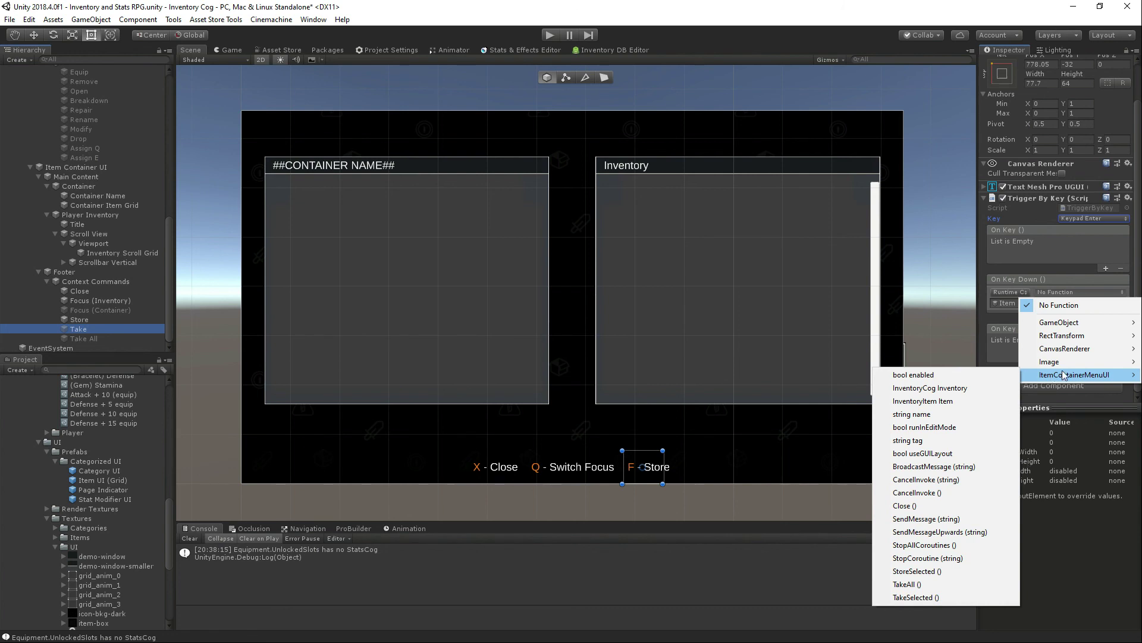
pyautogui.click(959, 598)
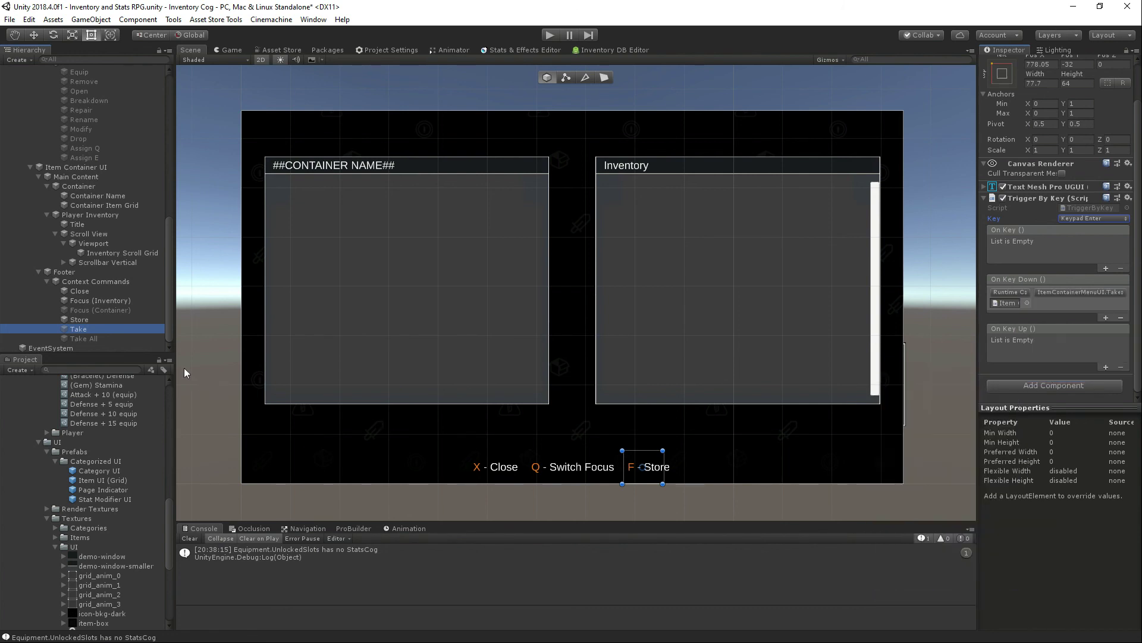
# Step: Set the On Key Down event of the Take All context command to ItemContainerMenuUI's TakeAll function
pyautogui.click(95, 337)
pyautogui.click(1083, 293)
pyautogui.moveTo(1065, 375)
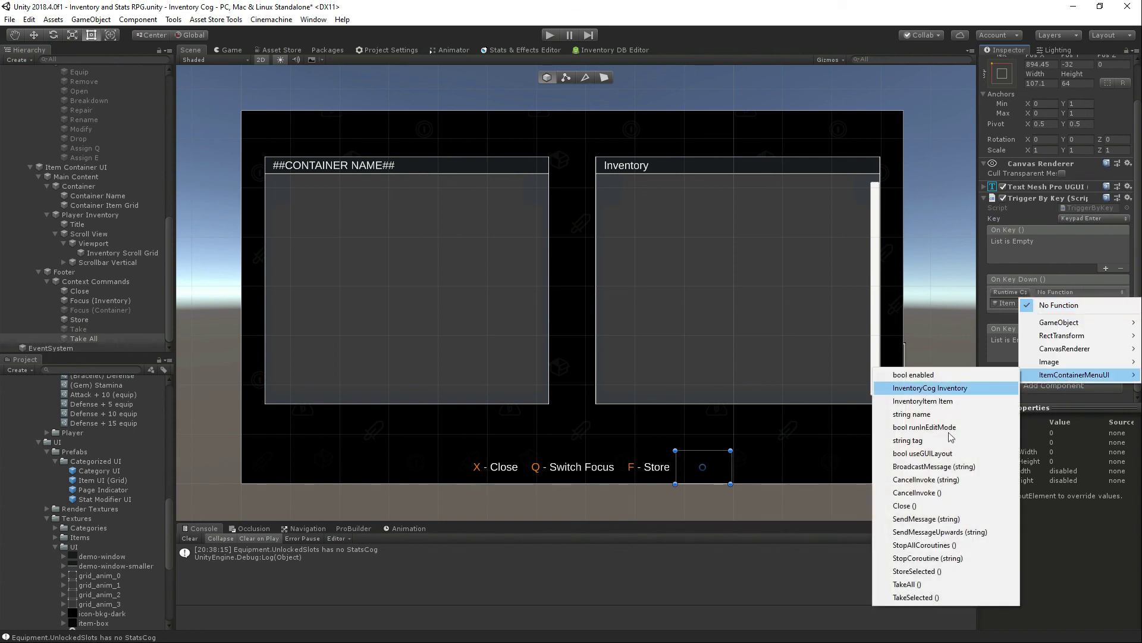
pyautogui.click(913, 584)
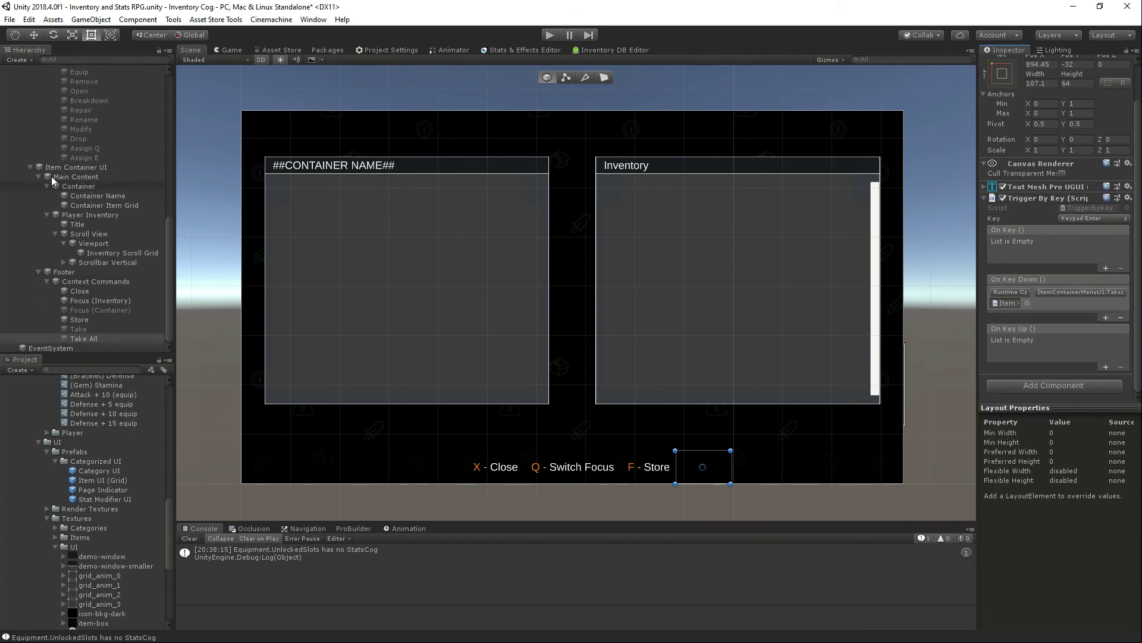
# Step: Deactivate Item Container UI and its parent Inventory object
pyautogui.click(76, 167)
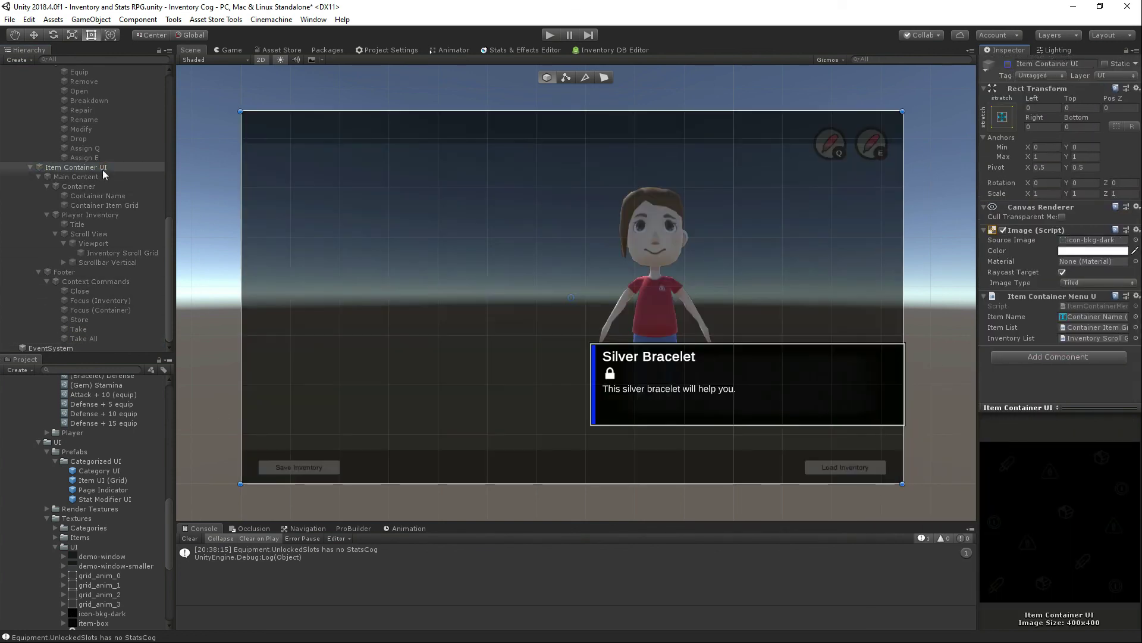
pyautogui.scroll(6, 95, 181)
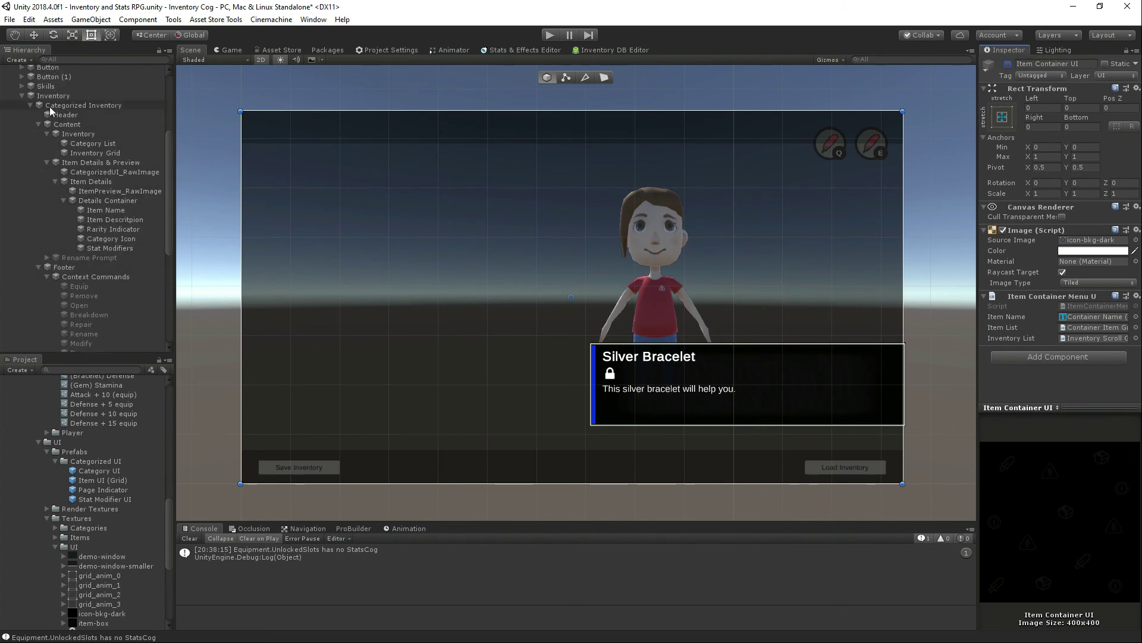
pyautogui.click(53, 96)
pyautogui.click(1008, 64)
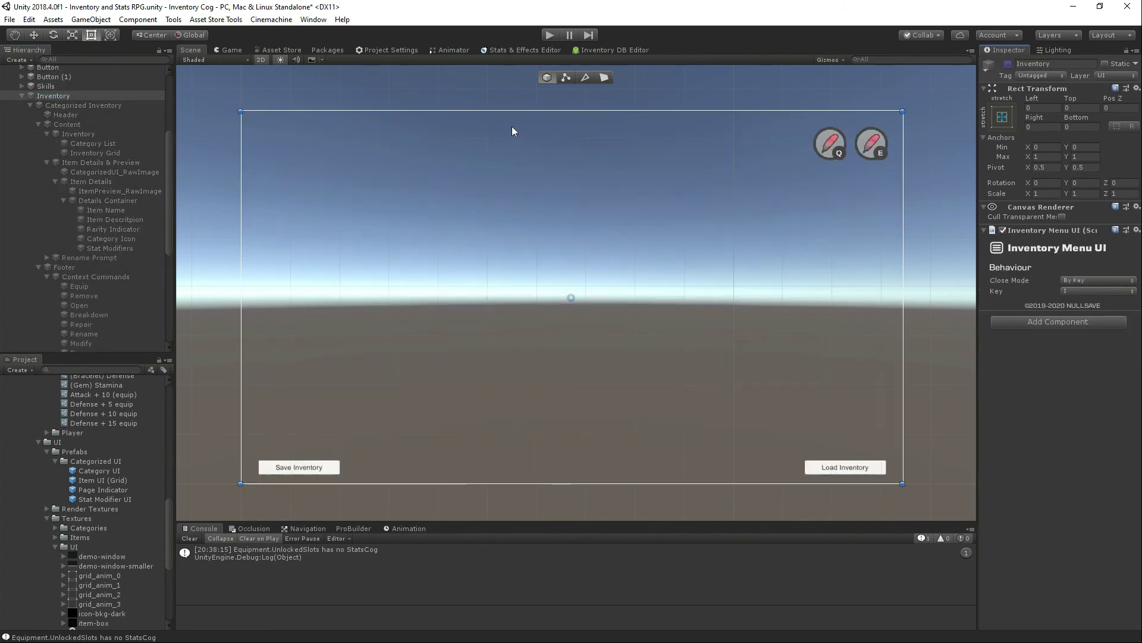
# Step: Play-test opening the Backpack's container from the in-game inventory and scrolling the player inventory list, then end play mode
pyautogui.click(547, 36)
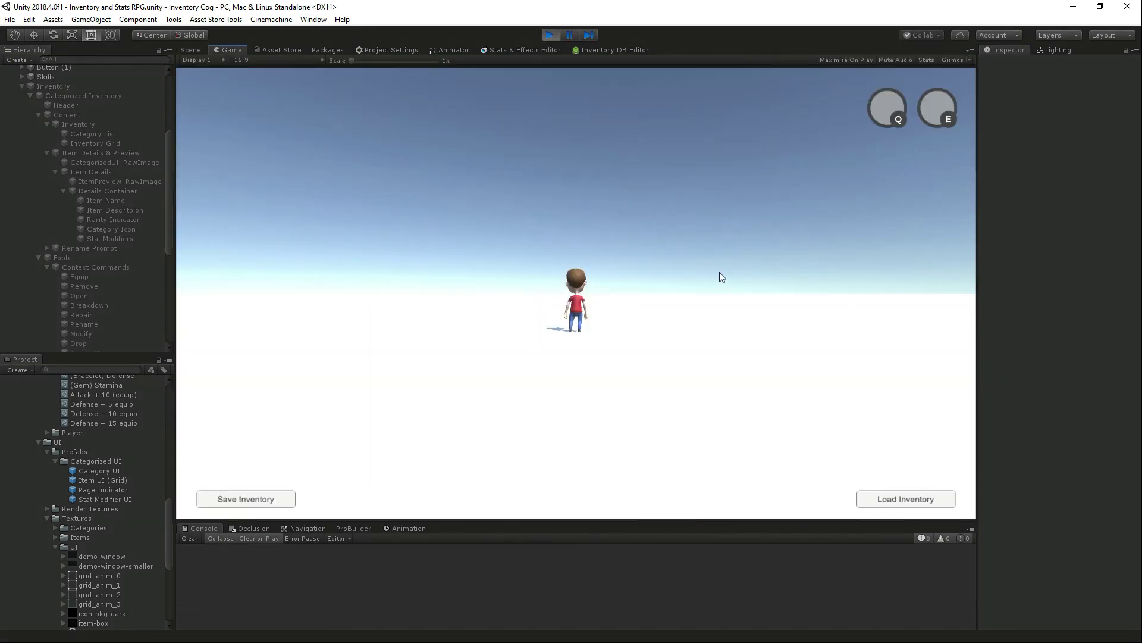
pyautogui.press('i')
pyautogui.click(470, 191)
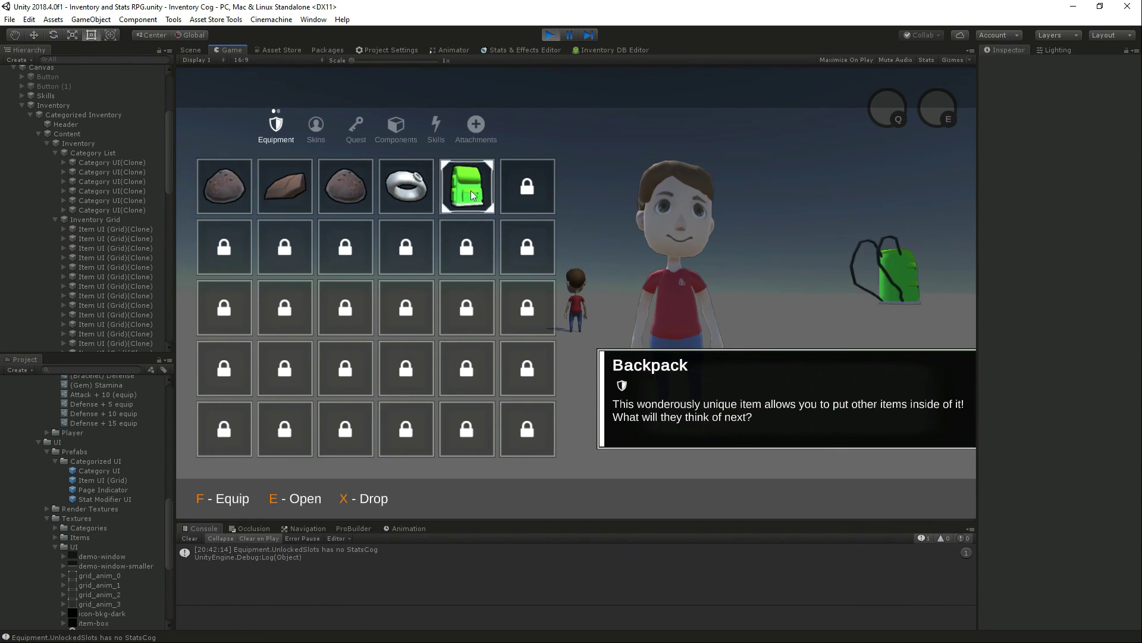
pyautogui.press('e')
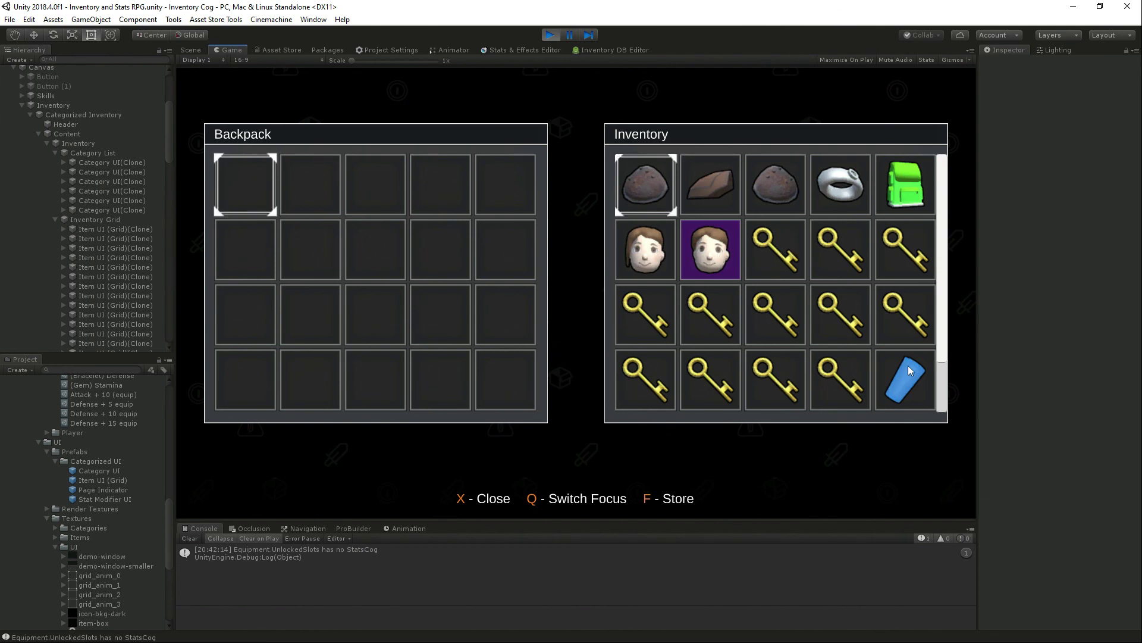
pyautogui.moveTo(940, 356)
pyautogui.mouseDown()
pyautogui.moveTo(953, 427)
pyautogui.moveTo(934, 339)
pyautogui.mouseUp()
pyautogui.click(545, 35)
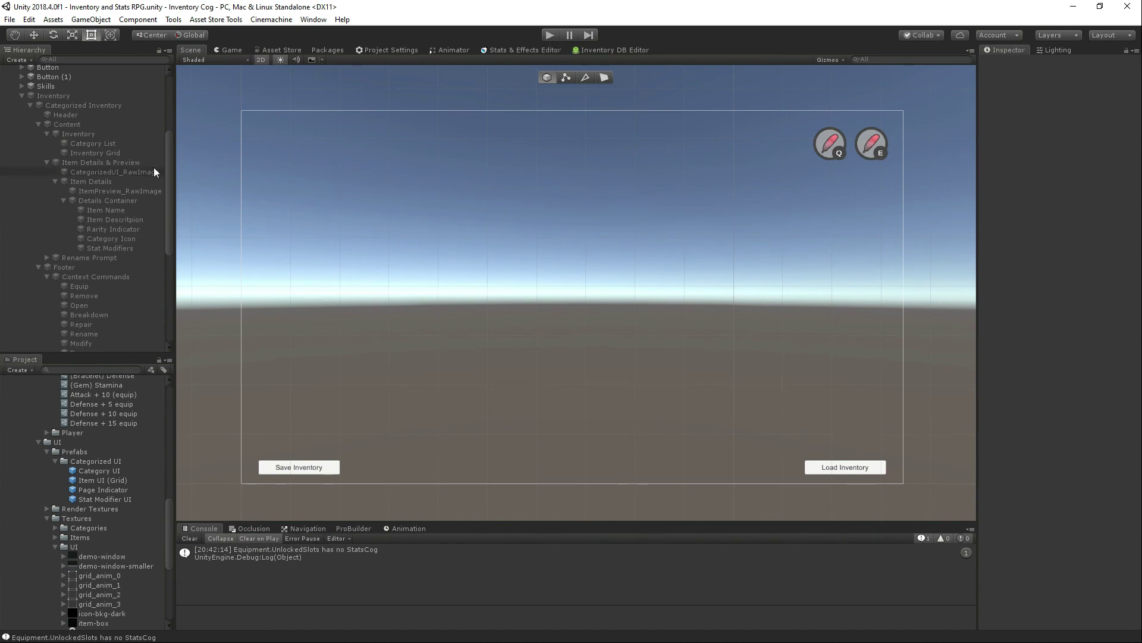
# Step: Enable Can Click Select on the Inventory Scroll Grid of Item Container UI
pyautogui.scroll(-6, 154, 172)
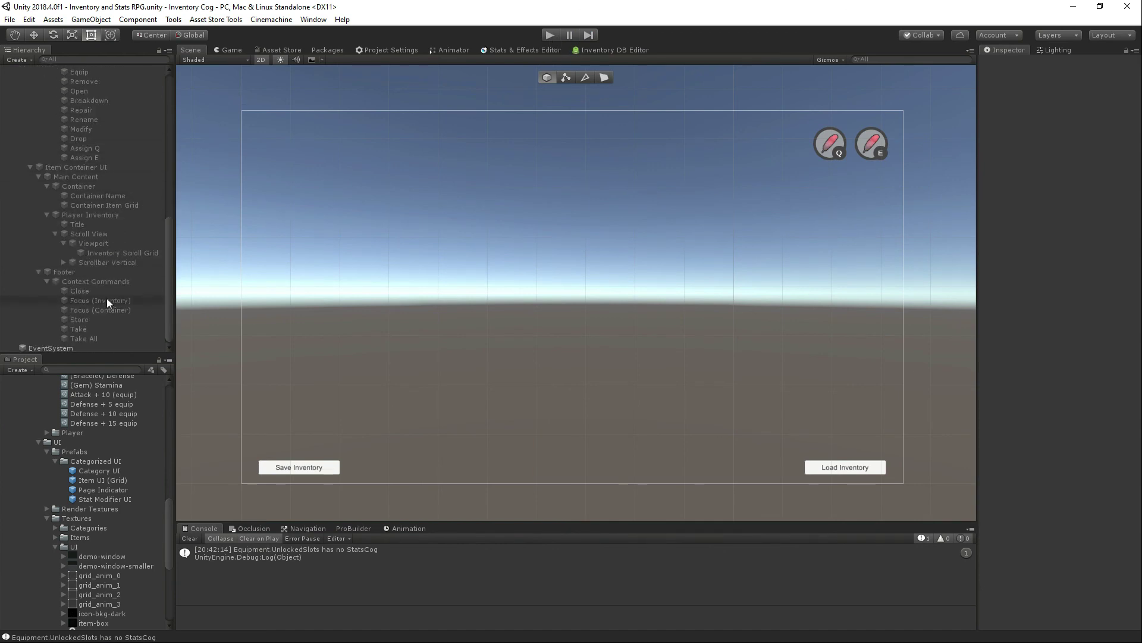
pyautogui.click(217, 50)
pyautogui.click(190, 52)
pyautogui.click(102, 252)
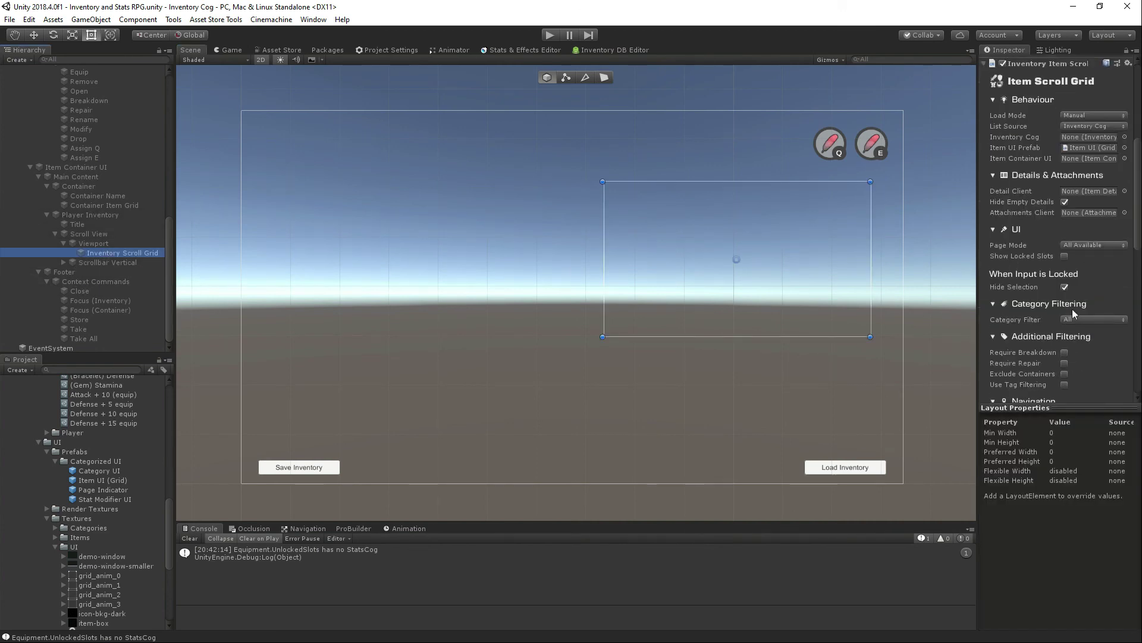
pyautogui.scroll(-4, 1073, 366)
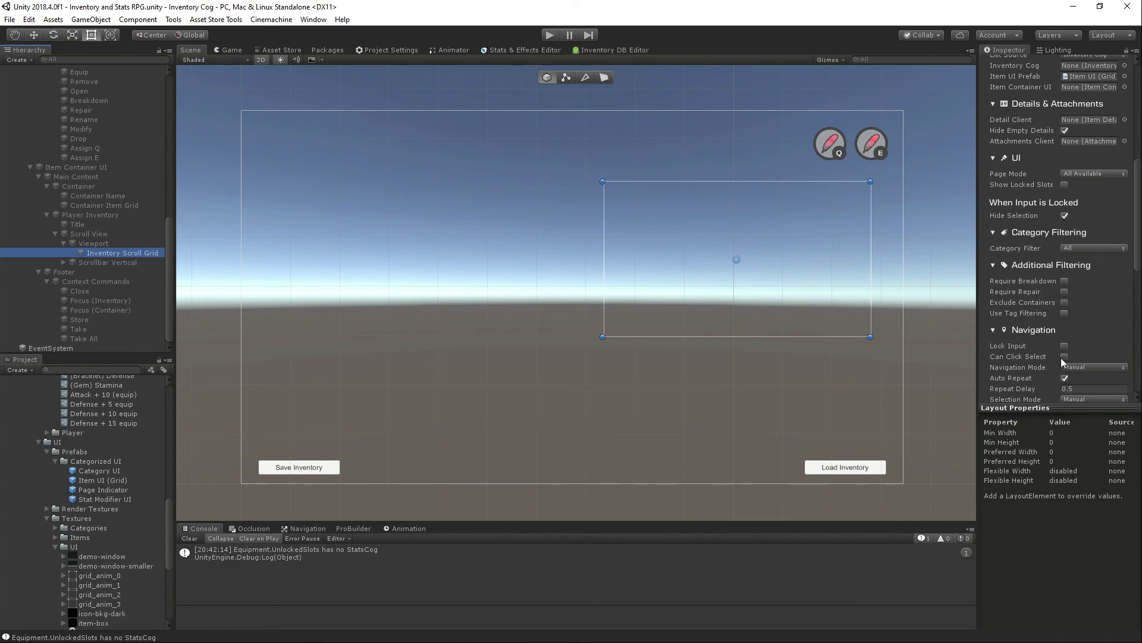
pyautogui.click(1065, 357)
# Step: Enable Can Click Select on Container Item Grid and Lock Input on Inventory Scroll Grid
pyautogui.click(83, 205)
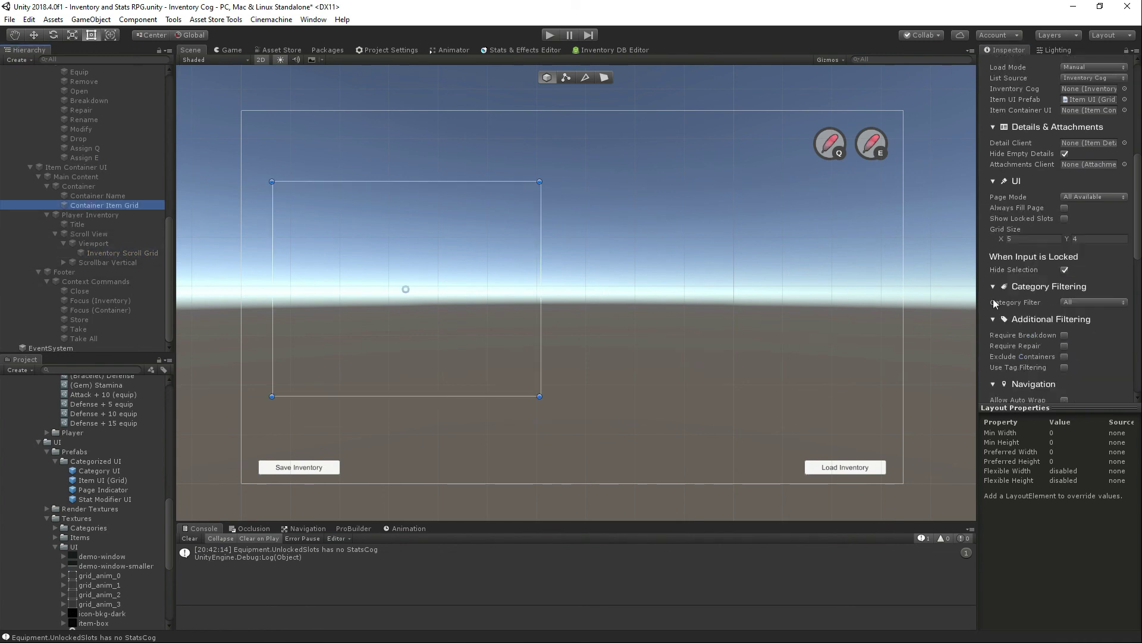
pyautogui.scroll(-8, 1071, 367)
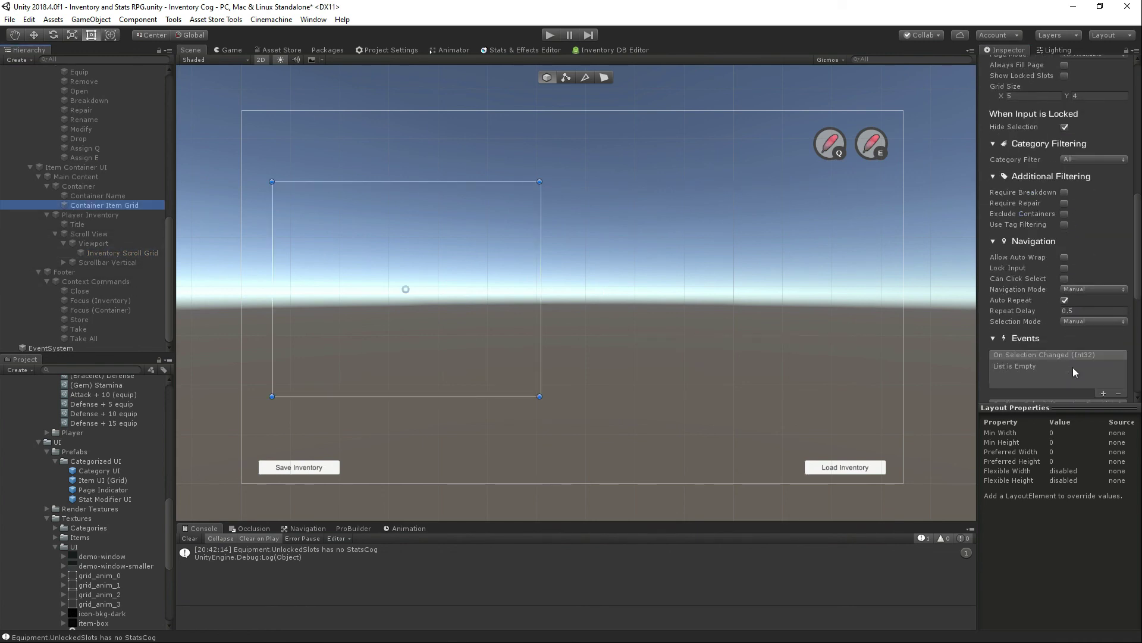
pyautogui.click(1065, 279)
pyautogui.click(109, 254)
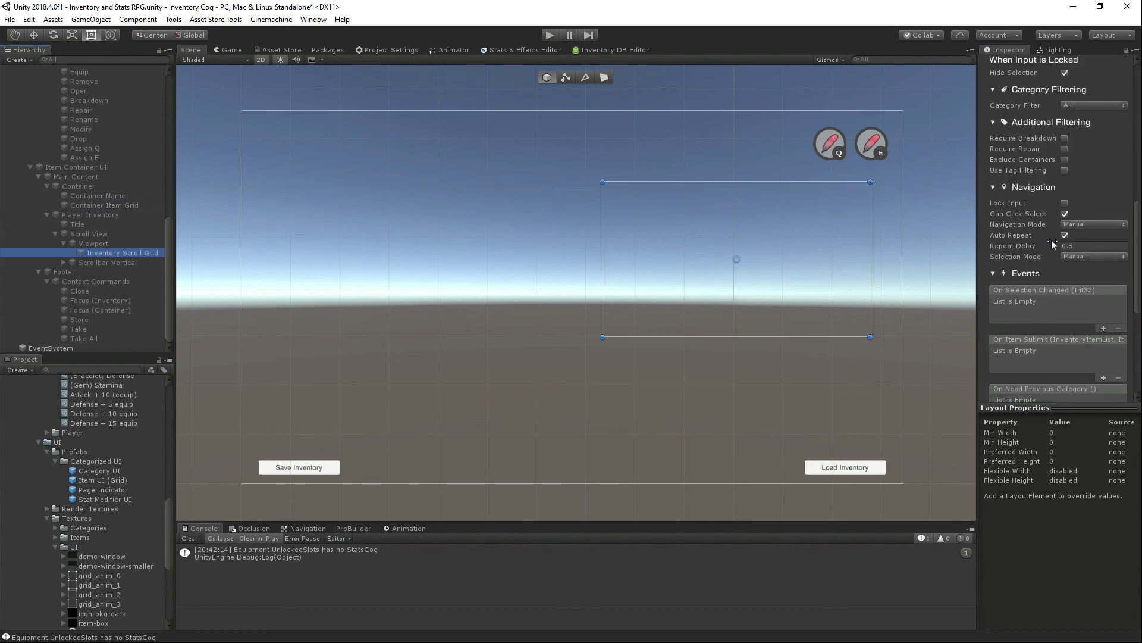
pyautogui.click(1064, 203)
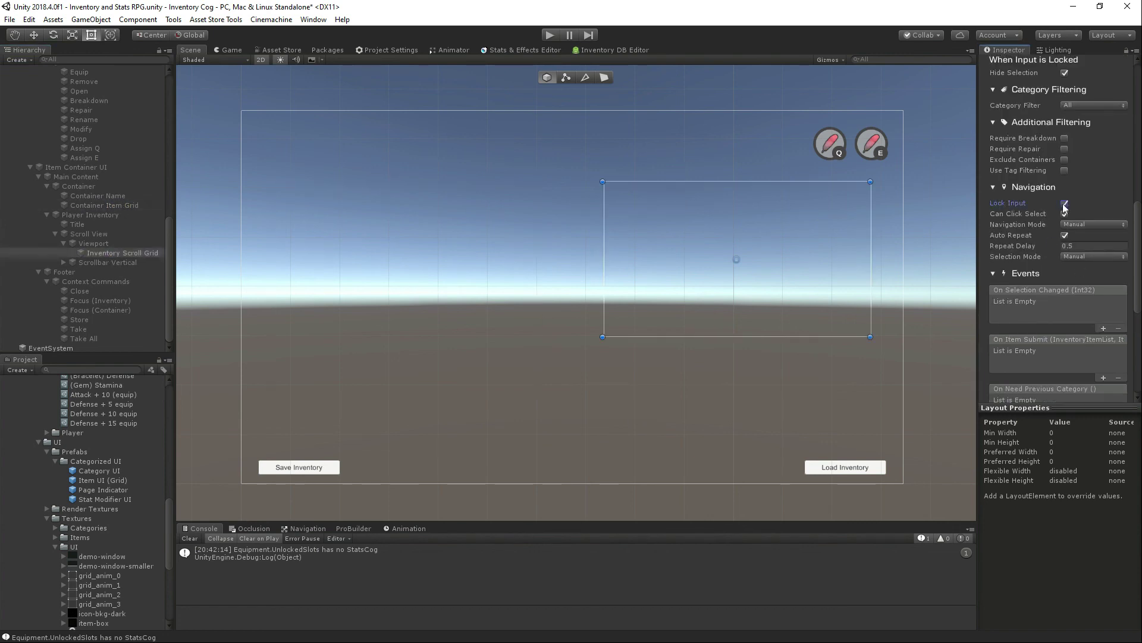
# Step: Set the Trigger By Key key of the Close context command in Item Container UI to X
pyautogui.click(93, 290)
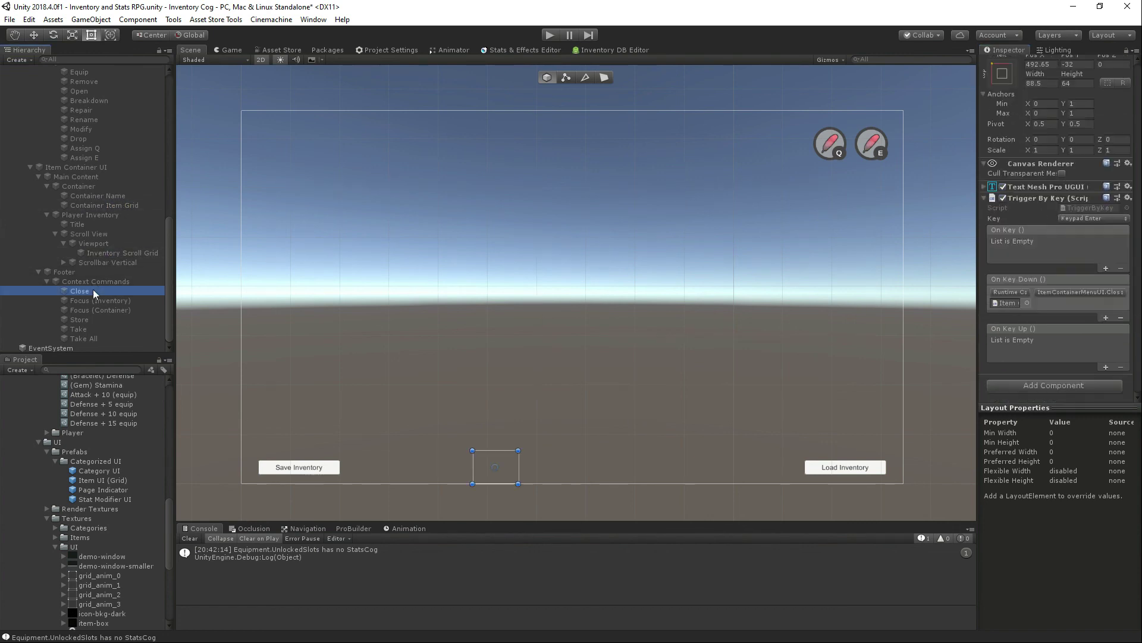
pyautogui.keyDown('shift'); pyautogui.click(88, 338); pyautogui.keyUp('shift')
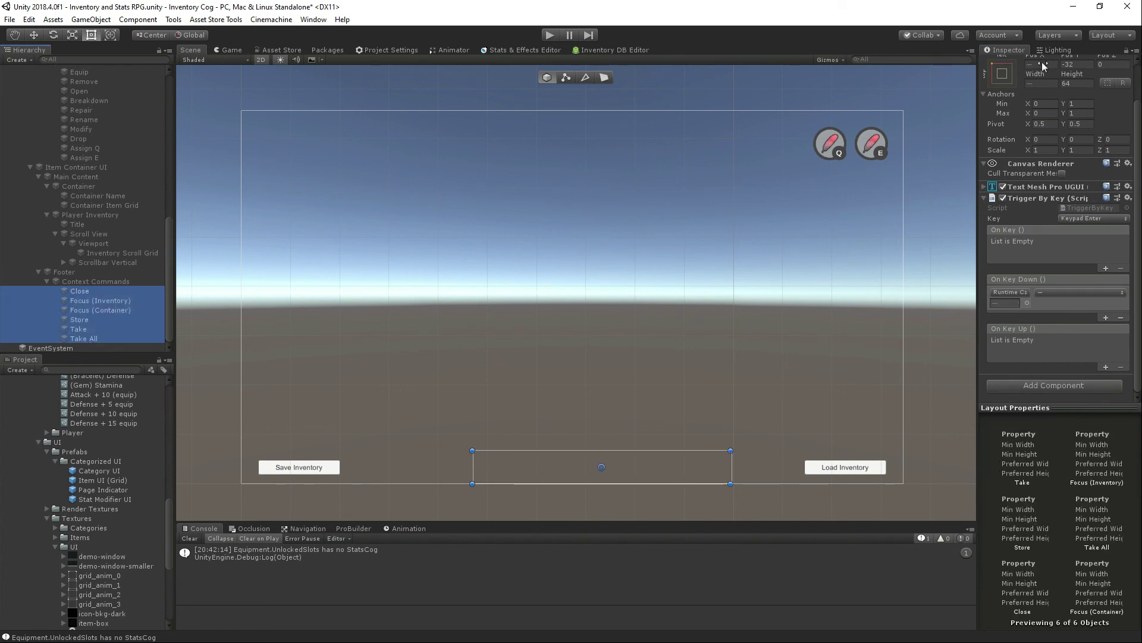
pyautogui.scroll(2, 1011, 80)
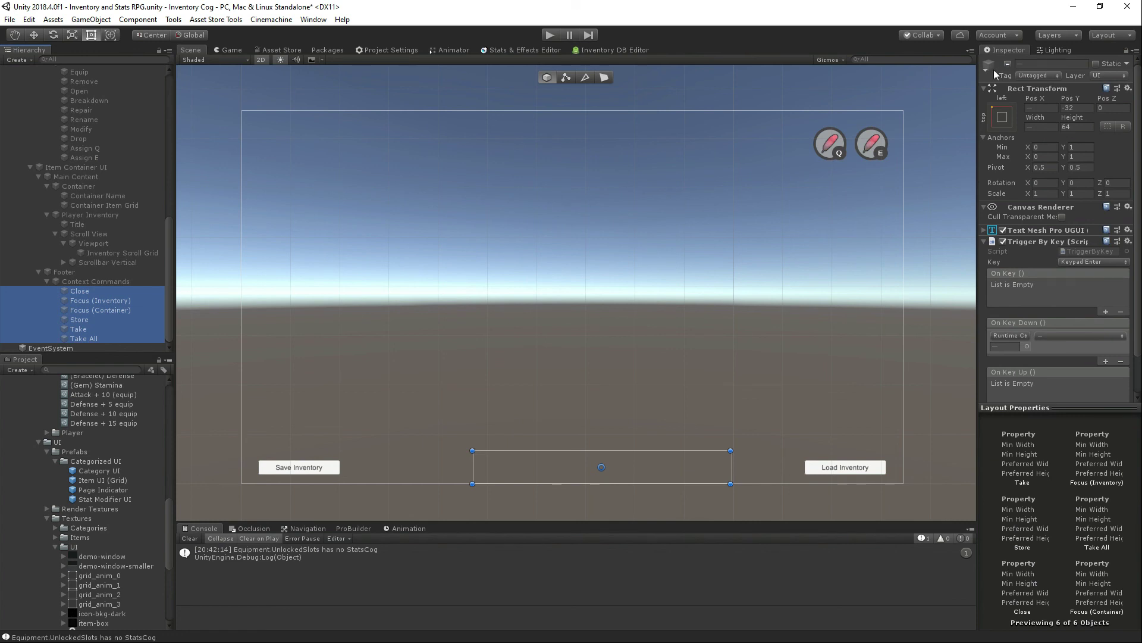
pyautogui.click(79, 291)
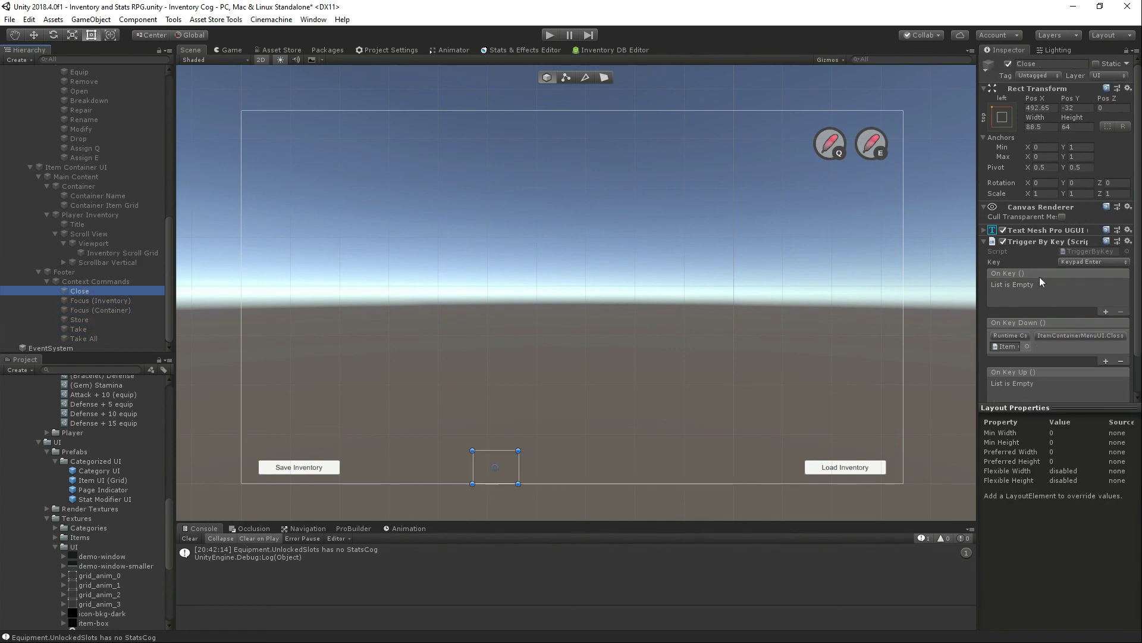
pyautogui.click(986, 230)
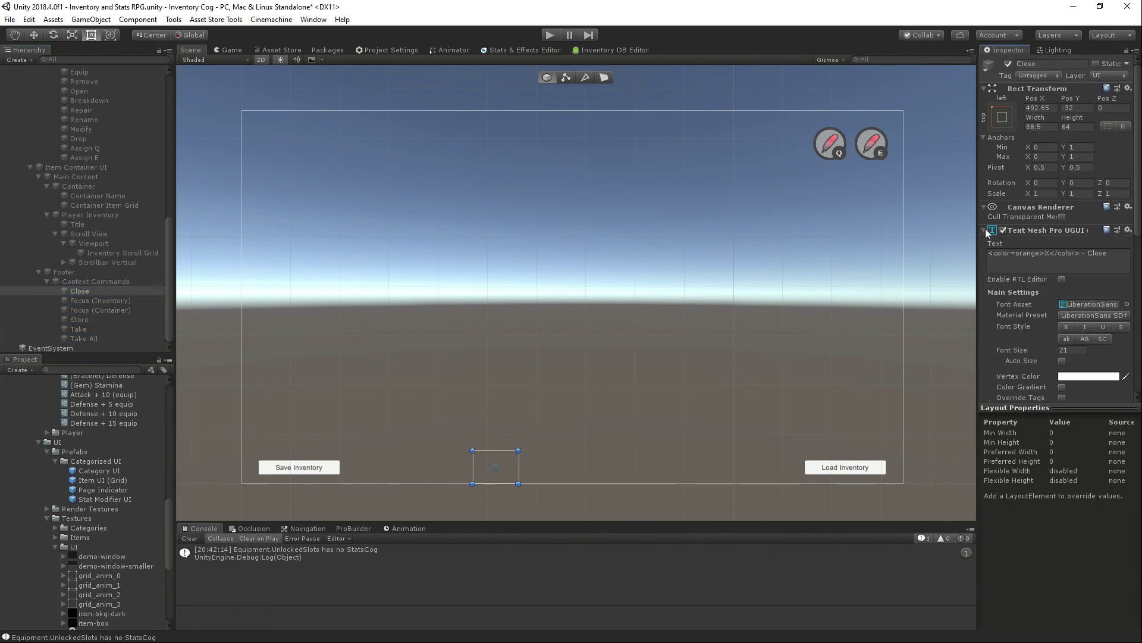
pyautogui.scroll(-8, 1012, 238)
pyautogui.click(1076, 219)
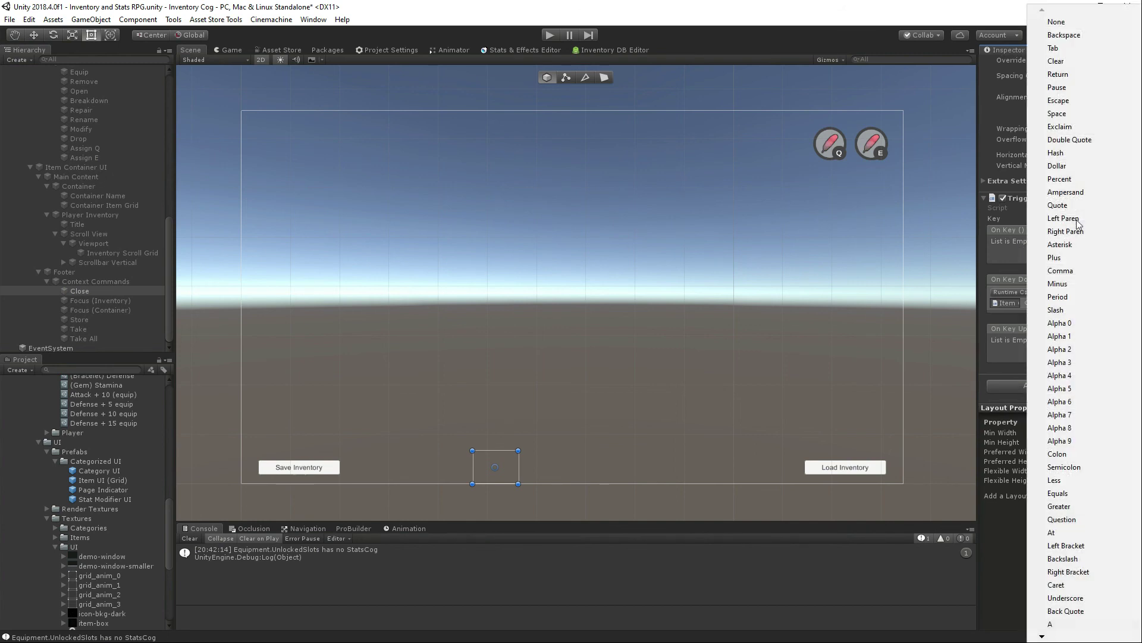
pyautogui.press('x')
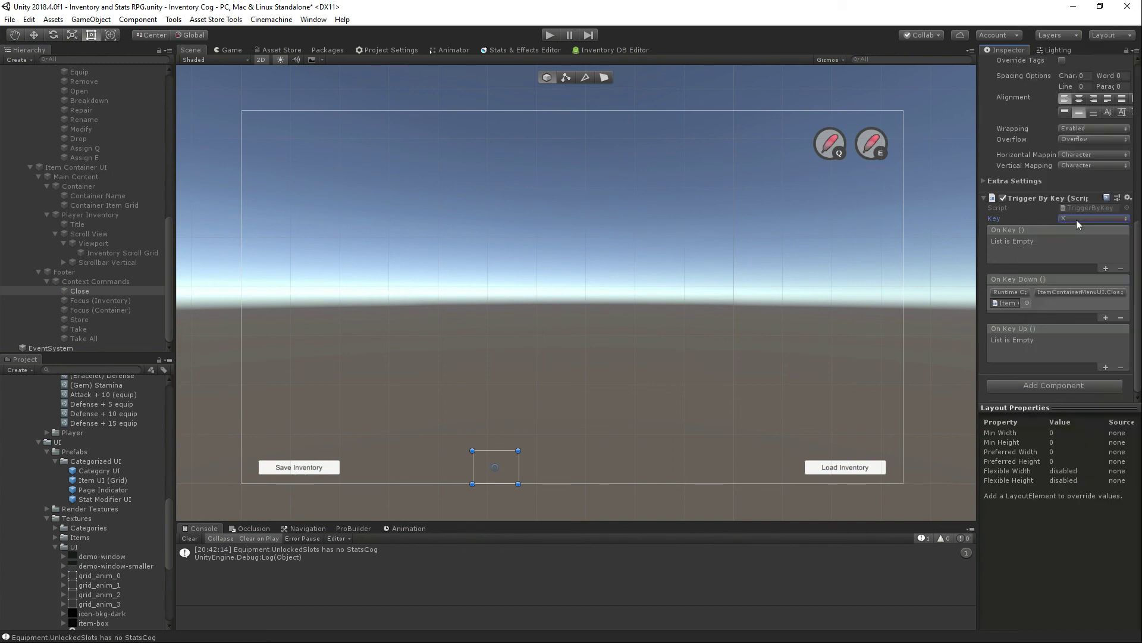
# Step: Set the Trigger By Key key of both Focus (Inventory) and Focus (Container) to Q
pyautogui.click(113, 301)
pyautogui.keyDown('ctrl'); pyautogui.click(161, 310); pyautogui.keyUp('ctrl')
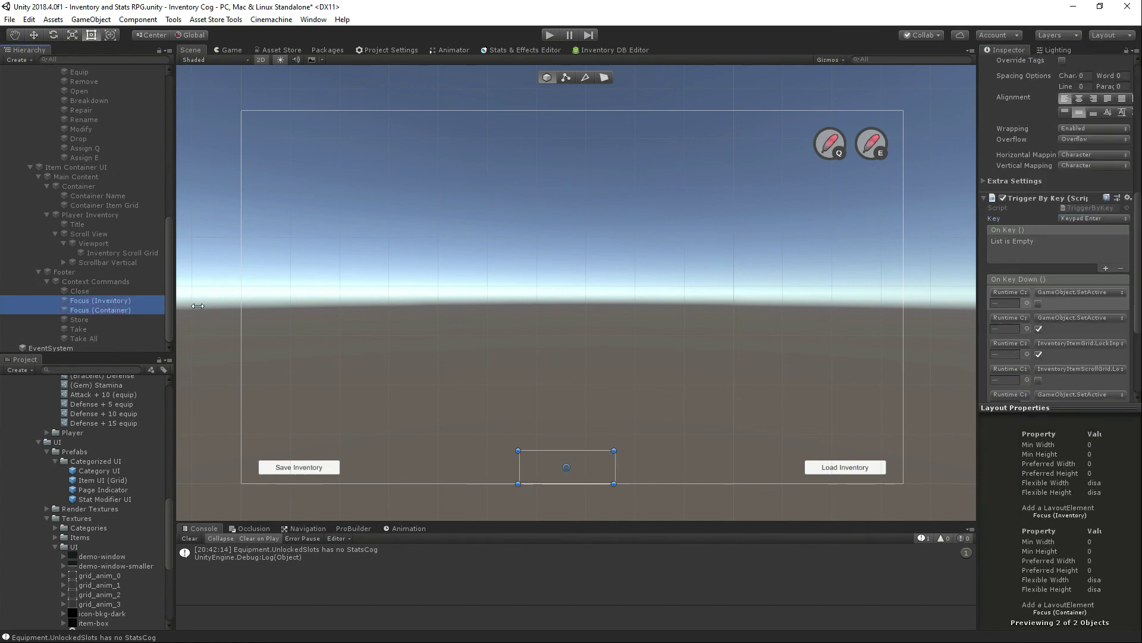
pyautogui.click(1076, 219)
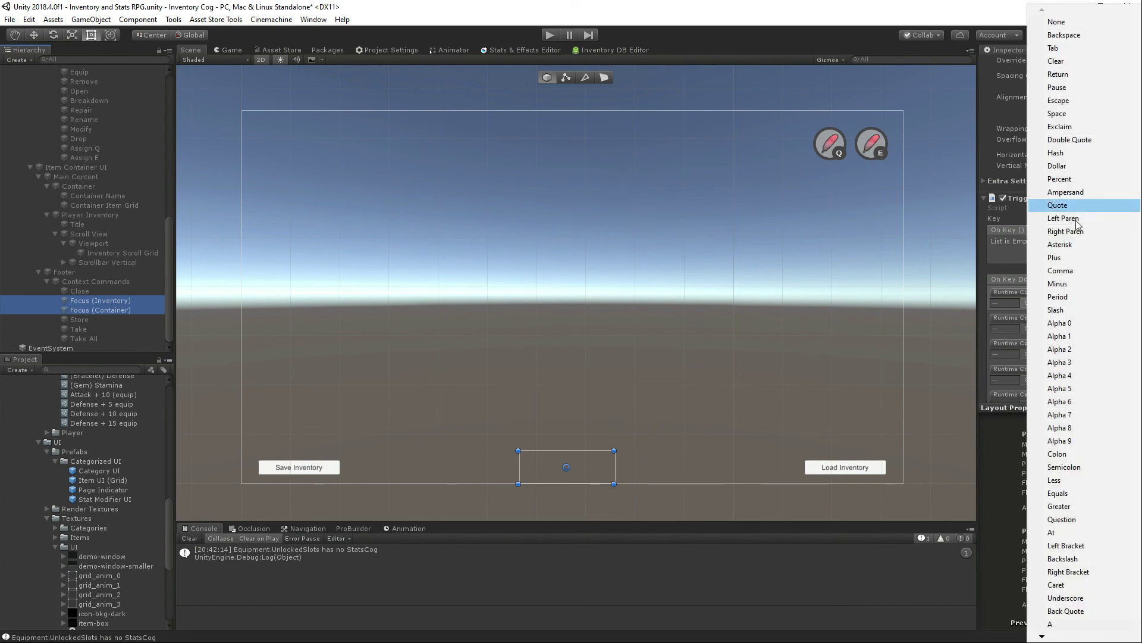
pyautogui.press('q')
pyautogui.press('Return')
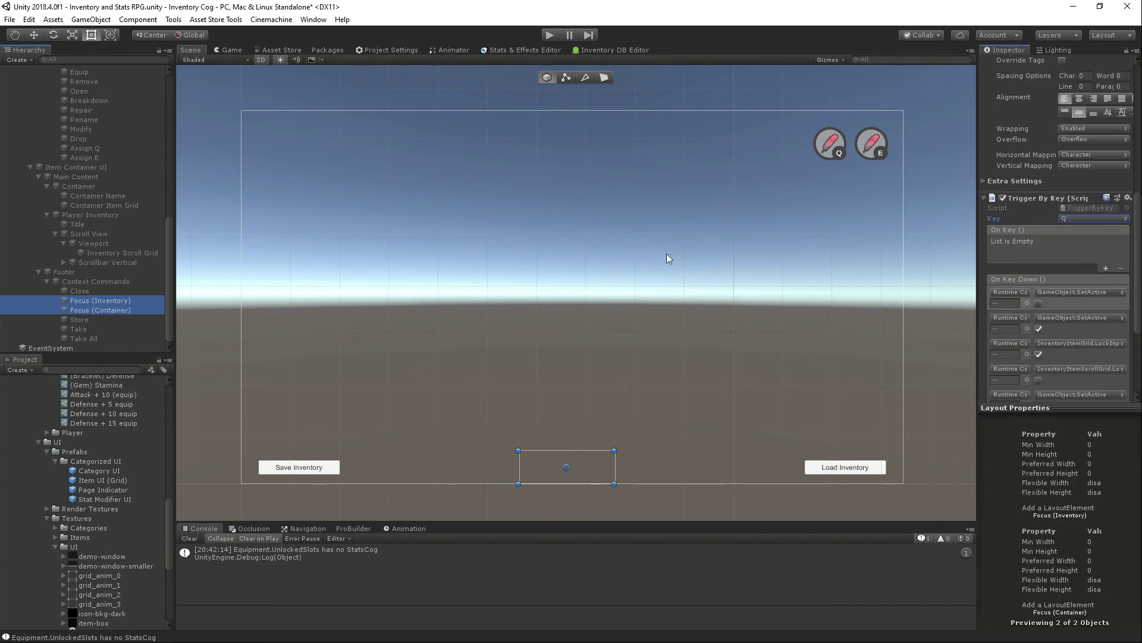
# Step: Set the Trigger By Key key of both the Store and Take commands to F
pyautogui.click(84, 320)
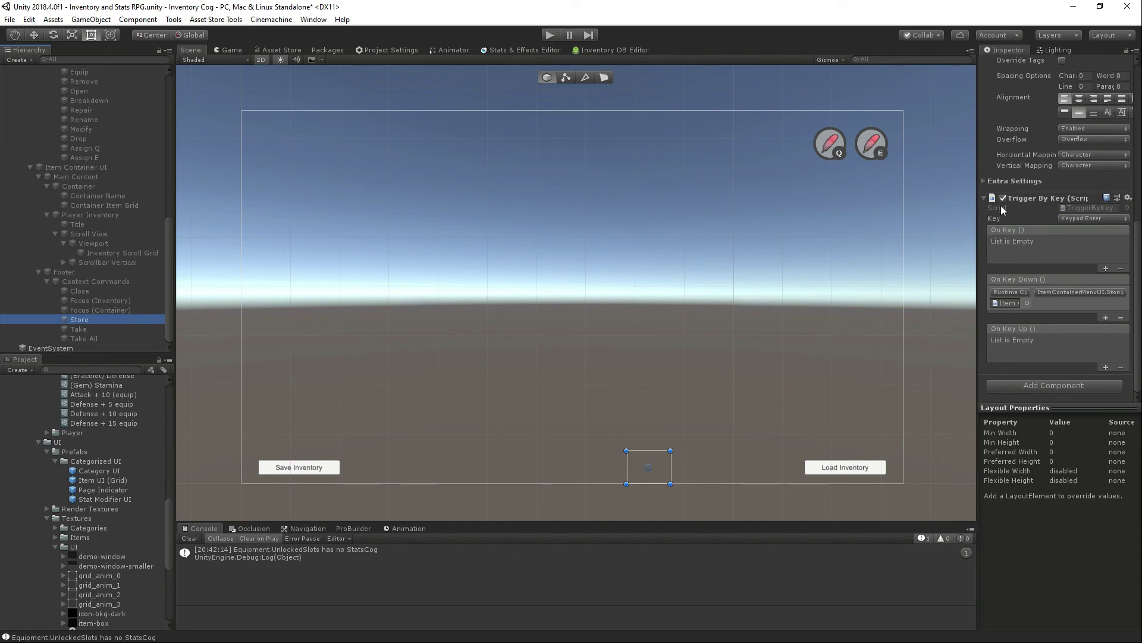
pyautogui.scroll(5, 1001, 205)
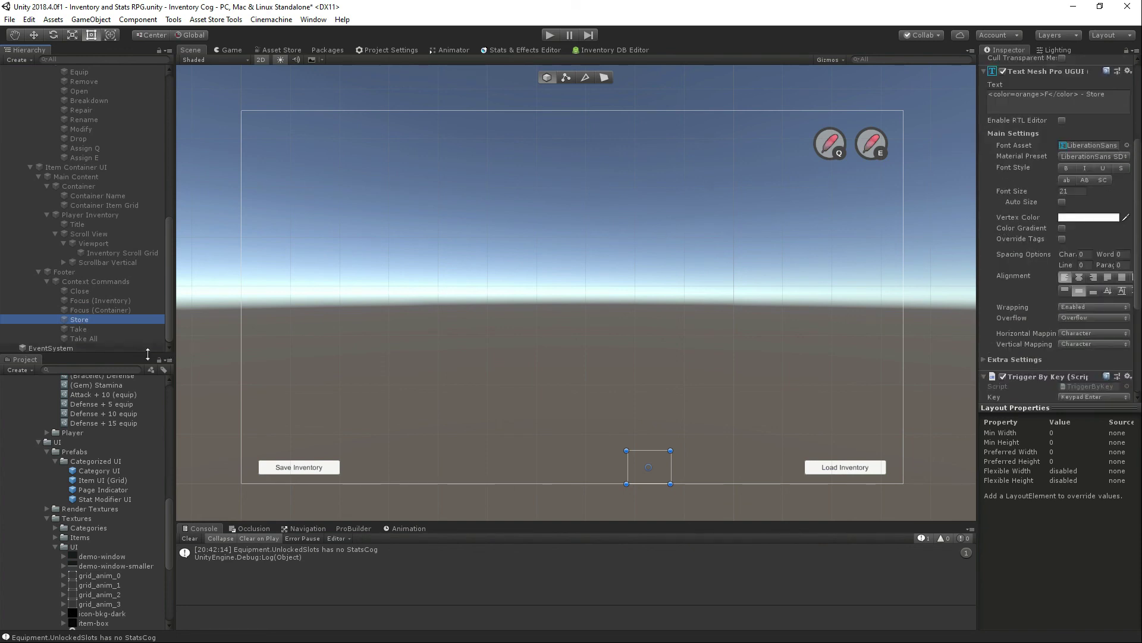
pyautogui.click(75, 331)
pyautogui.keyDown('ctrl'); pyautogui.click(79, 319); pyautogui.keyUp('ctrl')
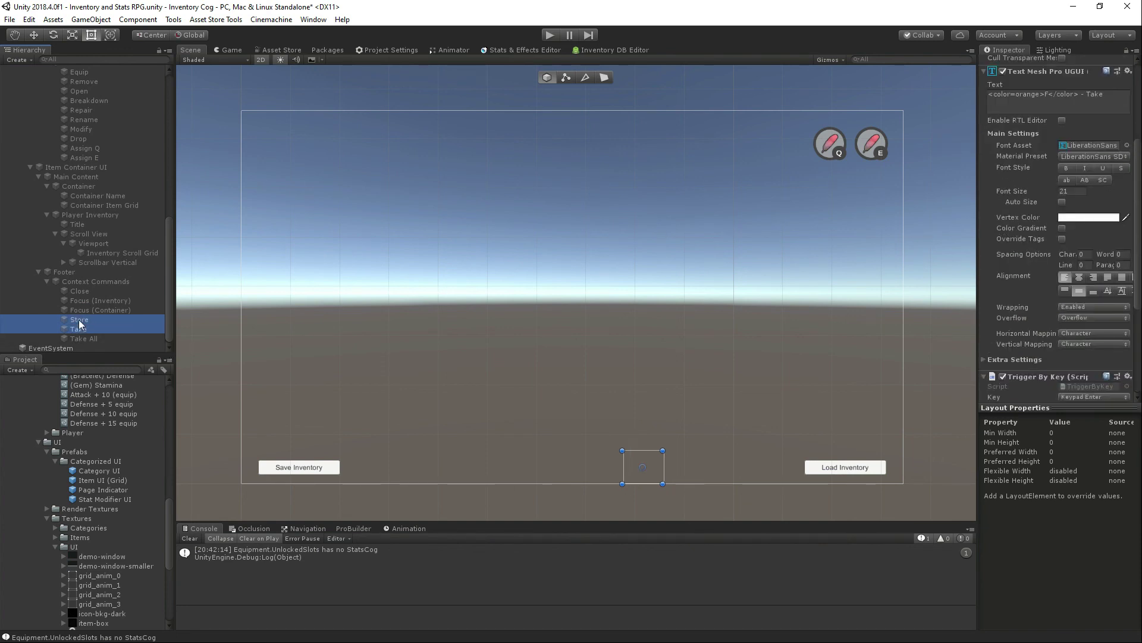
pyautogui.scroll(-5, 1104, 312)
pyautogui.click(1084, 218)
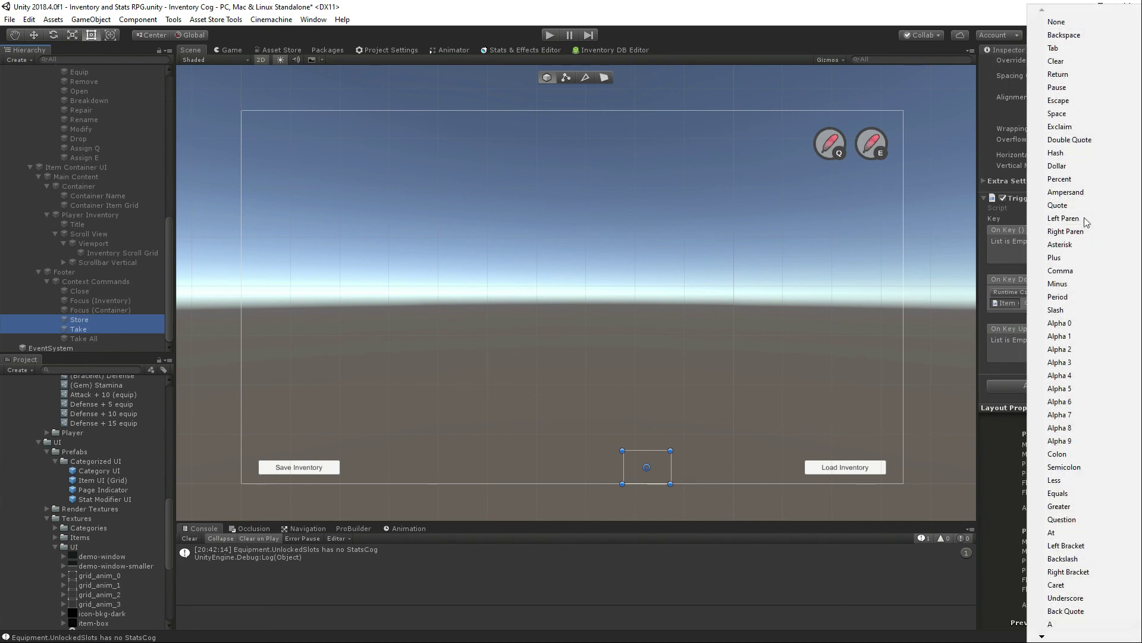
pyautogui.scroll(-2, 1084, 216)
pyautogui.click(1085, 216)
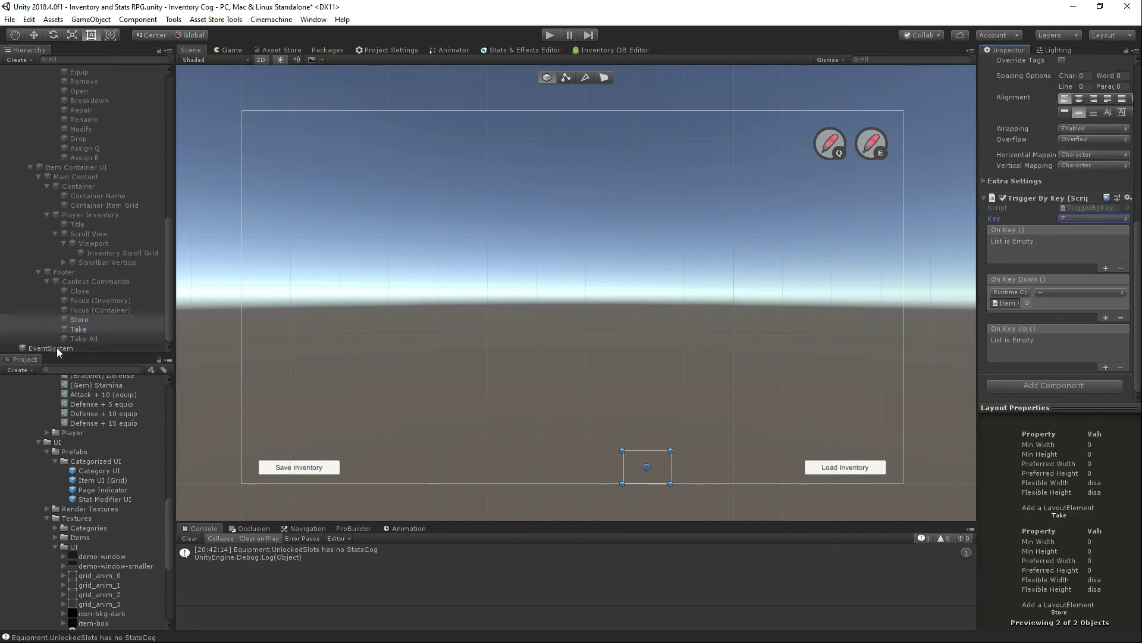
# Step: Set the Trigger By Key key of the Take All command to E
pyautogui.click(75, 338)
pyautogui.scroll(7, 1025, 183)
pyautogui.scroll(-7, 1026, 184)
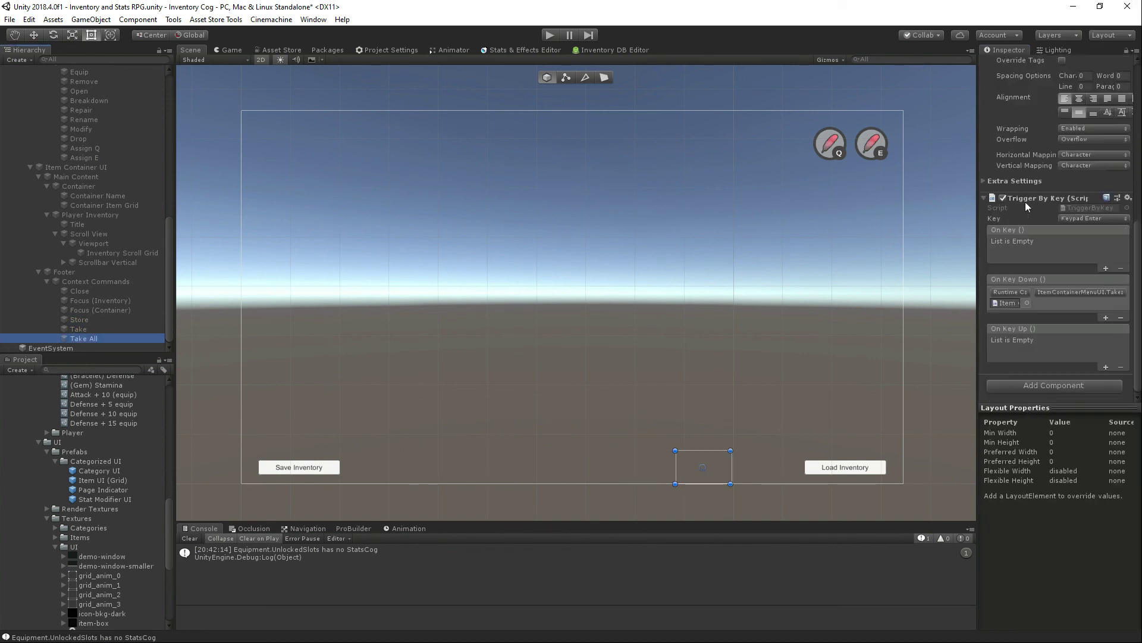
pyautogui.click(1065, 291)
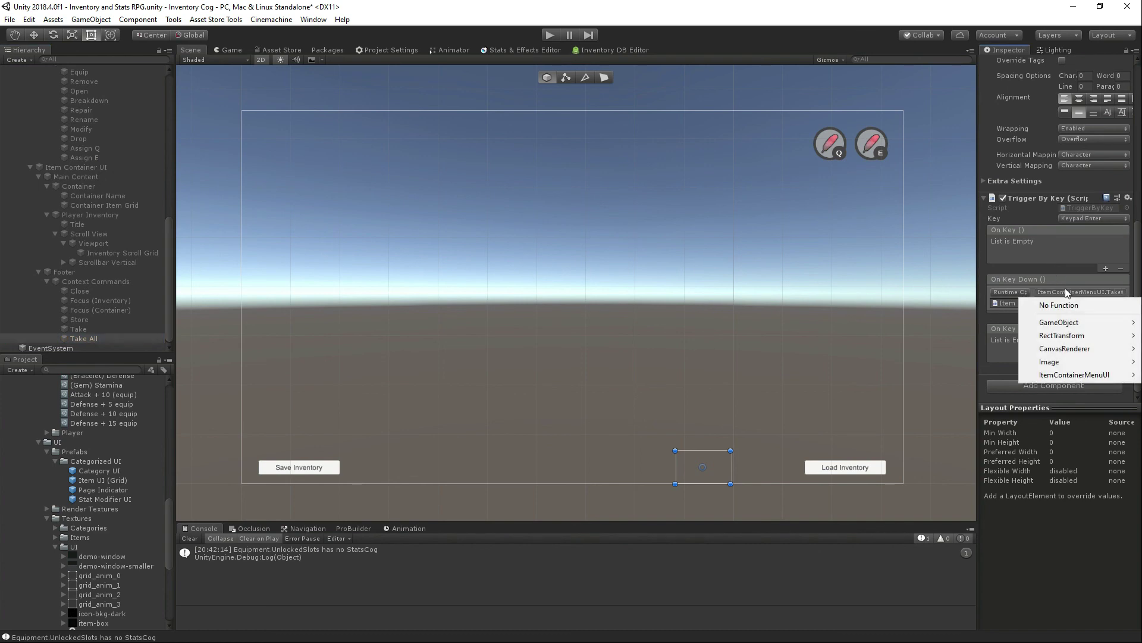
pyautogui.click(1071, 227)
pyautogui.click(1080, 218)
pyautogui.press('e')
pyautogui.press('e')
pyautogui.press('e')
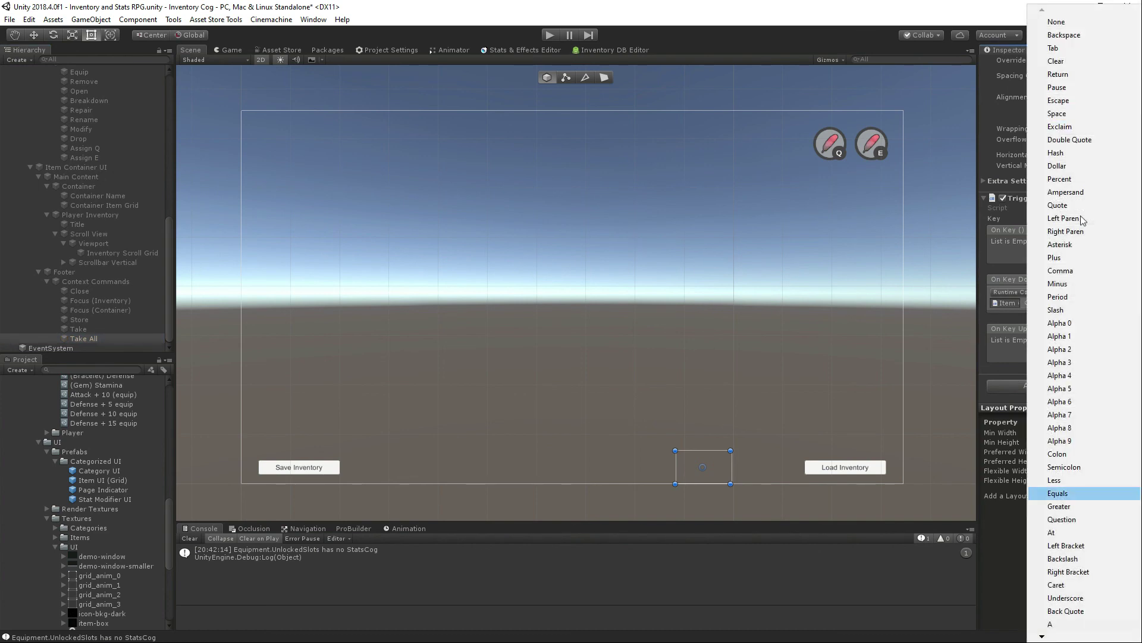
pyautogui.press('e')
pyautogui.press('Return')
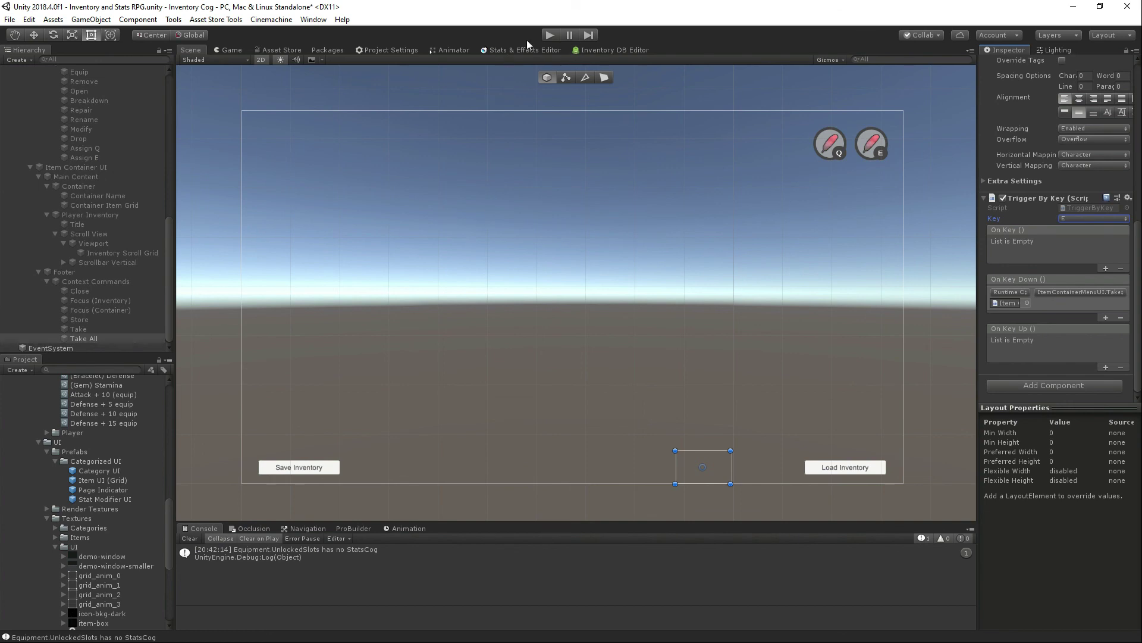
# Step: Play-test opening the Backpack's container from the in-game inventory and try scrolling the player inventory list
pyautogui.click(551, 35)
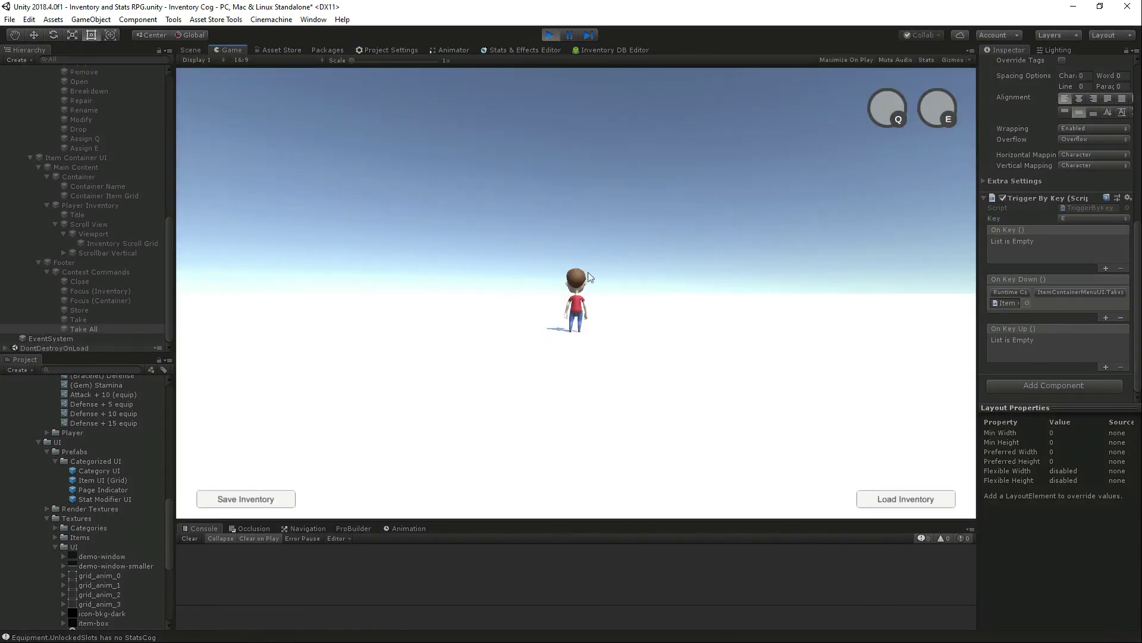
pyautogui.press('i')
pyautogui.click(458, 187)
pyautogui.press('e')
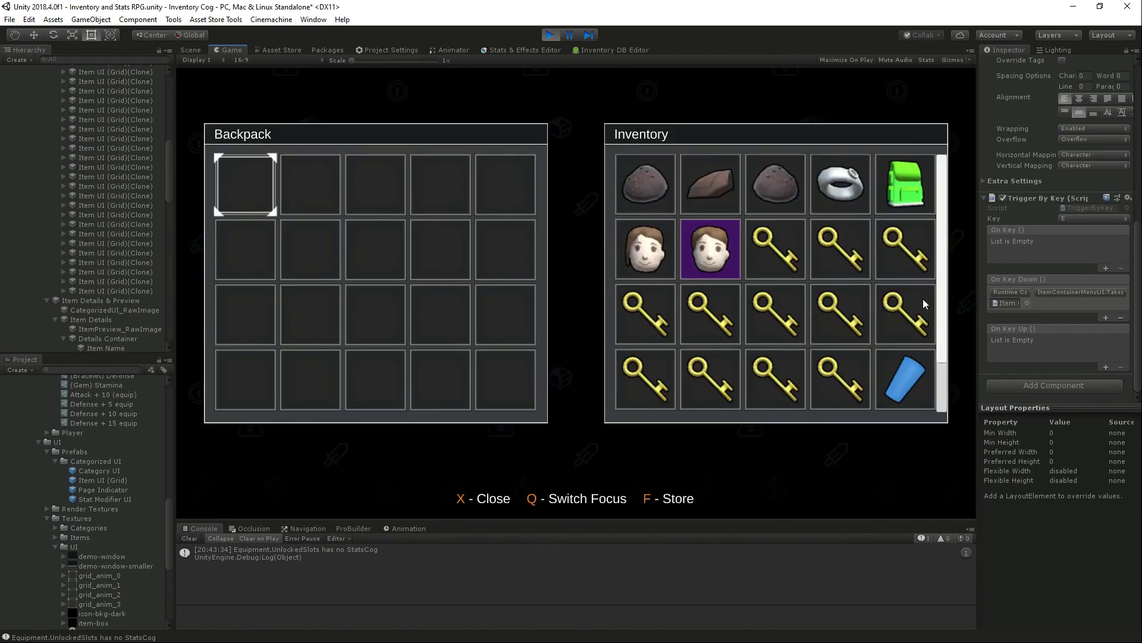
pyautogui.click(945, 397)
pyautogui.moveTo(944, 394); pyautogui.dragTo(966, 173)
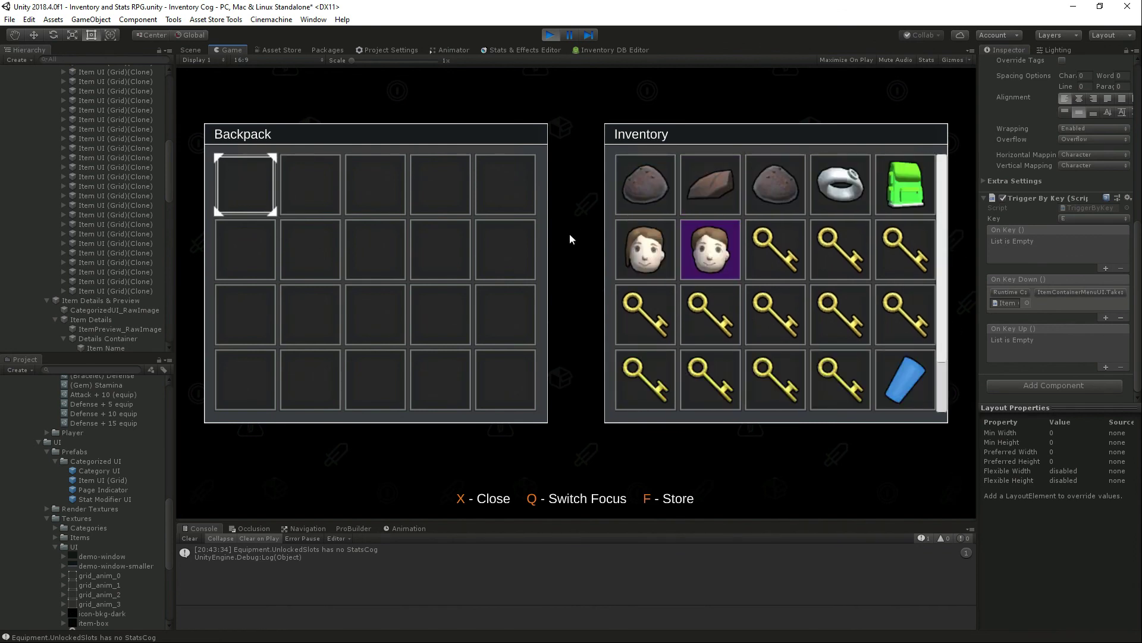
# Step: Switch focus to the player inventory and store the brown rock-like item and a key in the Backpack
pyautogui.press('q')
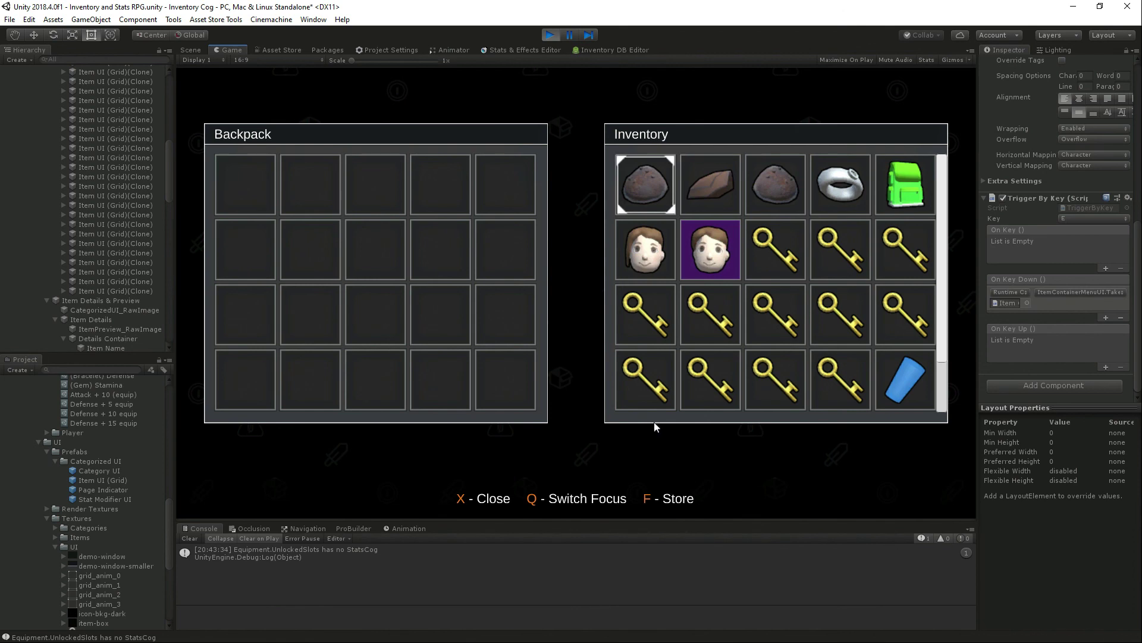
pyautogui.click(715, 187)
pyautogui.press('f')
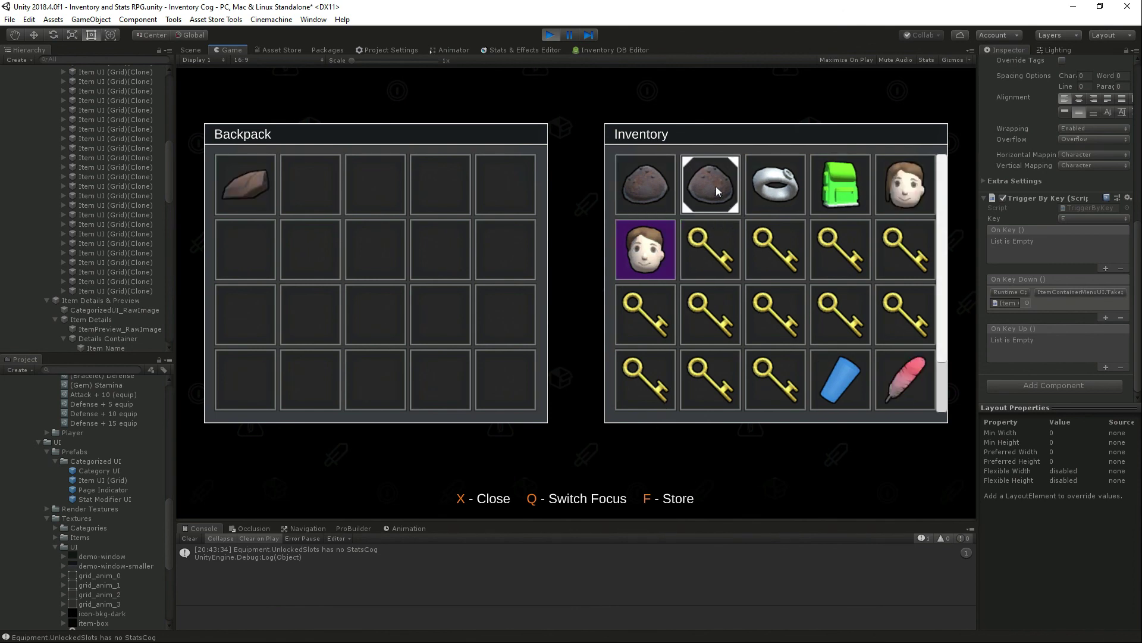
pyautogui.click(724, 271)
pyautogui.press('f')
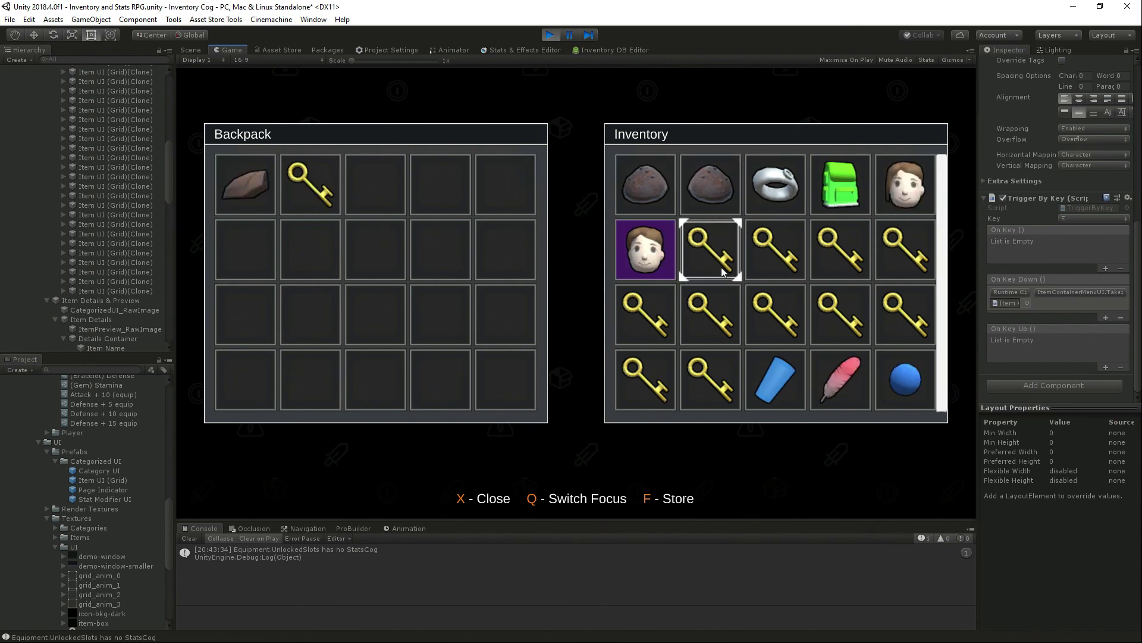
# Step: Switch focus to the Backpack and back, then store the red feather and the blue sphere in it
pyautogui.press('q')
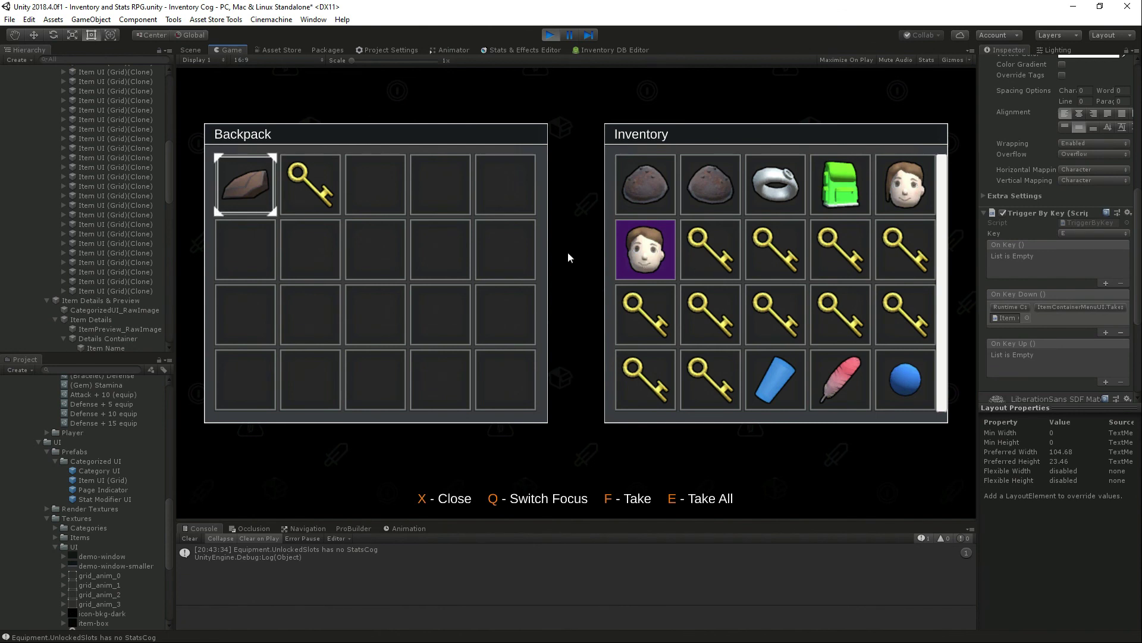
pyautogui.press('q')
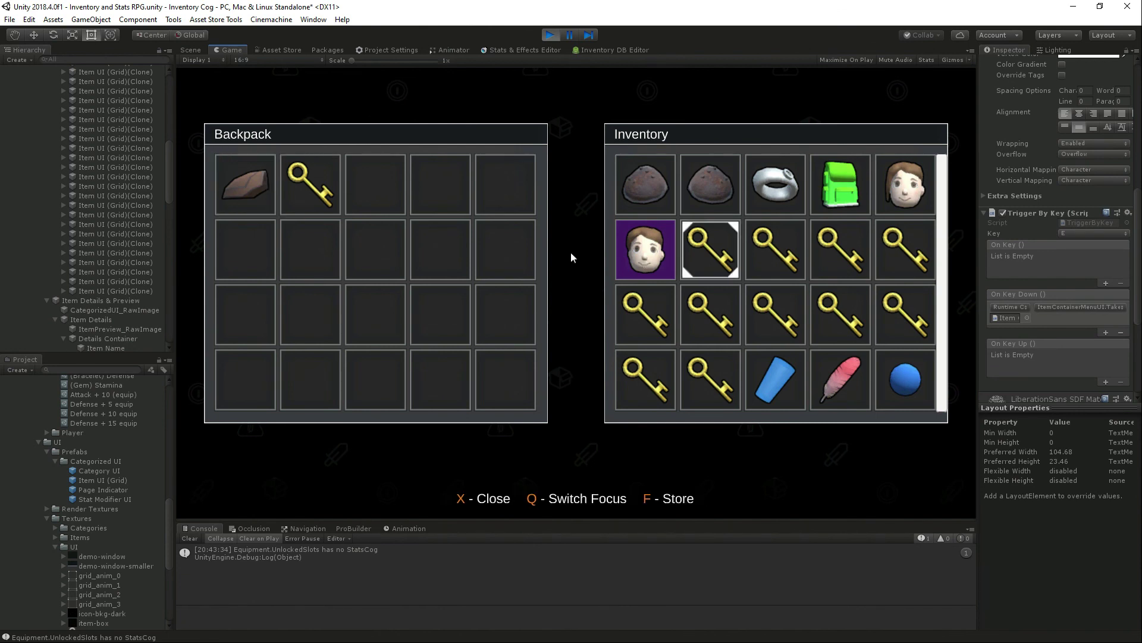
pyautogui.click(833, 381)
pyautogui.press('f')
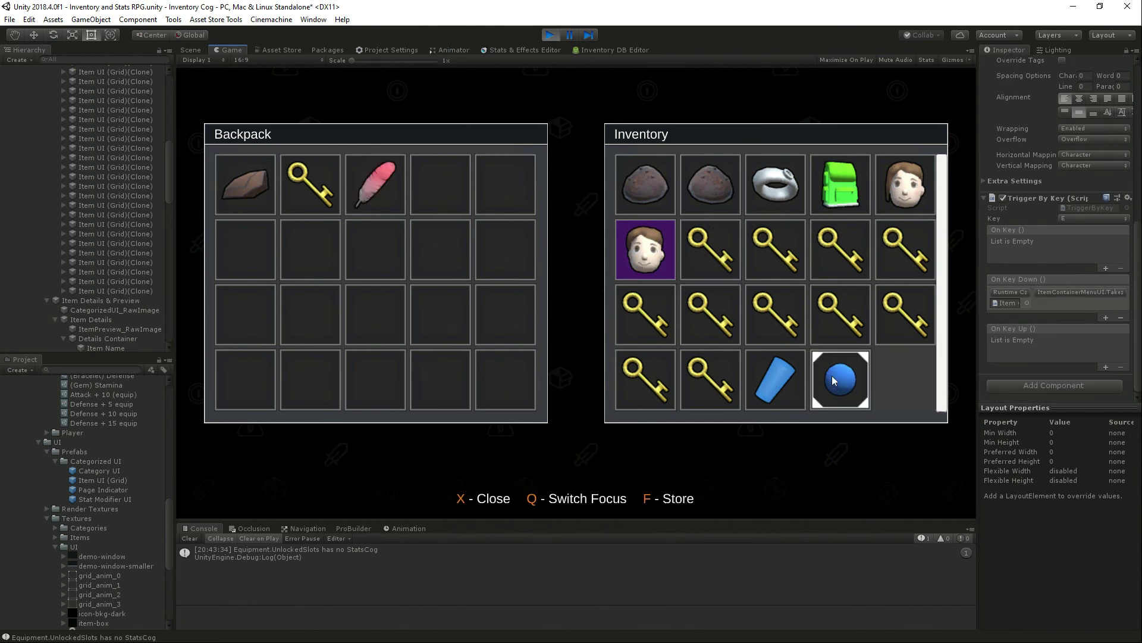
pyautogui.press('f')
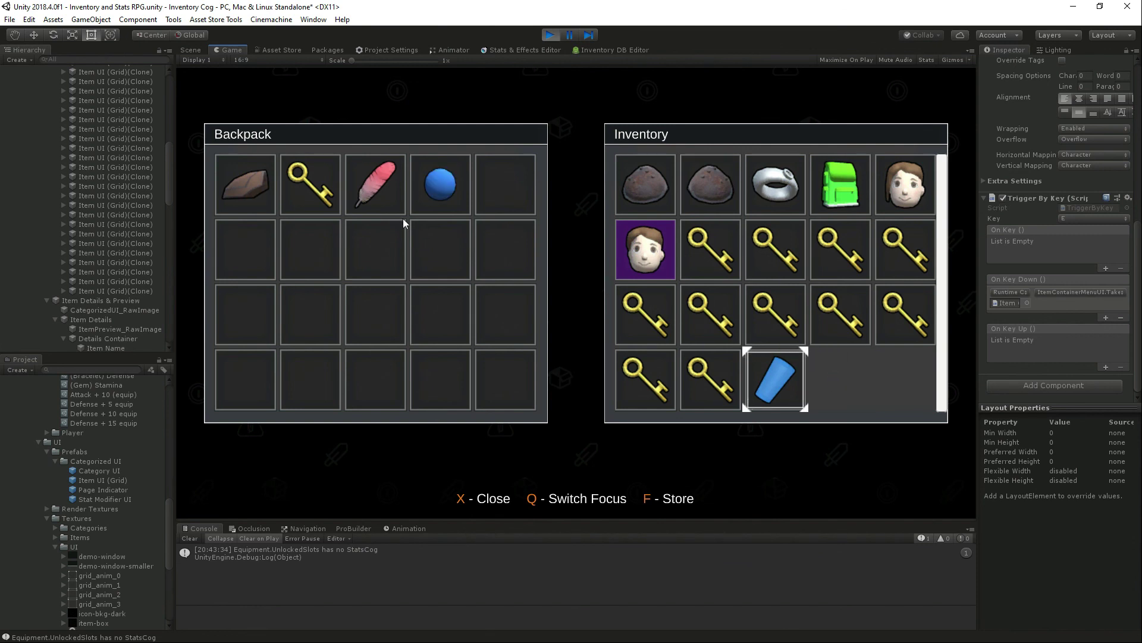
# Step: Focus the Backpack, take the key out, take all remaining items and close the container
pyautogui.press('q')
pyautogui.click(311, 198)
pyautogui.press('f')
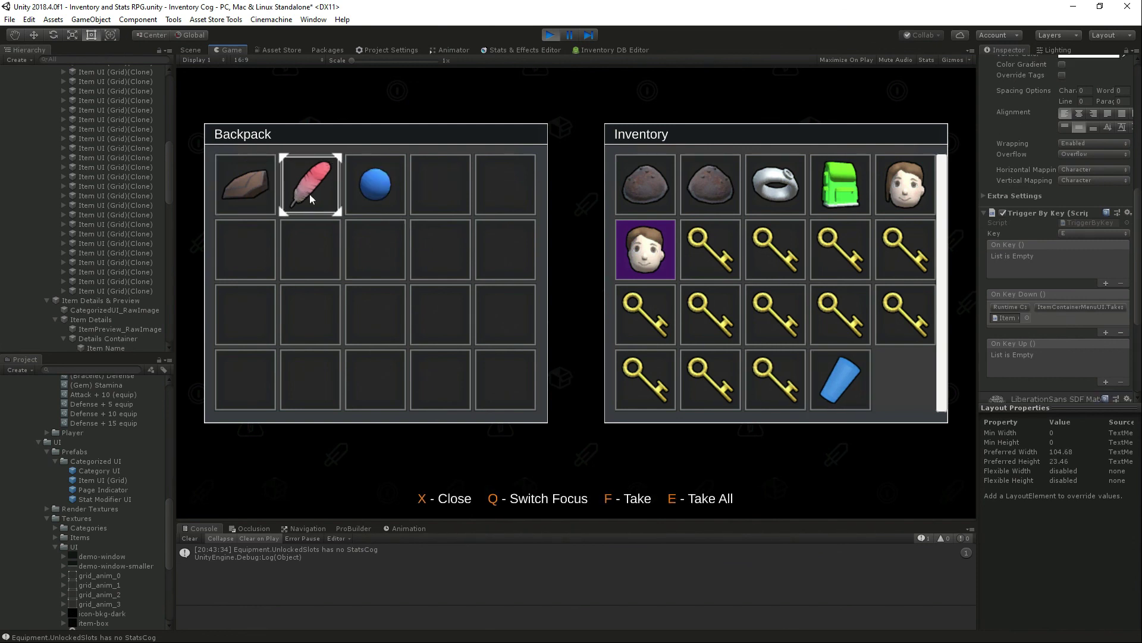
pyautogui.press('e')
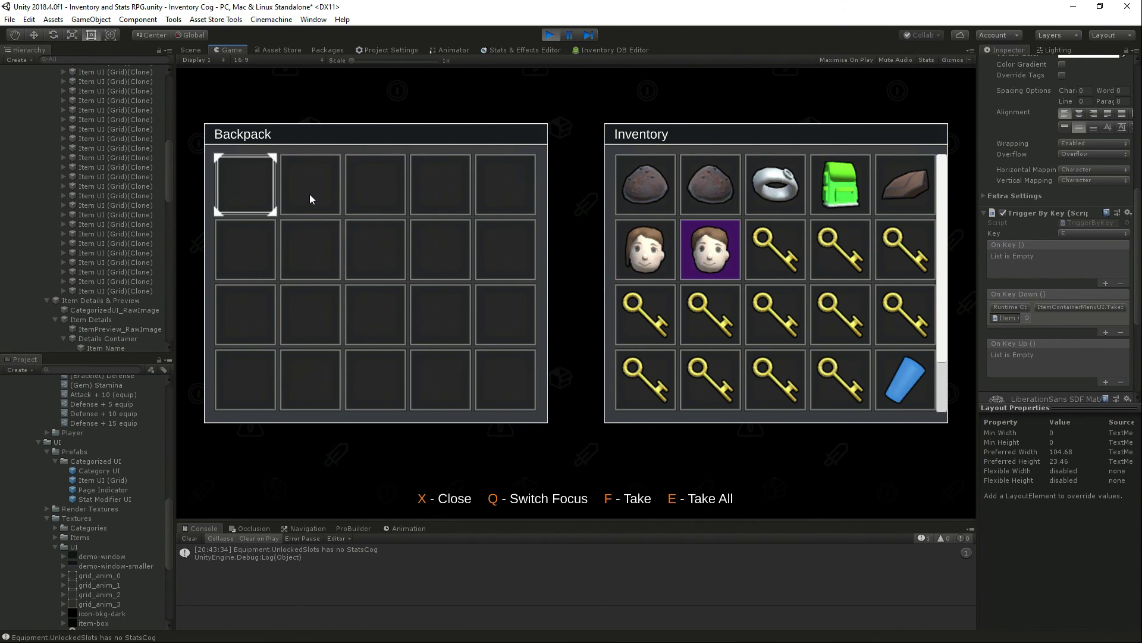
pyautogui.press('x')
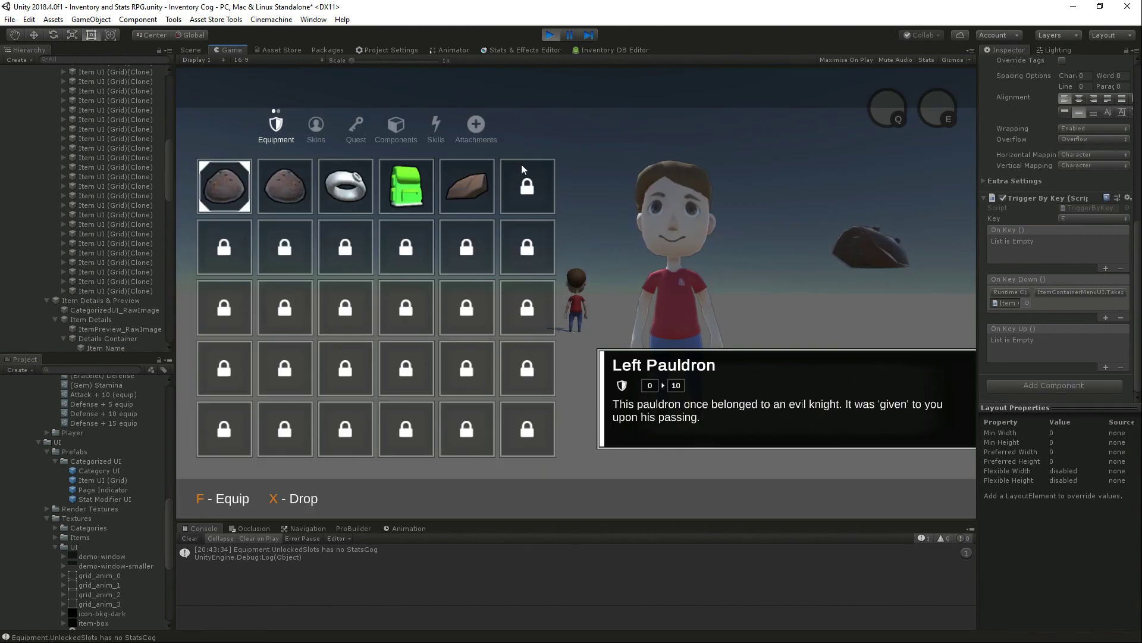